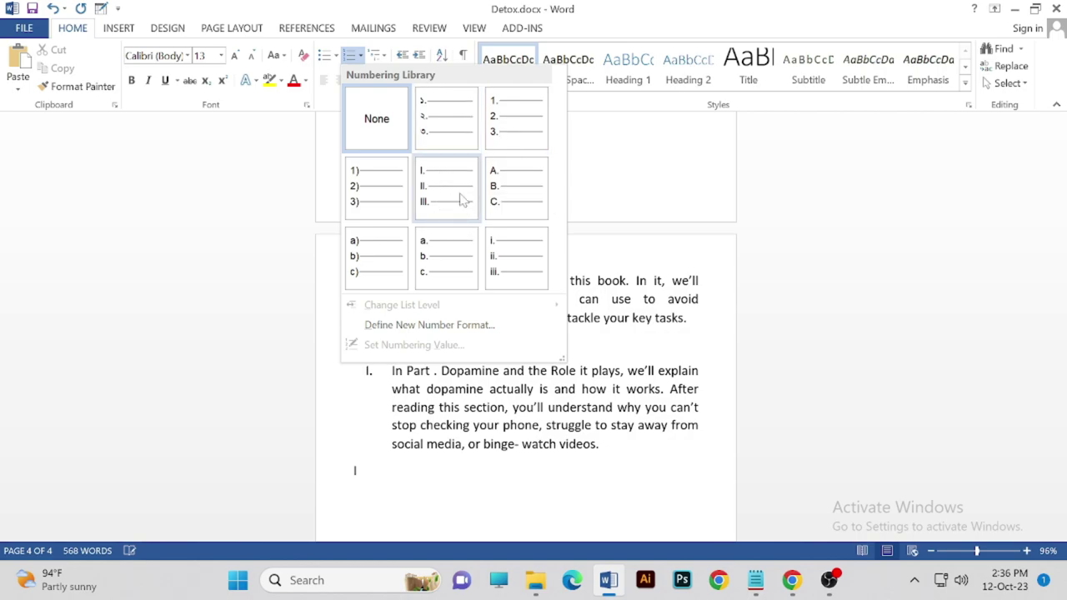
- Remove the list numbering from the 'Part' paragraph and add 1 so it reads 'Part 1 Dopamine'
click(463, 200)
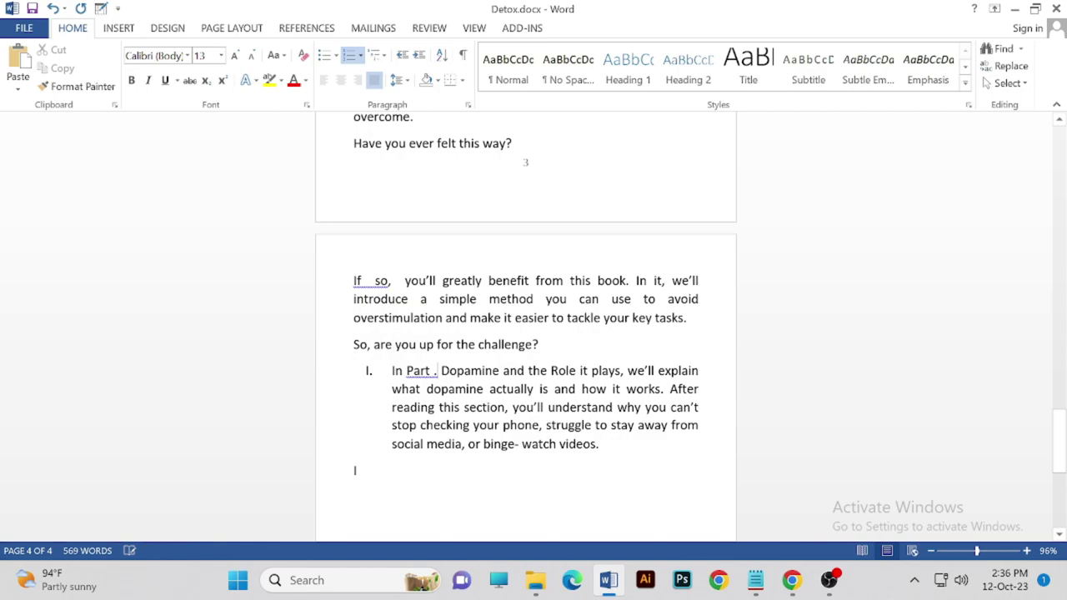
key(BackSpace)
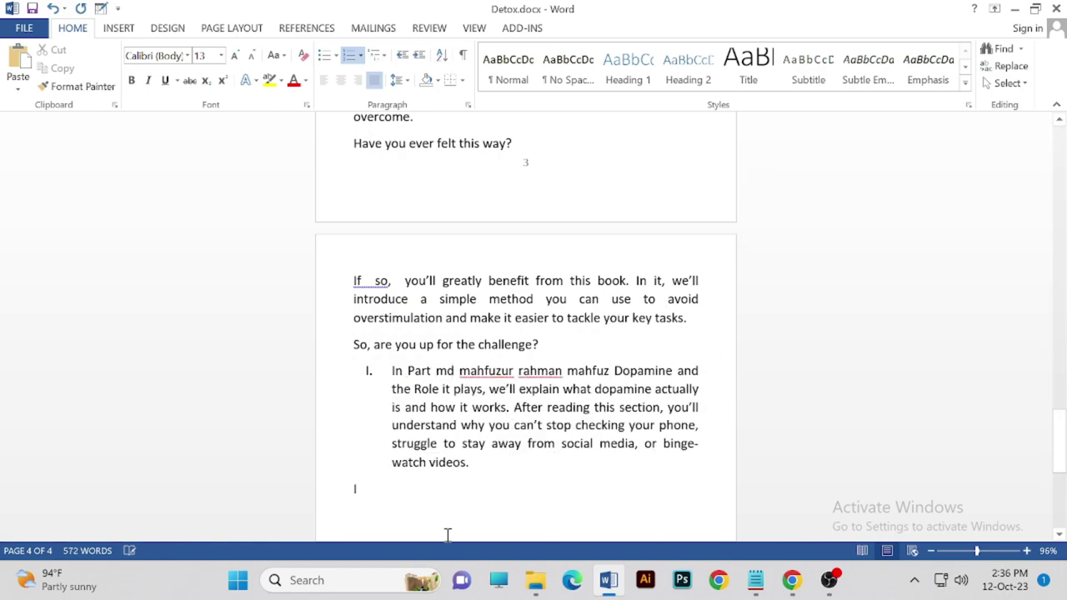
key(ctrl+z)
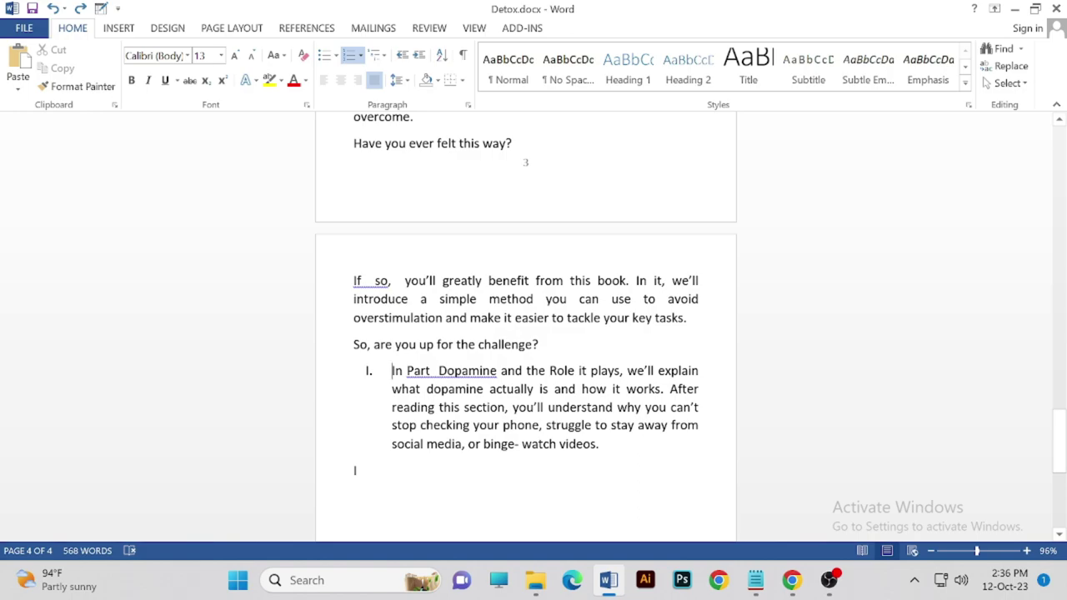
key(BackSpace)
key(BackSpace)
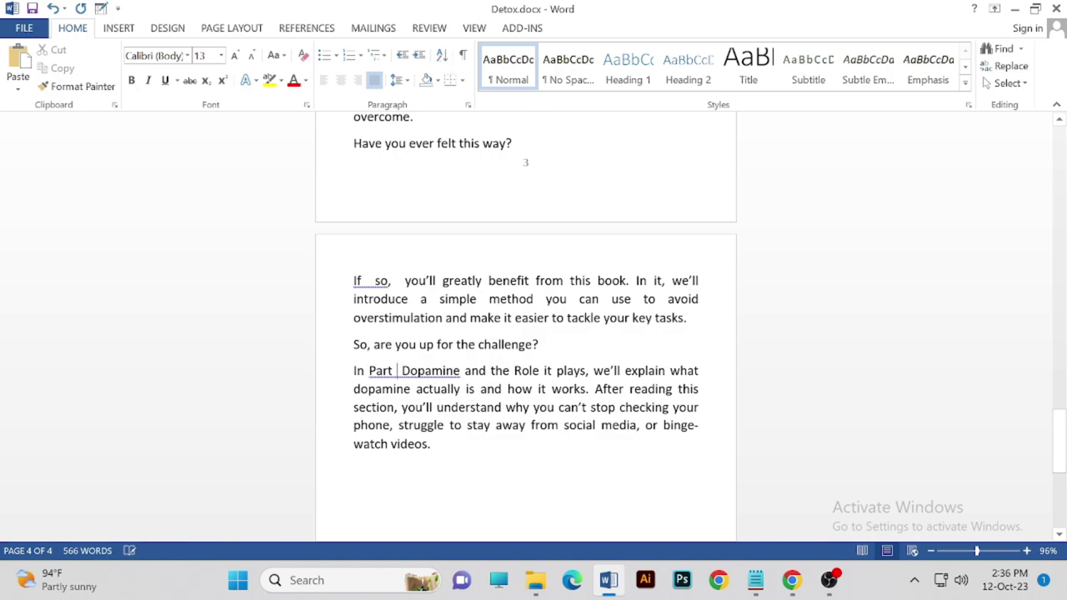
text(1)
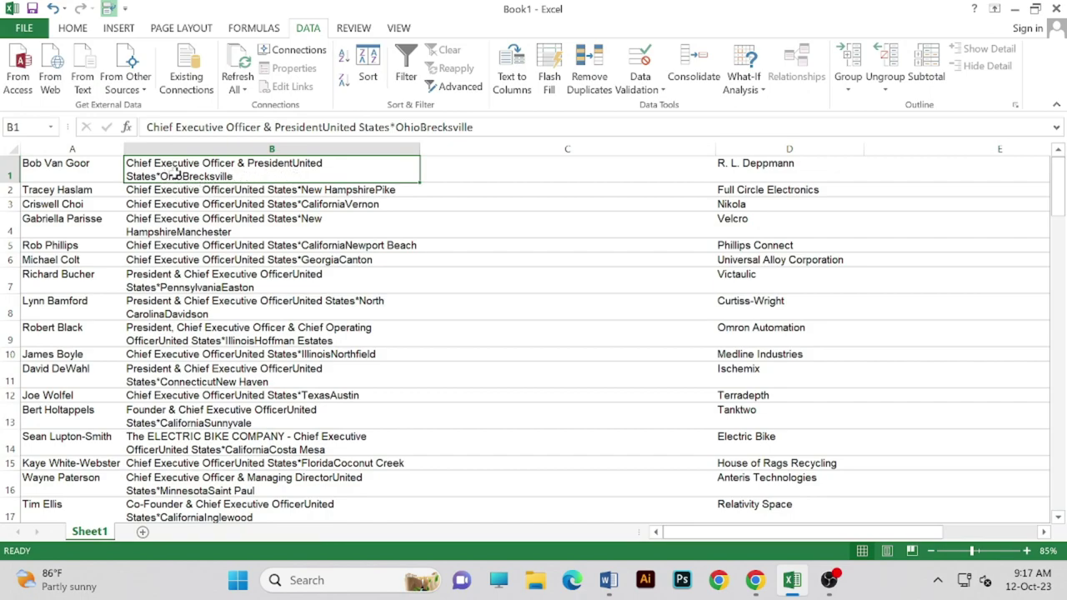
- Split column B with Text to Columns using the '*' delimiter, moving state-and-city text into column C
click(501, 81)
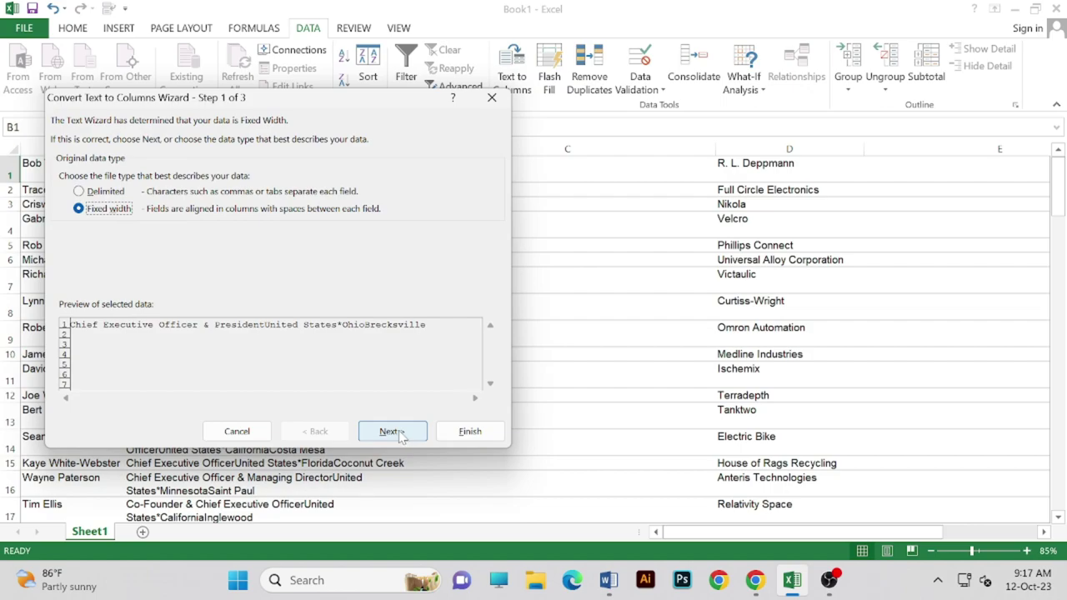
click(392, 432)
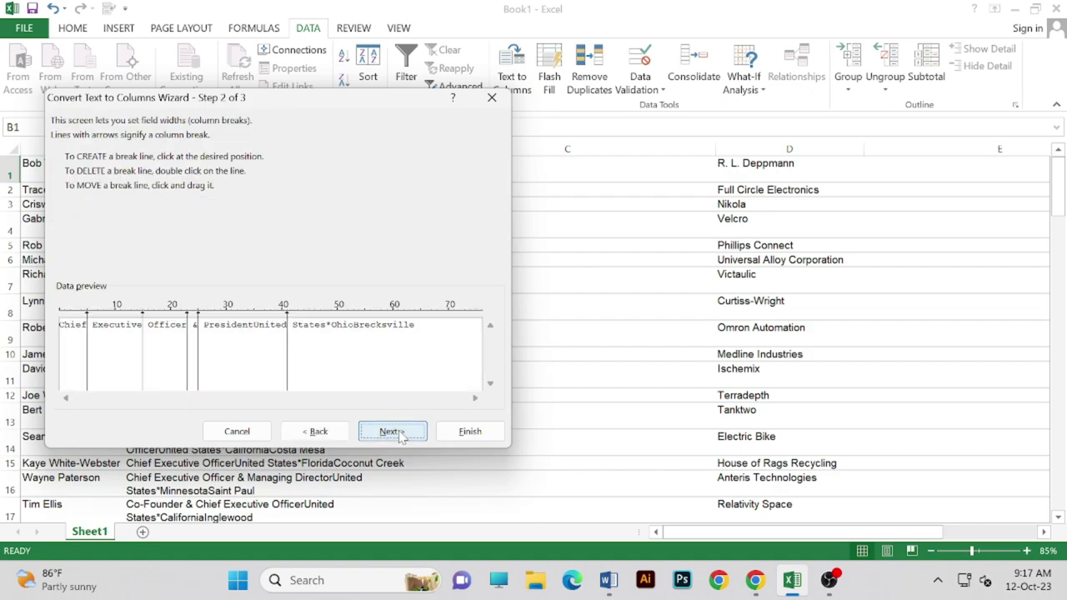
click(492, 98)
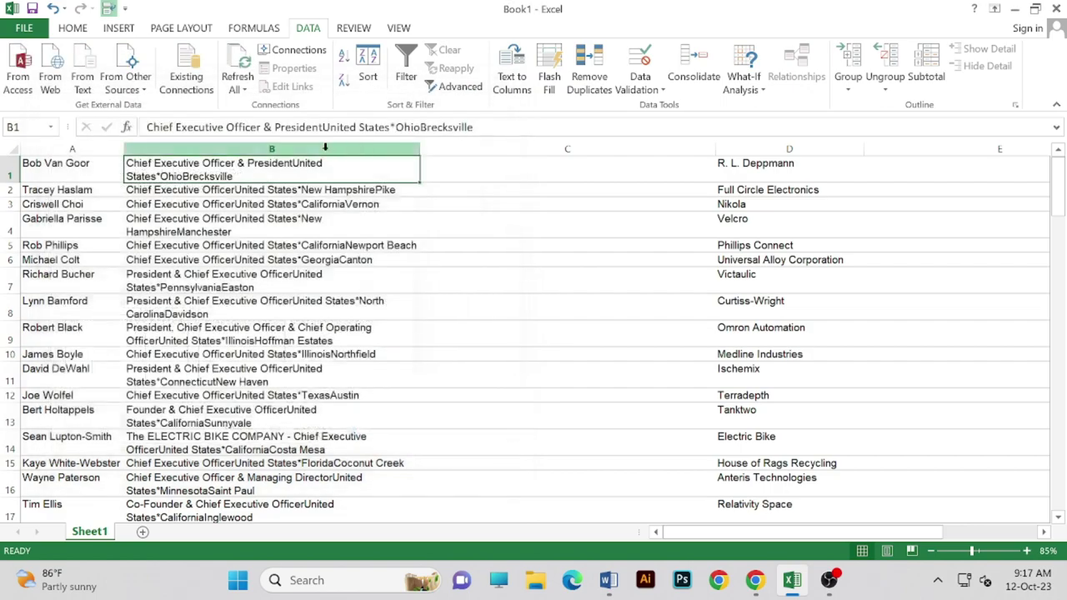
click(325, 146)
click(512, 83)
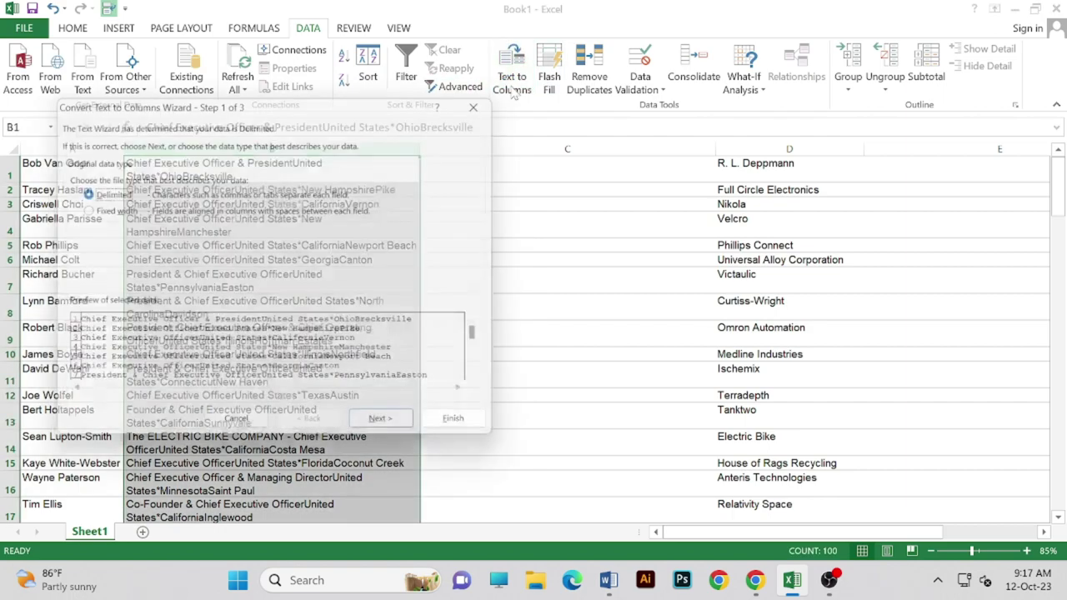
click(409, 433)
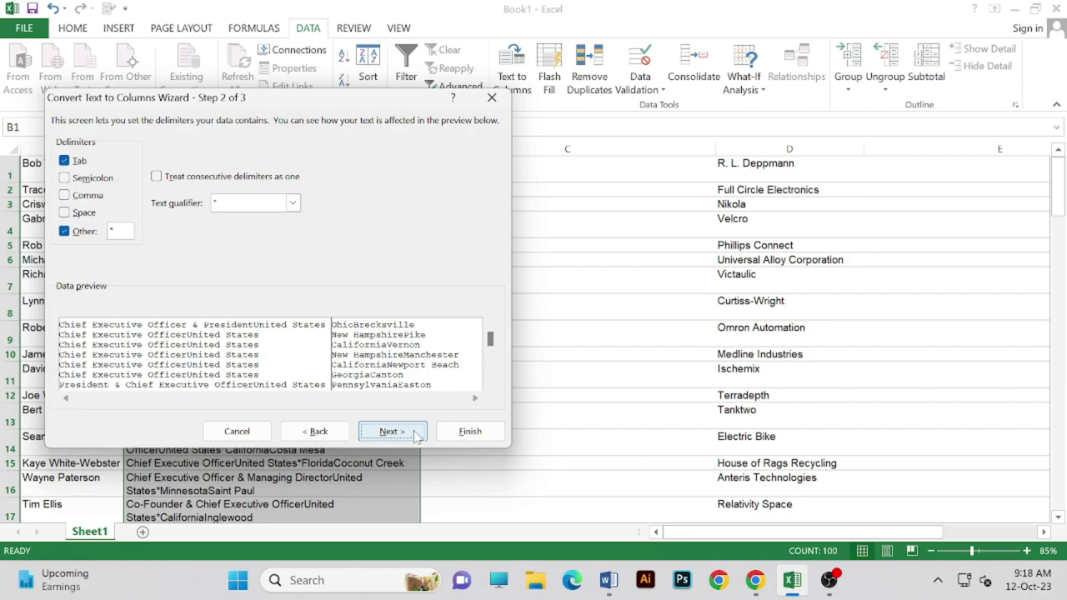
click(391, 431)
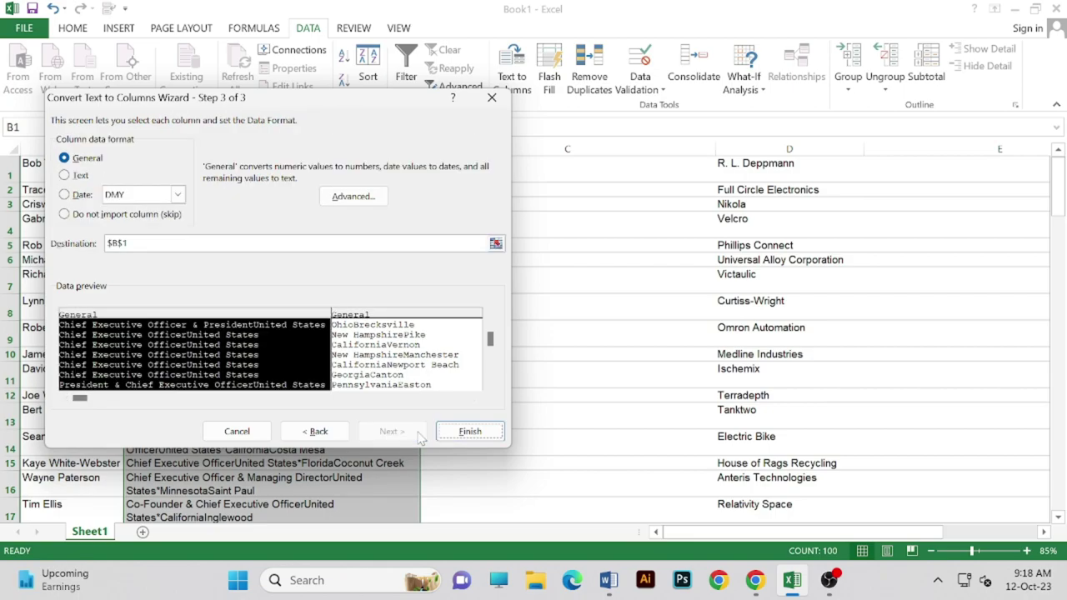
click(469, 430)
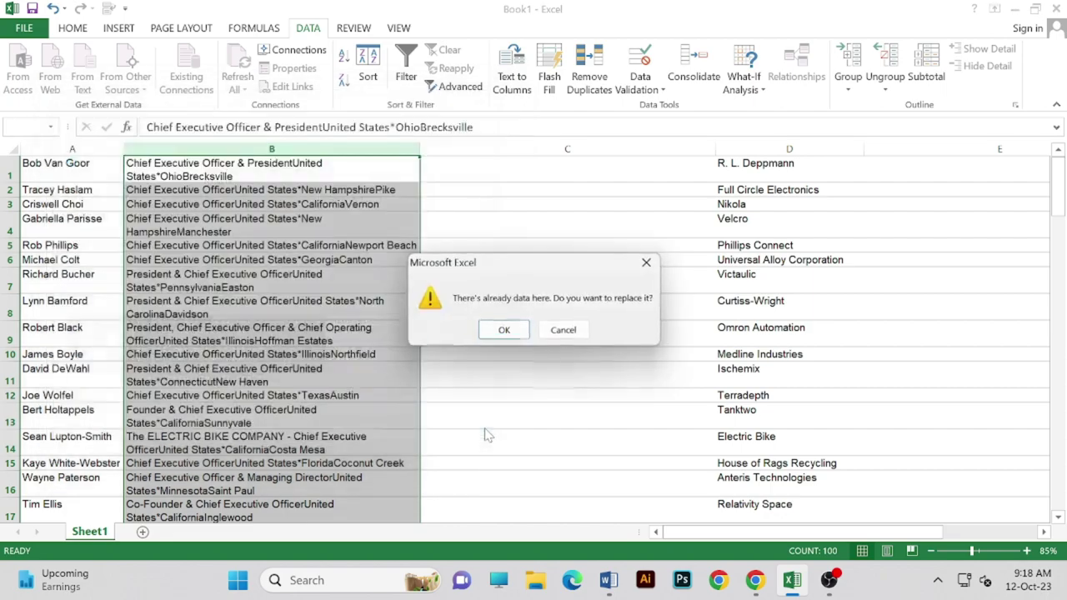
click(505, 330)
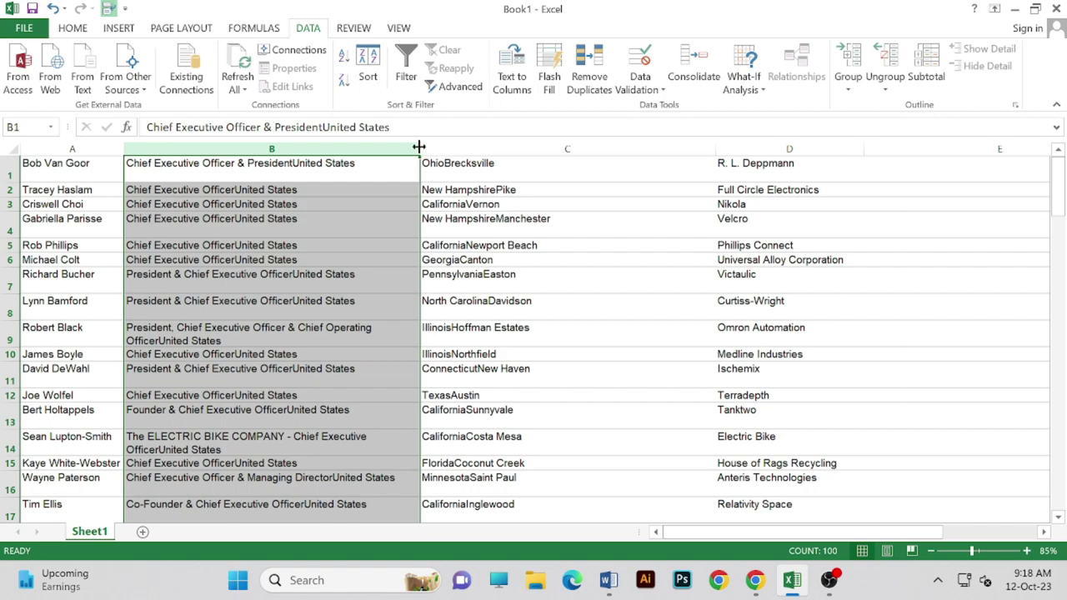
- Narrow the state-and-city column, delete the empty column E, and widen the web-domain column
drag(717, 151, 583, 164)
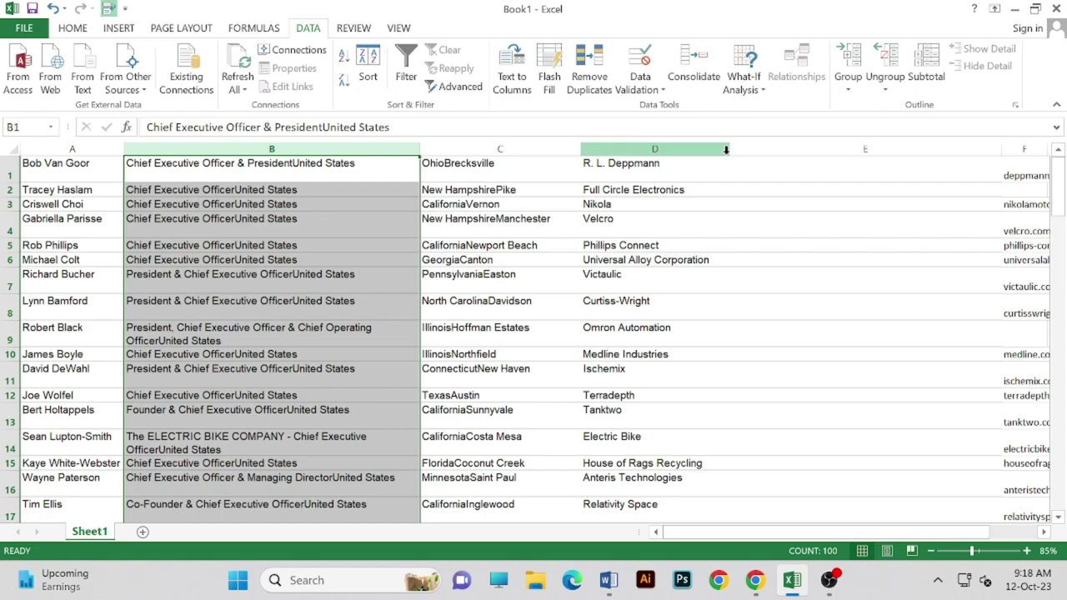
click(772, 150)
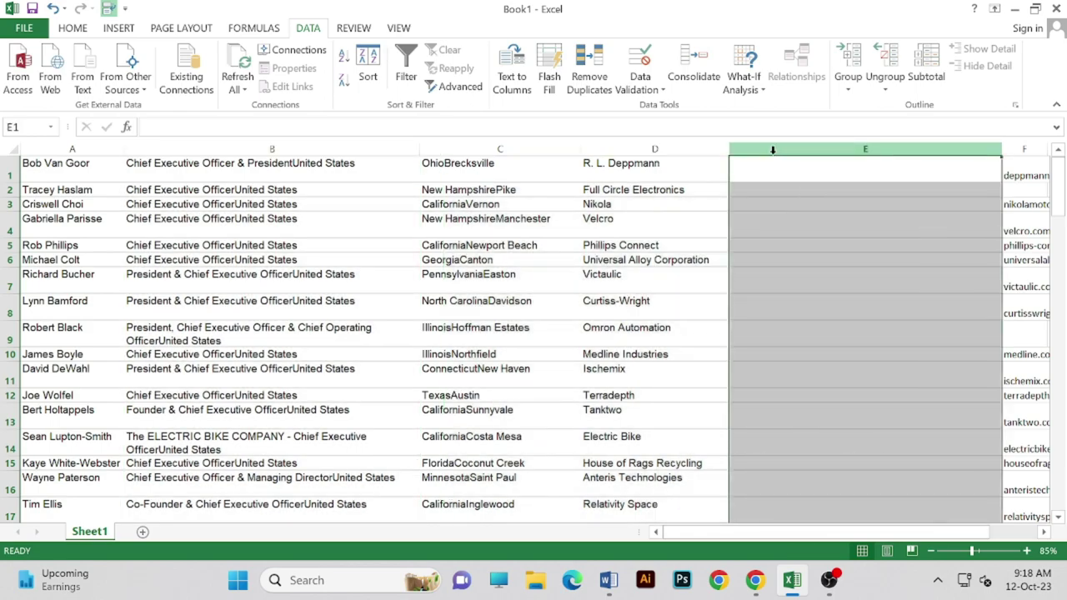
right_click(773, 150)
click(809, 291)
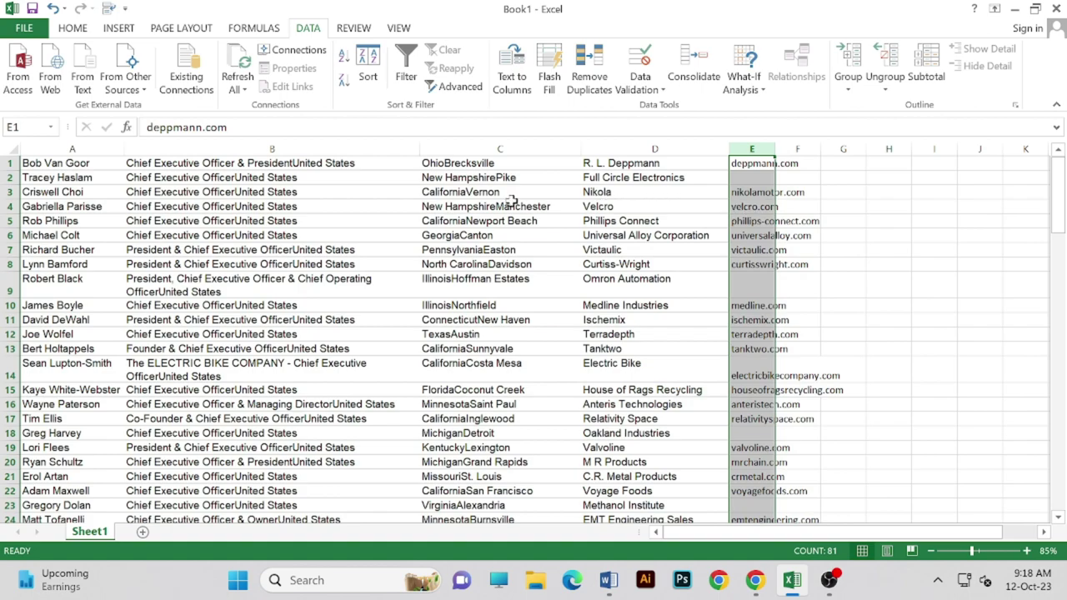
drag(774, 150, 869, 152)
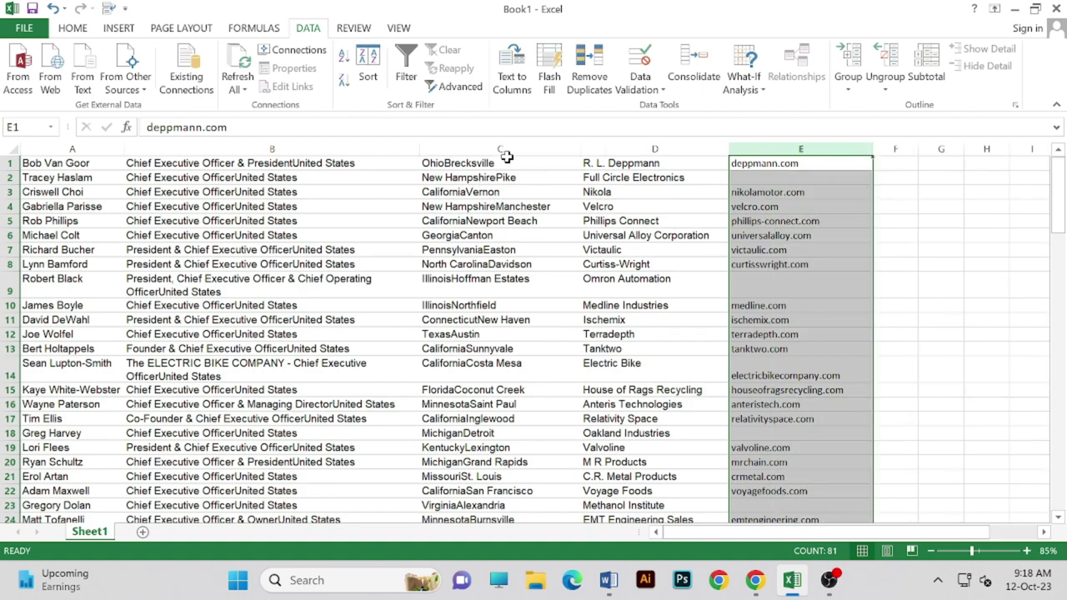
- Insert an empty column at C, right after the job titles in column B
click(506, 150)
click(340, 150)
right_click(412, 151)
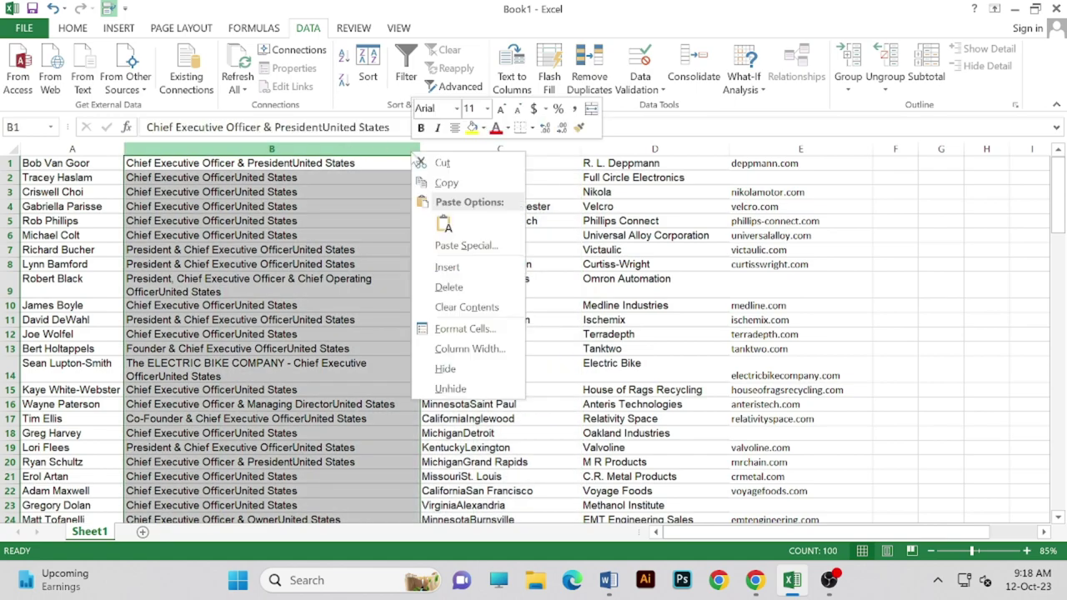
click(448, 268)
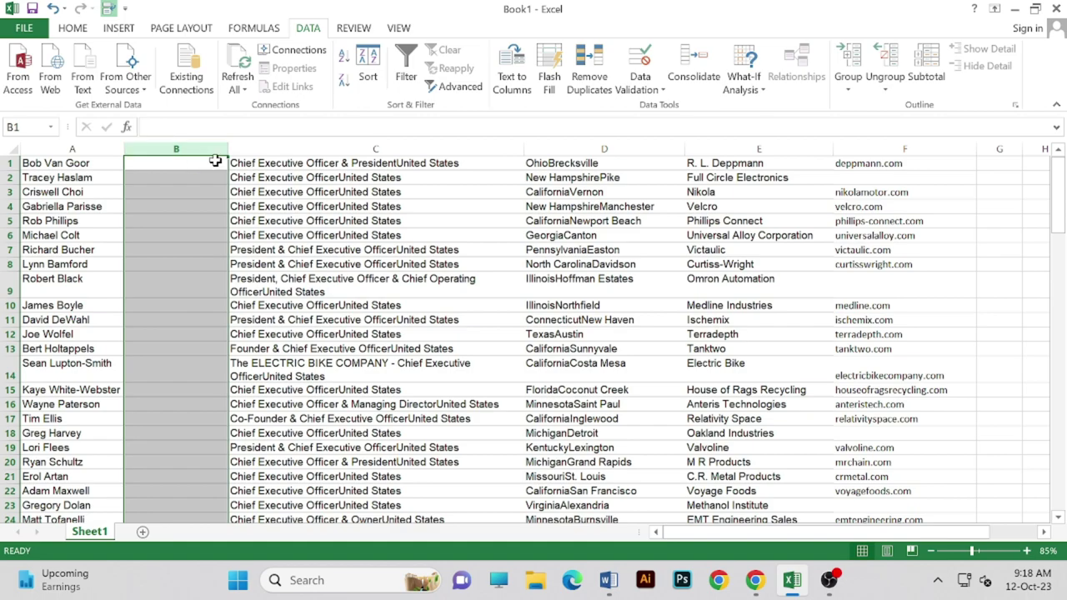
right_click(226, 152)
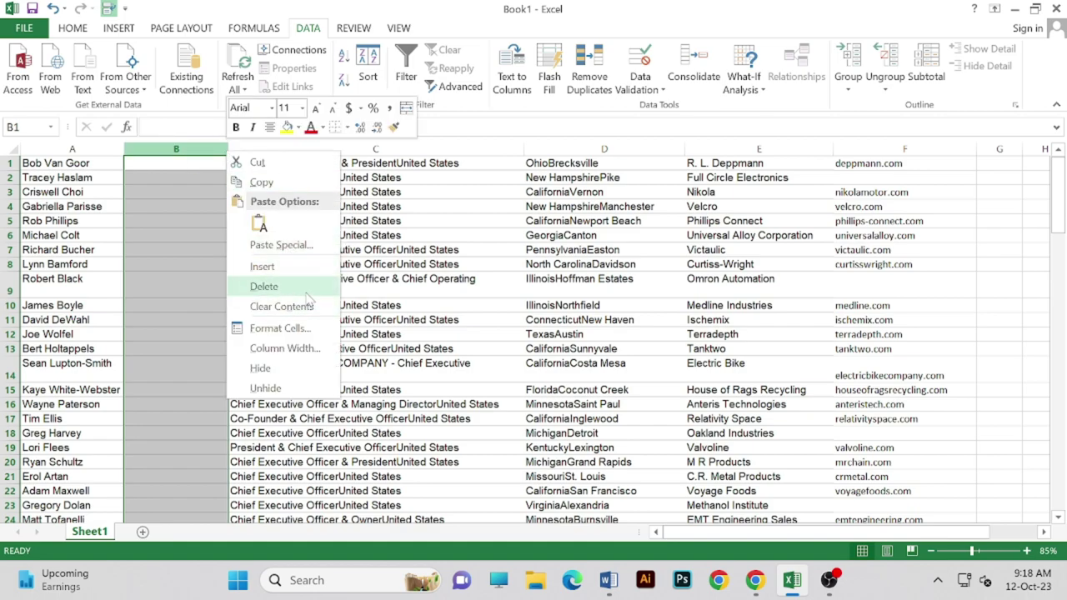
click(275, 286)
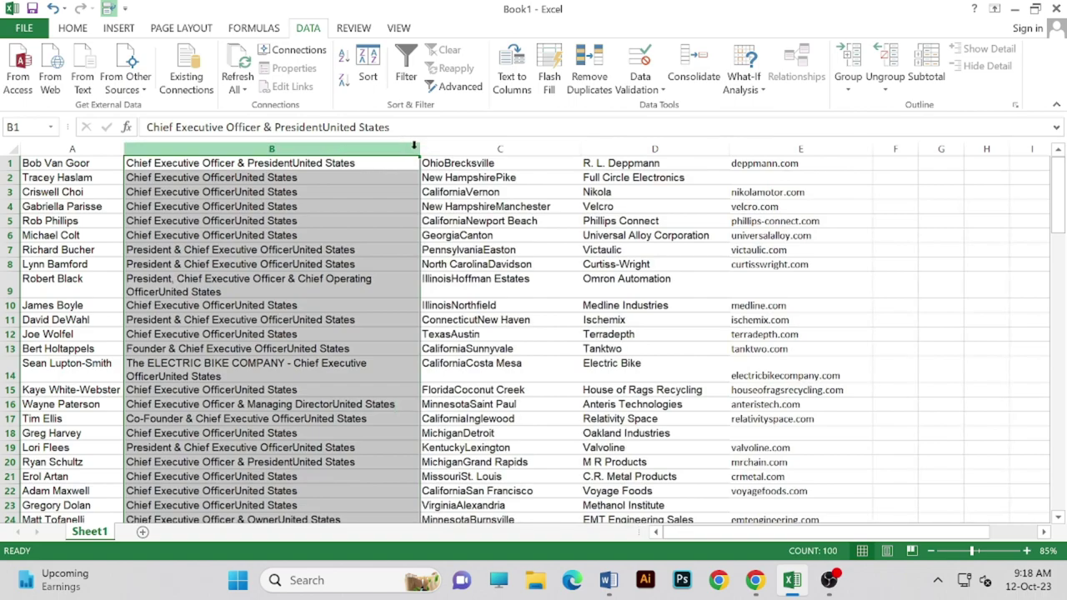
right_click(475, 149)
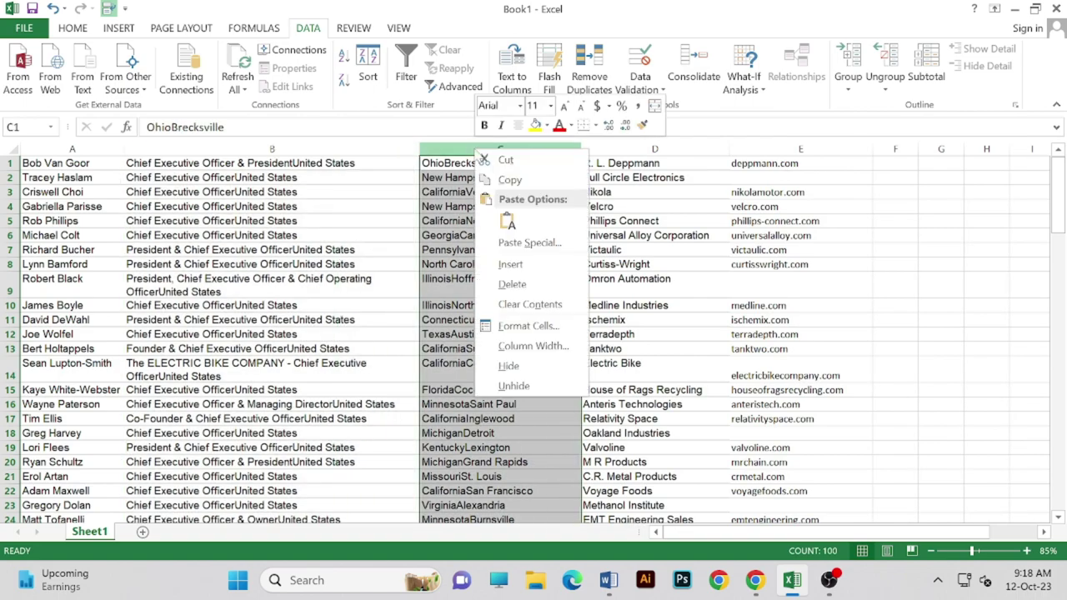
click(508, 265)
click(325, 148)
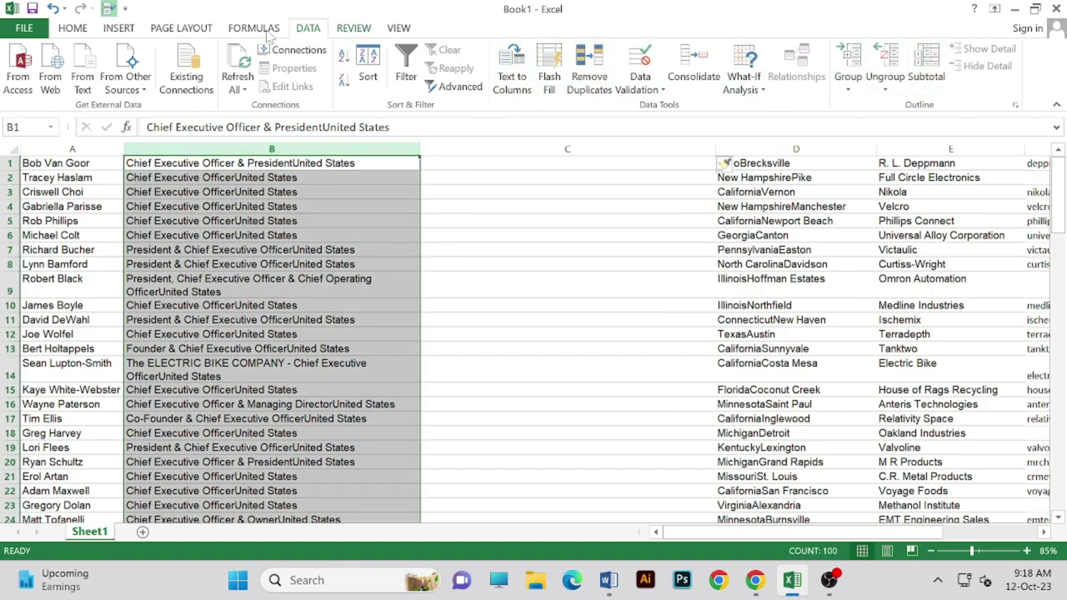
- Set up Find and Replace to change 'United States' into '*United States'
click(81, 29)
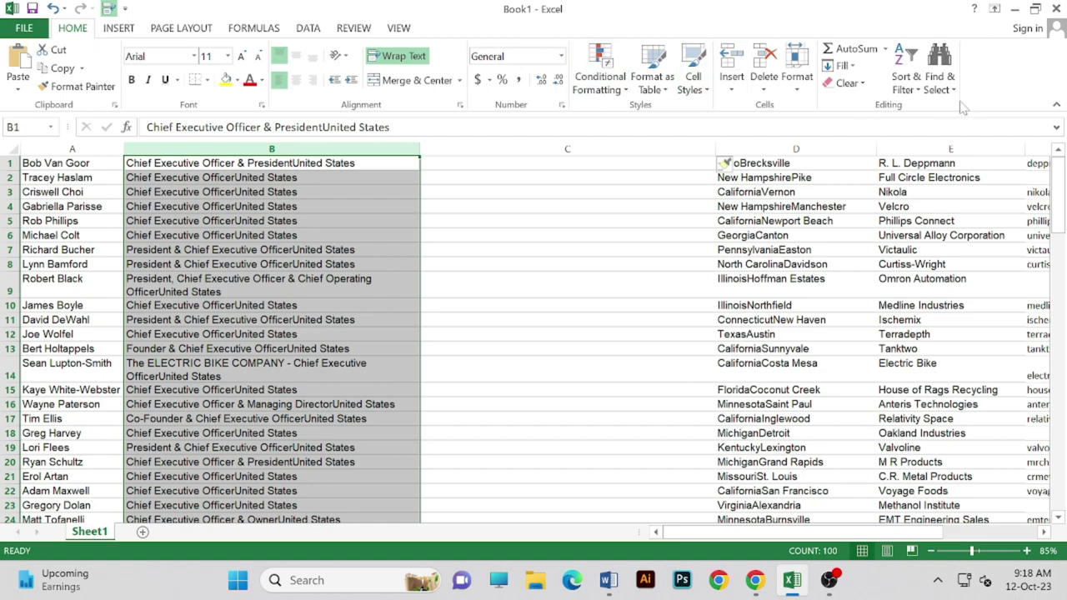
click(940, 83)
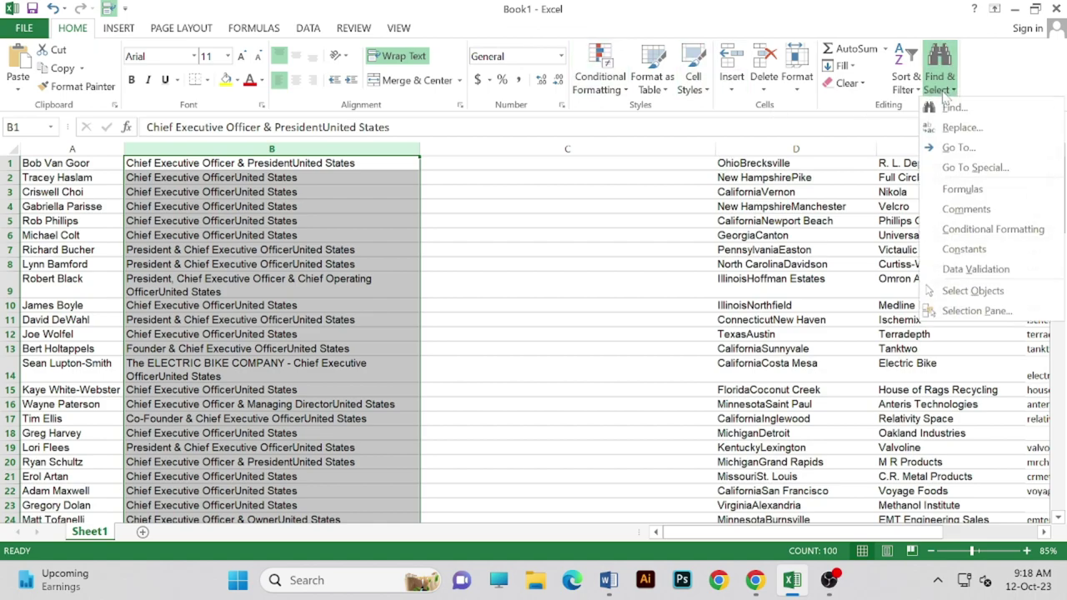
click(966, 129)
key(Tab)
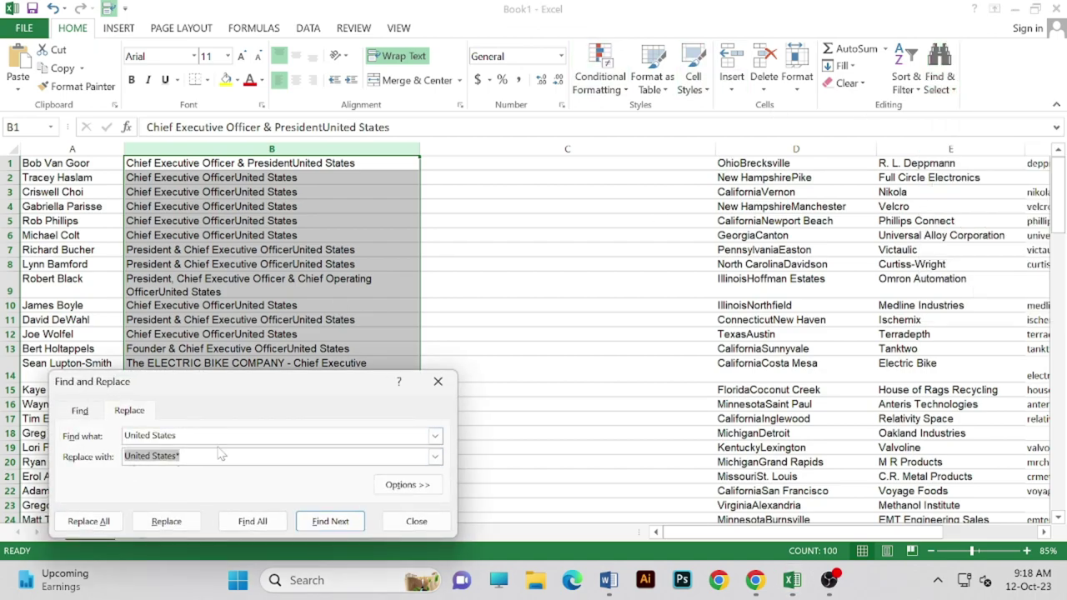
key(End)
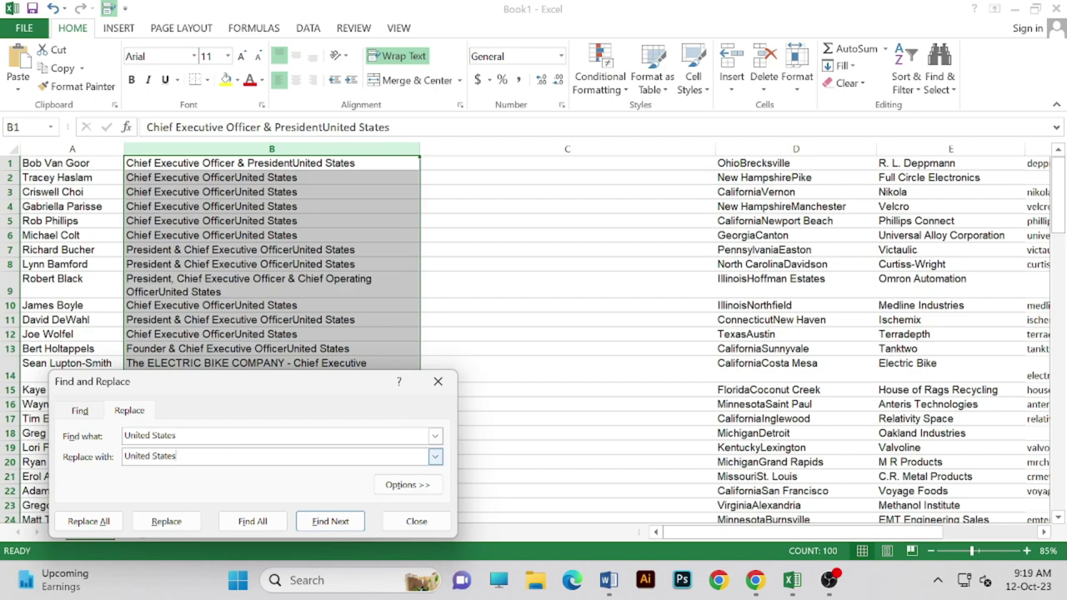
key(Home)
text(*)
- Replace all occurrences, making 100 replacements, and close the Find and Replace dialog
click(252, 521)
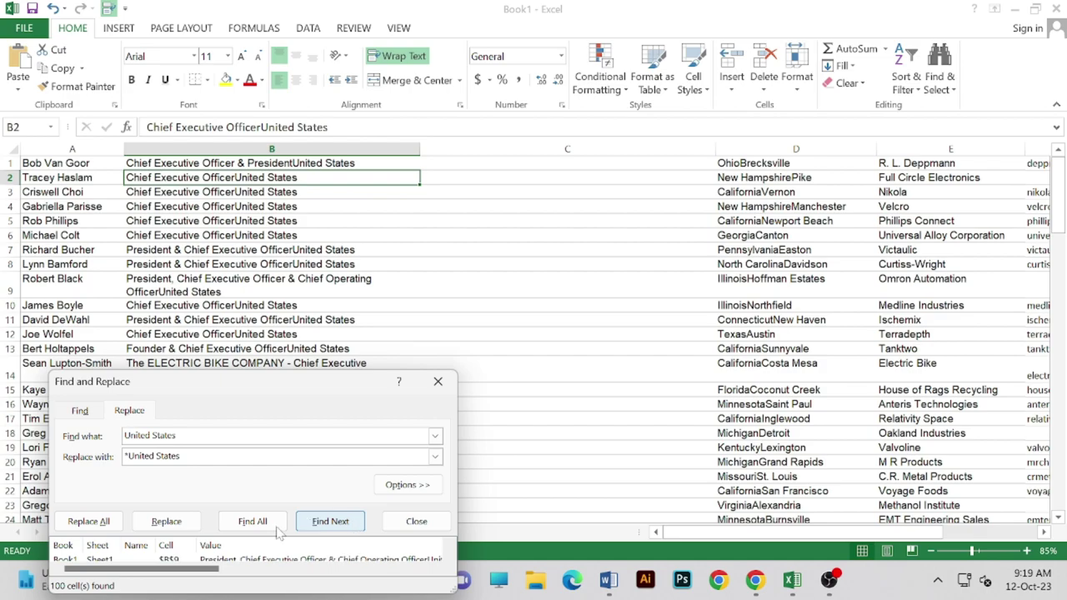
click(89, 521)
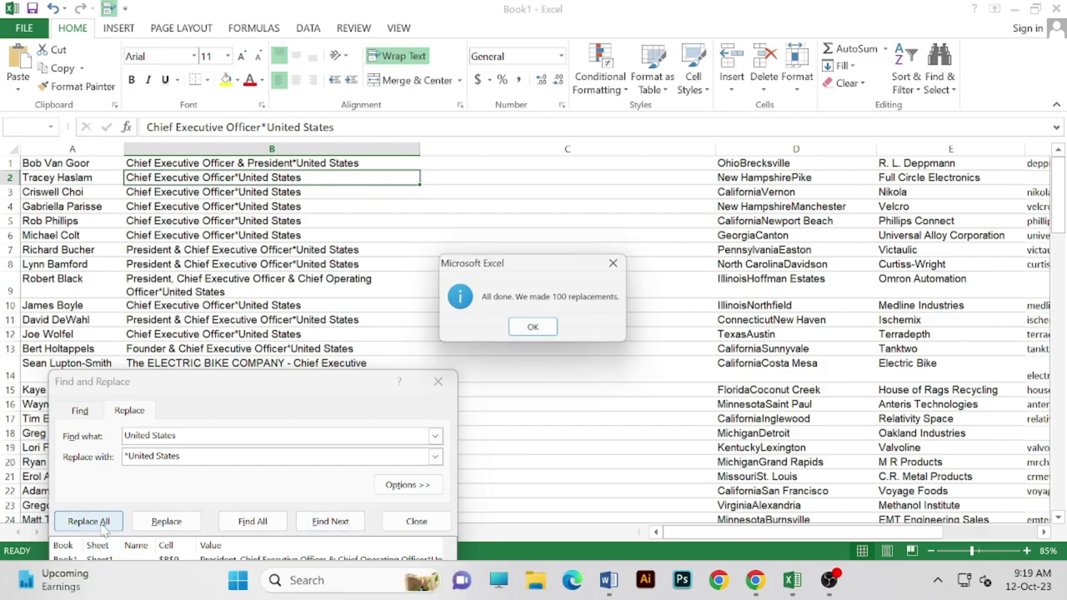
click(536, 329)
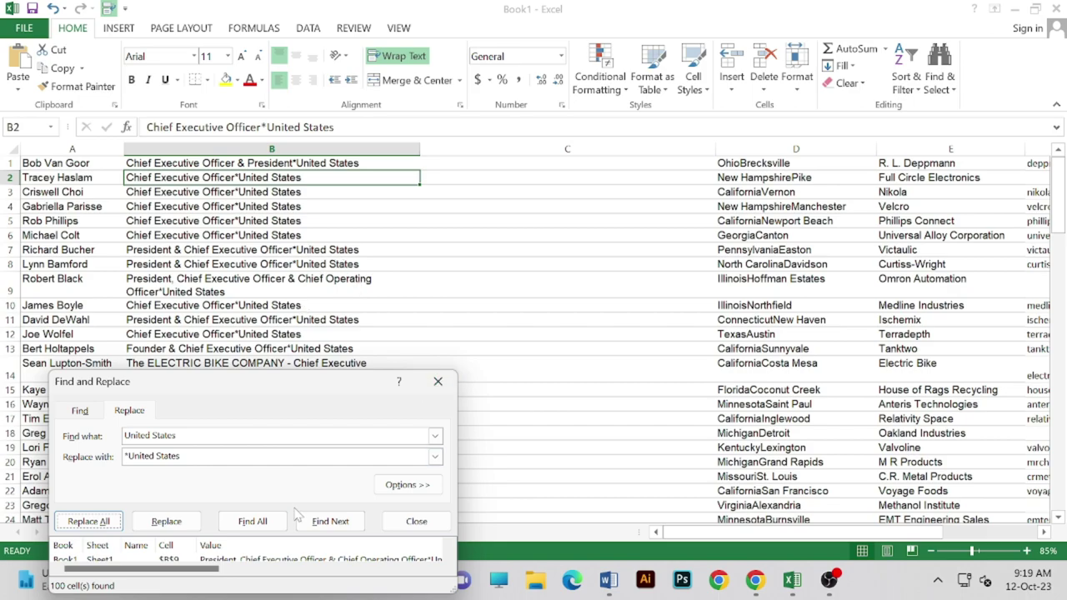
click(438, 385)
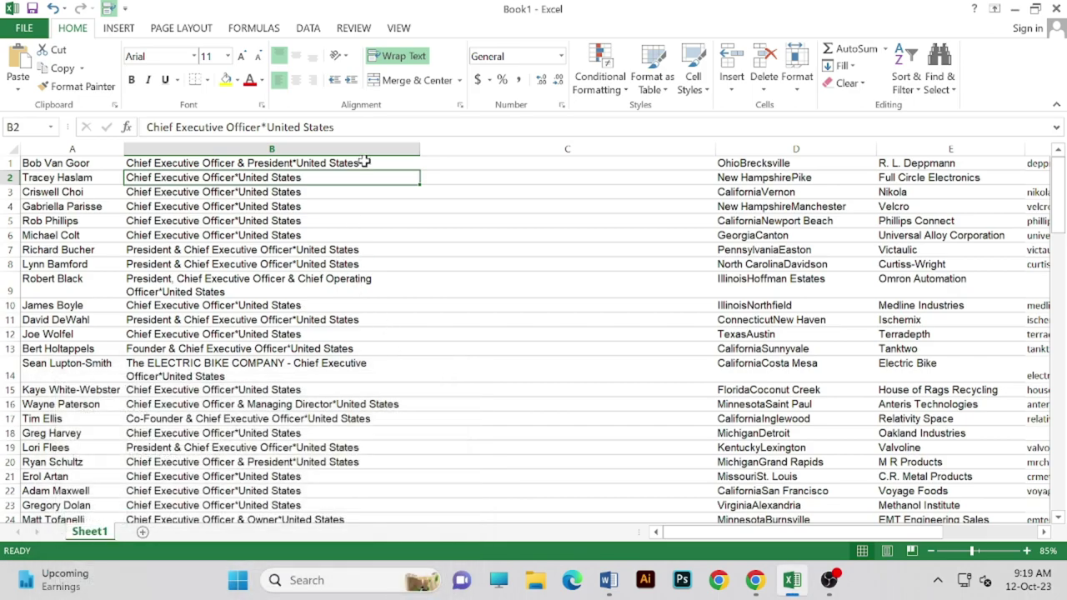
click(292, 148)
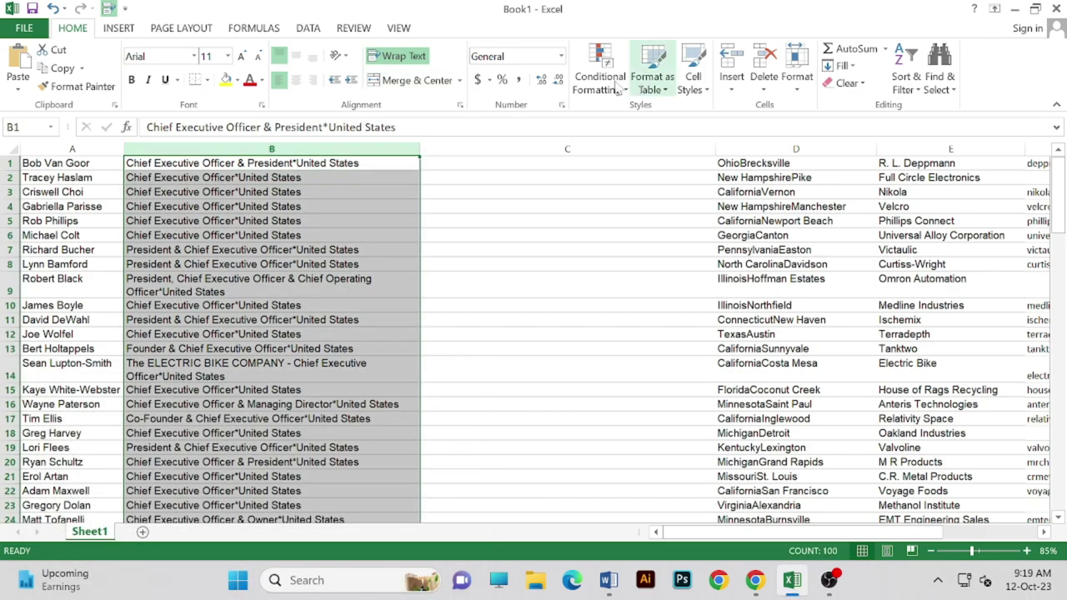
- Split column B at the '*' delimiter with Text to Columns, replacing existing data
click(315, 26)
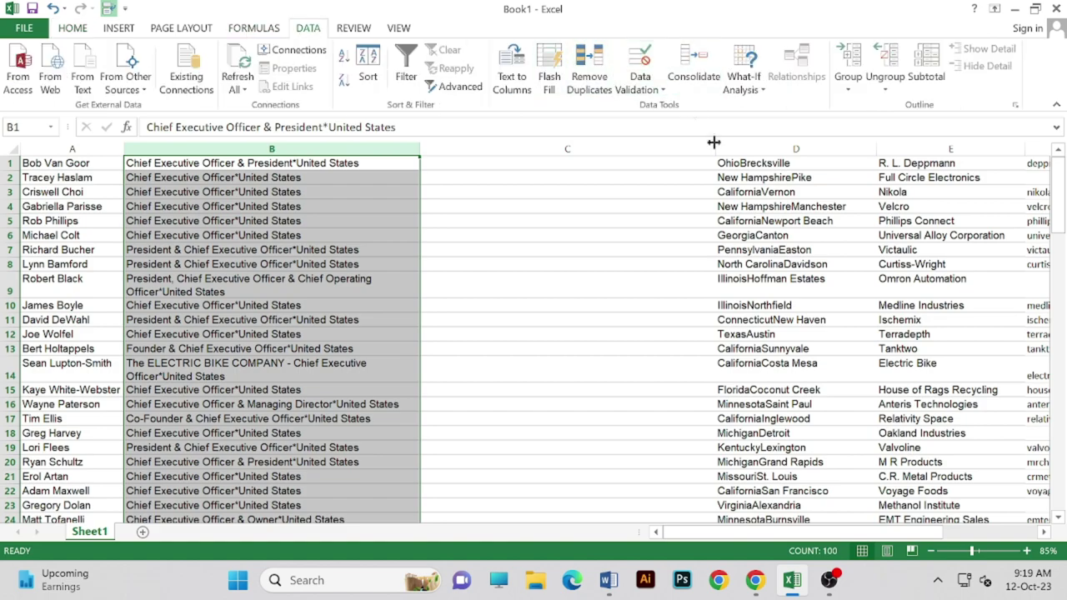
click(511, 81)
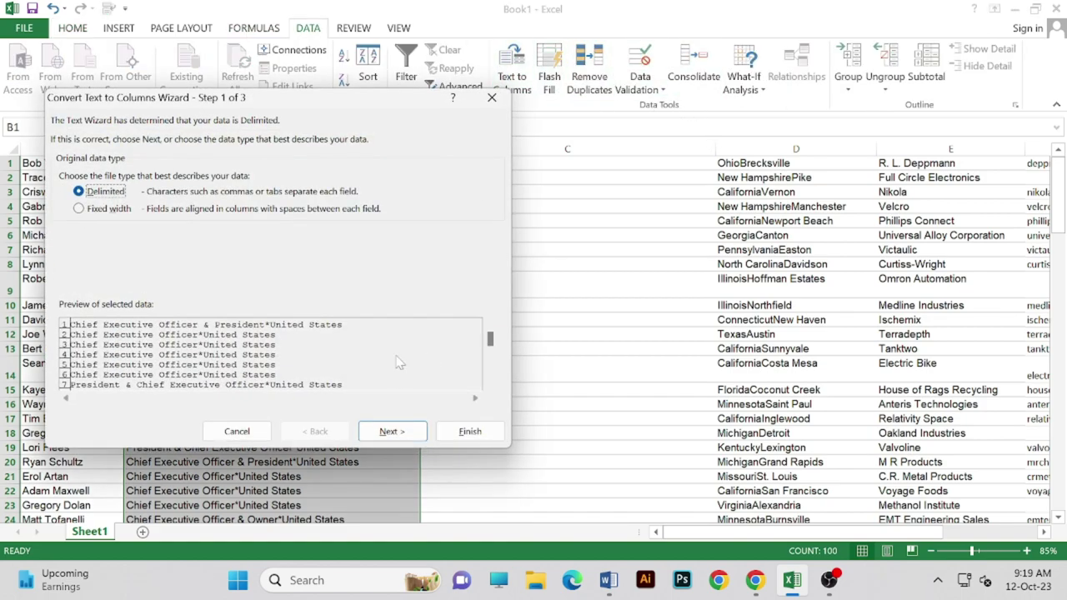
click(391, 432)
click(391, 431)
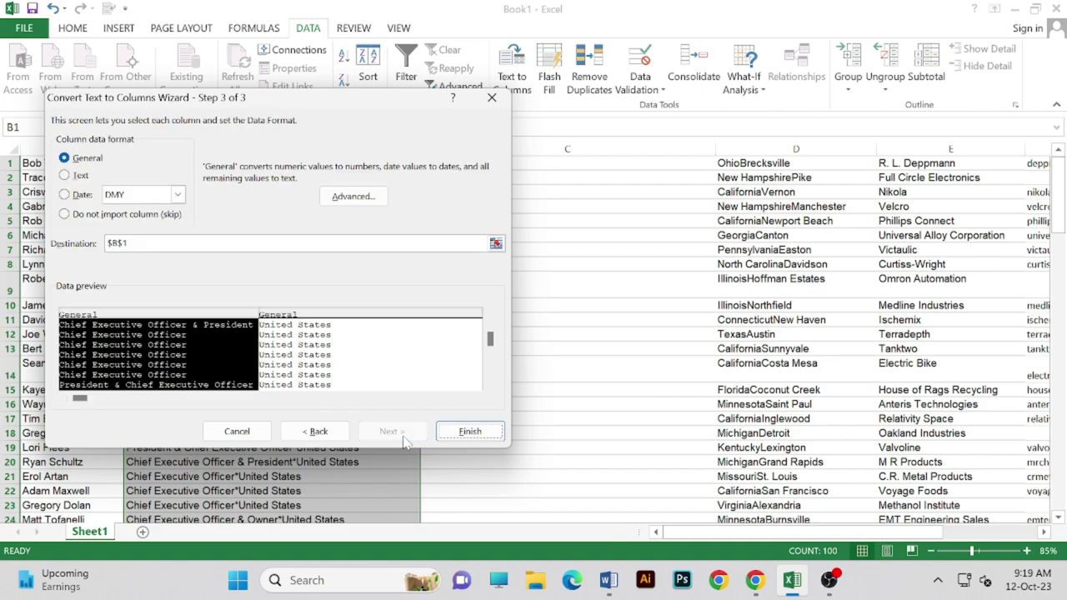
click(469, 431)
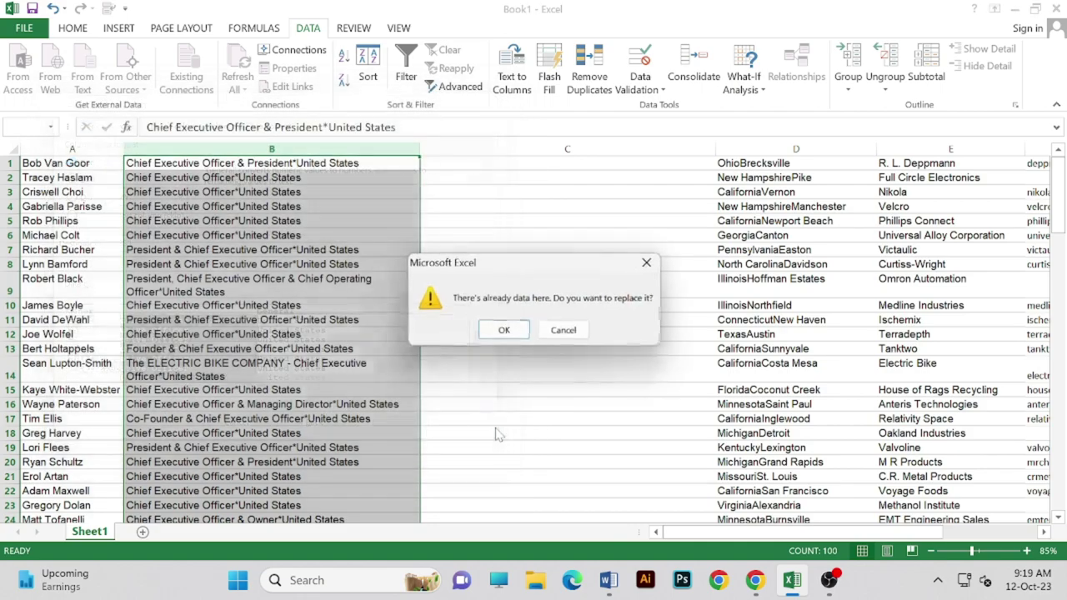
click(514, 326)
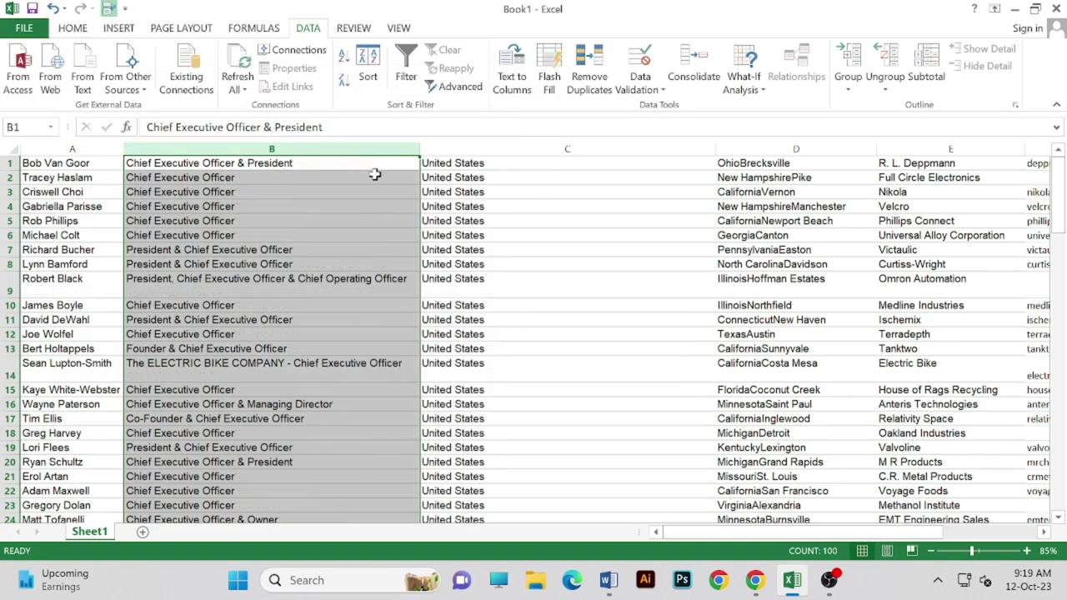
- Narrow column C to fit the 'United States' entries
click(375, 167)
click(512, 188)
click(662, 167)
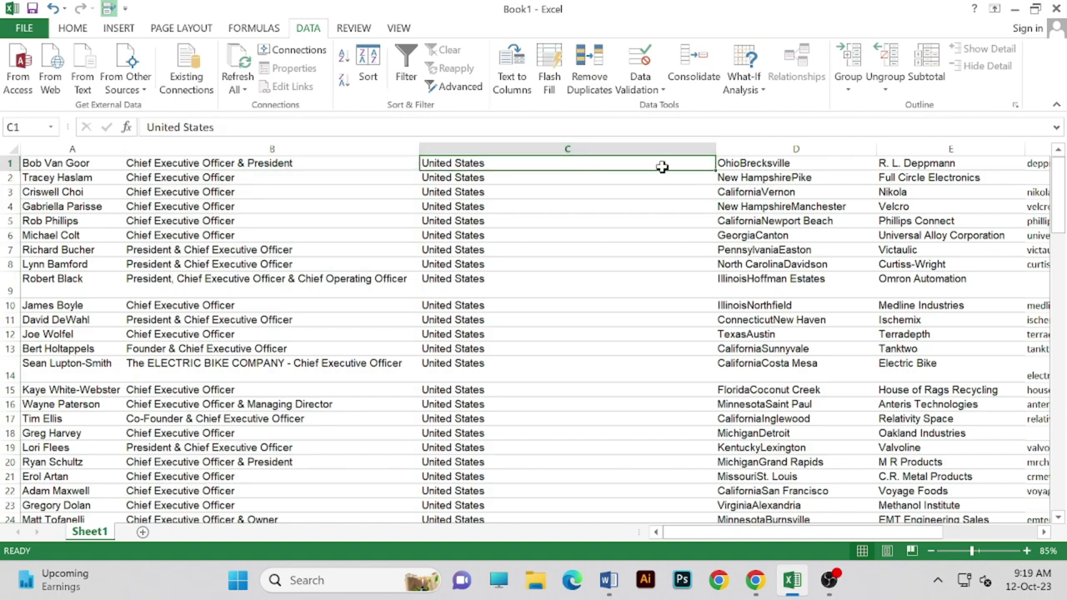
click(663, 147)
drag(716, 151, 584, 154)
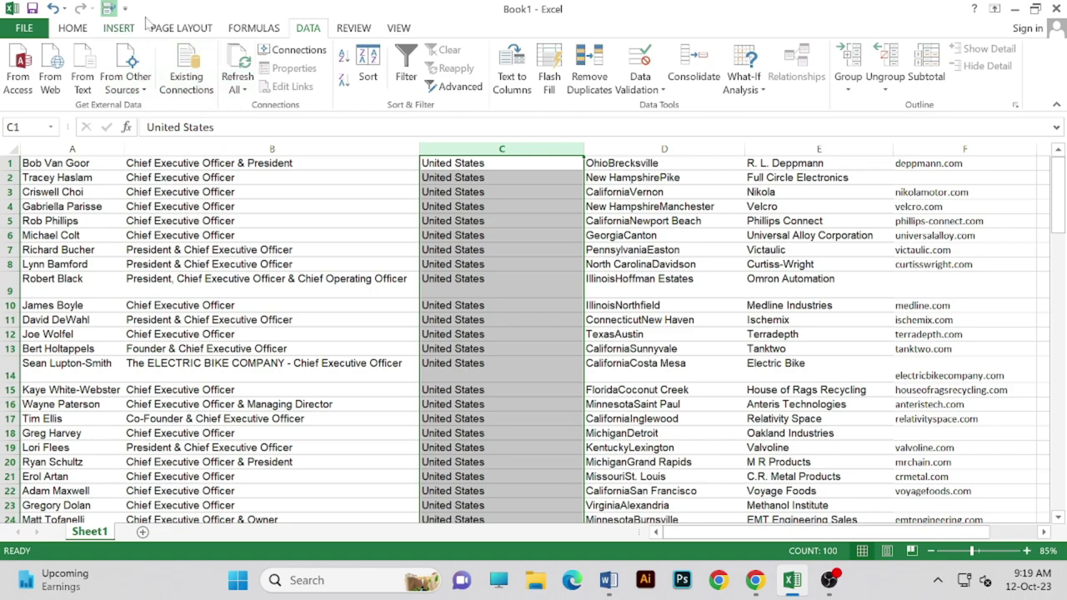
click(251, 33)
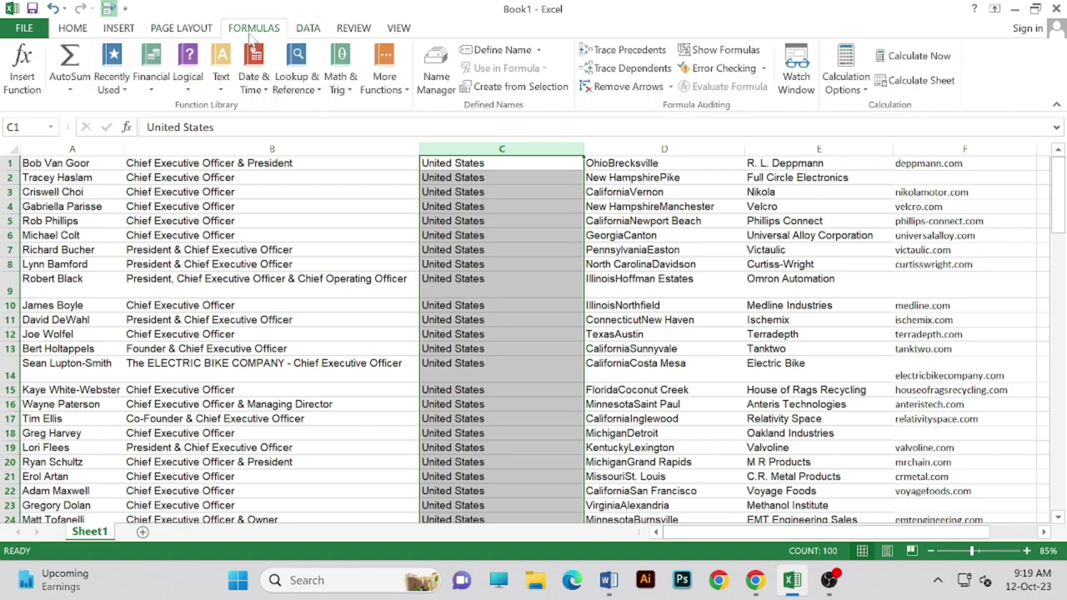
click(80, 30)
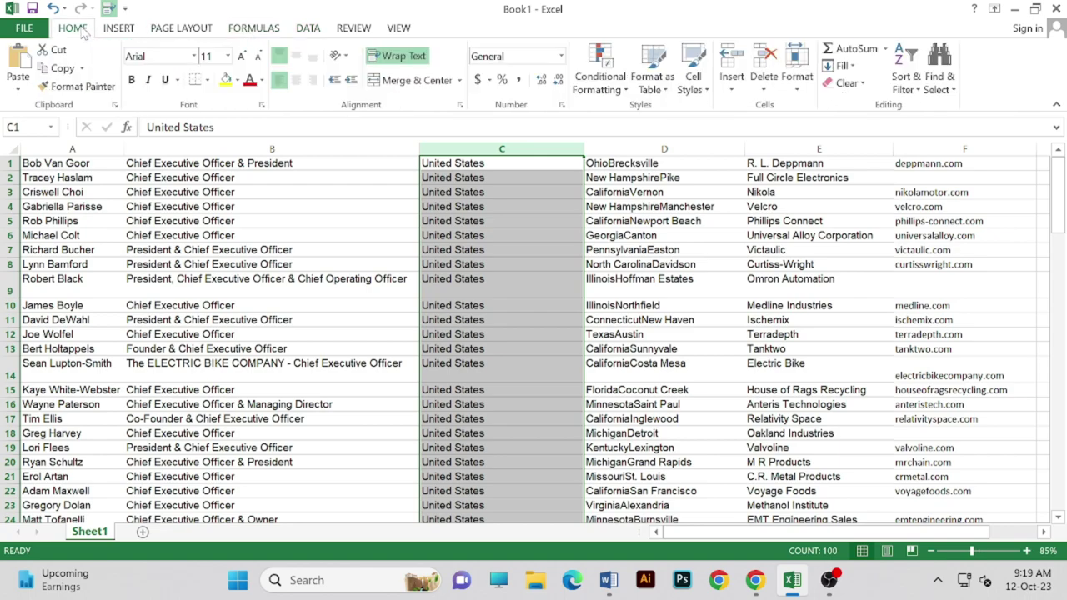
- Center columns C, D, E and F, and bold the website domains in column F
click(296, 79)
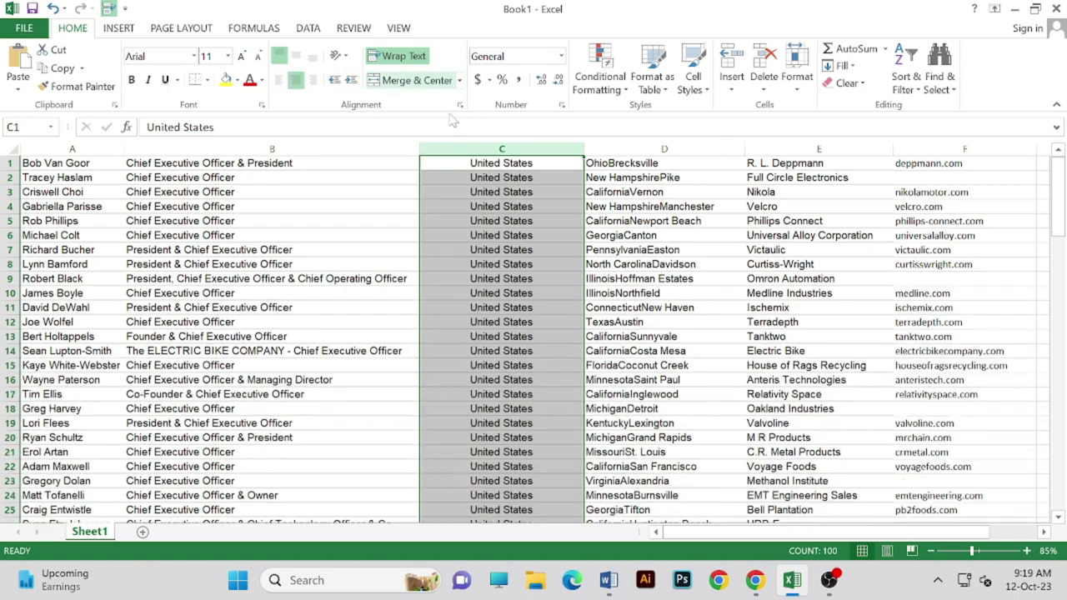
click(593, 149)
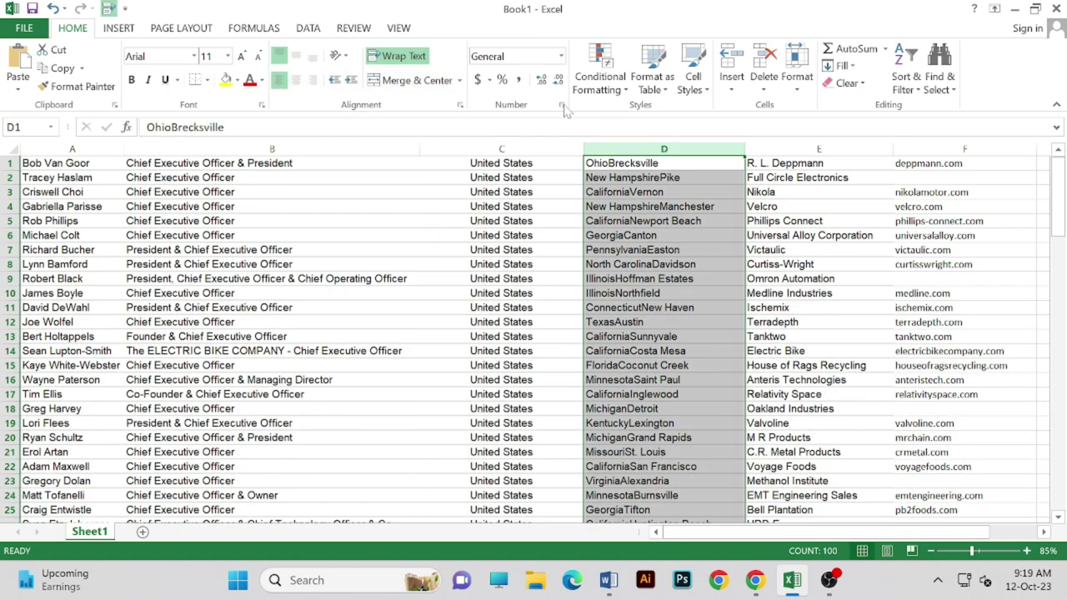
click(296, 79)
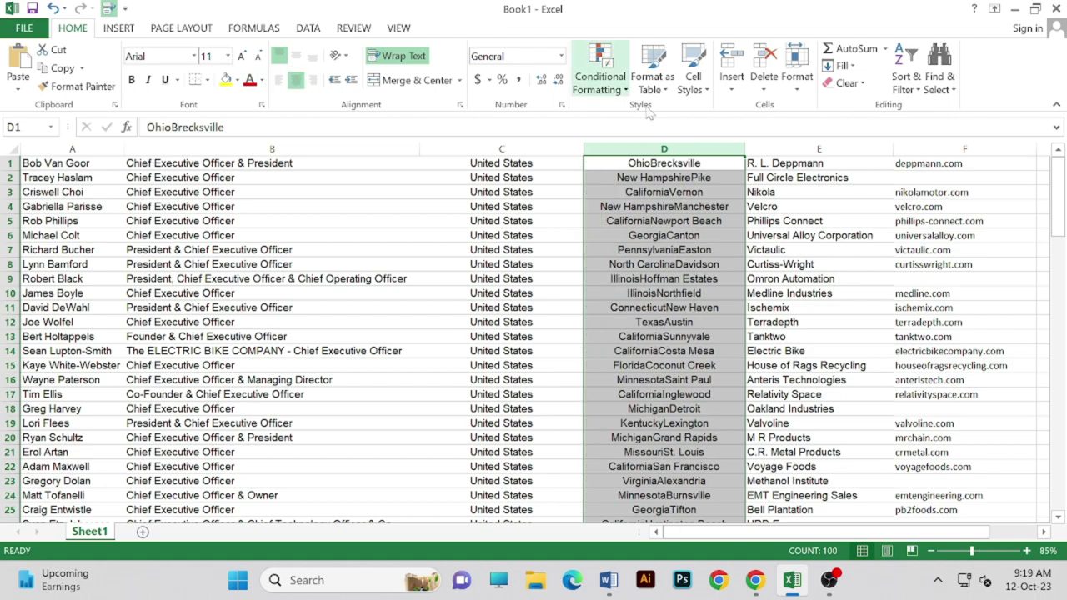
click(773, 143)
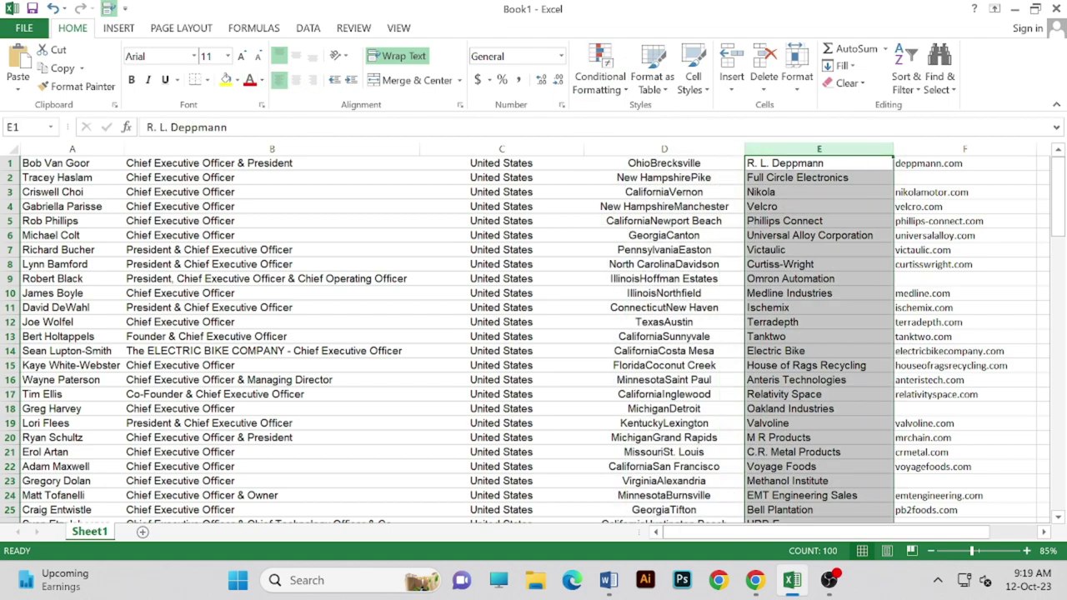
click(296, 79)
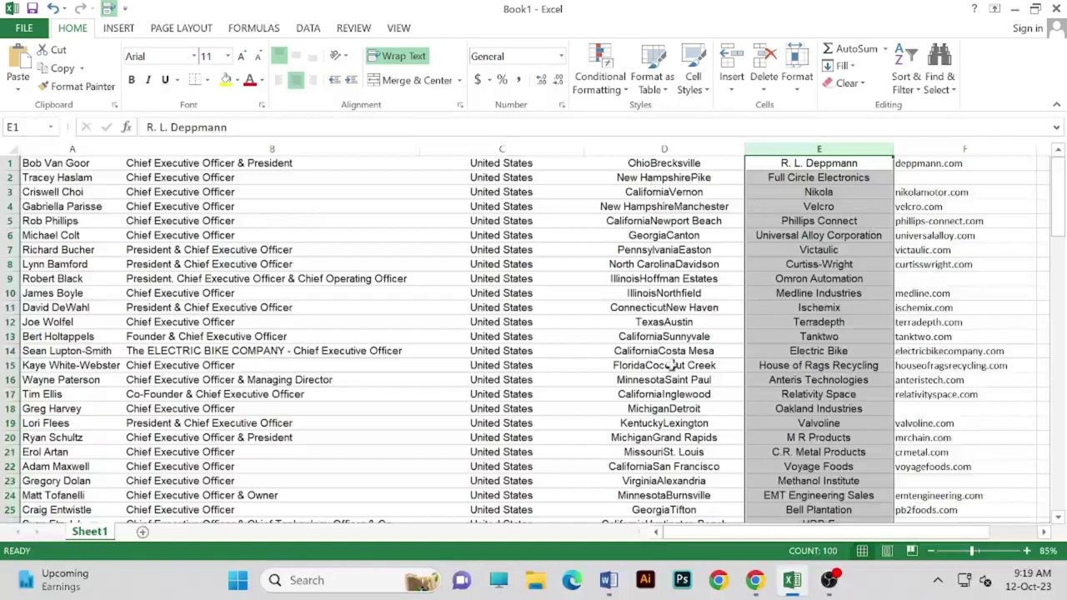
drag(820, 533, 869, 531)
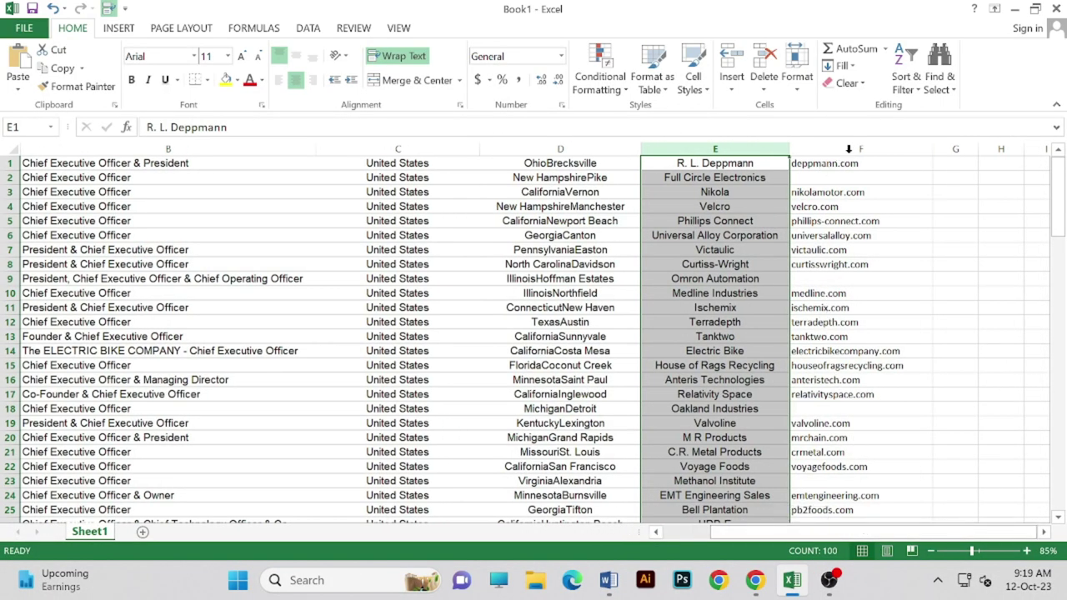
click(862, 143)
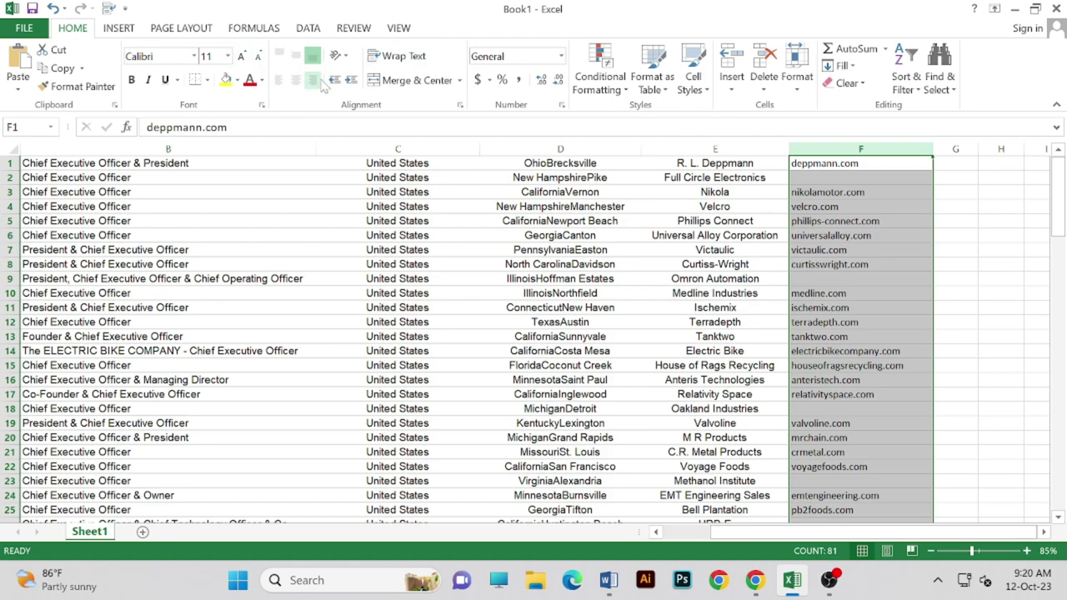
click(294, 80)
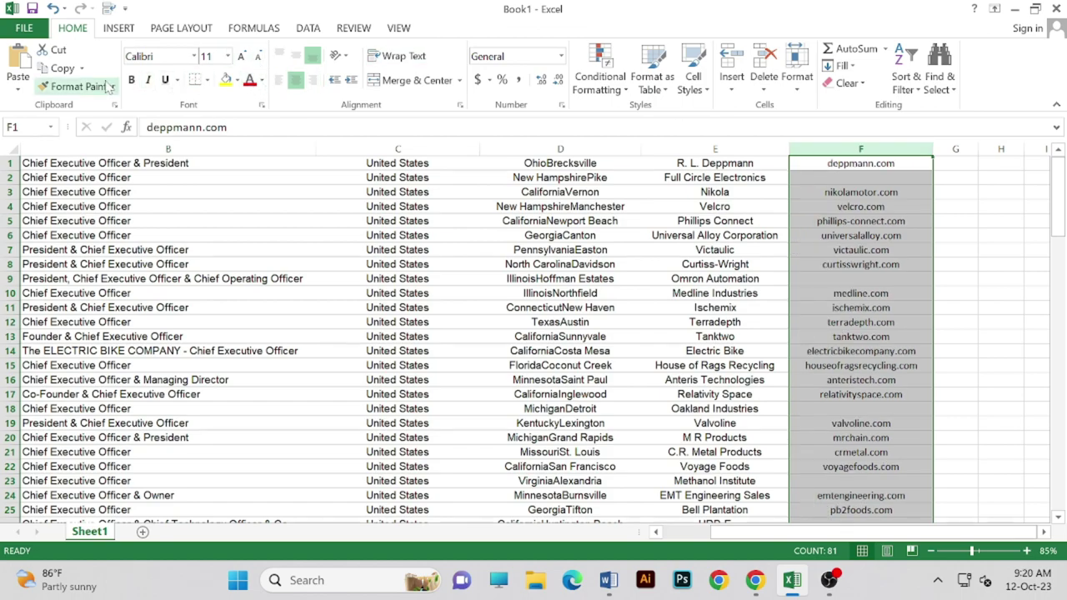
click(131, 80)
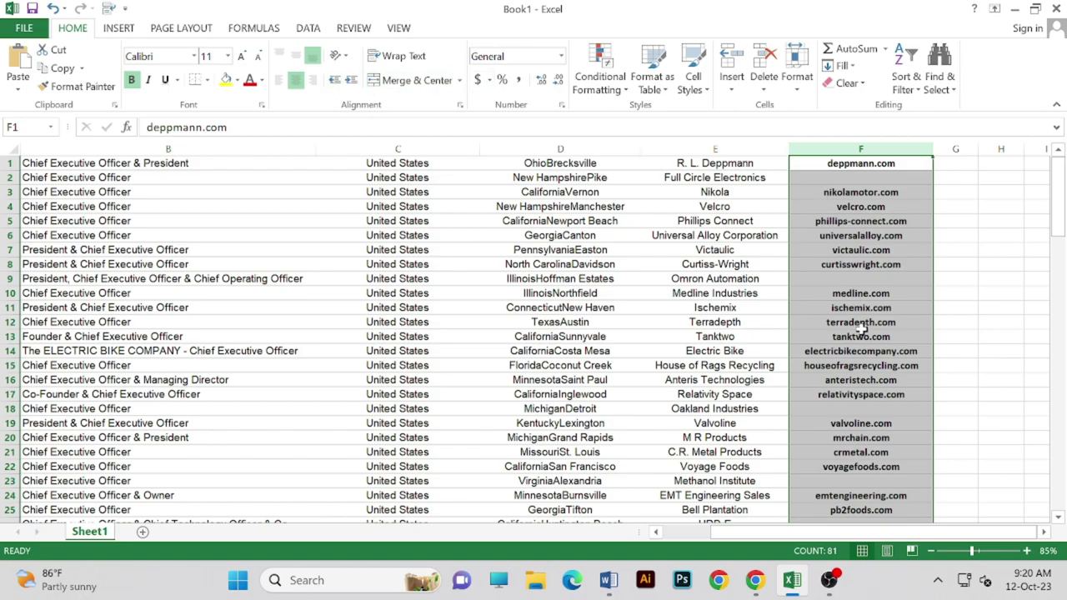
- Widen job-title column B to about 65.64 and make column C slightly narrower
scroll(887, 268, down, 20)
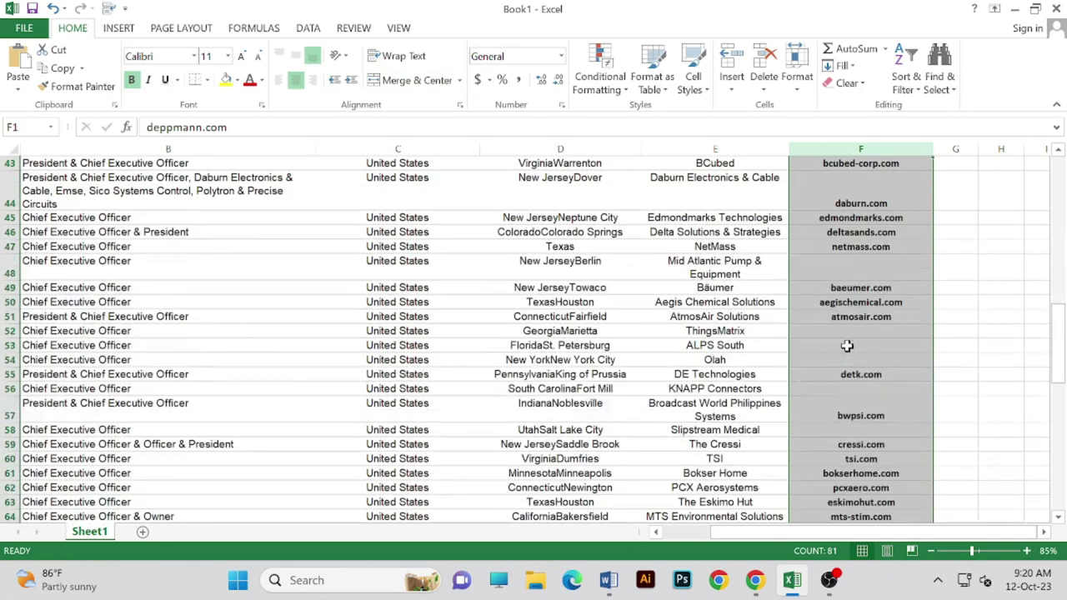
scroll(847, 346, down, 6)
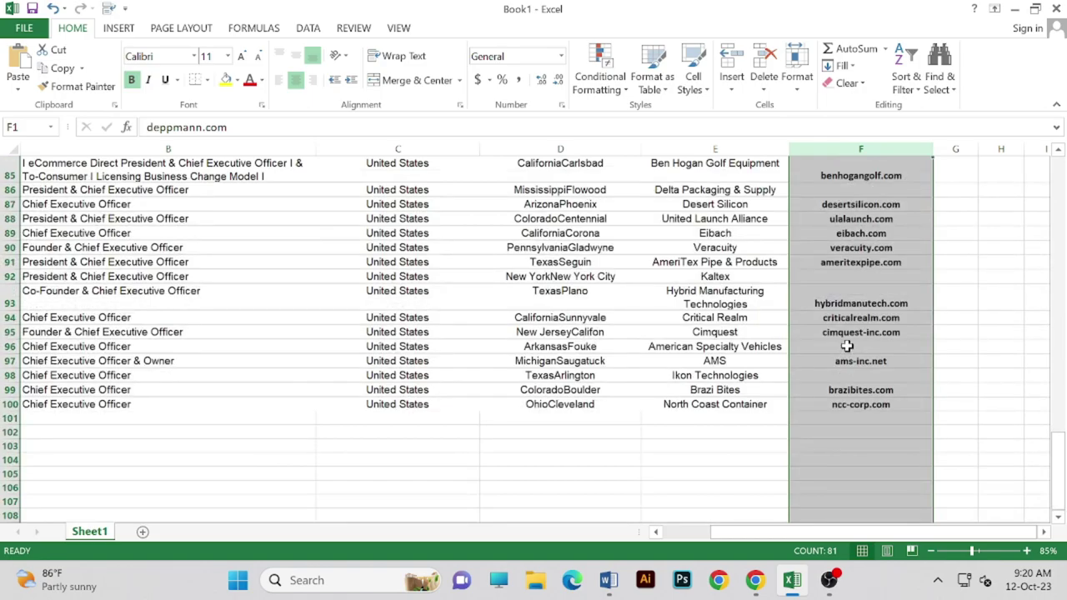
scroll(846, 345, up, 20)
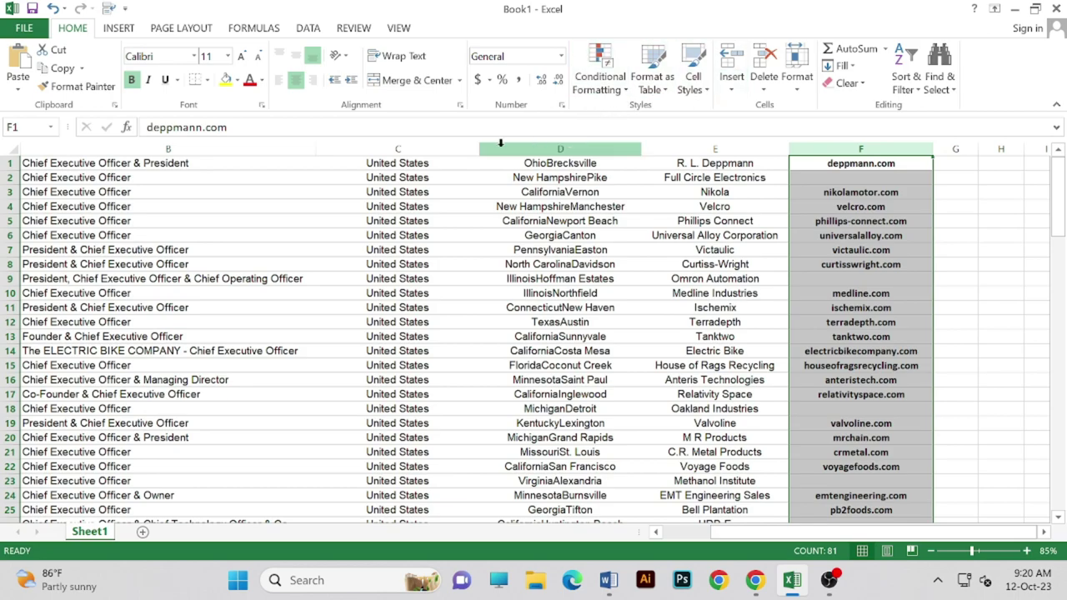
double_click(315, 146)
drag(338, 149, 364, 152)
drag(364, 152, 389, 152)
scroll(334, 309, down, 3)
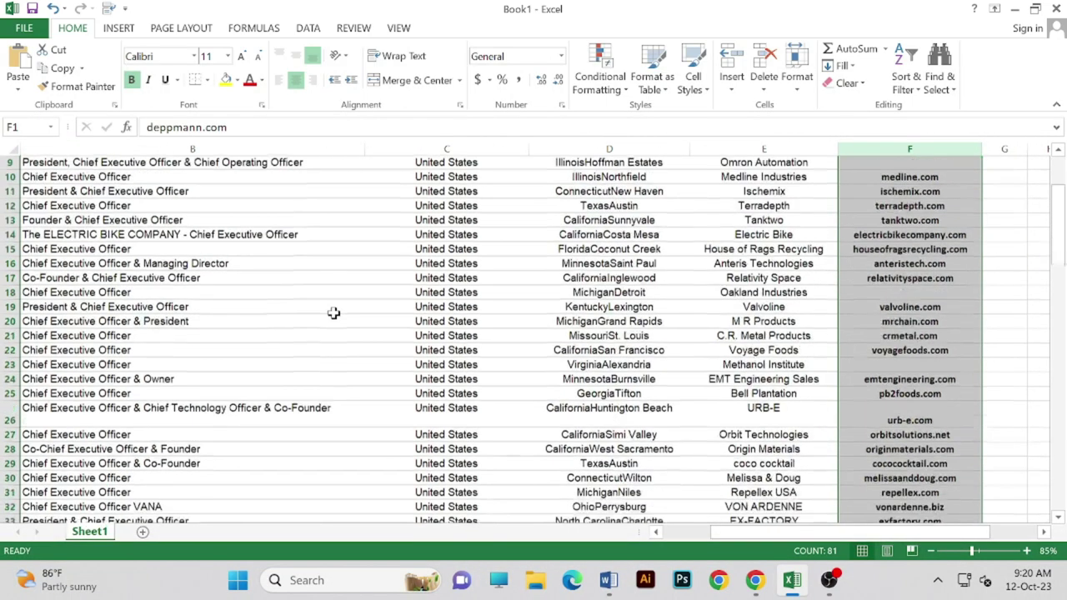
scroll(334, 309, up, 1)
scroll(334, 309, up, 2)
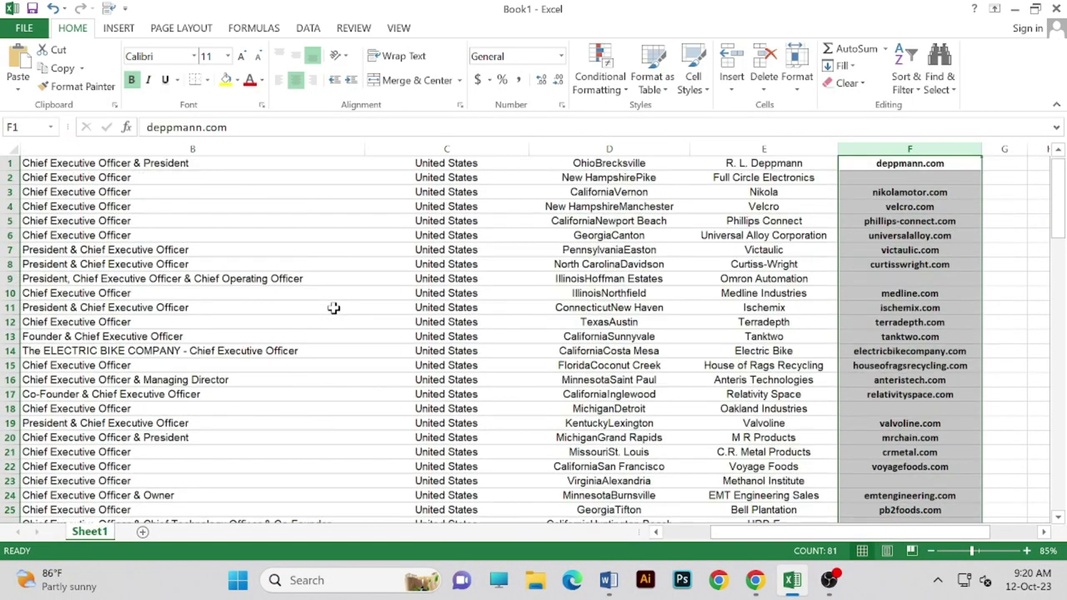
drag(364, 145, 364, 146)
drag(528, 148, 490, 155)
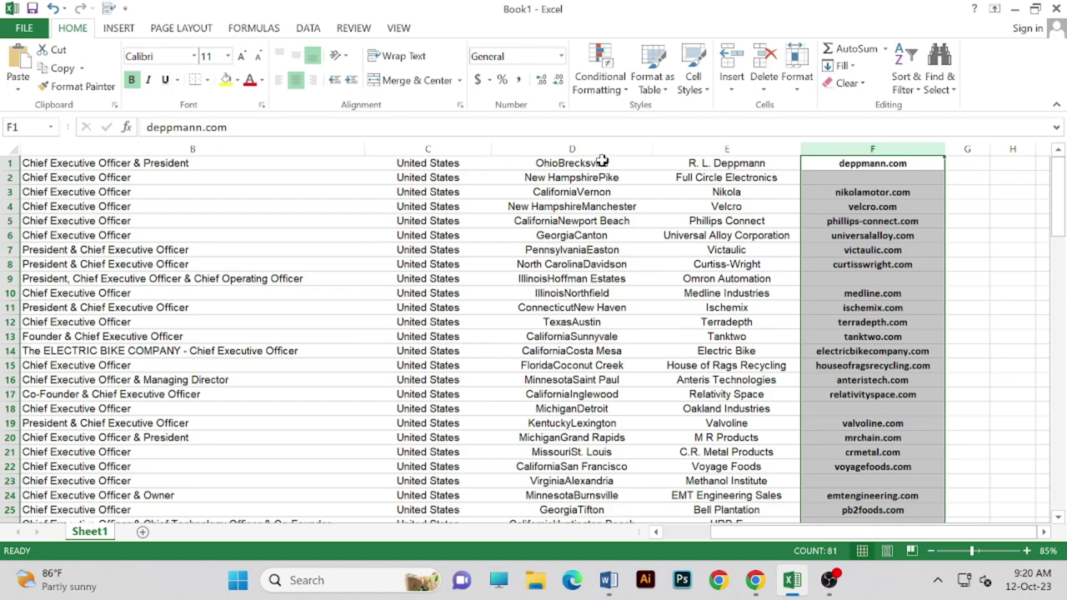
drag(920, 534, 921, 533)
- Sort all rows A to Z by the website in column F, expanding the selection
click(951, 76)
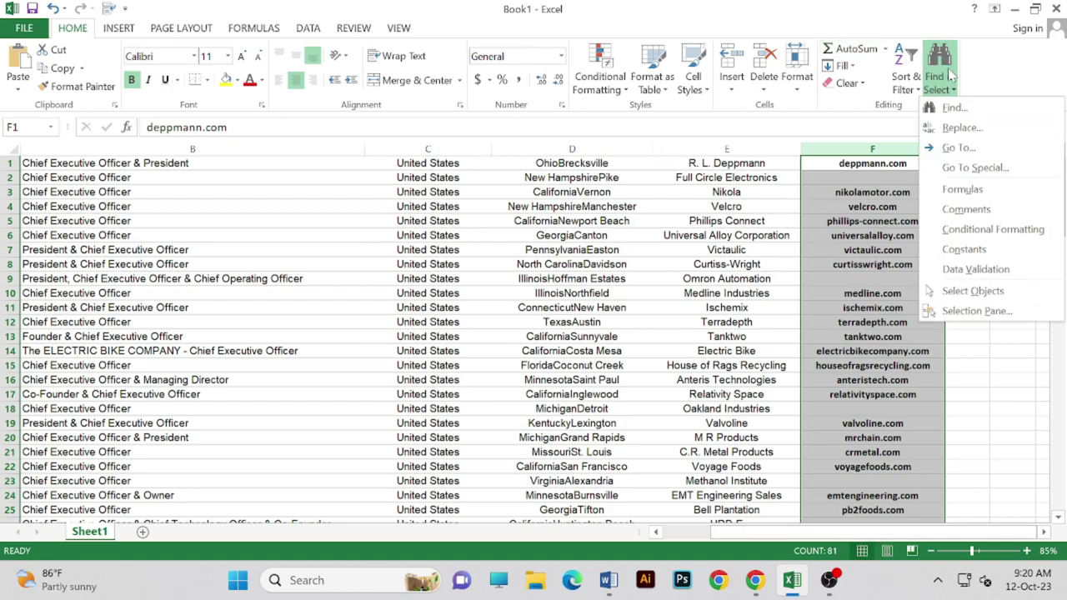
click(907, 79)
click(929, 107)
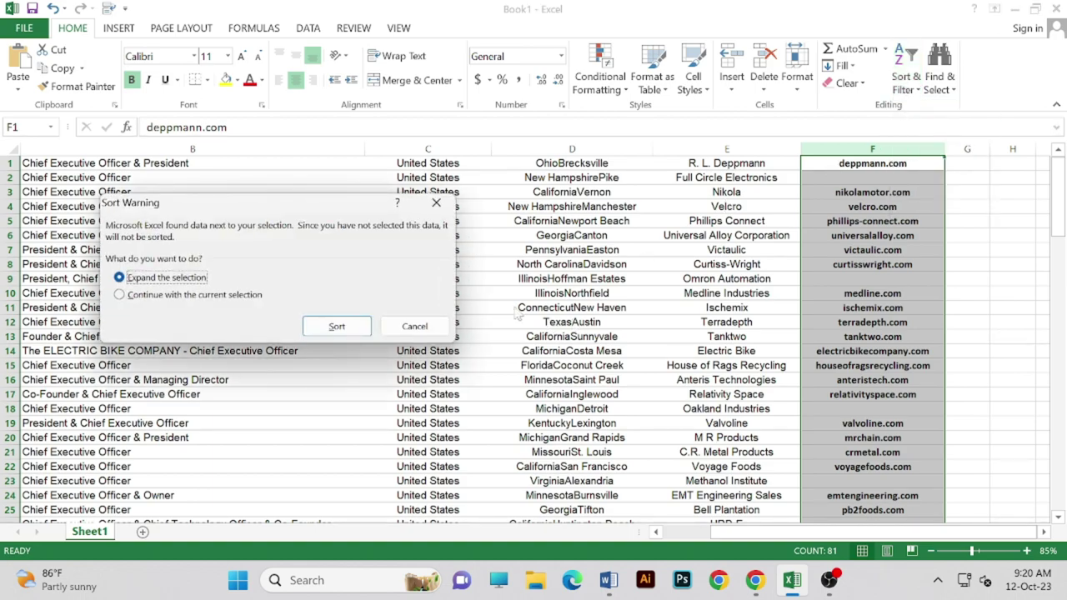
click(355, 326)
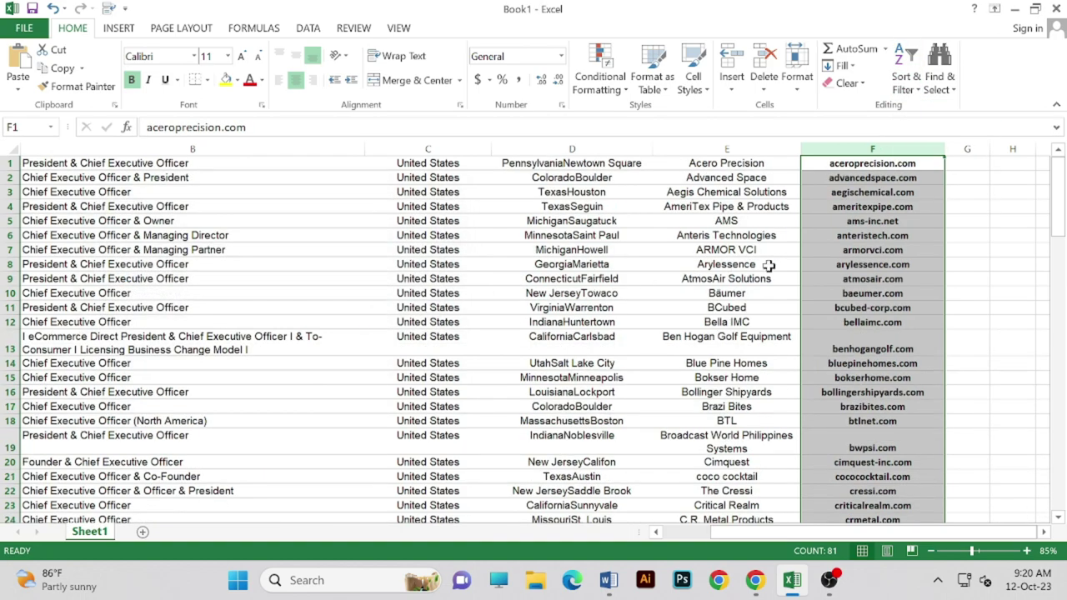
scroll(768, 265, down, 7)
scroll(784, 267, down, 20)
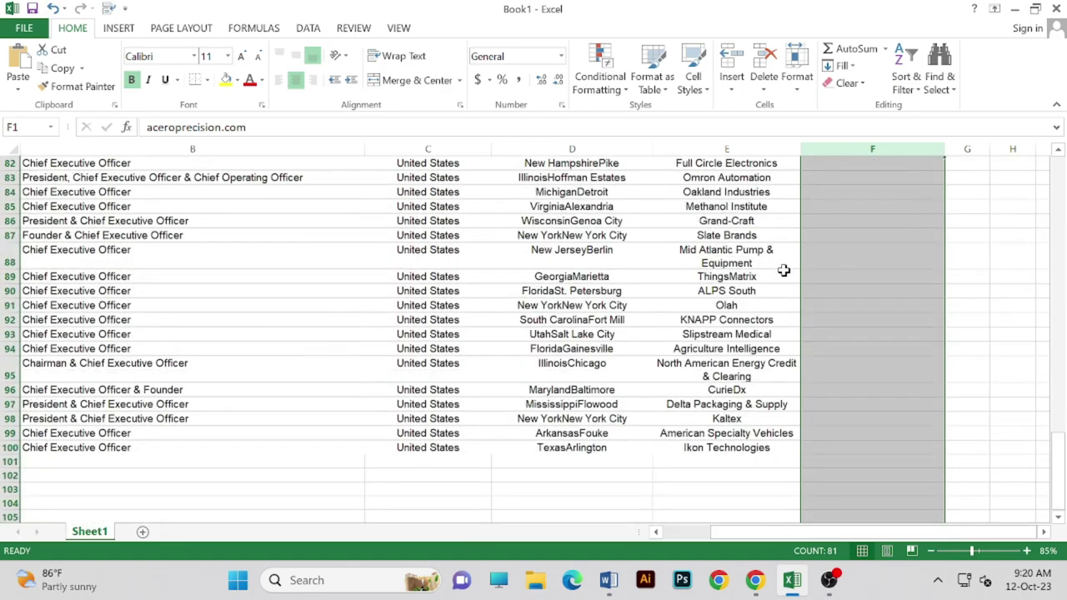
scroll(784, 270, up, 2)
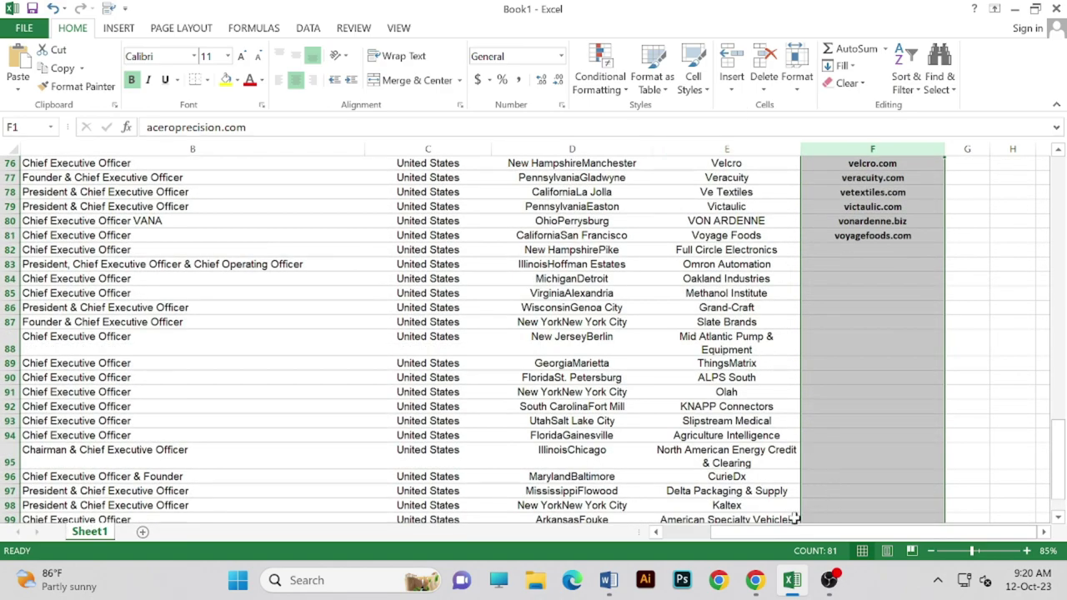
drag(831, 535, 696, 533)
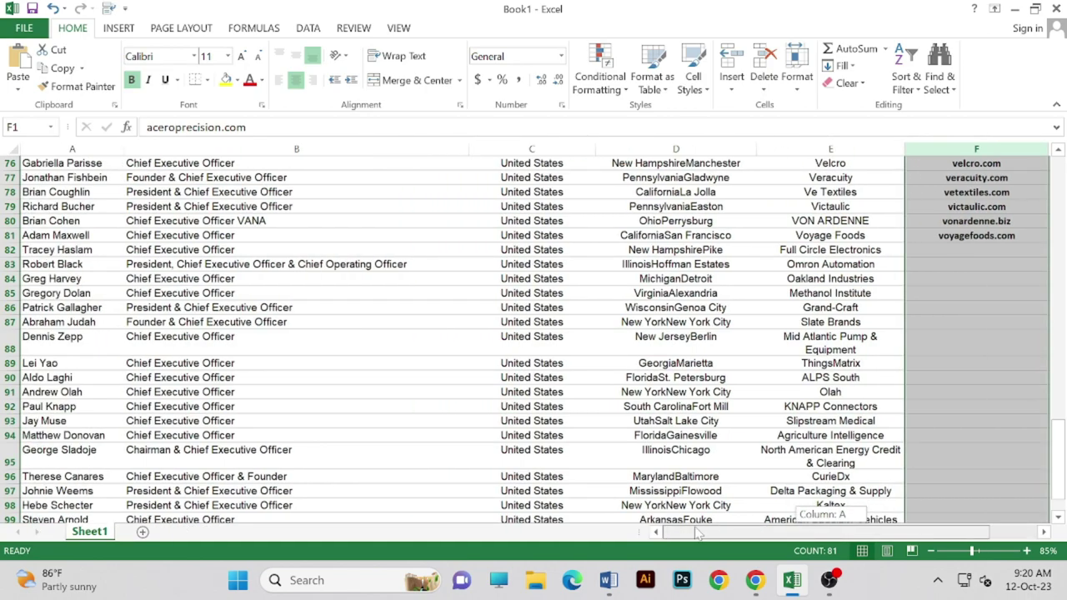
drag(696, 533, 709, 505)
scroll(619, 232, up, 3)
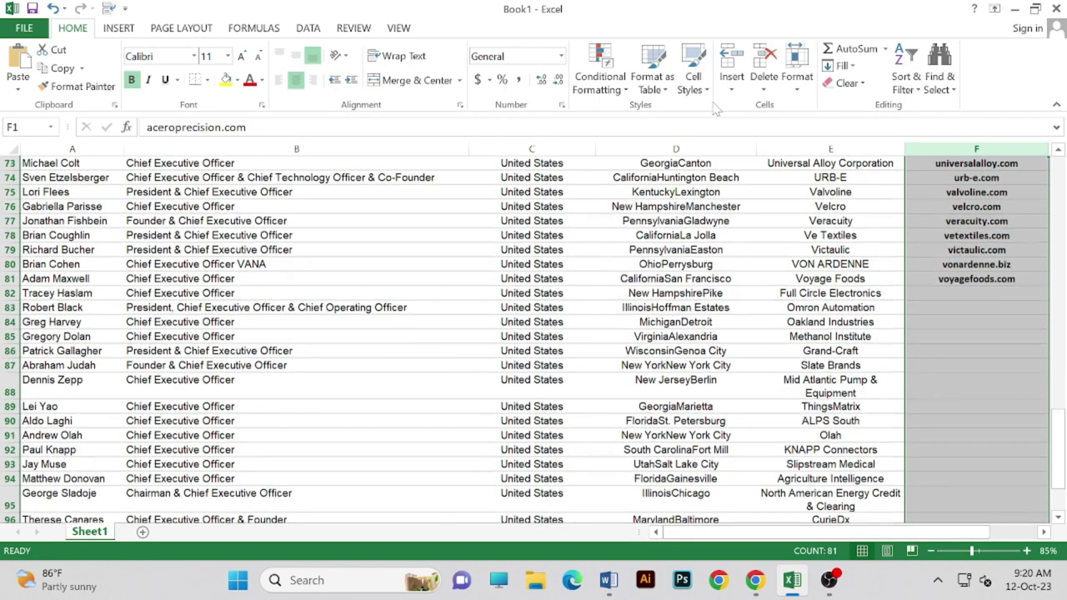
scroll(619, 233, up, 15)
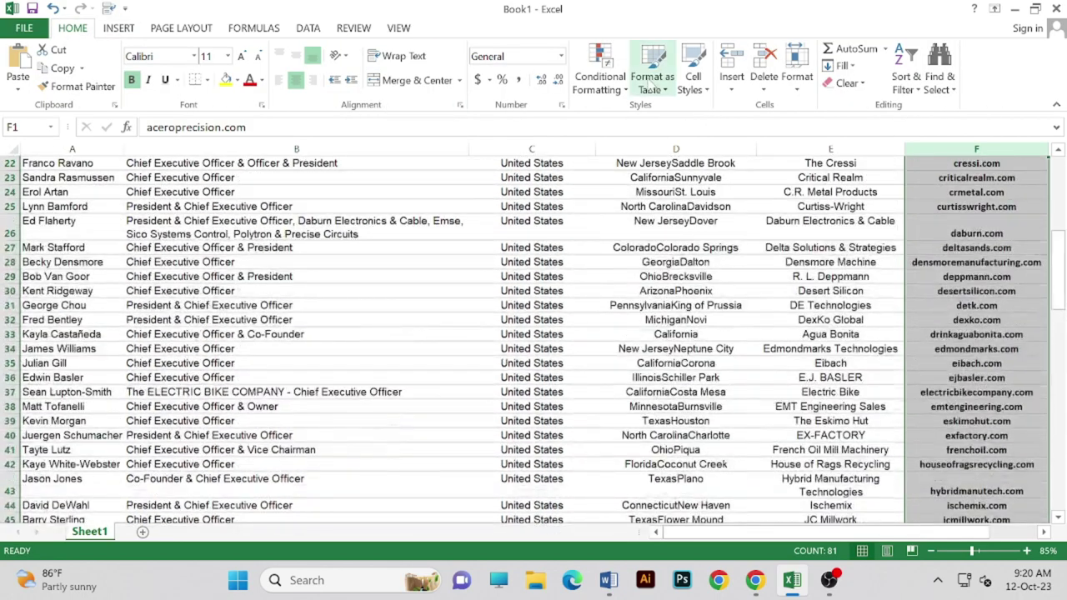
- Run Remove Duplicates on the whole table across all columns; no duplicates are found
click(186, 37)
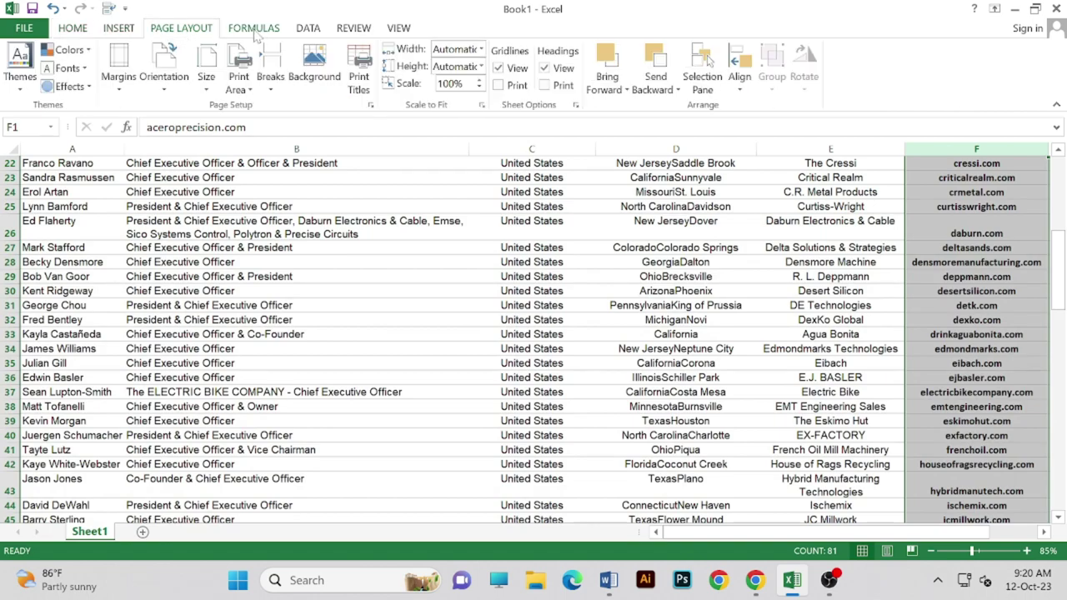
click(257, 33)
click(313, 33)
click(582, 75)
click(331, 329)
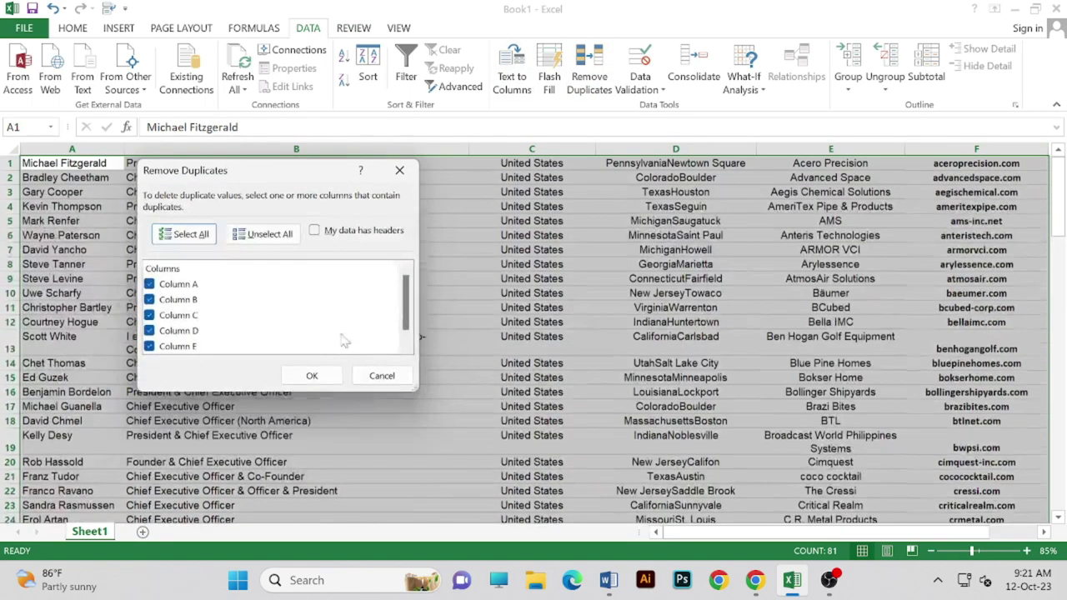
click(310, 375)
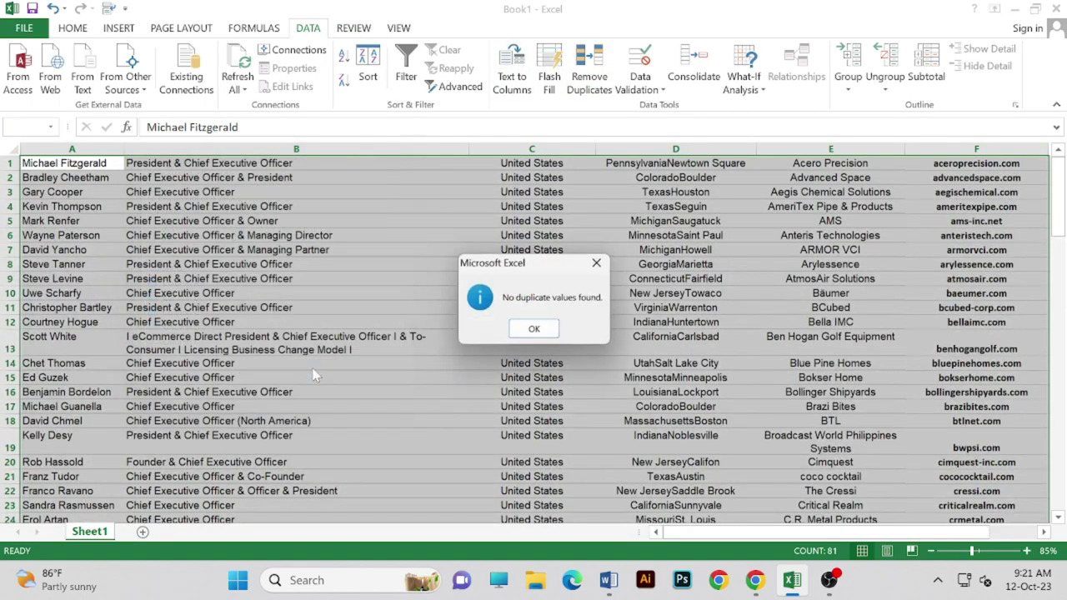
click(535, 330)
scroll(550, 309, down, 2)
scroll(516, 244, up, 2)
key(ctrl+Home)
key(ctrl+space)
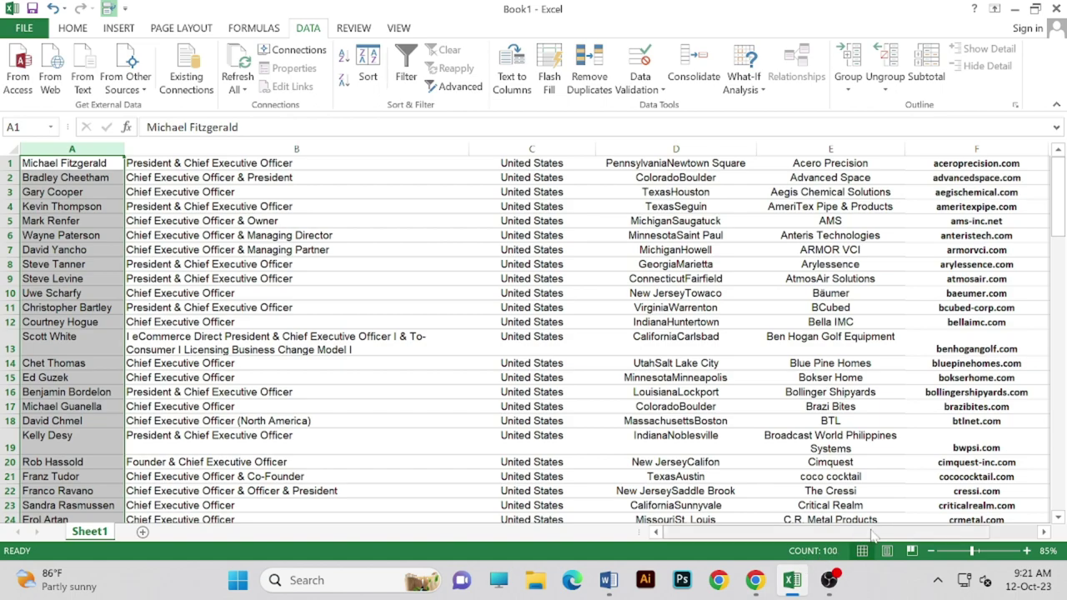
- Widen the empty column G beside the domains to about 26.73 and select cell G1
drag(879, 532, 925, 532)
drag(989, 148, 1061, 162)
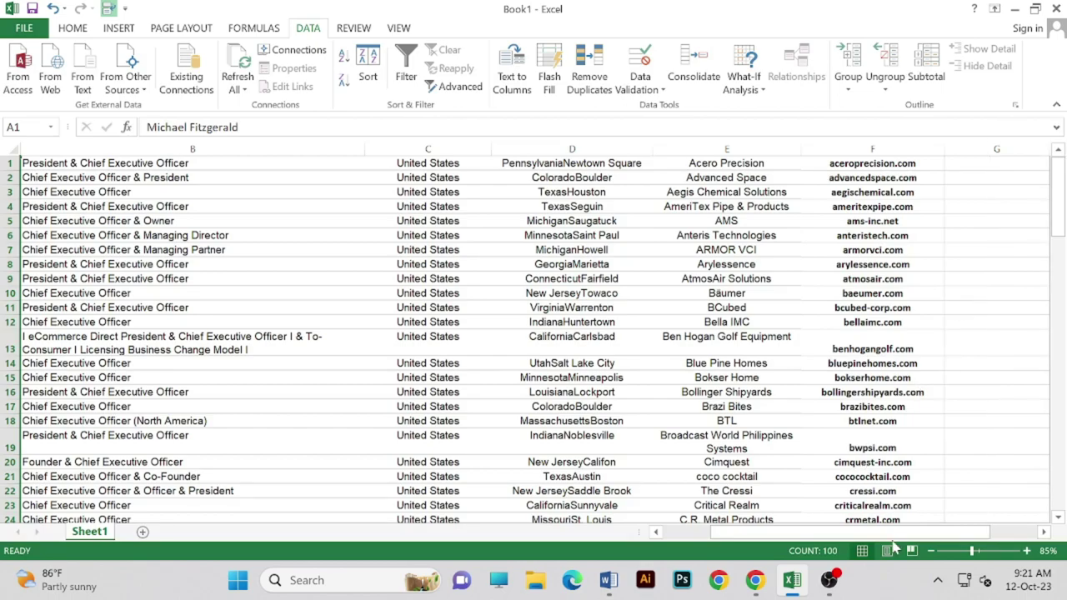
drag(889, 534, 902, 533)
drag(971, 551, 981, 557)
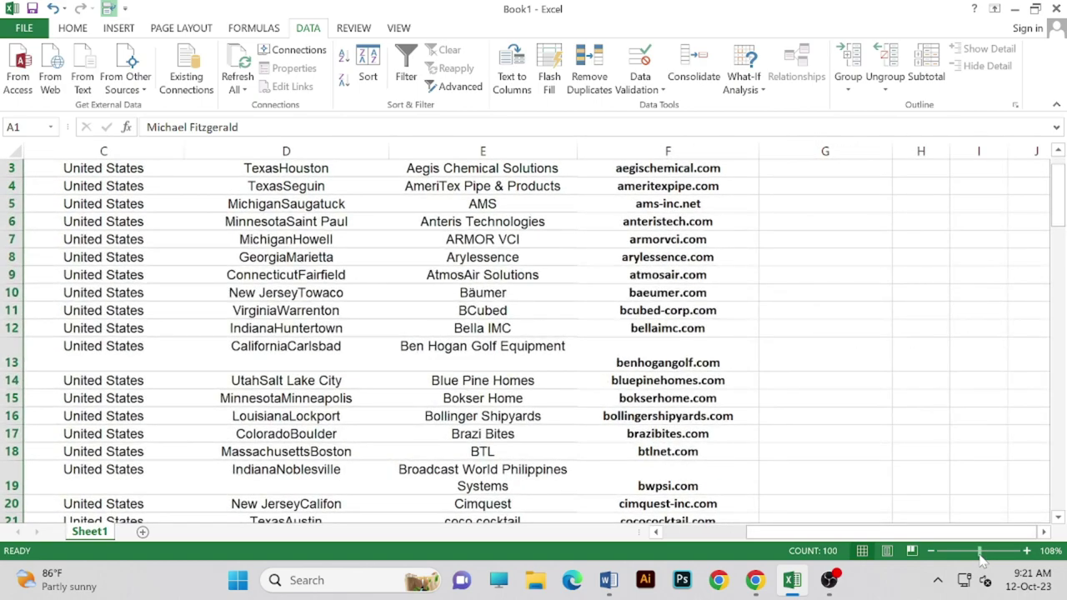
mouse_move(828, 575)
drag(891, 157, 1005, 171)
scroll(919, 210, up, 1)
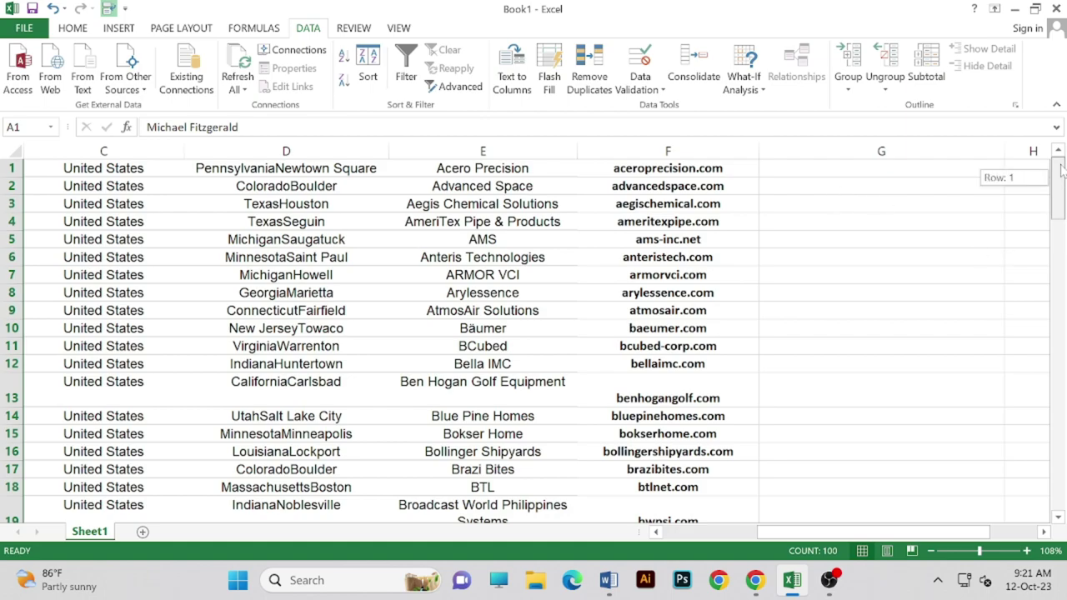
click(789, 169)
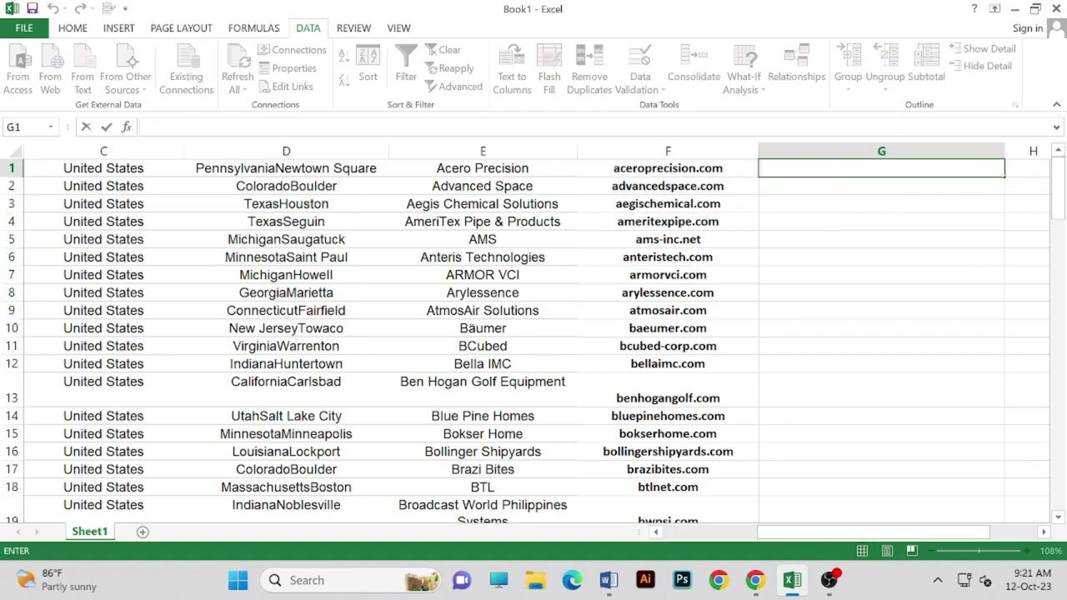
- Replace the stray plus with =CONCATENATE(A1, " ", @ in cell G1
text(+)
key(BackSpace)
text(=CON)
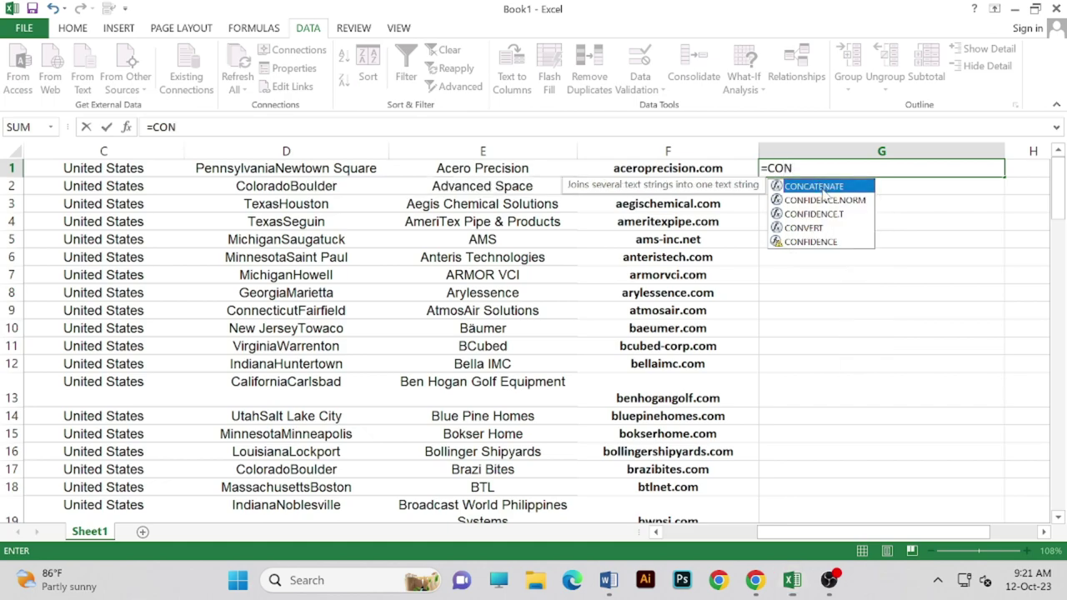
double_click(822, 192)
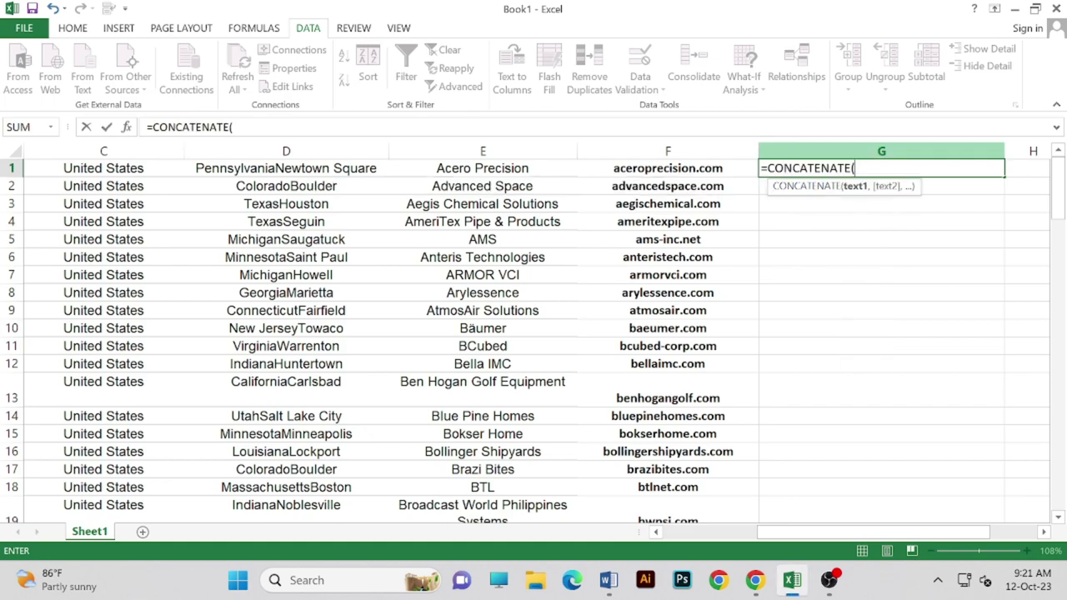
drag(860, 536, 836, 535)
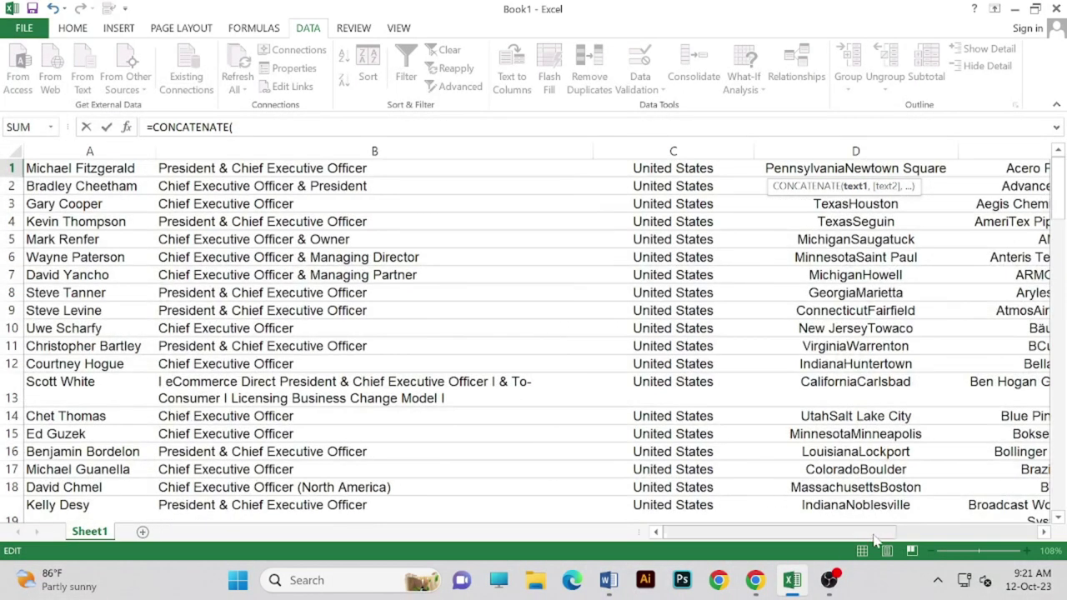
click(91, 168)
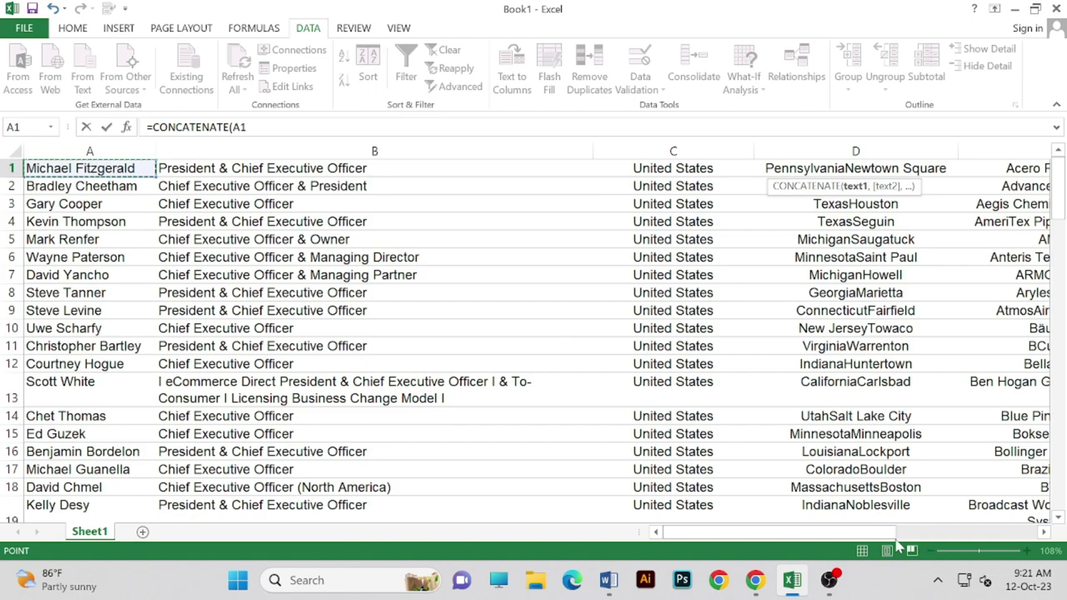
drag(891, 536, 1038, 536)
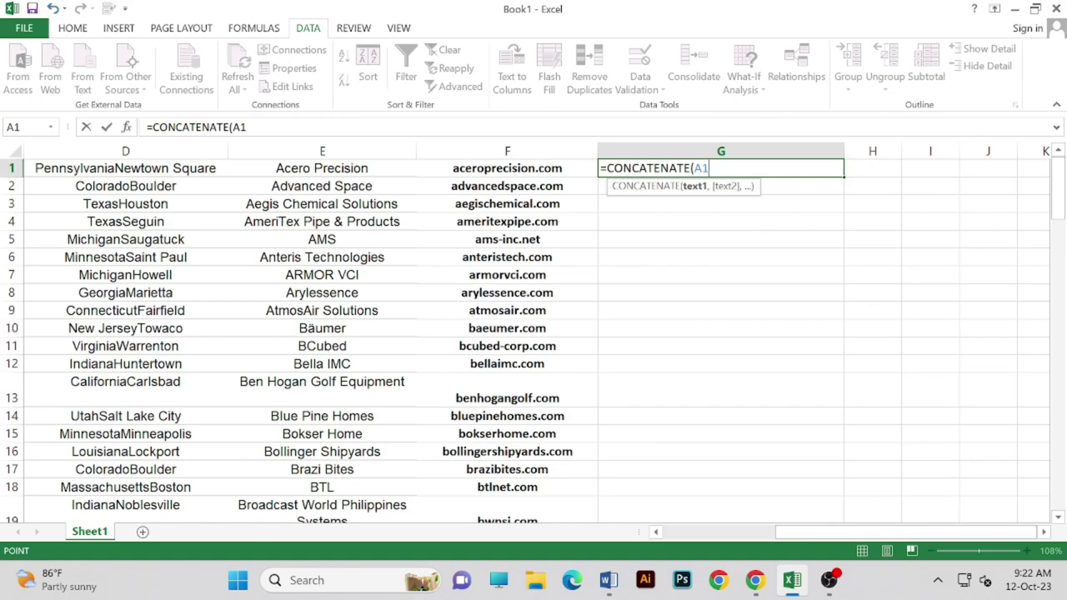
text(,)
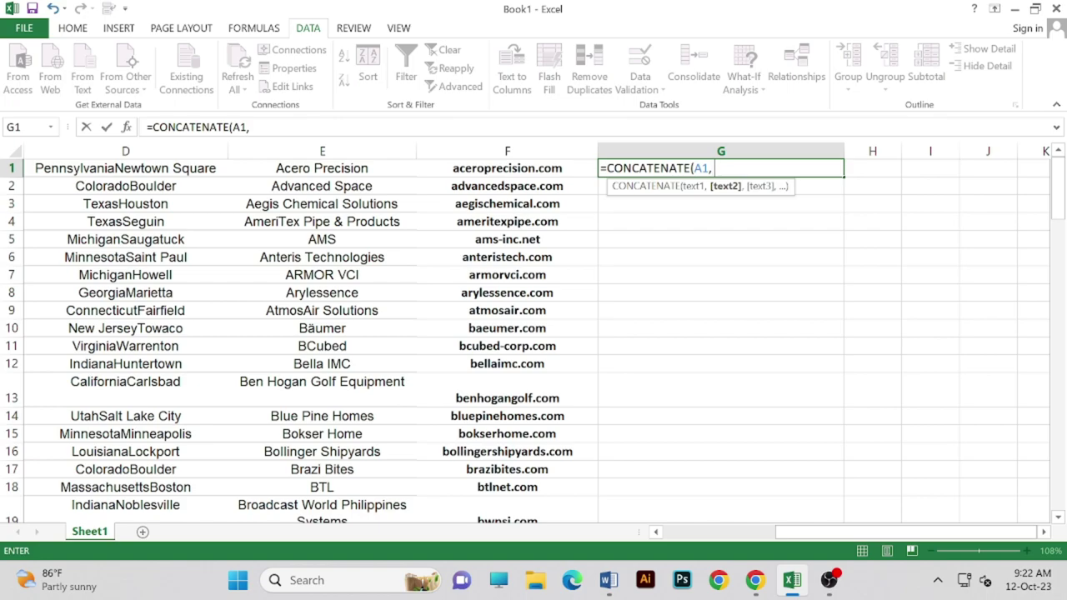
text( " " , )
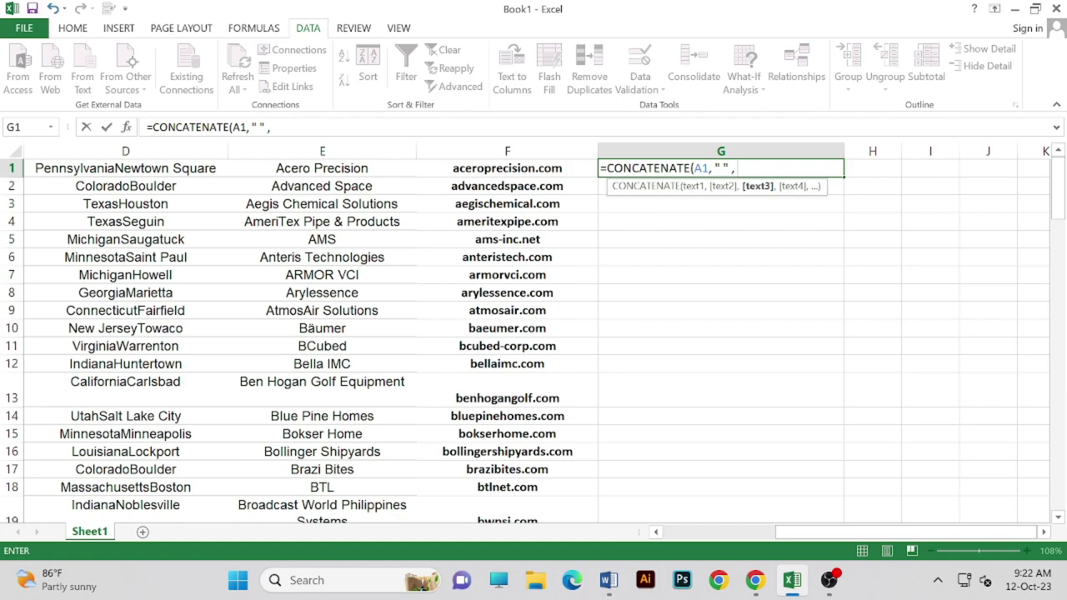
text(@)
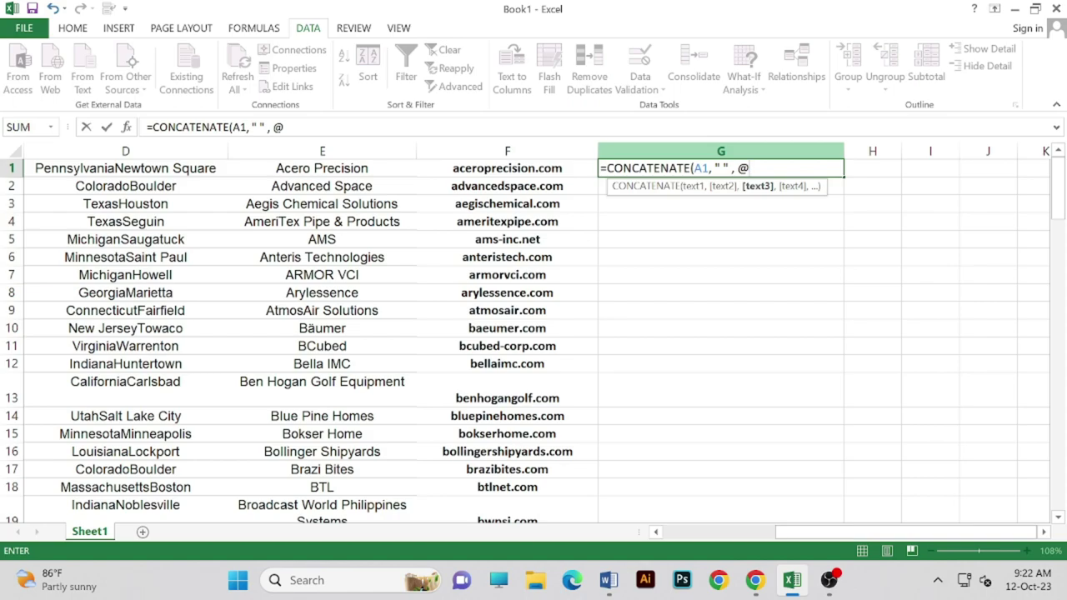
- Add the F1 domain and closing parenthesis, removing accidental G2 references after formula errors
click(578, 171)
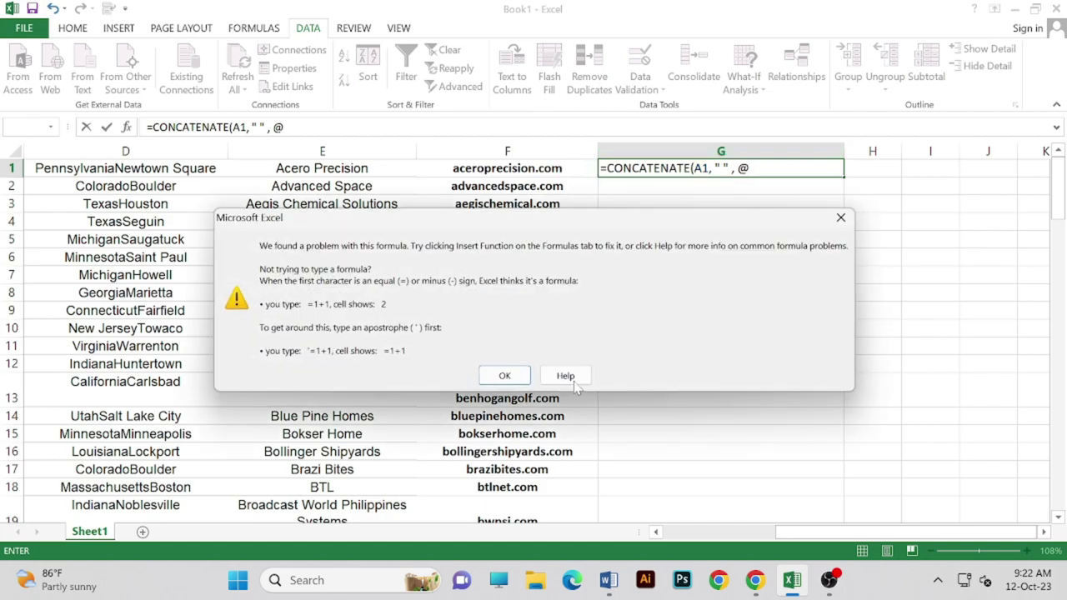
click(839, 218)
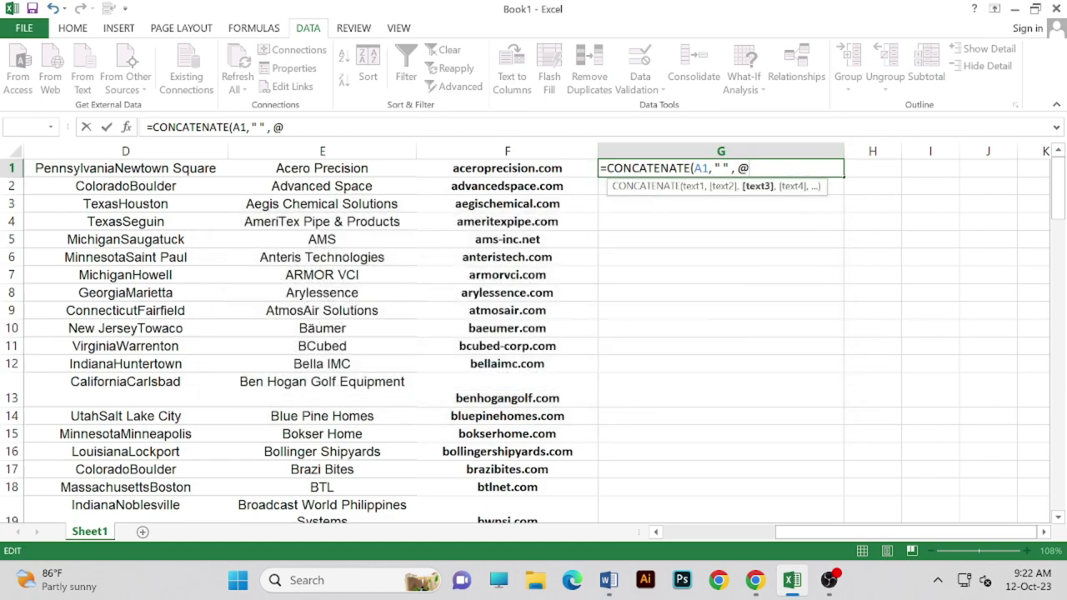
text(,)
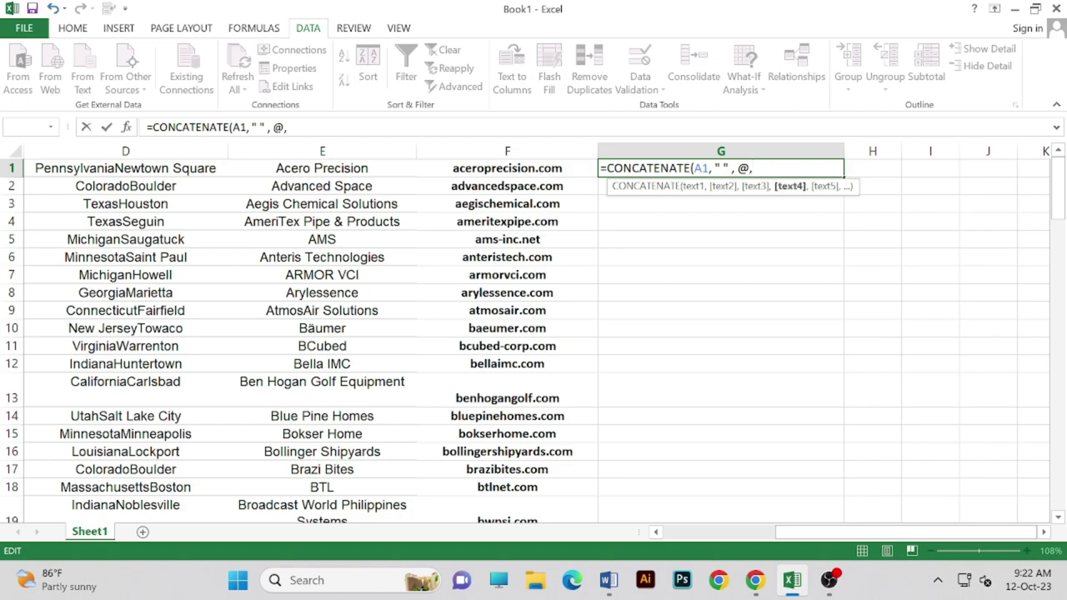
click(512, 171)
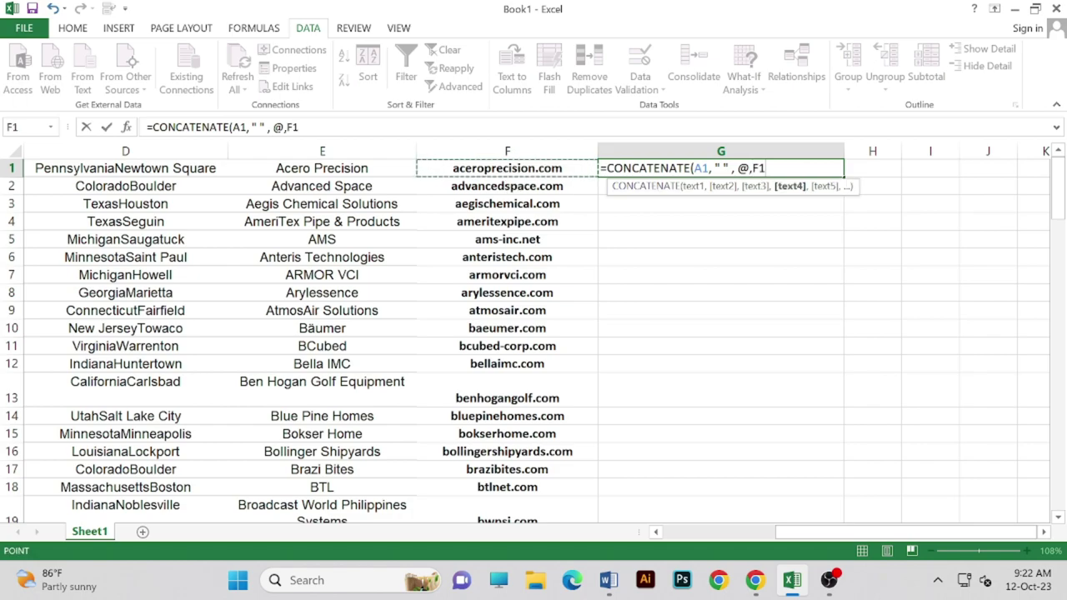
key(F2)
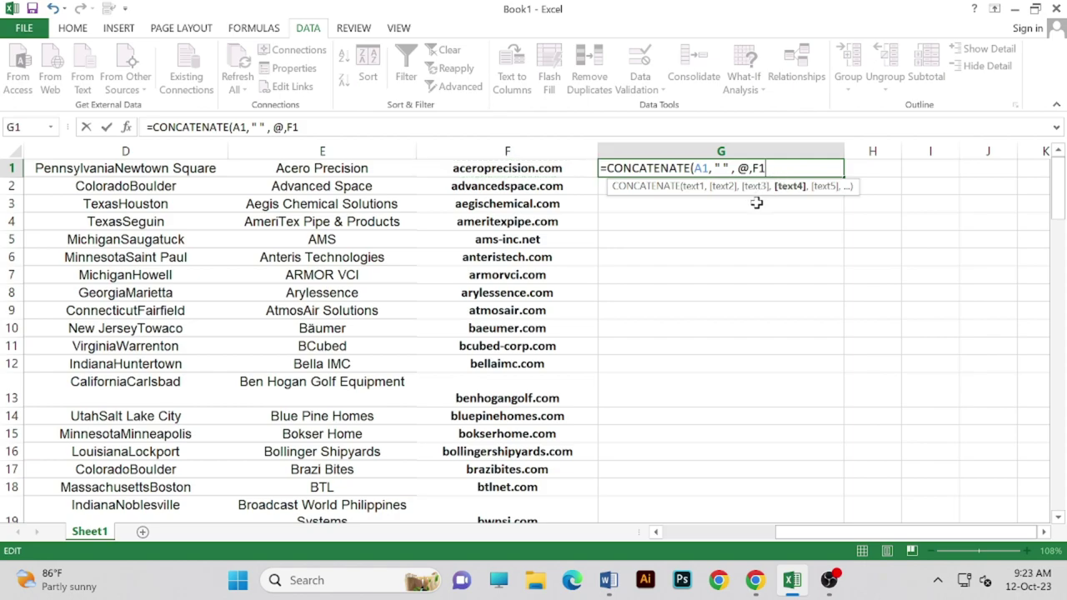
key(Return)
click(837, 216)
text())
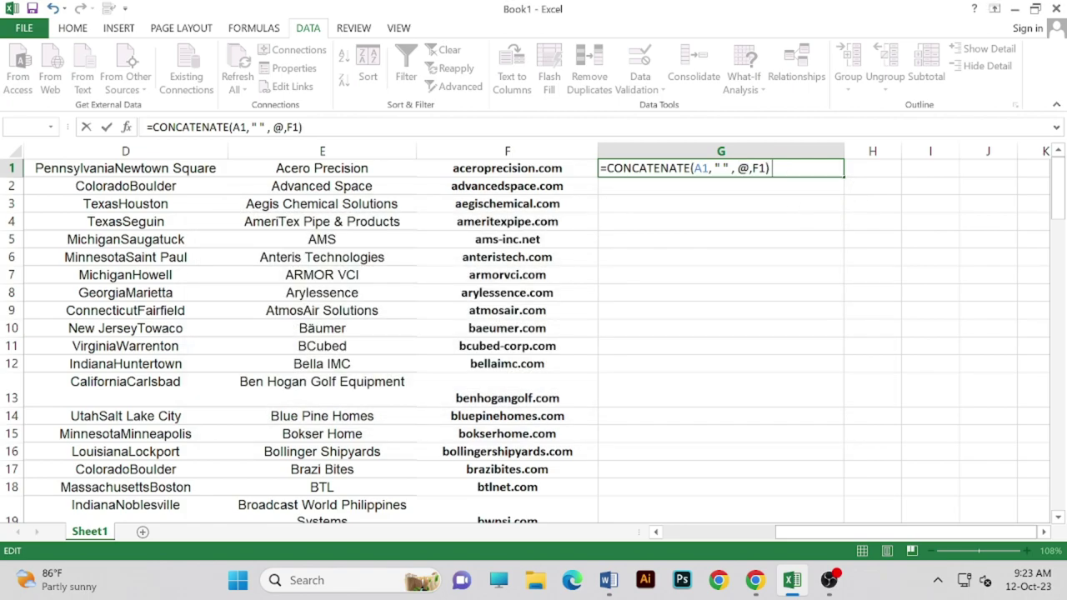
click(780, 188)
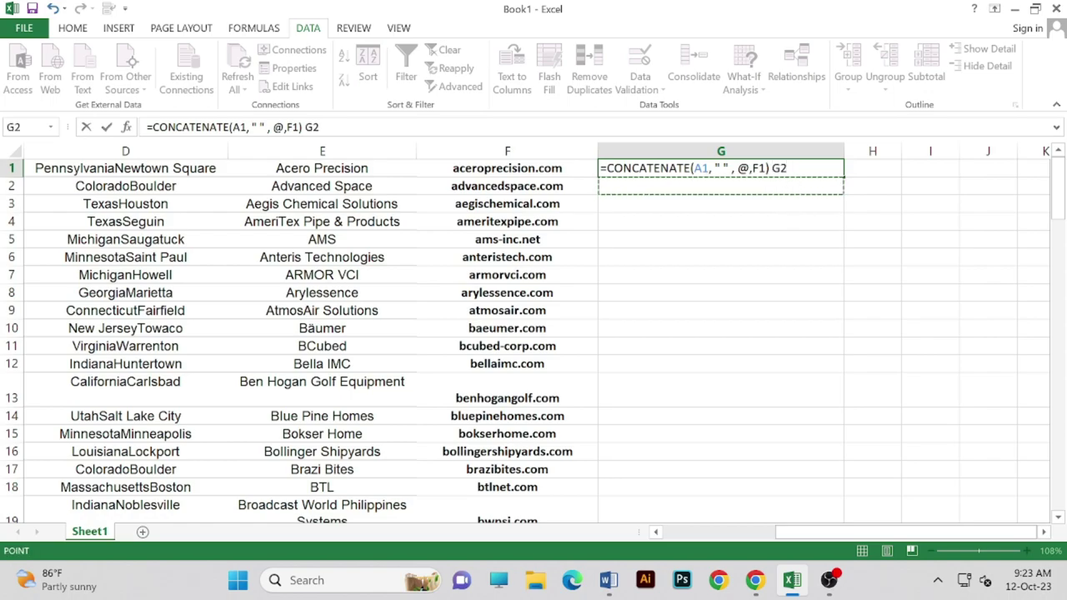
key(BackSpace)
key(BackSpace)
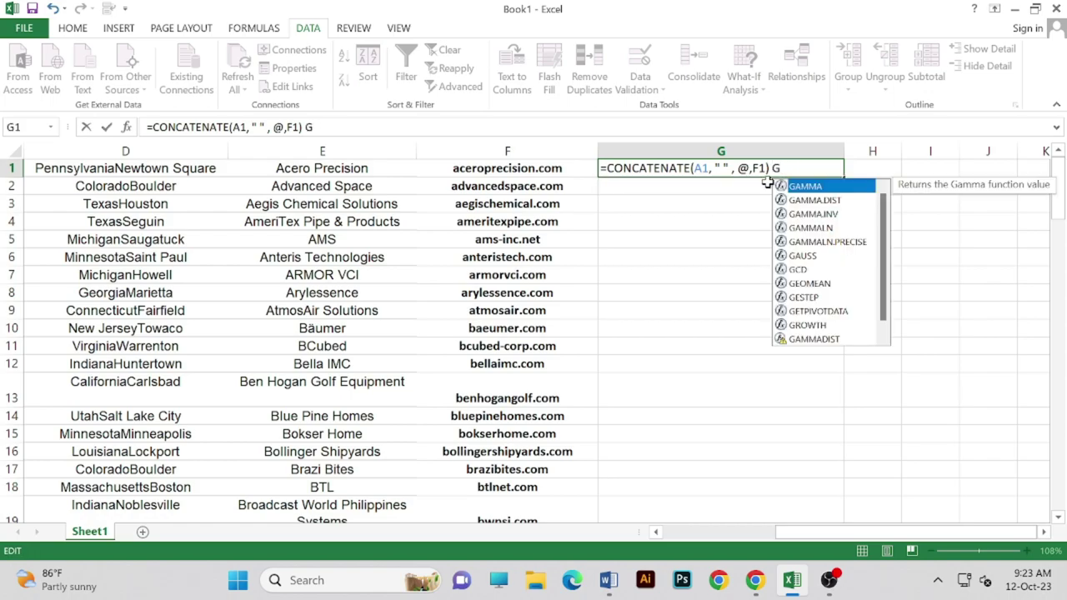
click(780, 187)
key(F2)
key(BackSpace)
key(BackSpace)
key(Return)
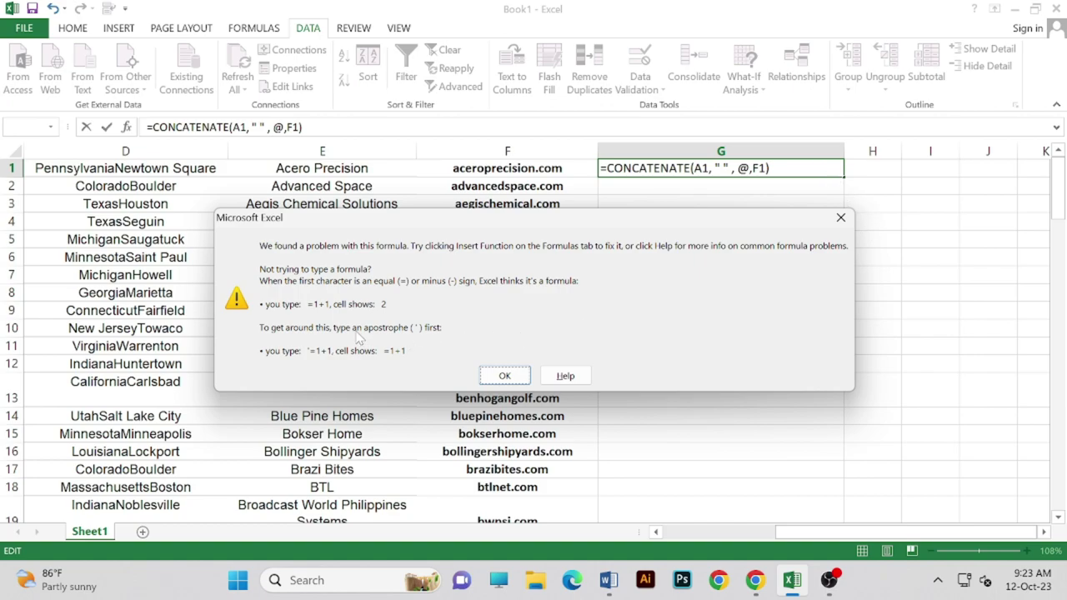
click(505, 375)
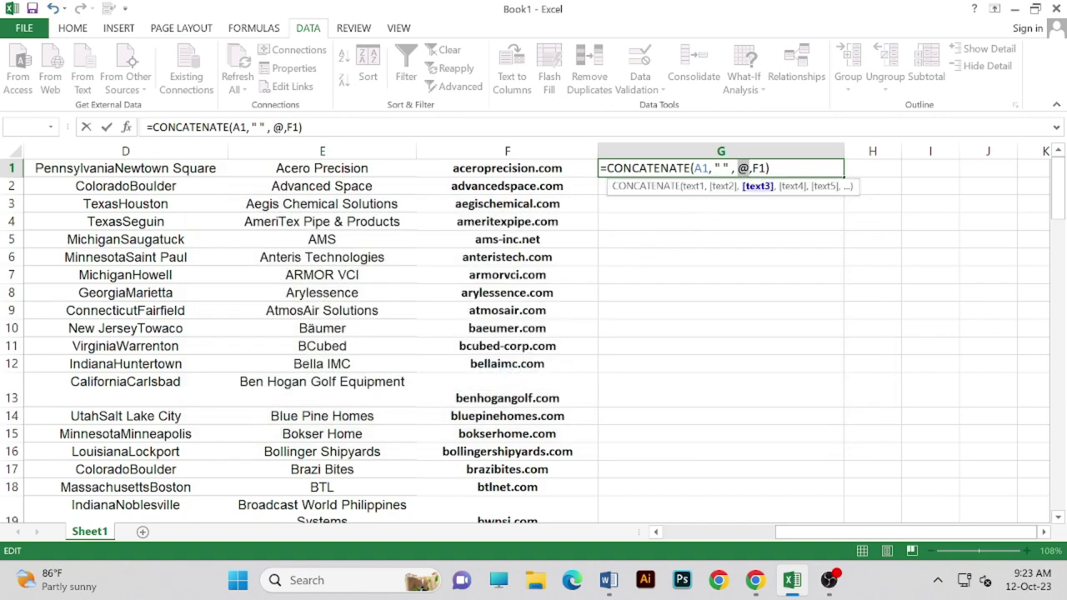
- Quote the @, drop the stray G and extra space, and commit =CONCATENATE(A1," ","@",F1)
key(BackSpace)
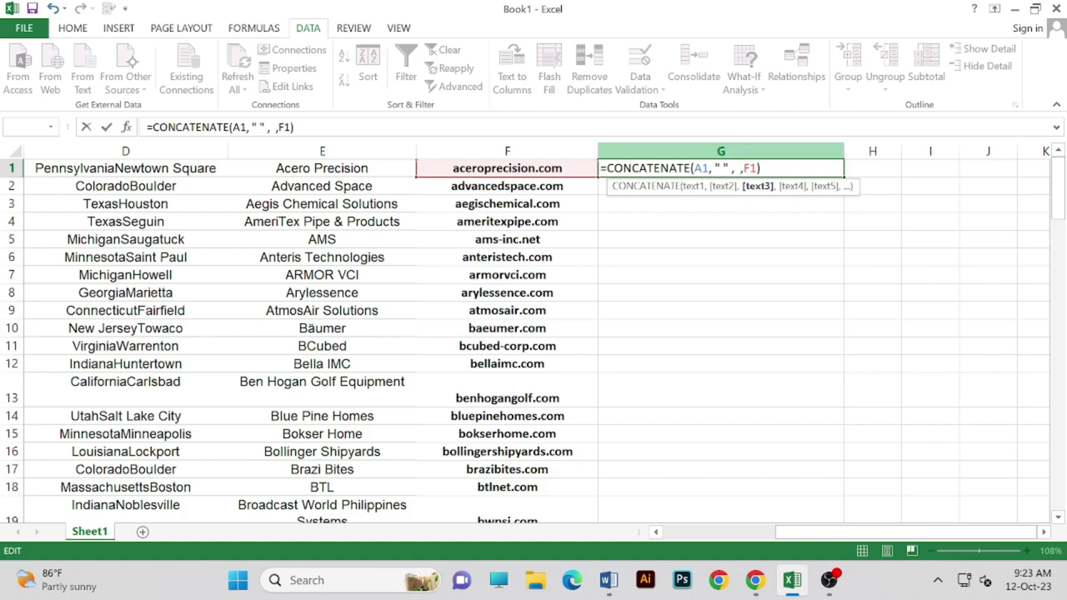
text(@)
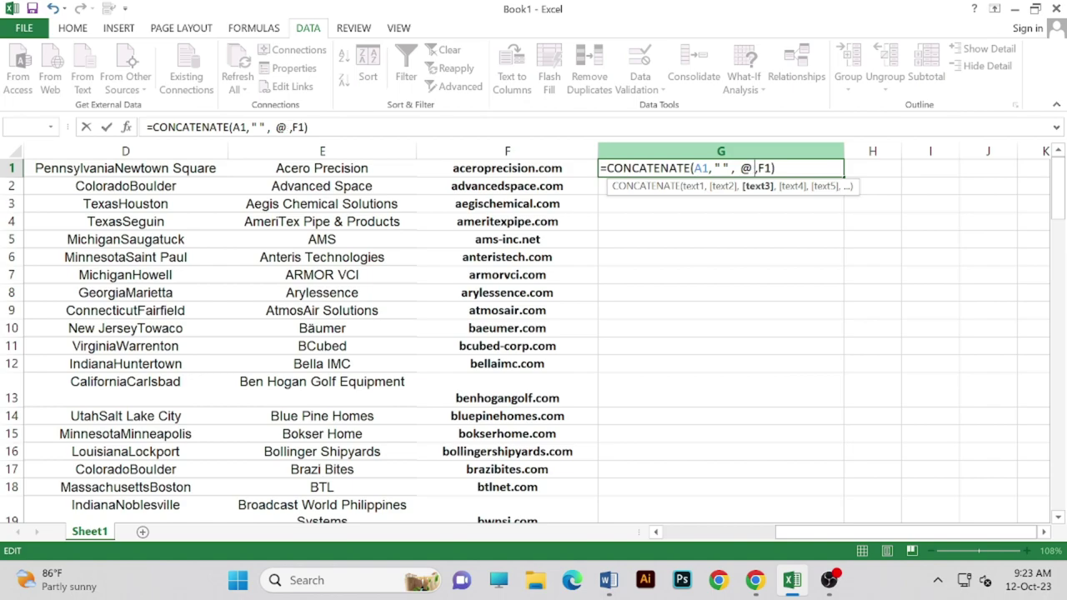
click(741, 219)
key(BackSpace)
click(784, 167)
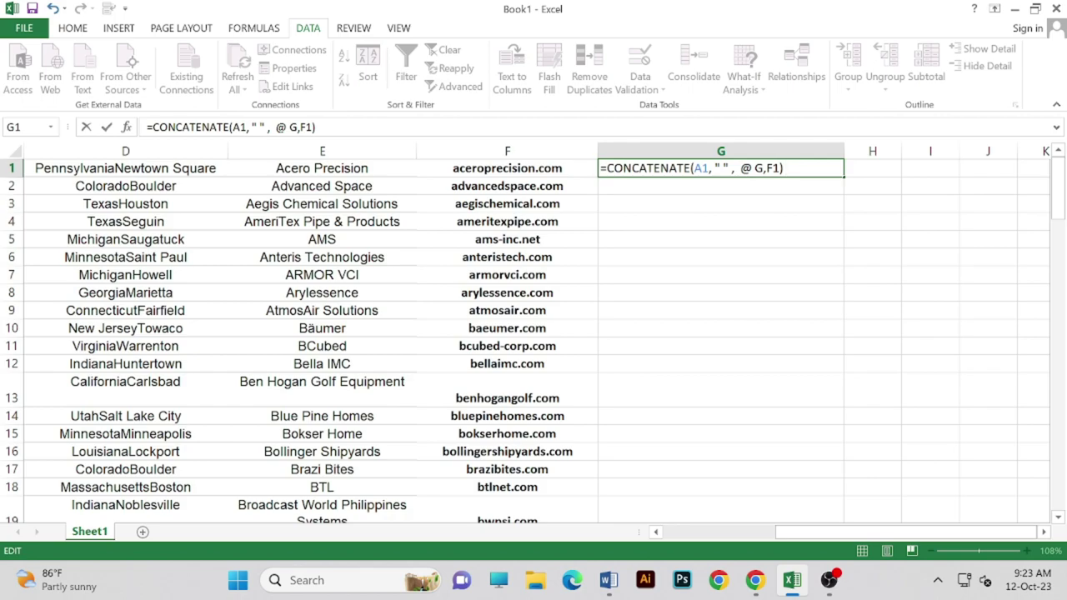
click(760, 168)
key(BackSpace)
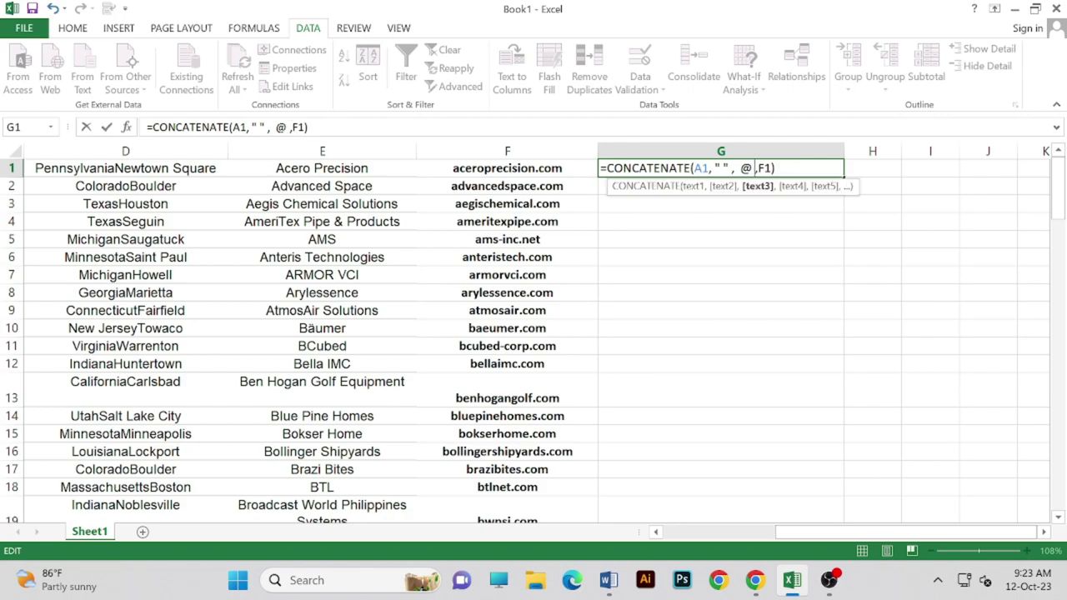
key(Return)
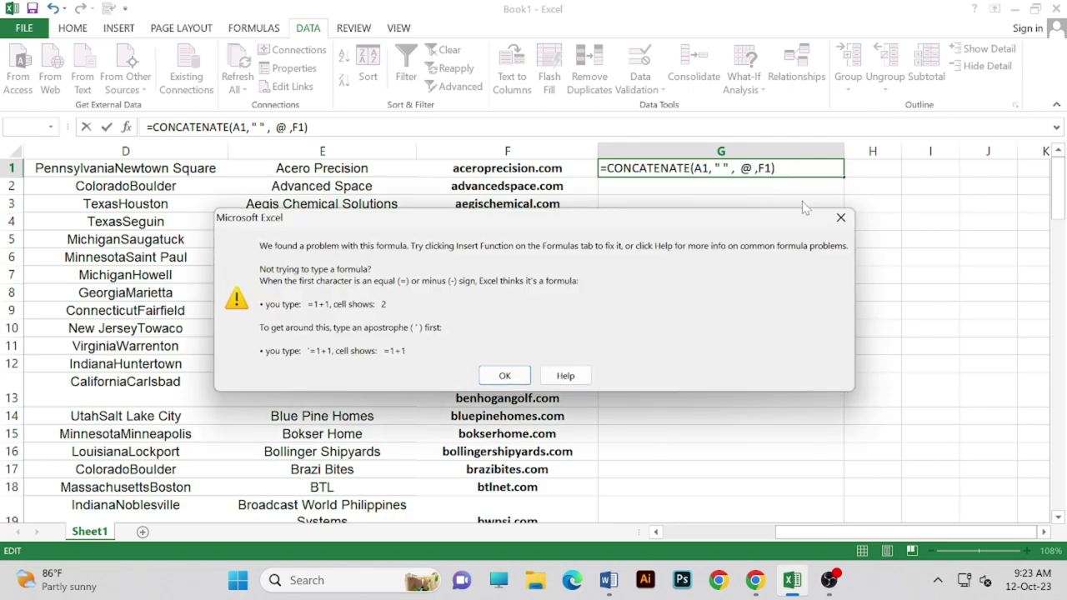
click(505, 375)
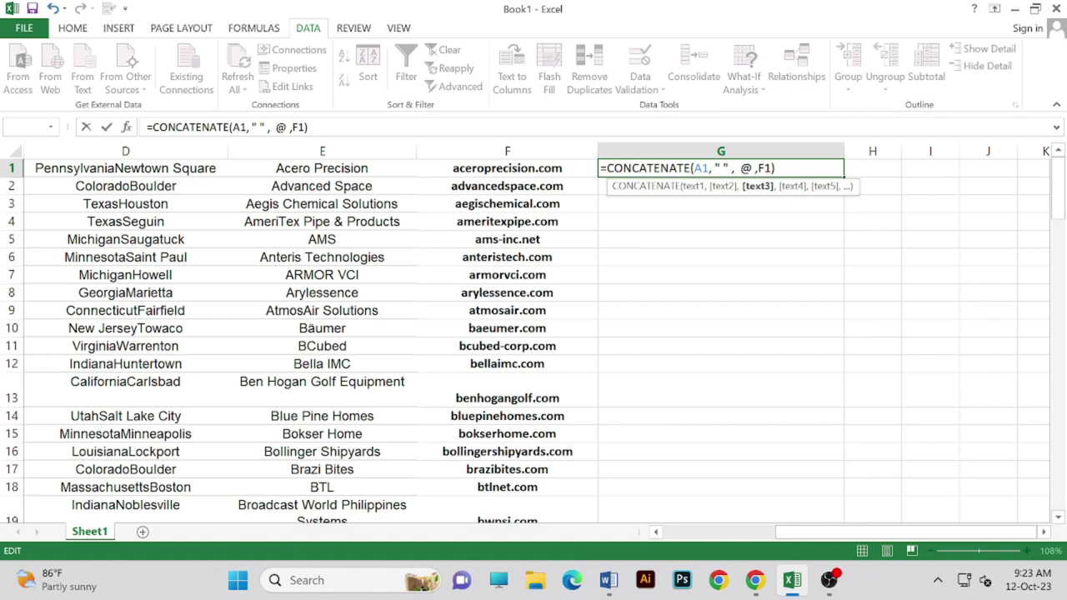
key(BackSpace)
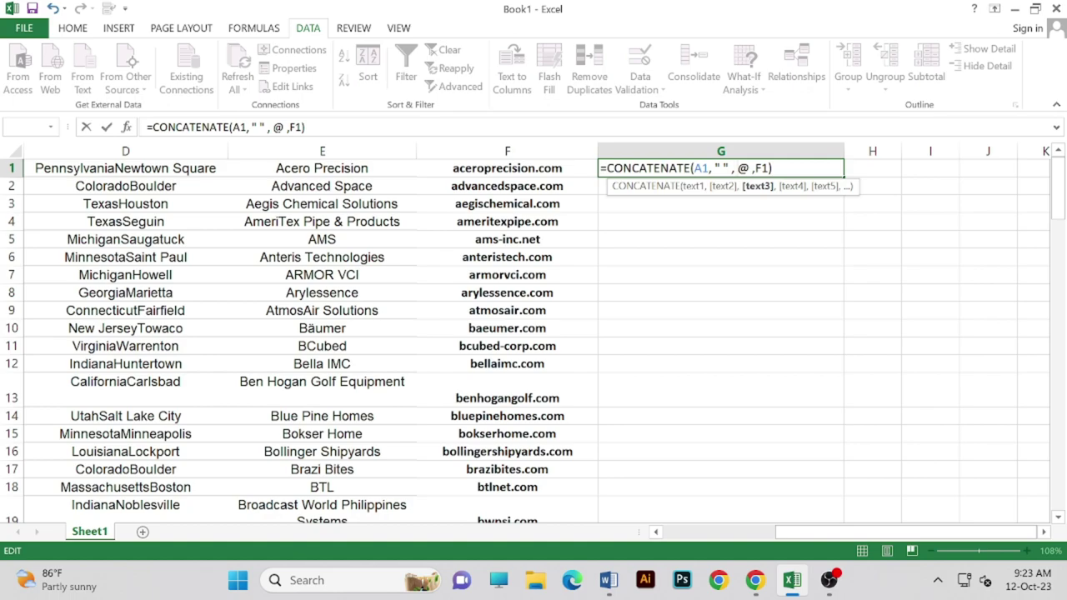
text(" )
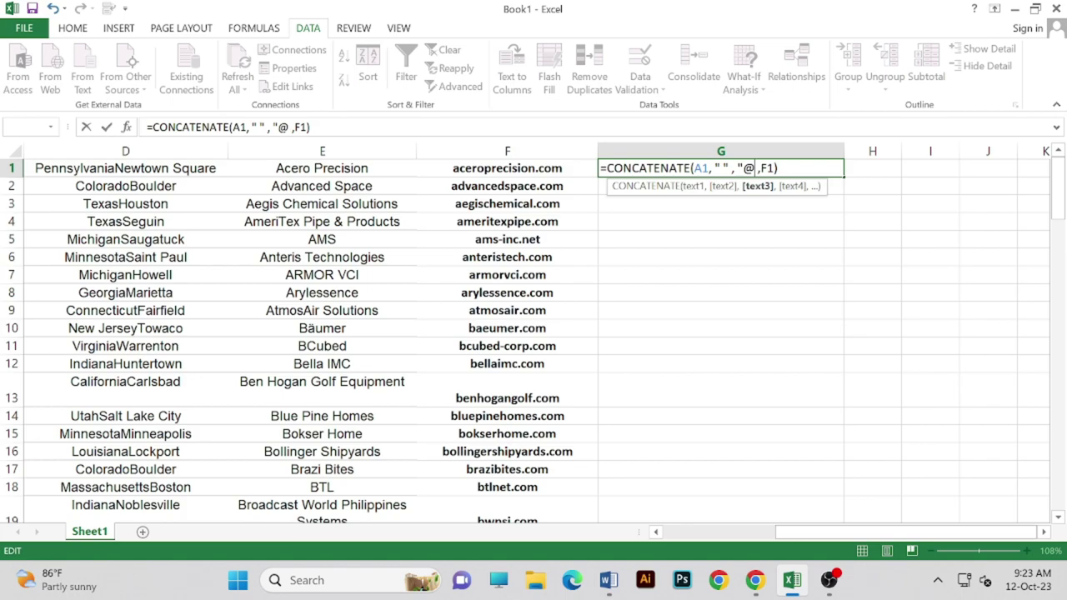
text(")
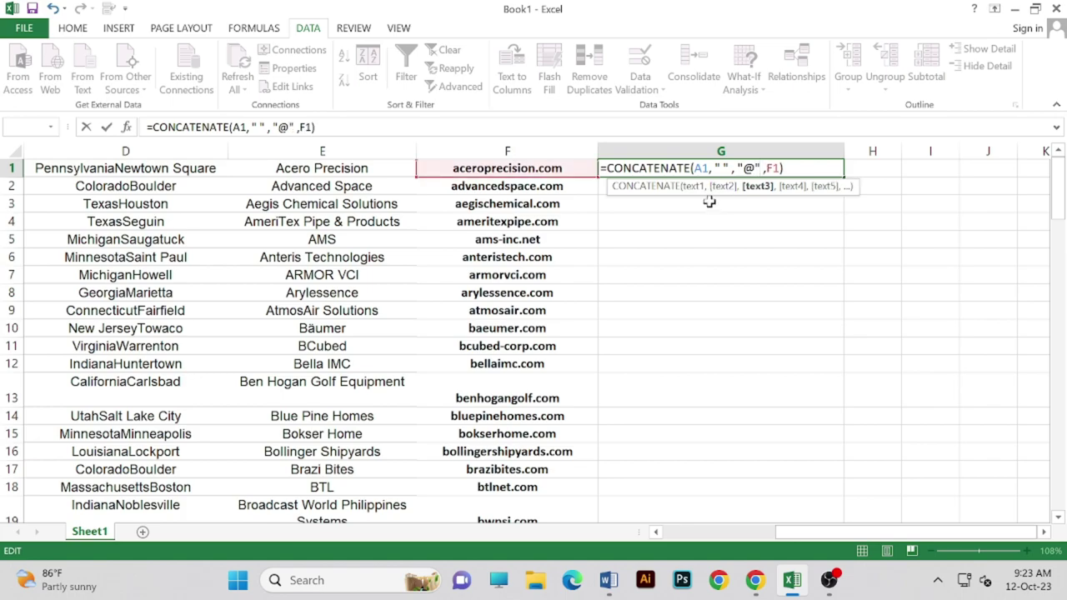
key(Return)
- Fill the G1 formula down column G through row 81
click(690, 168)
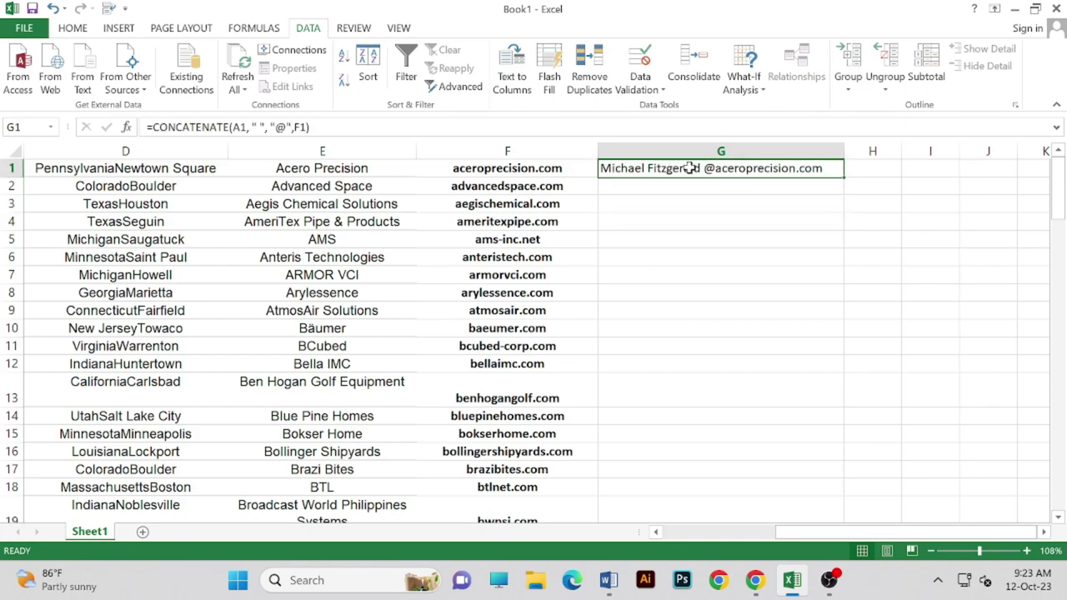
click(676, 180)
click(829, 168)
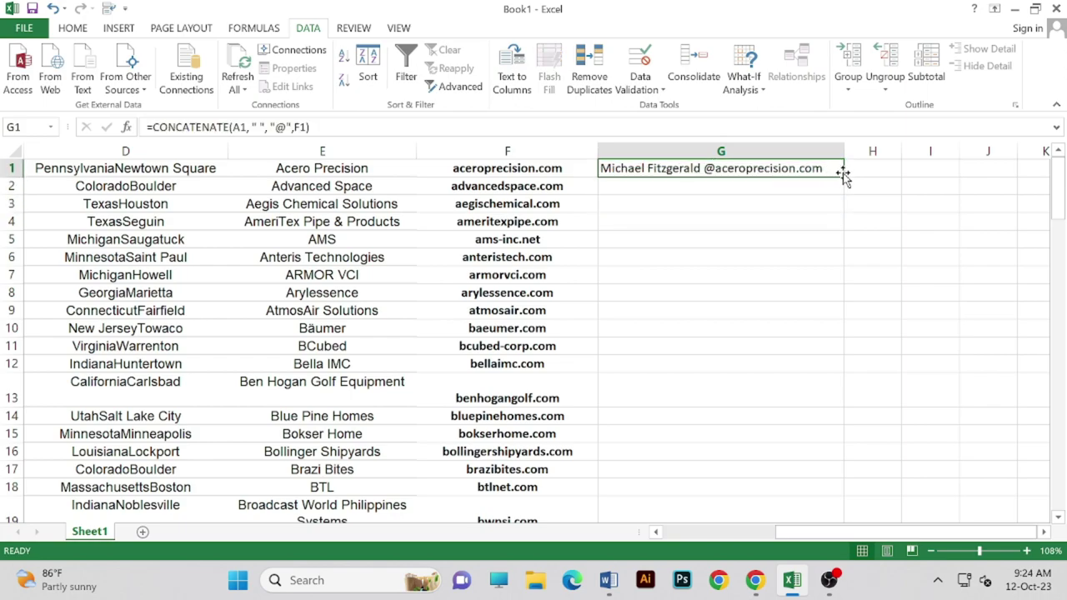
drag(843, 177, 855, 303)
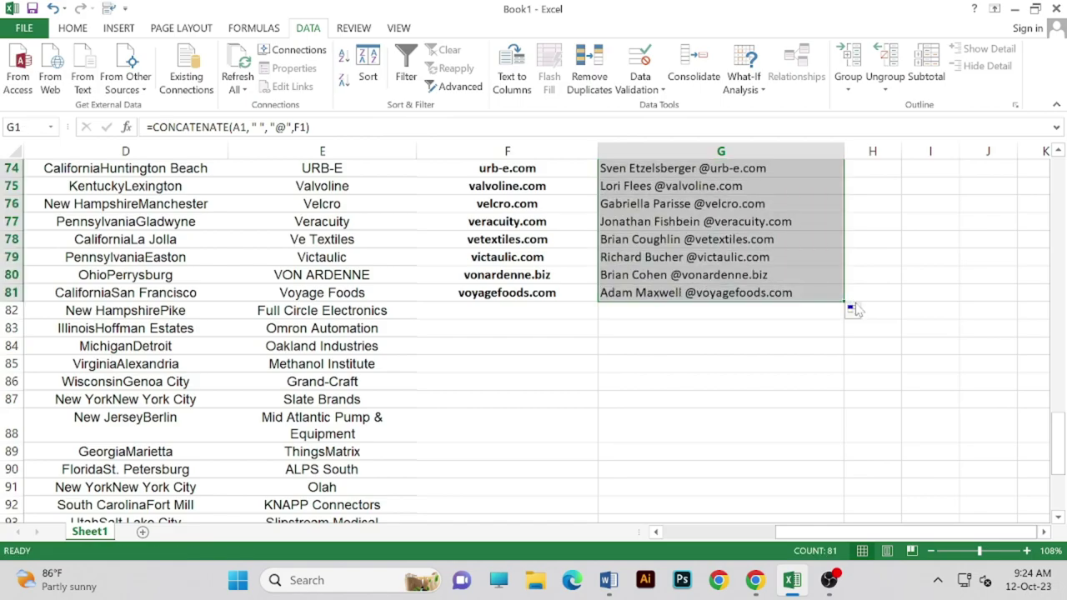
scroll(696, 316, up, 6)
scroll(704, 310, up, 18)
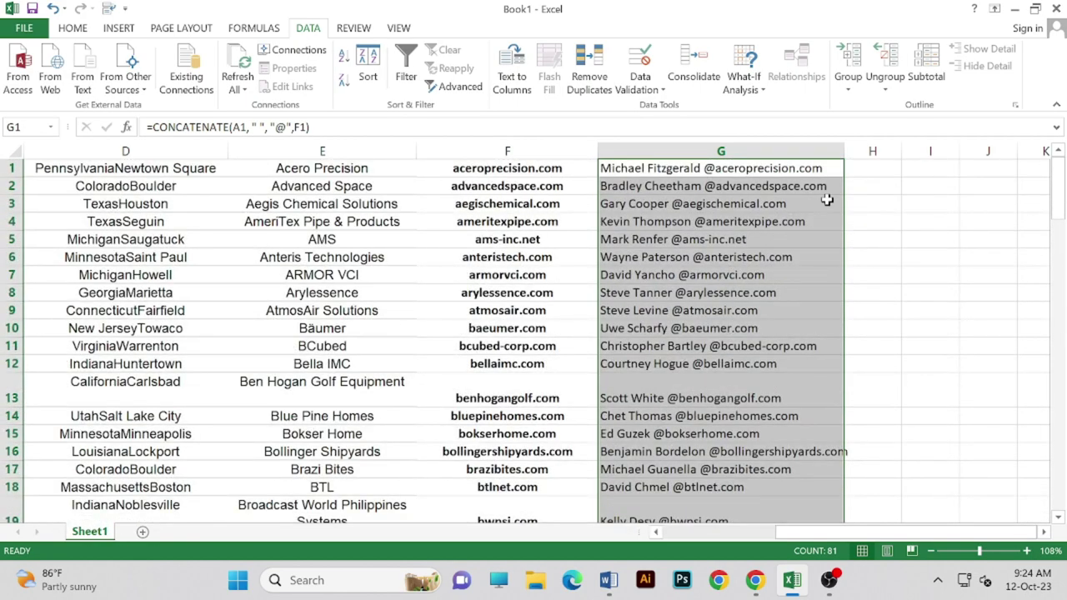
- Widen column G, spot-check the addresses in rows 6 and 13, then switch to the ZoomInfo list
drag(845, 156, 906, 158)
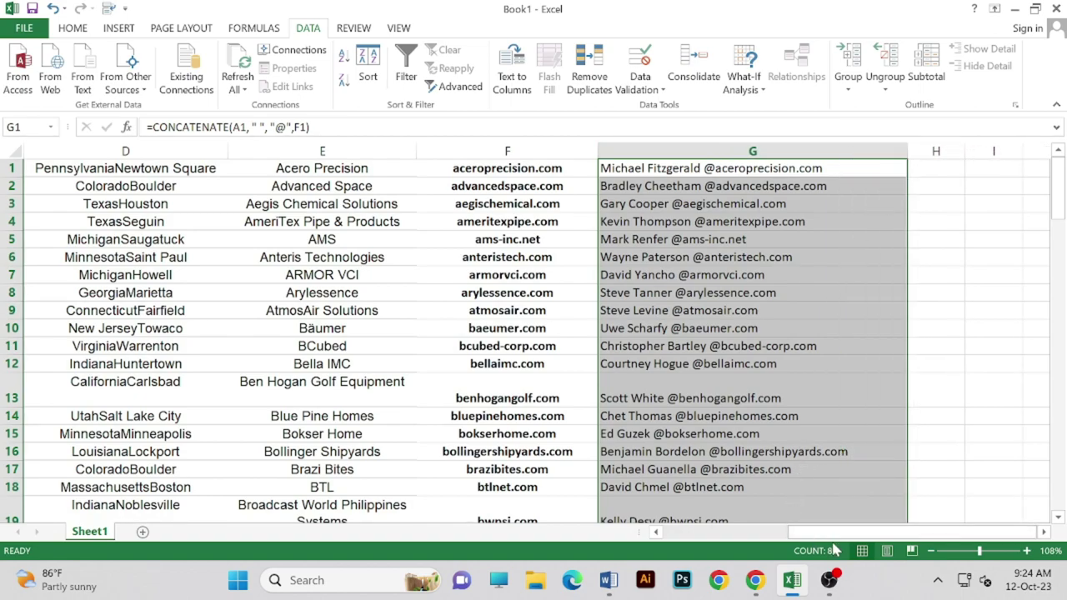
click(867, 260)
scroll(633, 344, down, 1)
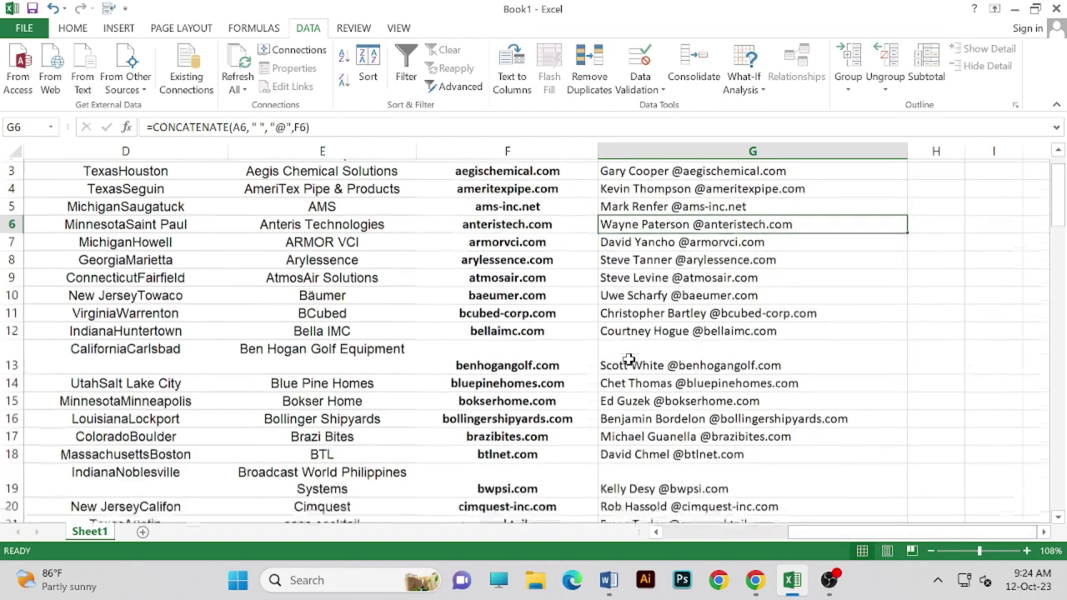
click(650, 344)
click(492, 345)
scroll(500, 334, up, 1)
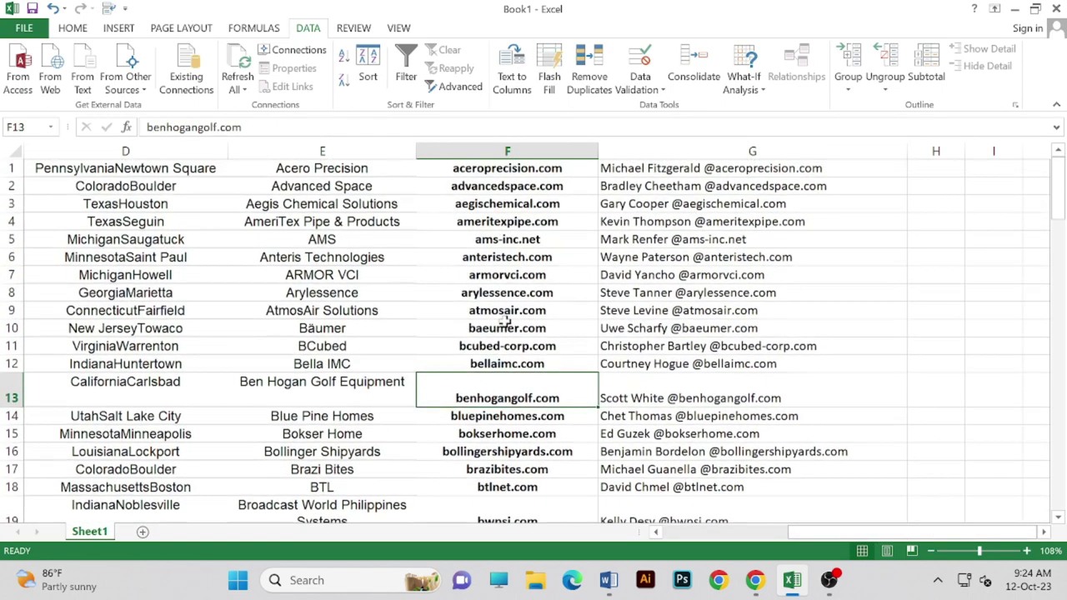
drag(796, 532, 671, 530)
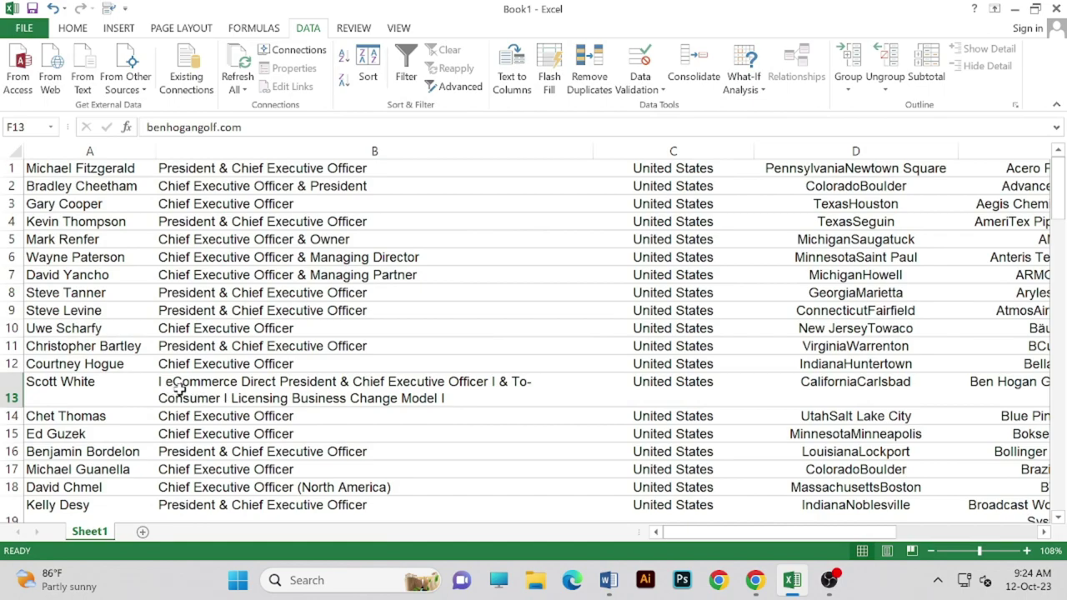
drag(815, 536, 838, 543)
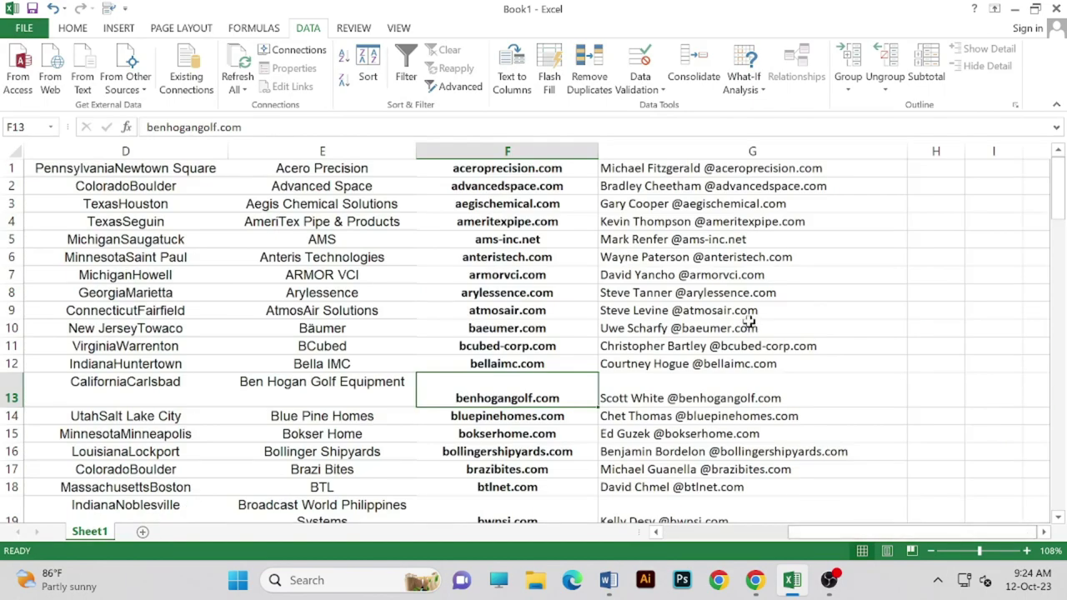
click(769, 167)
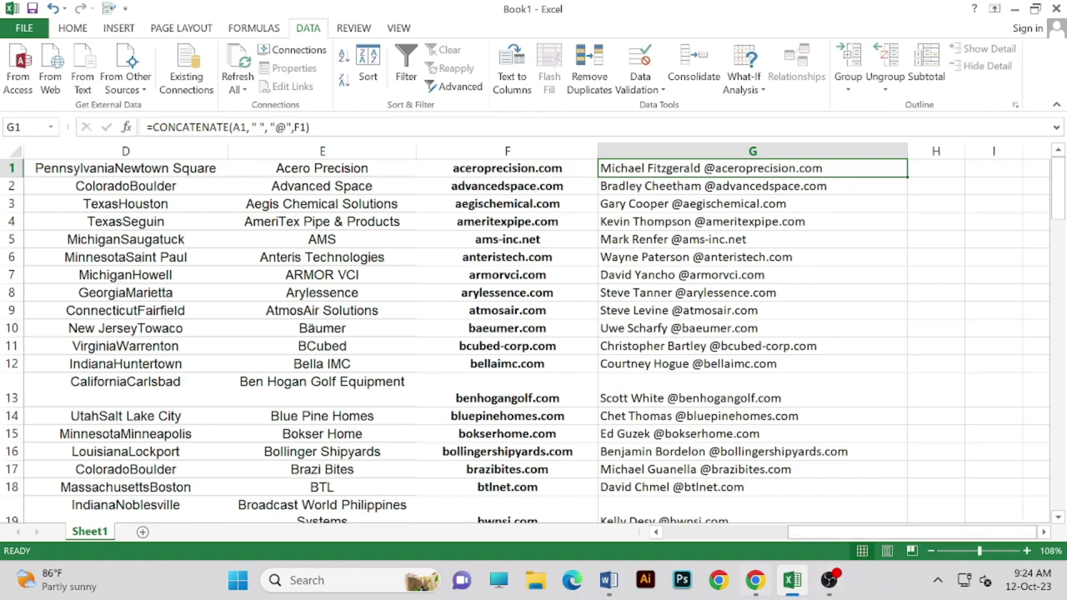
click(754, 580)
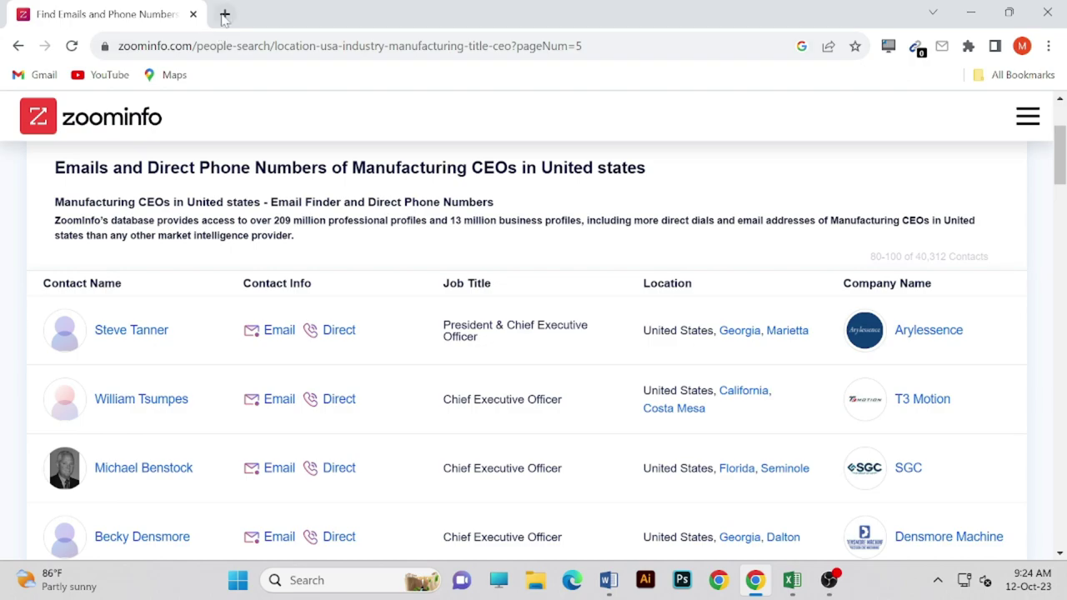
- In a new tab, search Google for 'heart failure 60'
click(224, 14)
text(HEA)
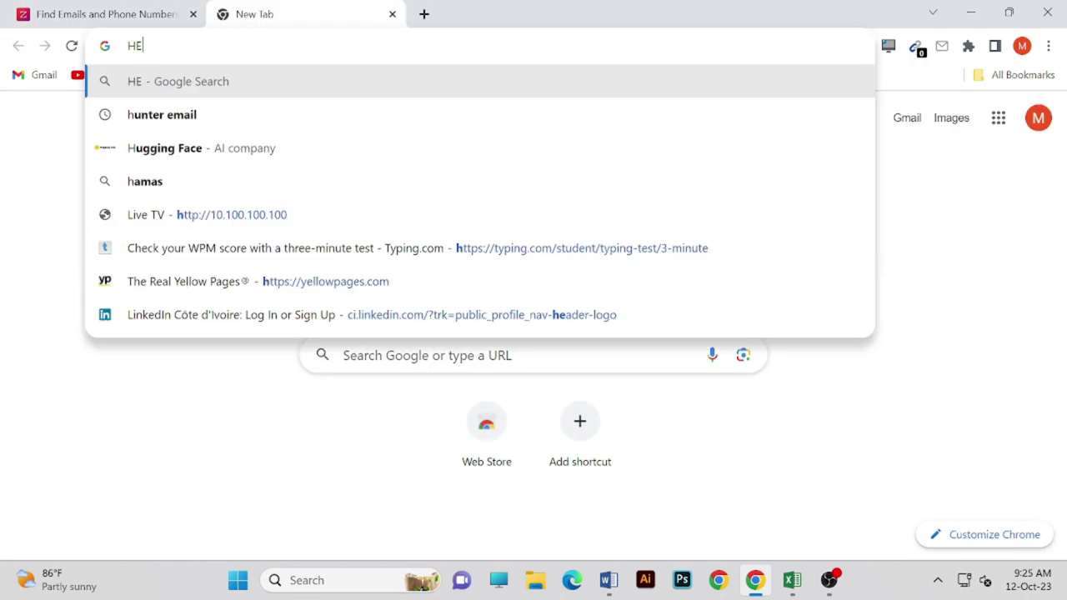
key(BackSpace)
key(BackSpace)
key(BackSpace)
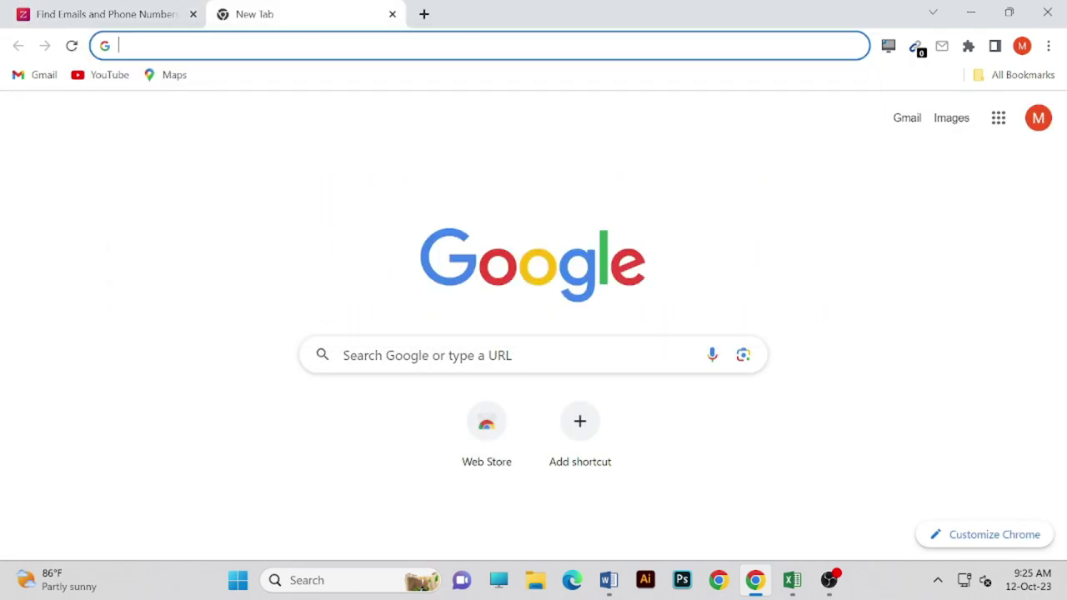
text(hear)
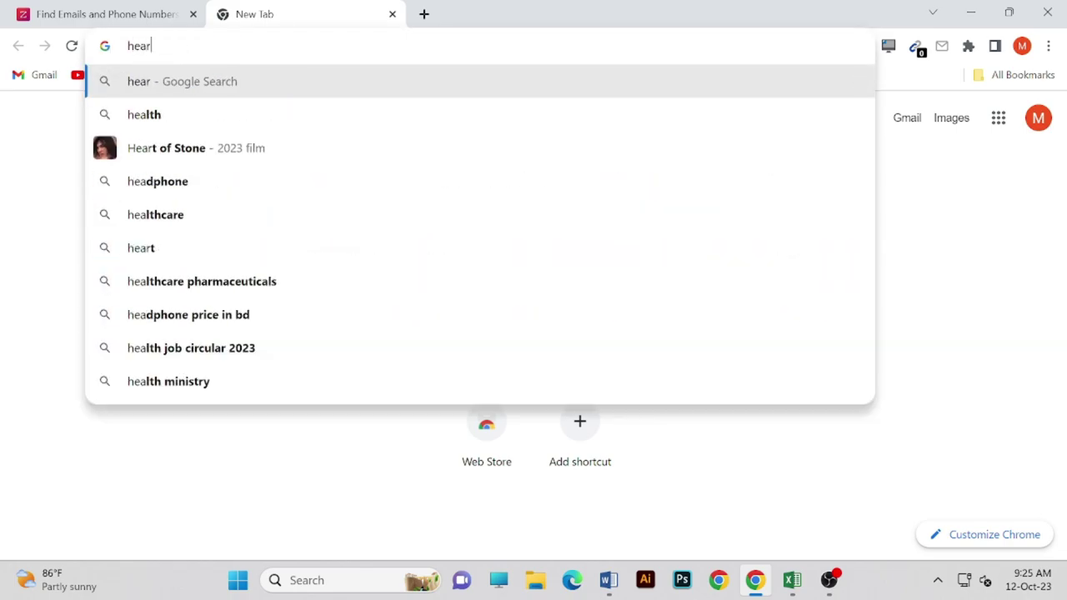
text(t f)
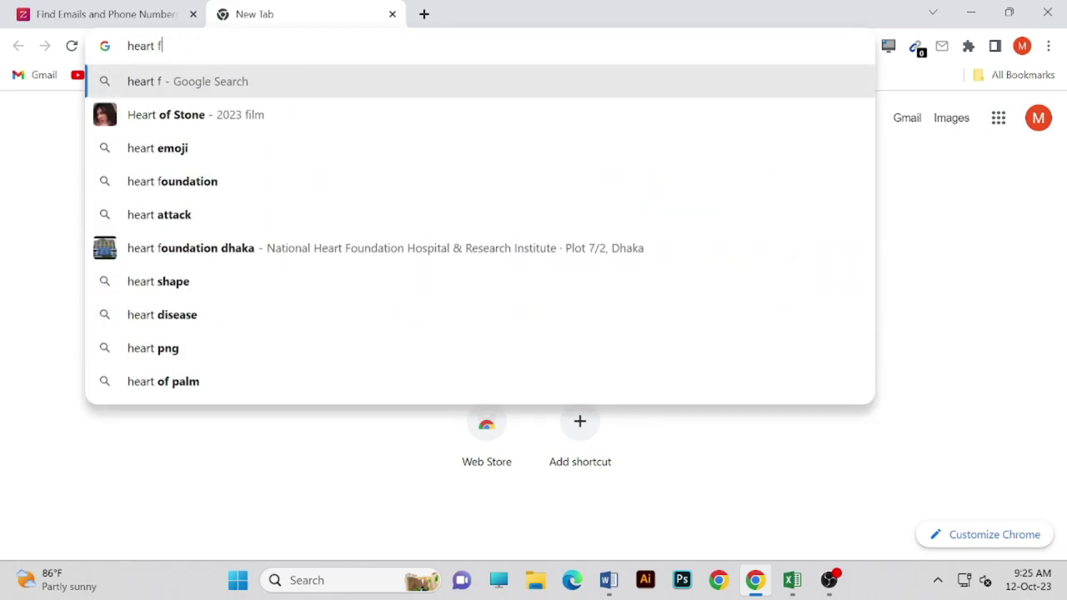
text(ea)
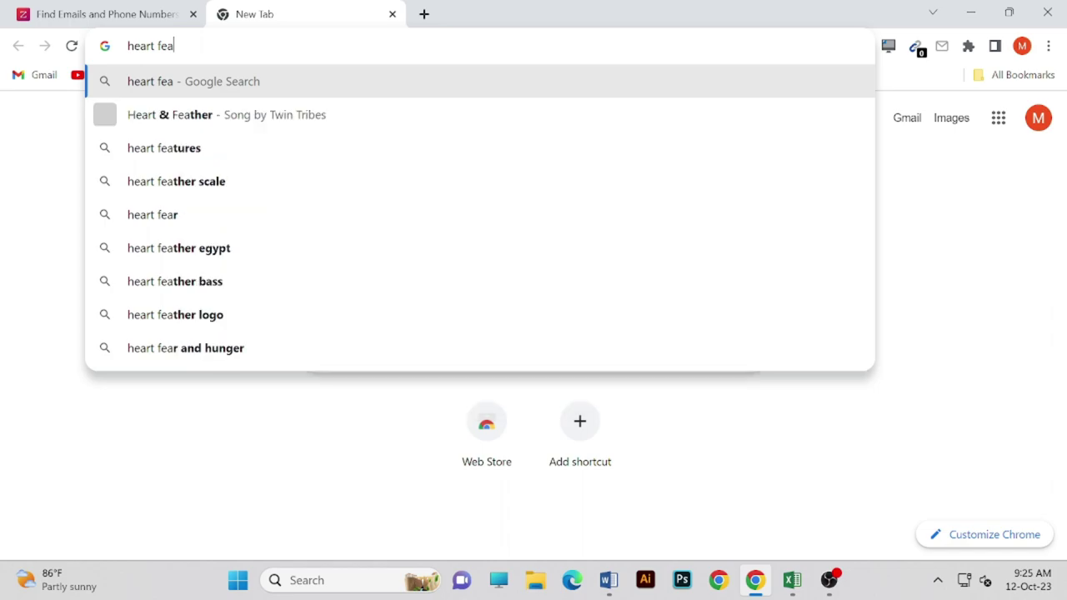
text(il)
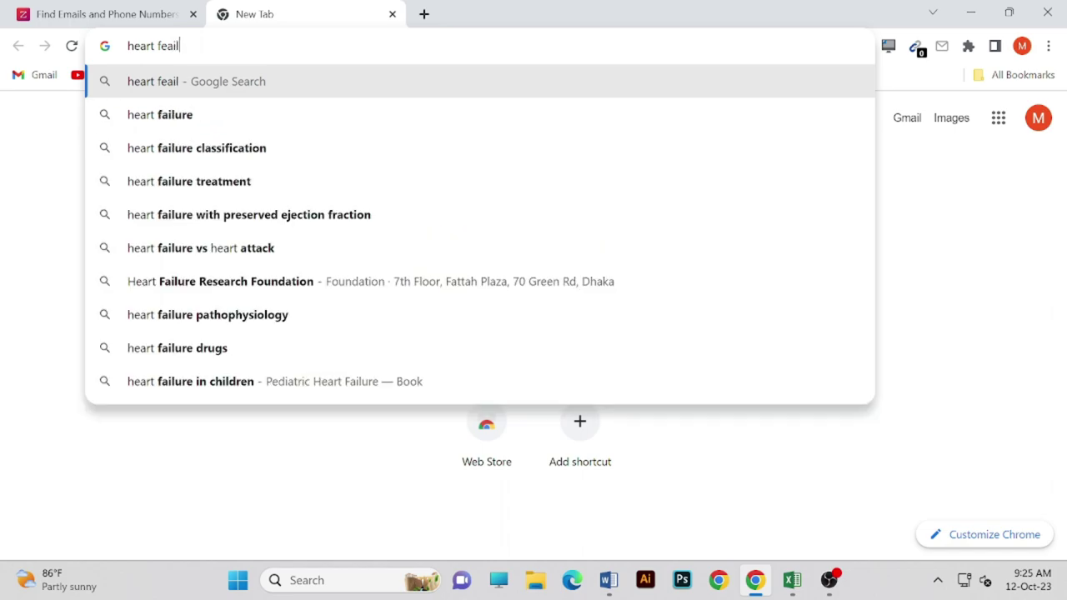
key(Down)
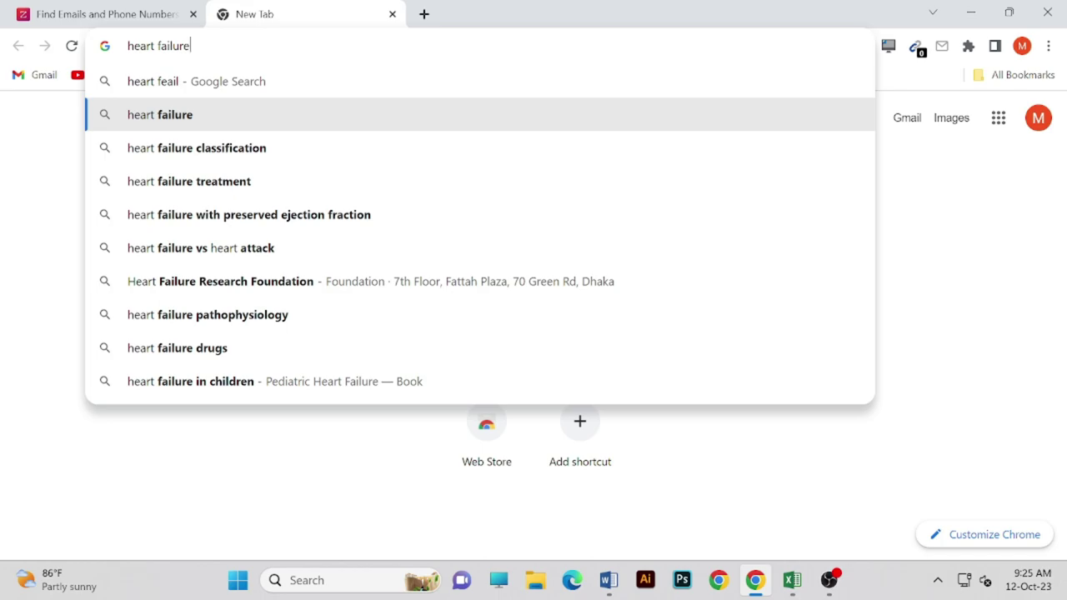
key(Return)
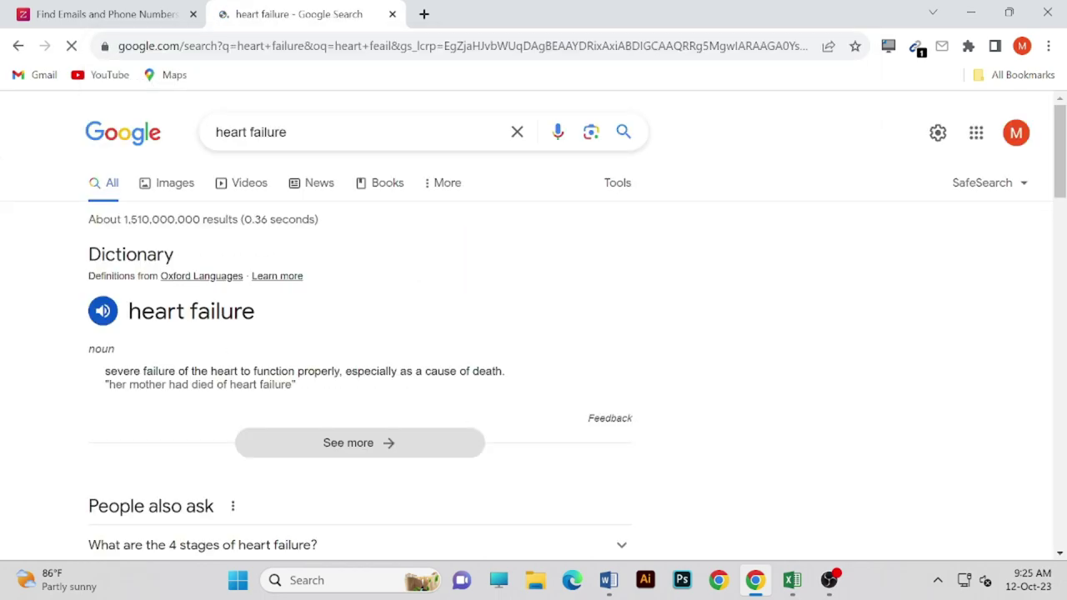
click(333, 144)
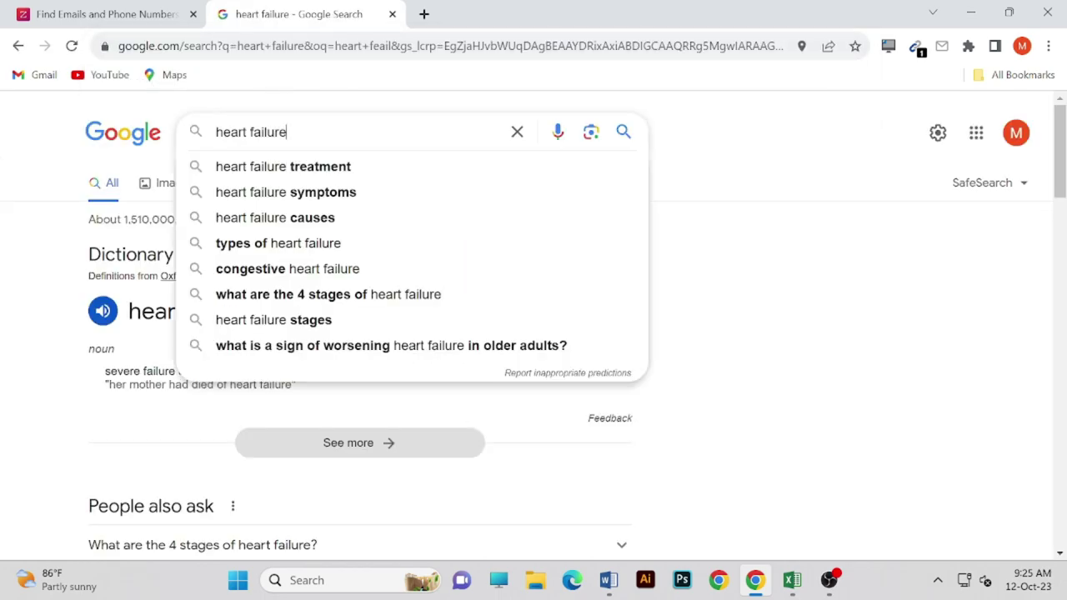
text(60)
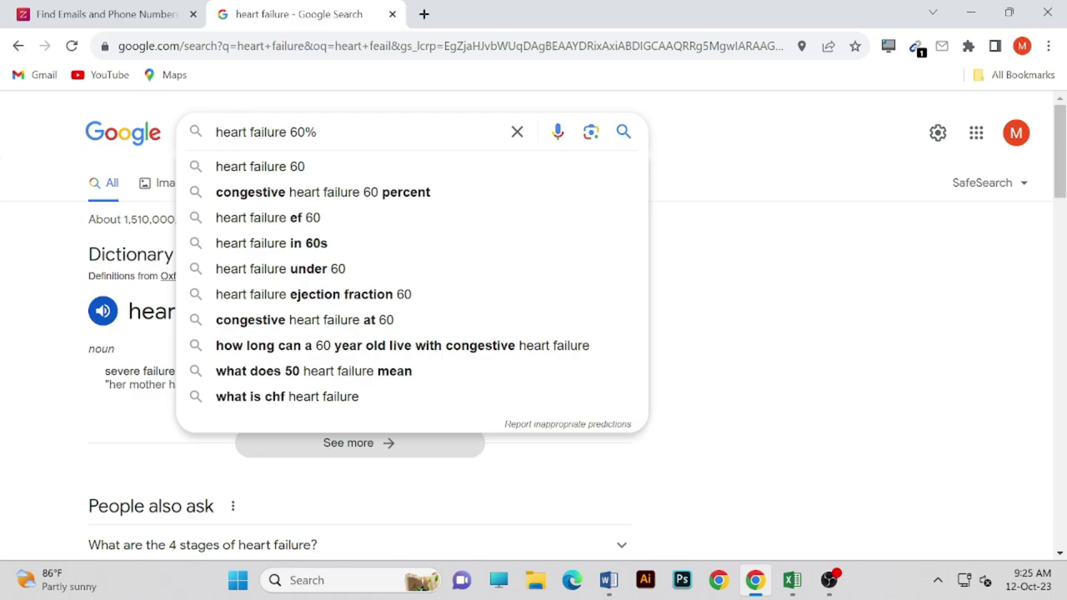
click(324, 169)
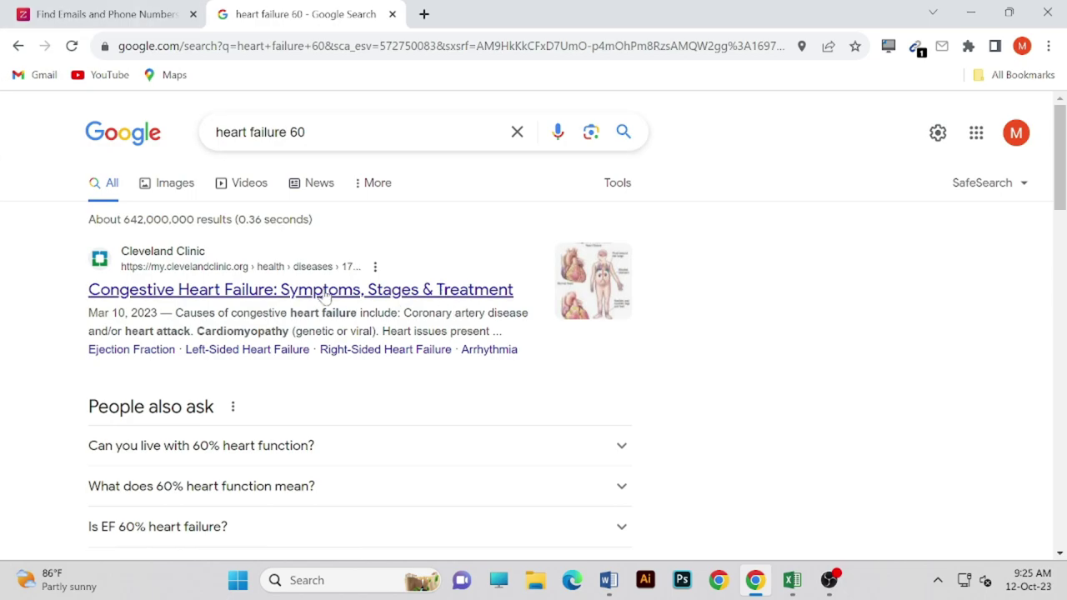
- Skim the Types of Heart Failure snippet, then browse the image results
scroll(180, 278, down, 4)
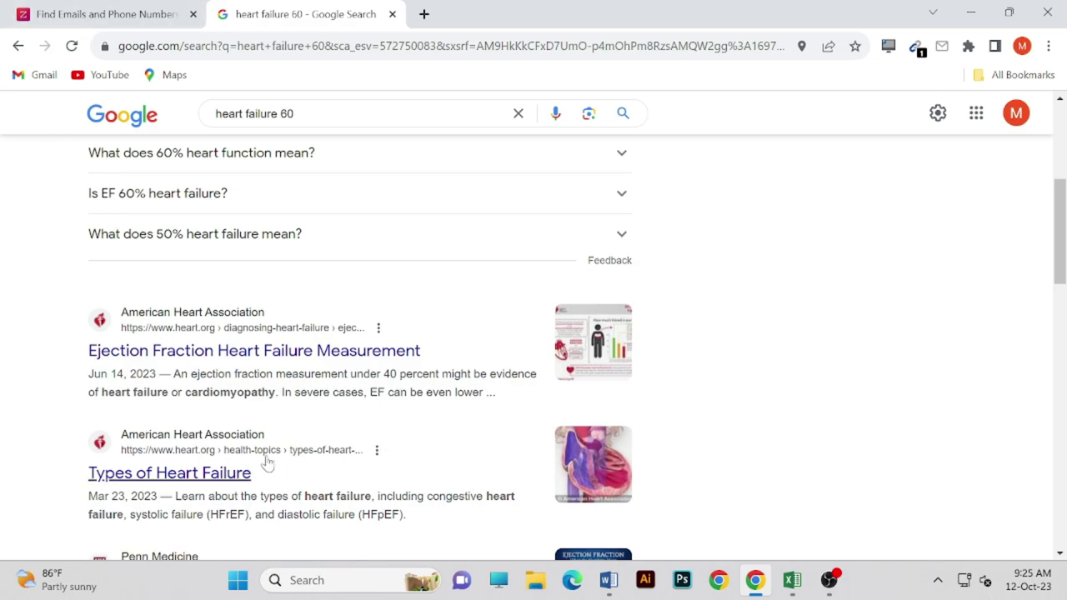
scroll(267, 463, down, 1)
drag(305, 412, 410, 433)
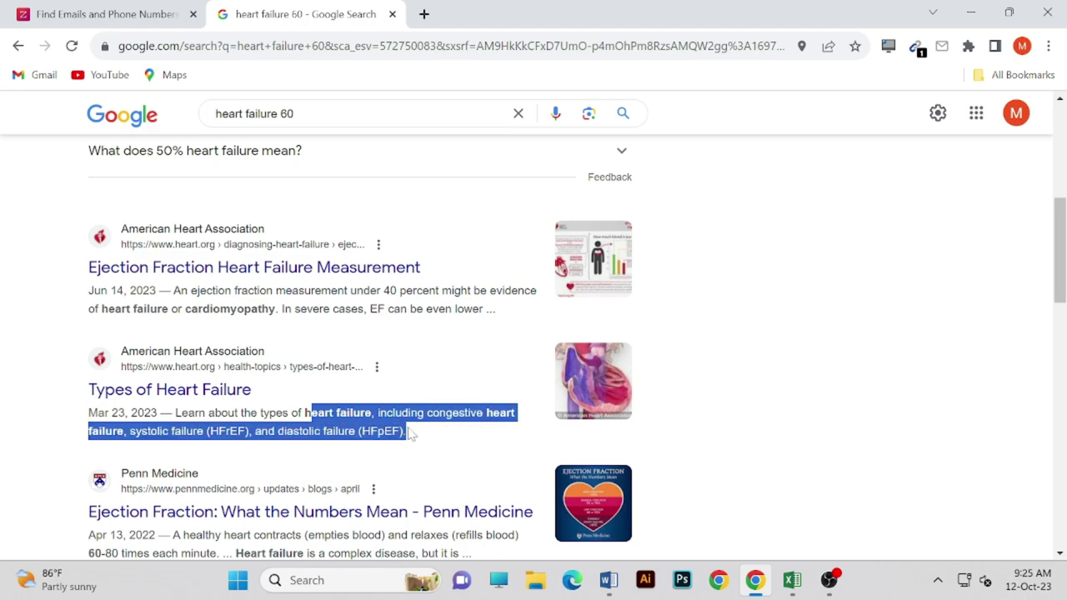
scroll(339, 400, up, 5)
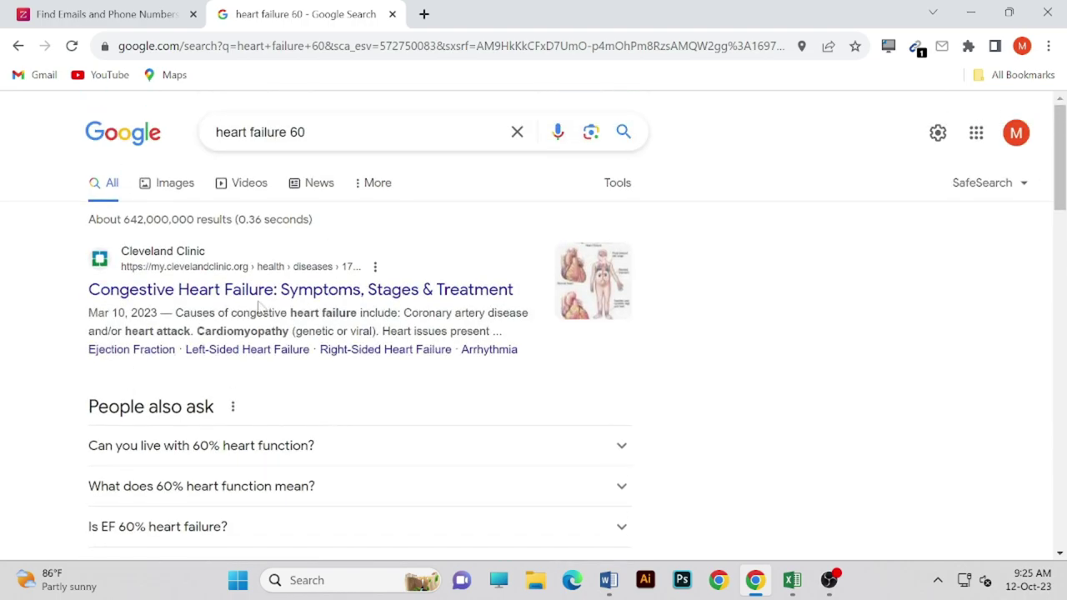
click(179, 186)
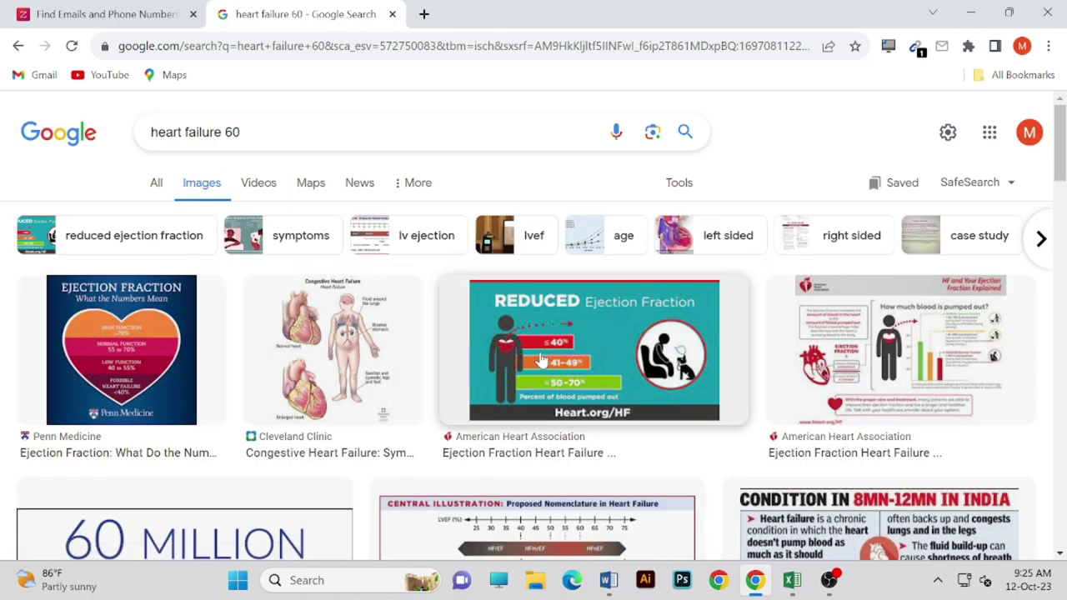
scroll(107, 390, down, 1)
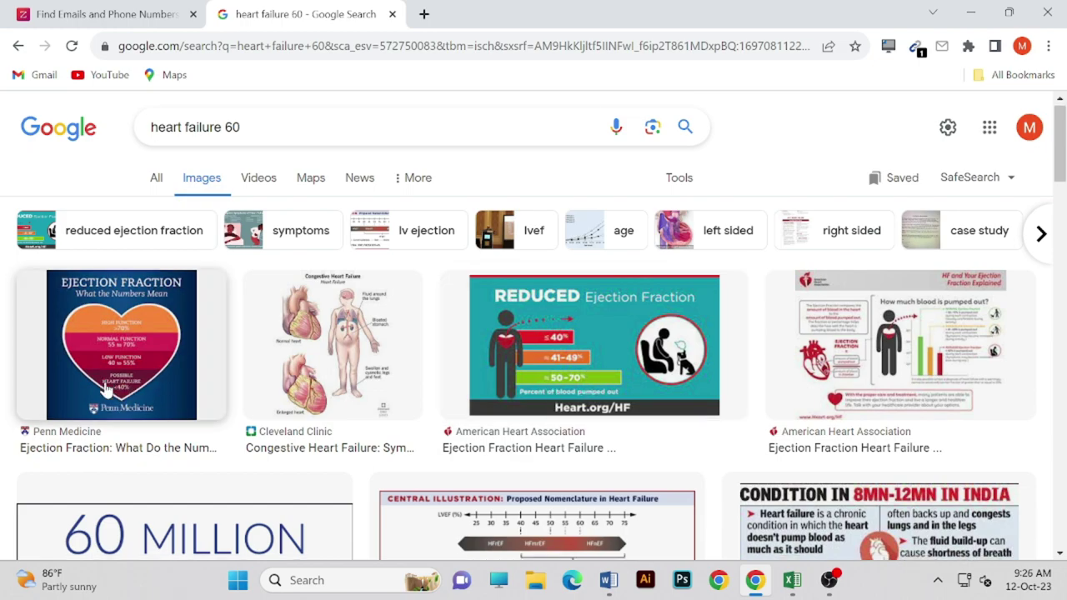
scroll(106, 390, down, 4)
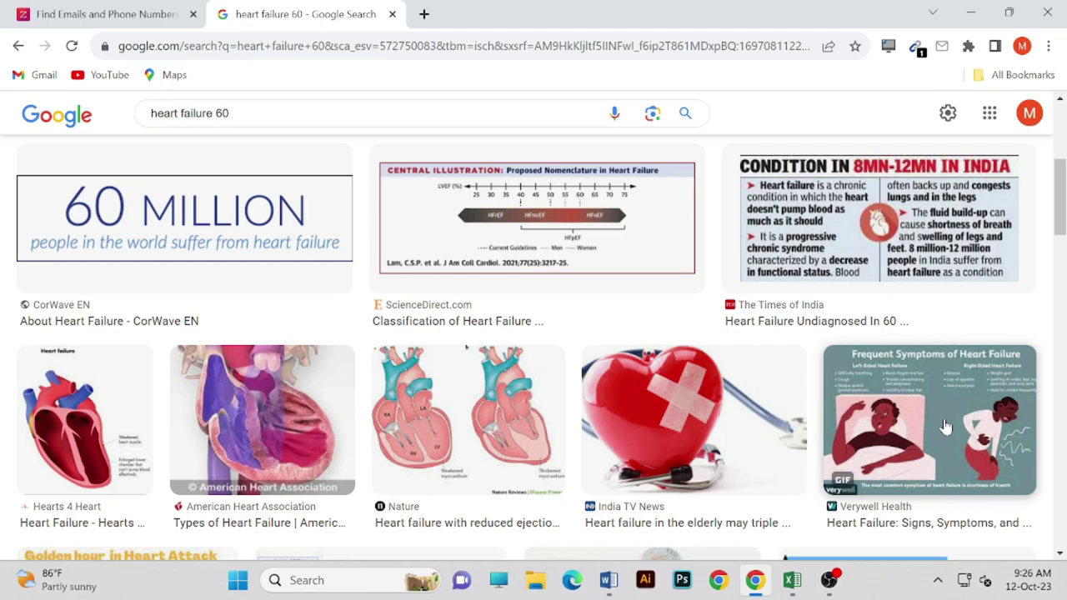
- Open the Verywell heart failure symptoms article in a new tab and close the Google results
click(912, 428)
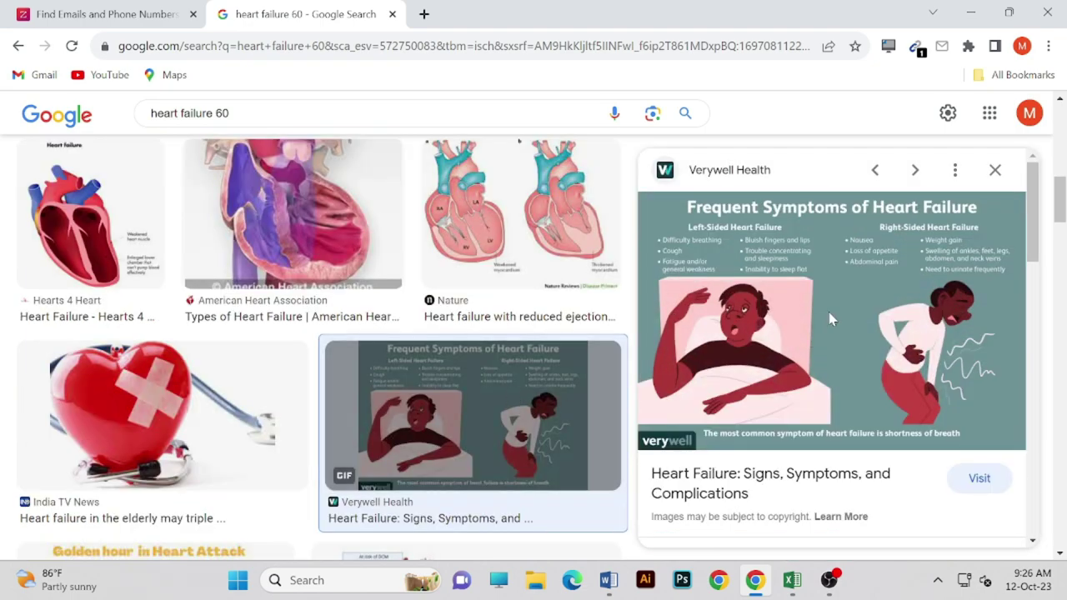
click(479, 337)
scroll(477, 333, down, 9)
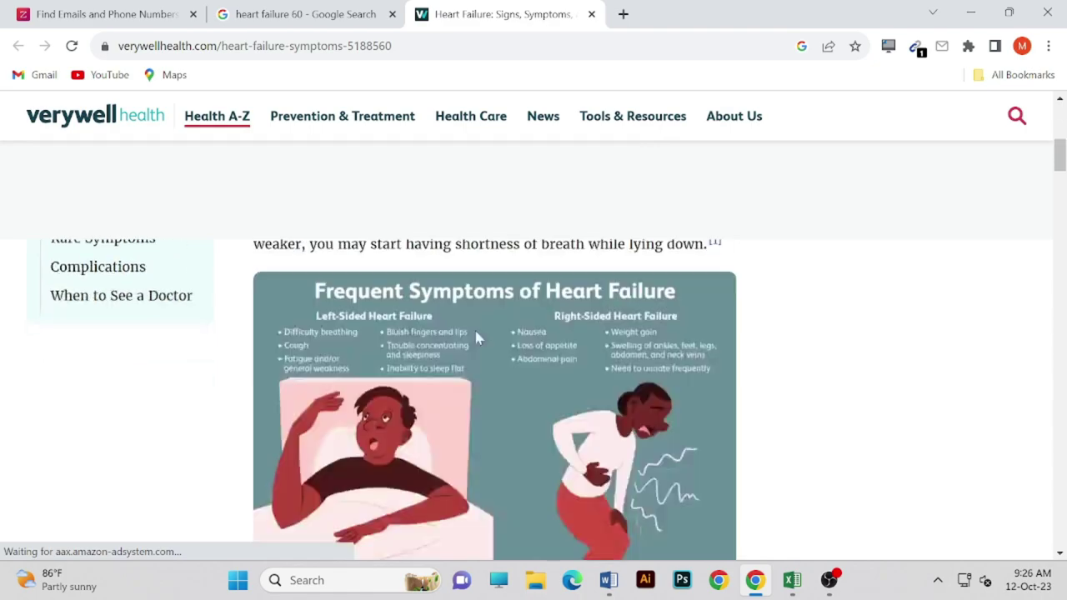
scroll(476, 335, up, 3)
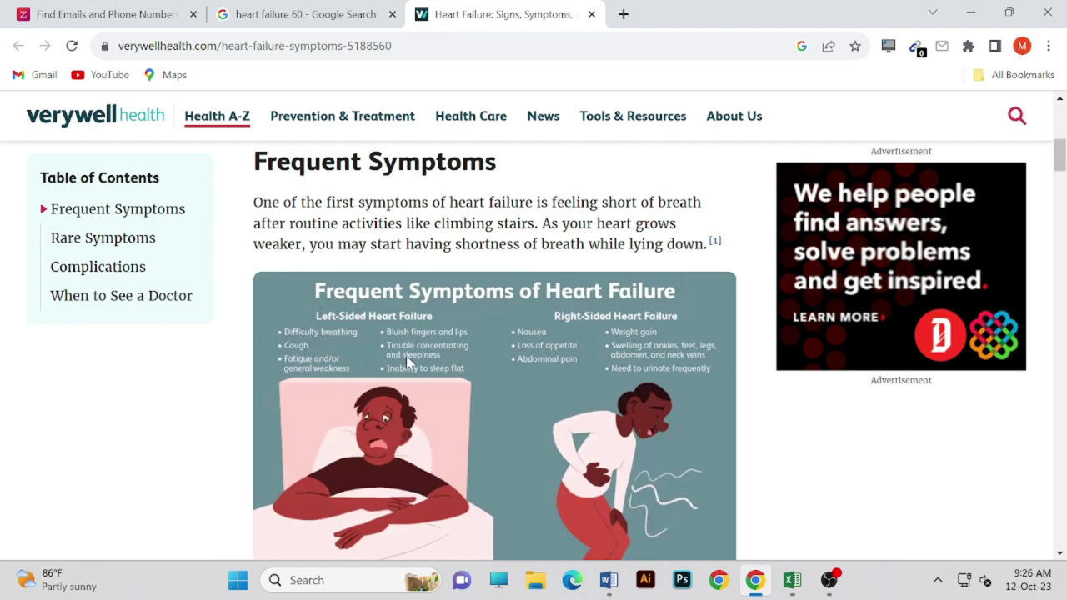
scroll(379, 360, down, 5)
scroll(380, 360, down, 1)
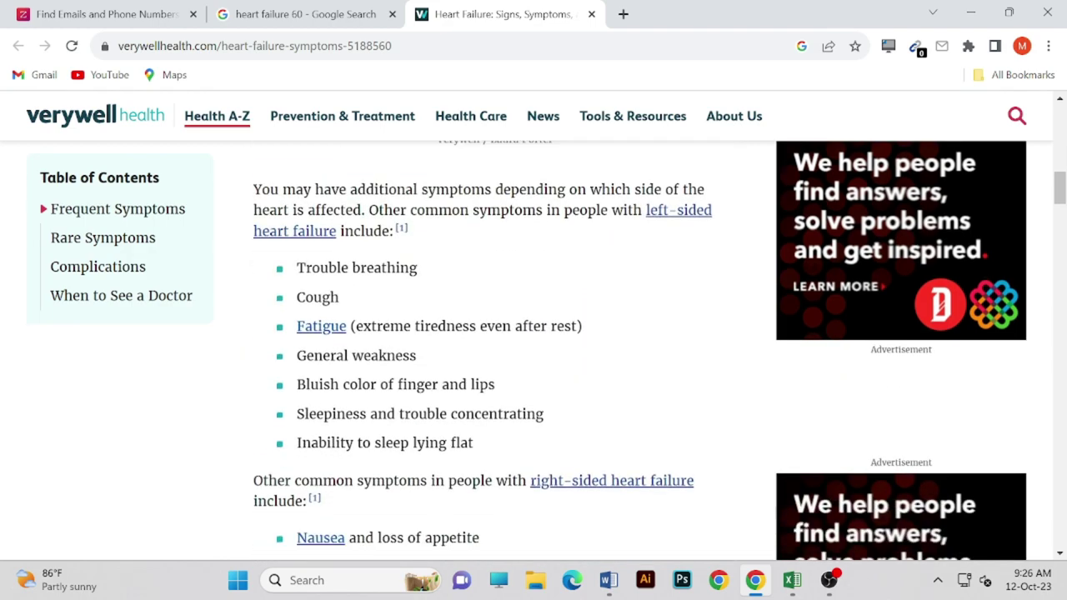
drag(305, 240, 489, 452)
click(621, 379)
click(251, 14)
click(392, 14)
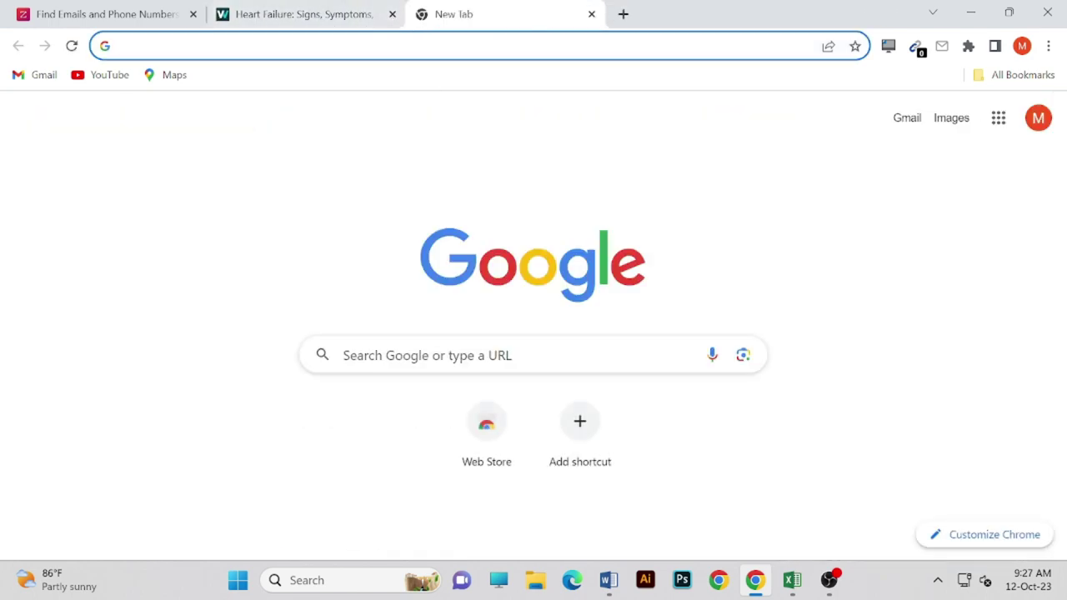
- Search Google for 'pneumonia' from the address bar
click(408, 45)
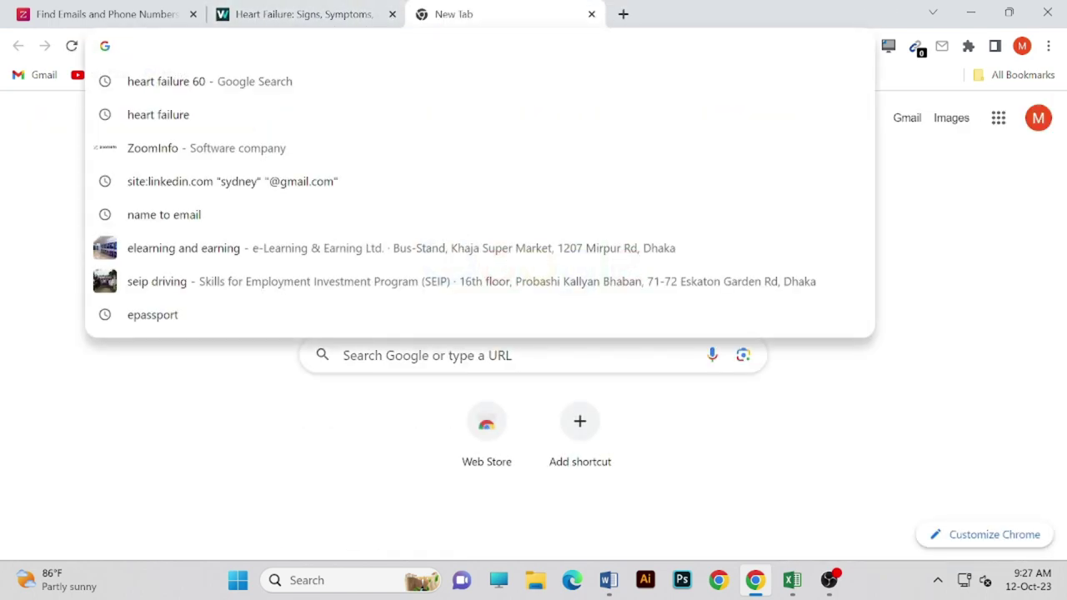
text(p)
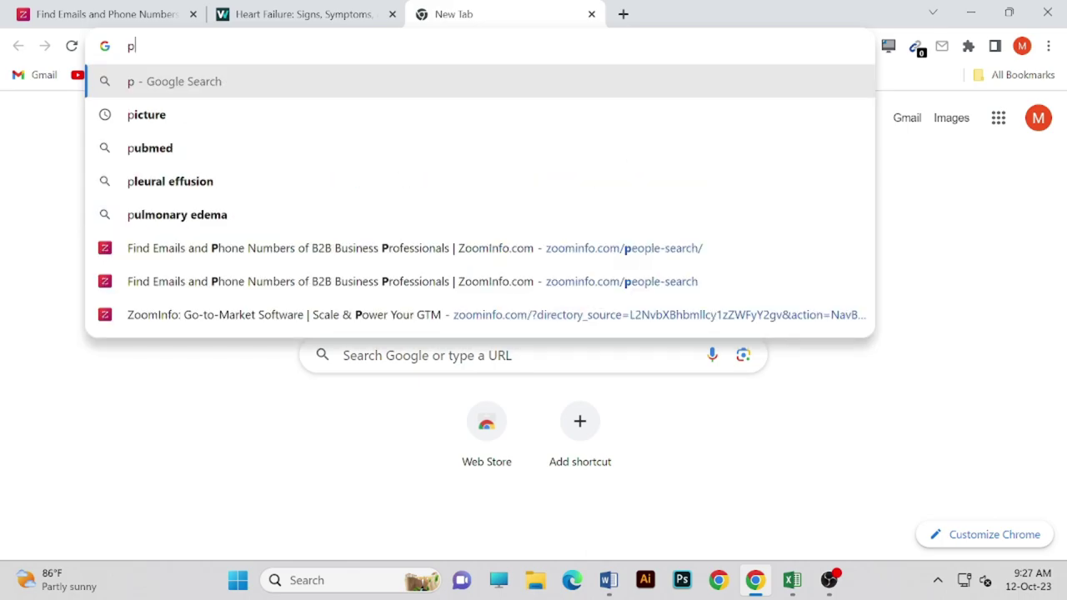
text(n)
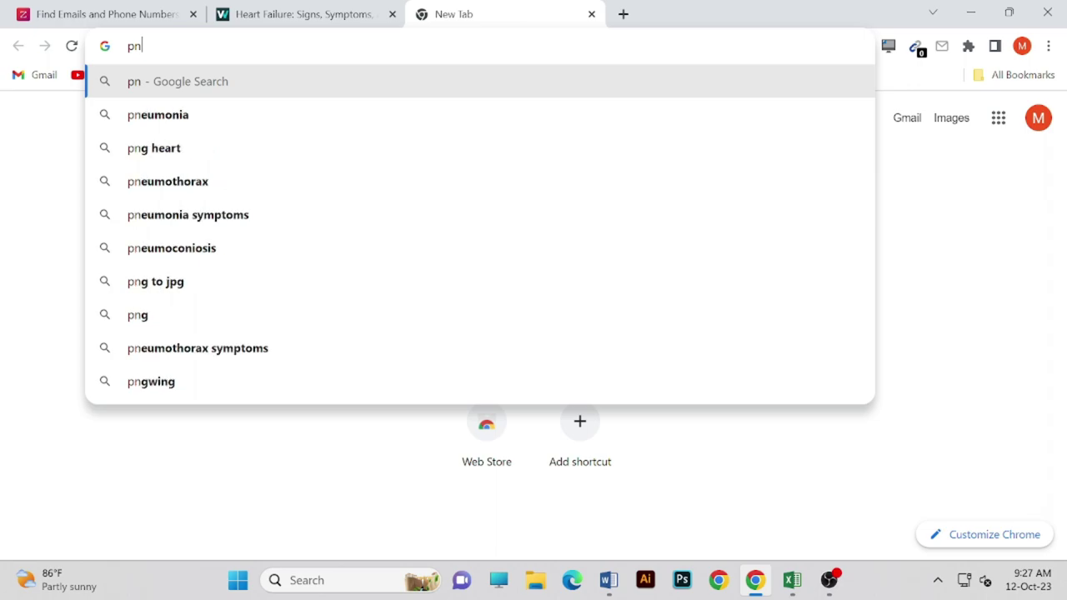
text(eu)
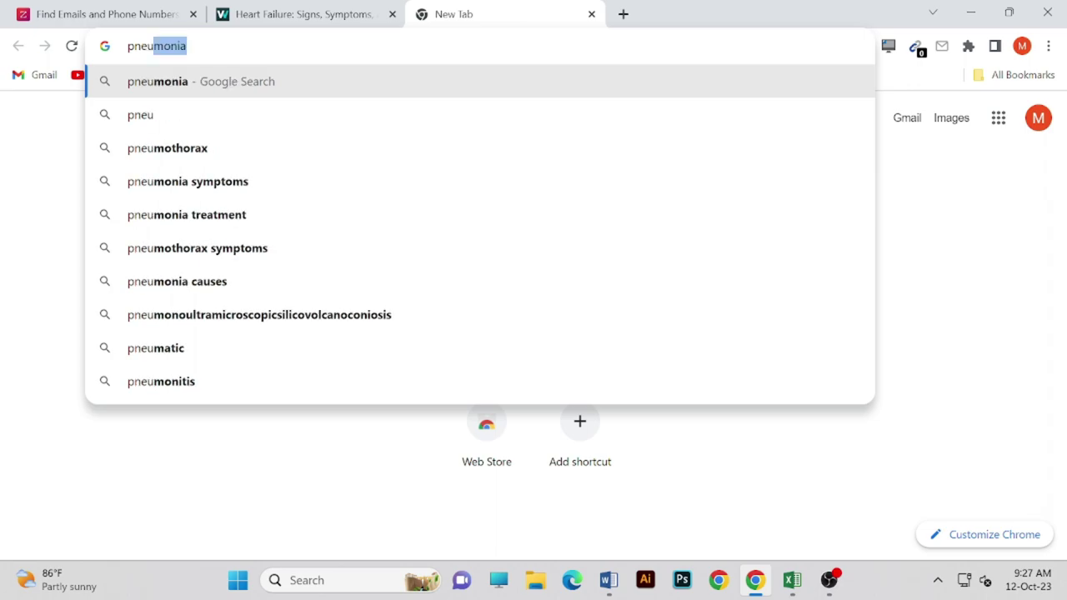
text(monia)
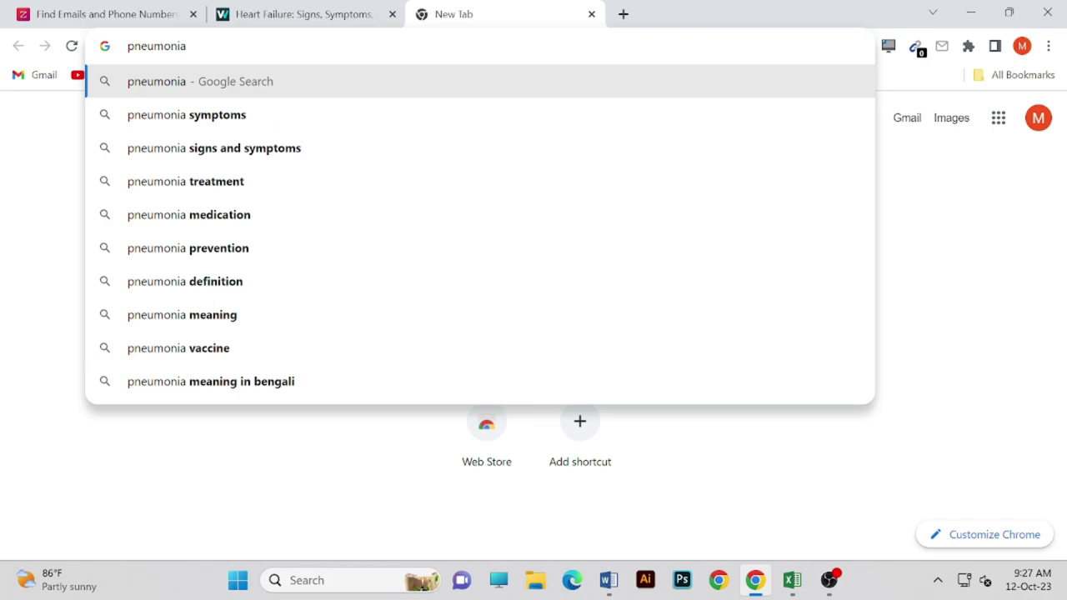
text(both)
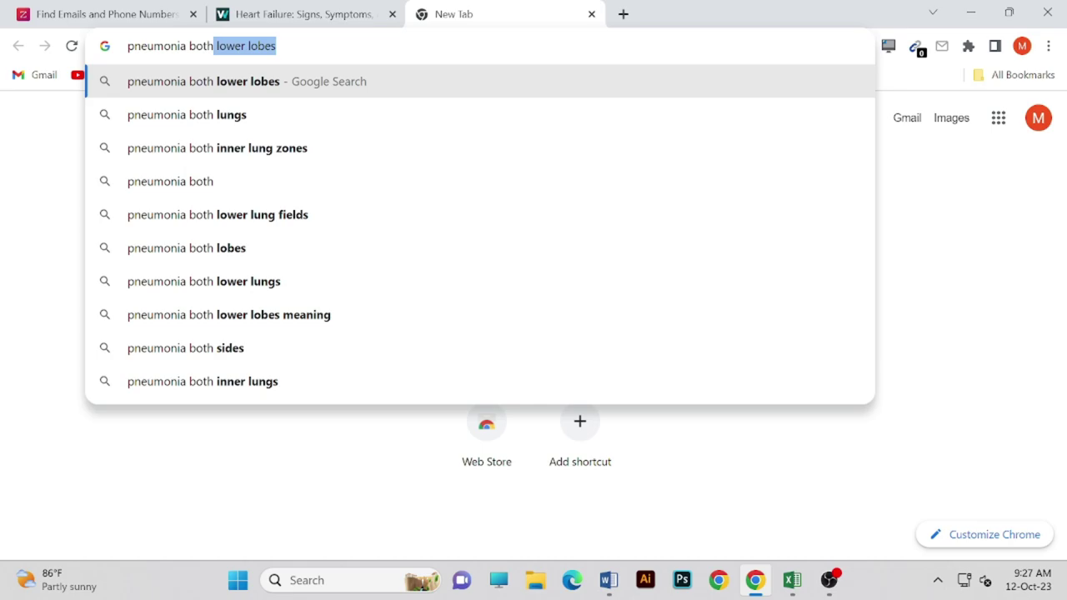
key(BackSpace)
key(BackSpace)
key(BackSpace)
key(BackSpace)
key(BackSpace)
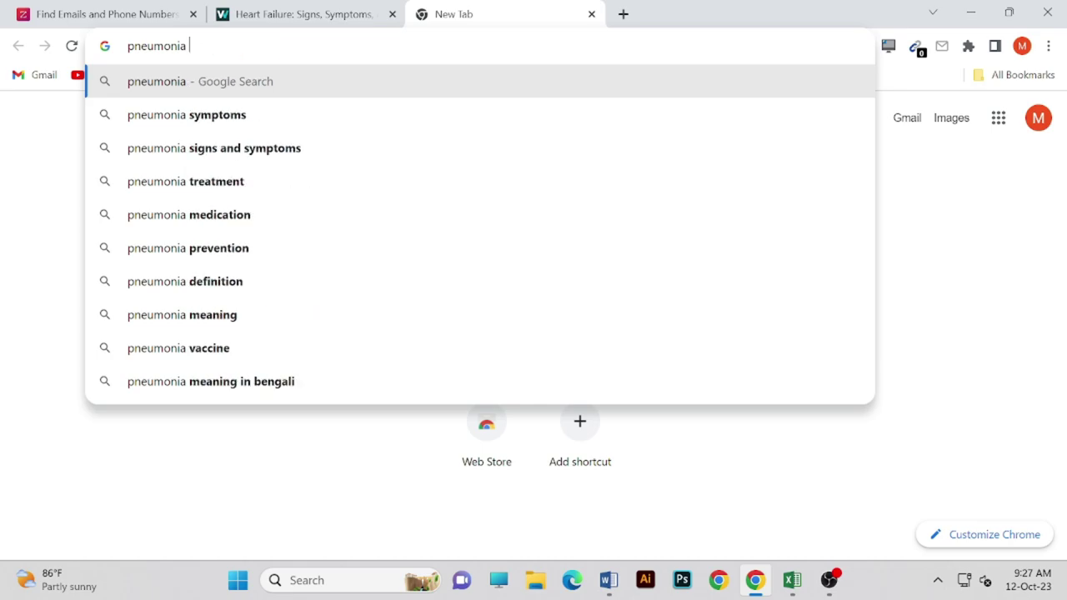
key(Return)
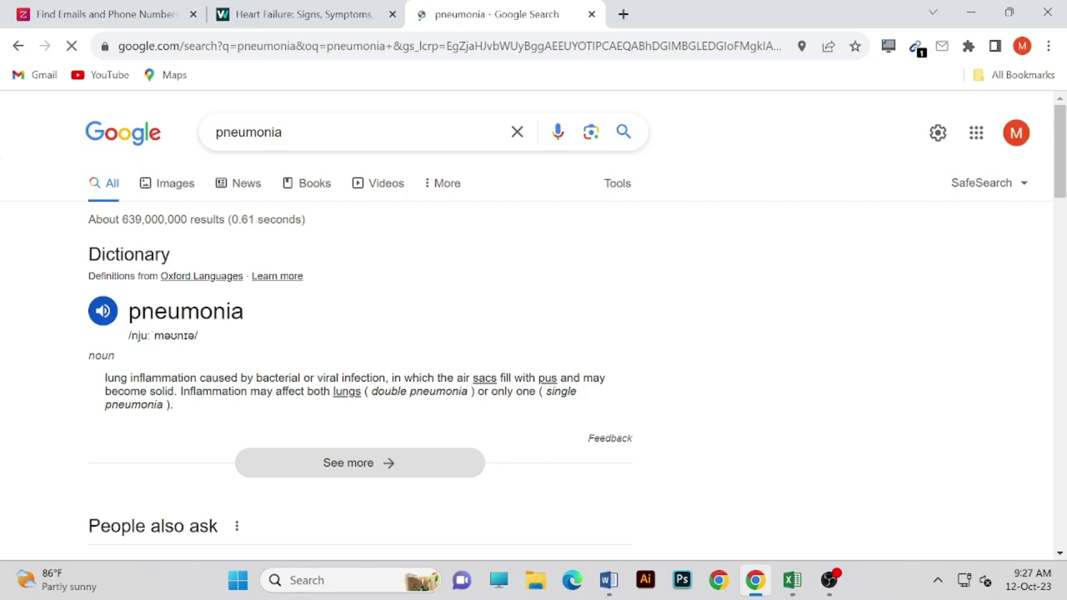
- Read the pneumonia definition and the Mayo Clinic and Cleveland Clinic descriptions
scroll(313, 159, down, 2)
drag(247, 211, 368, 211)
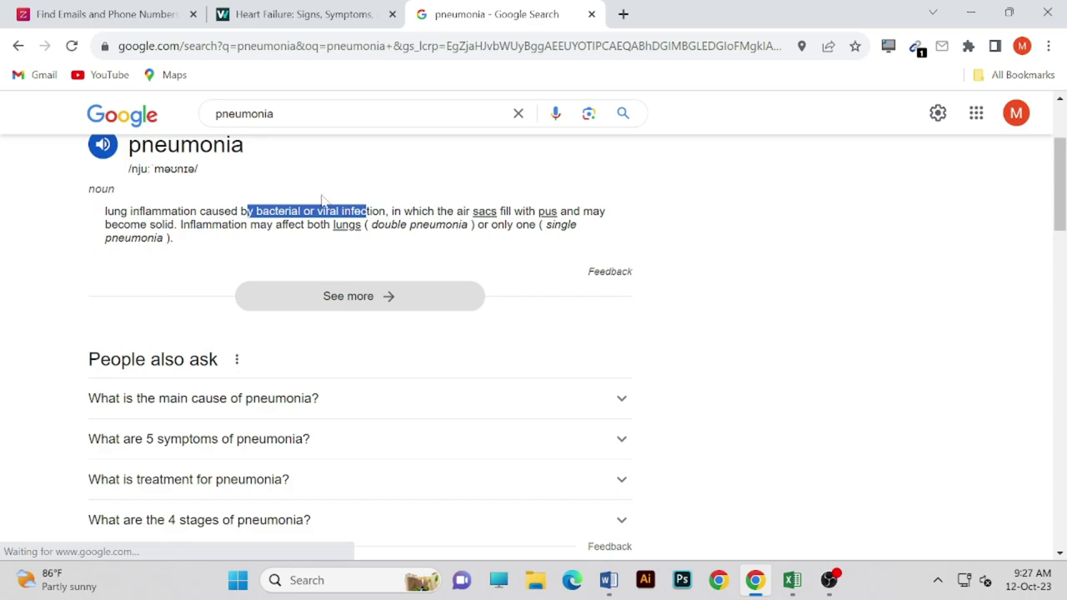
scroll(287, 190, up, 1)
click(275, 235)
scroll(275, 222, down, 7)
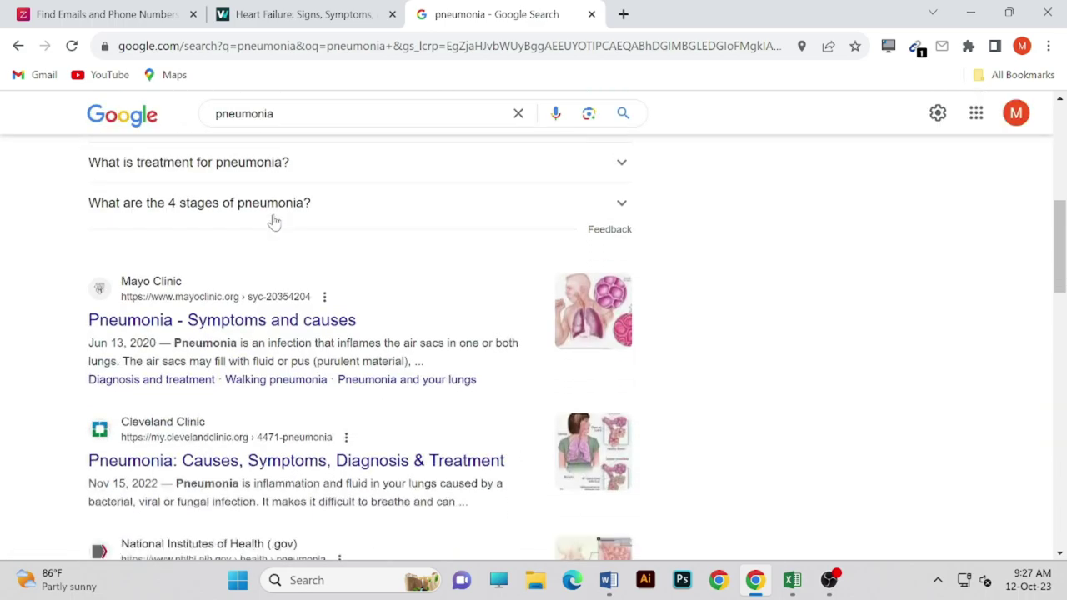
scroll(275, 221, up, 2)
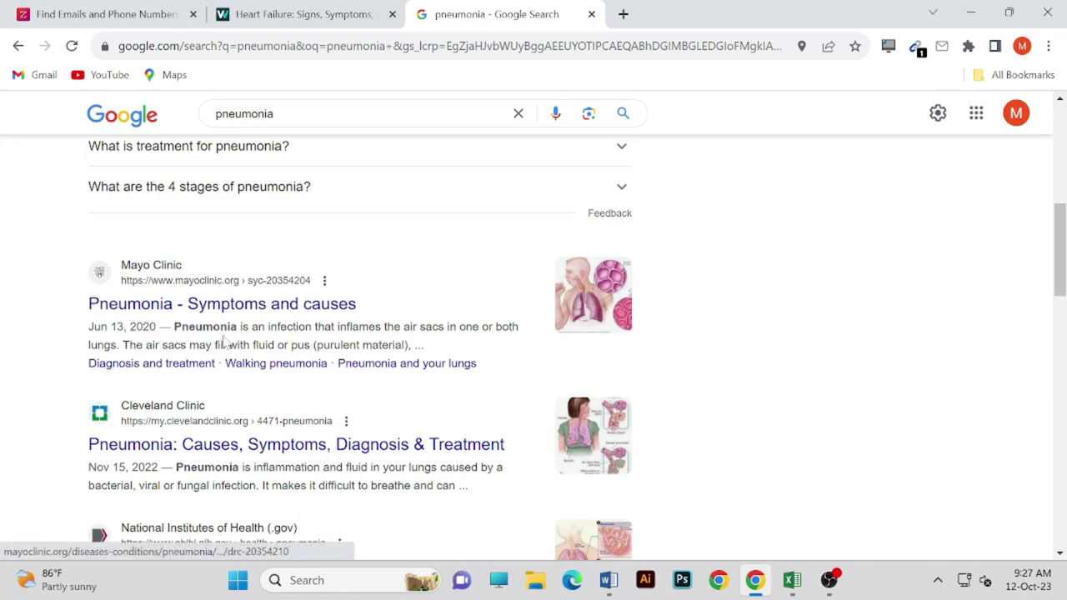
drag(313, 326, 501, 327)
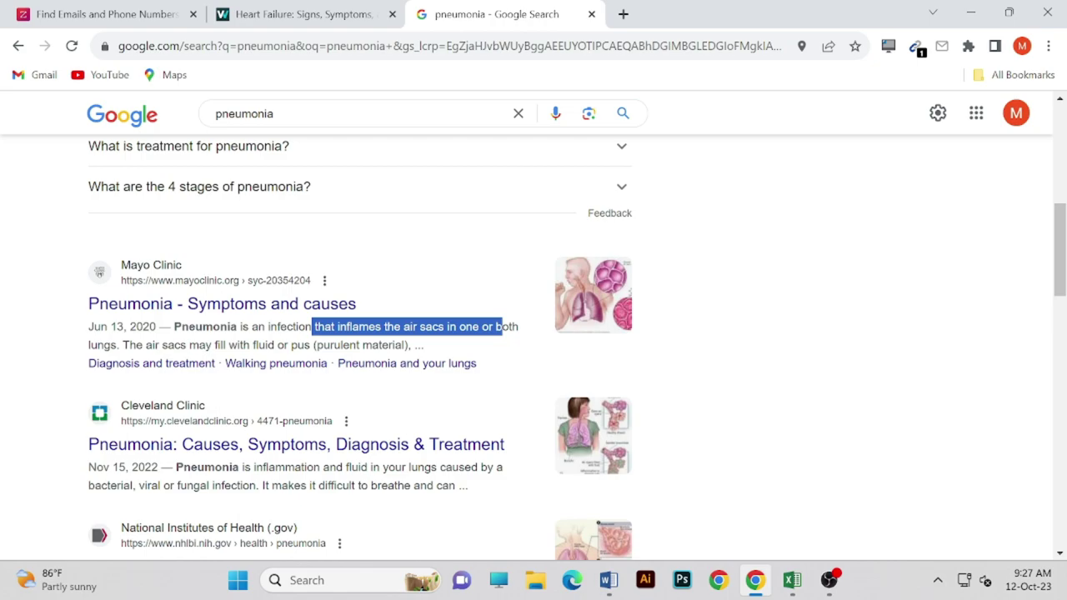
scroll(464, 360, down, 1)
click(384, 338)
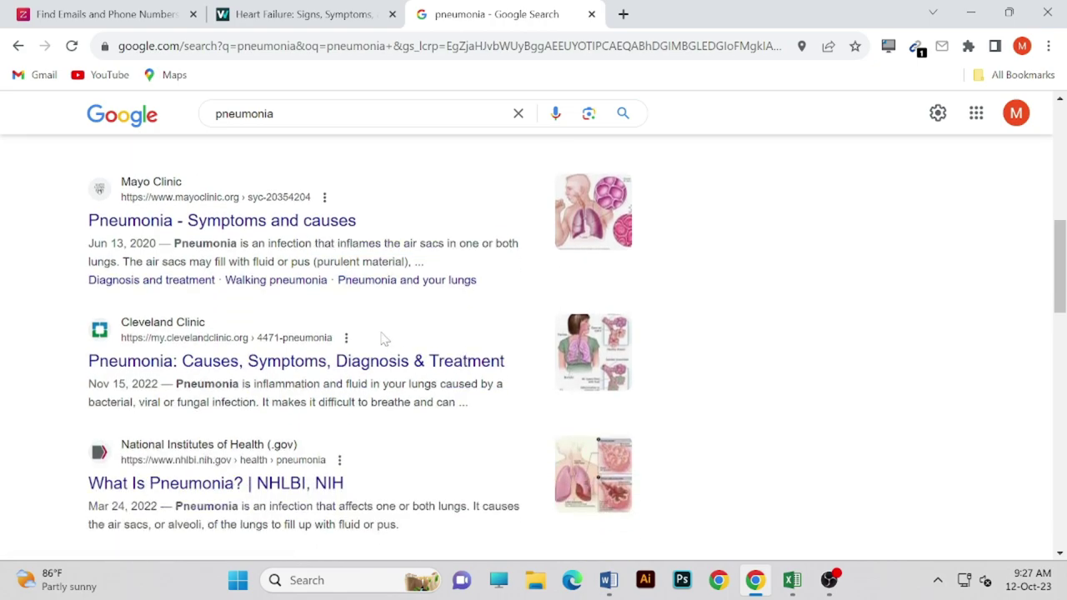
drag(411, 383, 284, 420)
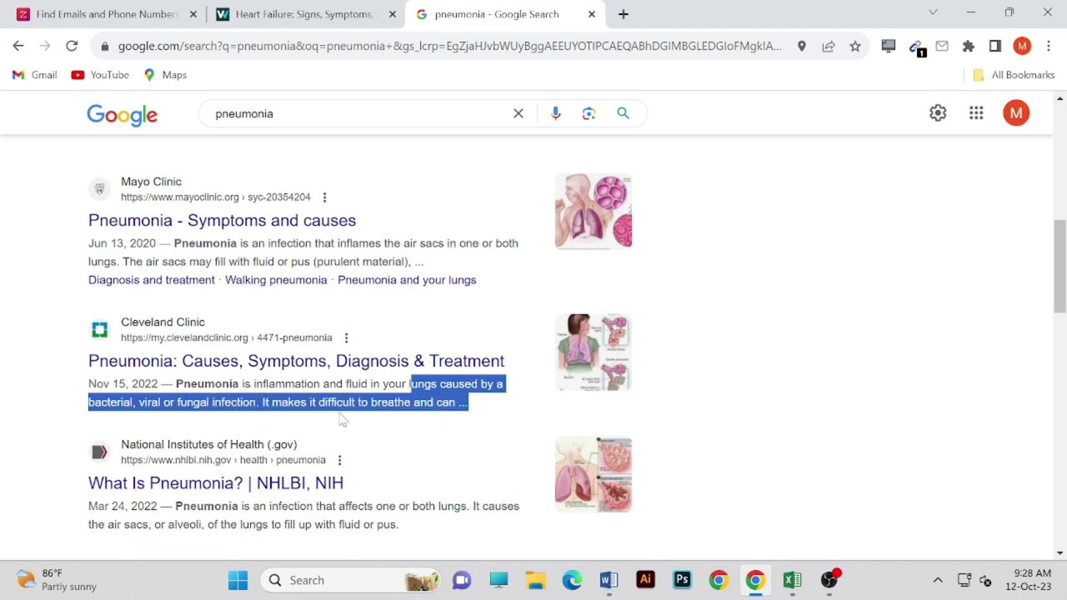
click(371, 444)
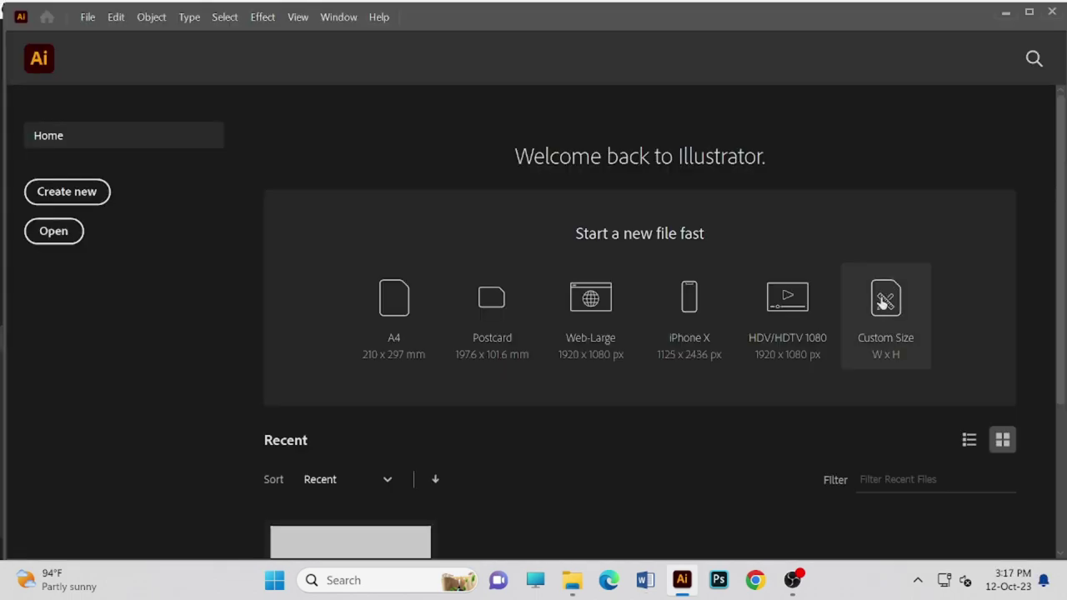
click(881, 299)
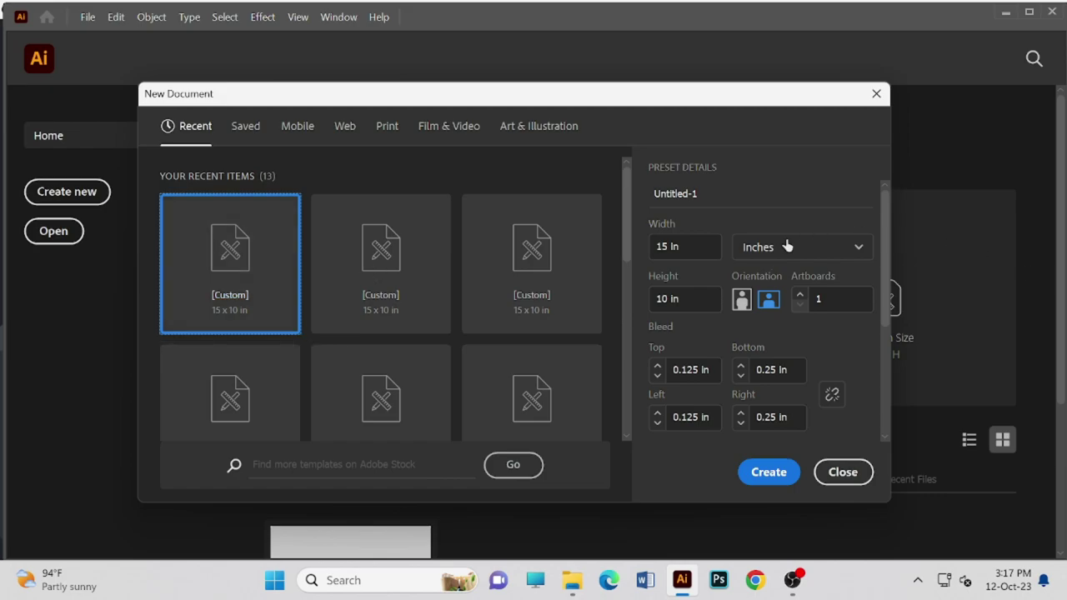
- Name the new document GIG PRACTICE and switch its units to Pixels
click(788, 190)
key(BackSpace)
key(BackSpace)
key(BackSpace)
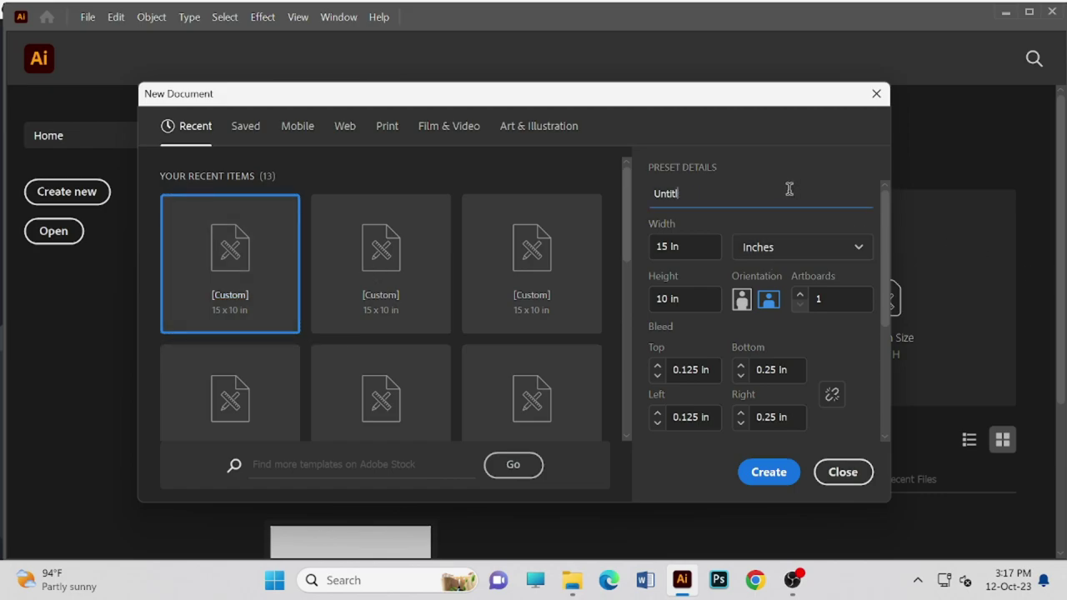
key(BackSpace)
key(BackSpace)
key(BackSpace)
key(Tab)
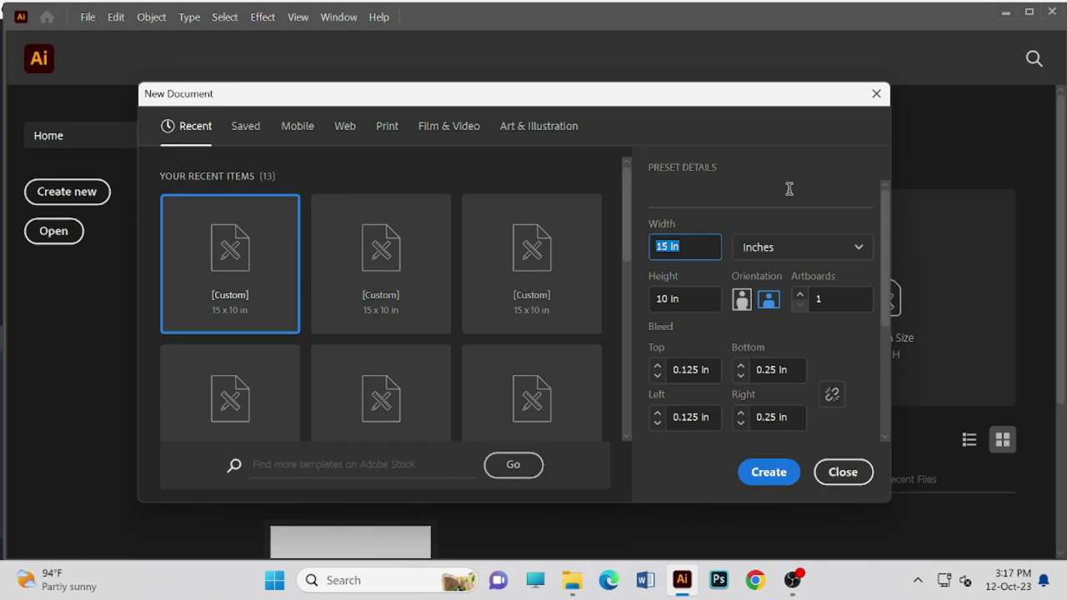
text(15.1)
click(746, 247)
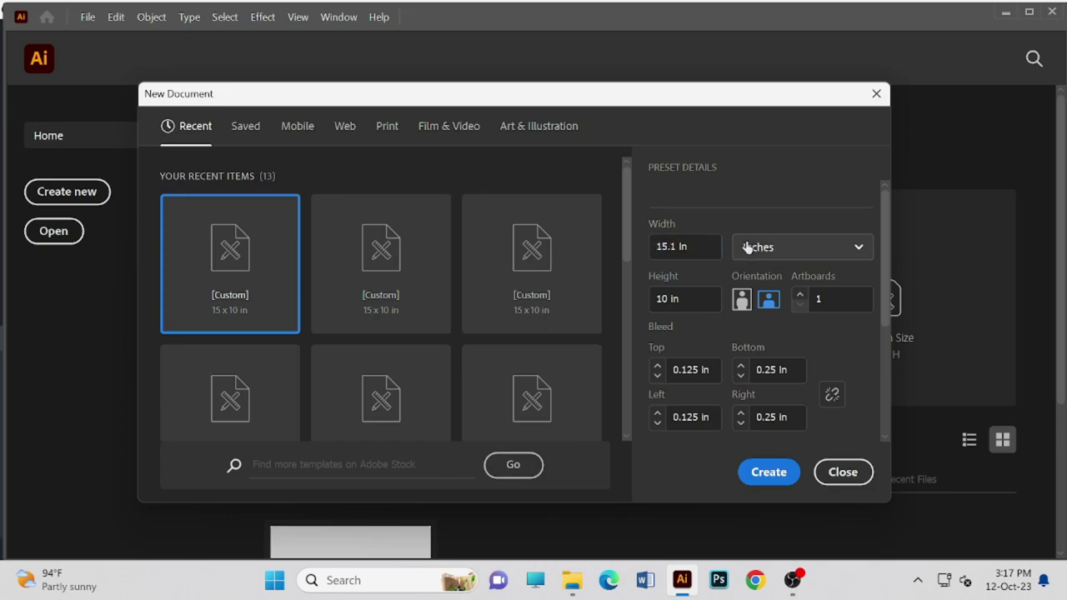
click(760, 283)
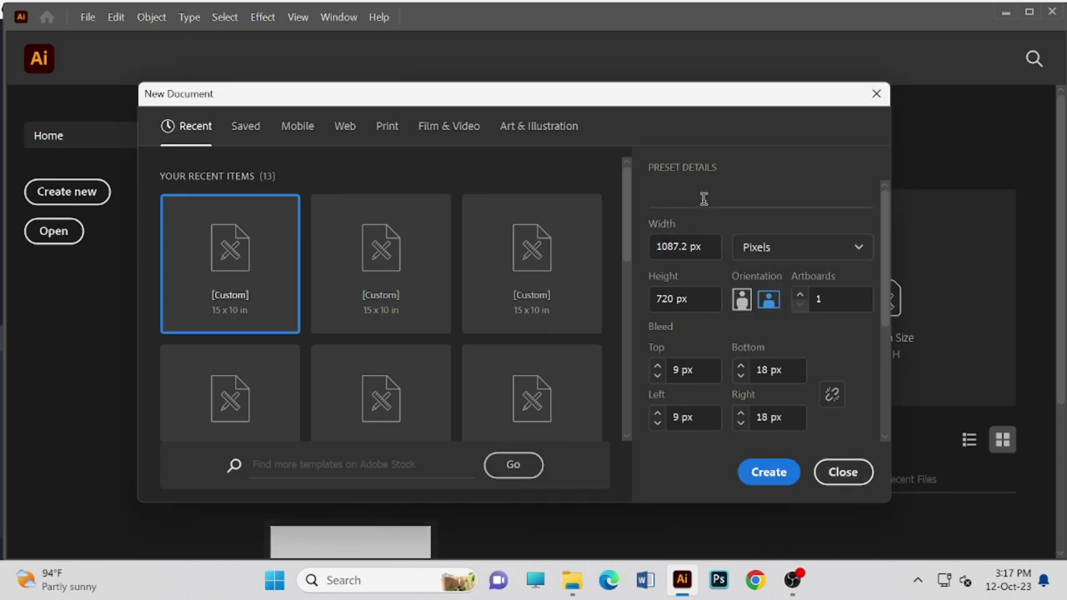
click(670, 205)
text(GIG PRA)
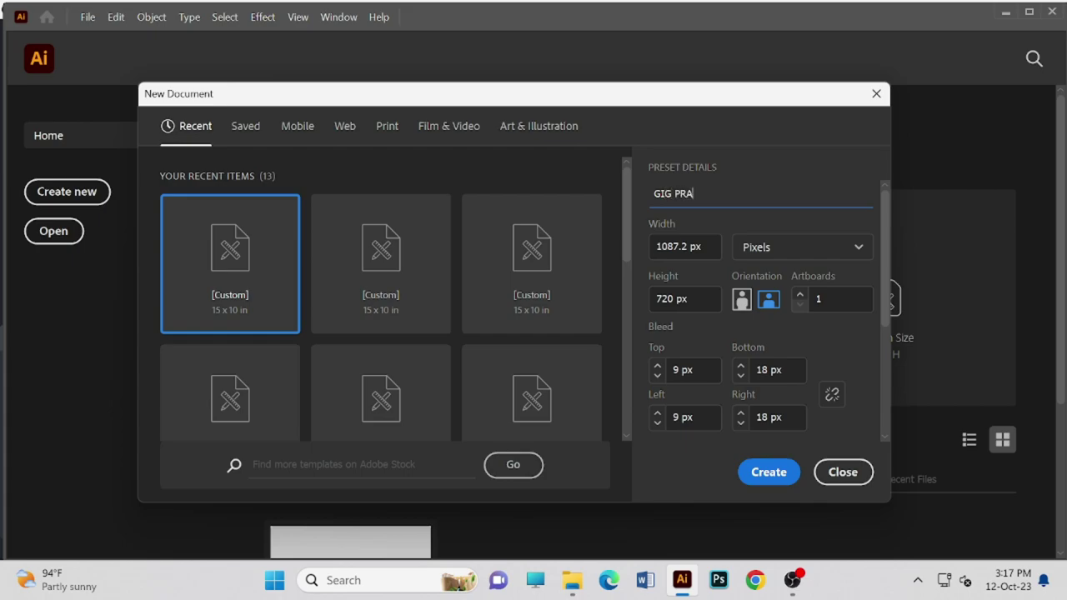
text(CTICE)
- Enter a first width of 790 px for the document
click(690, 243)
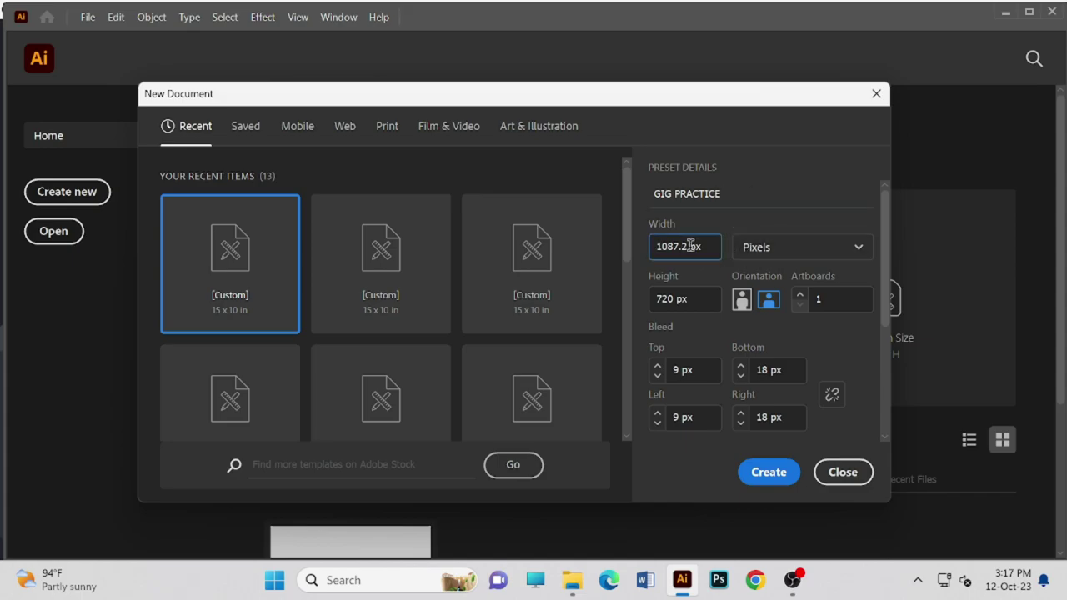
key(BackSpace)
key(BackSpace)
key(BackSpace)
key(BackSpace)
key(BackSpace)
key(BackSpace)
key(BackSpace)
text(790)
click(676, 300)
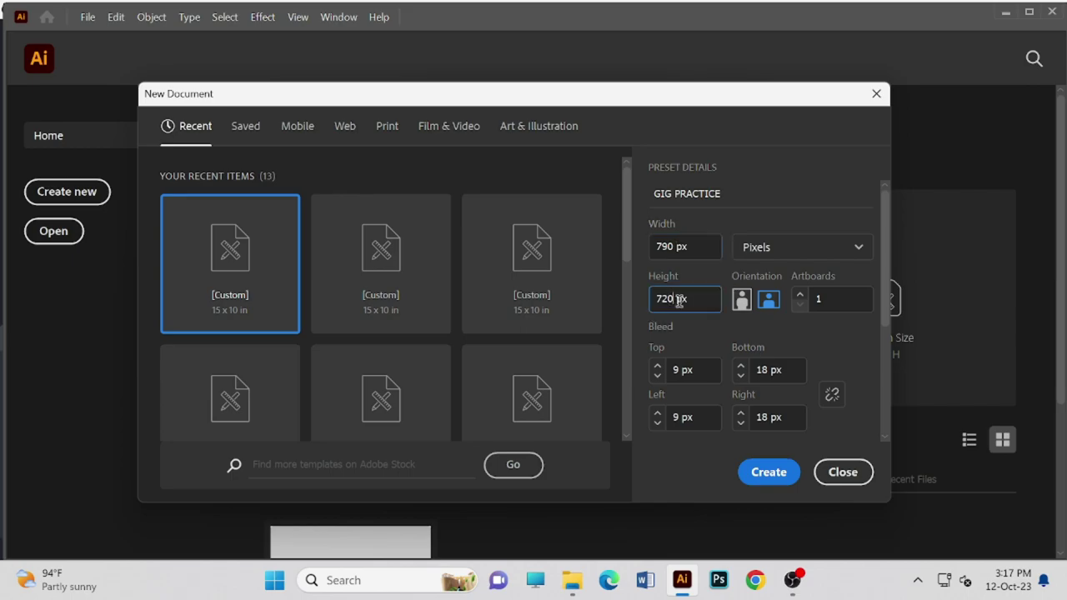
key(alt+Tab)
click(791, 580)
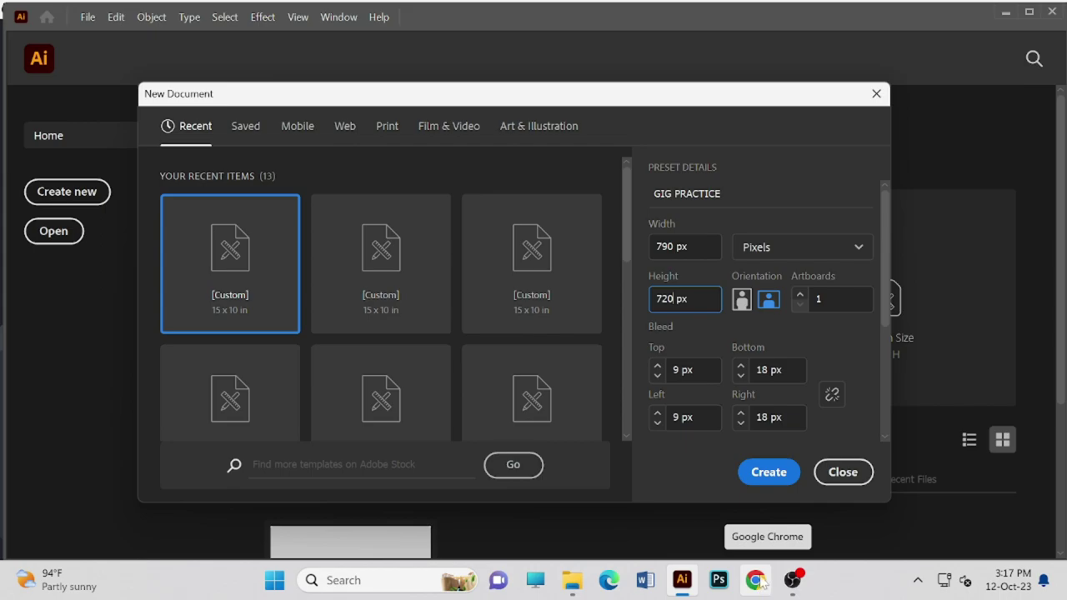
- Correct the width to 712 px, set height 430 px, and create the document
double_click(669, 247)
click(672, 247)
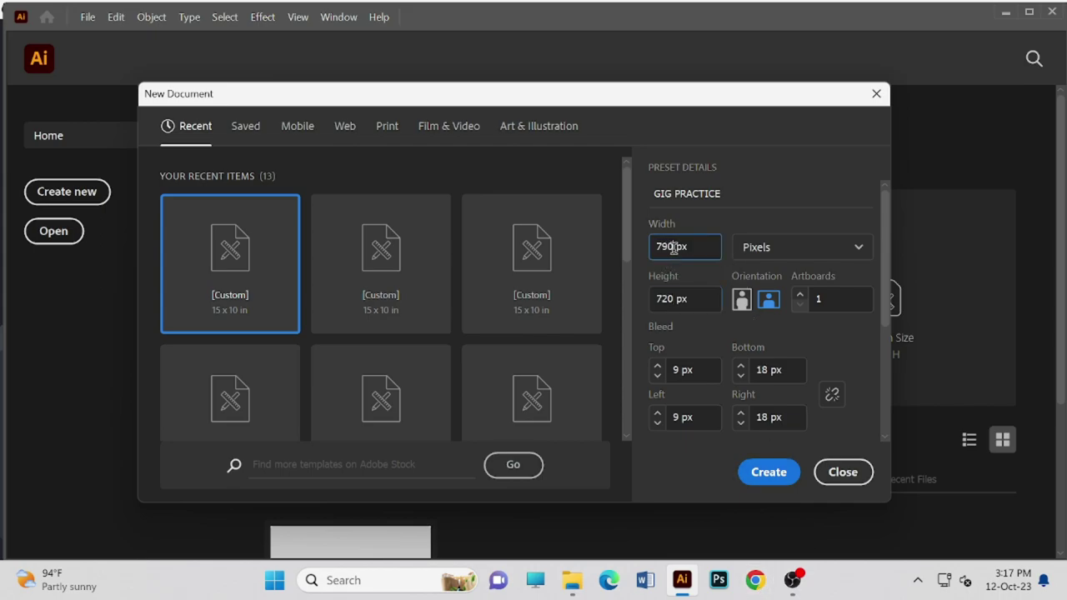
key(BackSpace)
key(BackSpace)
text(12)
click(677, 299)
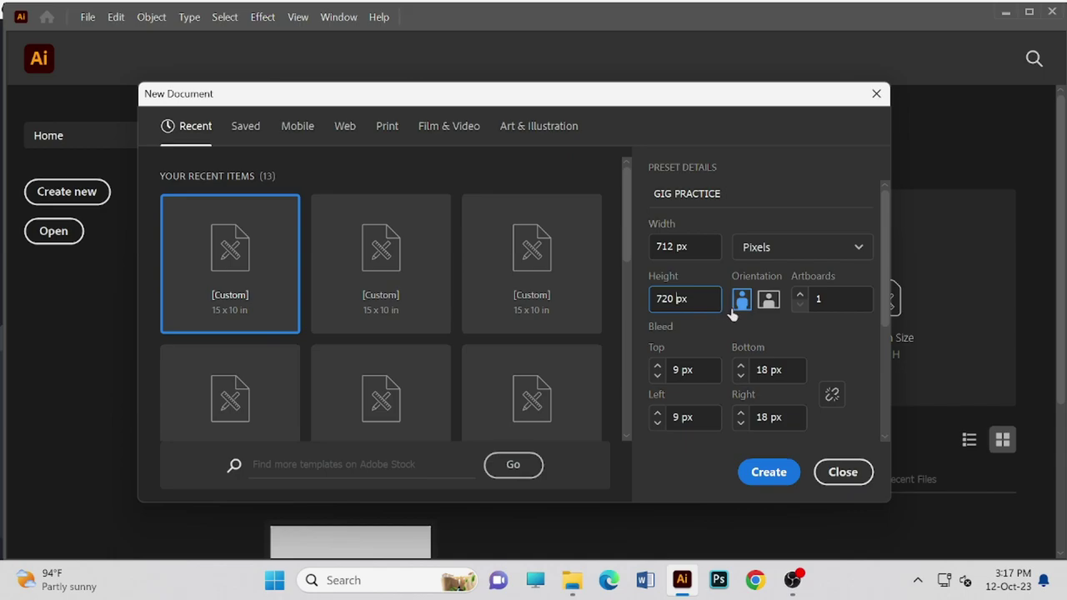
key(BackSpace)
key(BackSpace)
key(BackSpace)
text(430)
key(Return)
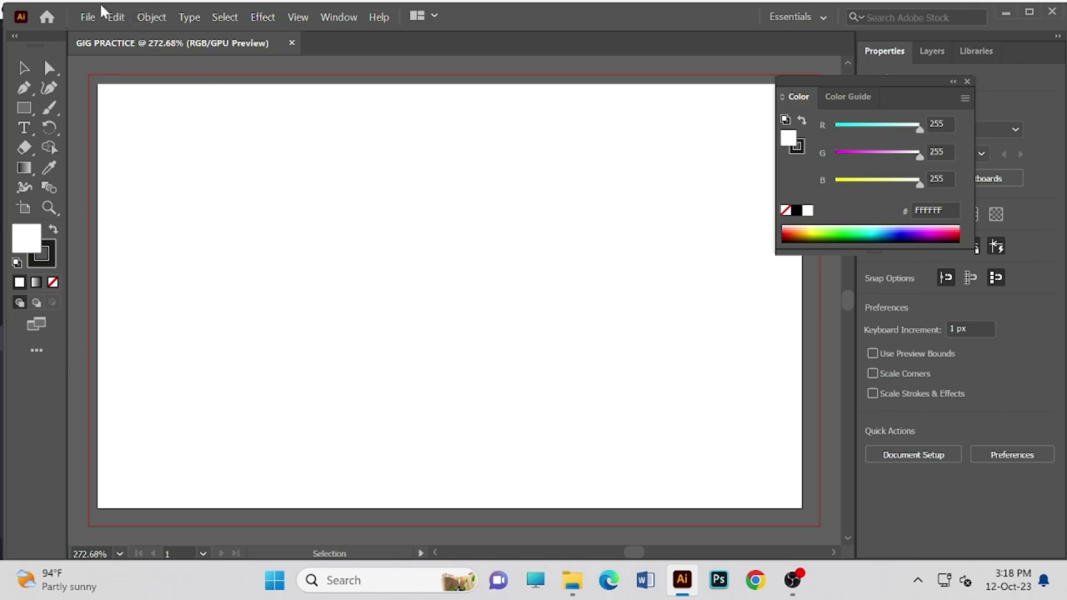
- Bring Illustrator back to the front and maximize its window
click(1052, 12)
click(1052, 10)
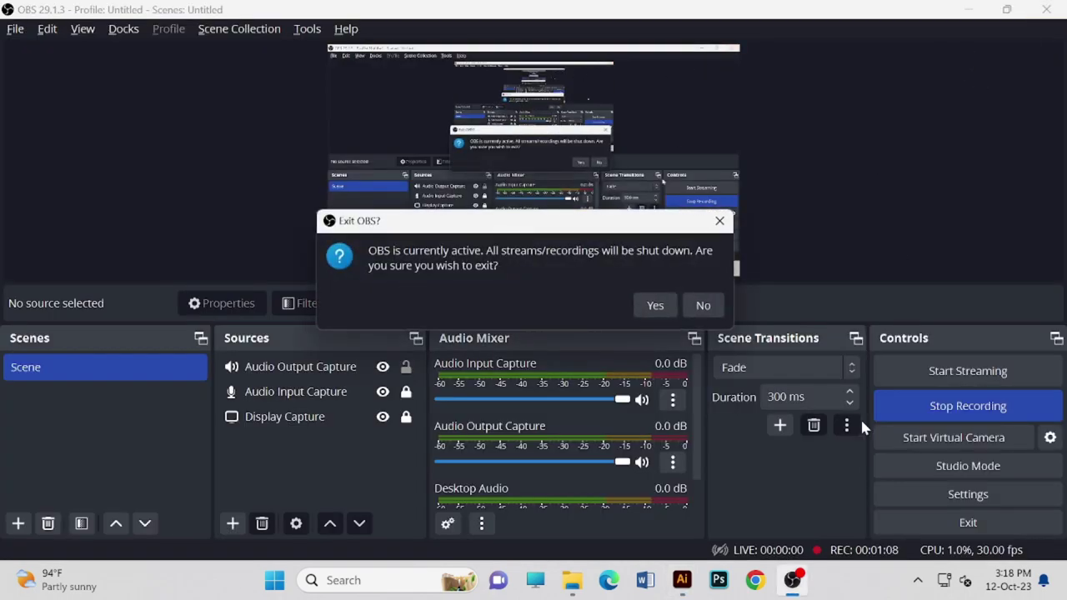
click(682, 580)
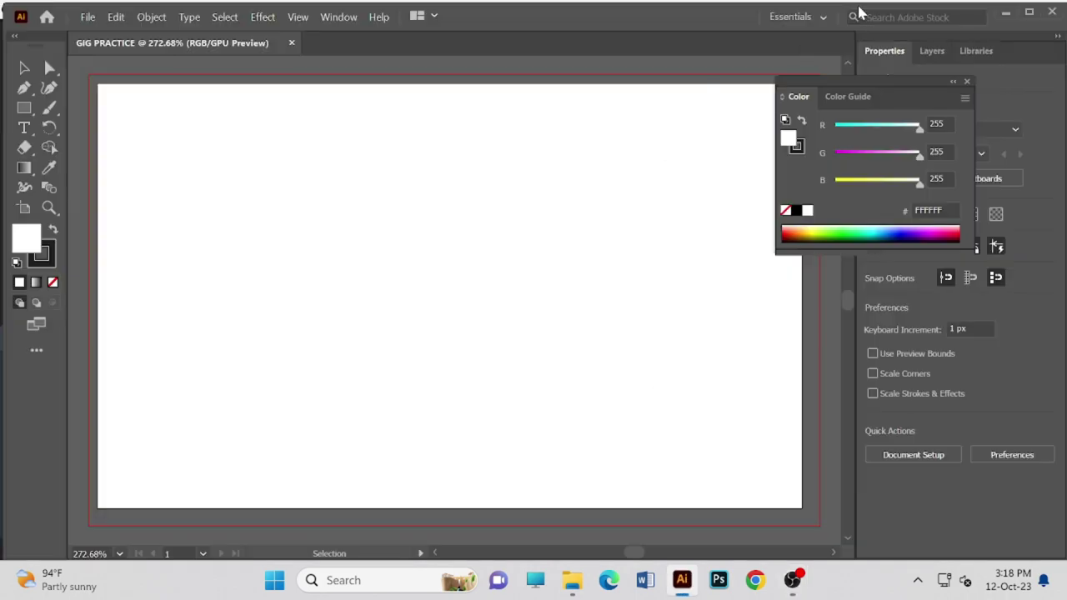
click(1028, 12)
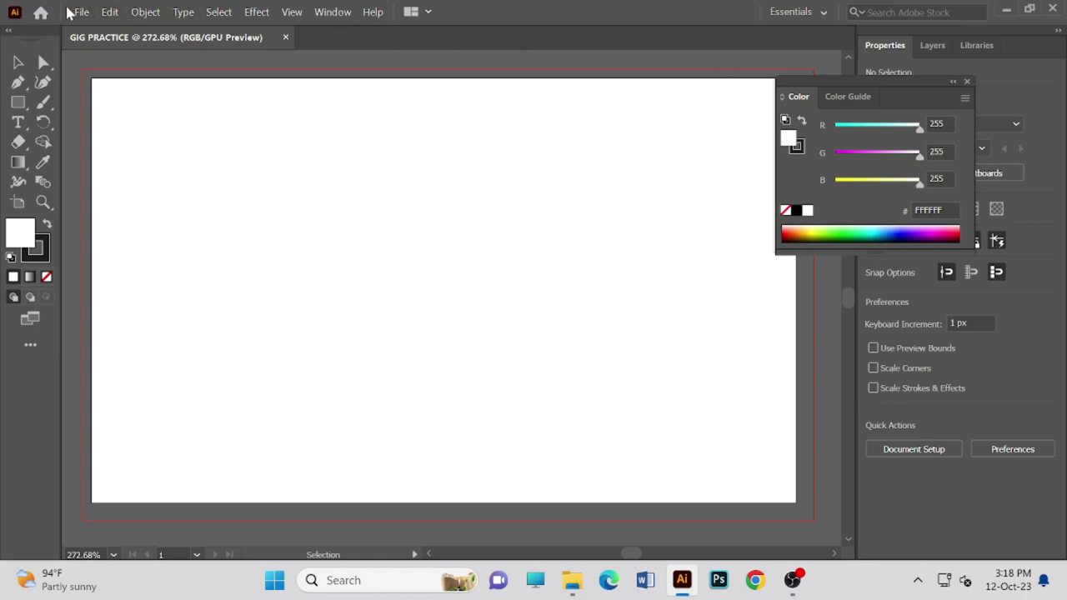
- Start a new document from the 712 × 430 px custom preset, re-entering width 712 px
click(85, 13)
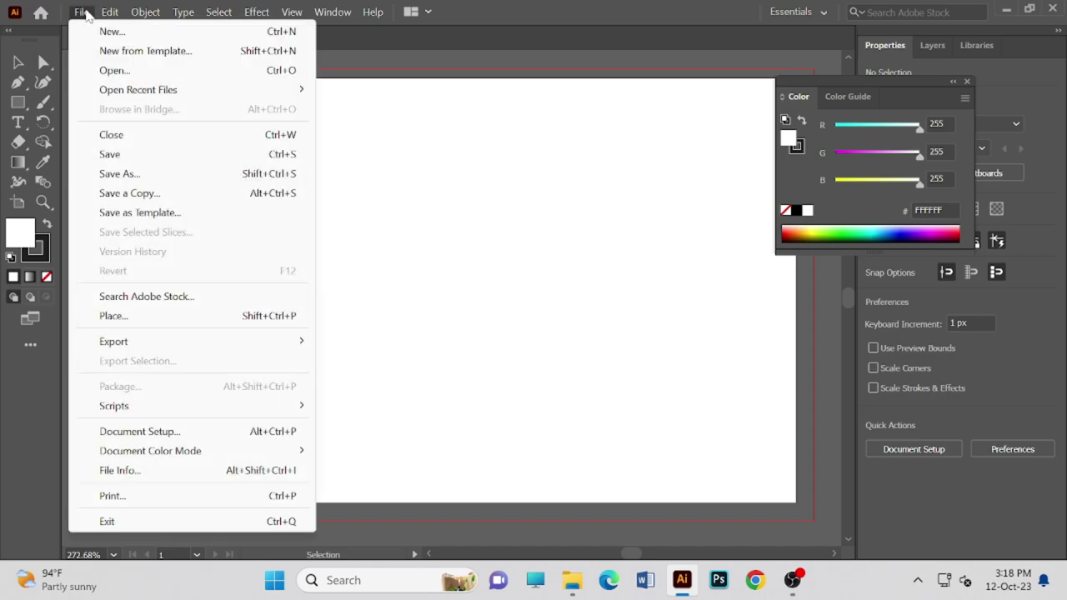
click(109, 31)
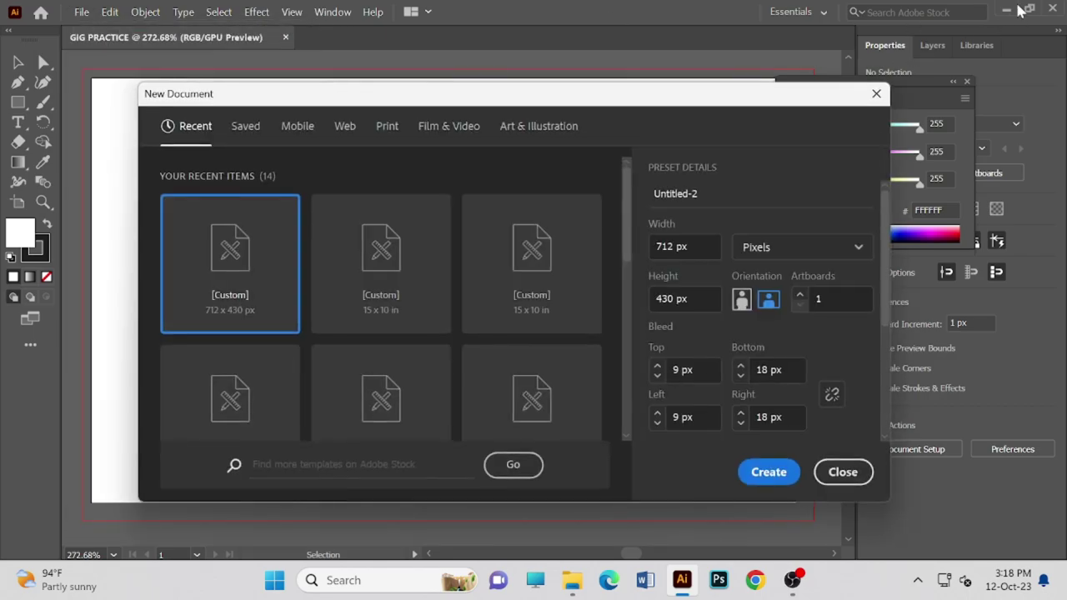
click(266, 305)
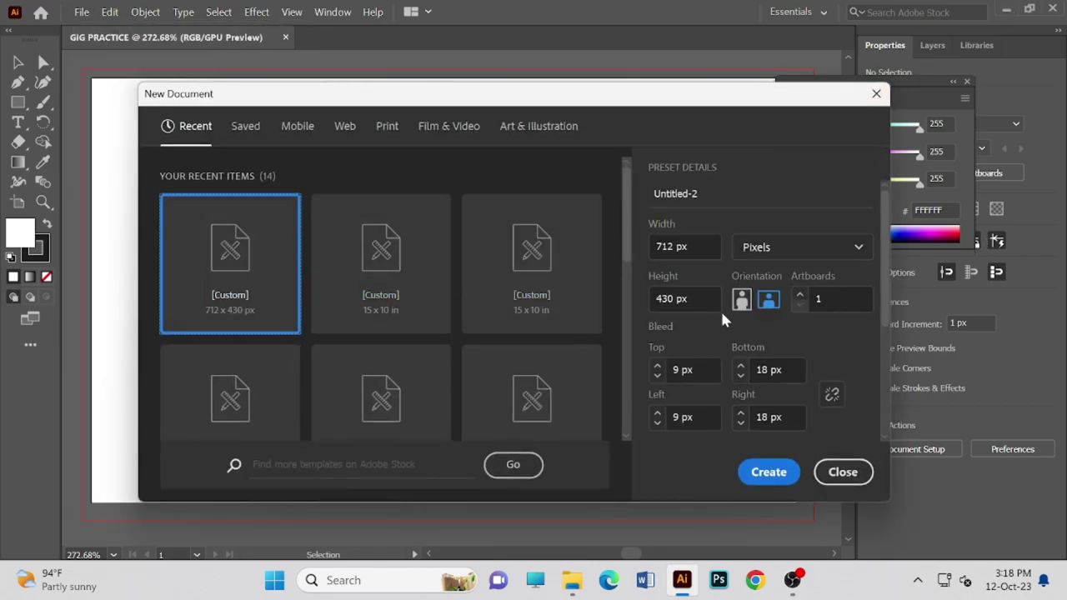
scroll(721, 321, down, 3)
scroll(721, 324, up, 3)
scroll(781, 317, down, 3)
scroll(781, 318, up, 3)
click(670, 245)
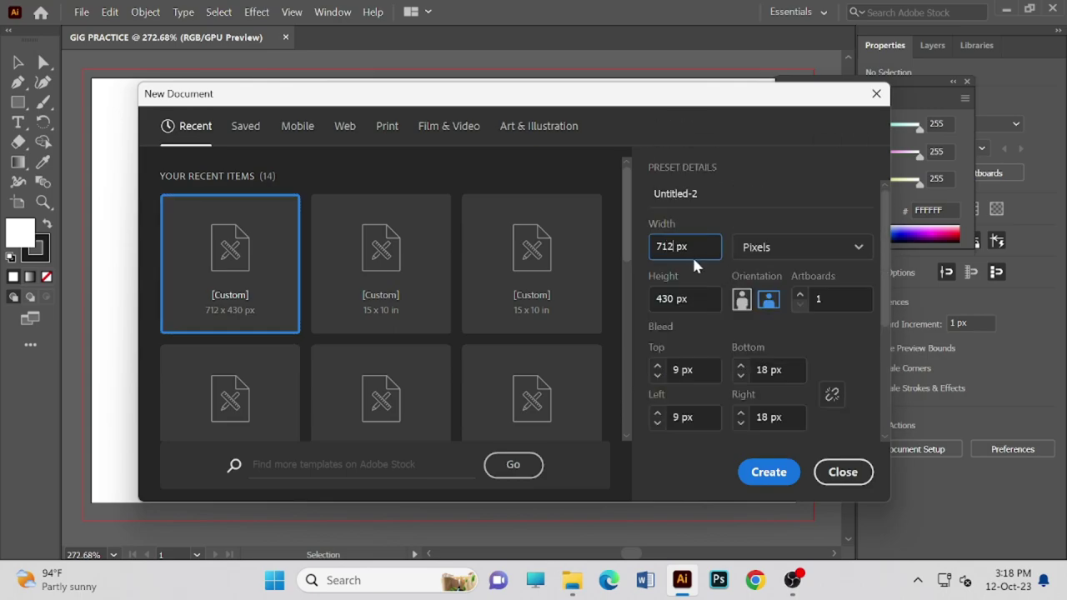
key(BackSpace)
key(BackSpace)
key(BackSpace)
text(712)
- Create the RGB document with 9 px top/left and 18 px bottom/right bleed, then close Illustrator
scroll(698, 335, down, 2)
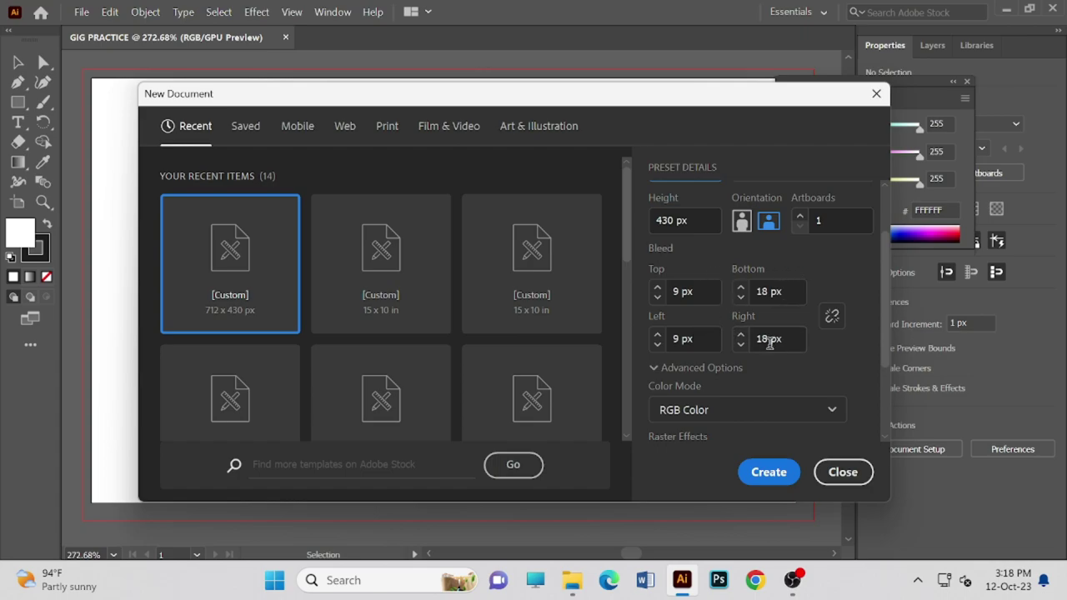
scroll(725, 371, down, 3)
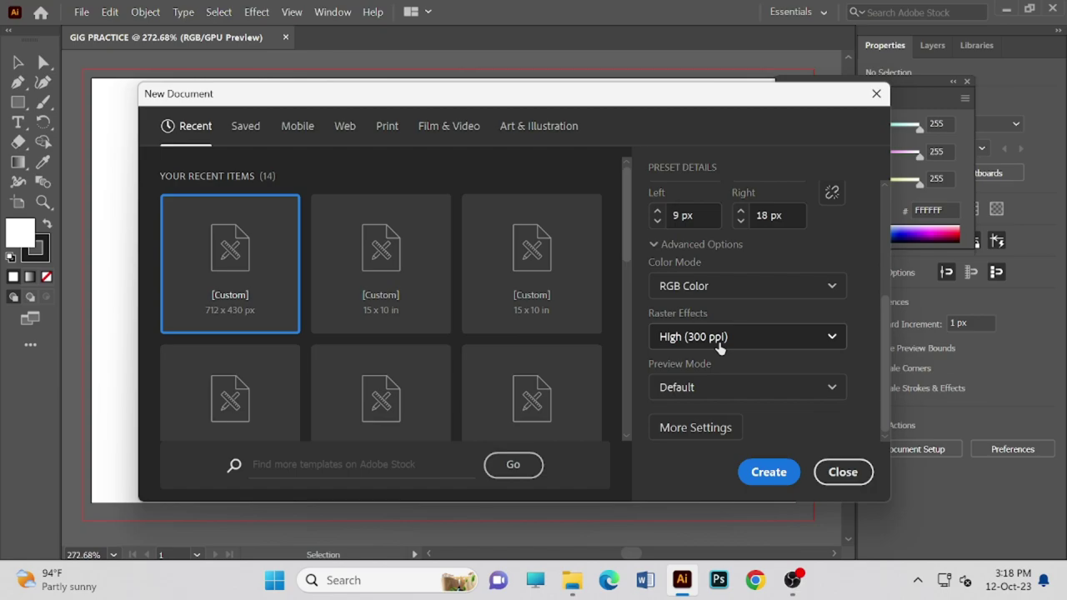
scroll(662, 285, up, 3)
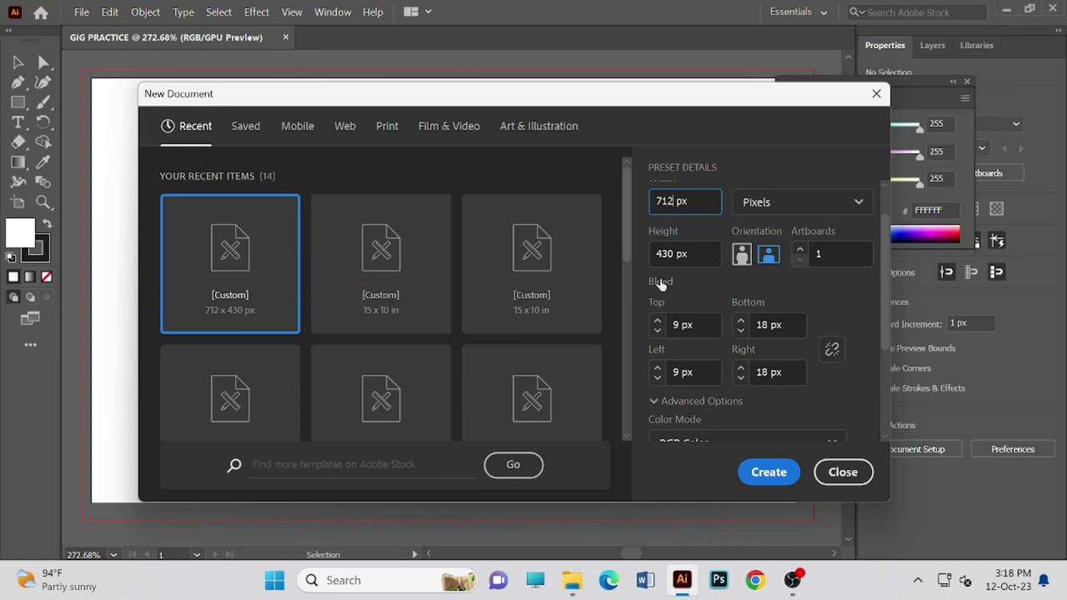
scroll(714, 304, down, 3)
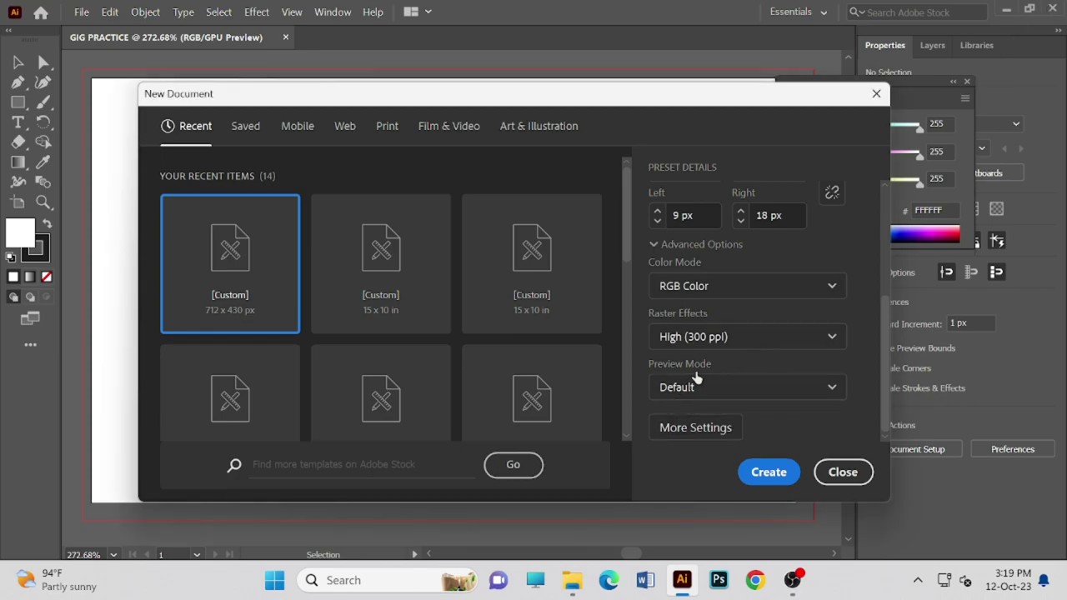
scroll(736, 335, up, 3)
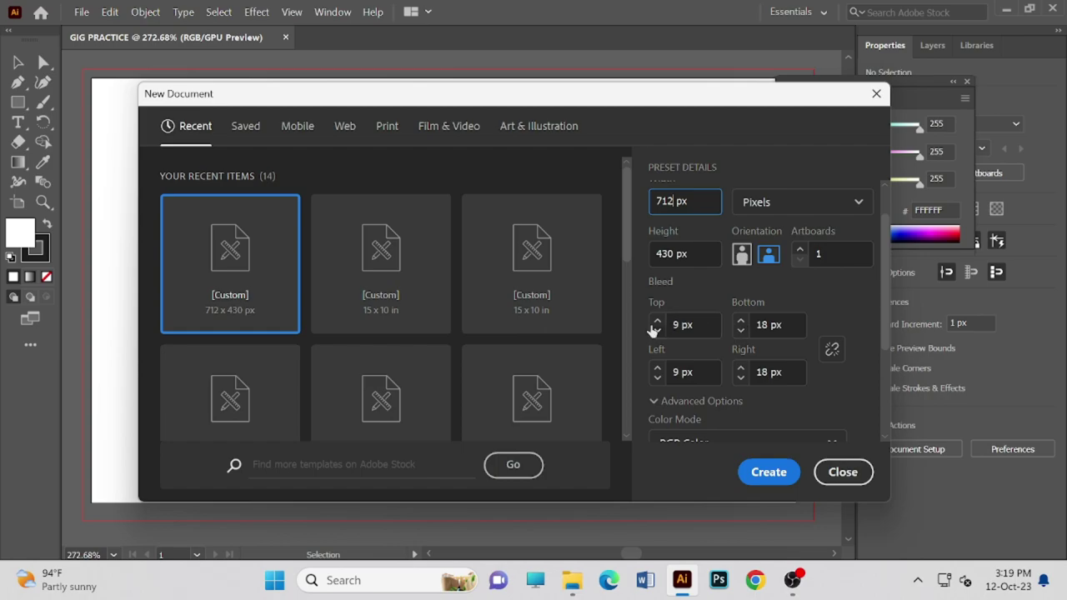
scroll(728, 247, up, 1)
scroll(714, 241, down, 2)
scroll(712, 254, down, 3)
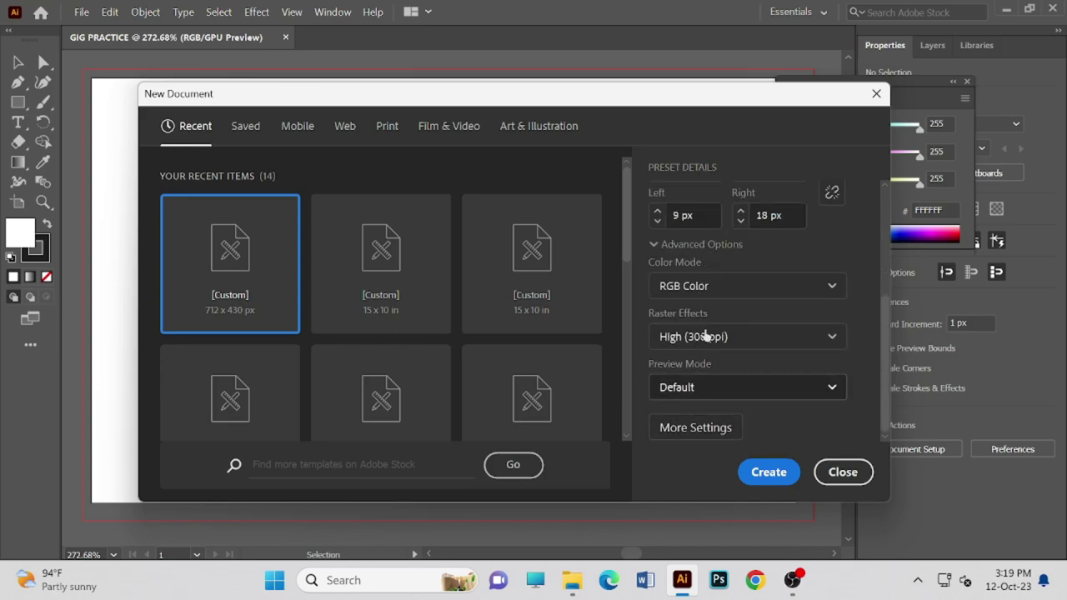
click(792, 479)
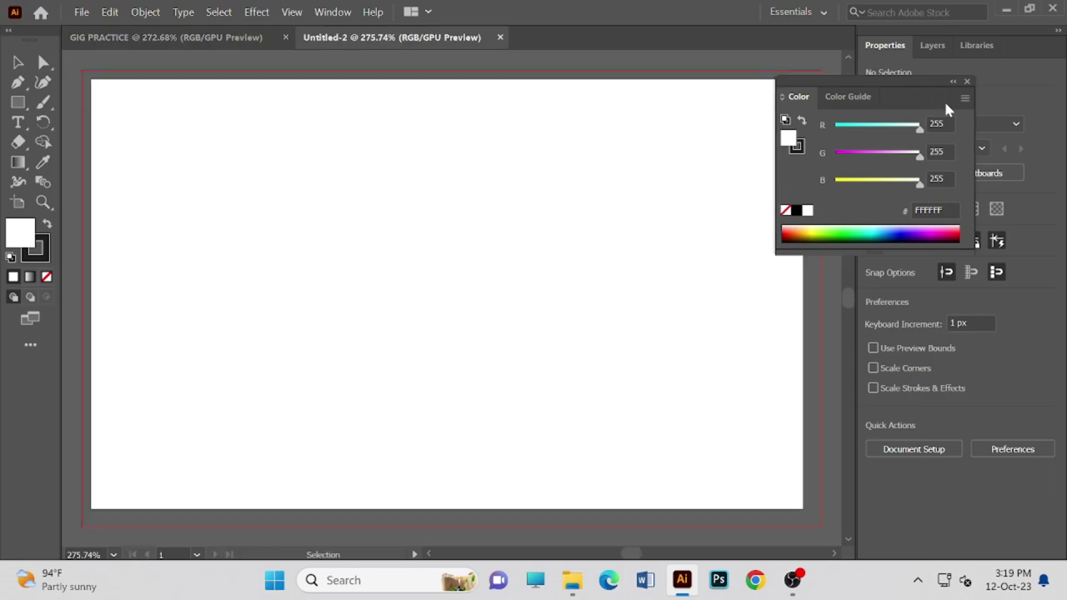
click(1052, 8)
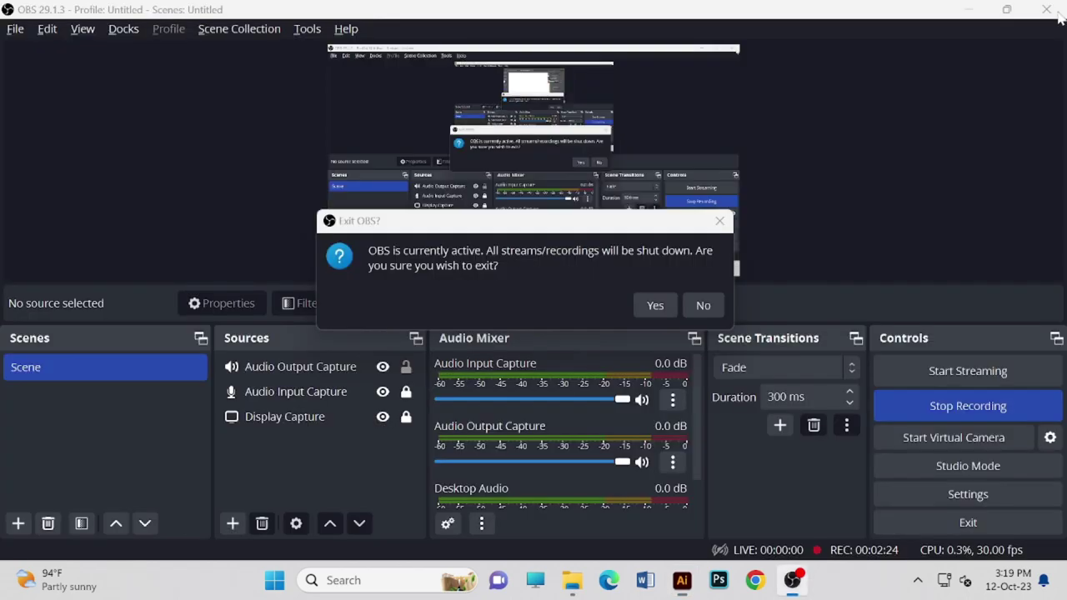
- Decline exiting OBS so recording continues, and relaunch Illustrator from the taskbar
click(702, 306)
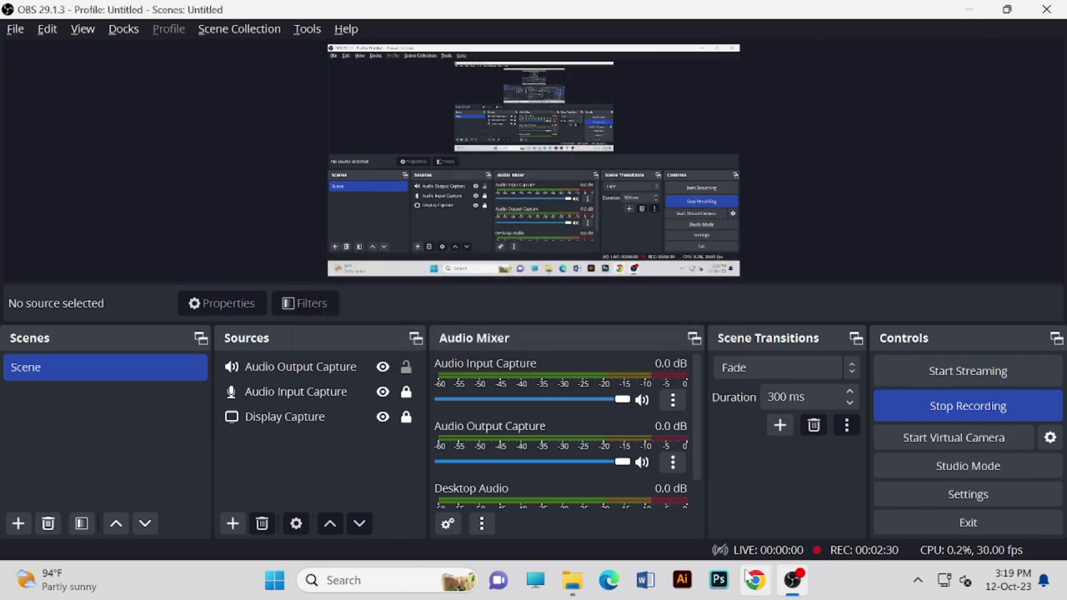
click(680, 587)
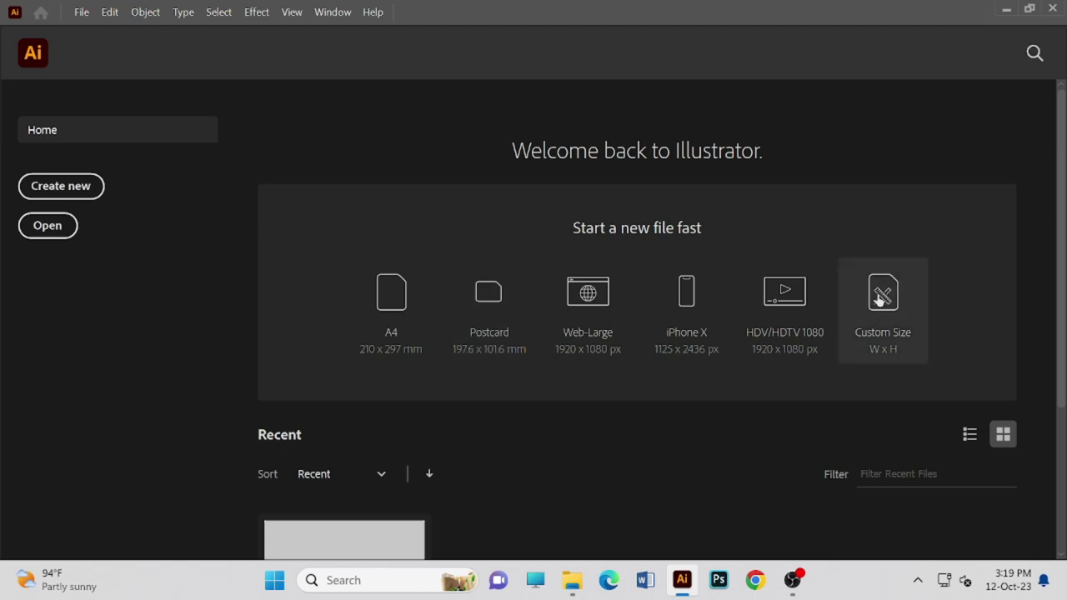
- Create a custom 712 × 430 px landscape document with top and left bleed lowered to 8 px
click(878, 294)
click(672, 244)
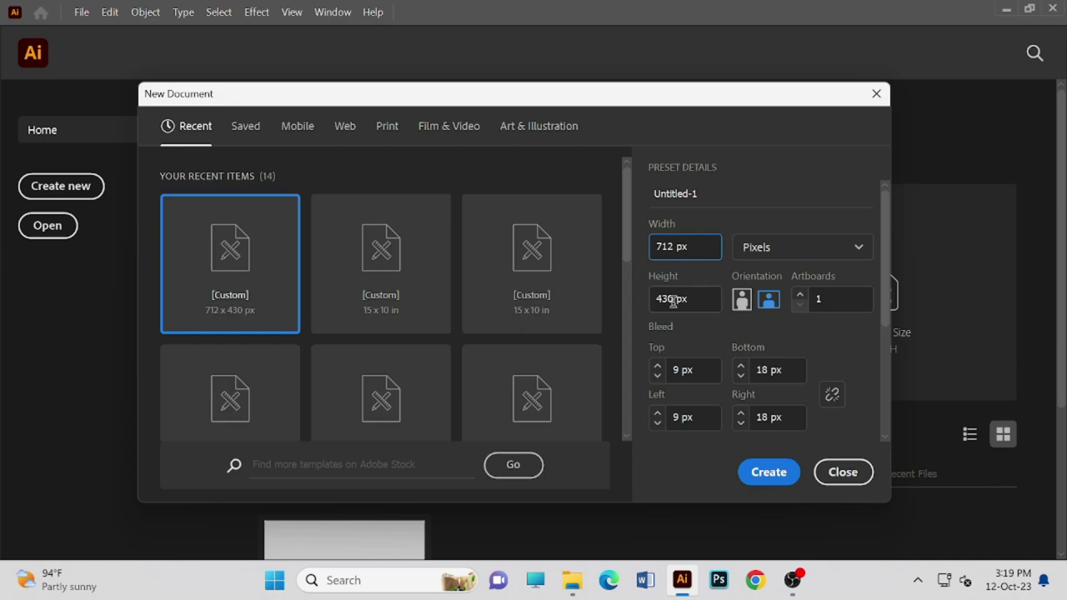
click(774, 305)
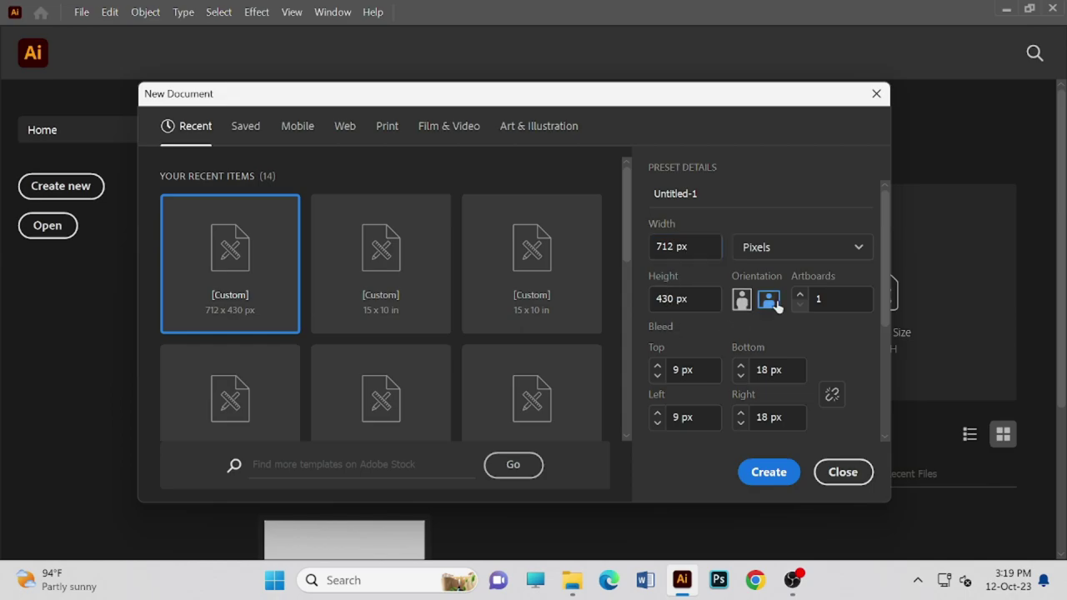
scroll(744, 307, down, 5)
scroll(738, 304, up, 4)
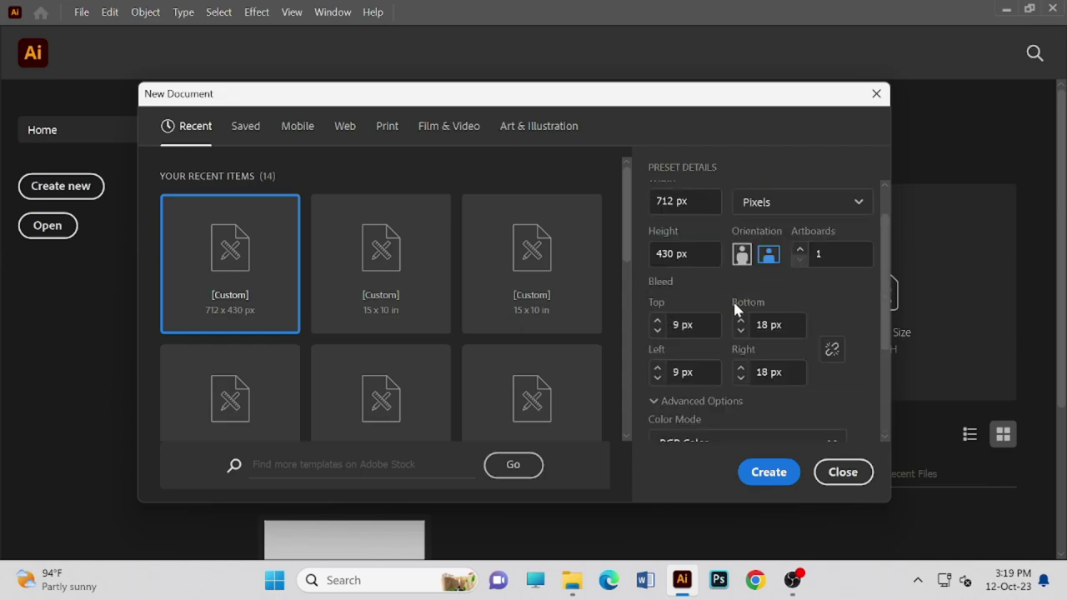
click(657, 331)
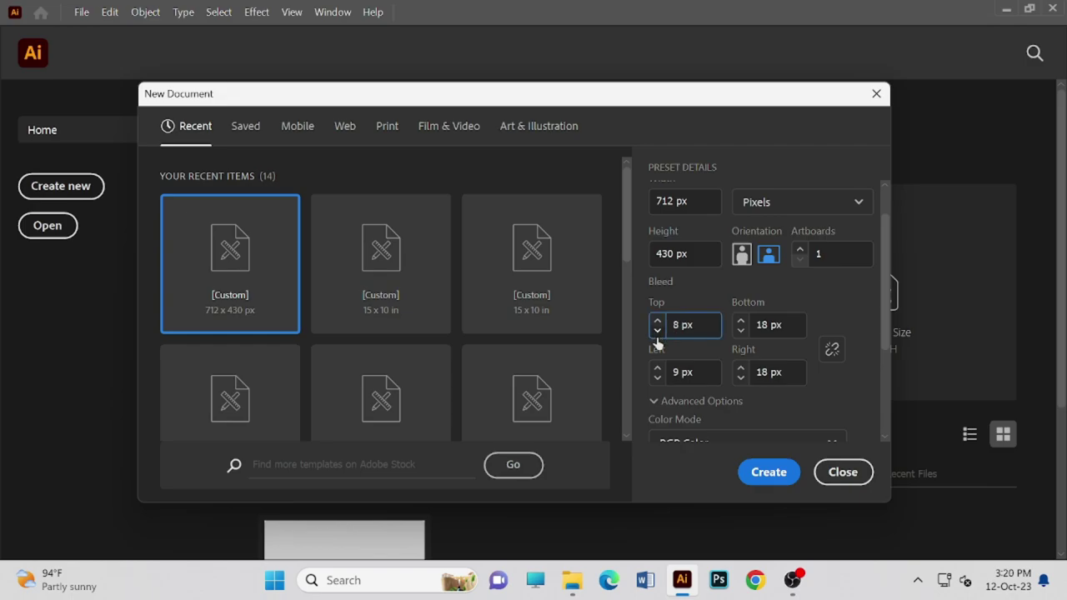
scroll(685, 334, down, 2)
click(658, 299)
scroll(671, 329, down, 2)
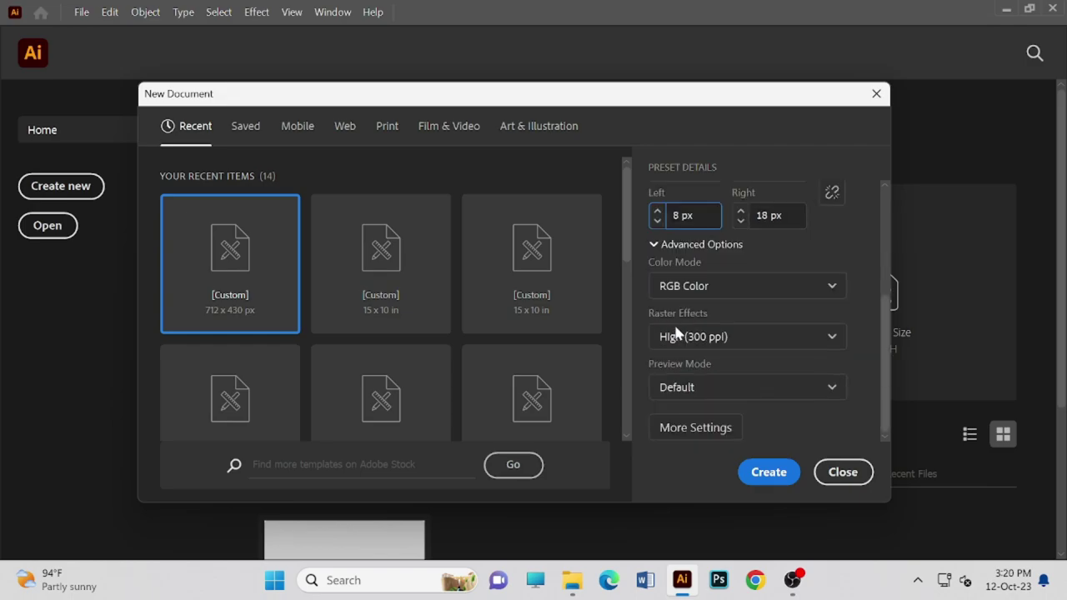
click(762, 468)
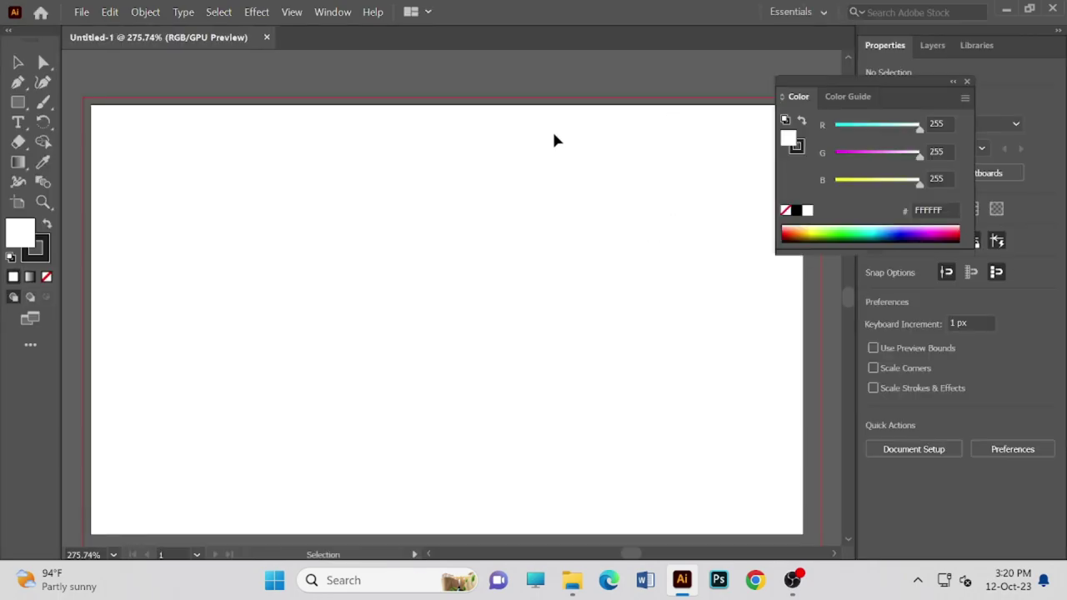
scroll(542, 142, down, 1)
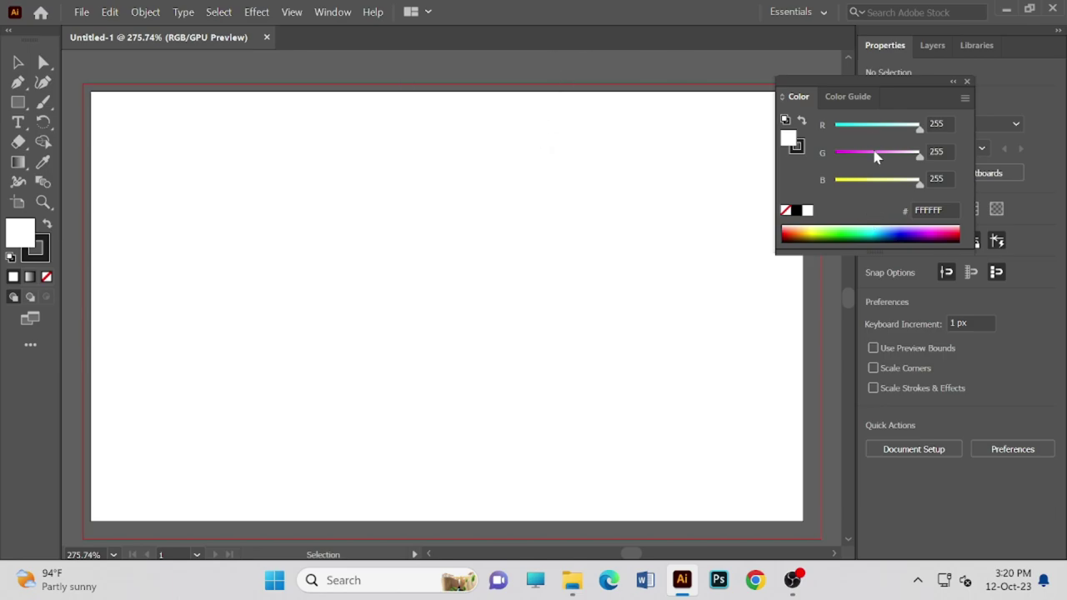
drag(931, 83, 936, 67)
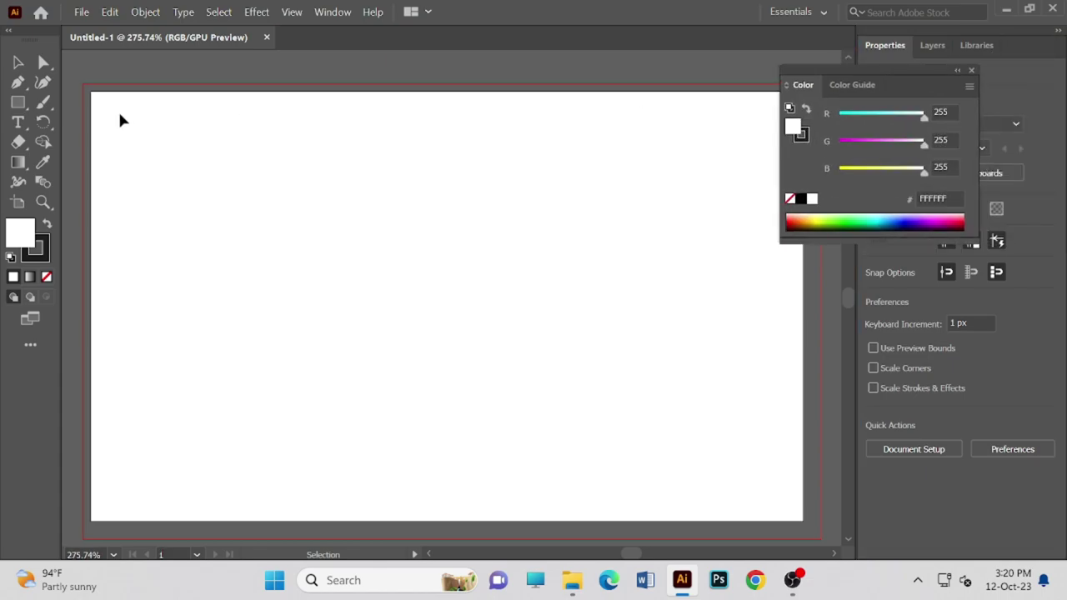
drag(174, 136, 230, 210)
scroll(212, 492, down, 1)
scroll(292, 383, up, 1)
drag(217, 152, 101, 100)
scroll(130, 89, up, 2)
scroll(131, 86, down, 3)
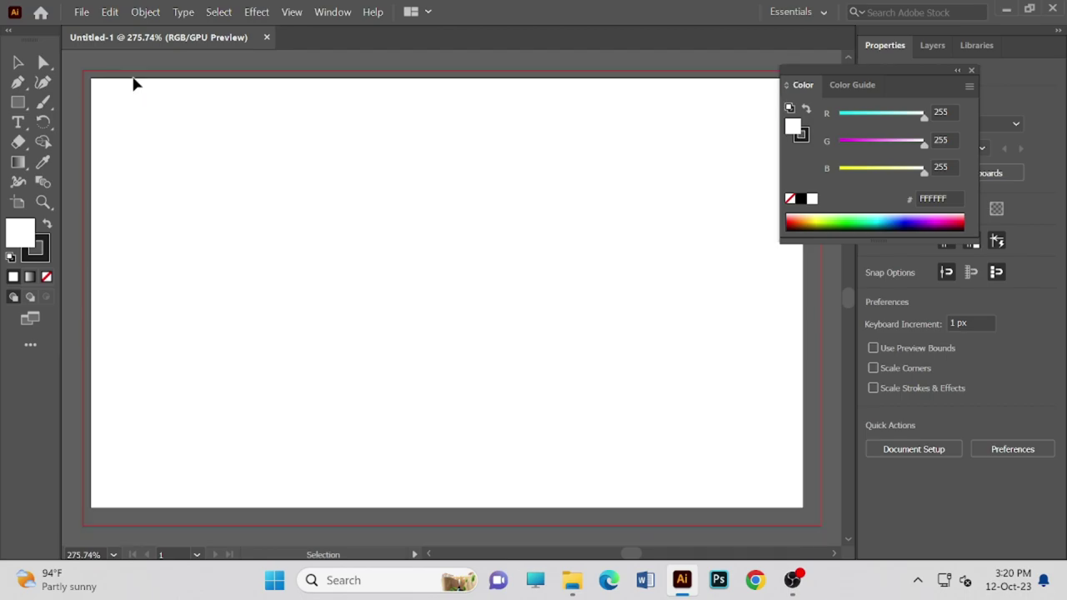
scroll(195, 155, down, 4)
scroll(178, 336, up, 3)
scroll(223, 304, up, 2)
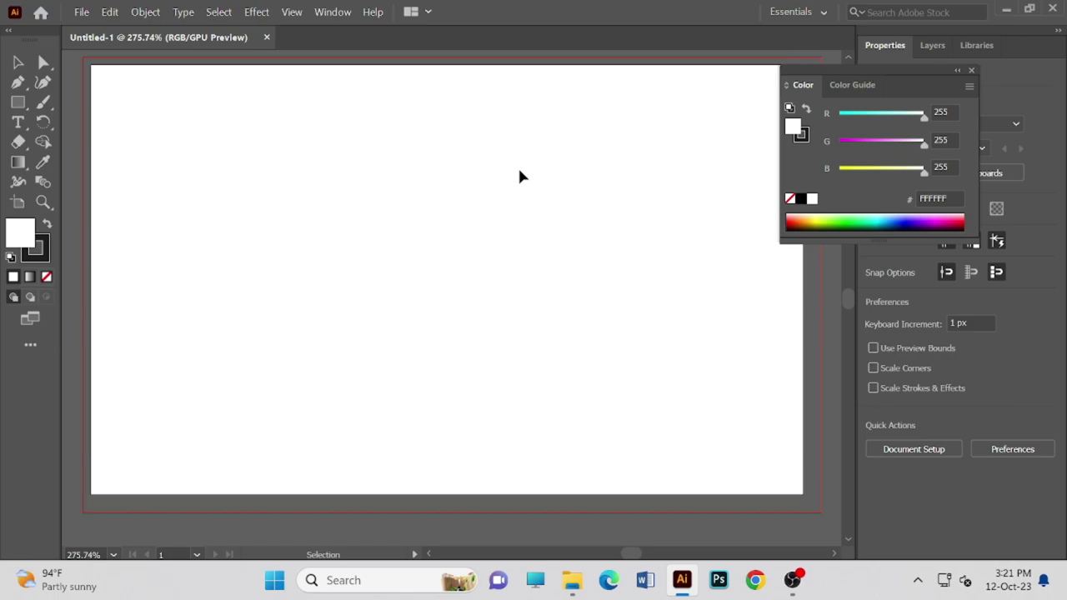
scroll(662, 196, down, 1)
scroll(644, 186, up, 2)
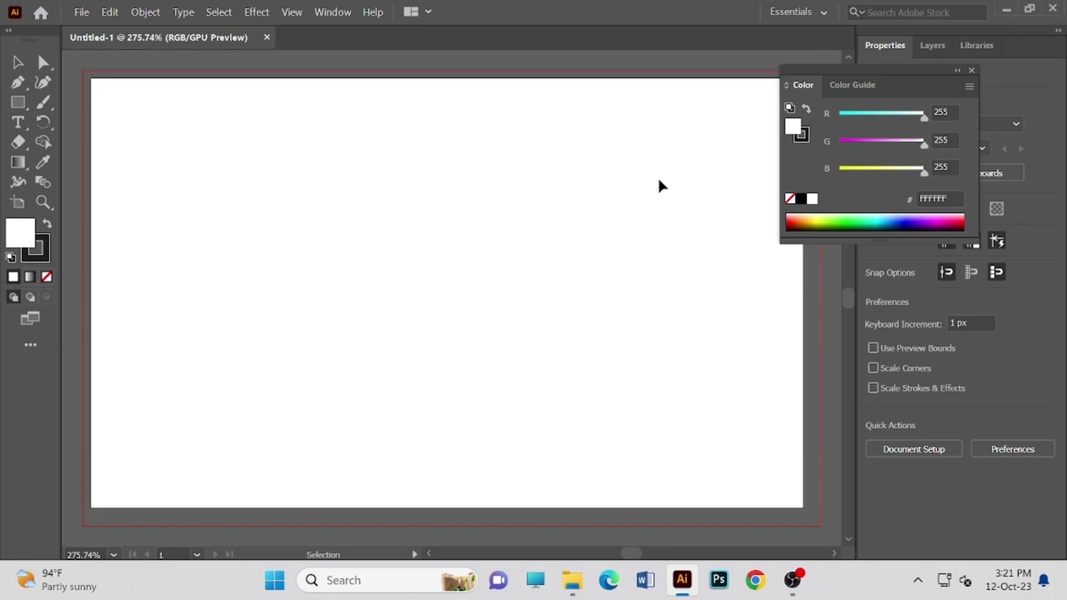
scroll(700, 185, up, 1)
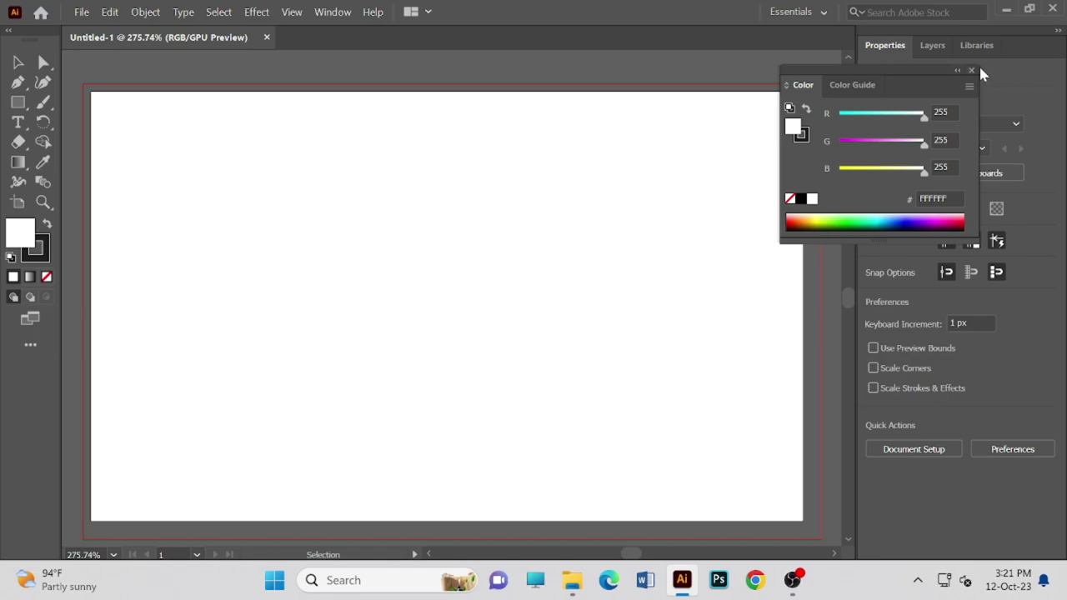
- Start another new document and re-edit its width value
click(76, 13)
click(119, 34)
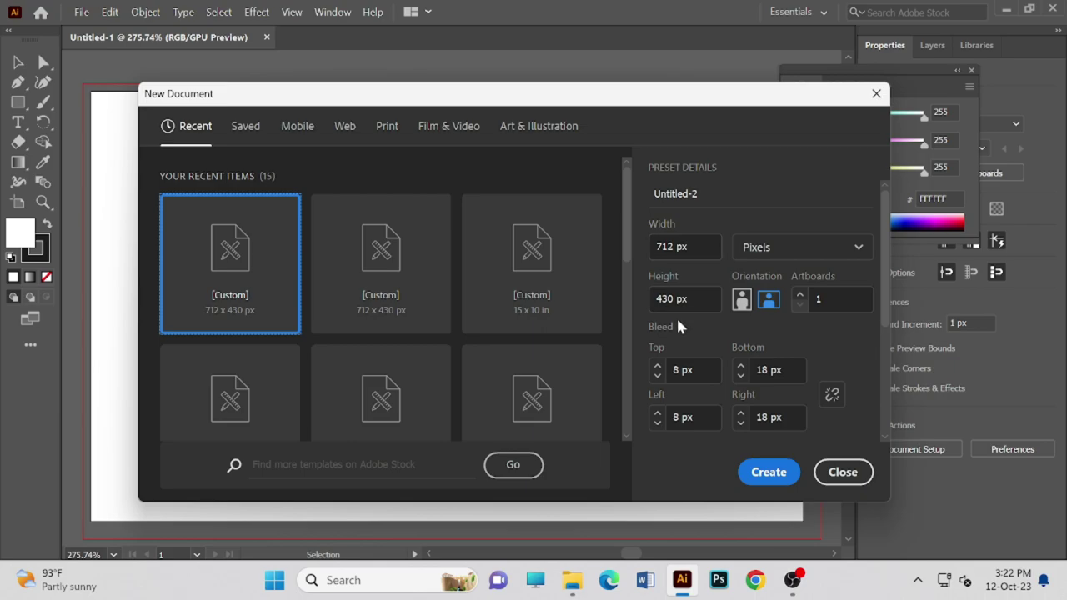
click(669, 245)
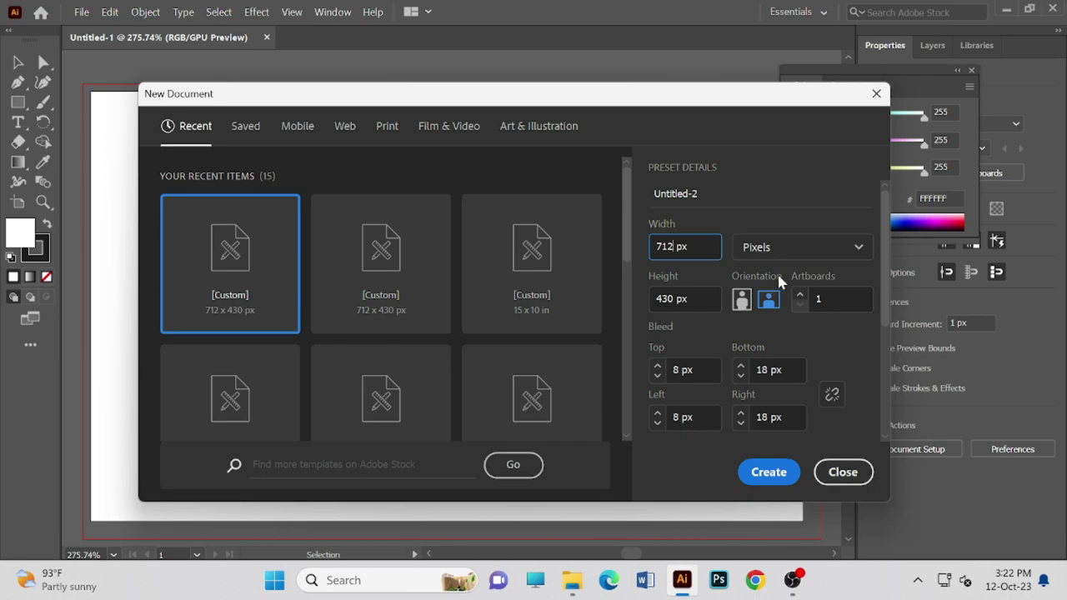
key(BackSpace)
key(BackSpace)
text(20)
- Raise the top and left bleed from 8 px to 9 px
scroll(778, 337, down, 2)
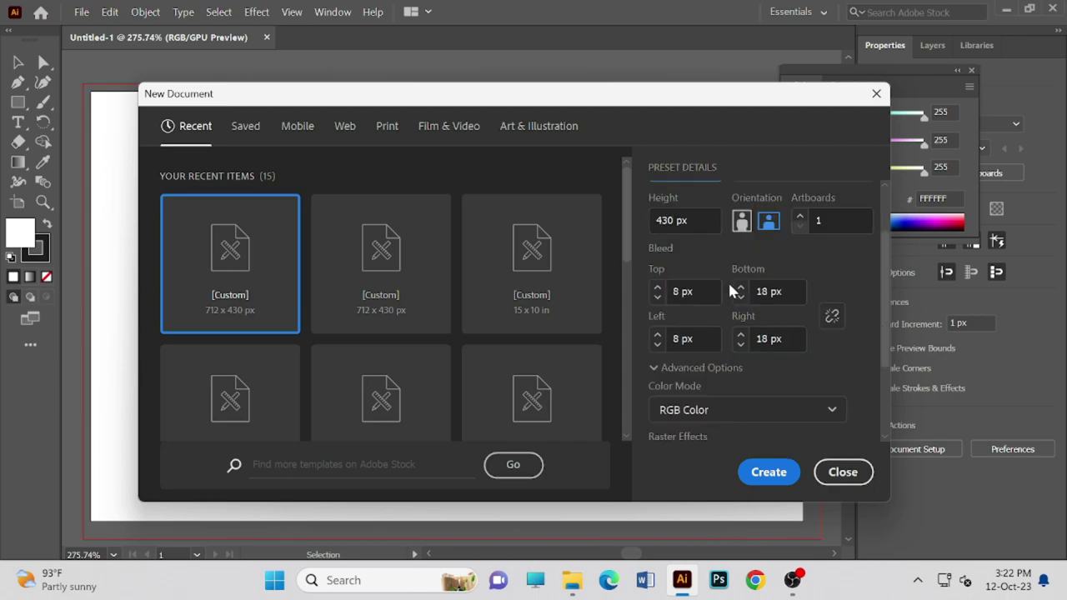
scroll(820, 242, up, 2)
scroll(785, 248, down, 4)
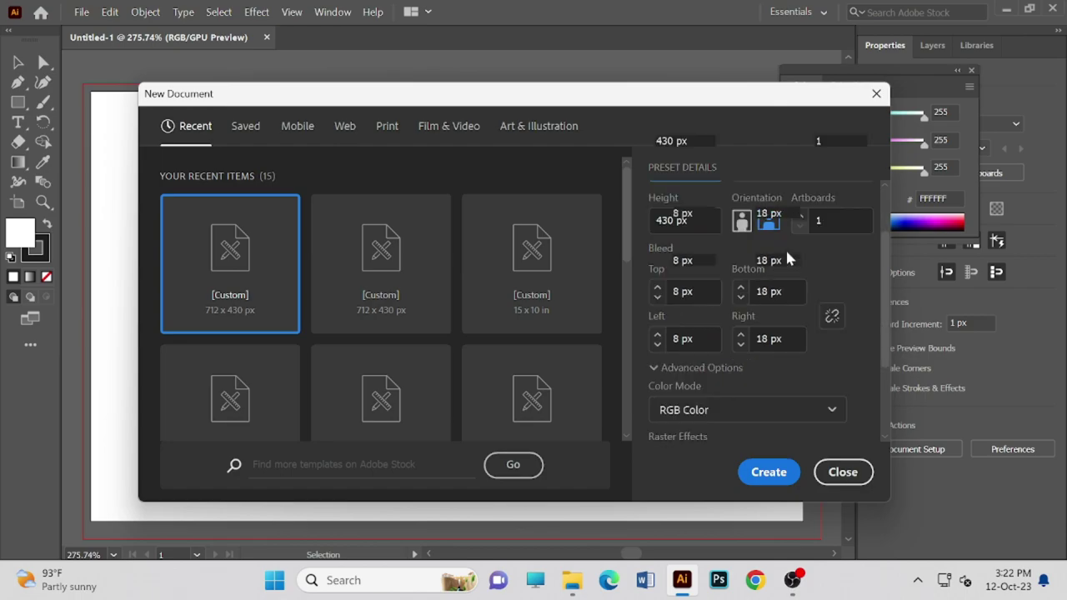
scroll(788, 249, up, 3)
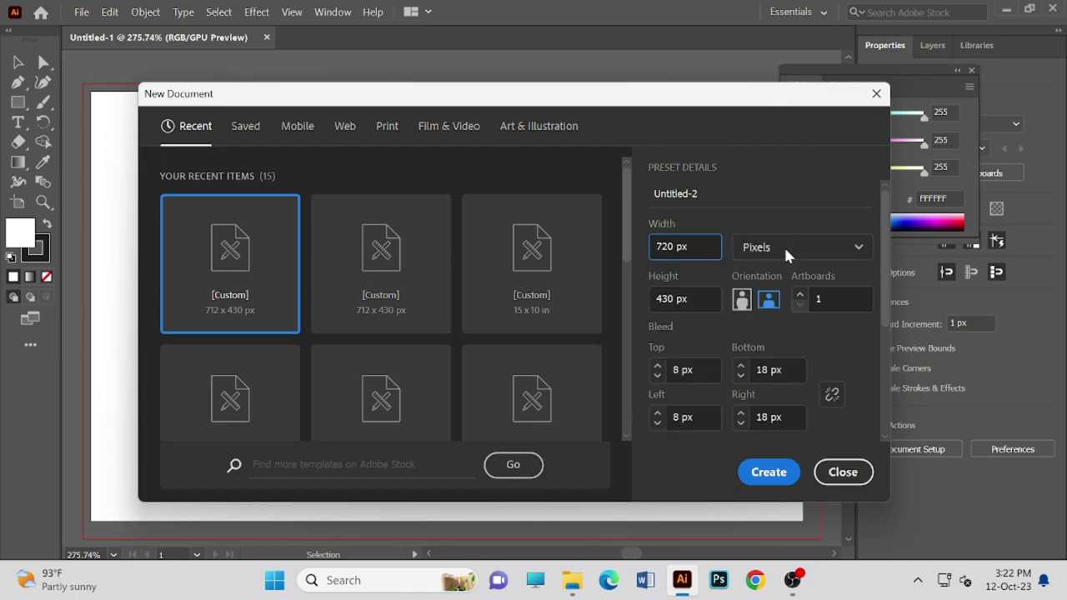
scroll(750, 334, down, 2)
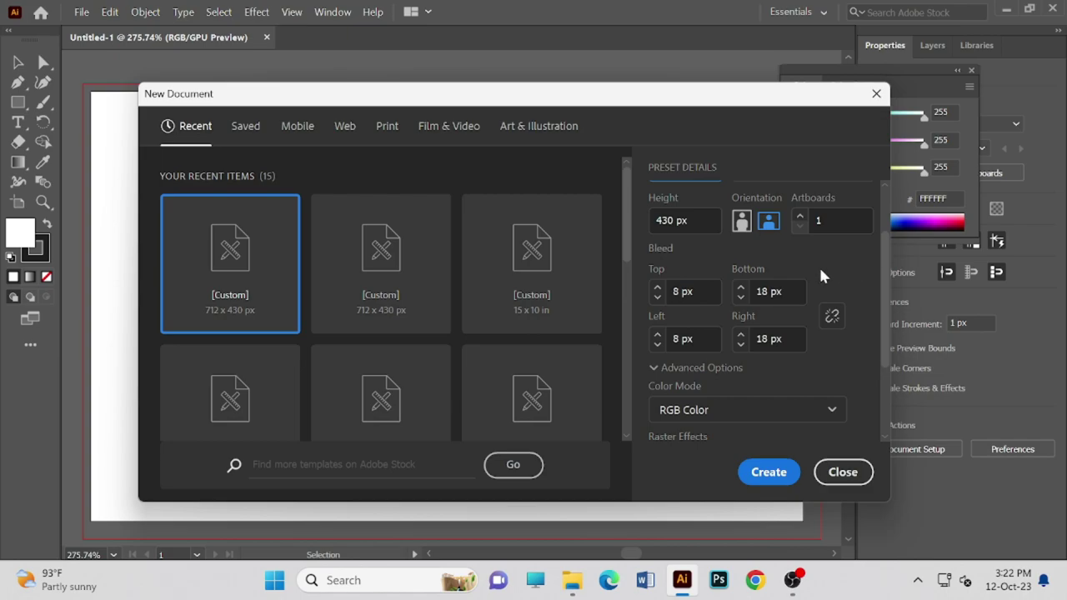
click(656, 287)
click(657, 334)
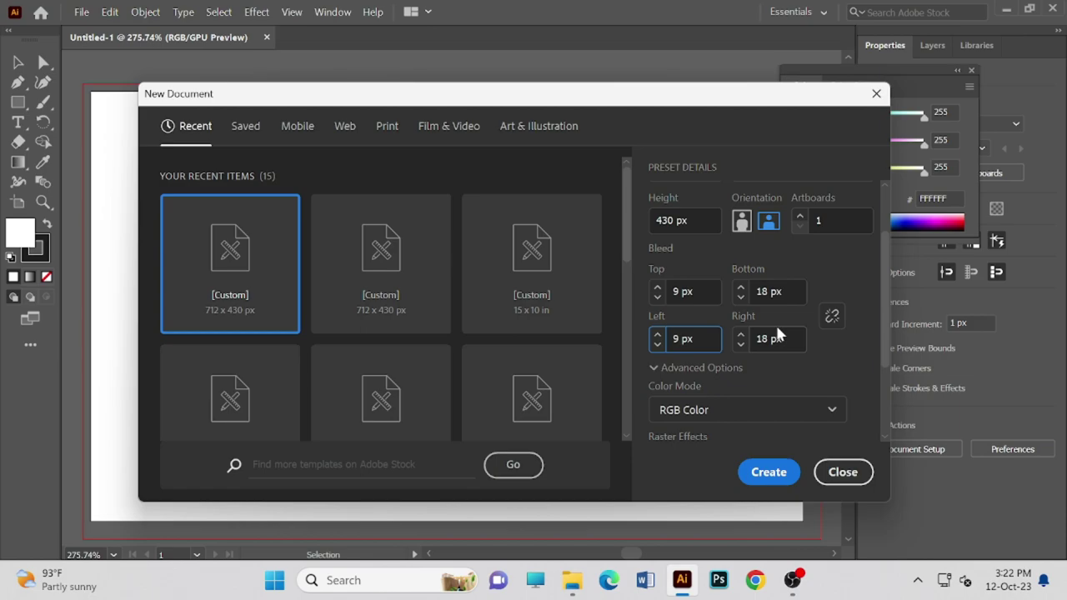
- Set the top and left bleed values to 0 px
scroll(777, 334, down, 1)
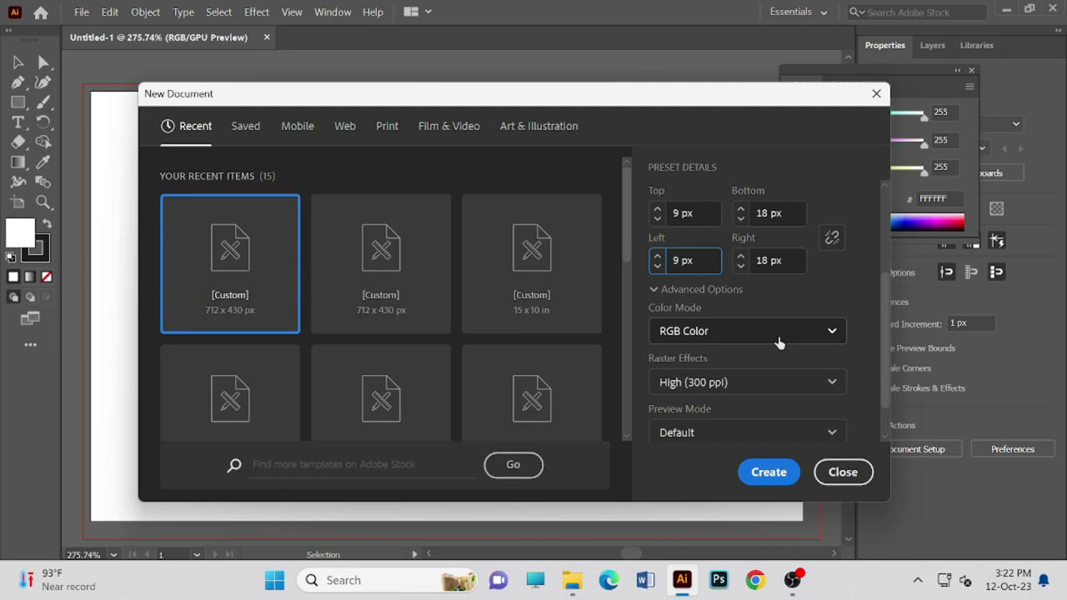
scroll(778, 342, down, 1)
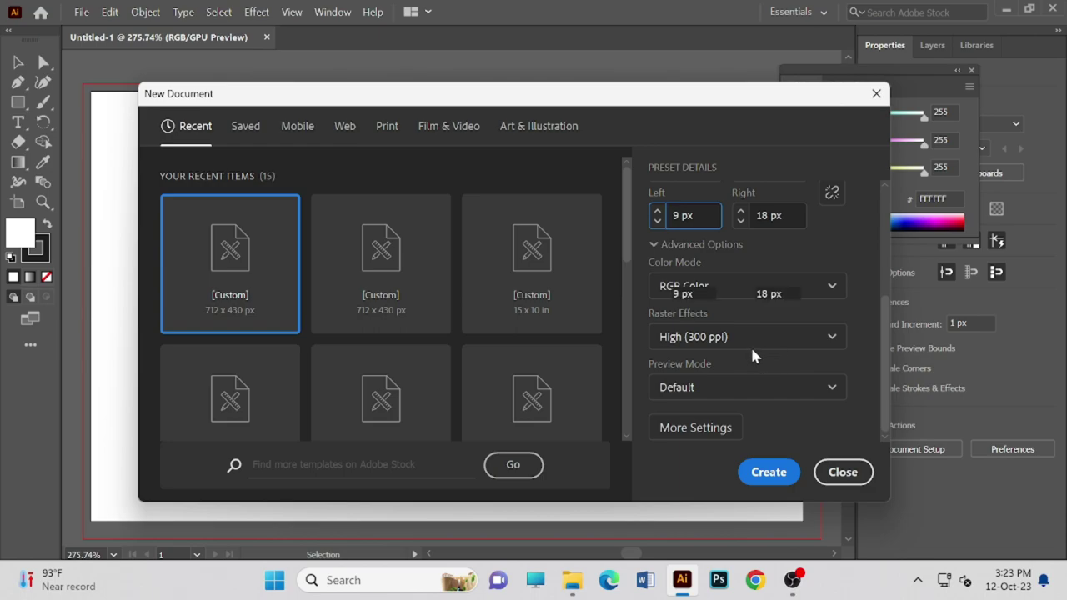
scroll(750, 345, up, 3)
scroll(750, 345, down, 2)
scroll(750, 346, down, 2)
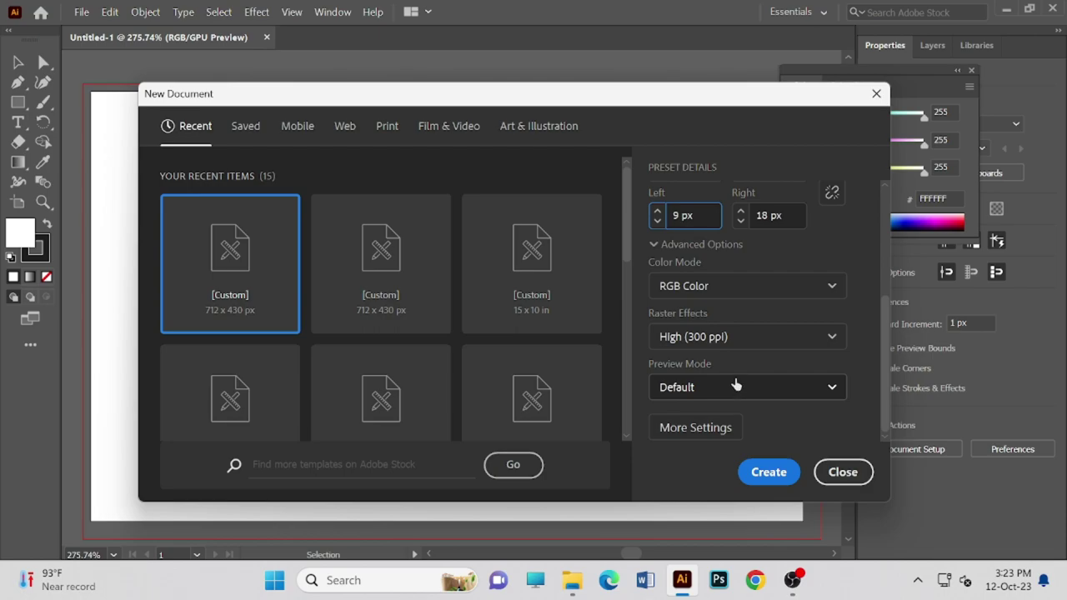
scroll(735, 382, up, 2)
click(678, 246)
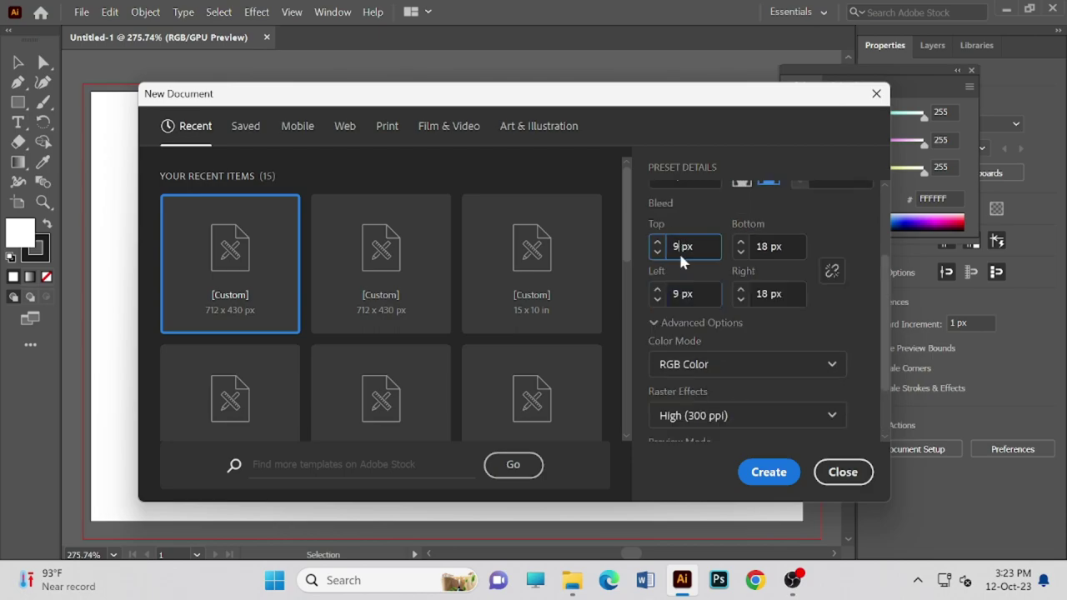
key(BackSpace)
text(0)
double_click(677, 295)
key(BackSpace)
text(0)
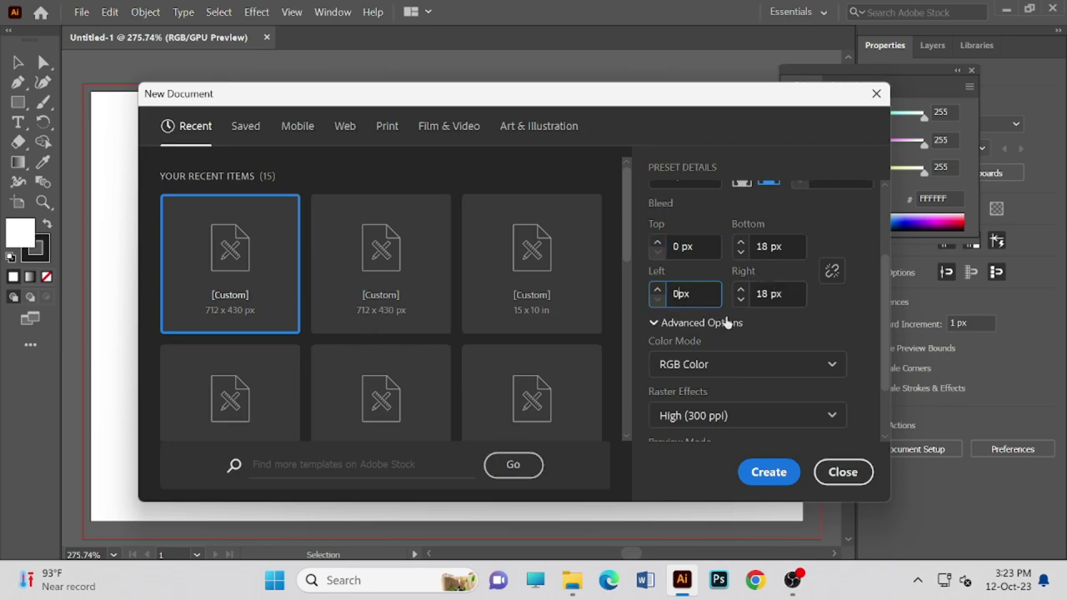
- Change the 18 px right and bottom bleeds to 0 px and create the document
click(773, 293)
key(BackSpace)
key(BackSpace)
key(BackSpace)
text(0)
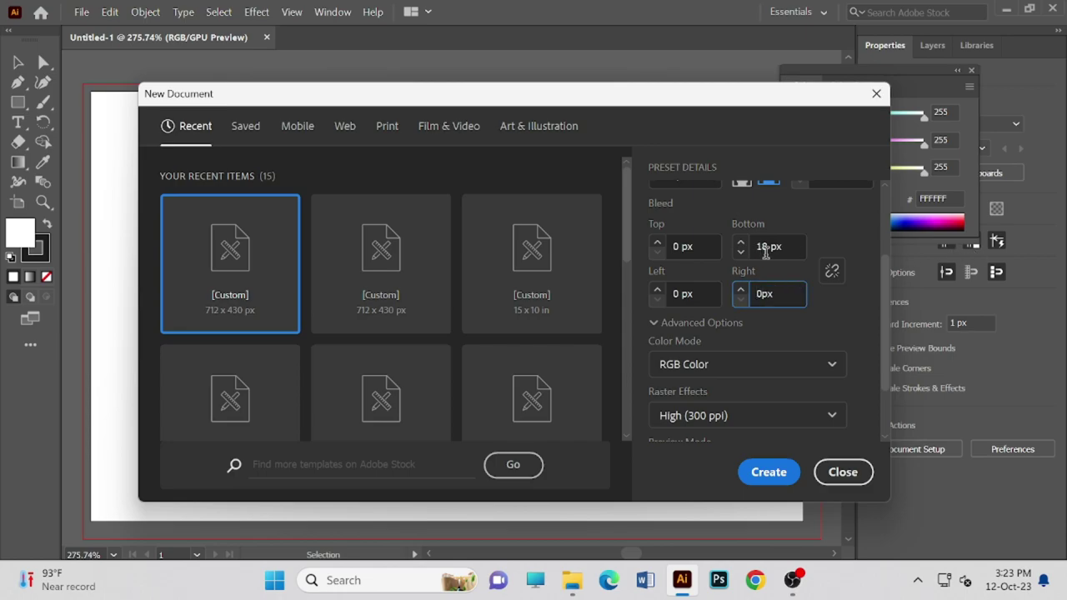
click(773, 246)
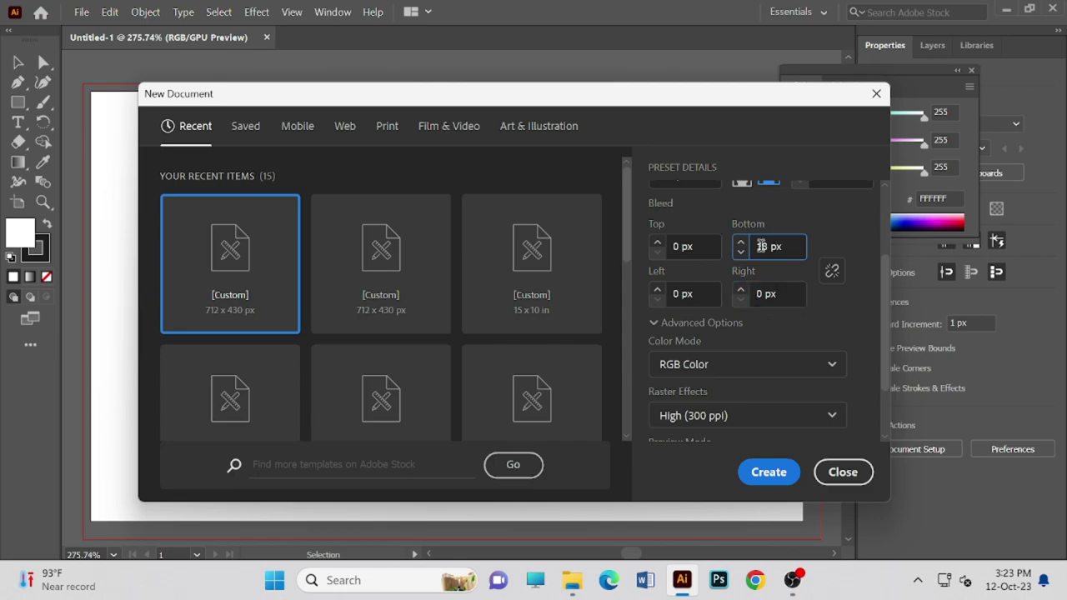
key(BackSpace)
key(BackSpace)
key(BackSpace)
text(0)
scroll(800, 300, down, 2)
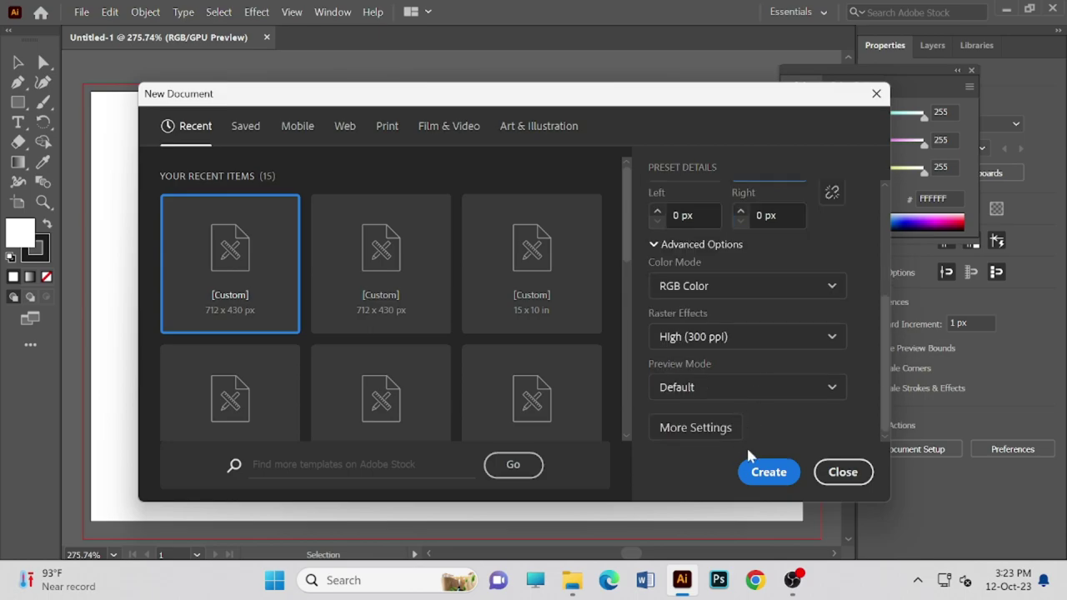
click(767, 471)
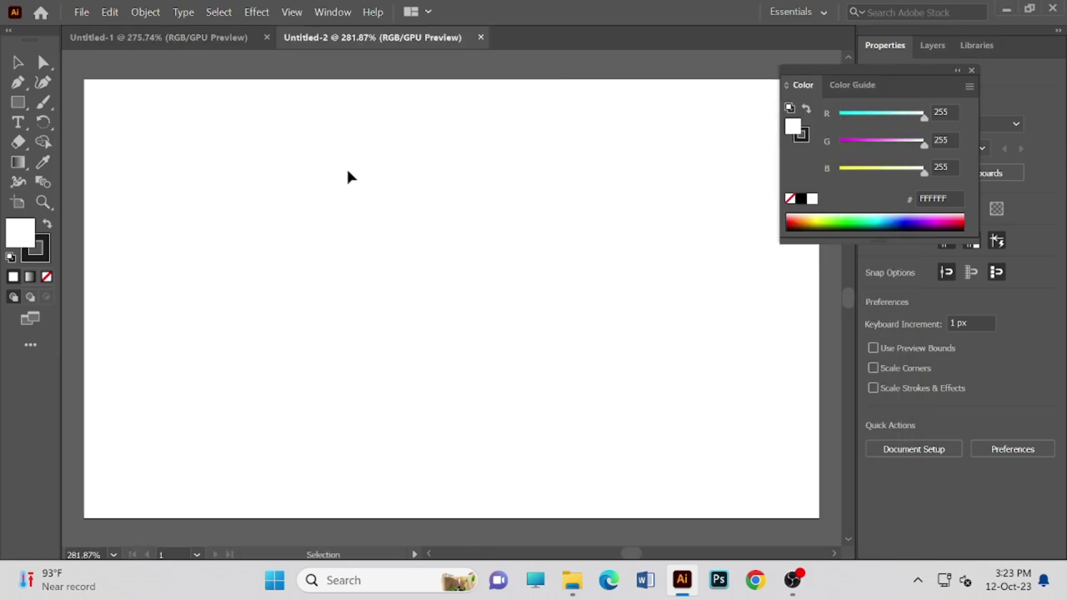
- Draw a trial rectangle with the Rectangle tool, narrow it, then delete it
scroll(217, 198, up, 2)
scroll(221, 196, down, 2)
scroll(225, 195, up, 2)
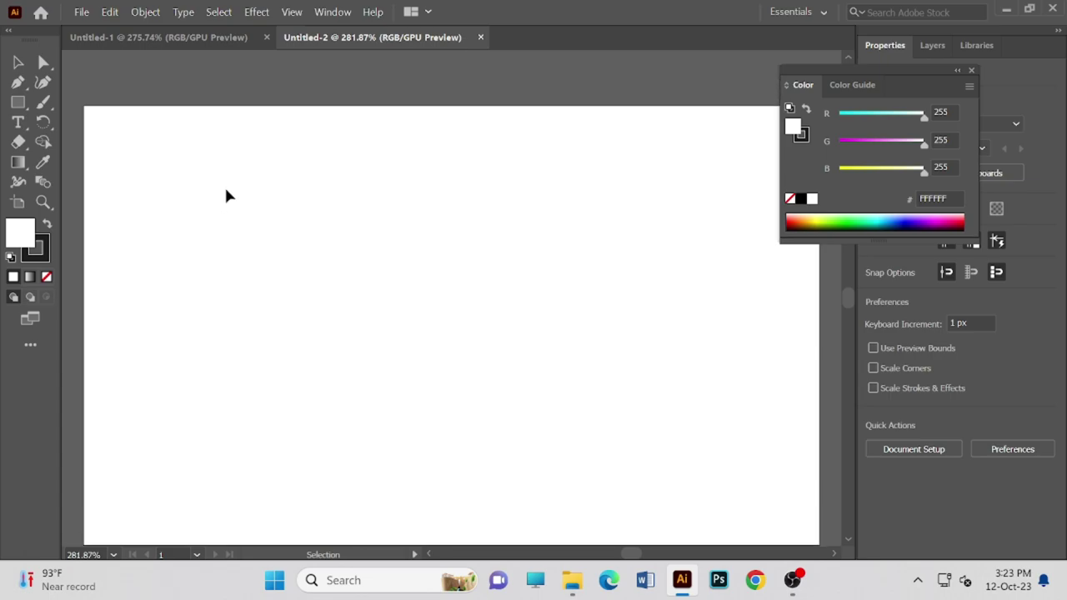
scroll(229, 196, down, 1)
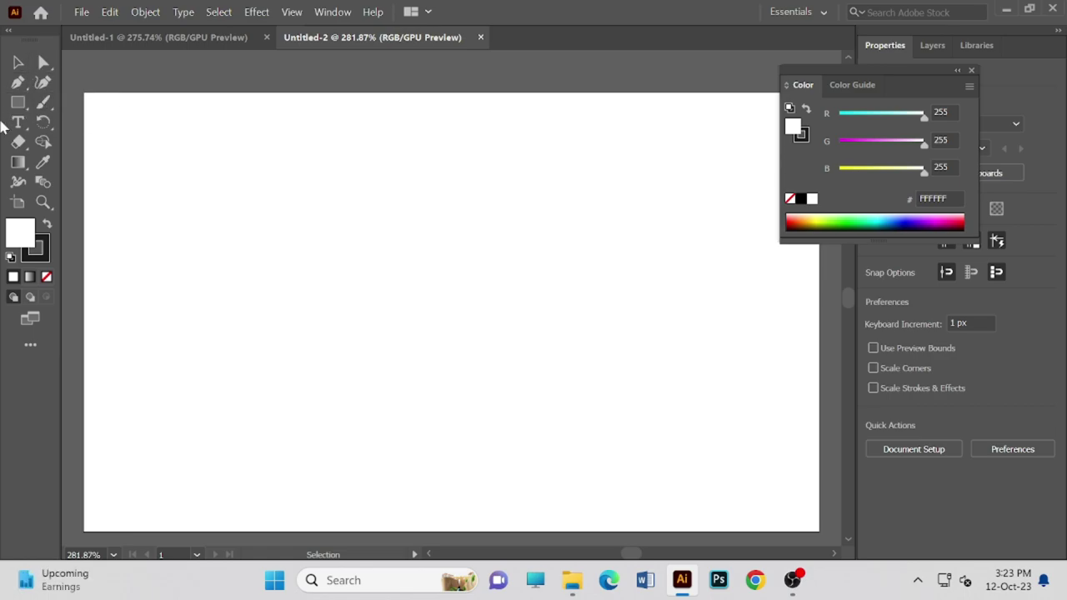
click(17, 105)
drag(197, 182, 459, 350)
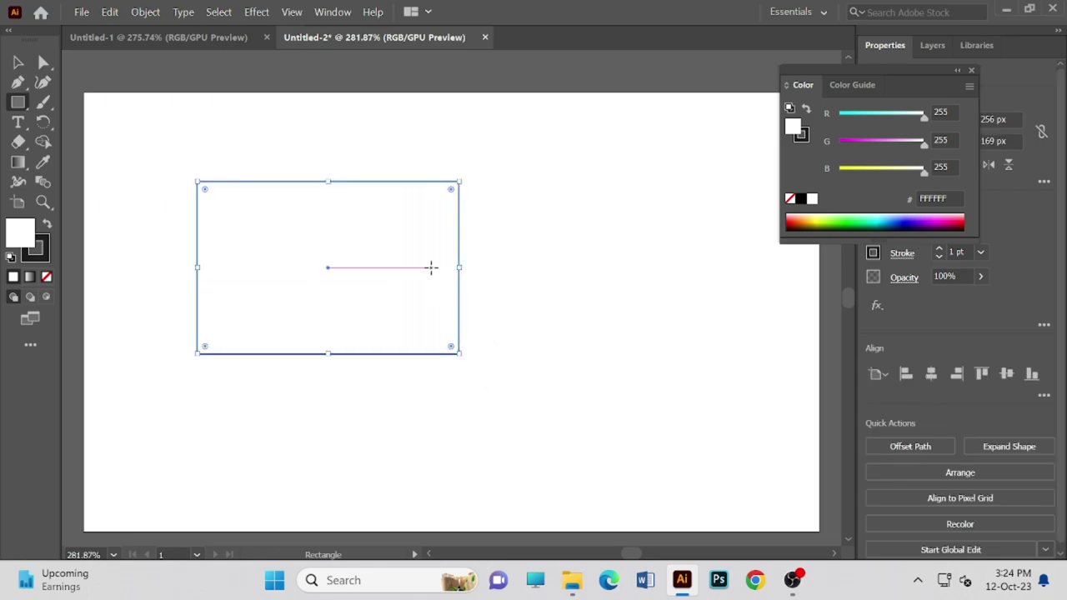
drag(457, 268, 441, 269)
key(Delete)
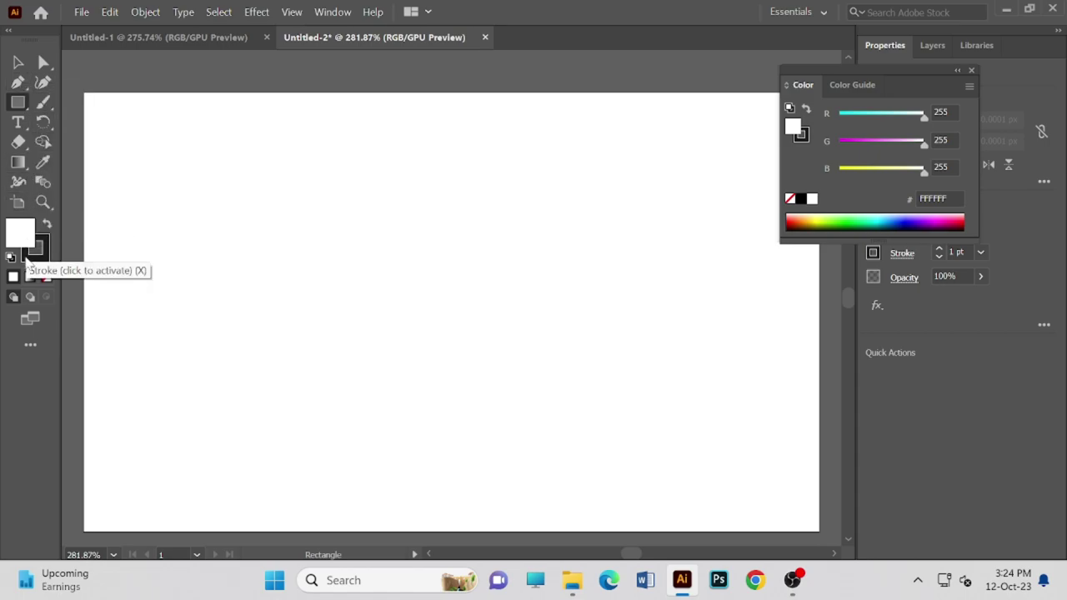
- Add an exact 712 × 430 px rectangle through the Rectangle dialog
click(25, 345)
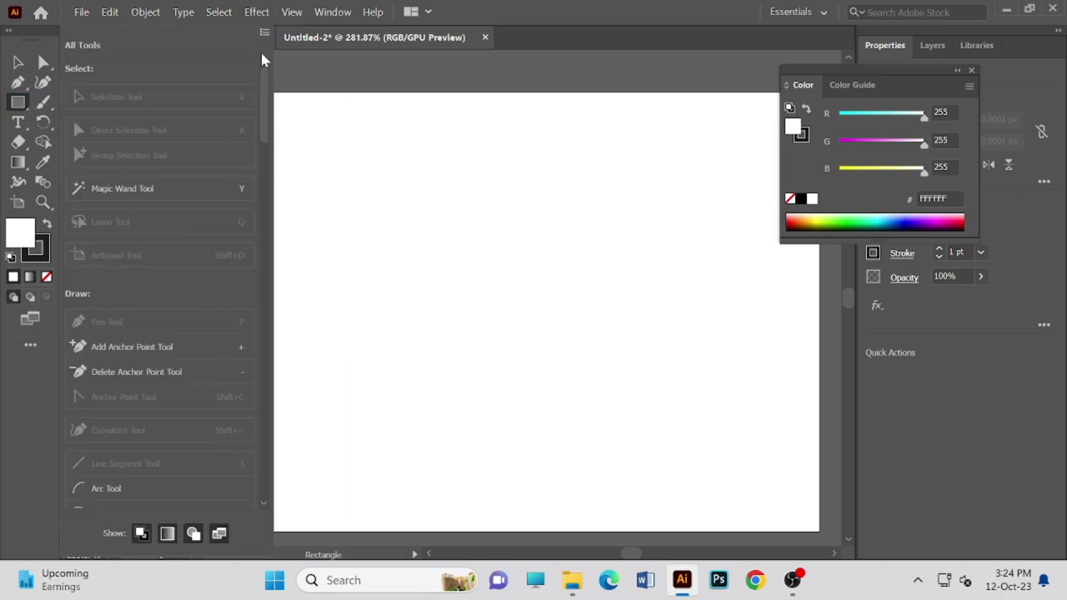
click(8, 40)
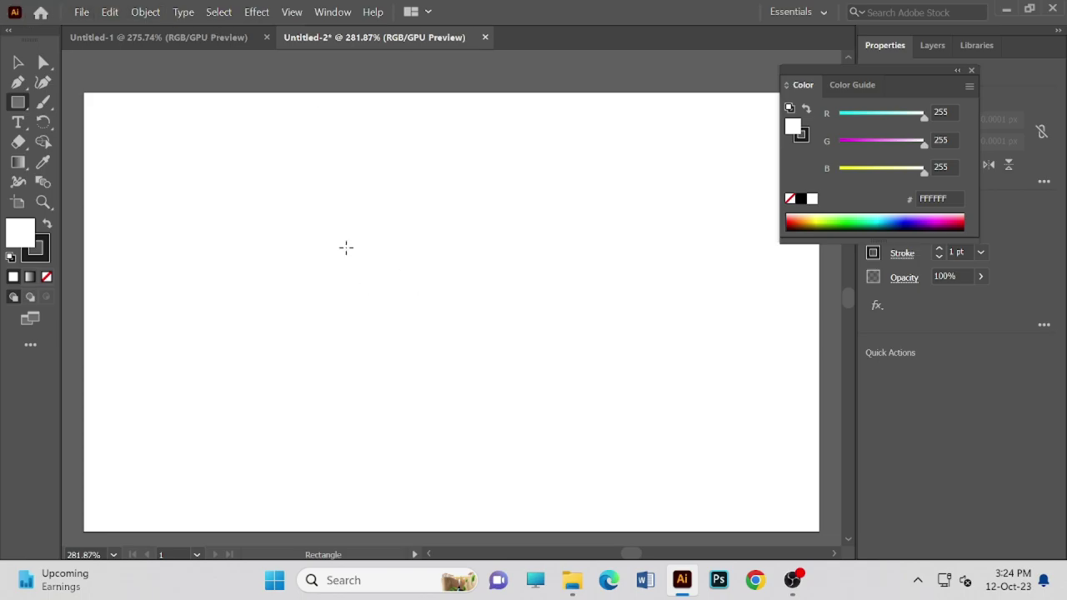
click(218, 203)
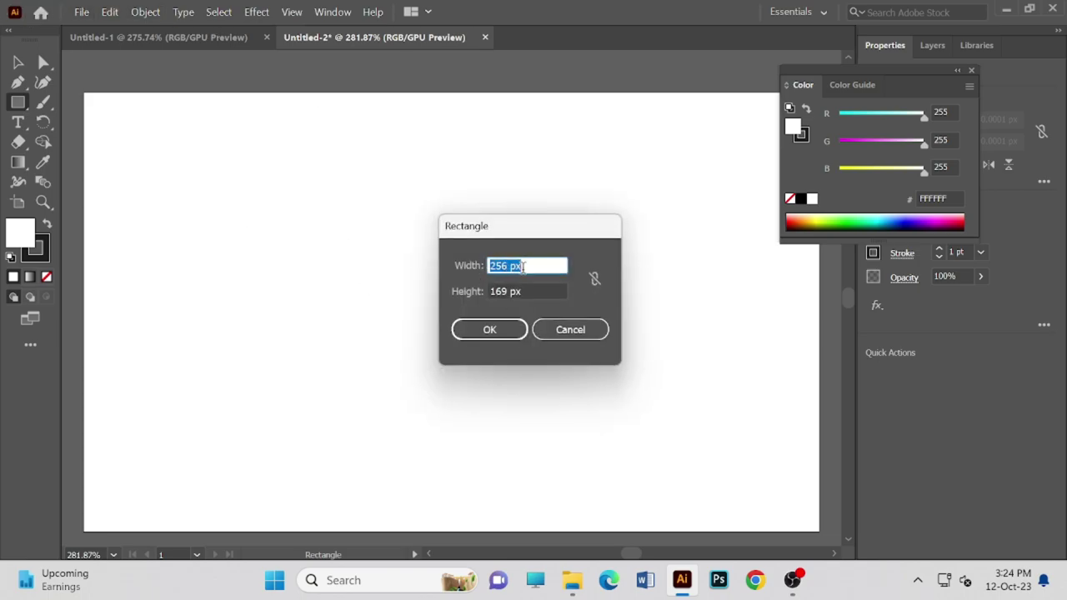
double_click(509, 265)
key(BackSpace)
text(712)
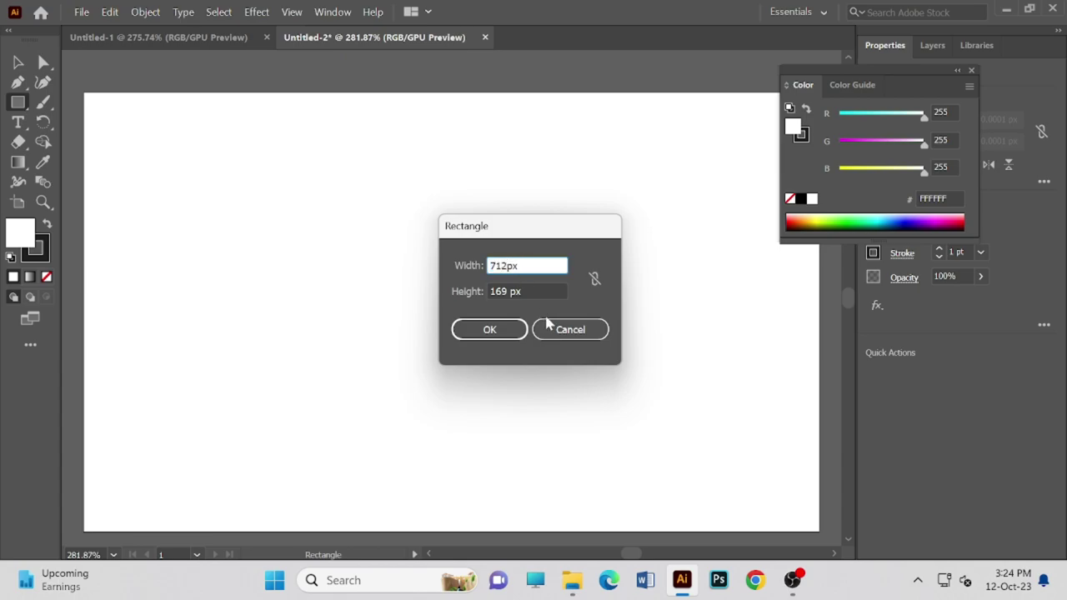
click(510, 292)
key(BackSpace)
key(BackSpace)
key(BackSpace)
key(BackSpace)
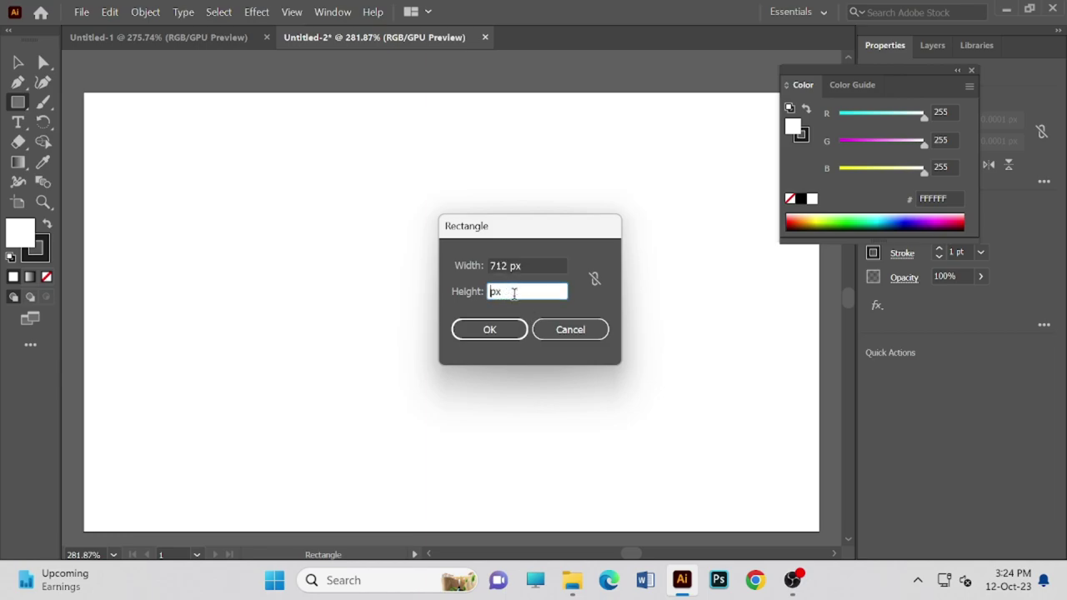
text(430)
click(510, 328)
- Drag out a small inner box, a thin top-edge strip and a 2 × 2 px square
drag(515, 324, 450, 291)
drag(546, 198, 506, 203)
drag(235, 216, 230, 211)
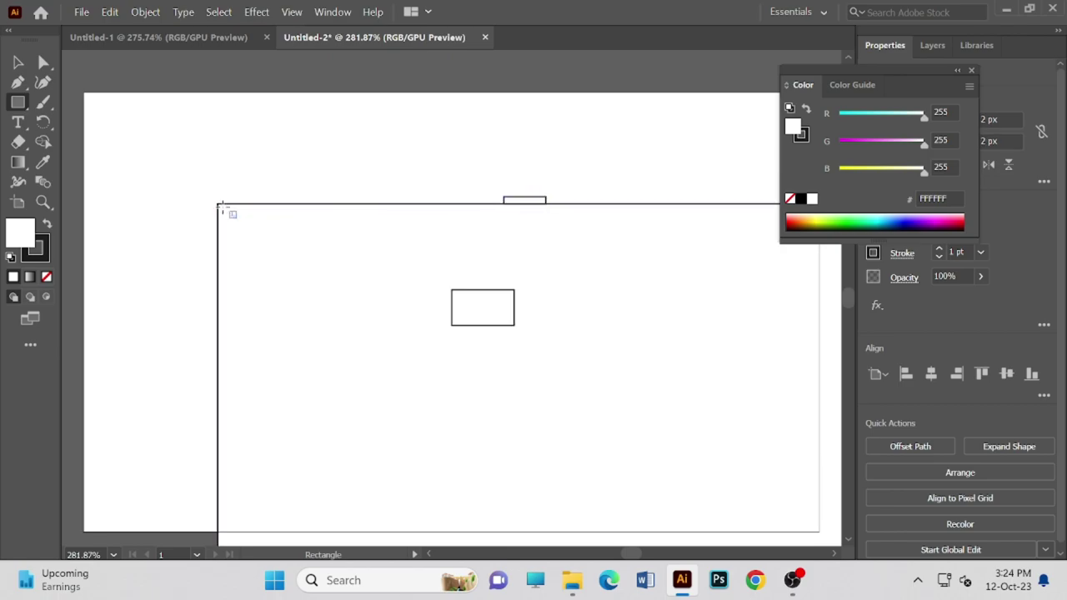
- Open and cancel the Rectangle dialog several times, then collapse the colour panel
click(215, 202)
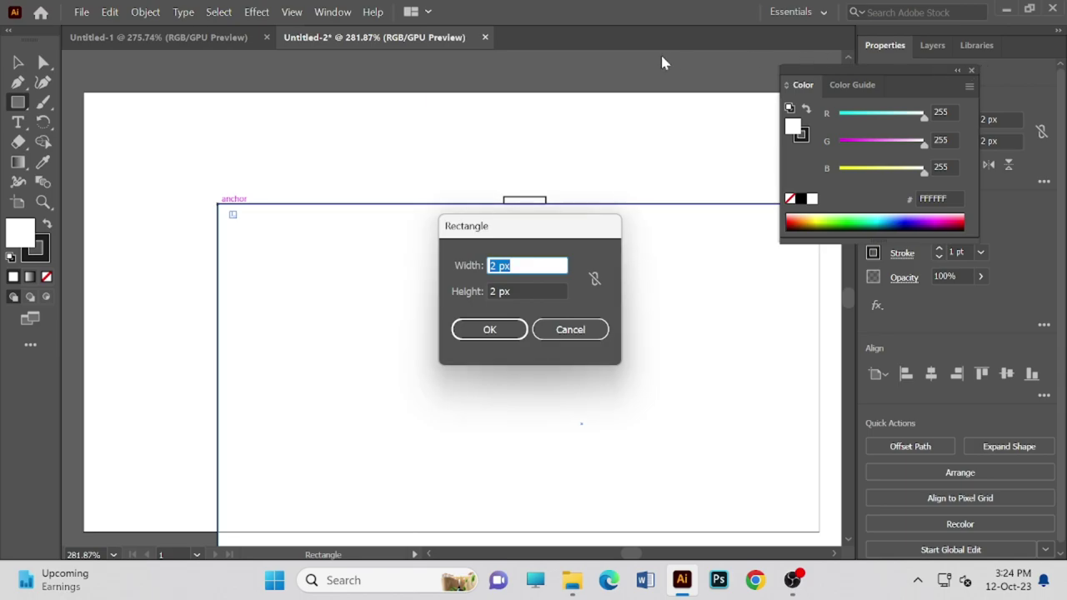
click(566, 330)
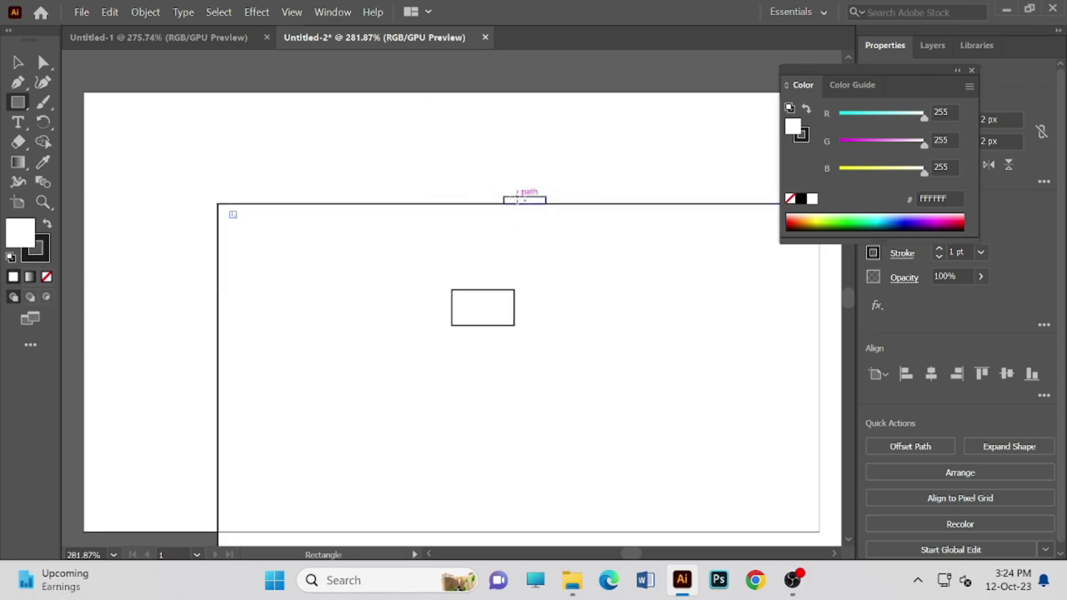
click(524, 202)
key(BackSpace)
click(543, 330)
click(490, 307)
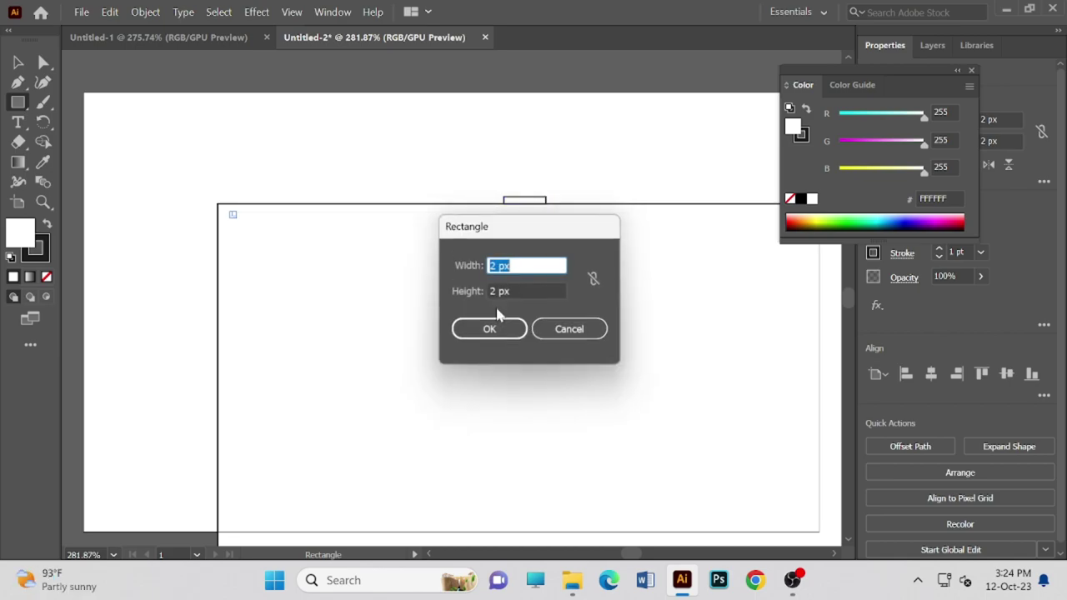
click(580, 330)
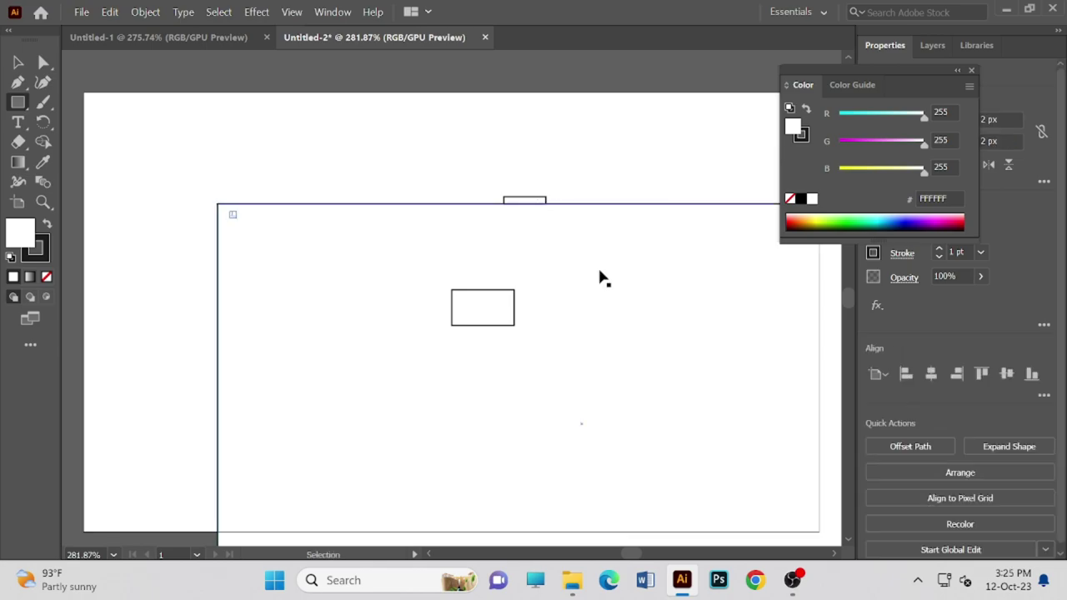
click(490, 326)
click(537, 332)
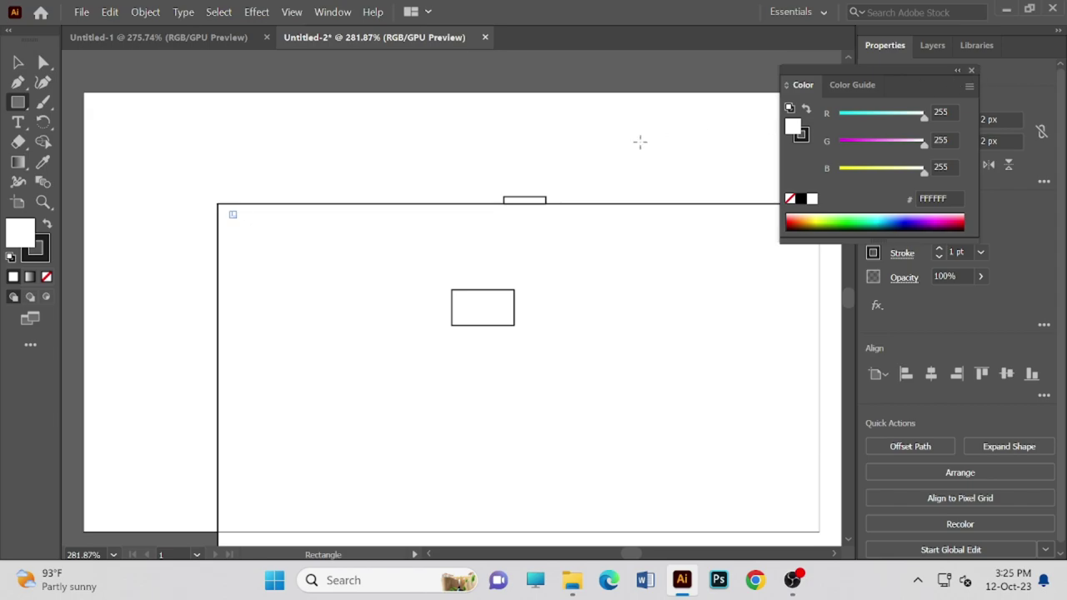
click(956, 70)
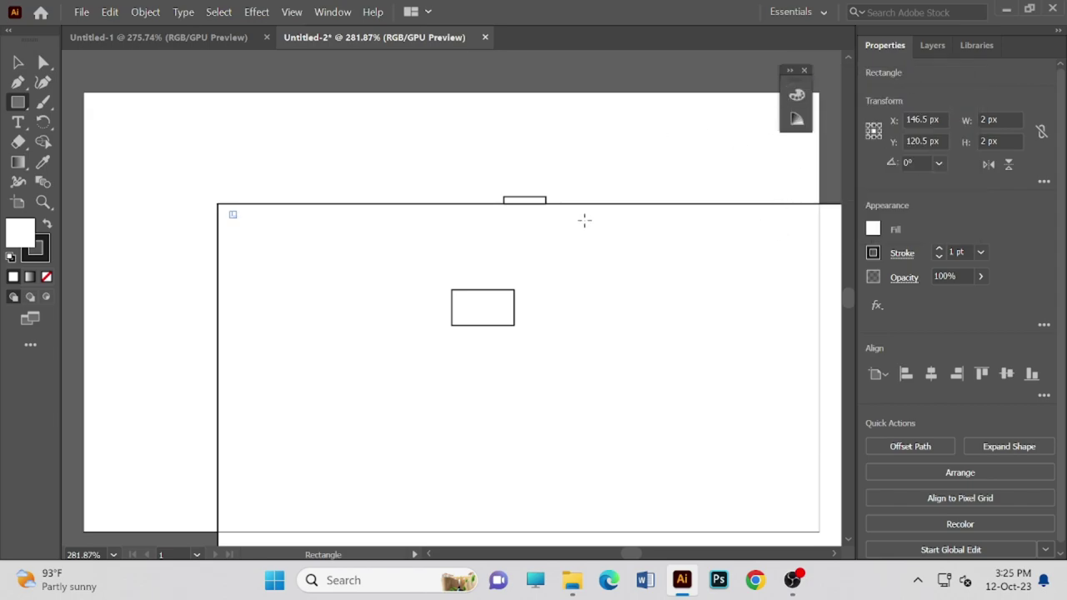
- Draw a narrow 5 × 18 px rectangle at the top edge and another near the top-left corner
mouse_move(489, 202)
mouse_down()
mouse_move(471, 193)
mouse_move(488, 223)
mouse_up()
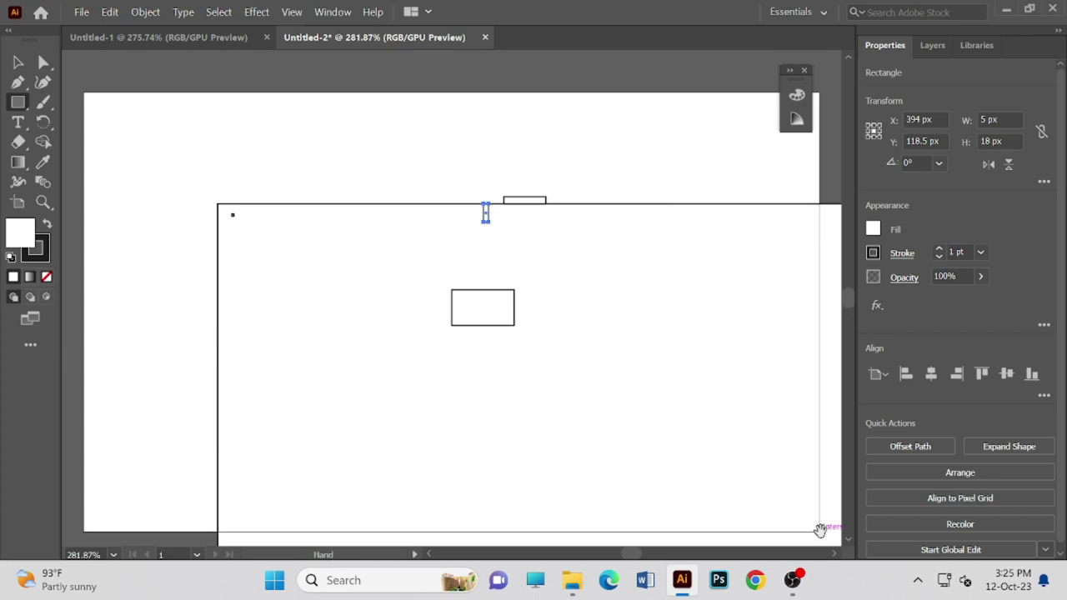
drag(821, 525, 787, 508)
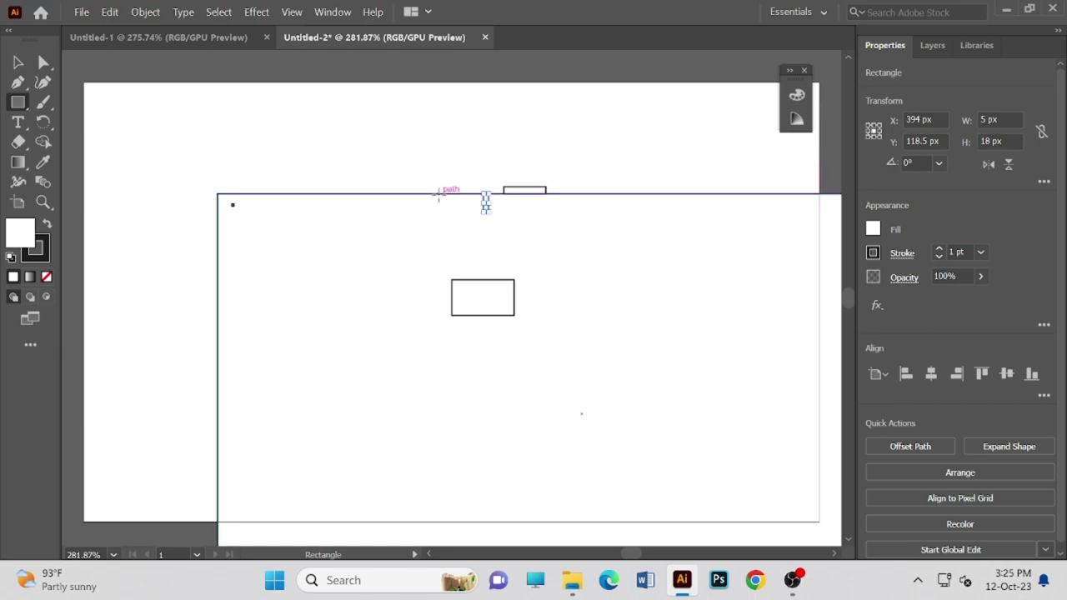
scroll(567, 300, down, 2)
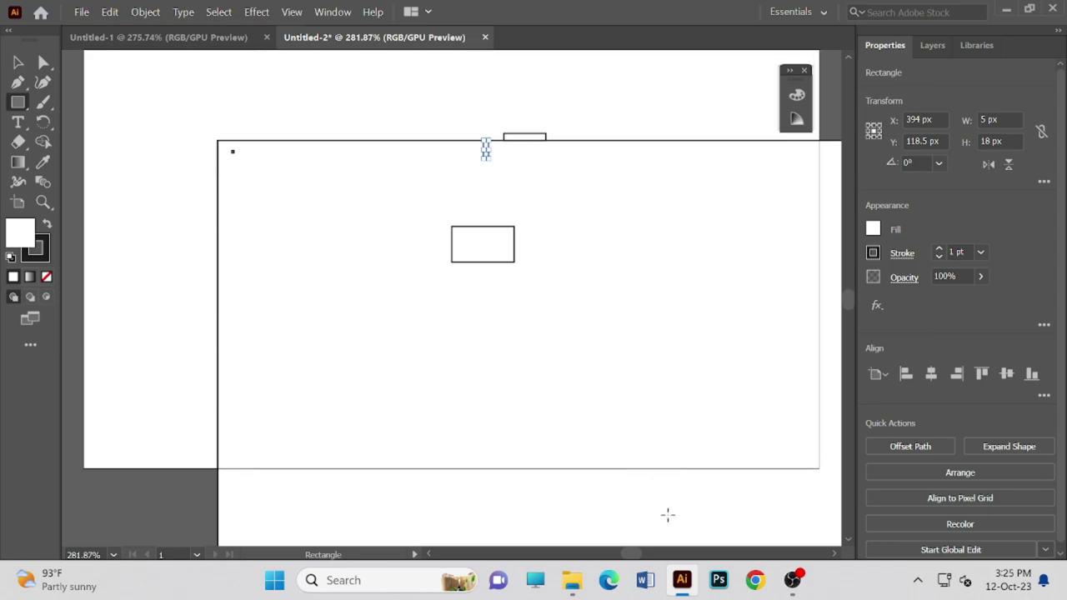
scroll(642, 504, down, 2)
drag(635, 528, 633, 567)
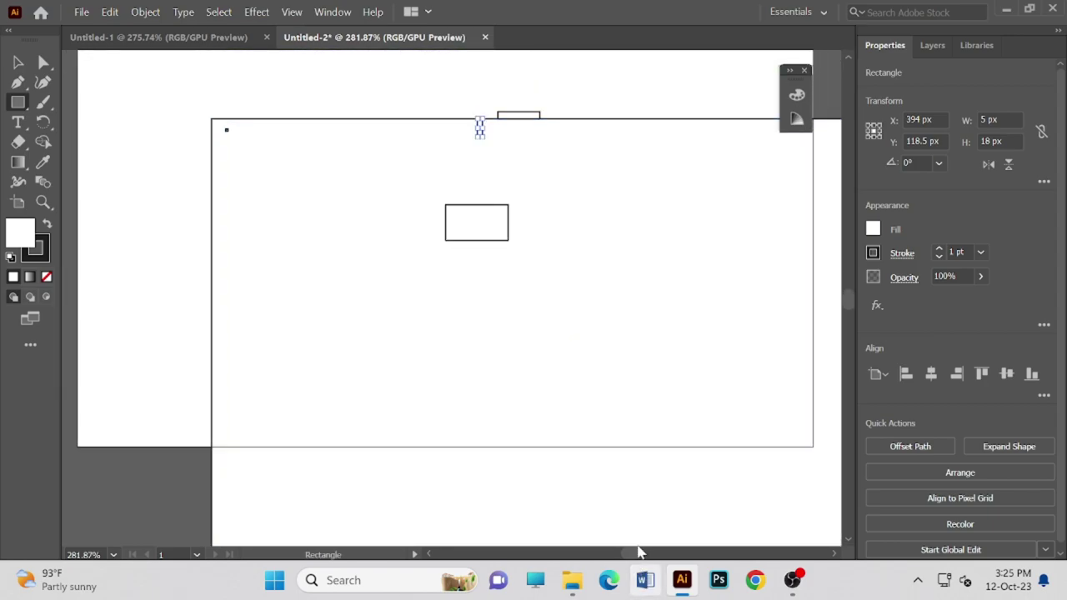
scroll(585, 504, up, 2)
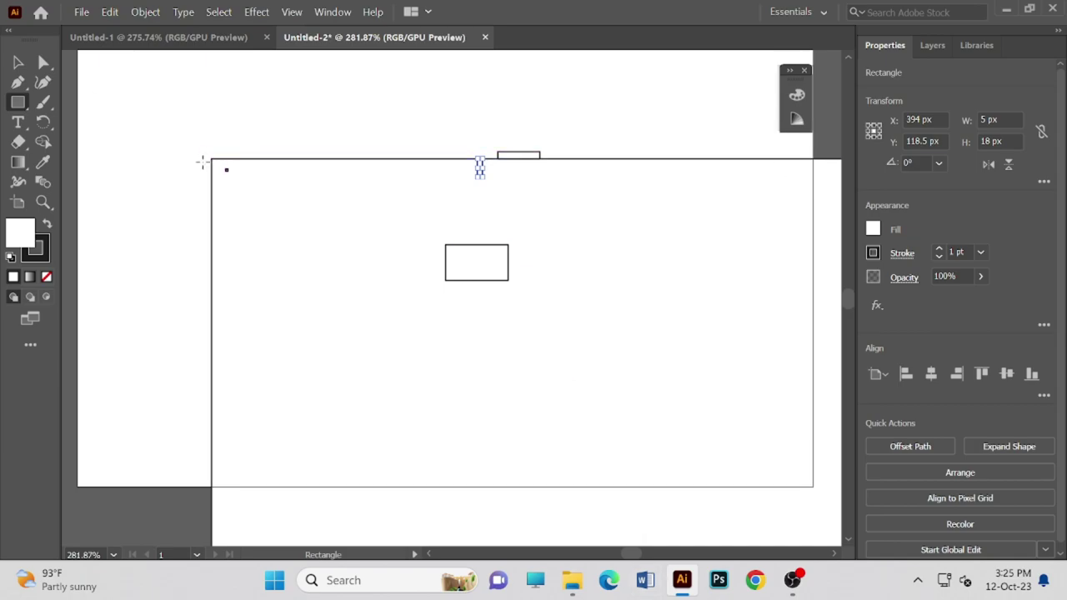
drag(211, 170, 108, 65)
scroll(176, 141, up, 1)
- Add a 101 × 95 px rectangle via the Rectangle dialog, plus a flat top-edge rectangle
click(184, 179)
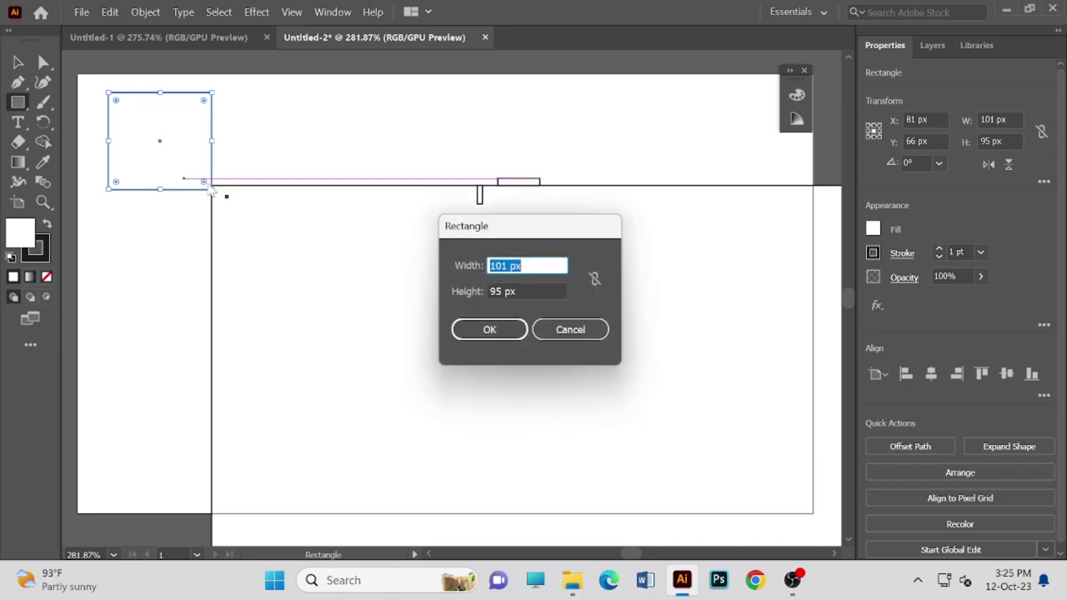
click(591, 338)
click(186, 155)
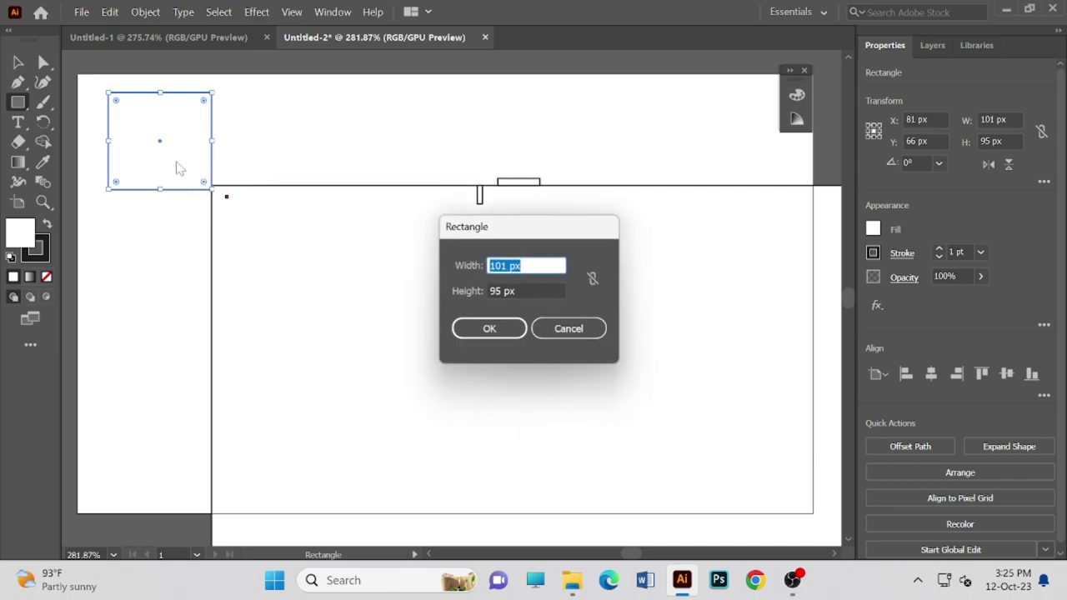
click(508, 333)
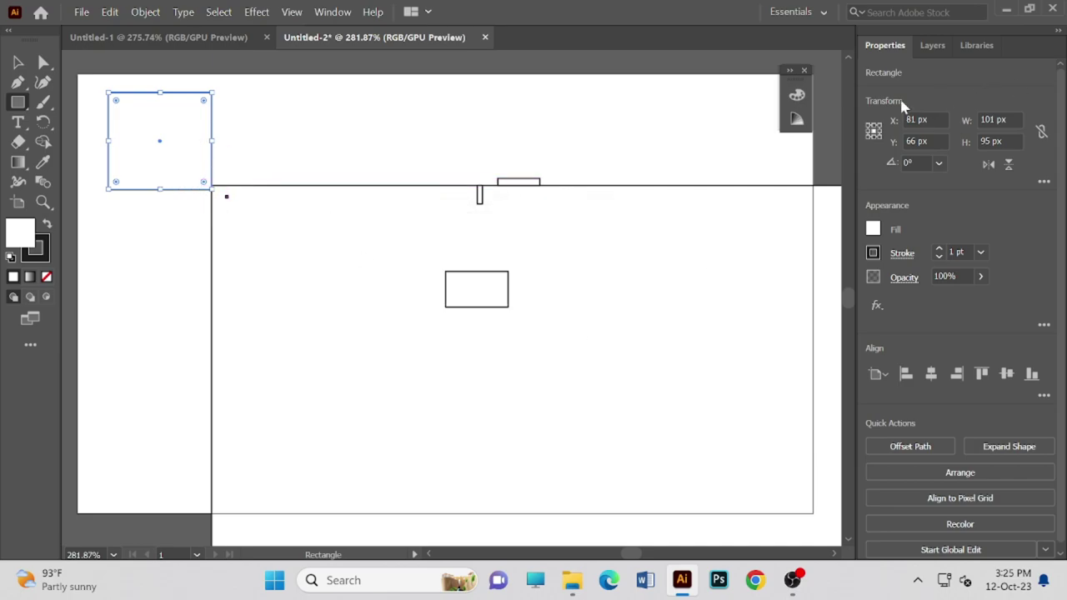
drag(680, 180, 649, 186)
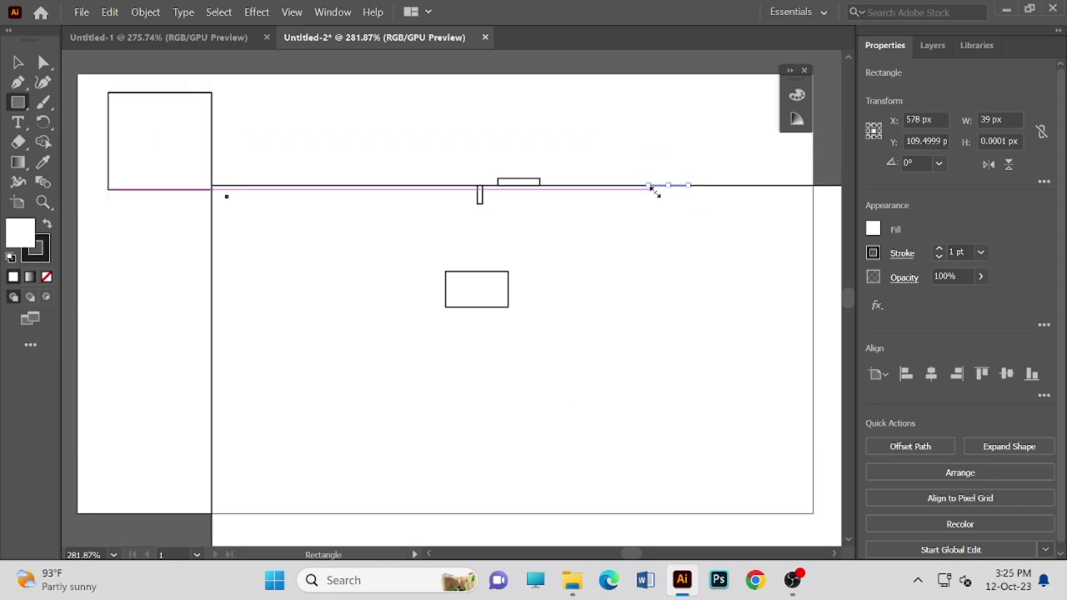
key(Delete)
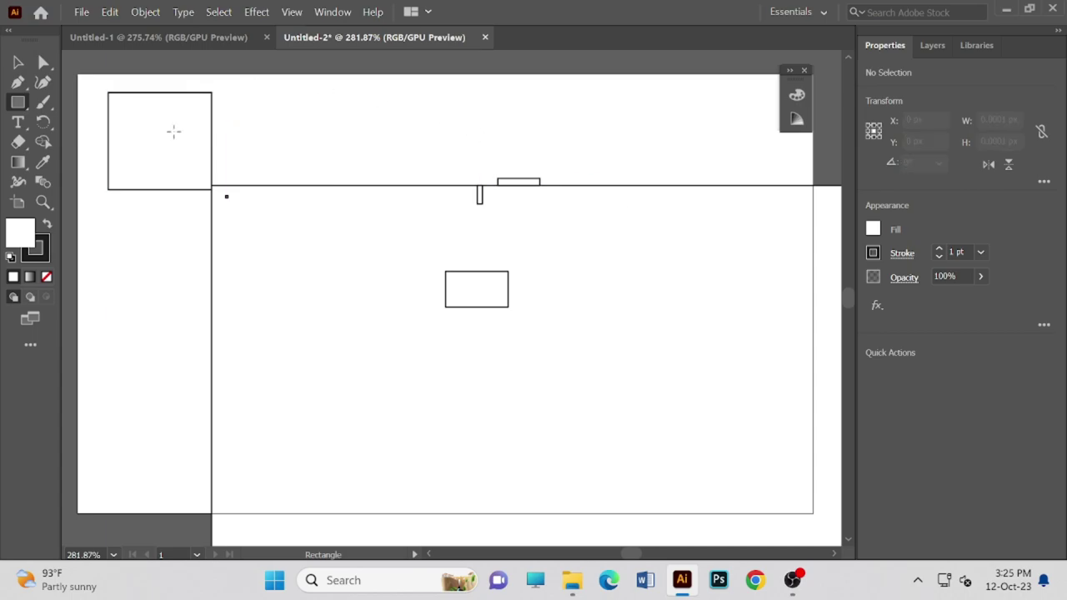
click(174, 131)
click(488, 329)
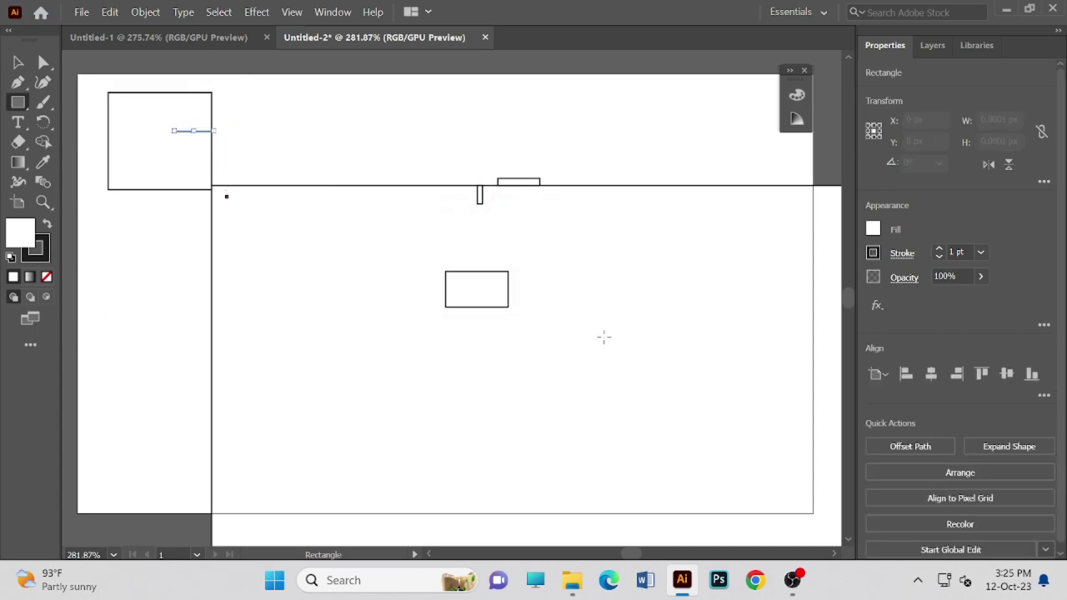
- Close Untitled-2 without saving and relaunch Illustrator
click(1054, 8)
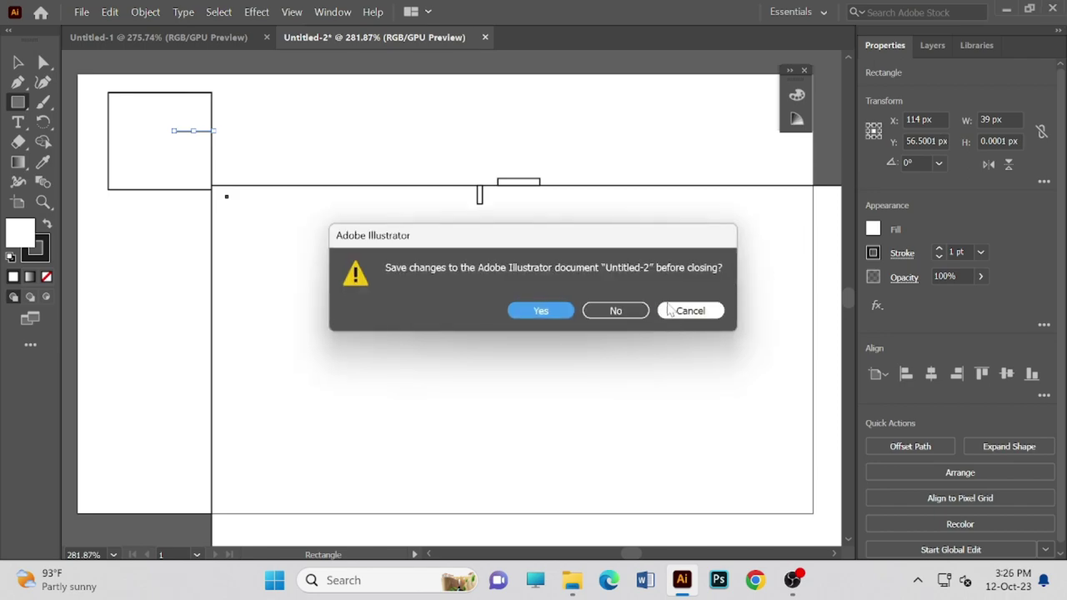
click(593, 311)
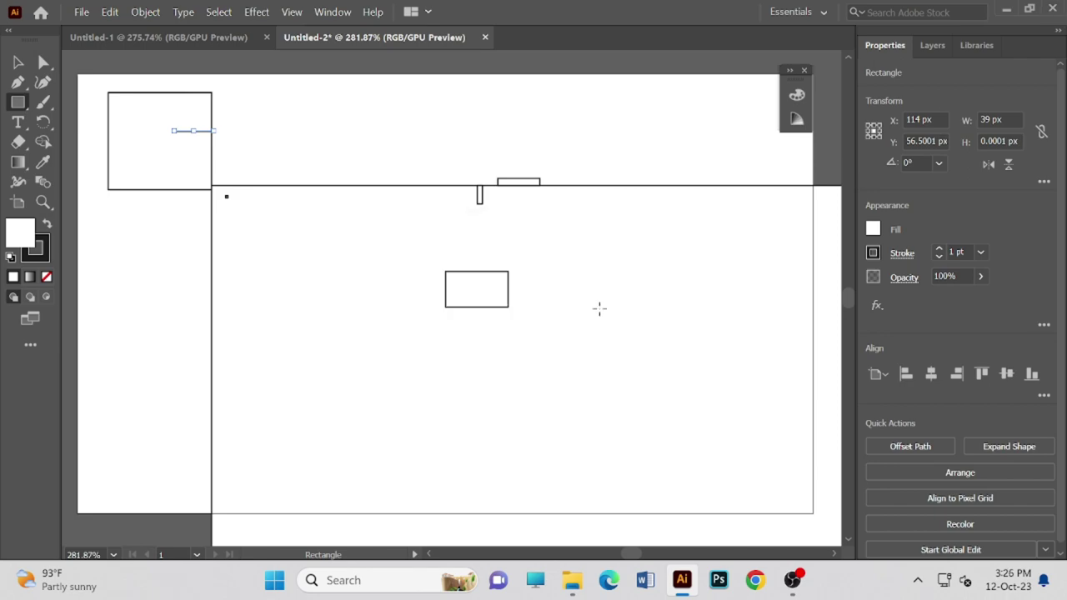
click(682, 580)
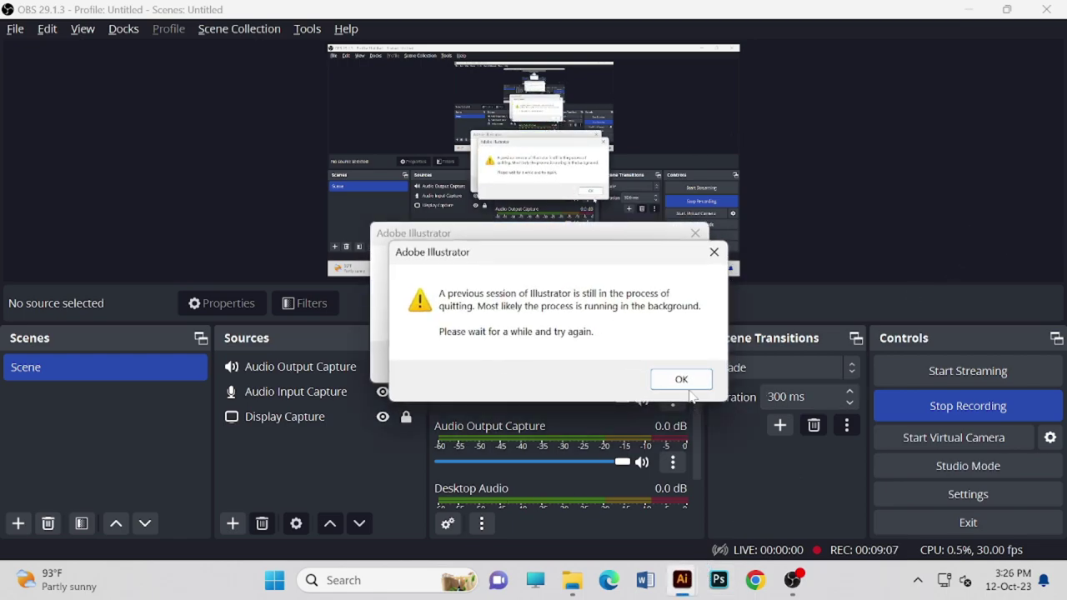
- Dismiss both still-quitting warnings and start Illustrator again from the taskbar
click(685, 382)
click(640, 364)
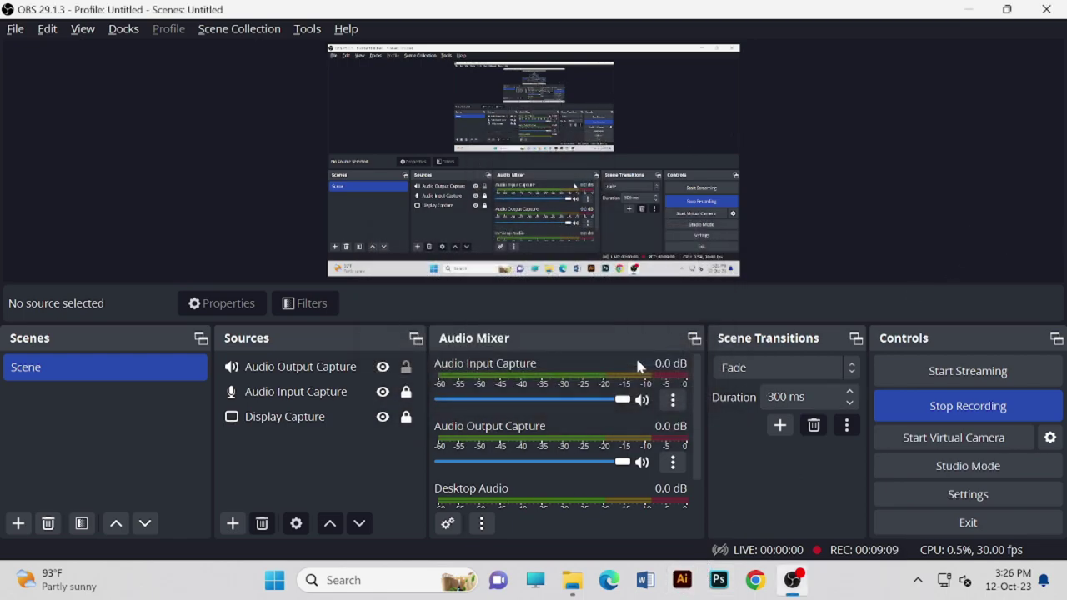
click(682, 580)
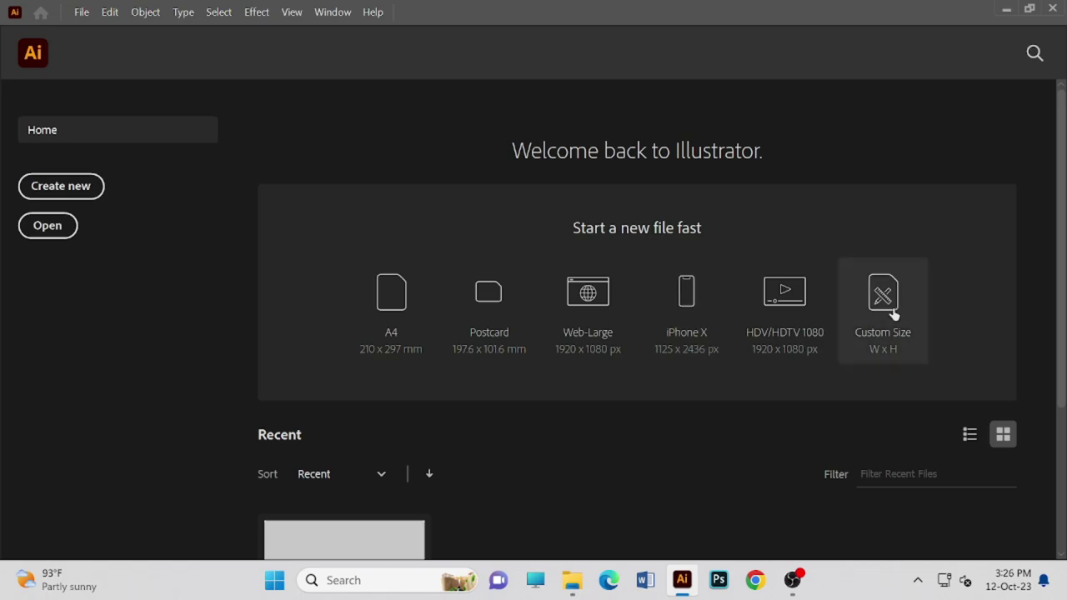
- Create a Custom Size document with width corrected to 712 px and height 430 px
click(863, 300)
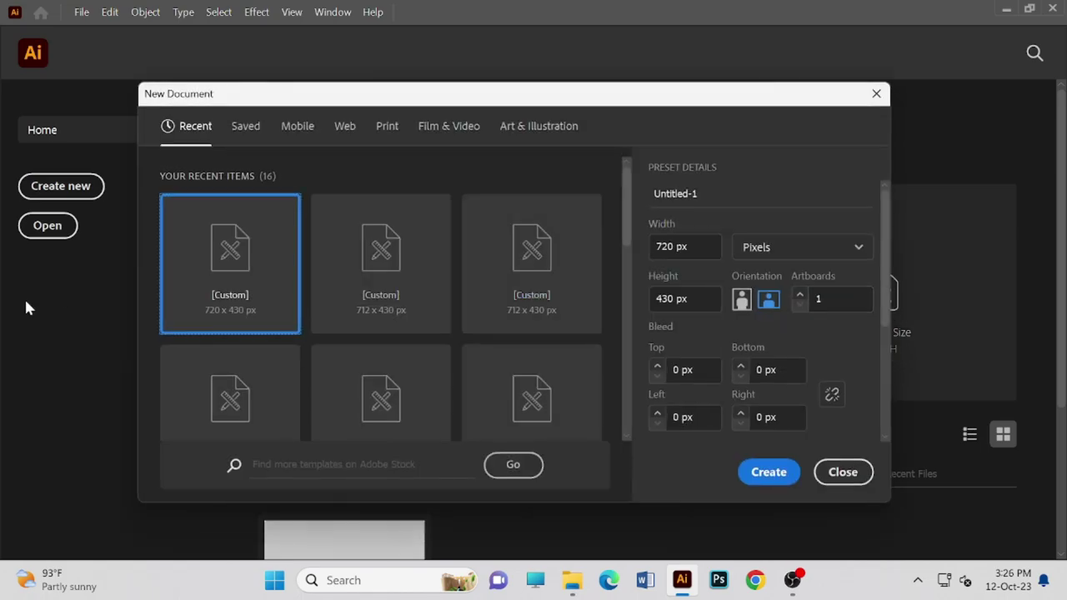
click(669, 248)
key(BackSpace)
text(12)
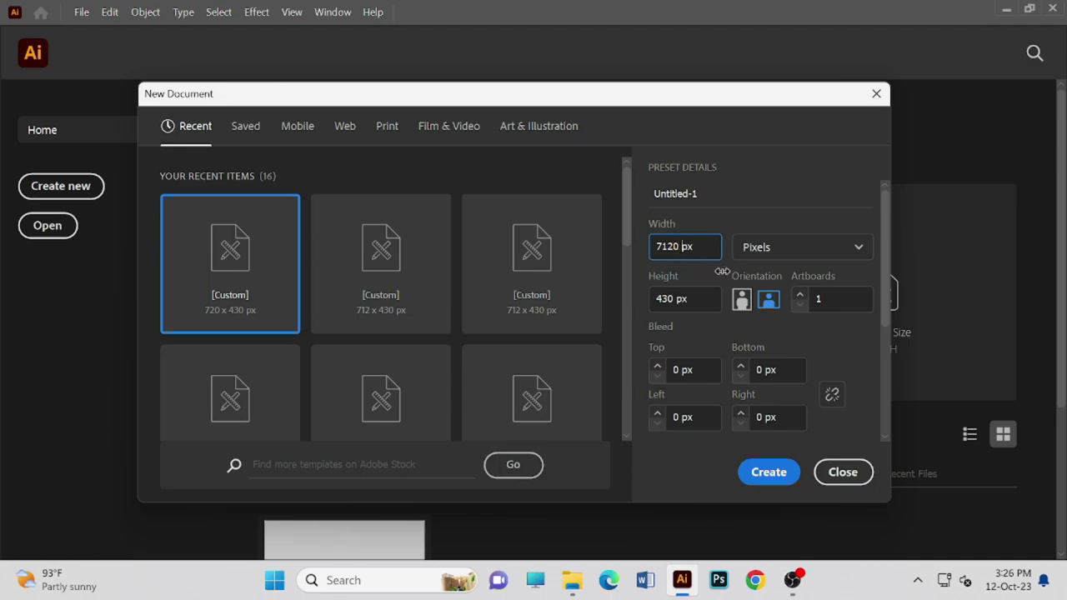
key(Delete)
key(Delete)
click(769, 472)
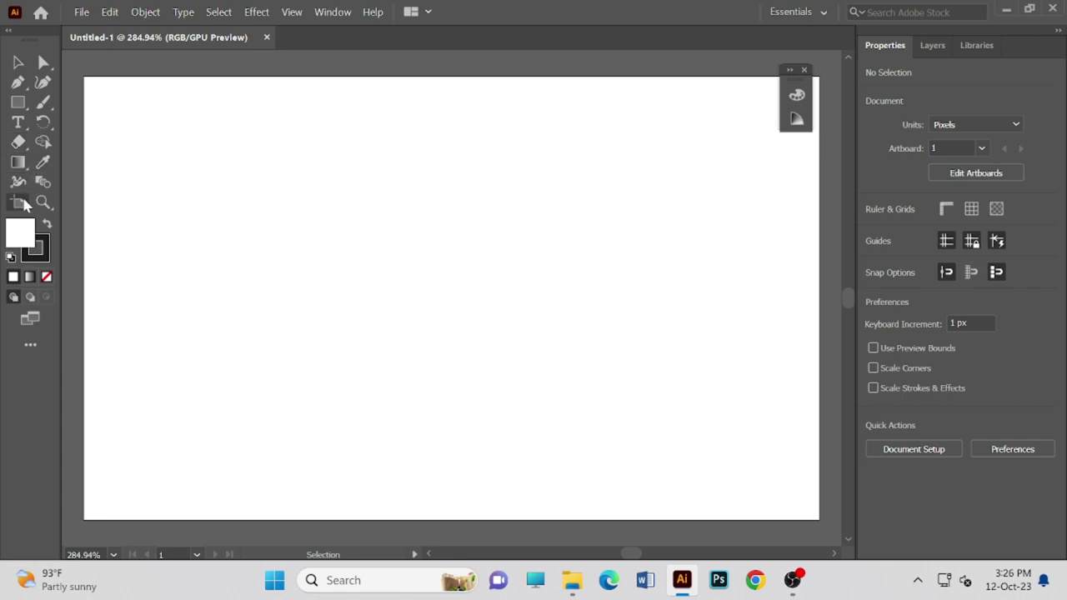
- With the Artboard tool, drag the artboard to X 360, Y 201
click(20, 202)
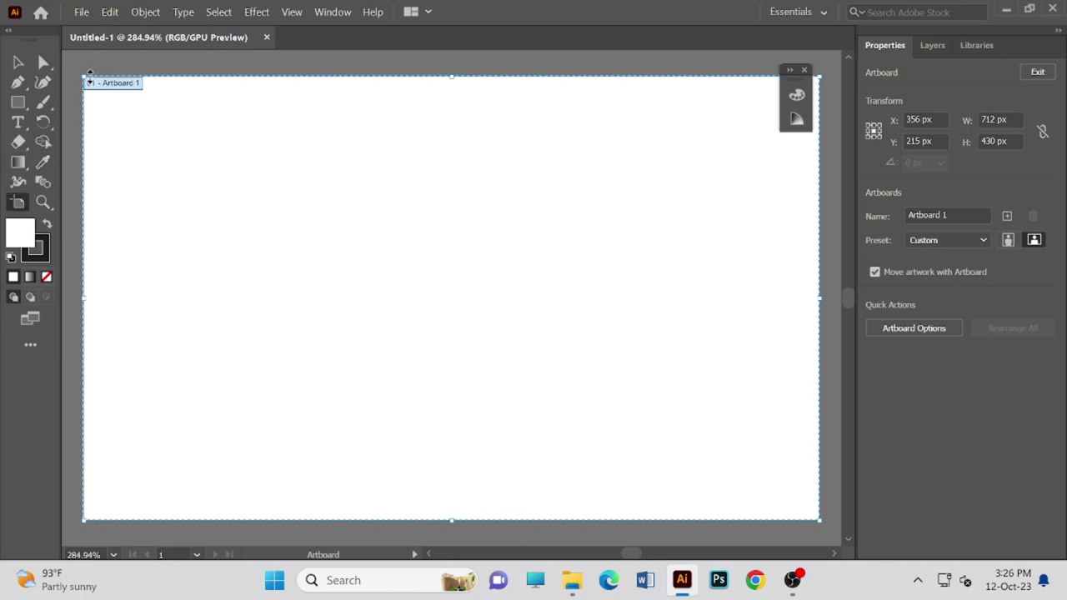
right_click(254, 181)
click(250, 182)
drag(223, 169, 239, 129)
scroll(287, 297, up, 1)
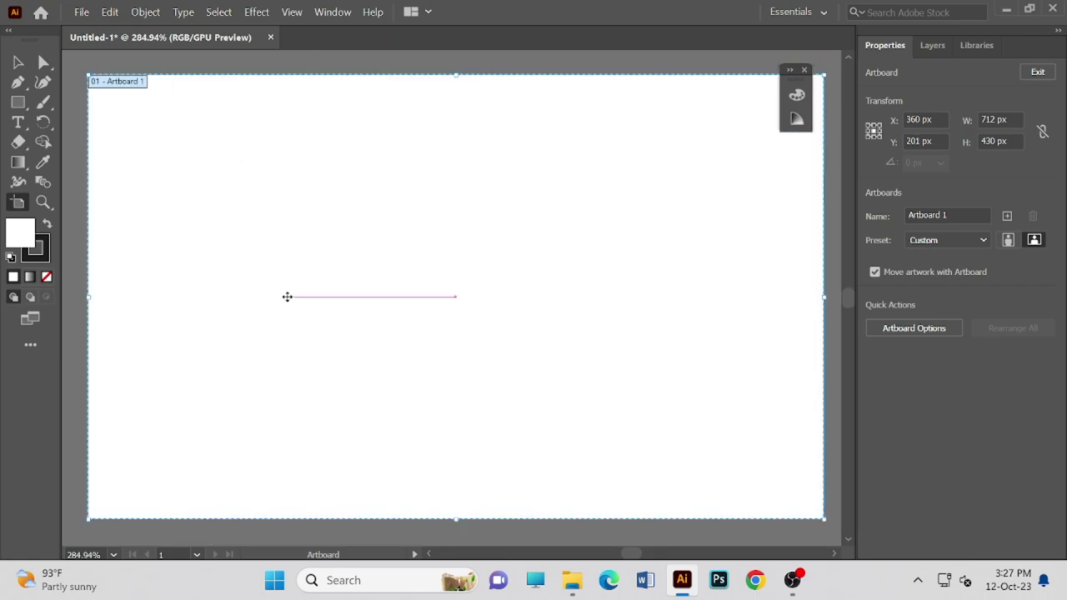
scroll(286, 296, down, 2)
scroll(287, 296, up, 3)
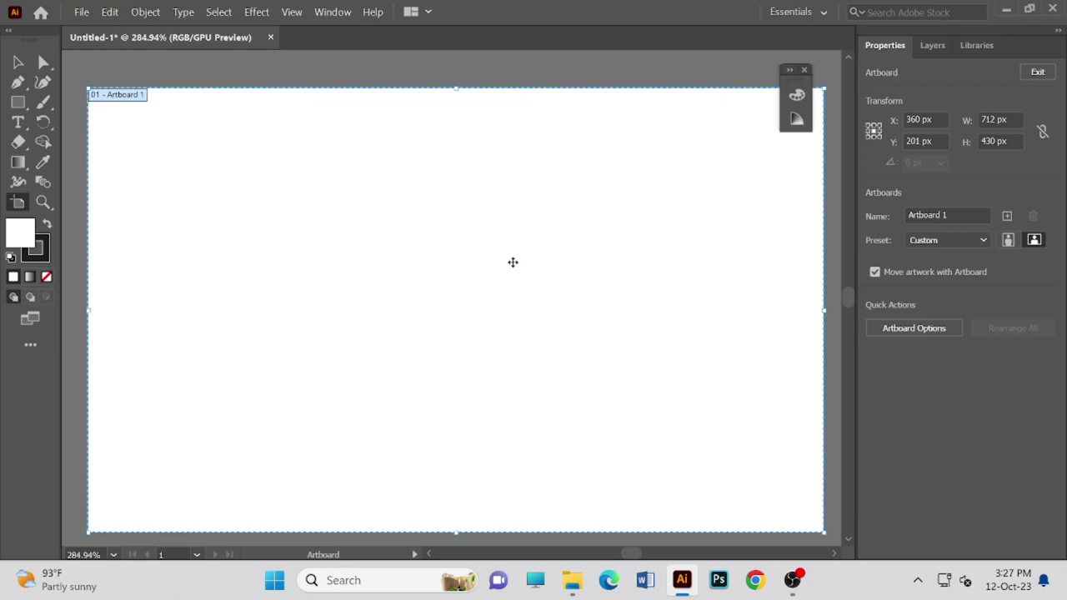
- Try the Gradient tool on the canvas, then switch to the Shape Builder tool
click(17, 162)
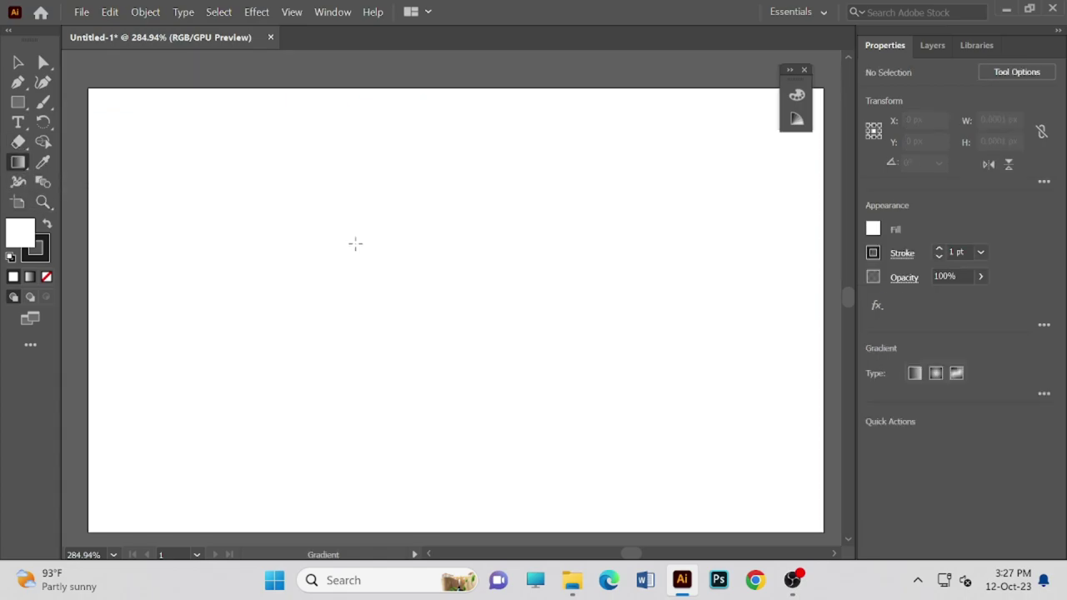
right_click(255, 161)
click(200, 169)
scroll(404, 307, up, 1)
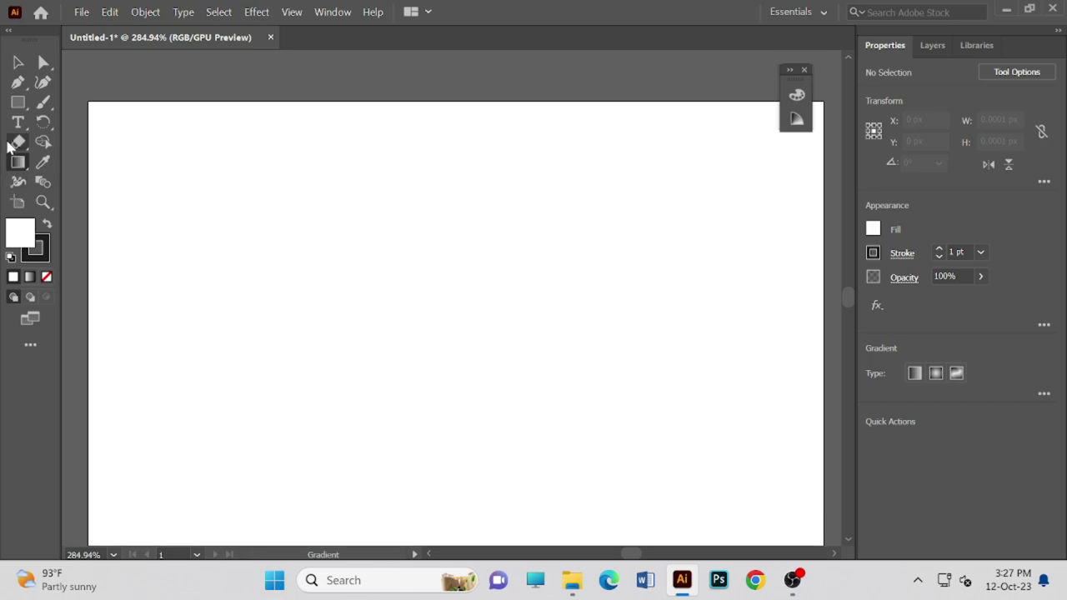
click(43, 142)
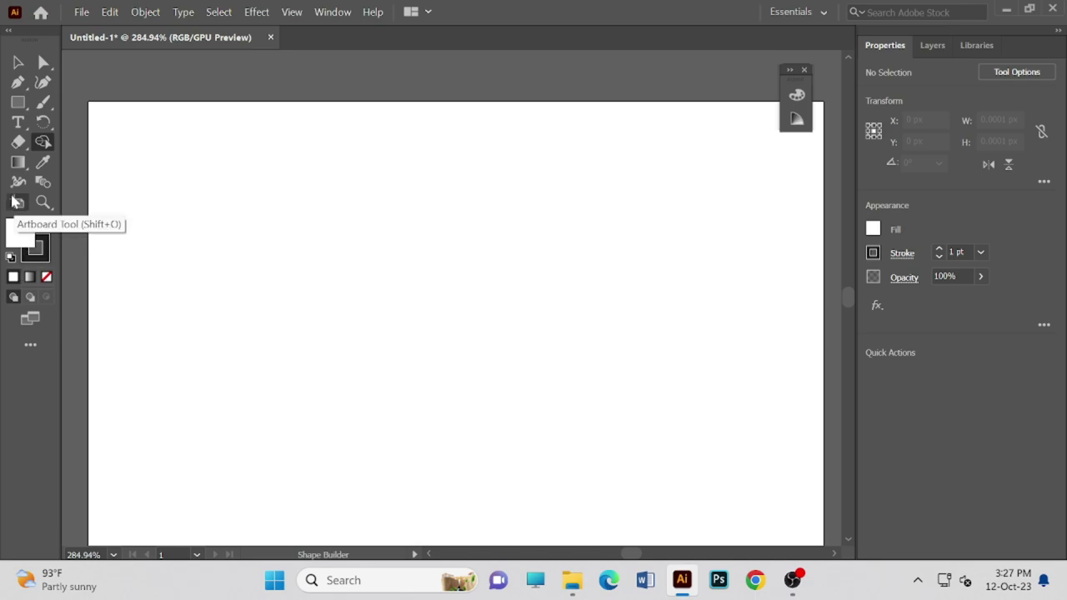
- Draw a 566 × 260 px rectangle across the artboard's upper left
click(19, 103)
drag(92, 154, 675, 422)
click(639, 307)
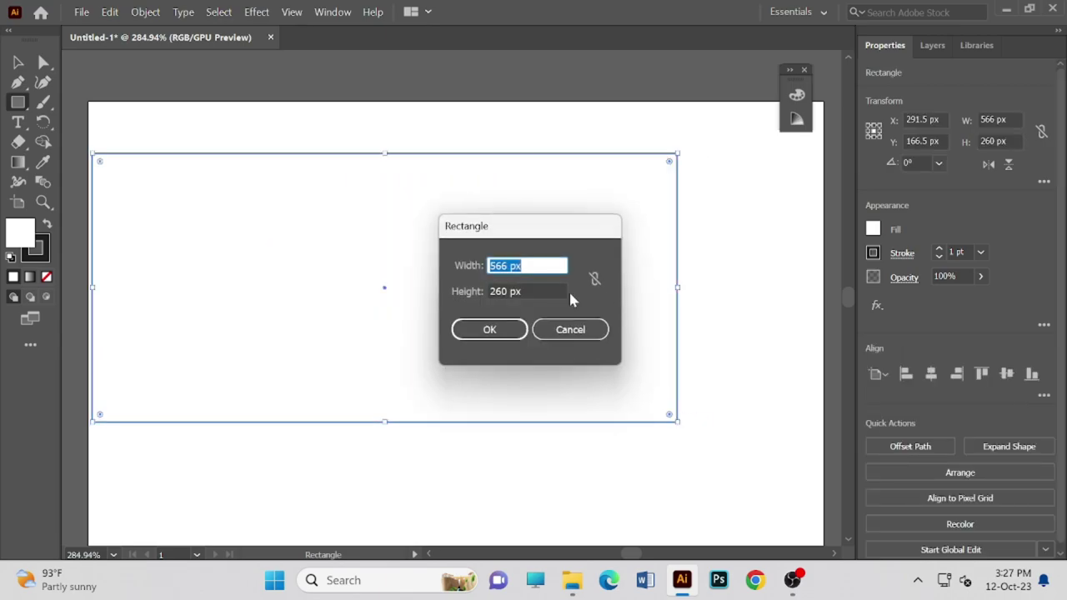
- Add a second rectangle sized exactly 712 × 430 px and pan to bring it into view
key(BackSpace)
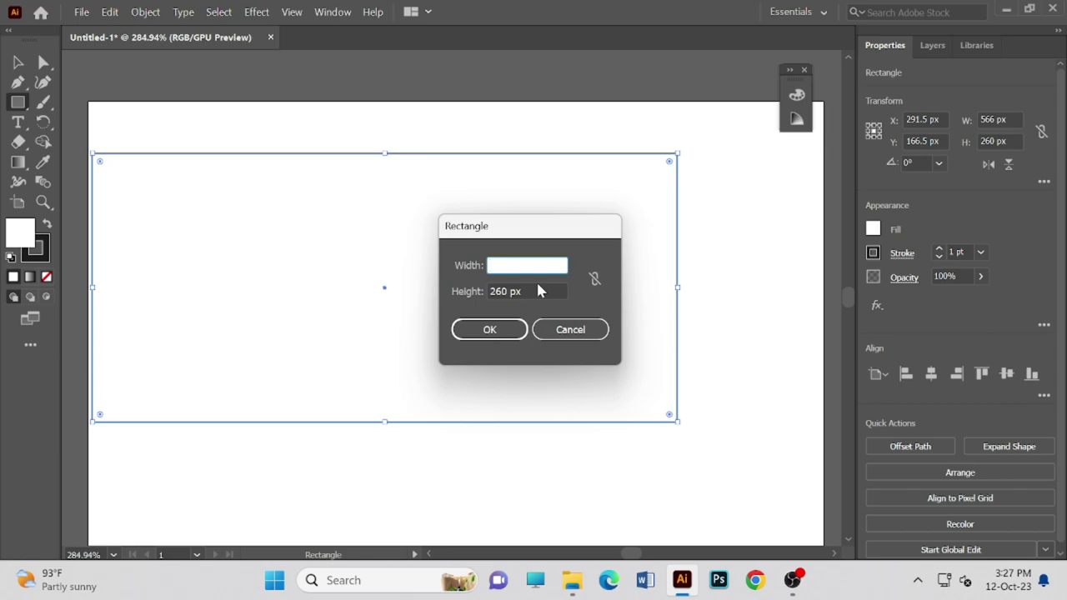
text(7)
click(511, 291)
key(BackSpace)
key(BackSpace)
key(BackSpace)
key(BackSpace)
text(7)
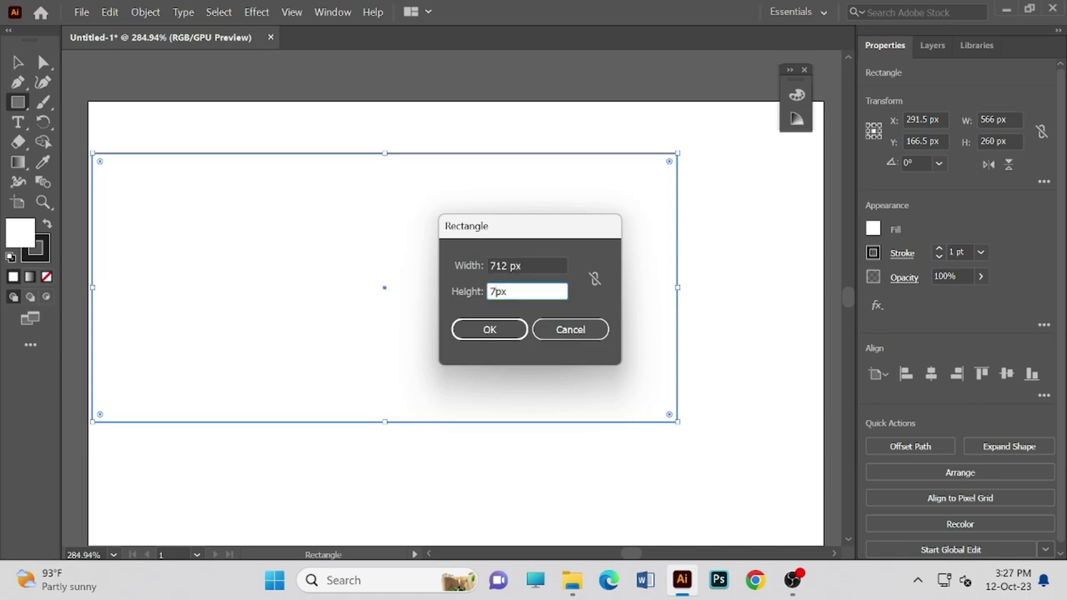
key(BackSpace)
text(430)
click(508, 330)
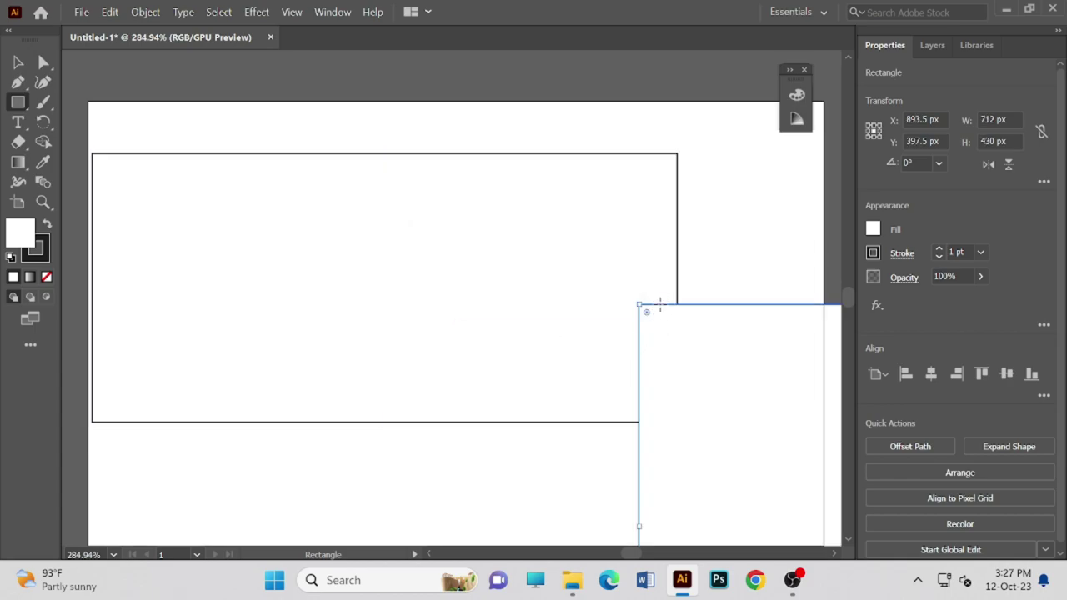
key(space)
drag(659, 307, 645, 279)
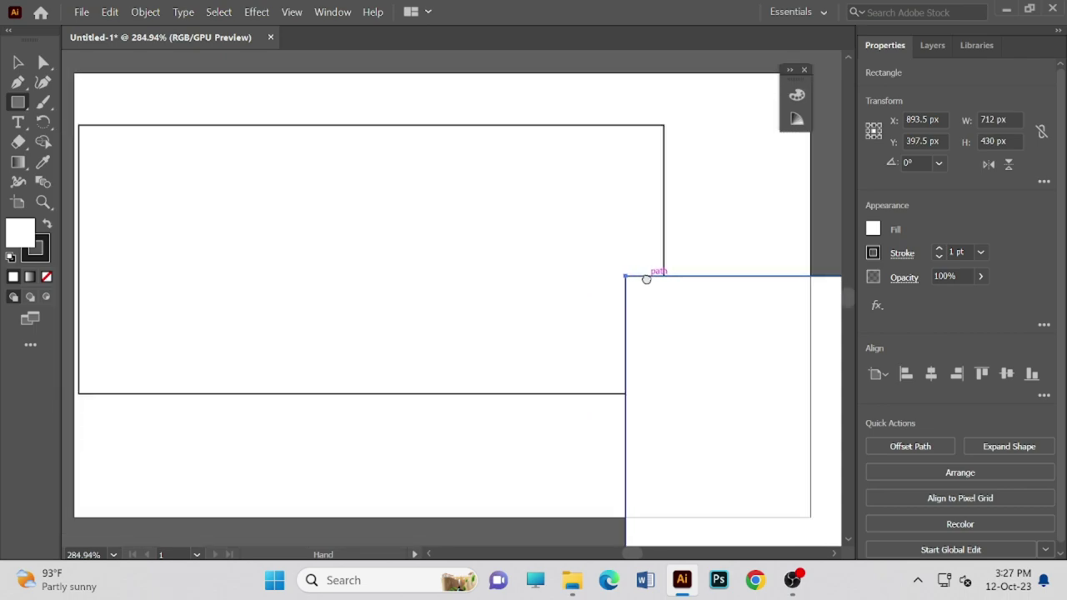
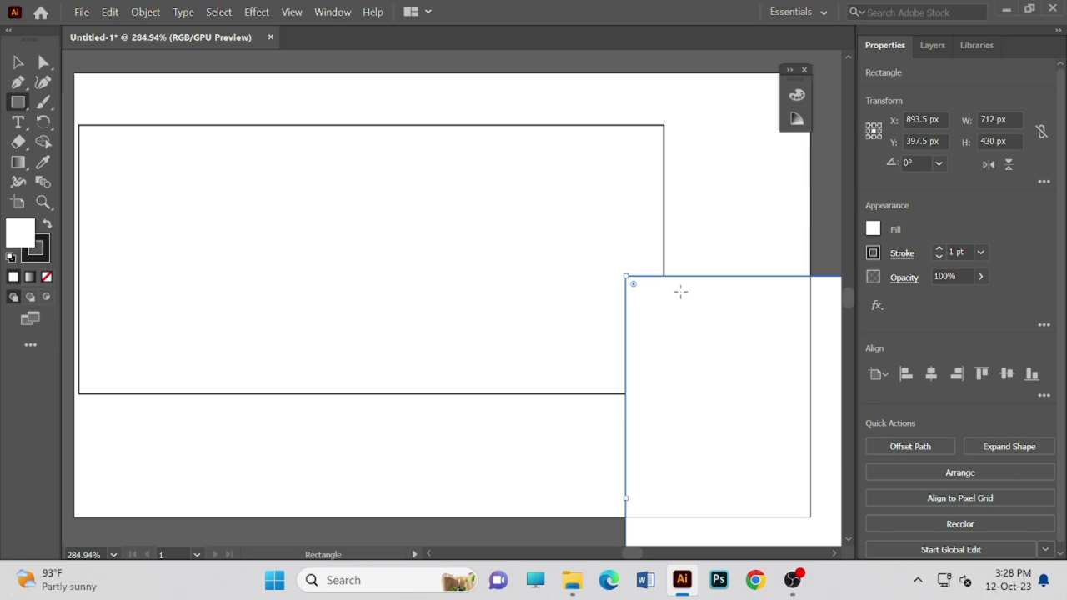
- Zoom to 100% and draw a small square at the left rectangle's right end
click(112, 555)
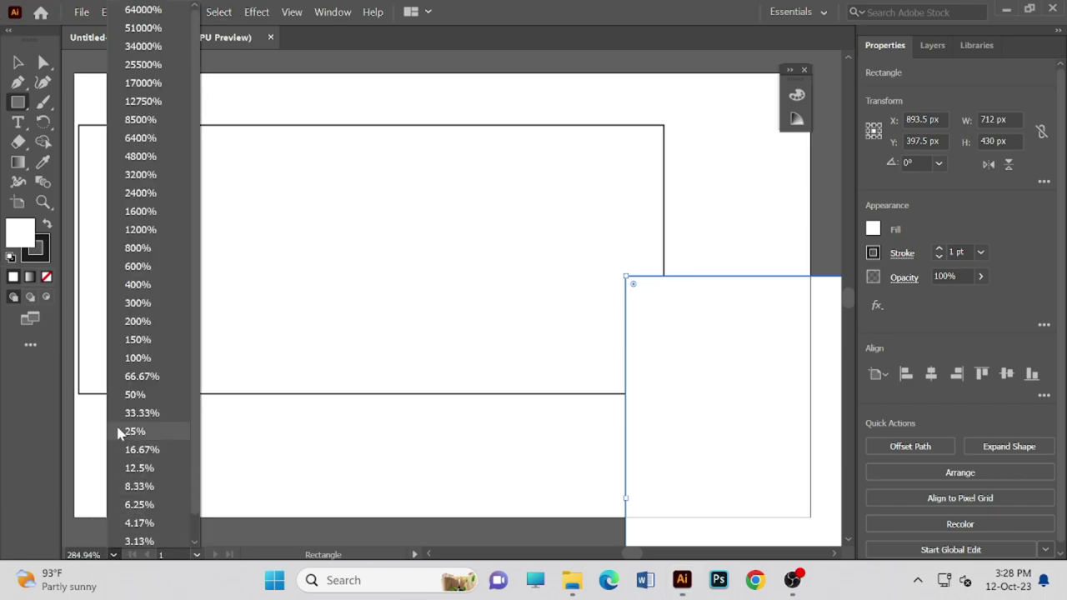
click(134, 357)
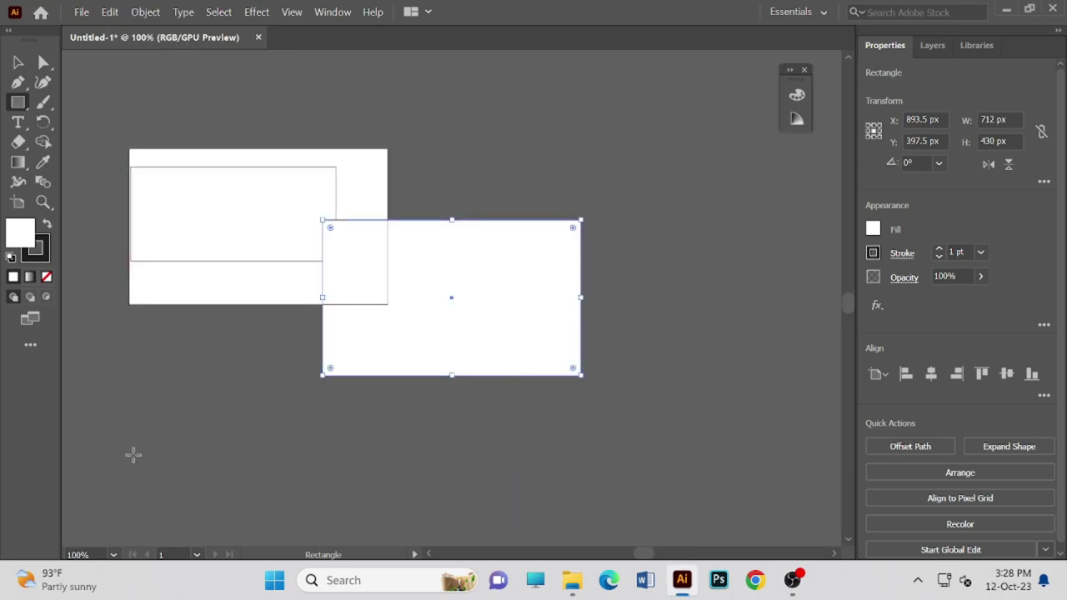
click(277, 239)
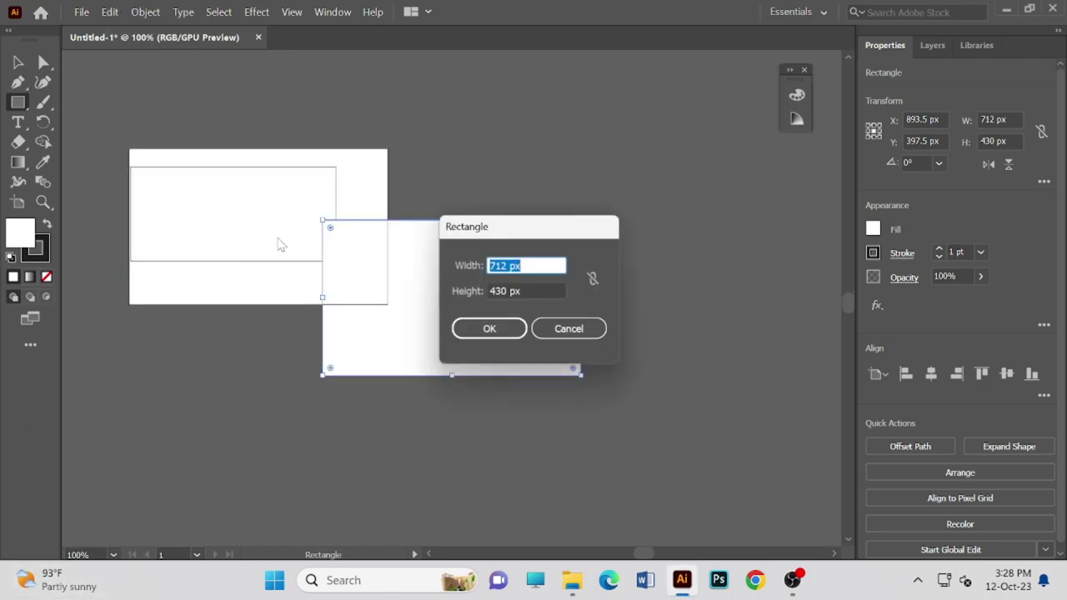
click(560, 330)
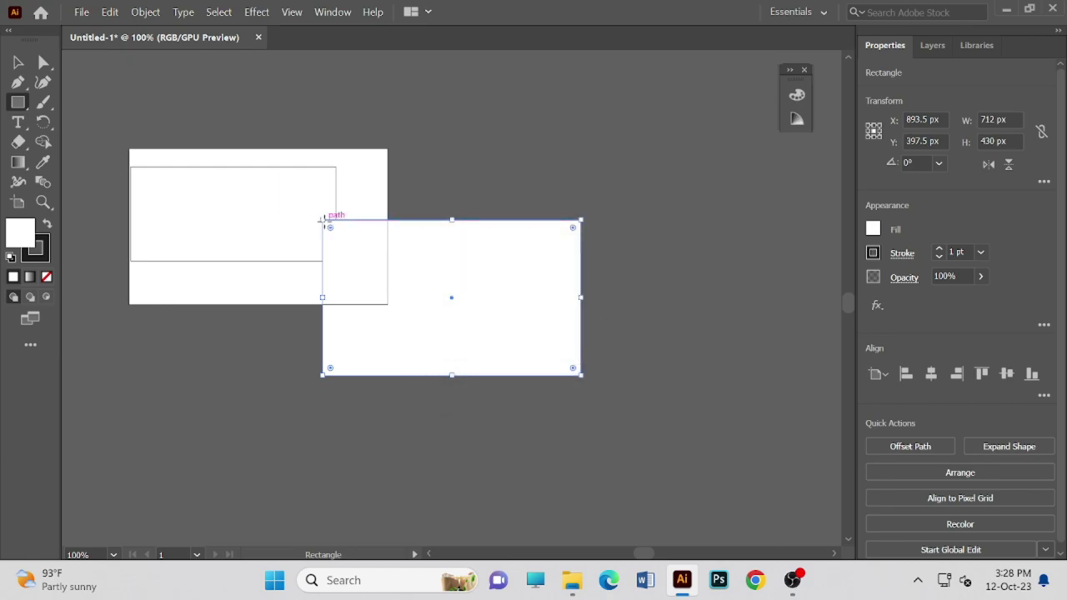
drag(323, 220, 298, 194)
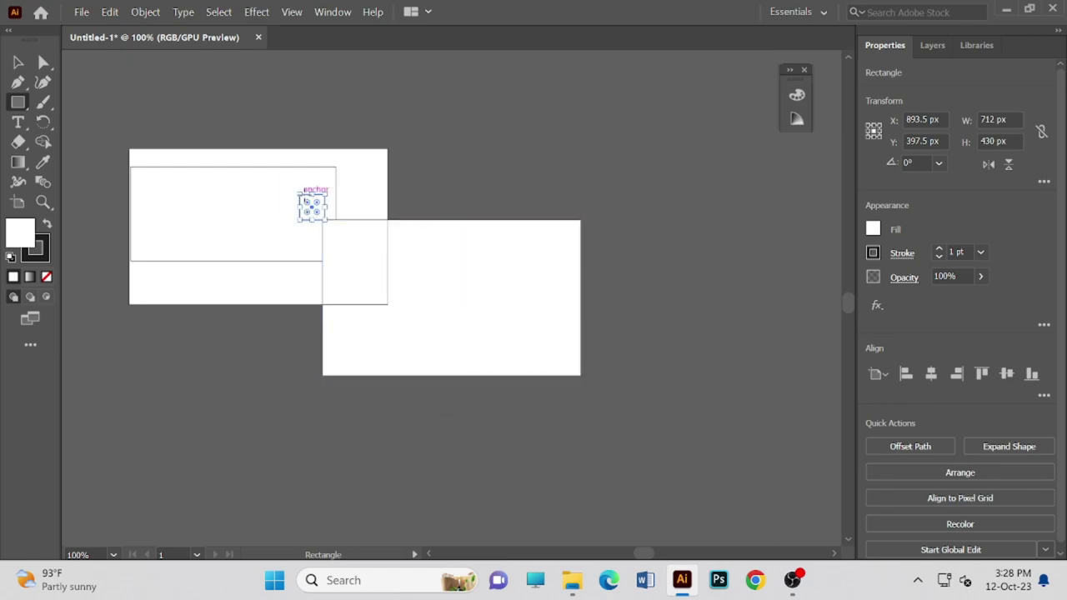
- Draw a 70 px square inside the right artboard
click(431, 279)
click(568, 329)
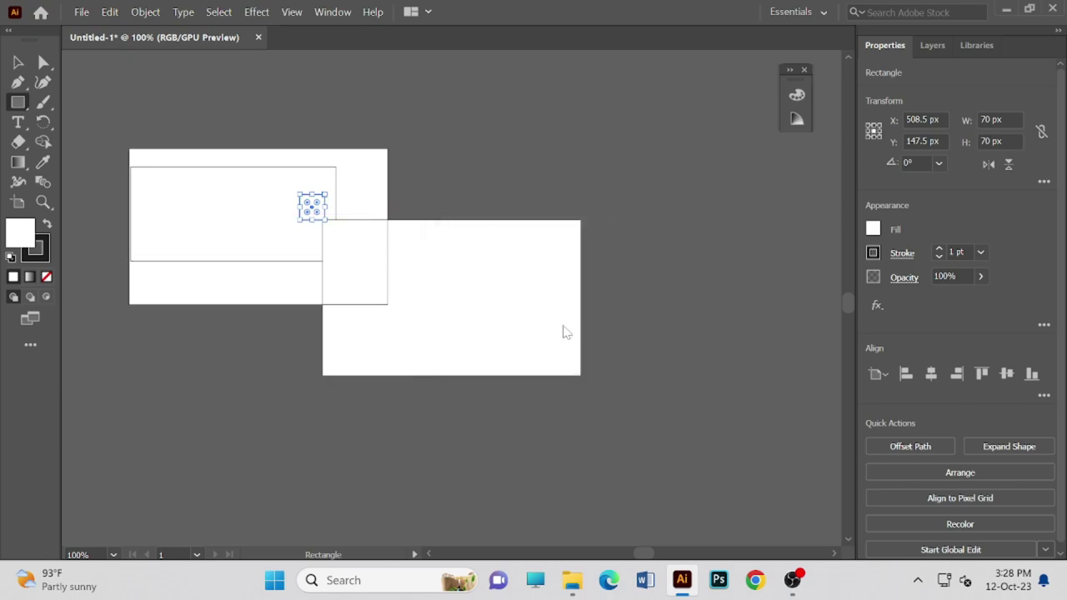
click(350, 288)
click(584, 332)
mouse_move(478, 277)
mouse_down()
mouse_move(534, 335)
mouse_move(495, 376)
mouse_move(495, 403)
mouse_move(500, 327)
mouse_up()
- Place a narrow 14 × 98 px bar beneath the 70 px square and show the Color panel
click(505, 303)
key(BackSpace)
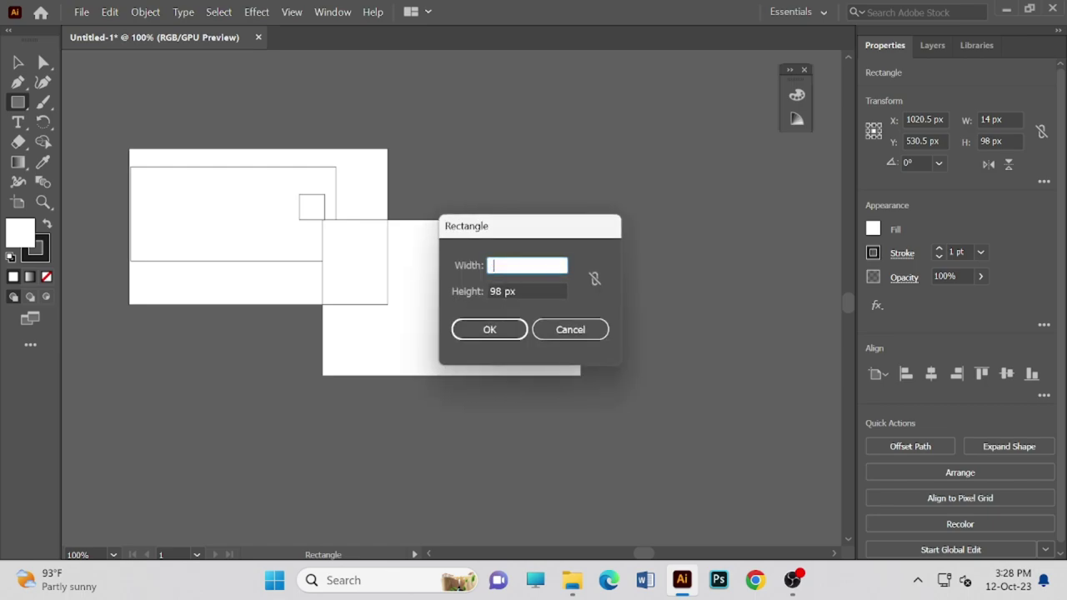
click(560, 331)
drag(522, 309, 575, 333)
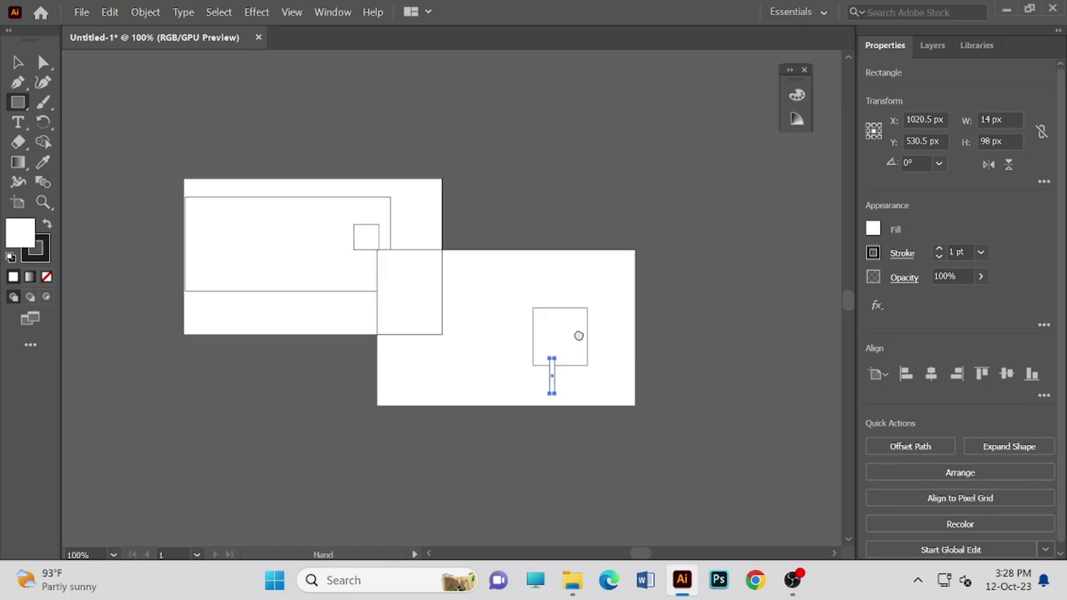
click(431, 277)
click(593, 328)
right_click(495, 262)
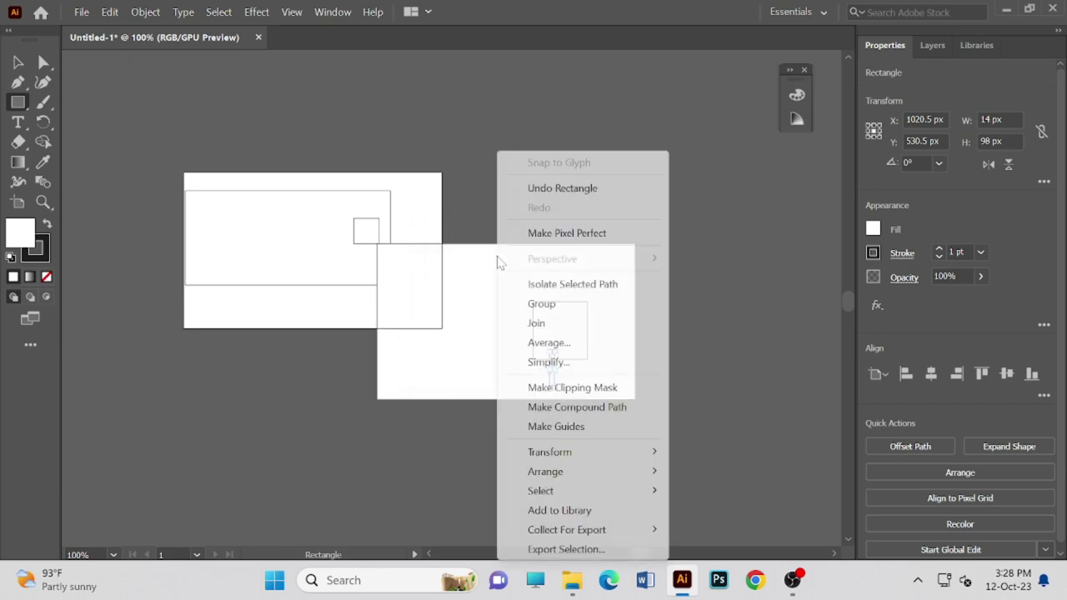
click(679, 250)
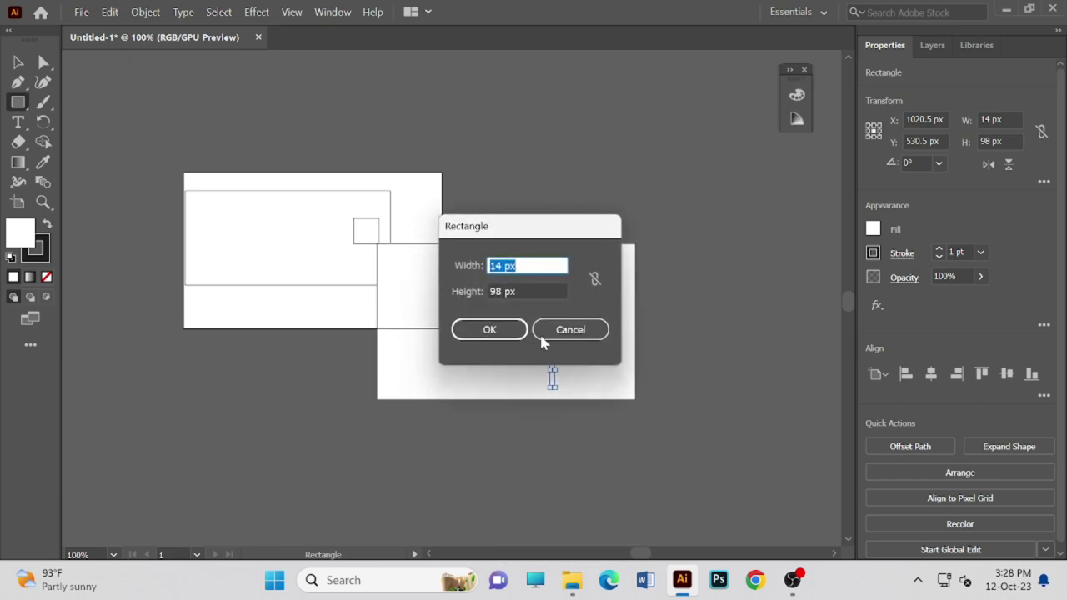
click(583, 331)
click(796, 95)
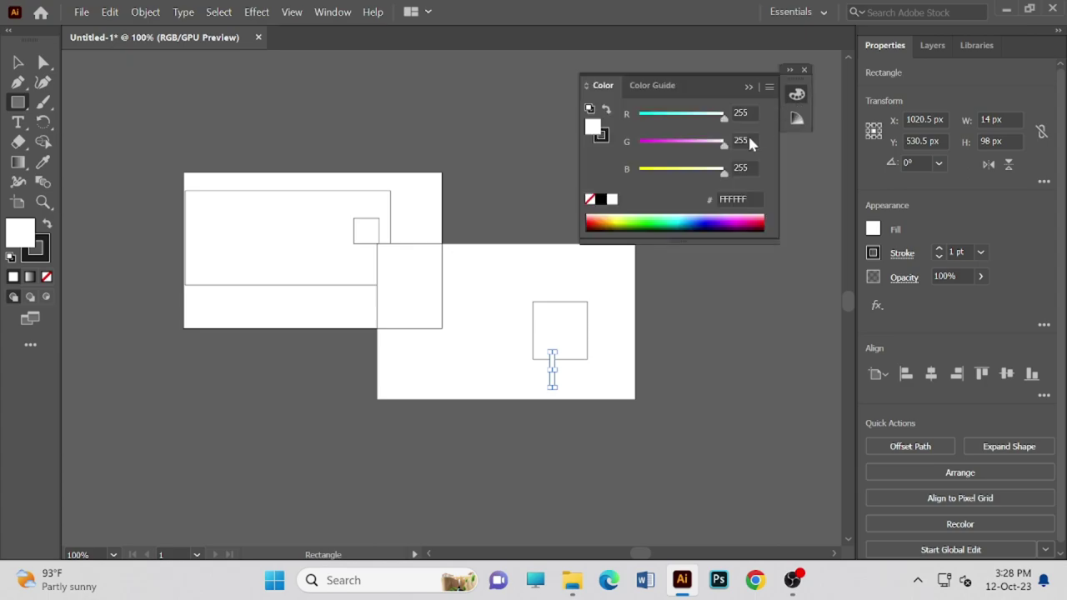
- Fill the thin bar red from the Color panel spectrum
click(588, 220)
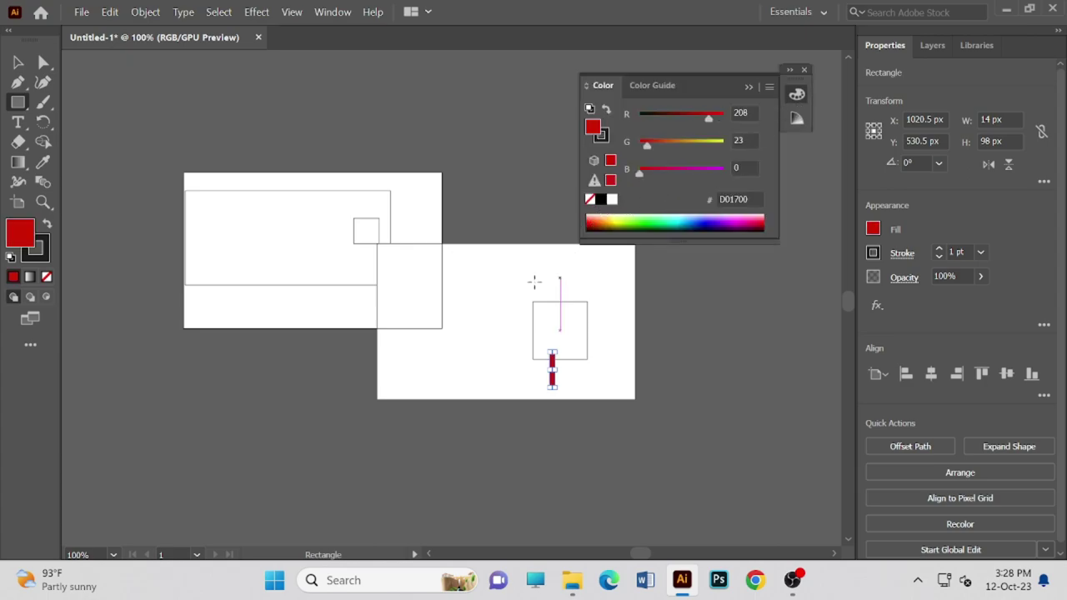
click(510, 291)
click(545, 329)
click(559, 336)
click(595, 328)
click(573, 325)
click(578, 327)
click(367, 297)
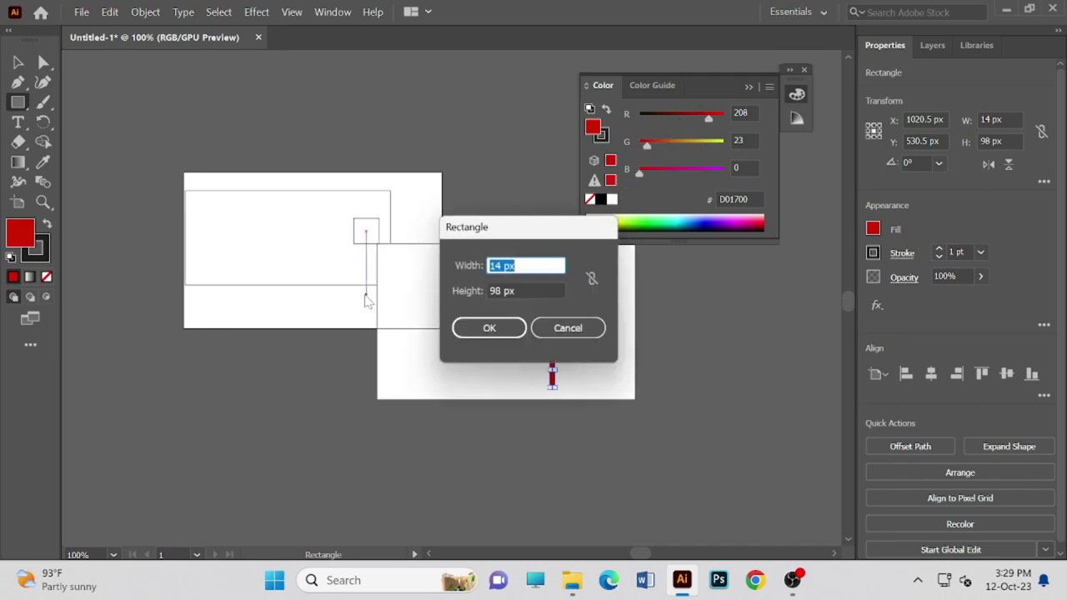
click(560, 327)
- Draw a red rectangle left of the square and a red square inside the outlined square
drag(525, 355, 507, 309)
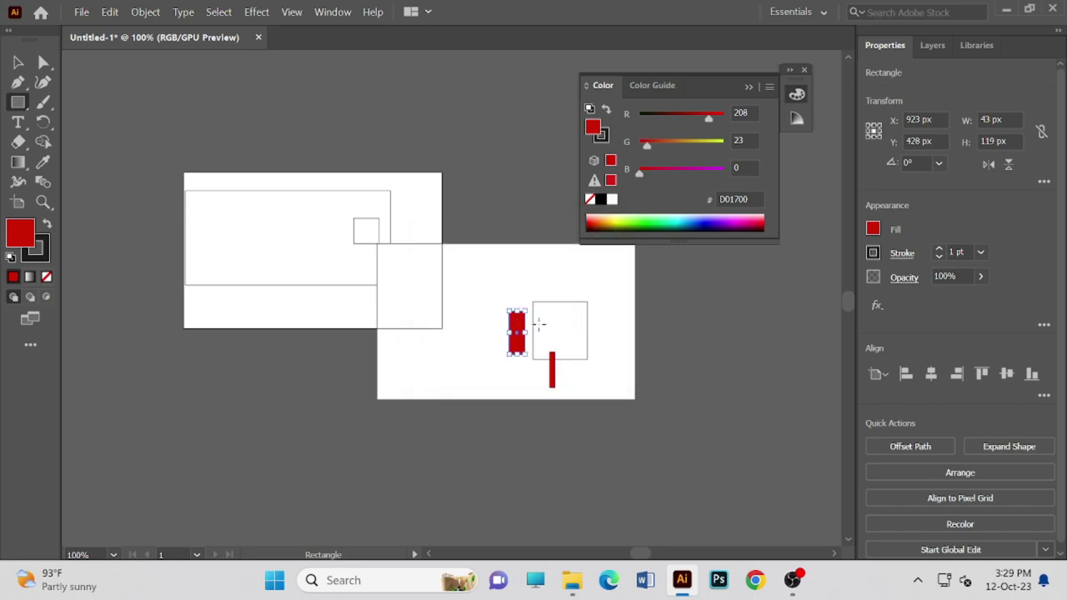
click(551, 324)
click(571, 330)
click(613, 304)
click(555, 329)
drag(468, 243, 464, 275)
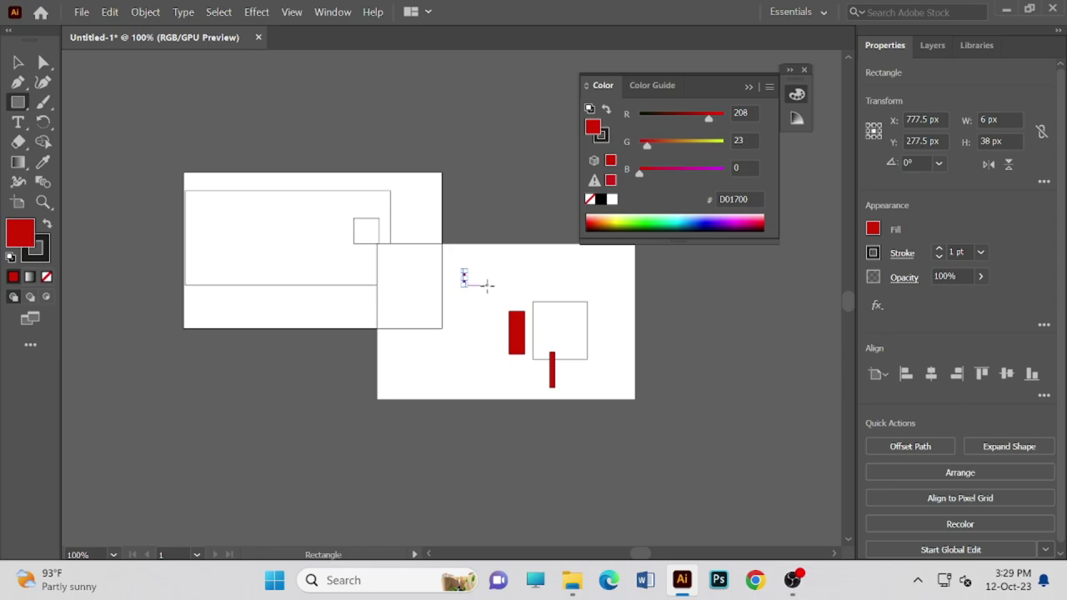
click(569, 344)
click(572, 332)
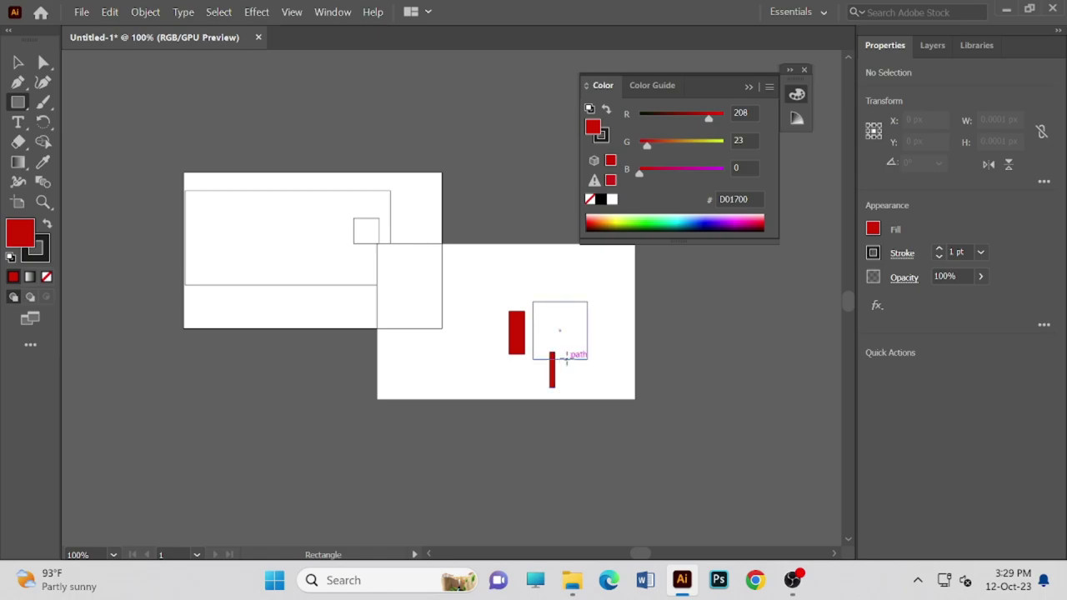
mouse_move(581, 358)
mouse_down()
mouse_move(585, 349)
mouse_move(533, 312)
mouse_up()
- Draw a light green rectangle on the left artboard and a thin strip above the red shapes
drag(296, 249, 350, 278)
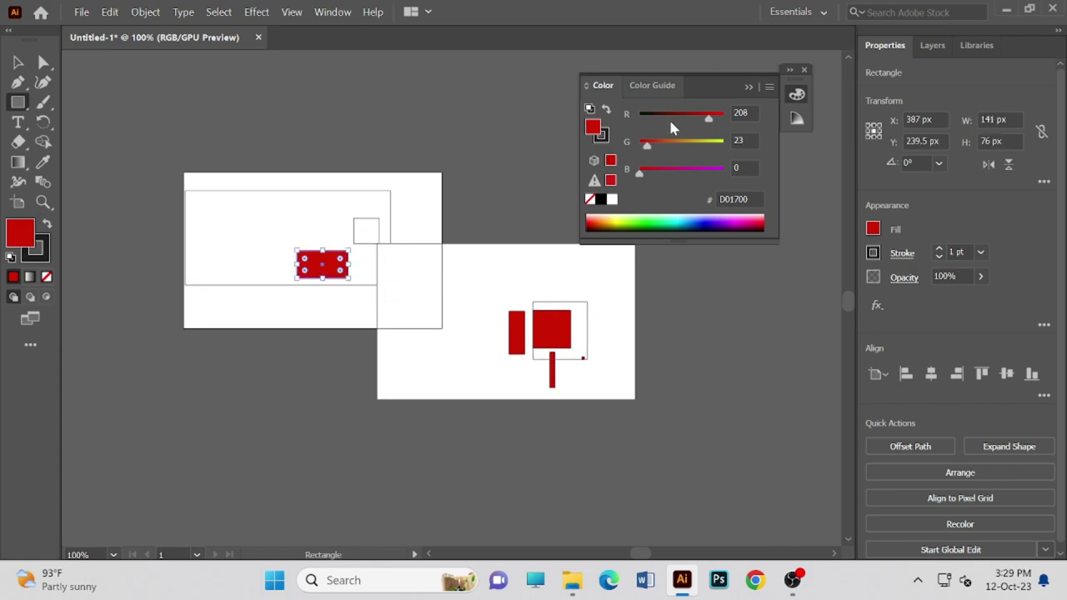
click(650, 219)
drag(538, 278, 580, 281)
click(546, 275)
click(536, 326)
- Draw a thin tall bar, a light green square on the right artboard, and a wide banner above the artboards
mouse_move(416, 265)
mouse_down()
mouse_move(424, 328)
mouse_move(484, 371)
mouse_up()
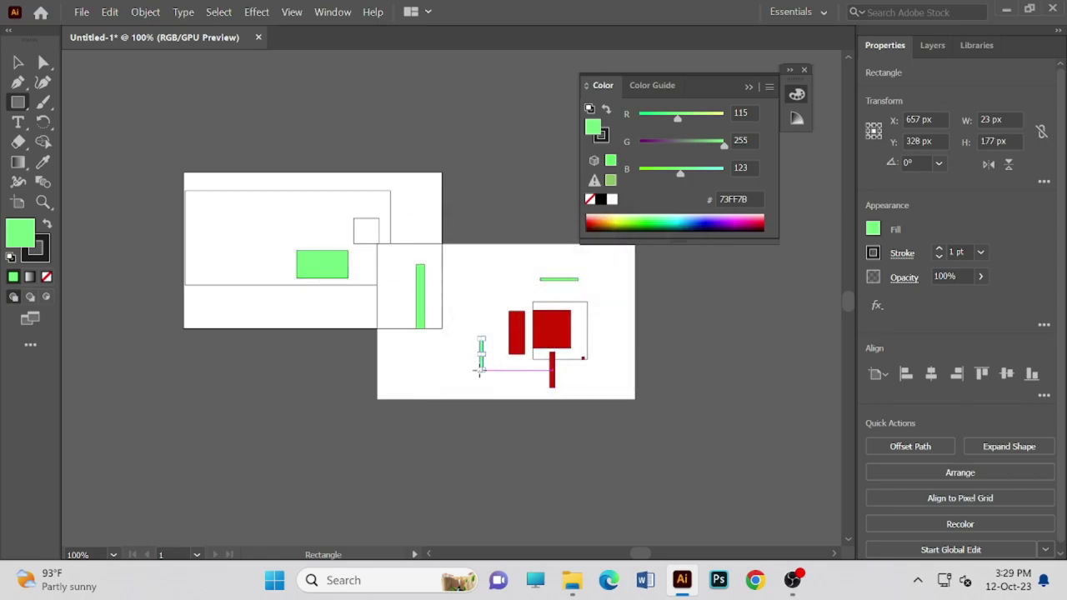
drag(456, 263, 500, 302)
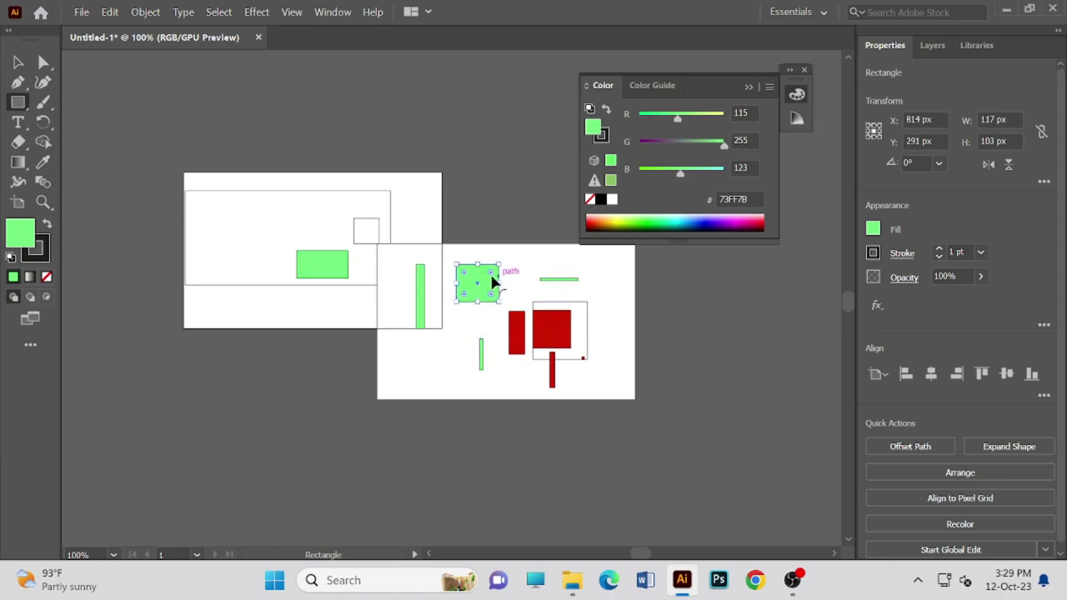
drag(96, 88, 385, 138)
click(222, 106)
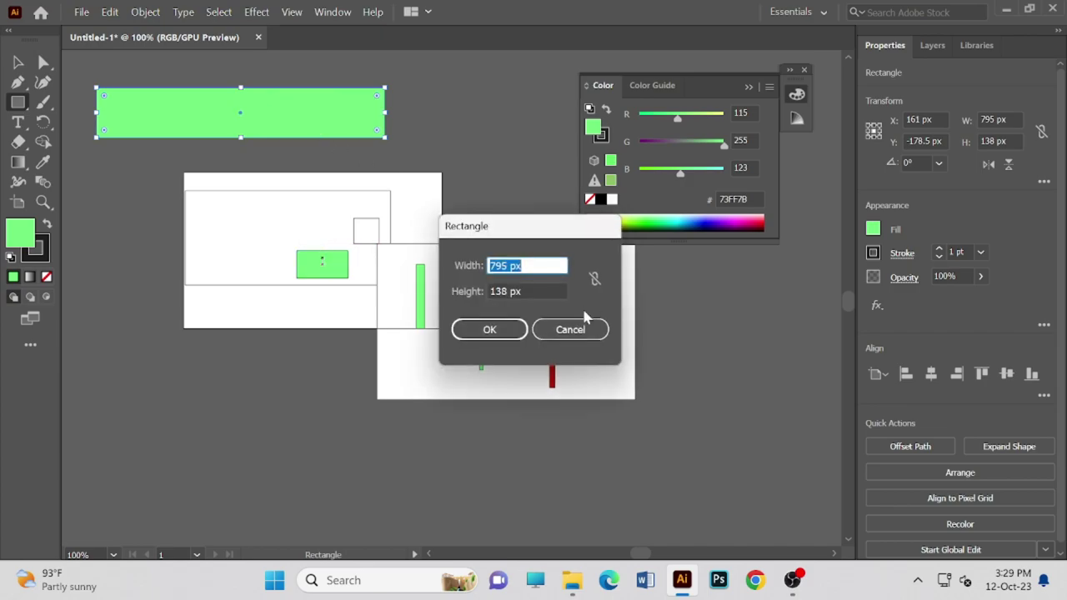
click(584, 329)
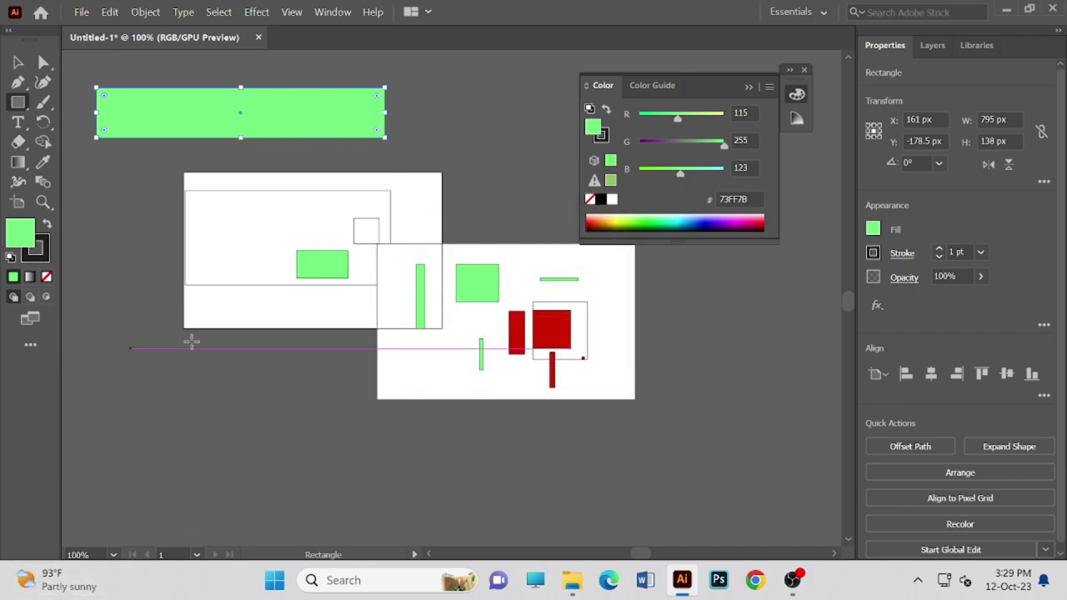
click(796, 94)
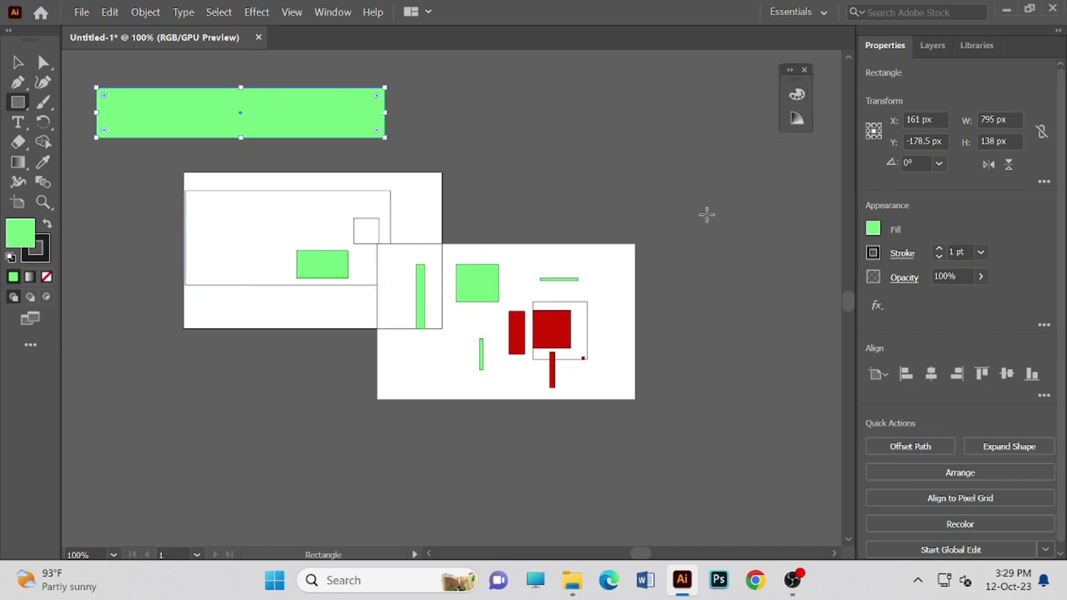
right_click(634, 247)
click(525, 158)
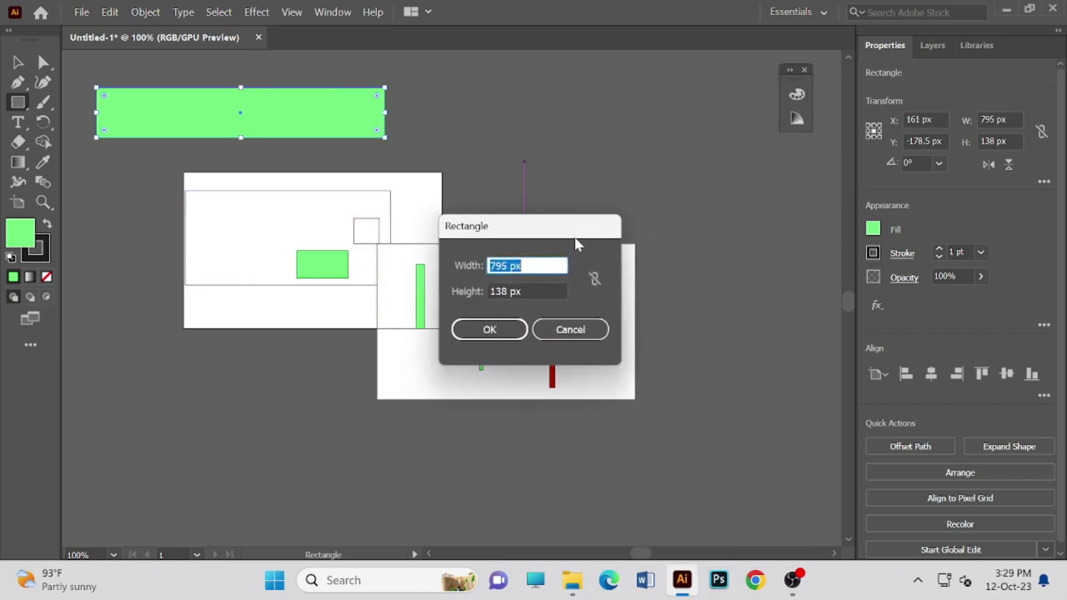
click(598, 331)
click(609, 371)
click(576, 338)
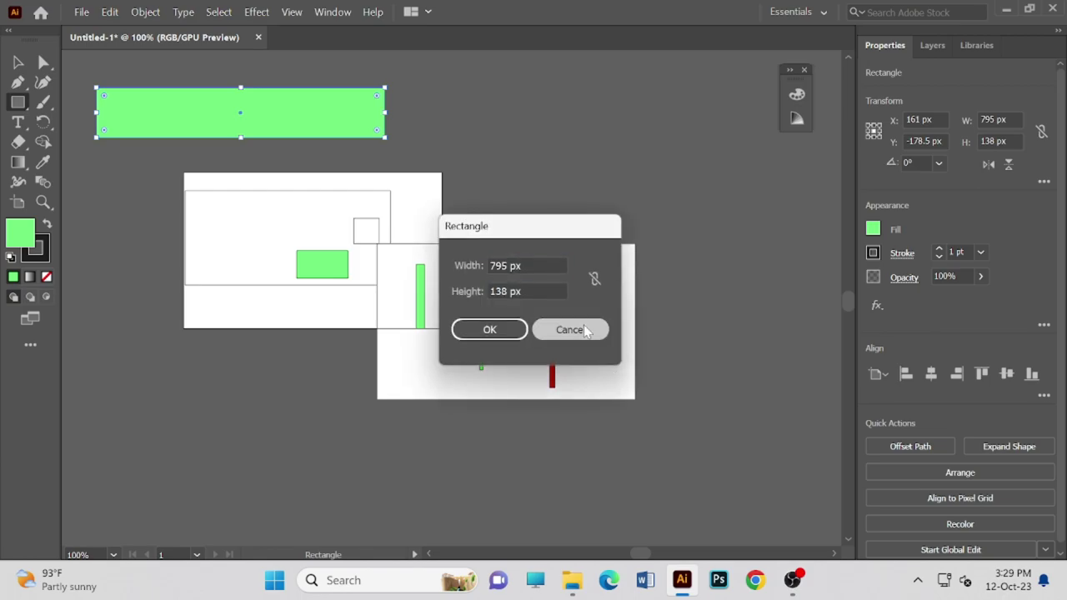
- Fill the wide banner dark purple and move it up and to the right
click(796, 96)
click(651, 219)
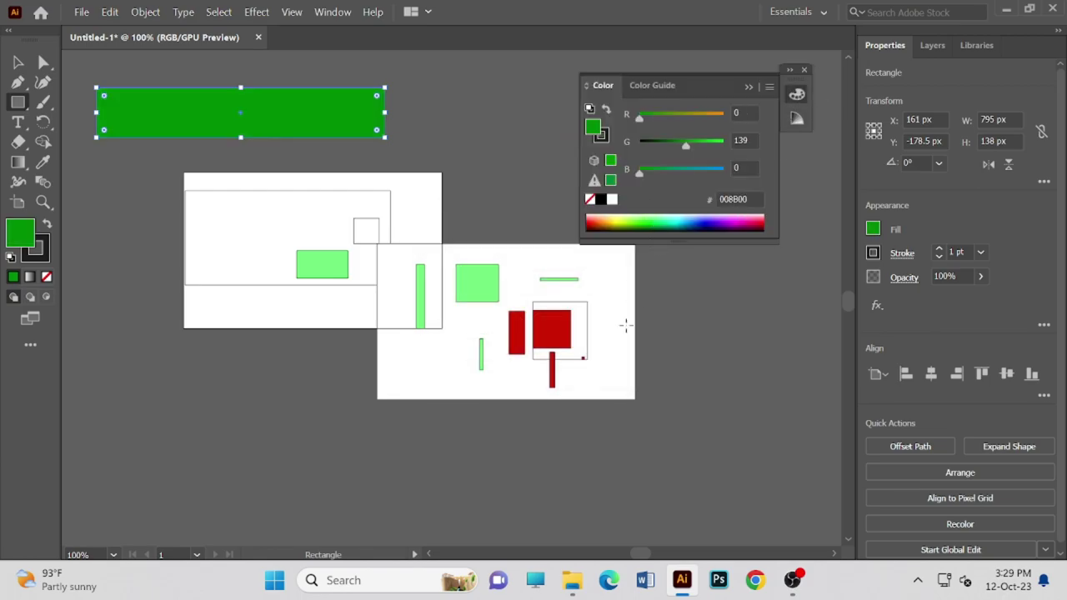
click(631, 336)
click(593, 328)
drag(700, 215, 739, 221)
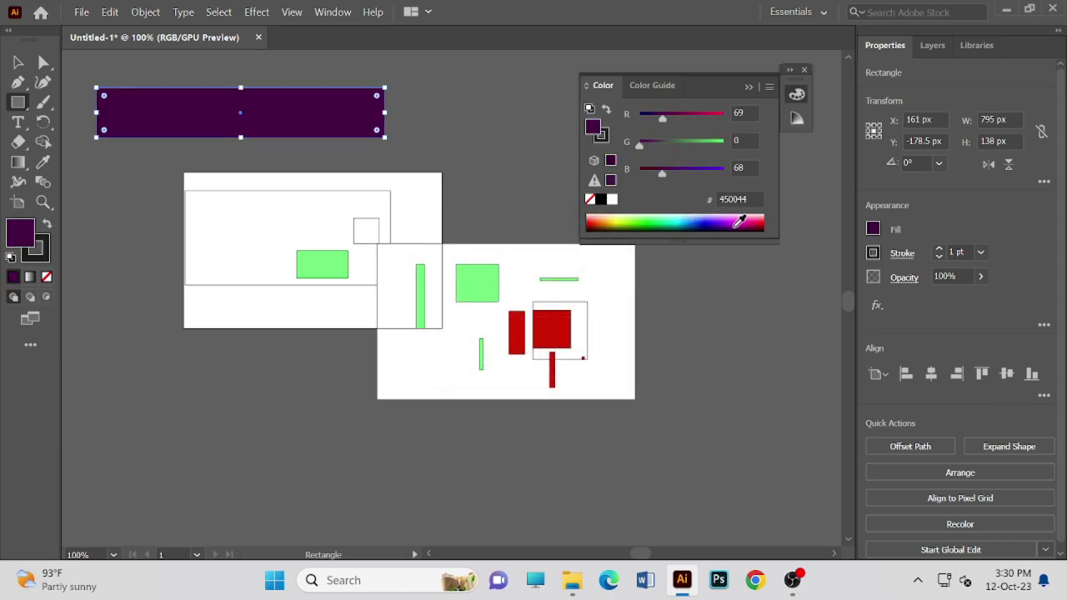
click(615, 326)
click(576, 330)
click(403, 113)
click(552, 326)
click(462, 81)
click(574, 326)
drag(240, 117, 407, 79)
- Add a small 35 × 66 px violet (5E00B9) rectangle beside the green box and show the Color Guide shades and tints
drag(306, 243, 293, 239)
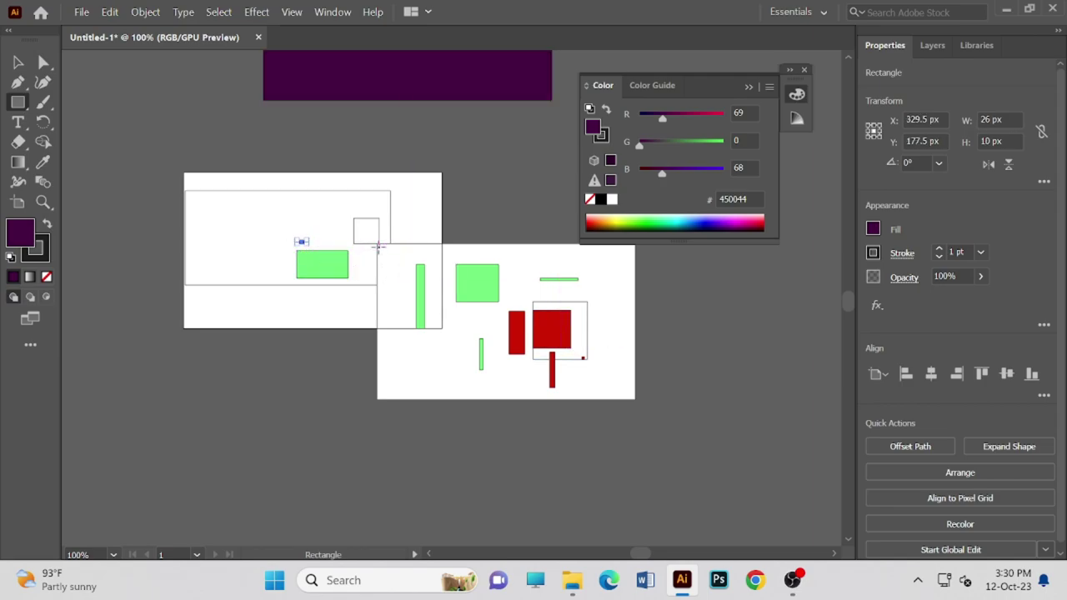
drag(377, 246, 366, 273)
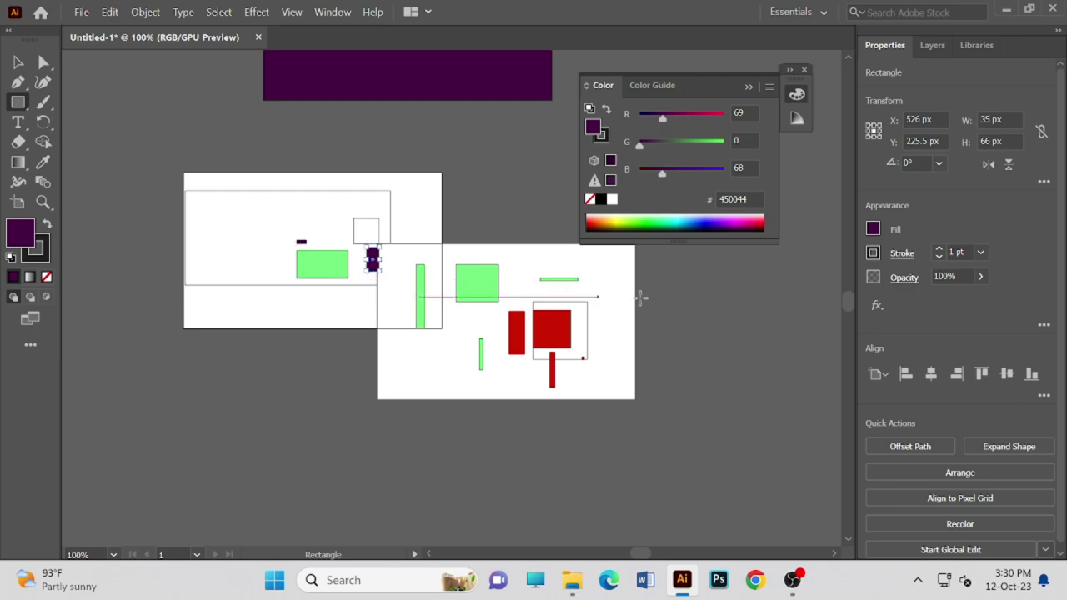
click(734, 222)
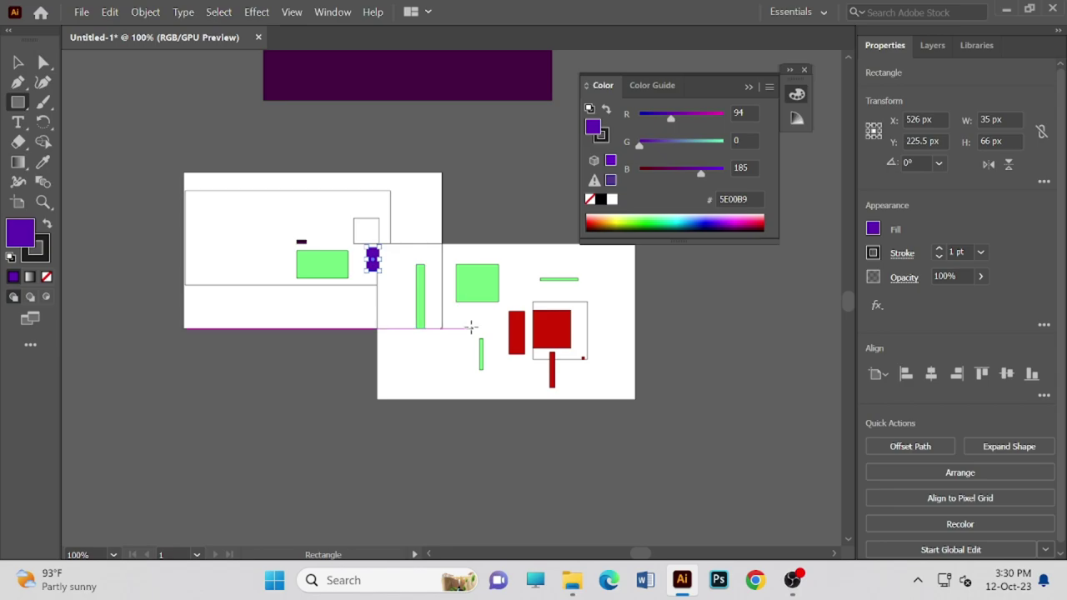
click(432, 358)
click(567, 328)
click(402, 354)
click(593, 332)
right_click(614, 324)
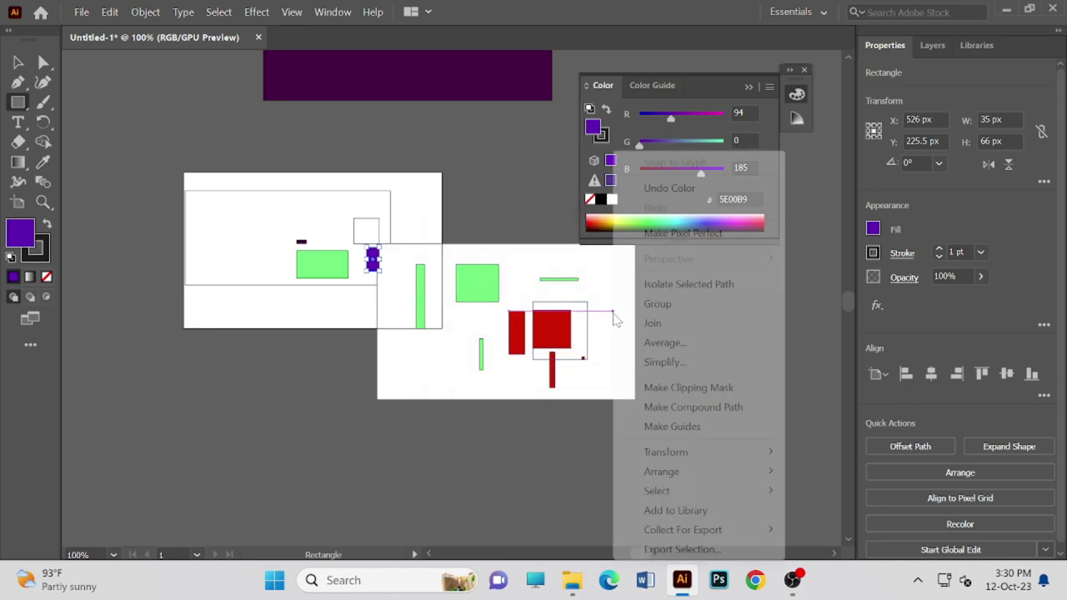
click(533, 172)
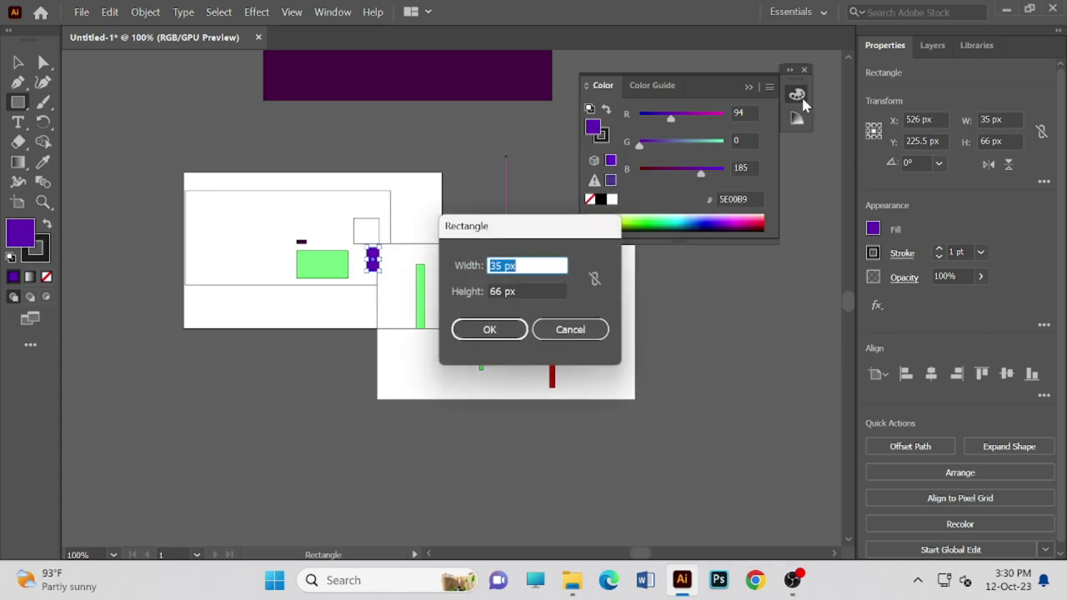
click(570, 330)
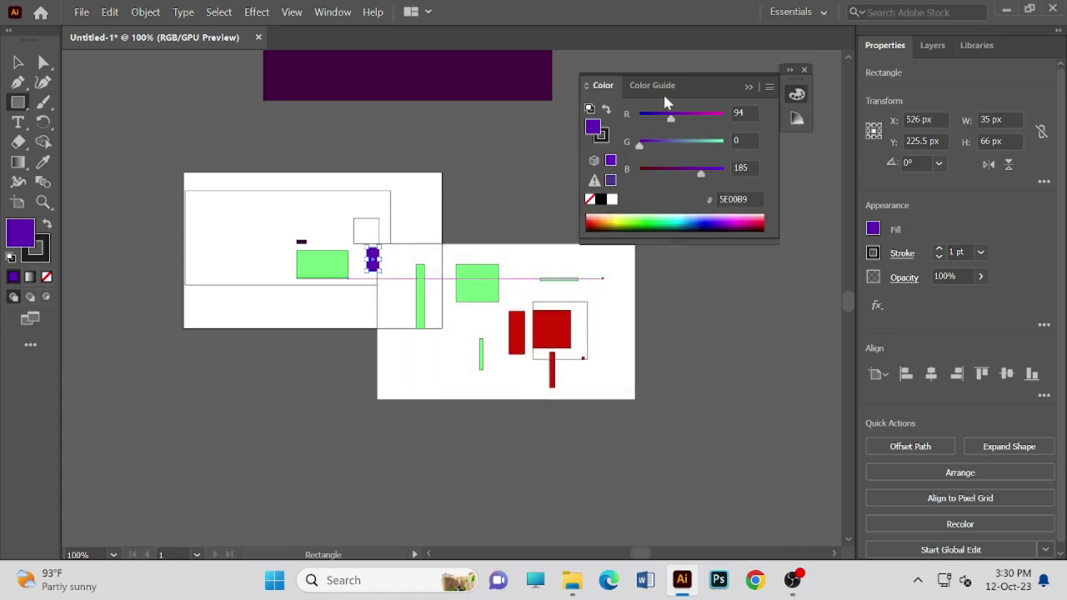
click(662, 87)
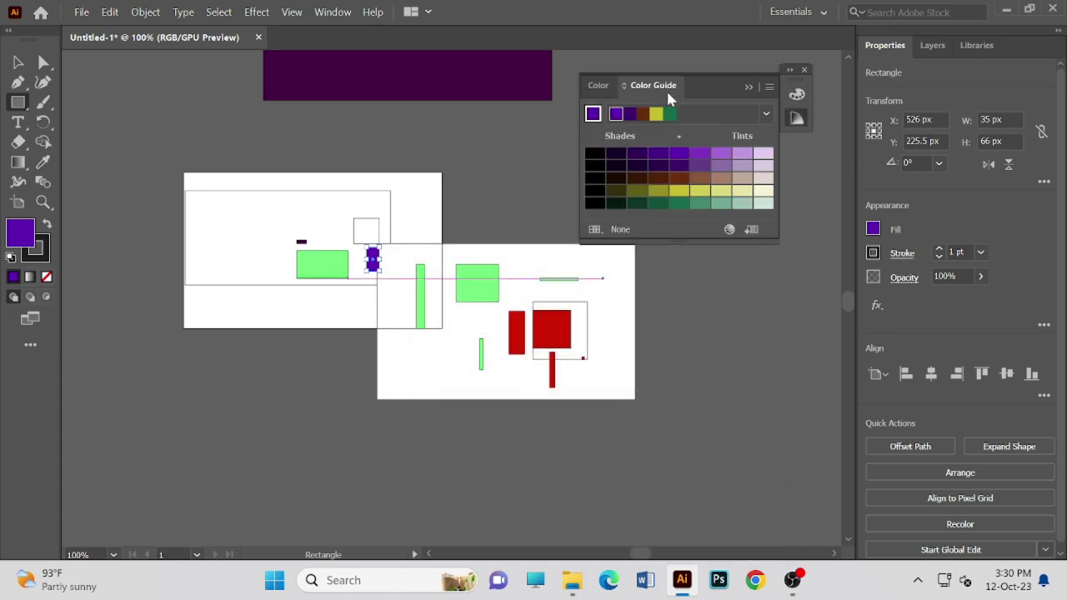
- Recolour the small rectangle dark green, then draw a green shape below the left artboard and a dark green bar
click(676, 202)
click(611, 293)
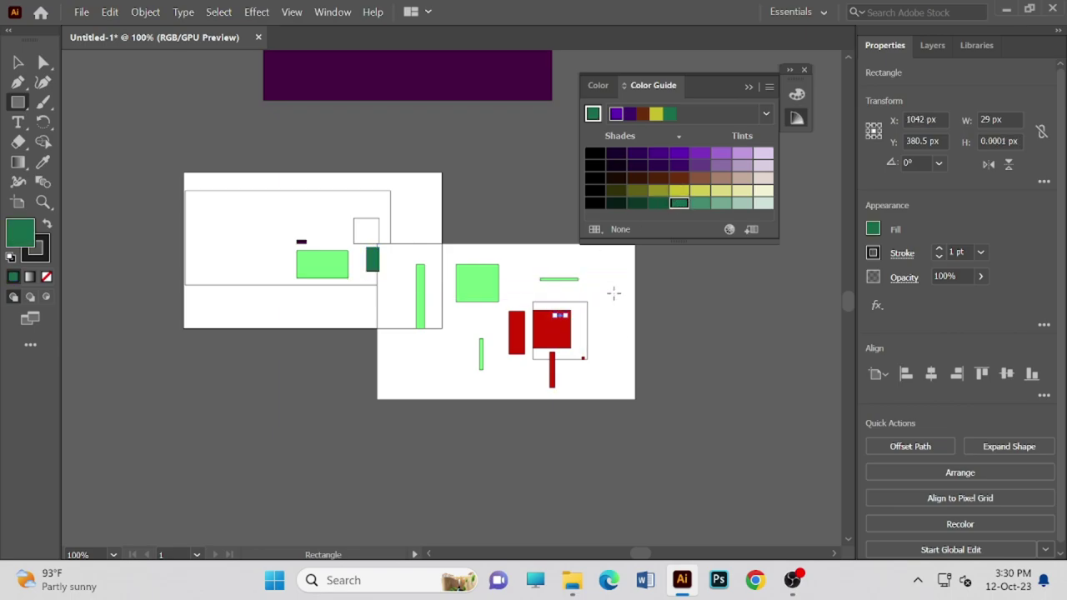
click(581, 332)
drag(288, 311, 288, 424)
drag(278, 342, 287, 373)
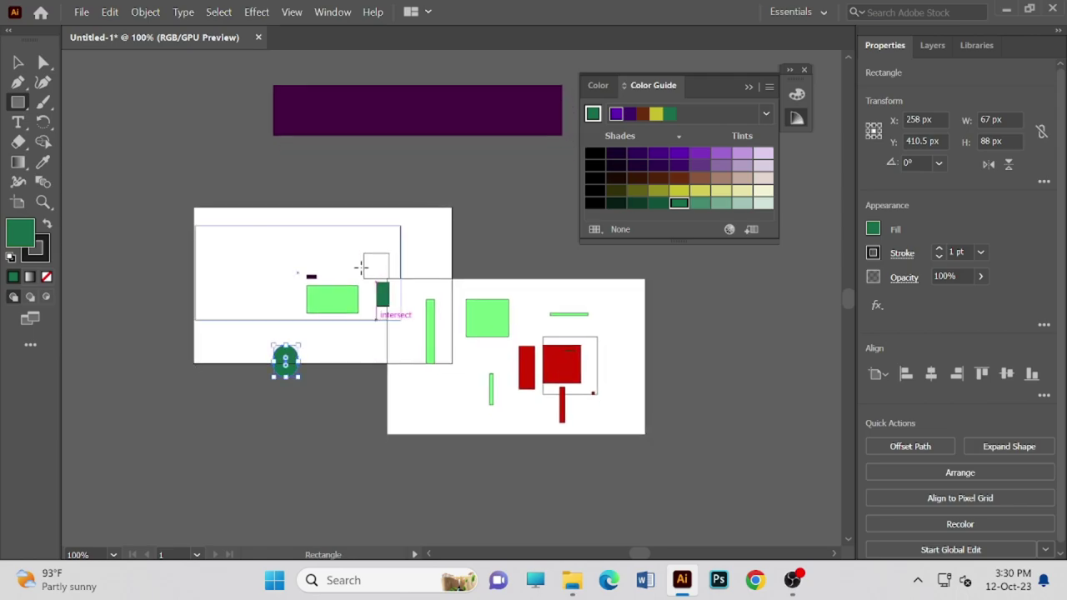
drag(474, 421, 471, 474)
mouse_move(489, 350)
mouse_down()
mouse_move(550, 362)
mouse_move(558, 337)
mouse_move(549, 328)
mouse_up()
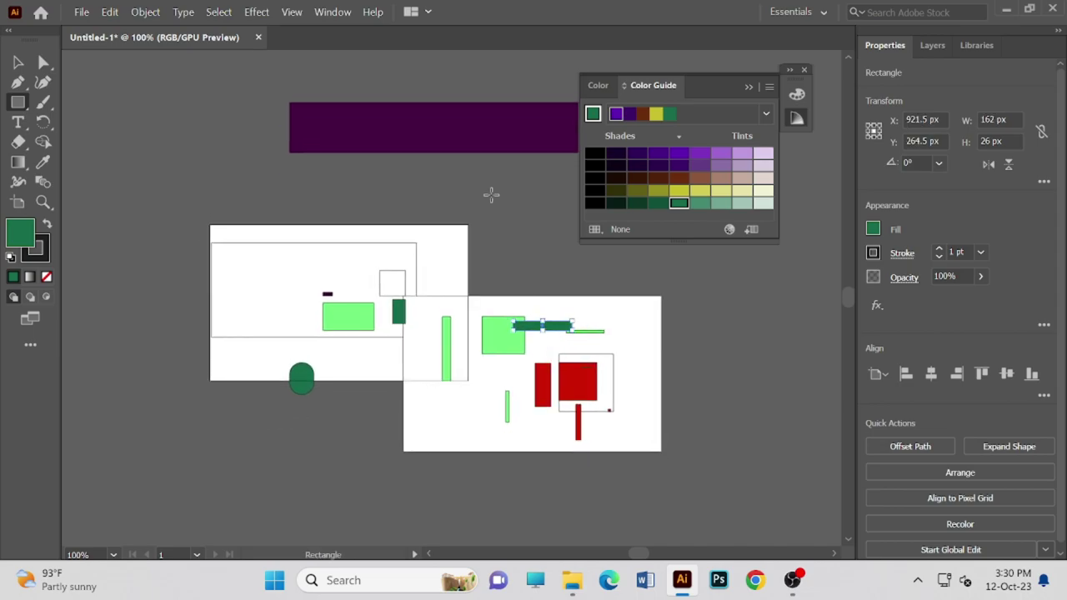
drag(692, 275, 691, 326)
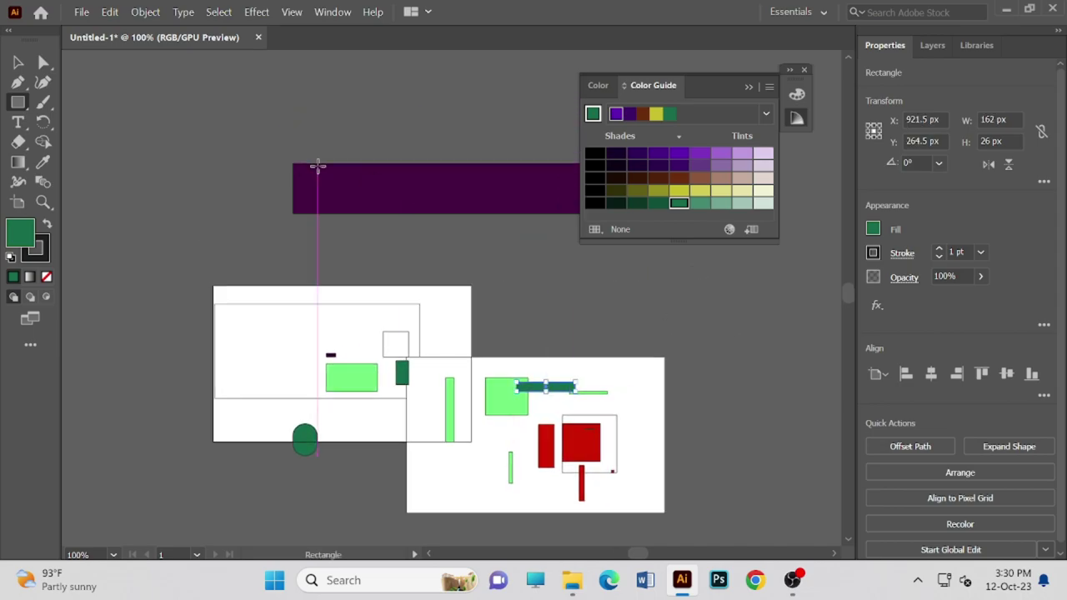
- Draw a large 198 × 207 px square in the upper left and fill it violet
drag(119, 150, 191, 225)
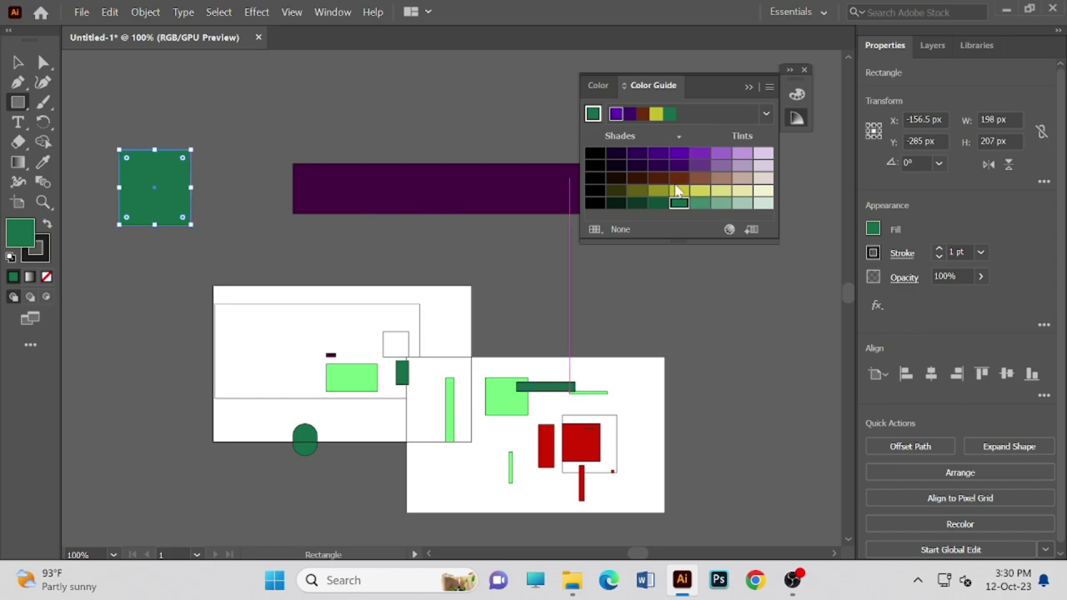
click(617, 114)
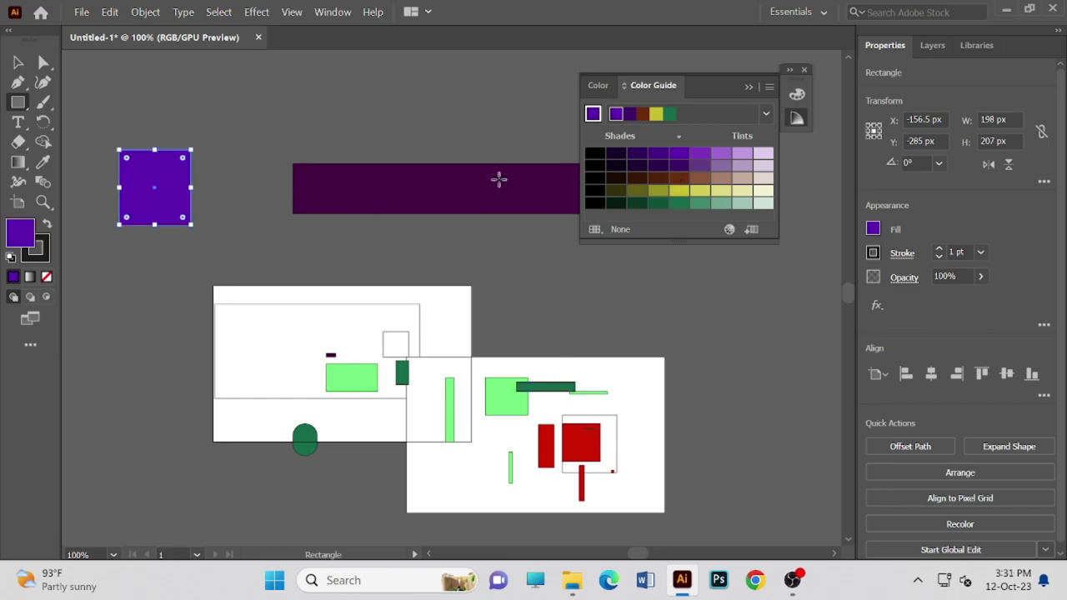
click(320, 343)
click(570, 329)
click(321, 350)
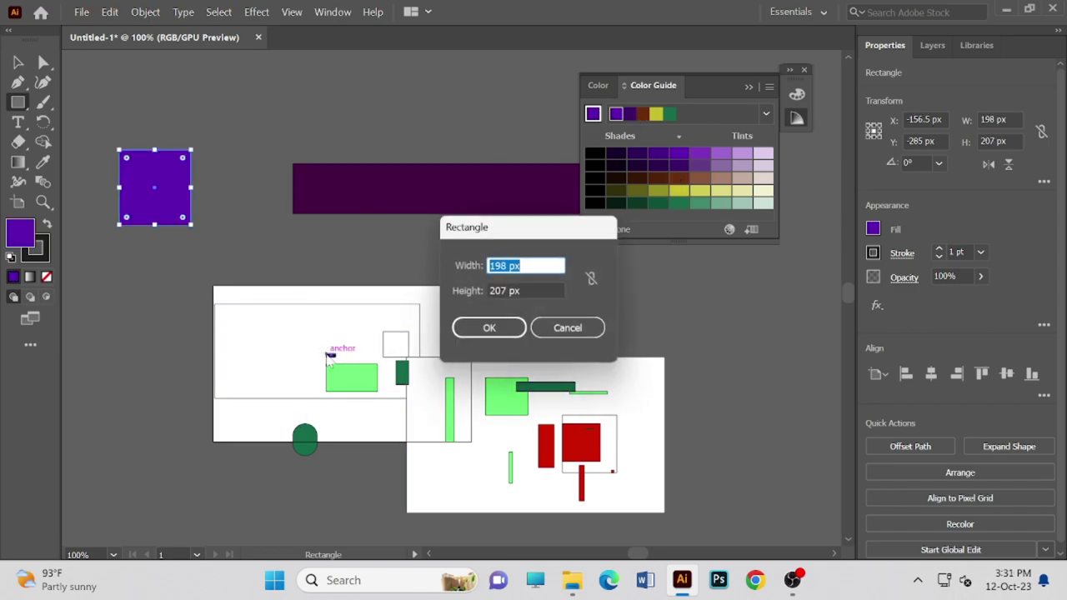
click(604, 330)
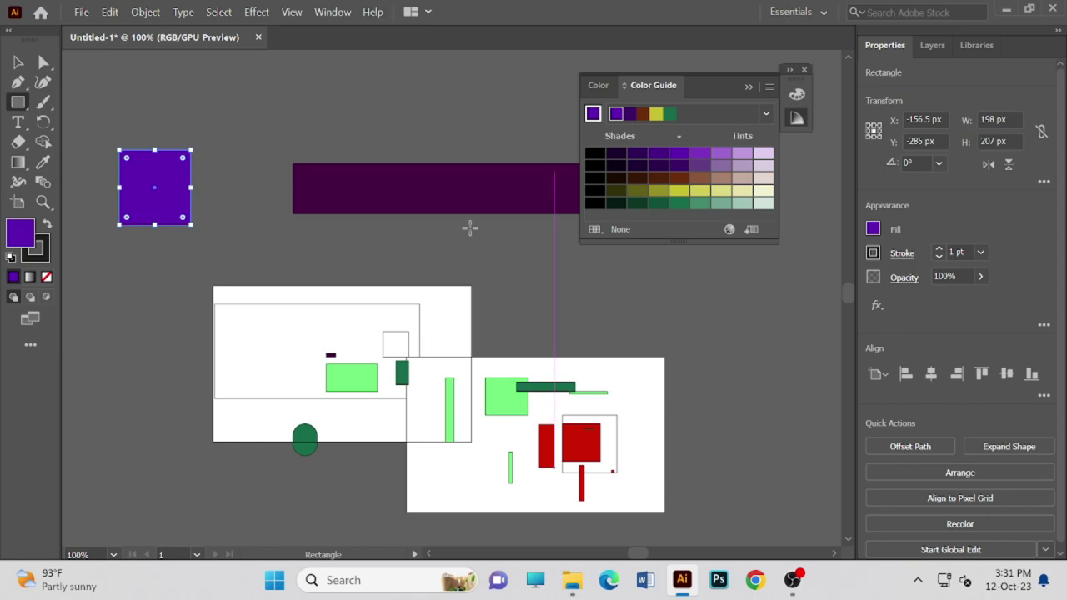
scroll(520, 358, down, 2)
scroll(521, 358, up, 3)
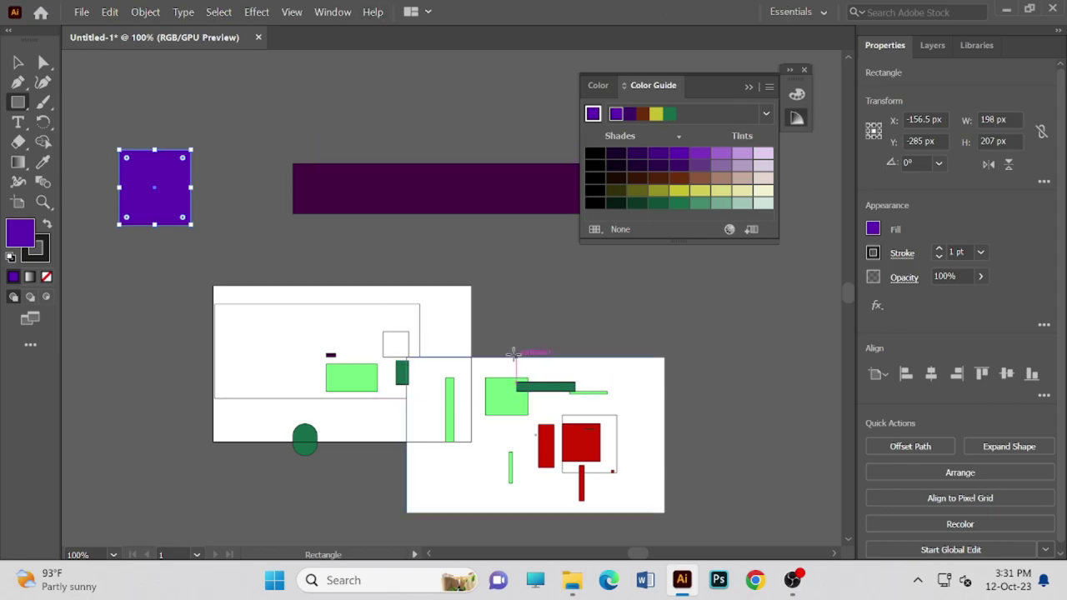
scroll(545, 326, down, 3)
click(637, 337)
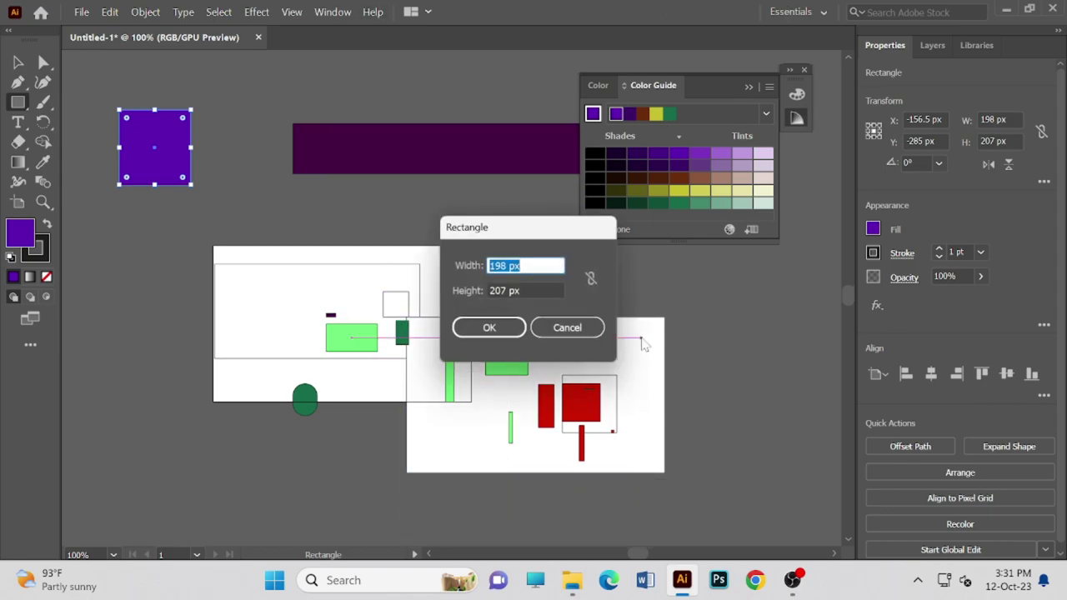
click(597, 334)
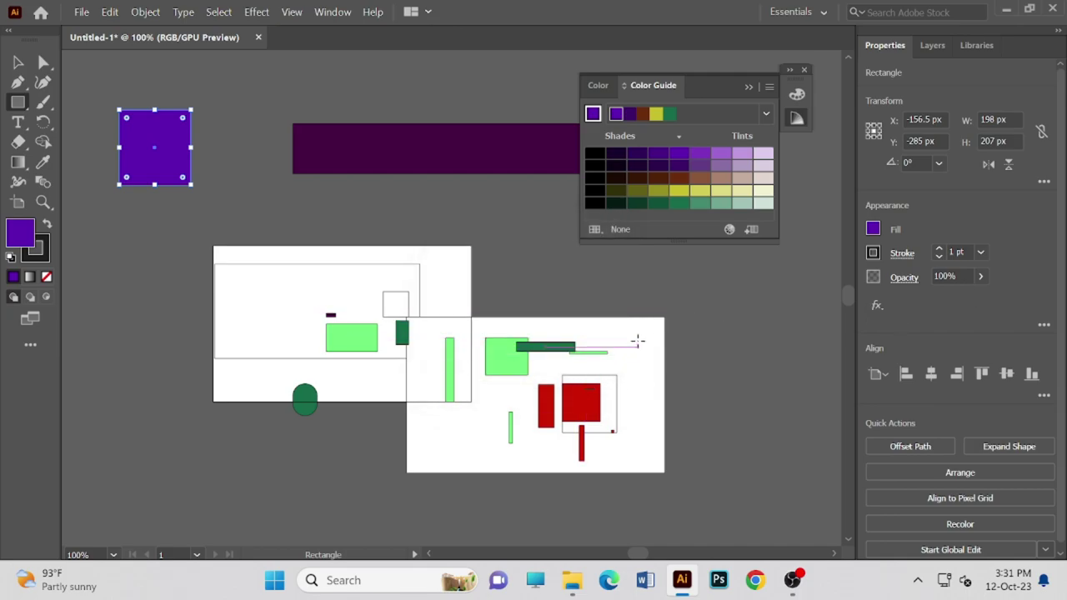
click(147, 160)
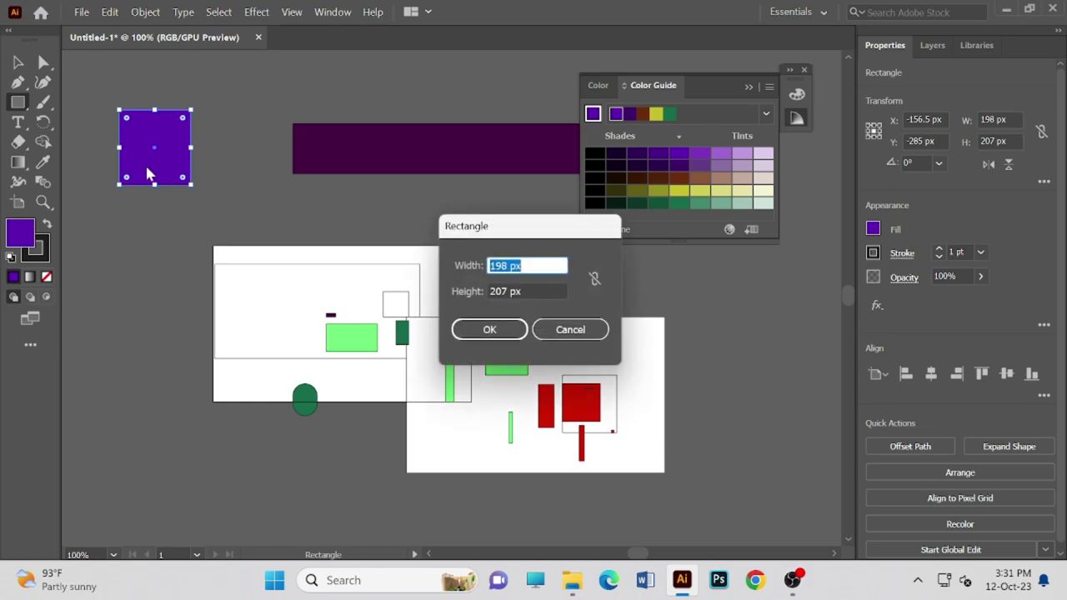
click(591, 329)
- Collapse the Color panel and draw a 228 × 190 px violet rectangle right of the banner
scroll(588, 329, up, 2)
scroll(589, 329, up, 2)
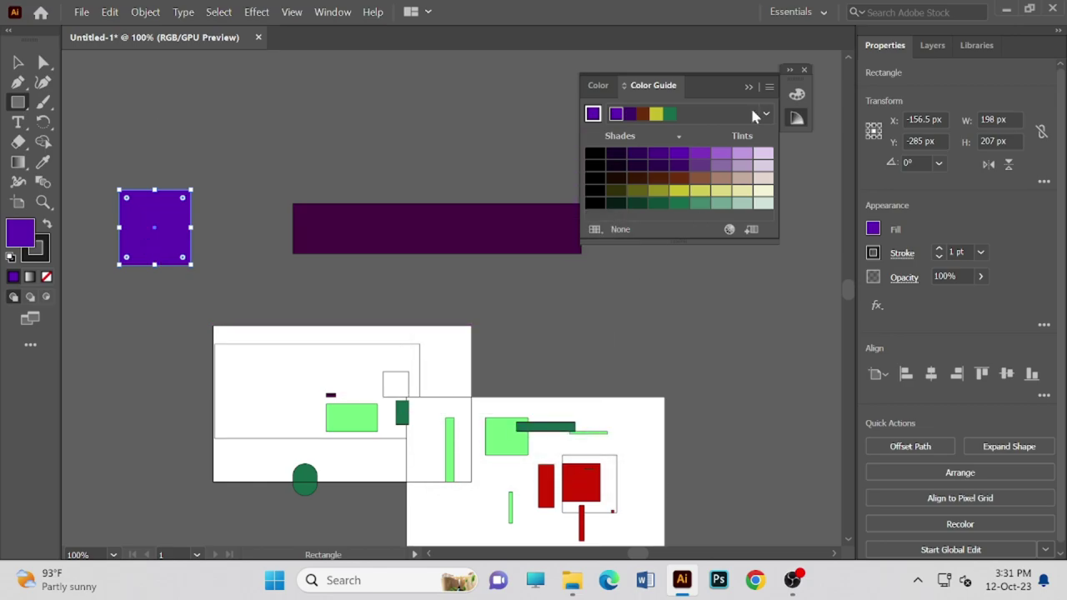
click(796, 96)
click(797, 96)
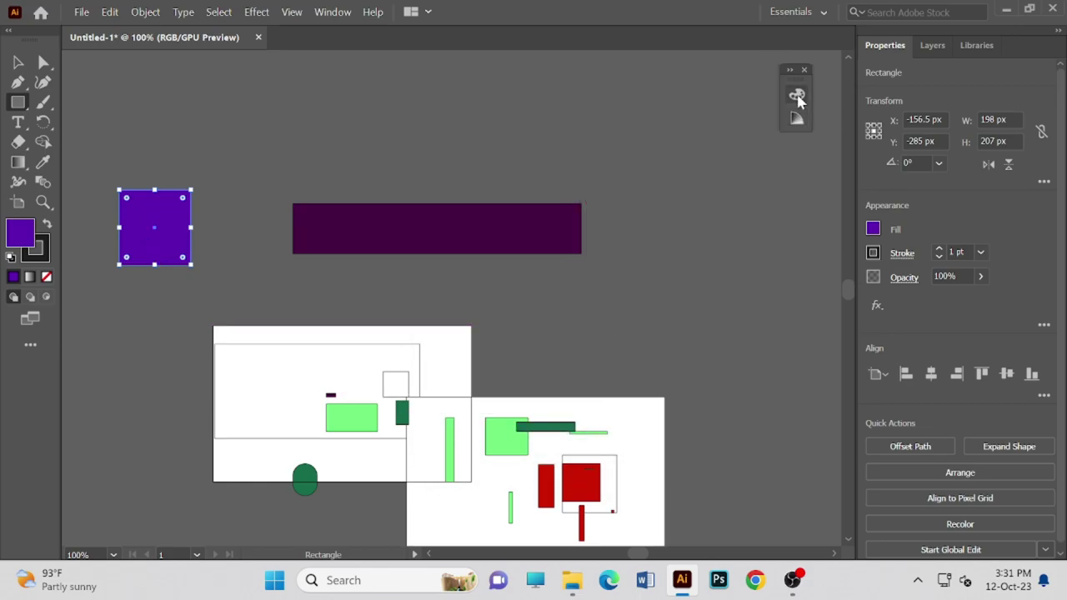
scroll(574, 321, down, 1)
scroll(632, 397, down, 3)
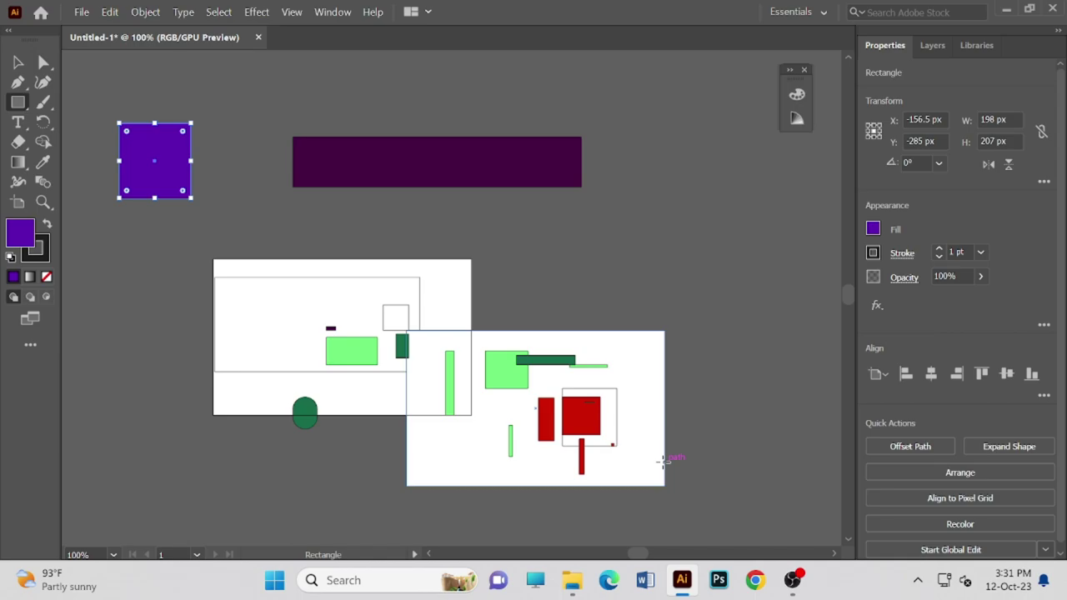
drag(687, 206, 769, 272)
right_click(744, 250)
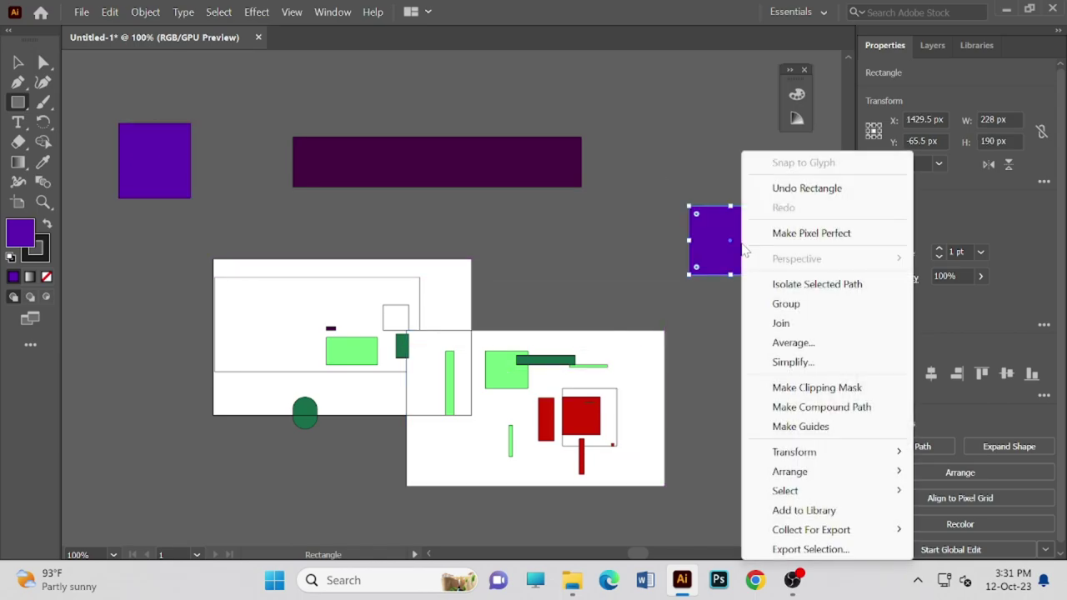
click(650, 237)
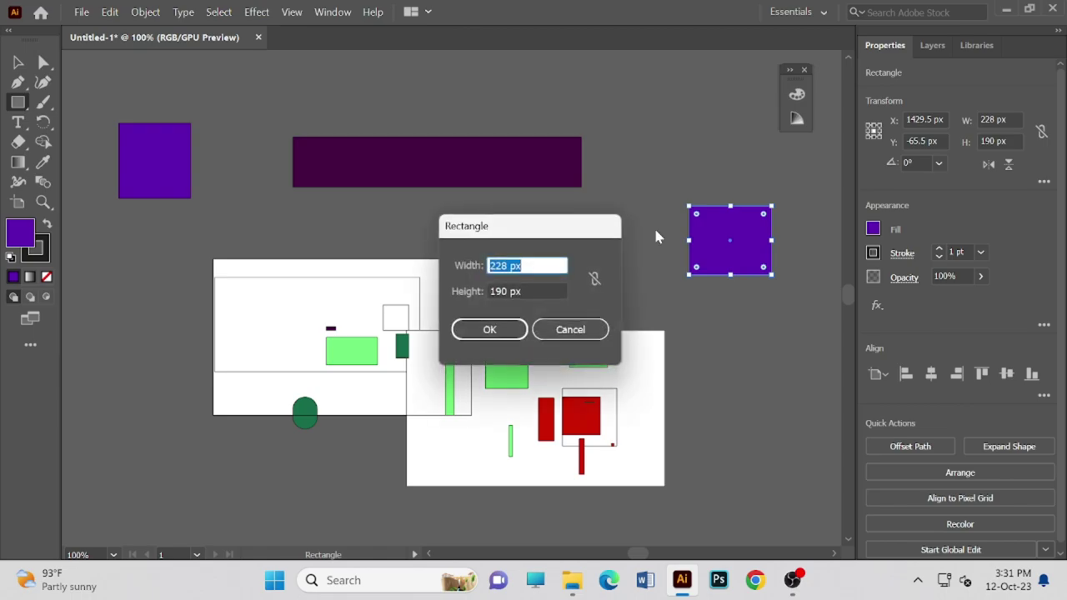
click(588, 333)
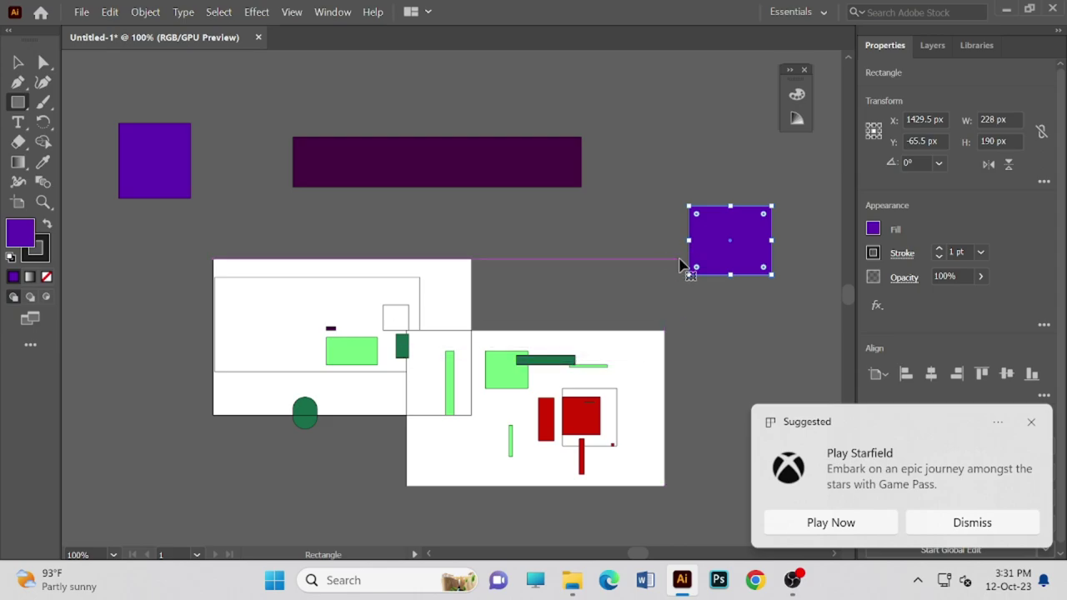
- Cancel the stray rectangle size prompts and switch to the Selection tool
click(423, 156)
click(569, 330)
click(513, 186)
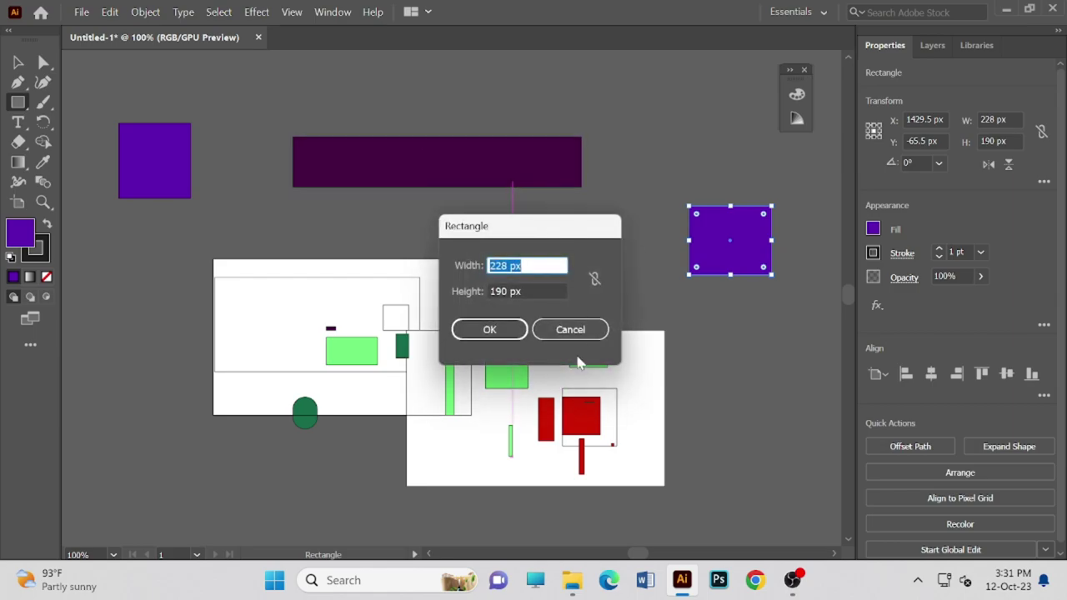
click(587, 330)
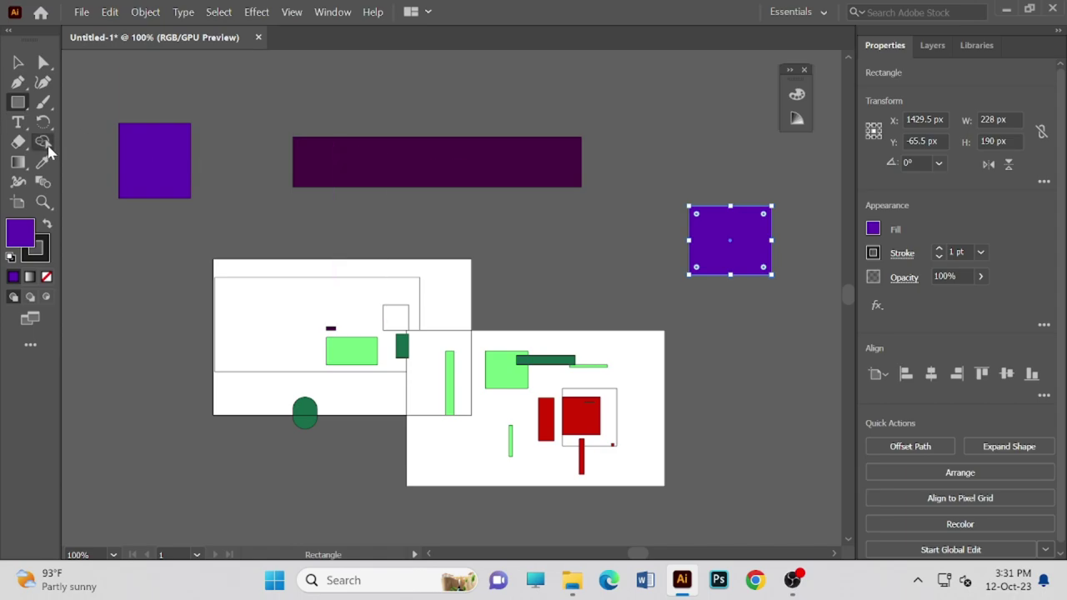
click(17, 62)
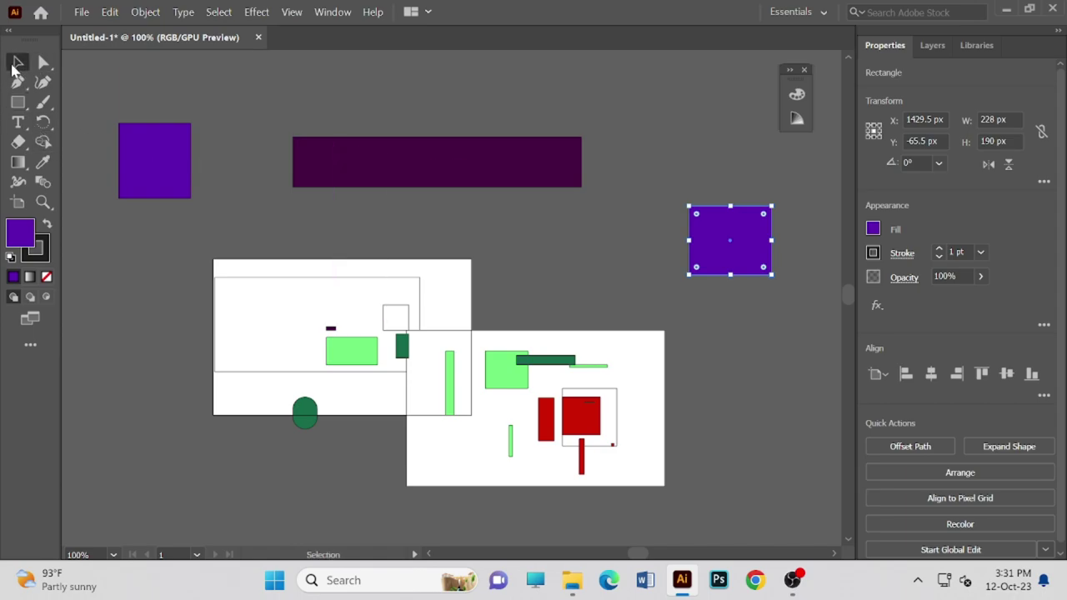
- Nudge the dark purple banner 24 px right and fill it aqua green 00FFA5
drag(367, 171, 387, 171)
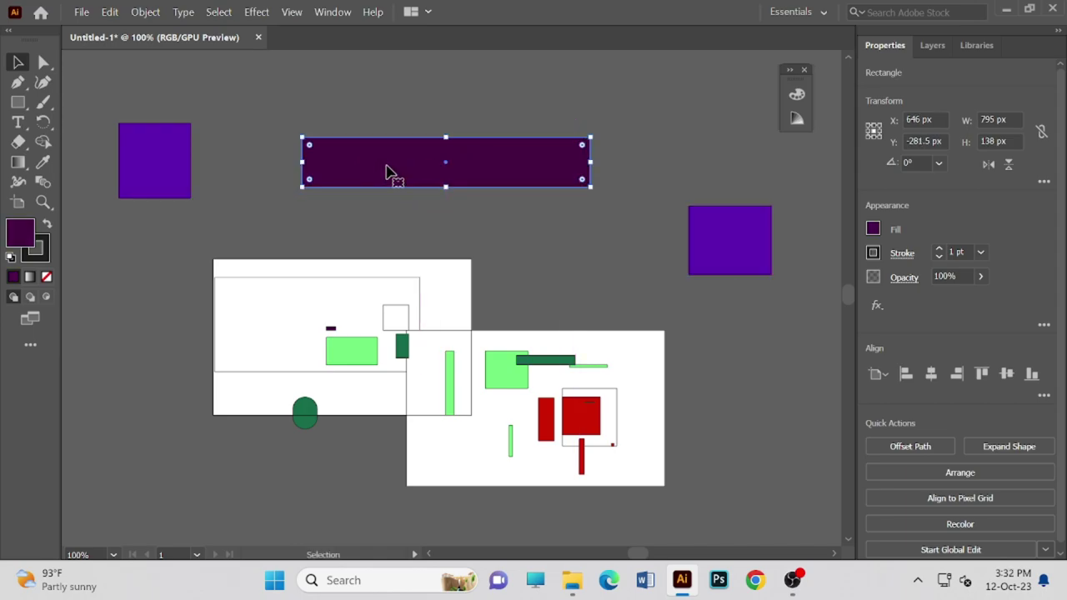
click(794, 95)
click(665, 218)
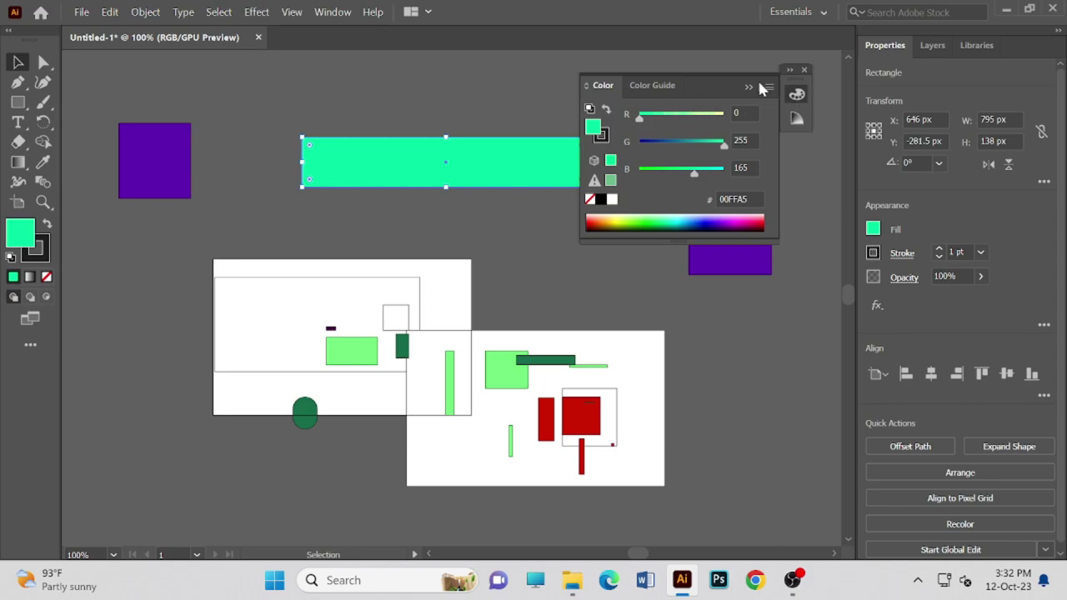
click(797, 95)
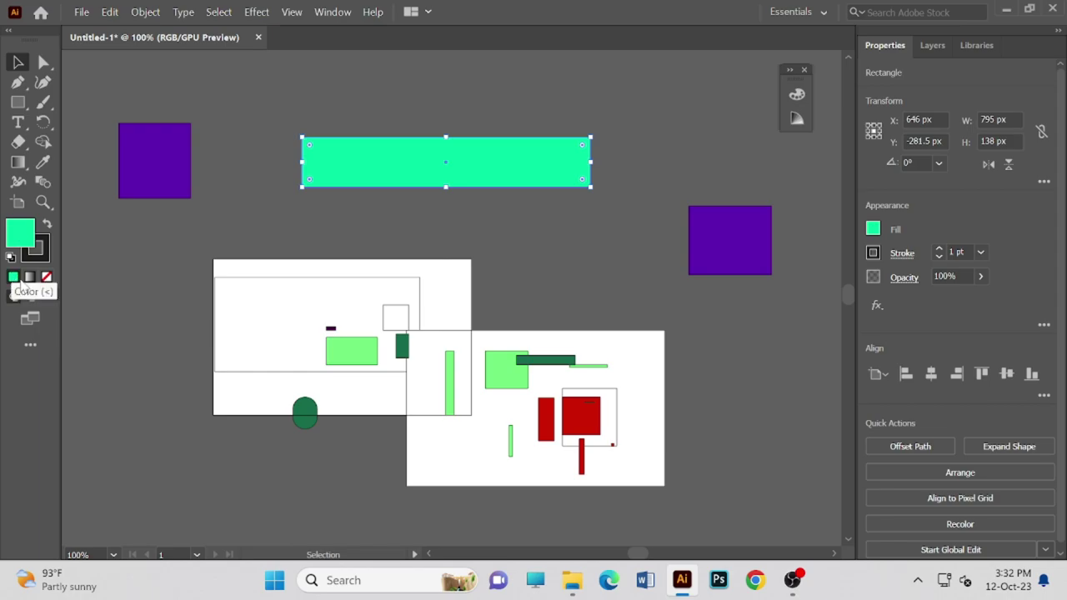
- Change the banner's fill to dark green 036D29 in the Color Picker
double_click(24, 235)
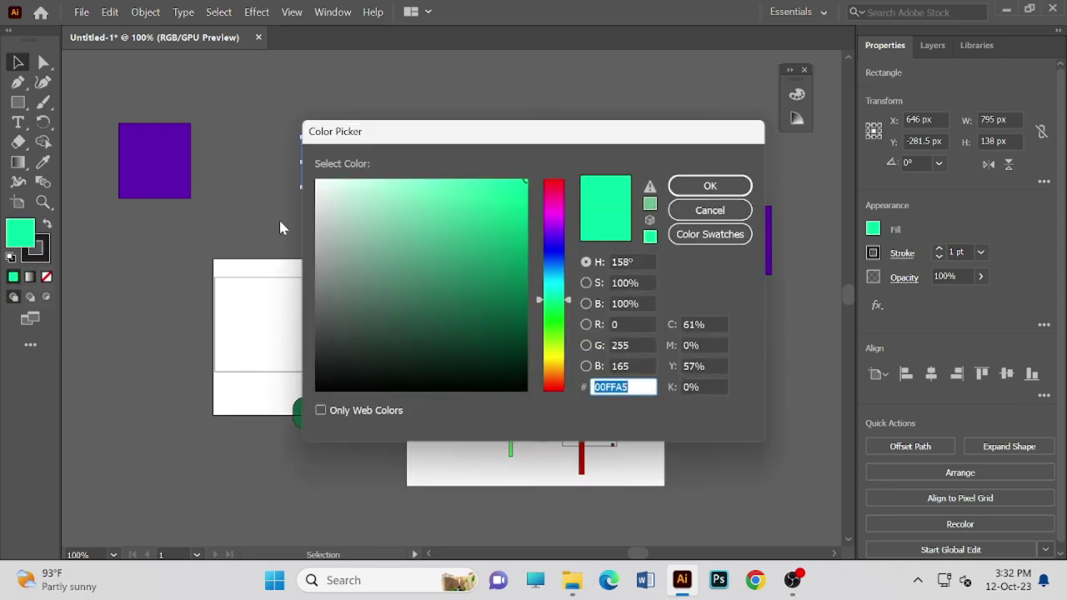
mouse_move(432, 238)
mouse_down()
mouse_move(481, 297)
mouse_move(500, 255)
mouse_move(523, 298)
mouse_up()
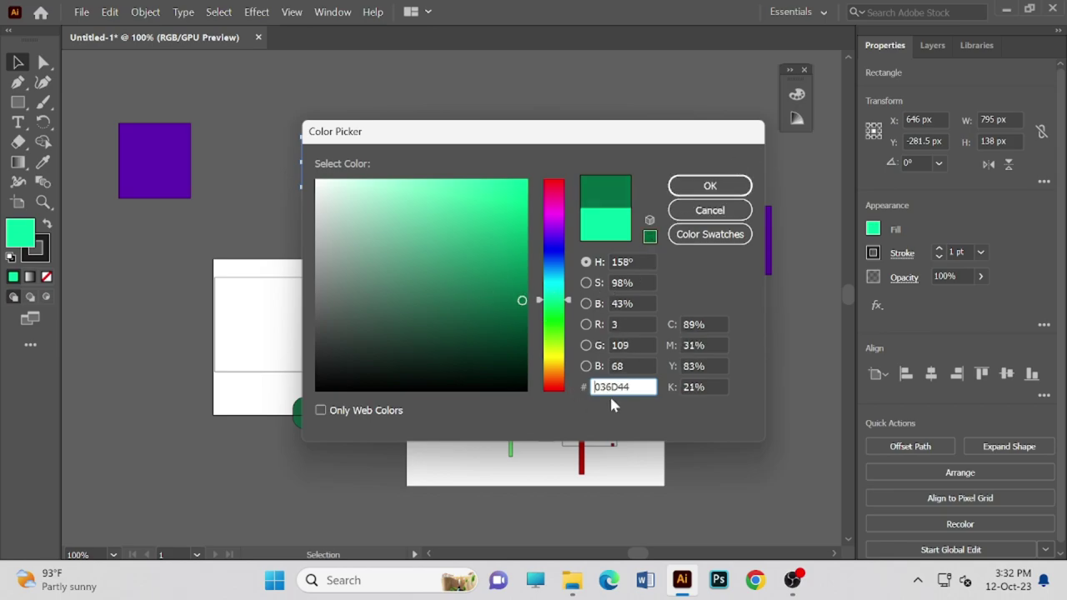
drag(550, 332, 563, 307)
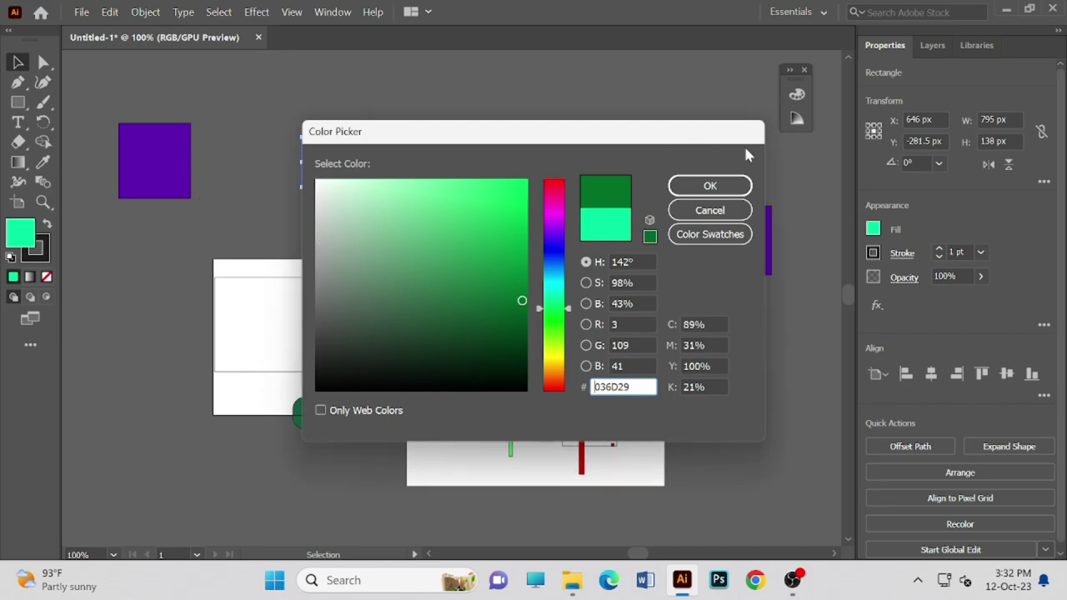
click(704, 190)
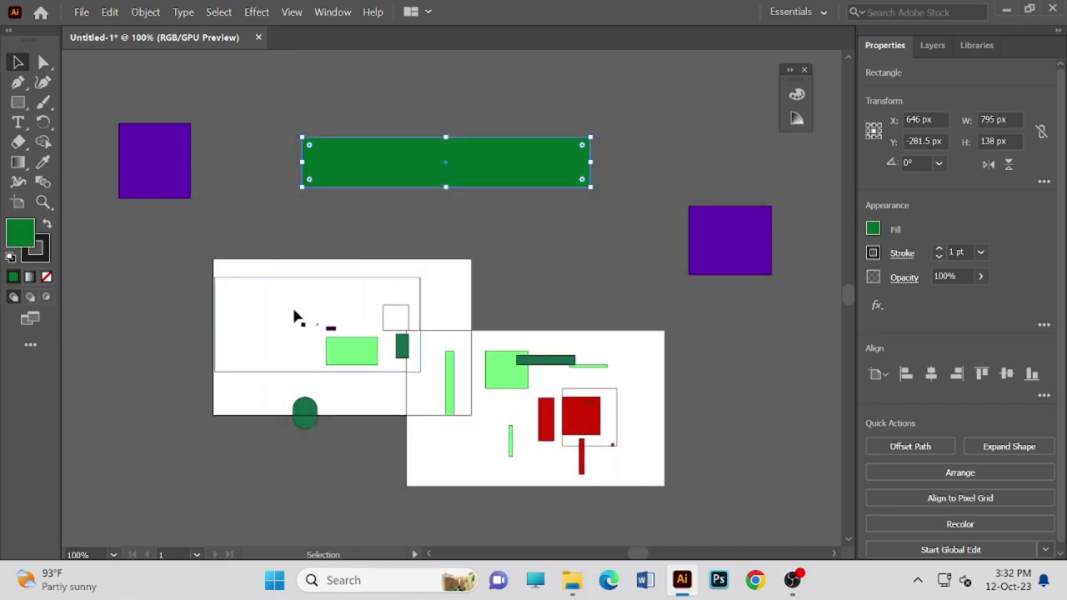
double_click(292, 307)
- Move the inner white rectangle off the artboard beside the right violet rectangle
double_click(18, 64)
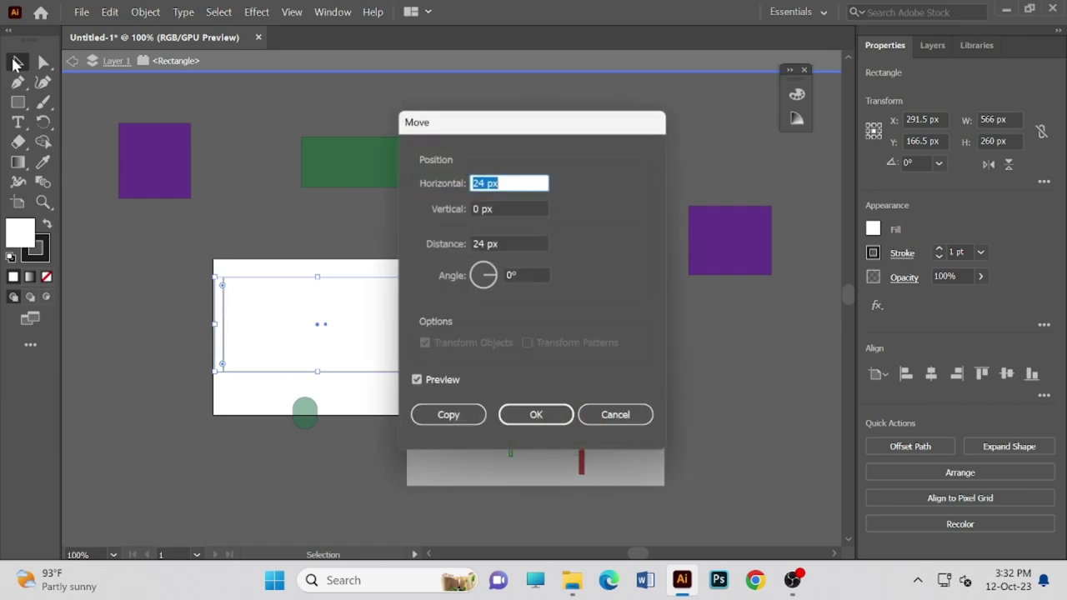
click(597, 416)
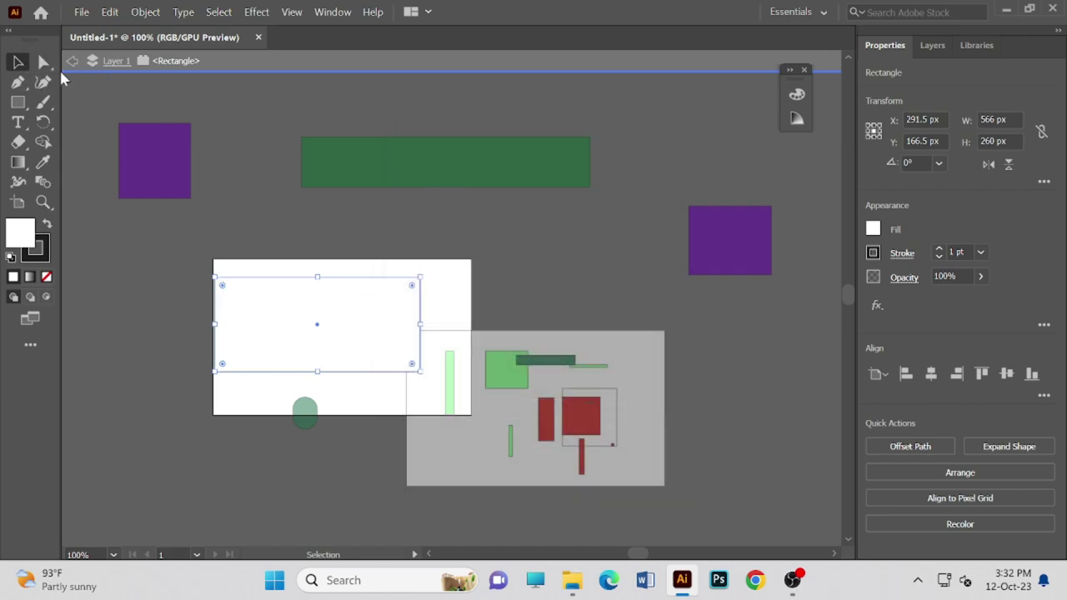
click(375, 209)
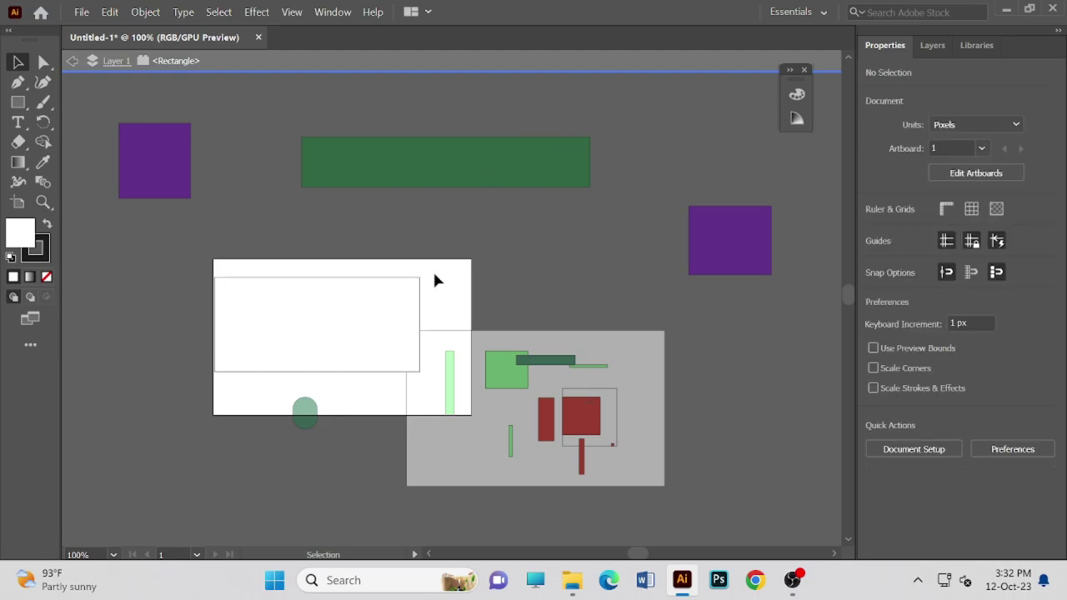
click(350, 305)
drag(355, 302, 605, 214)
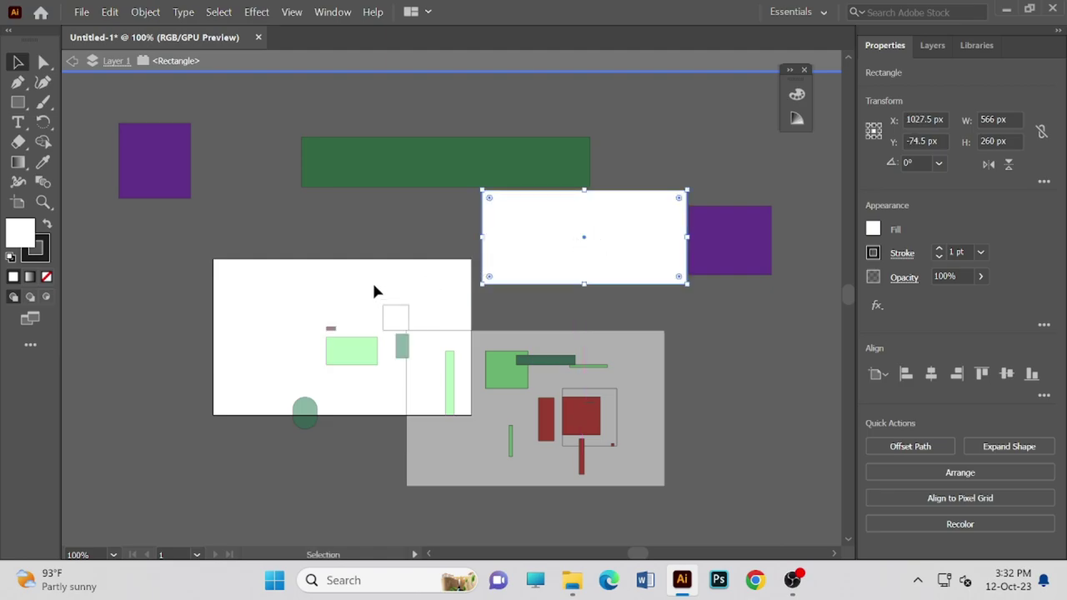
click(368, 277)
click(573, 226)
- Fill the 566 × 260 px rectangle yellow-green C7E517 via the Color Picker
double_click(27, 232)
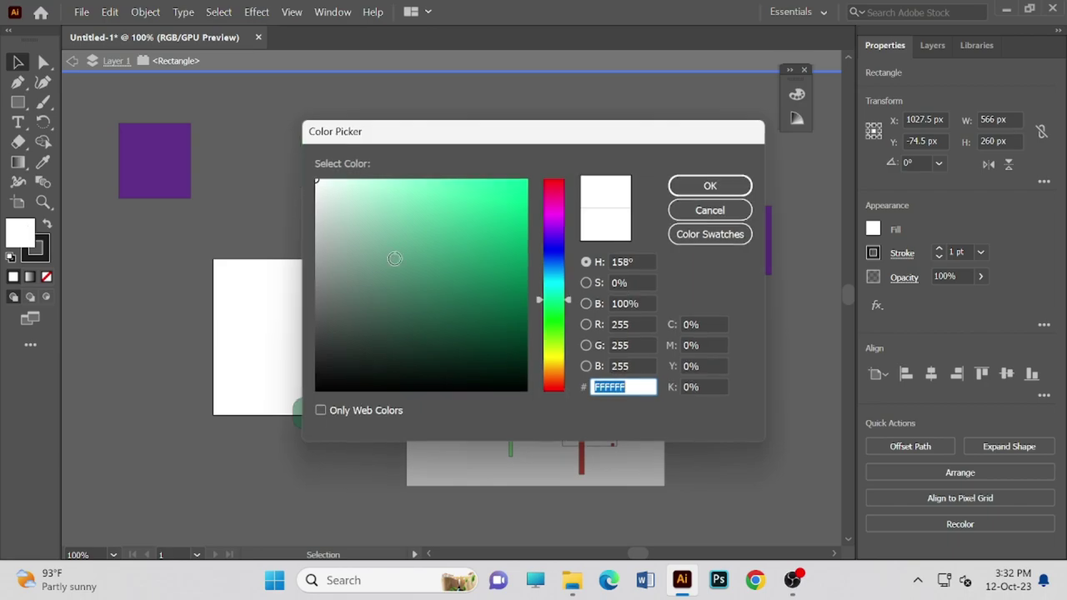
drag(538, 297, 637, 363)
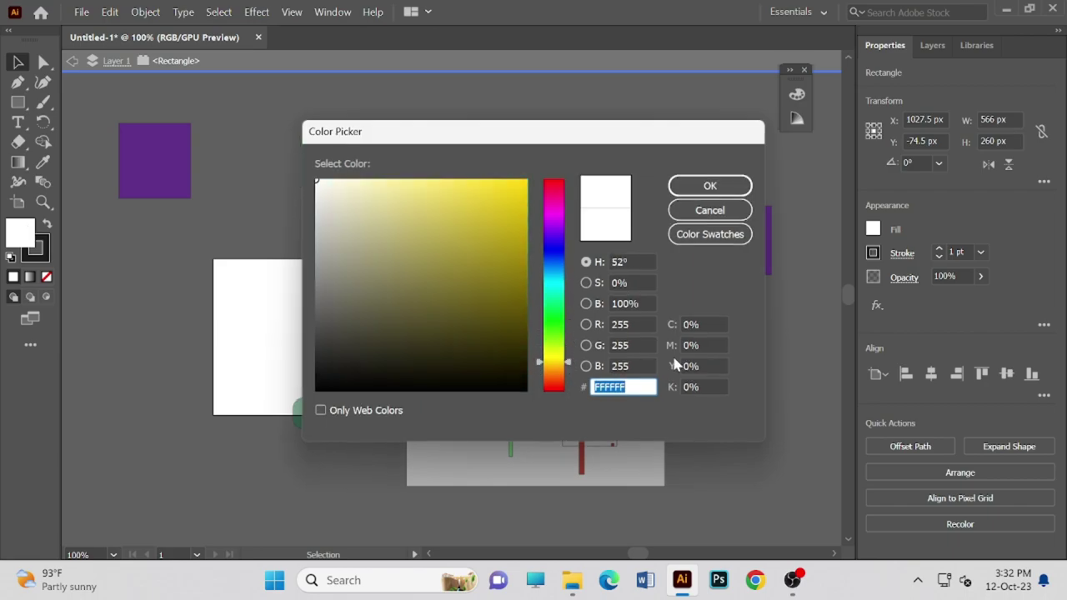
click(705, 185)
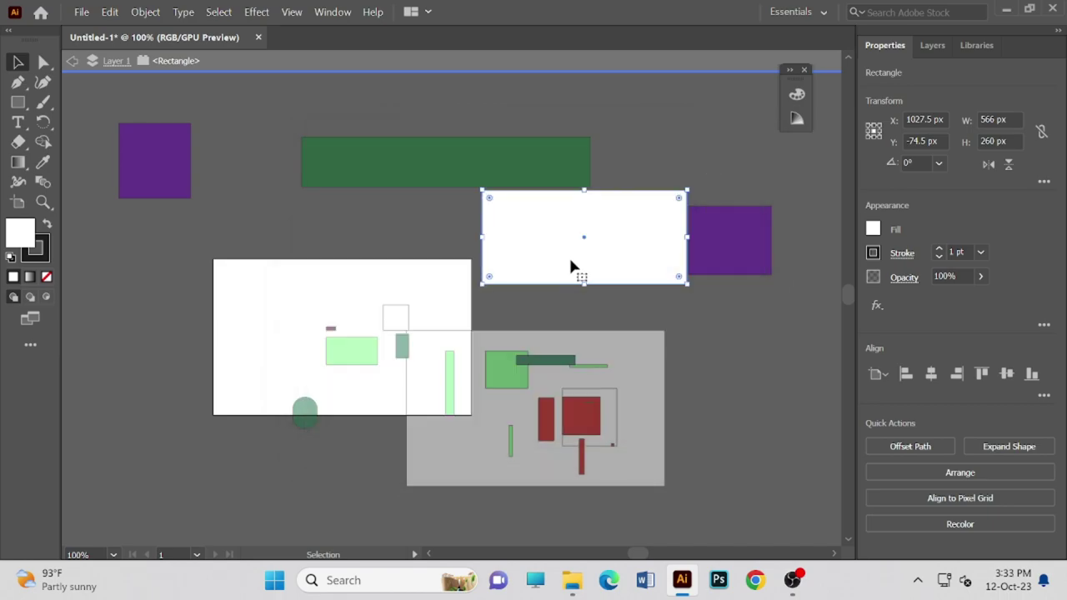
drag(550, 236, 549, 230)
double_click(27, 236)
click(367, 317)
drag(560, 329, 569, 351)
drag(460, 196, 507, 198)
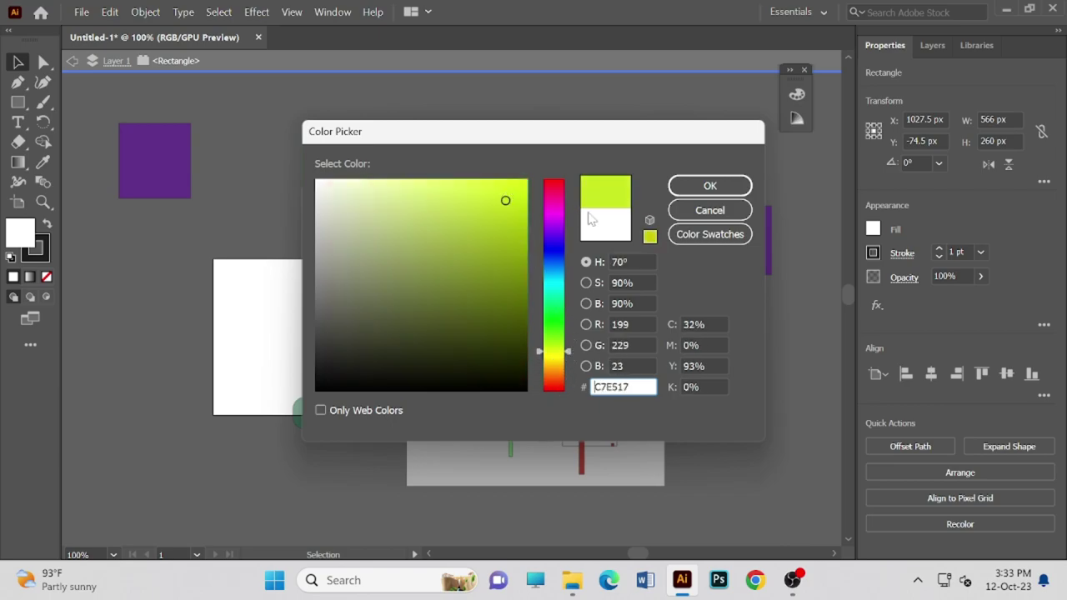
click(688, 192)
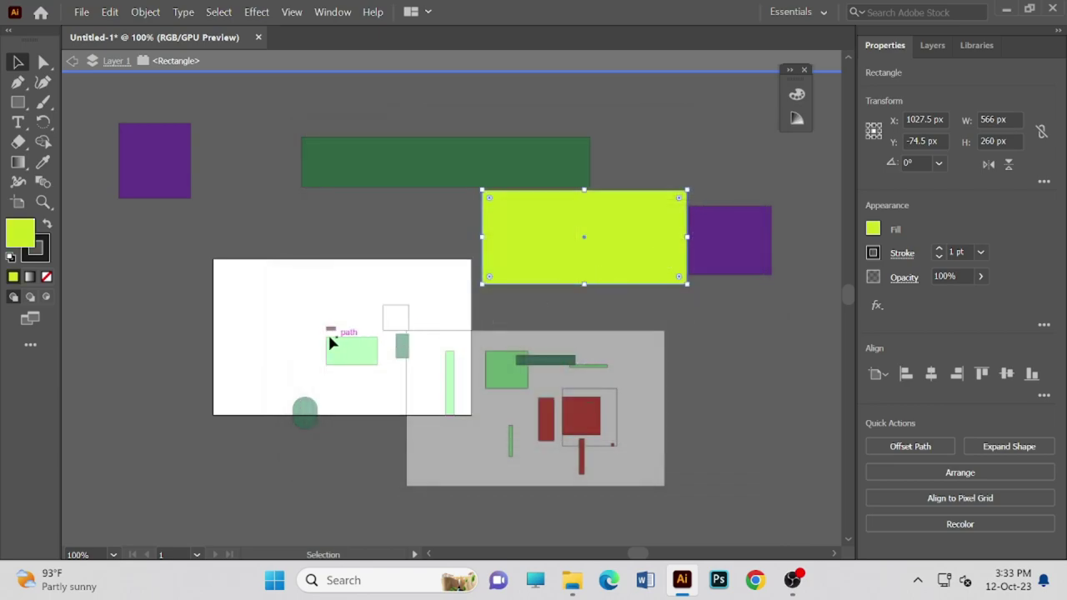
click(262, 317)
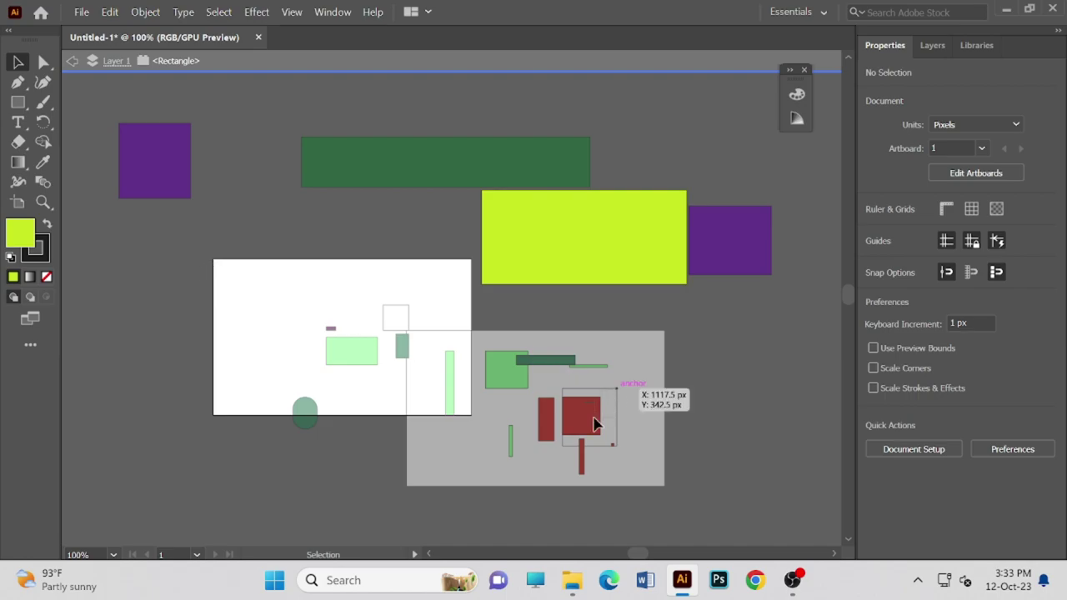
- Exit isolation mode and move the large coloured shapes off the artboard
scroll(745, 333, up, 2)
scroll(747, 158, up, 3)
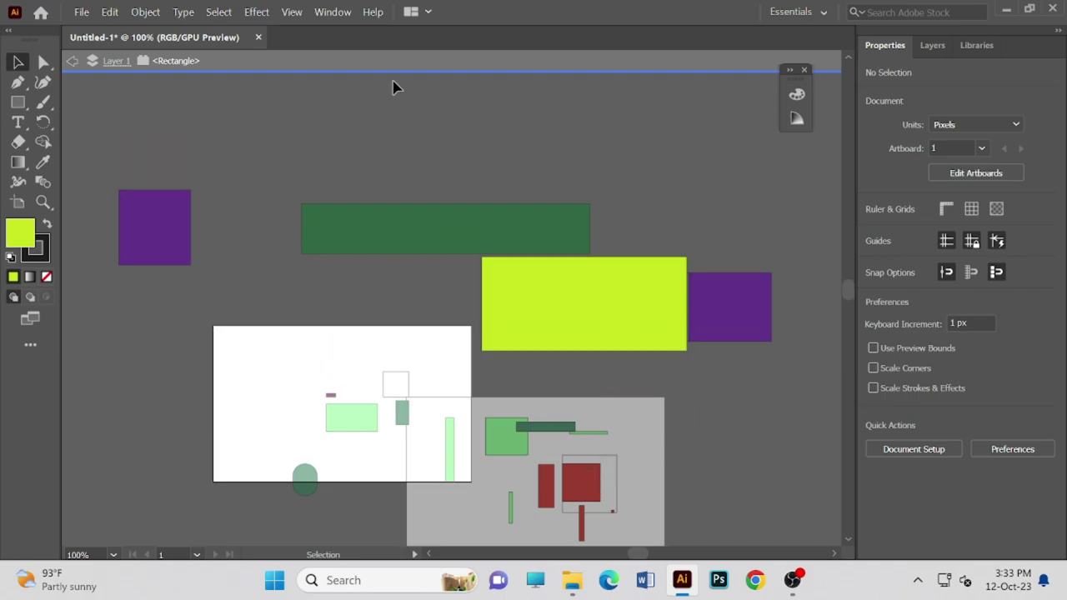
click(72, 61)
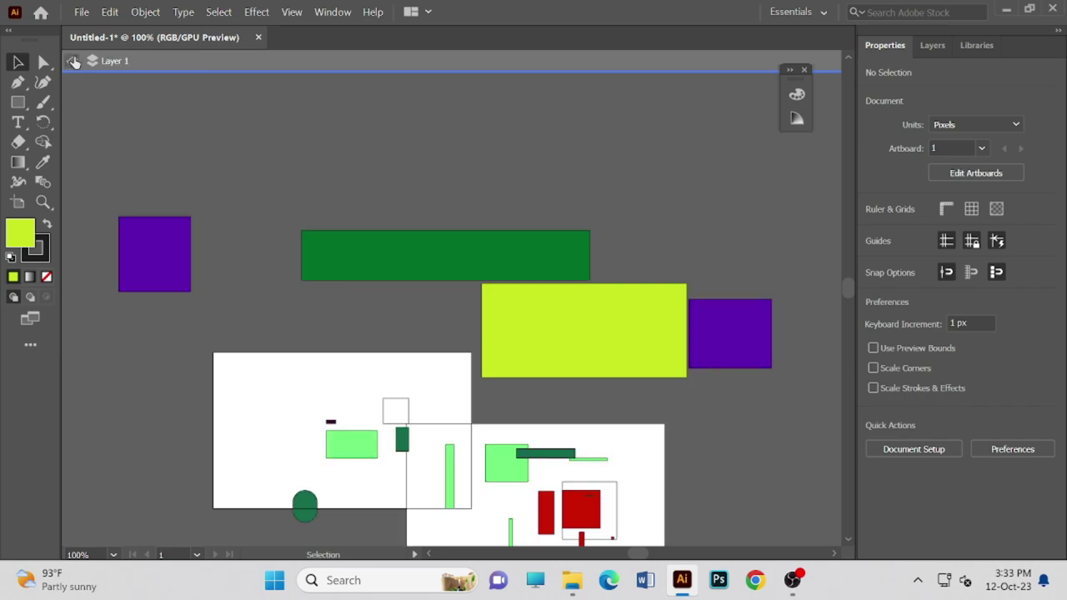
scroll(366, 358, down, 1)
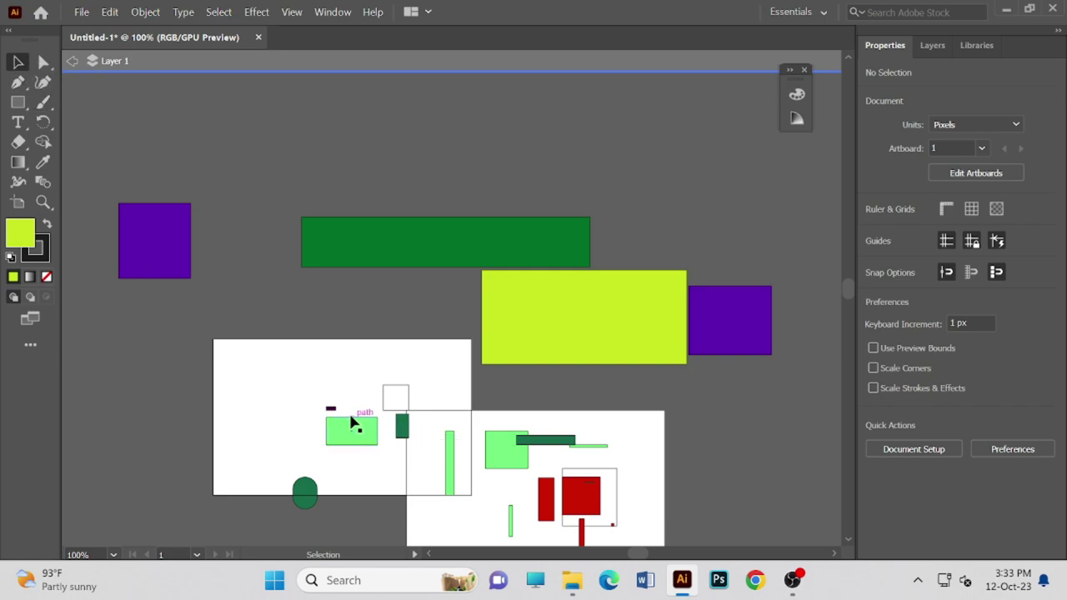
drag(235, 391, 408, 403)
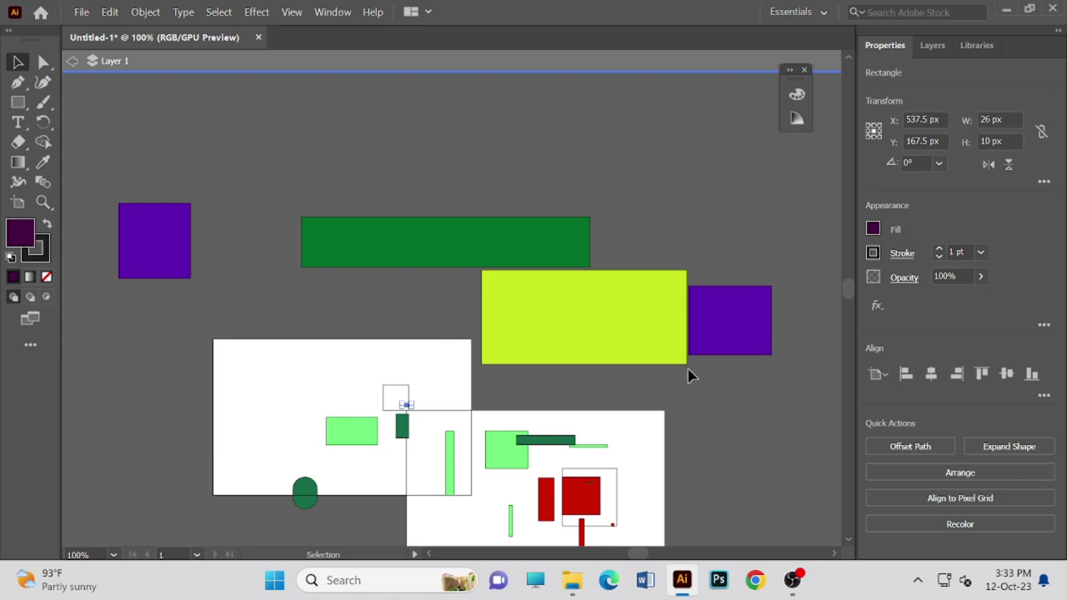
drag(579, 310, 714, 200)
drag(468, 233, 444, 122)
drag(154, 220, 122, 109)
drag(351, 431, 261, 218)
- Delete the dark-green rectangle, white square, light-green rectangle and square, dark-green bar and large white rectangle
drag(398, 392, 445, 258)
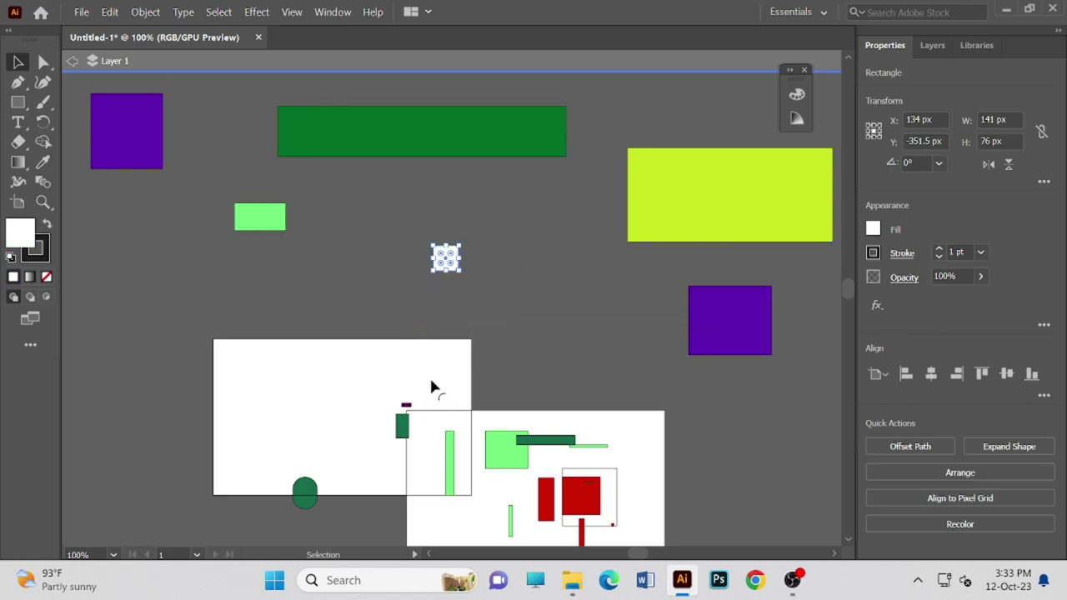
drag(407, 425, 344, 244)
key(Delete)
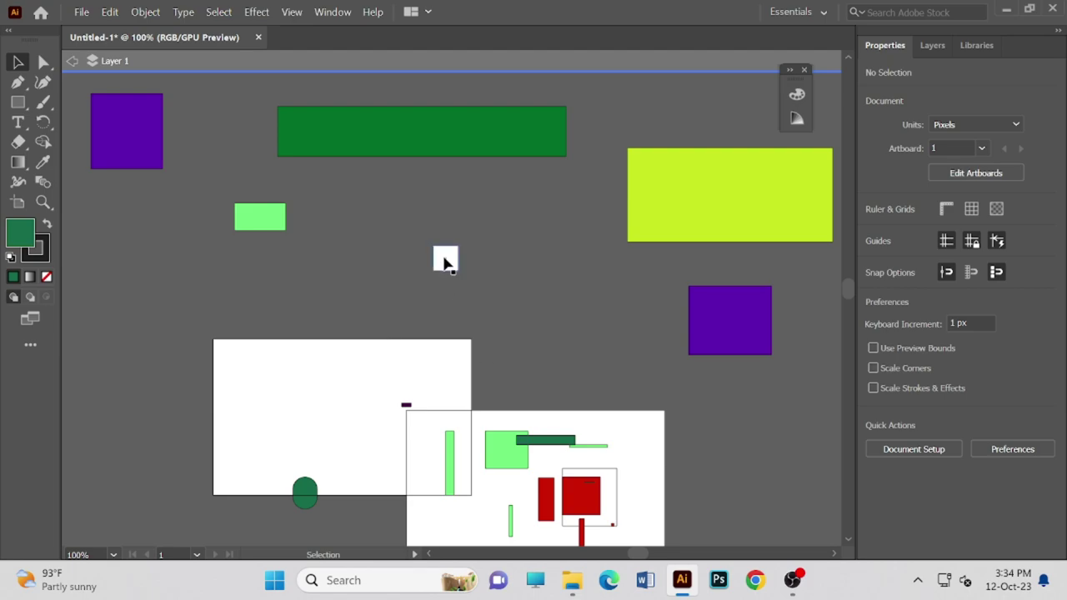
click(444, 261)
key(Delete)
drag(453, 462, 471, 238)
key(Delete)
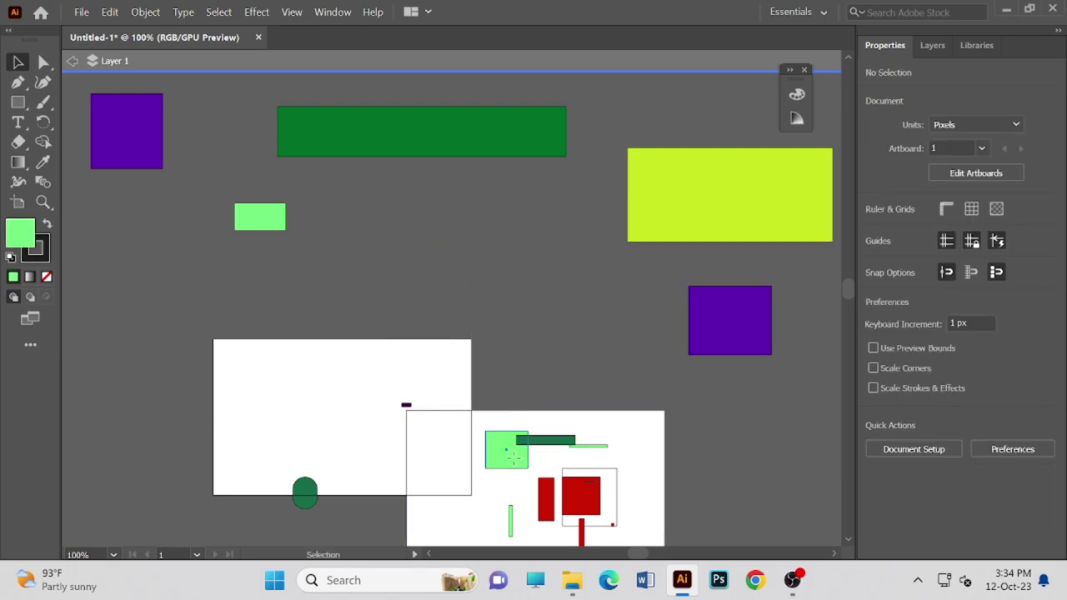
click(512, 453)
key(Delete)
click(547, 442)
key(Delete)
click(586, 454)
key(Delete)
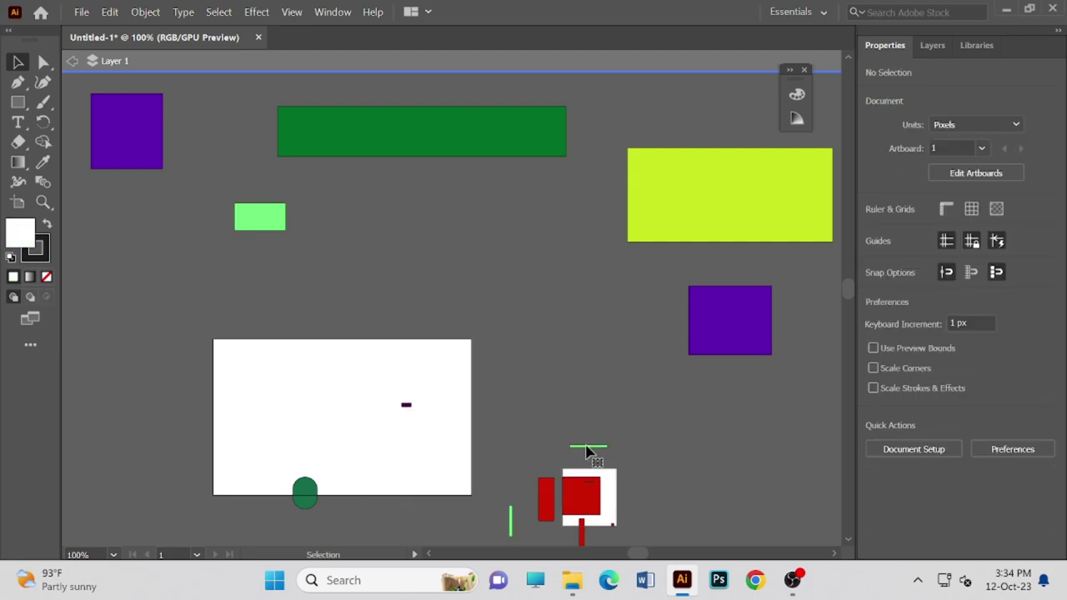
- Delete the red square, small red rectangle, white square and dark-purple rectangle
click(577, 495)
key(Delete)
click(548, 495)
key(Delete)
click(573, 504)
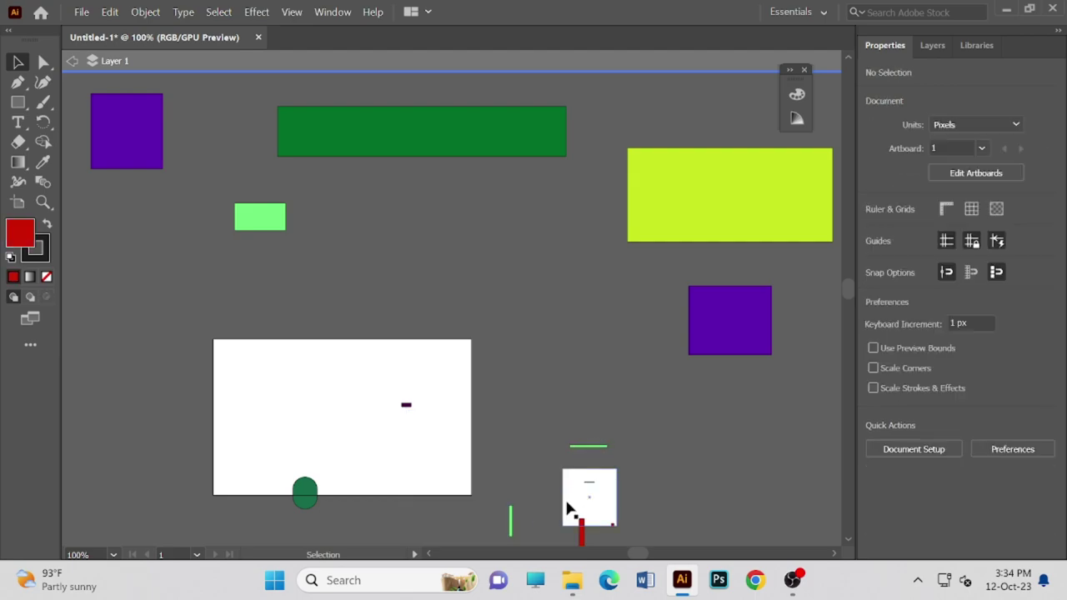
key(Delete)
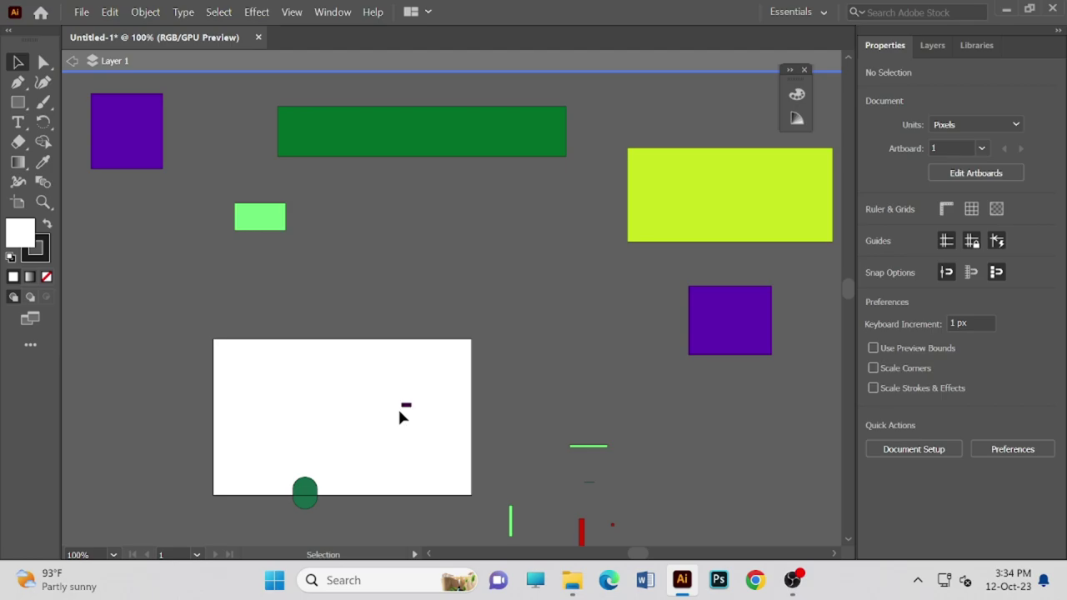
click(404, 408)
key(Delete)
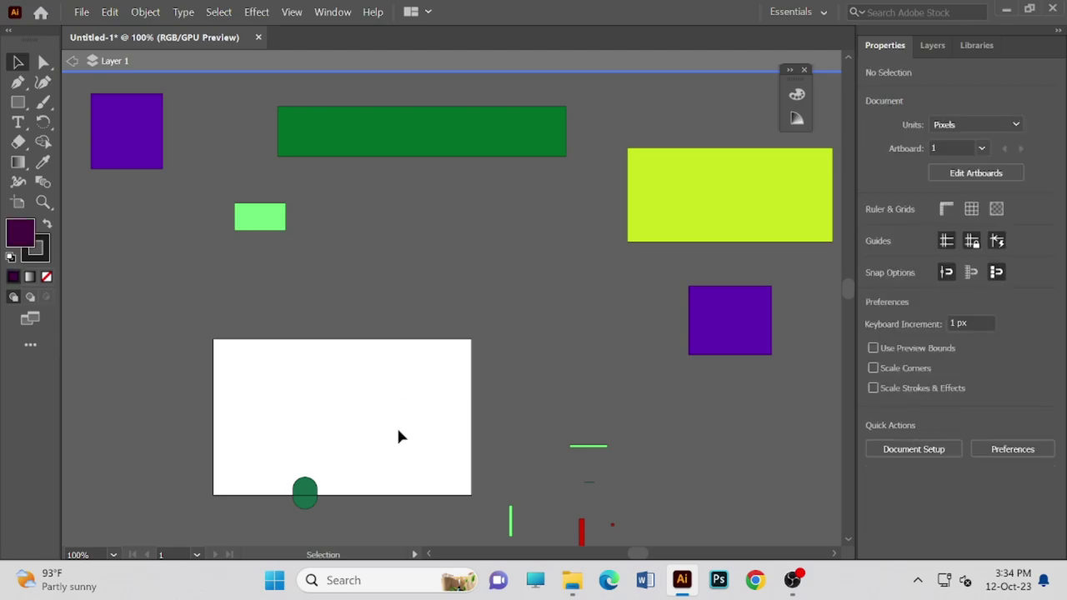
- Delete the green ellipse, both green lines, the red bar and the tiny red object
click(309, 496)
key(Delete)
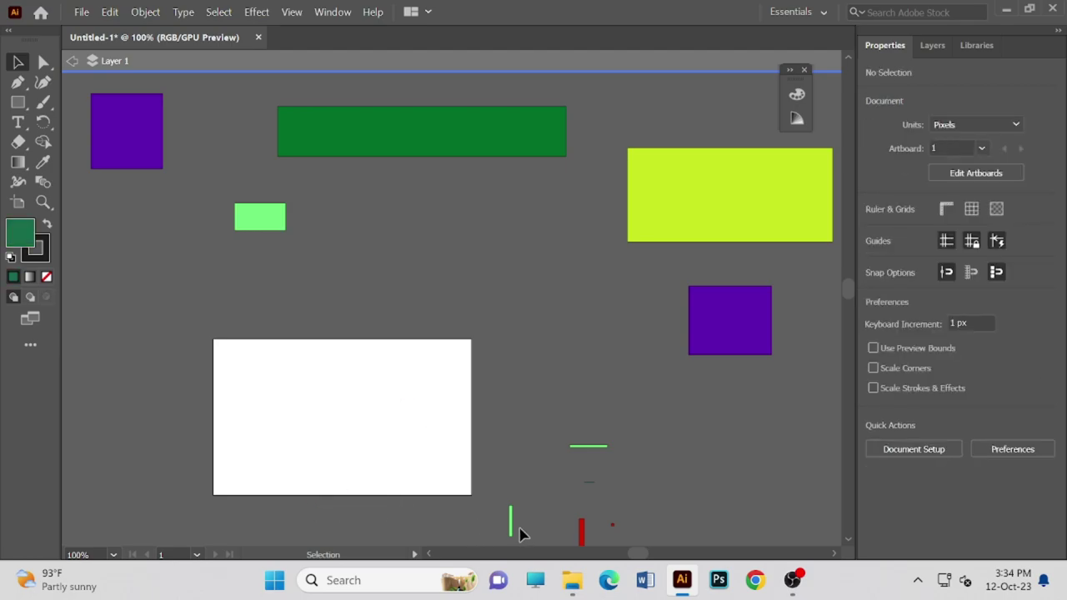
click(510, 521)
key(Delete)
click(581, 530)
key(Delete)
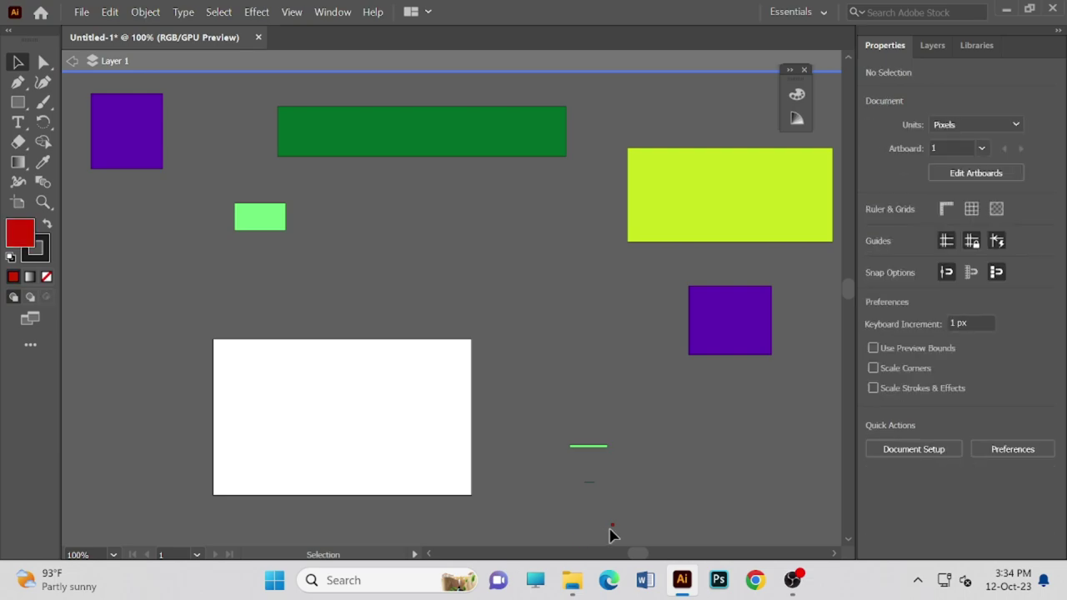
click(590, 446)
key(Delete)
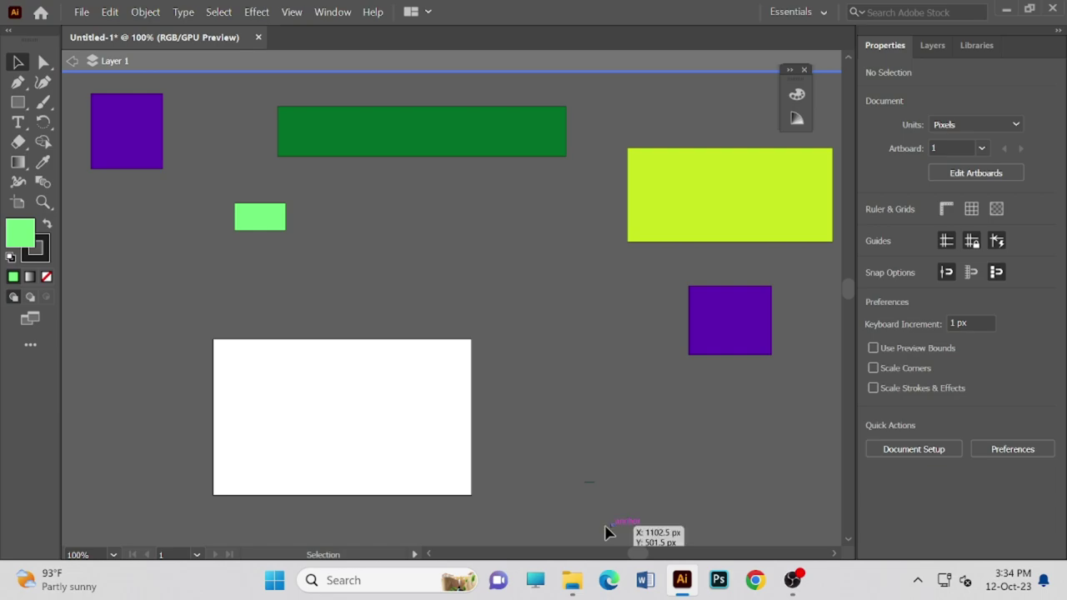
click(613, 524)
key(Delete)
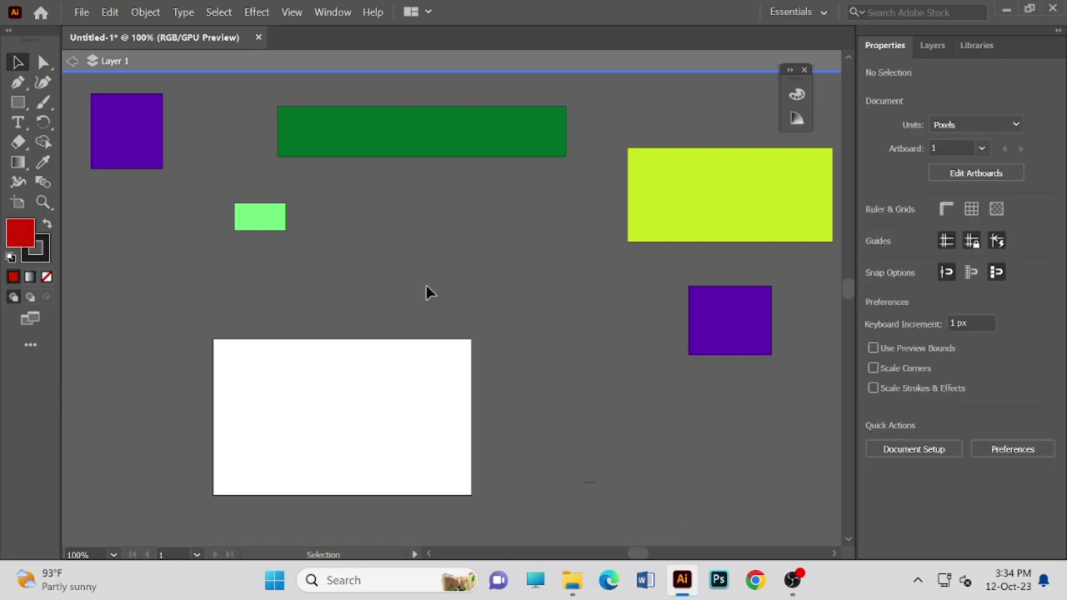
- Resize the yellow-green rectangle on the artboard, then move it up-right above the artboard
drag(765, 196, 347, 381)
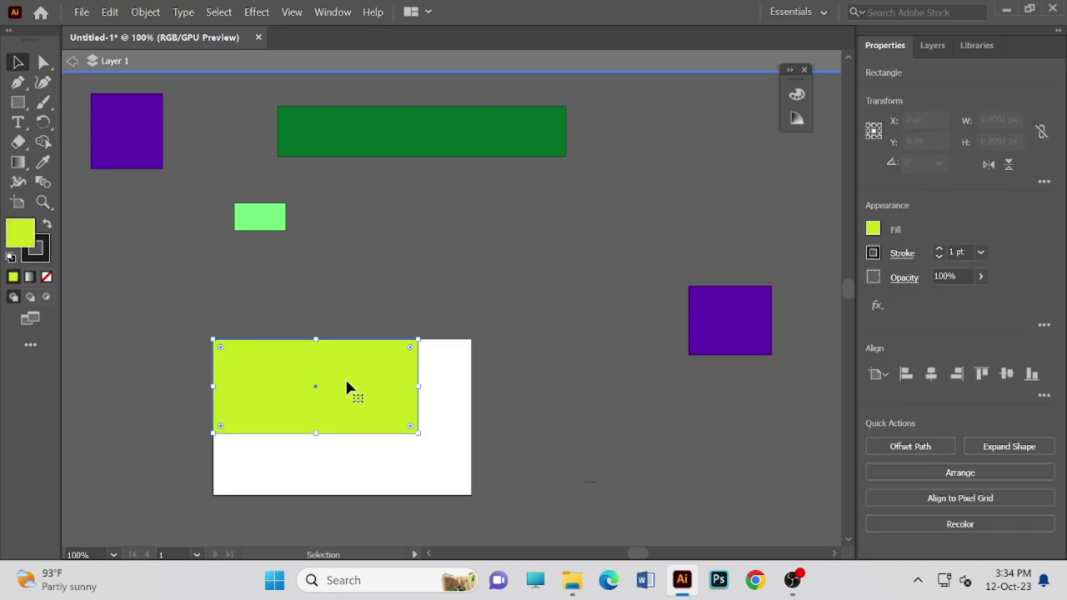
click(468, 426)
click(412, 430)
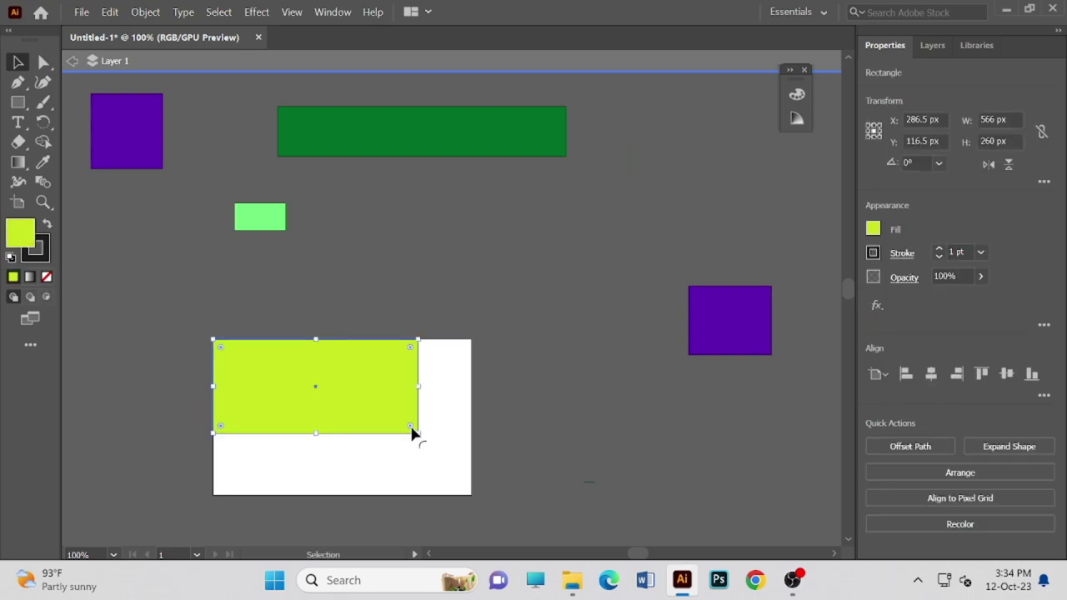
drag(419, 430, 471, 491)
drag(335, 414, 545, 261)
click(354, 380)
- Stack the light-green rectangle and purple square on it, then lower and widen the green bar
drag(266, 227, 553, 258)
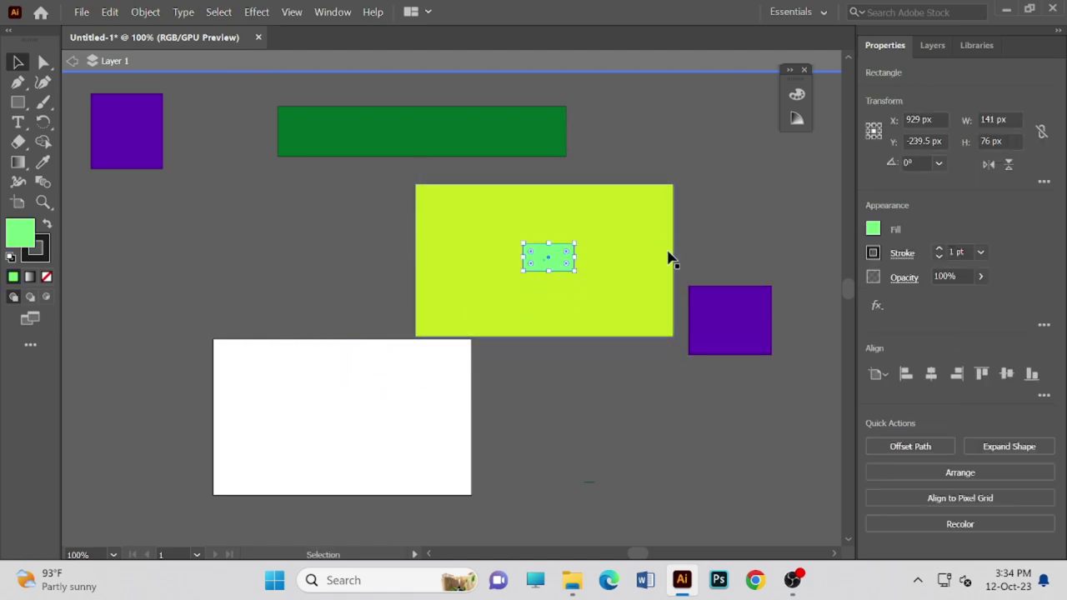
drag(733, 348, 626, 283)
drag(413, 116, 426, 162)
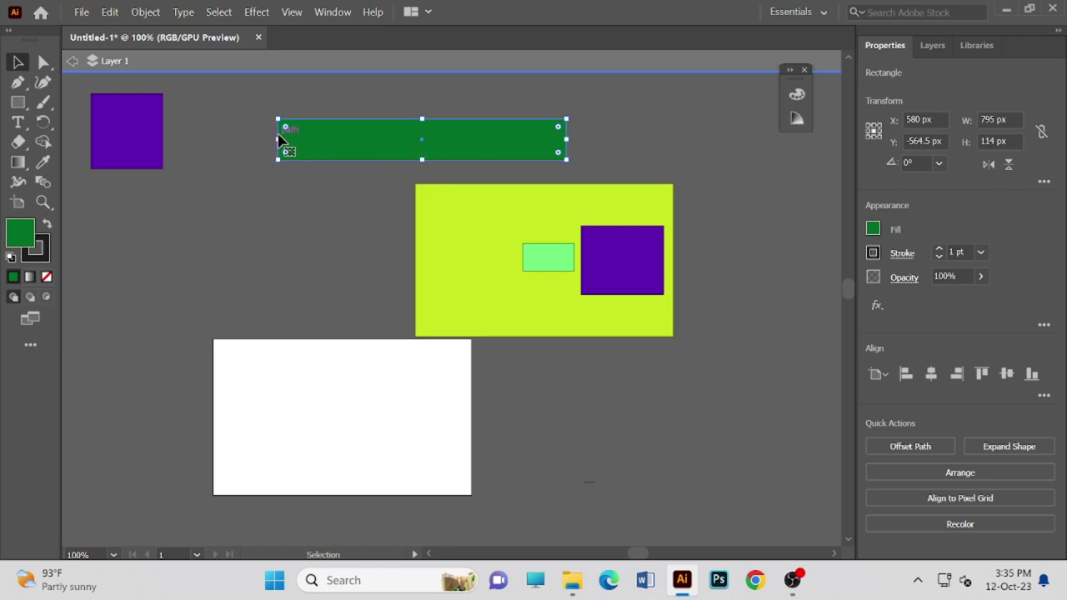
drag(280, 142, 210, 147)
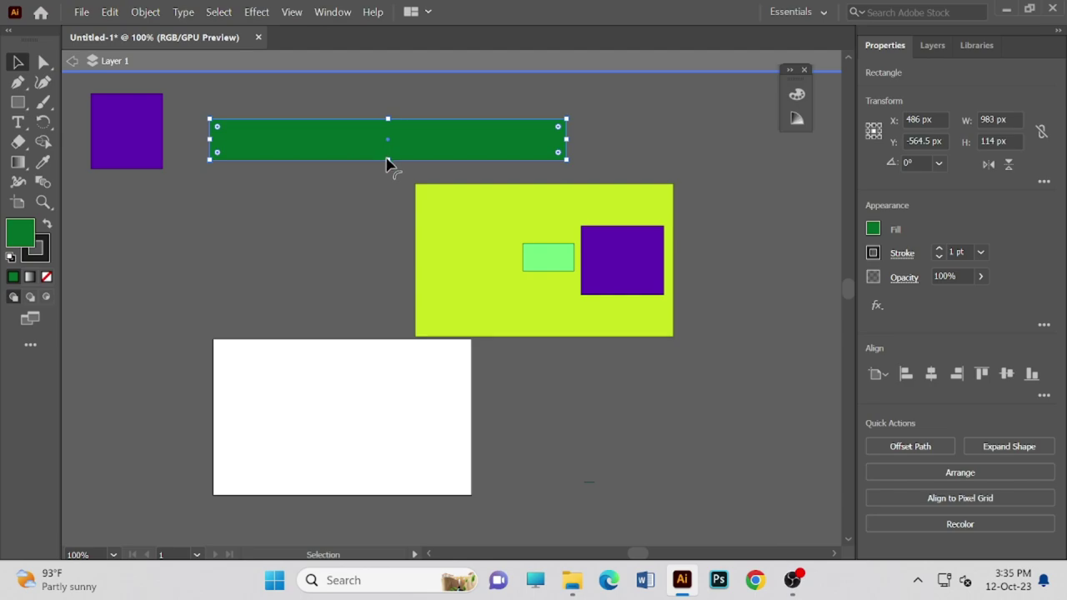
- Slightly shrink the long green bar and settle it a little lower, then pan the view
drag(387, 160, 384, 143)
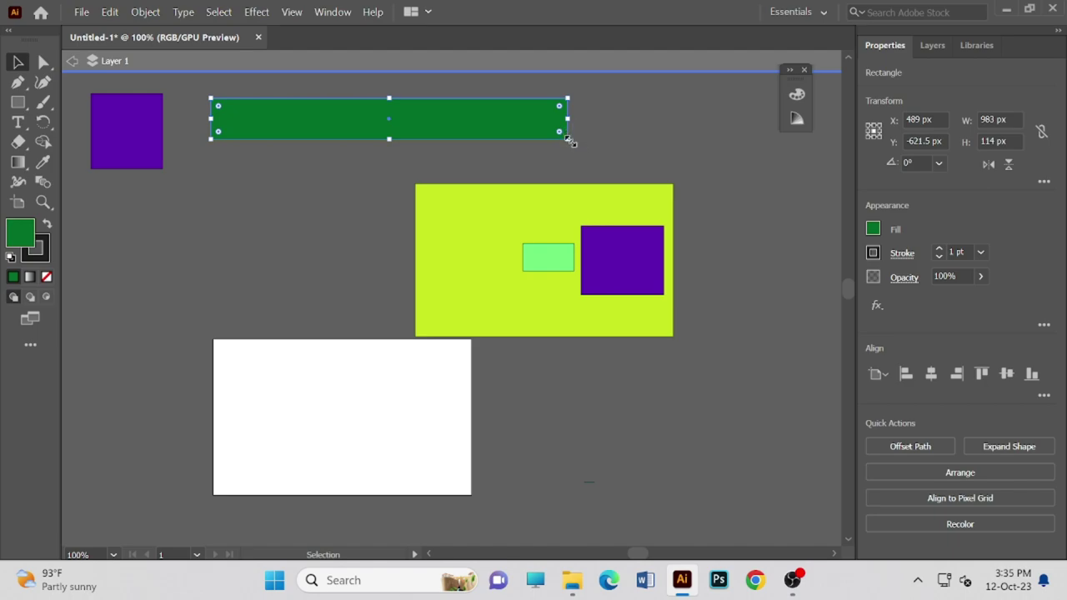
drag(567, 140, 564, 125)
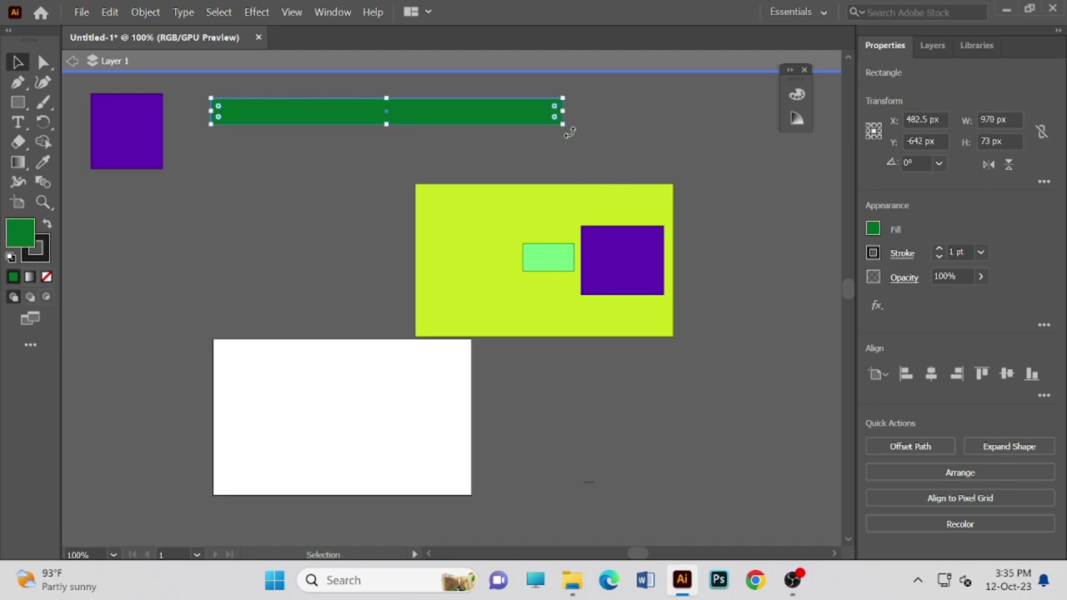
drag(349, 112, 354, 129)
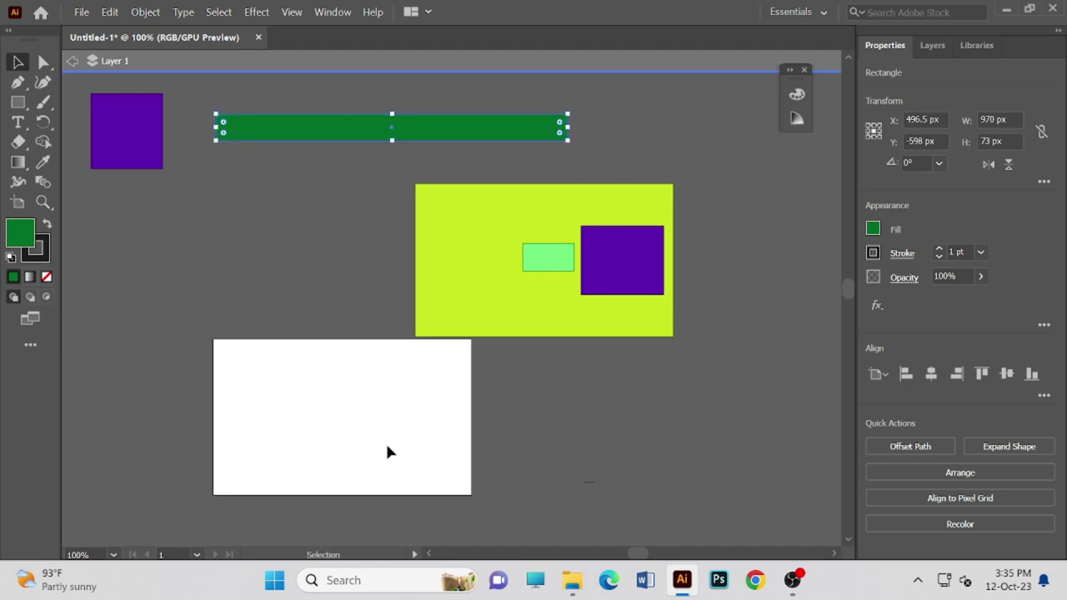
click(384, 435)
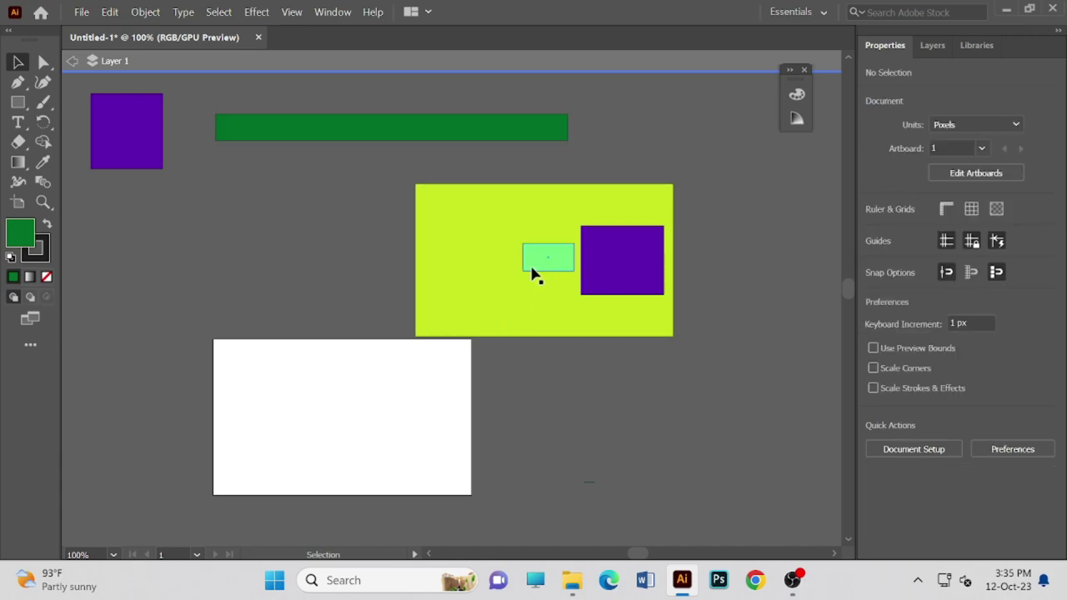
drag(358, 467, 421, 501)
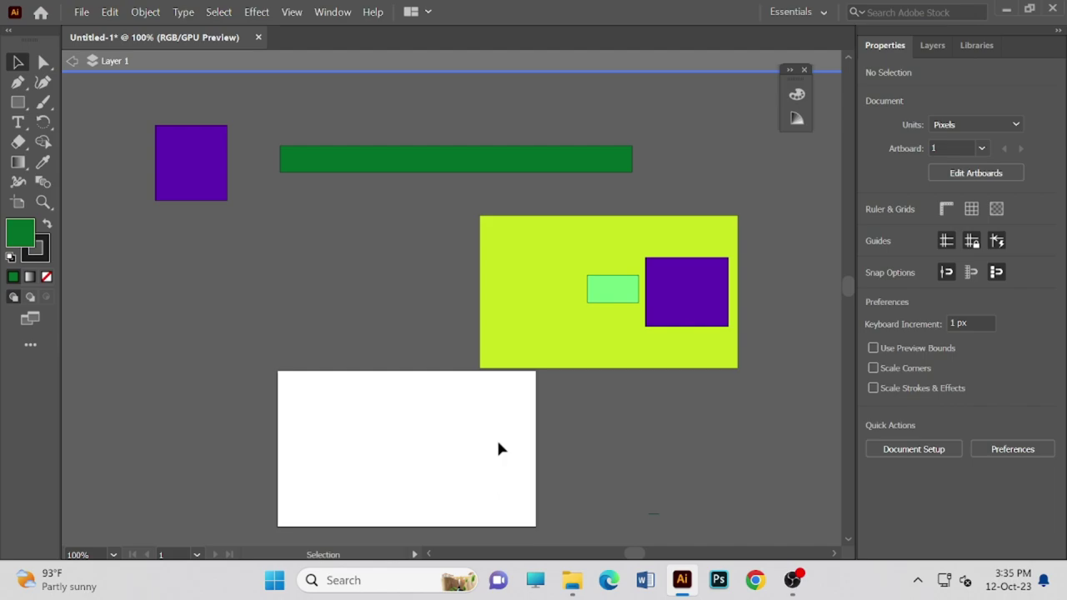
drag(454, 450, 440, 401)
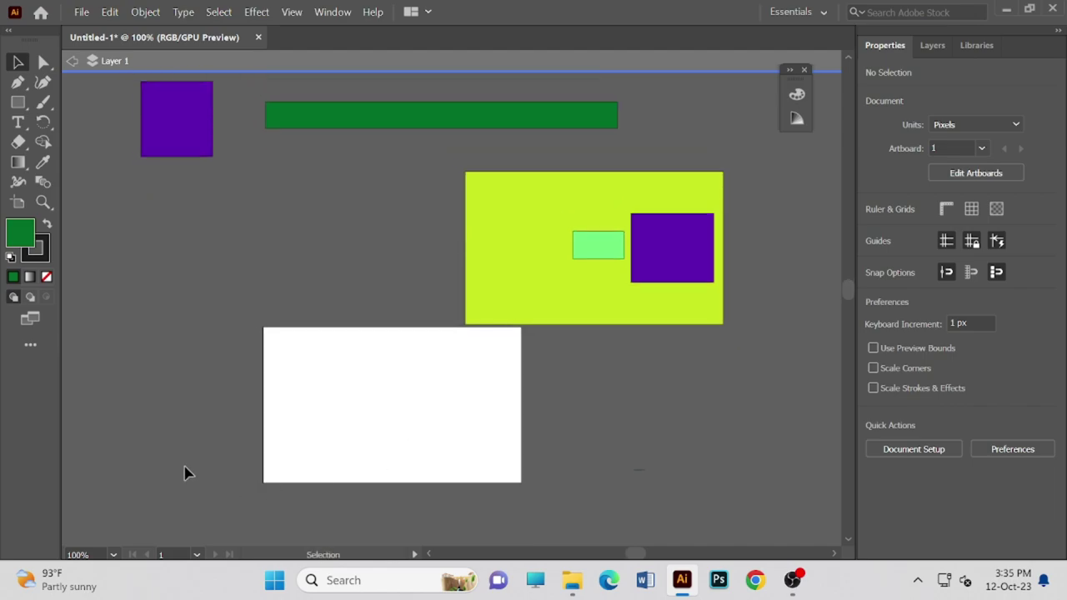
scroll(209, 371, up, 4)
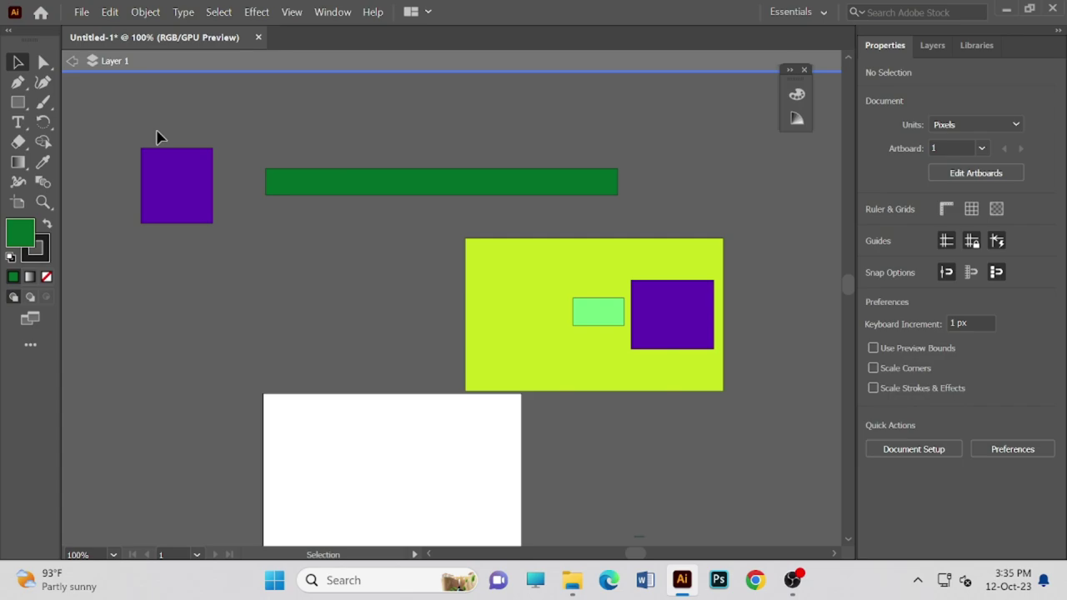
scroll(483, 326, down, 2)
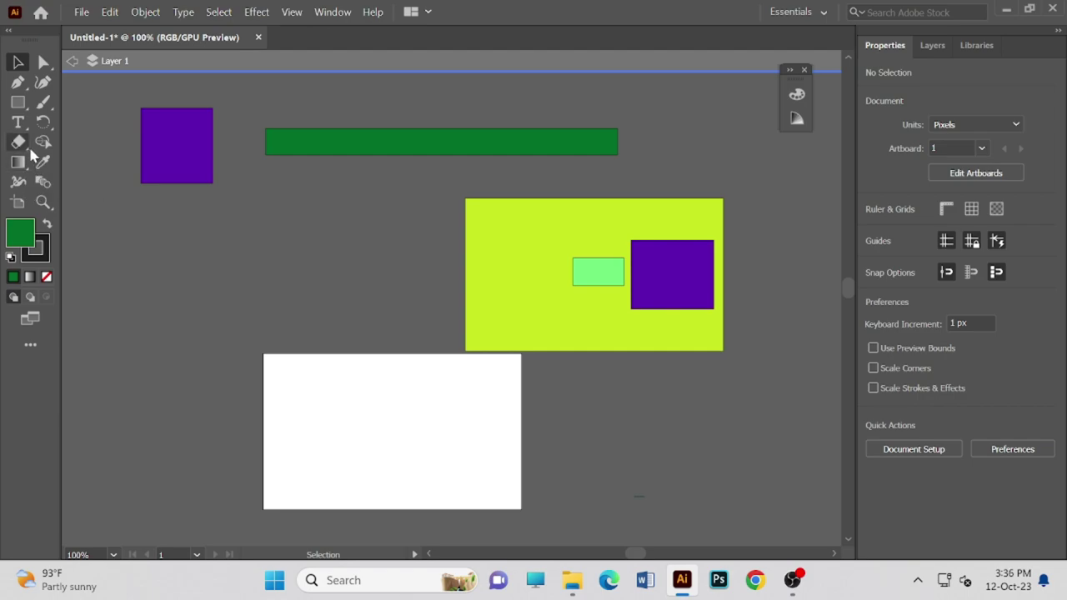
click(17, 142)
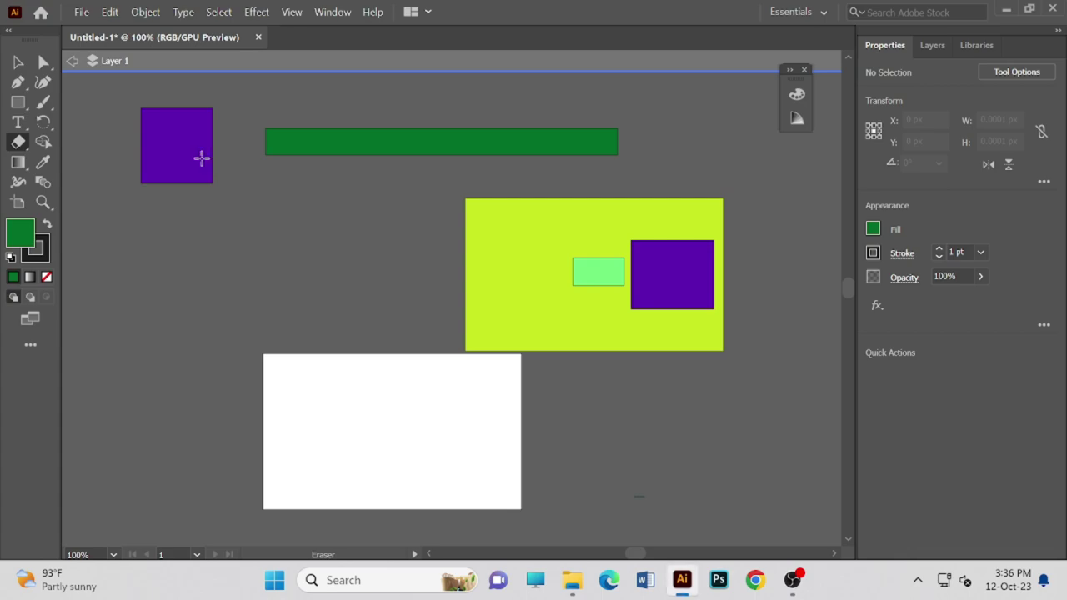
click(16, 63)
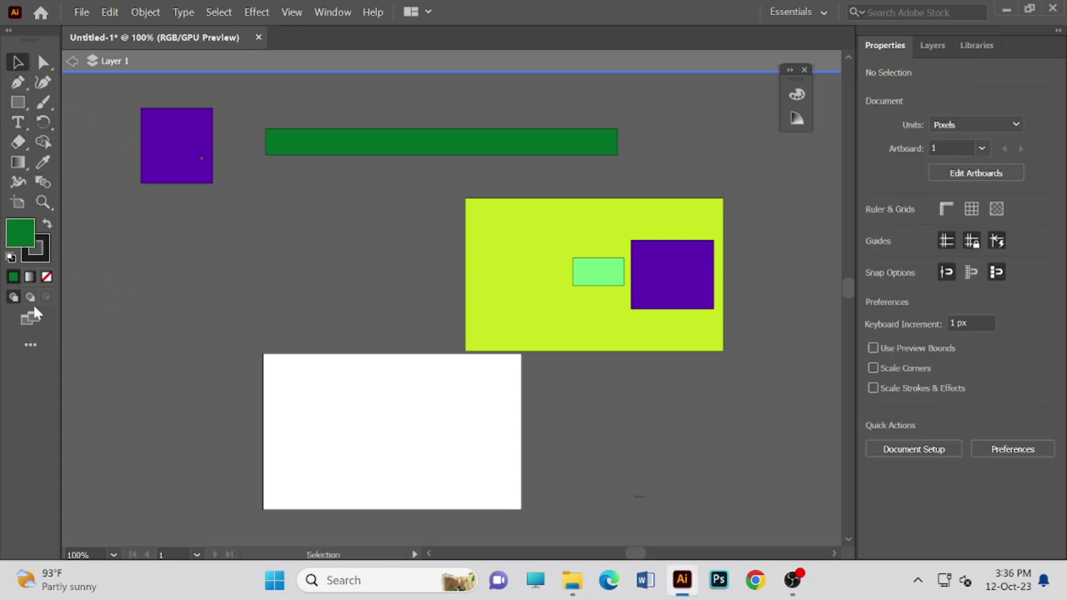
click(22, 165)
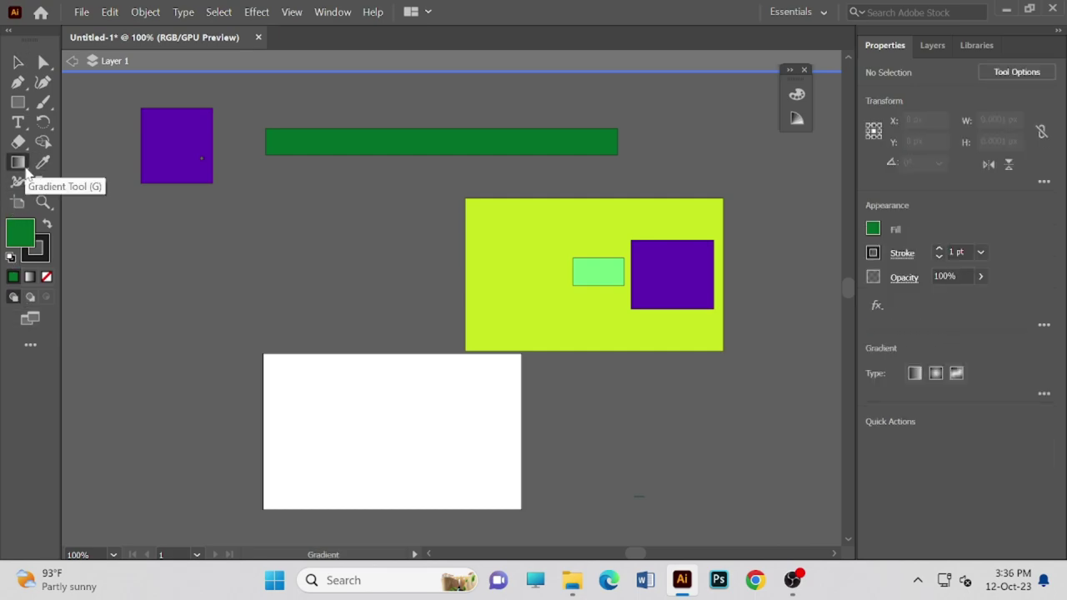
click(18, 62)
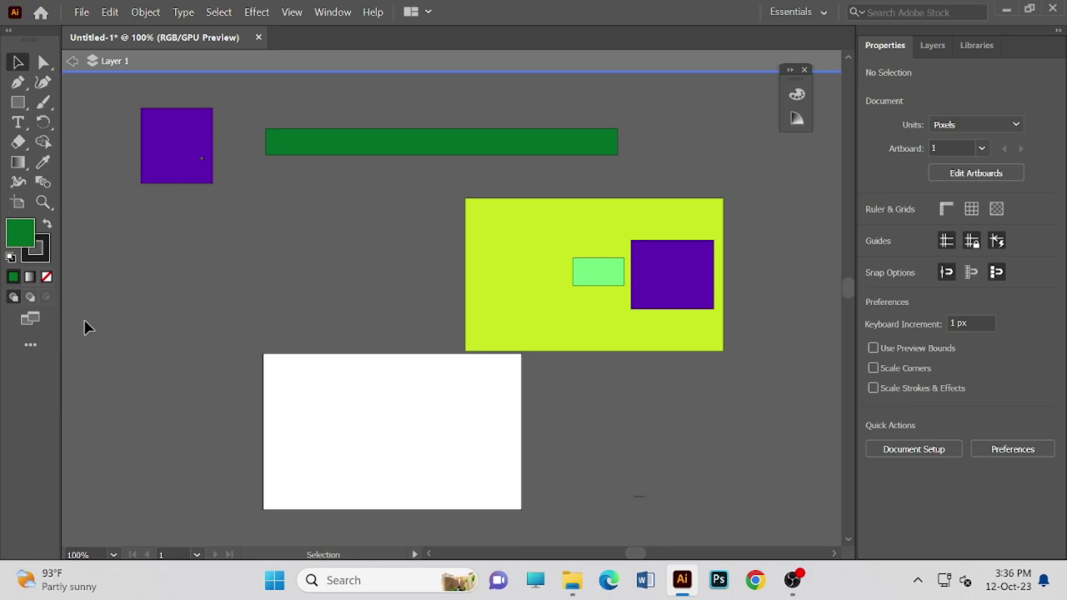
click(41, 342)
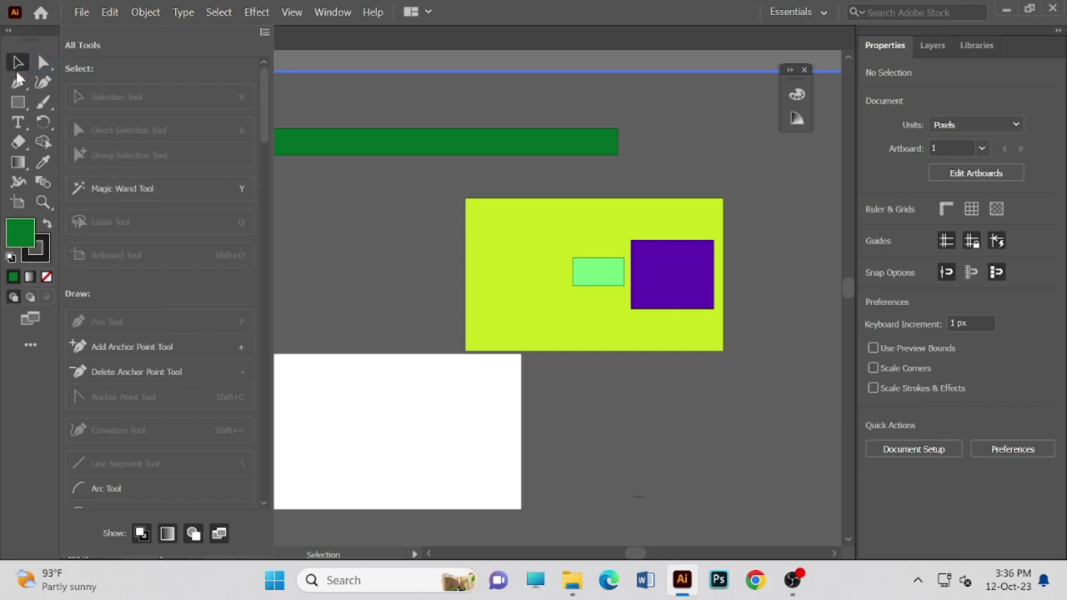
click(265, 32)
click(326, 154)
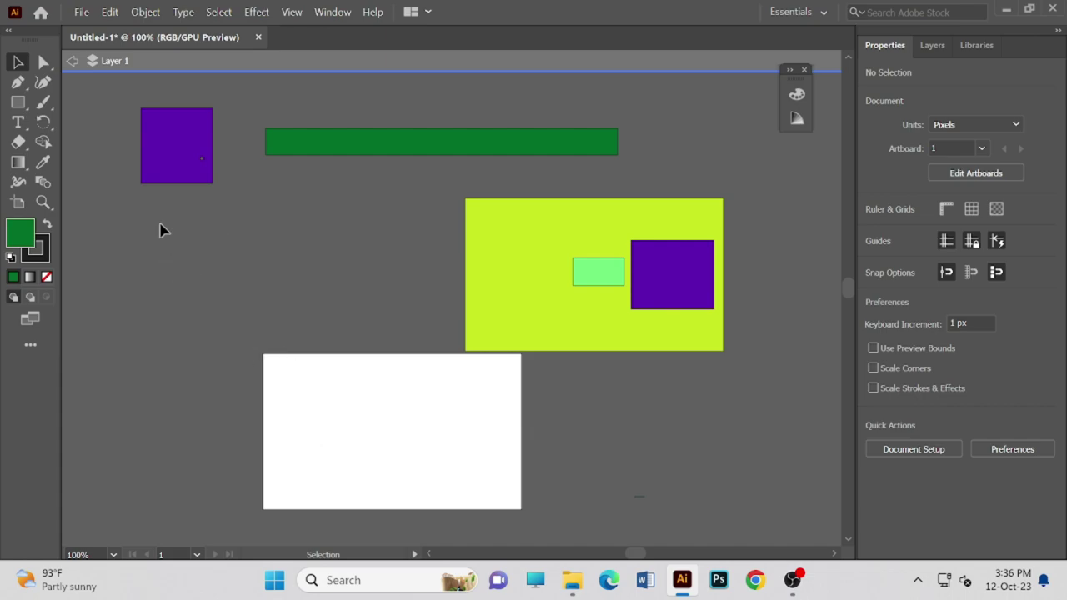
click(12, 165)
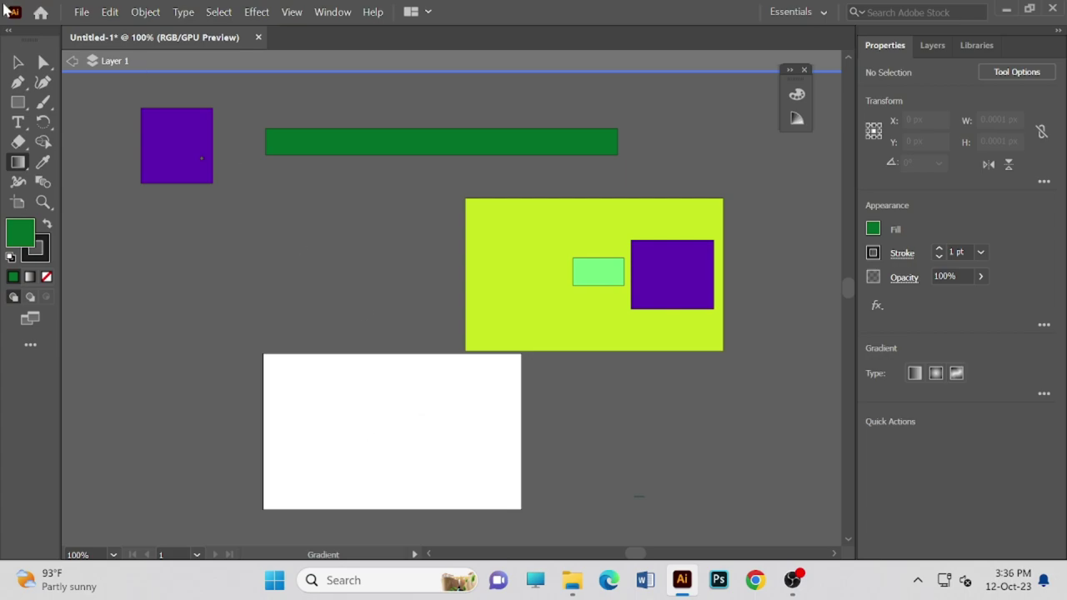
click(18, 62)
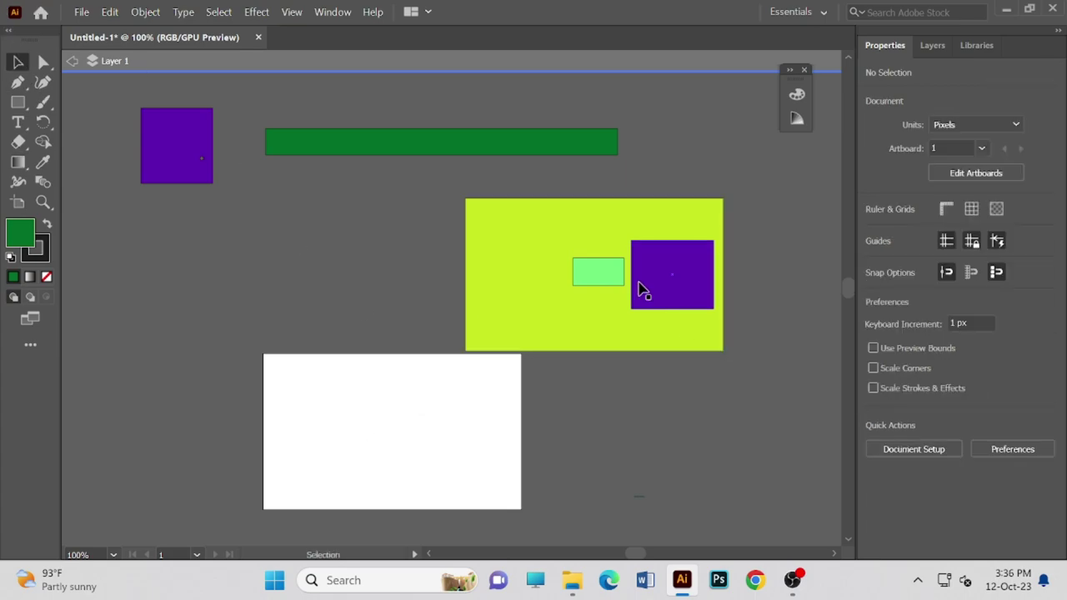
- Move the light-green rectangle and purple square out of the yellow rectangle, then shift it up-right
drag(612, 283, 310, 243)
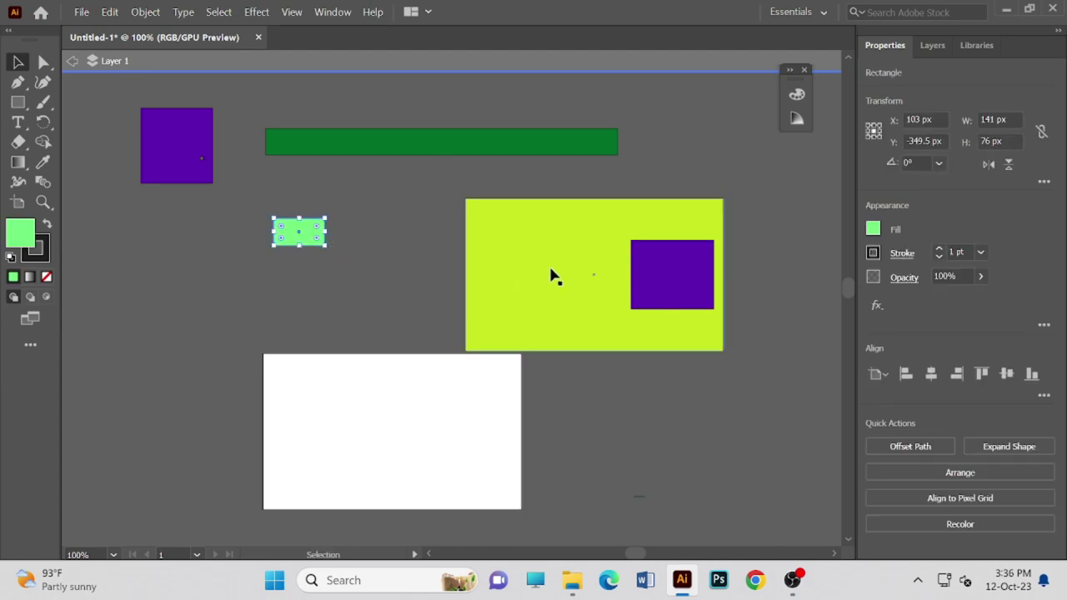
drag(650, 274, 170, 302)
click(590, 293)
drag(590, 271, 592, 280)
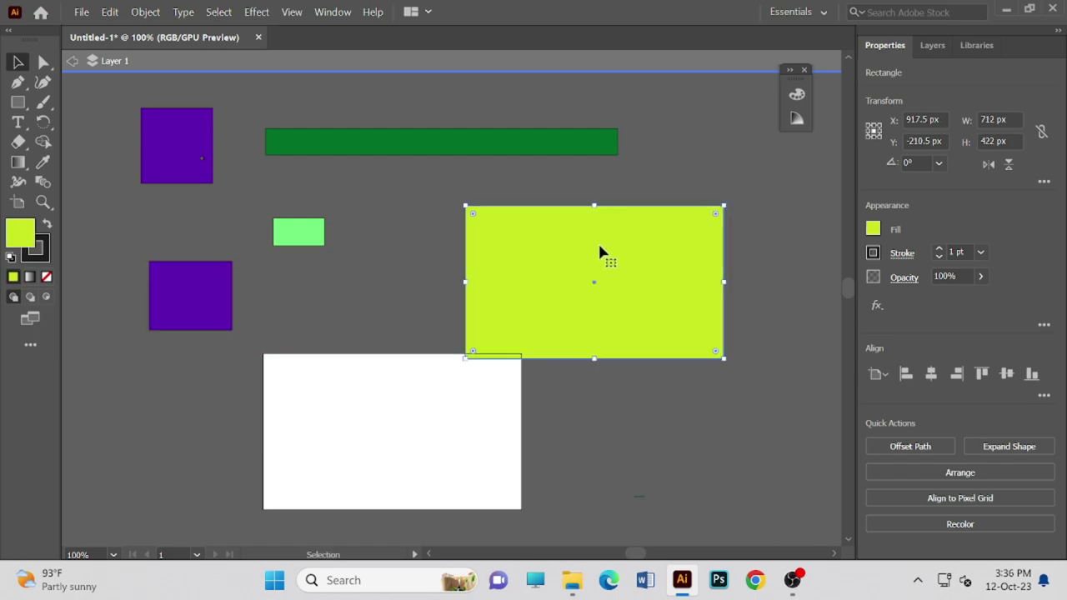
drag(590, 286, 668, 240)
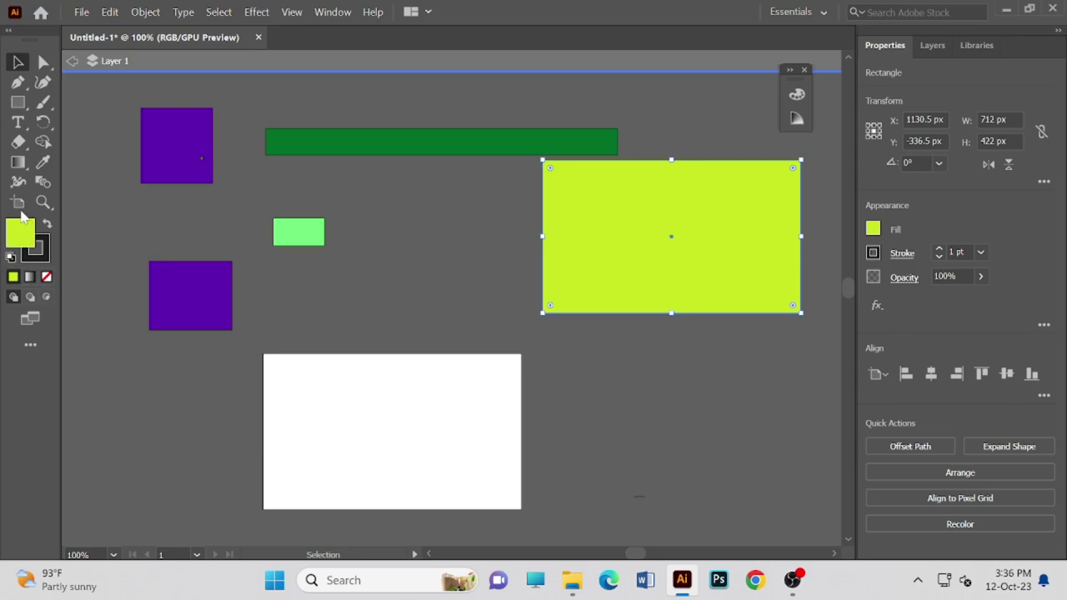
- Rearrange the two purple squares, placing the lower one onto the white rectangle
click(41, 164)
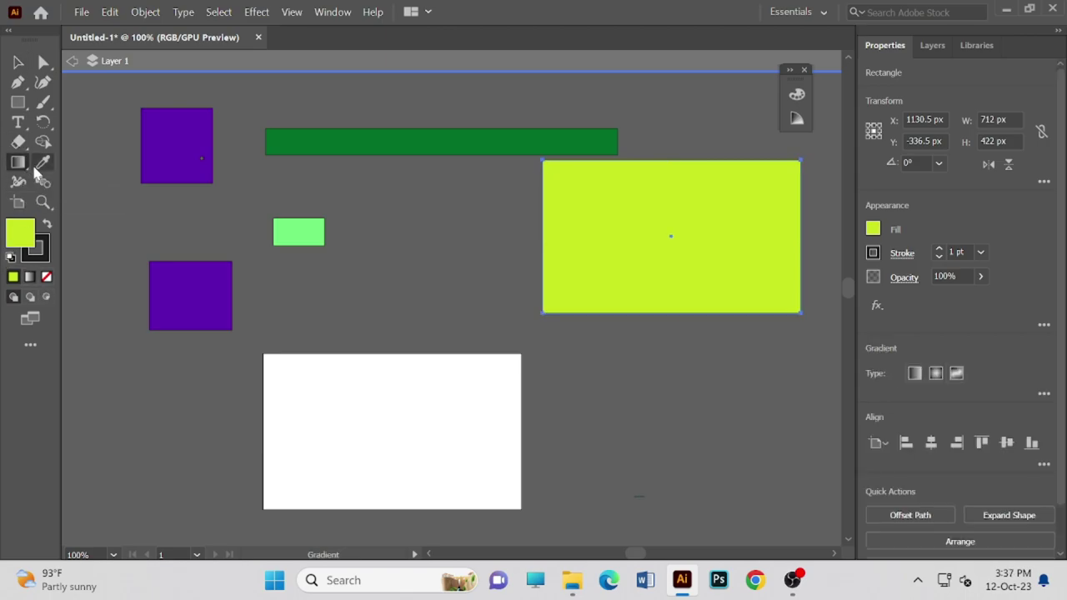
click(19, 163)
click(18, 63)
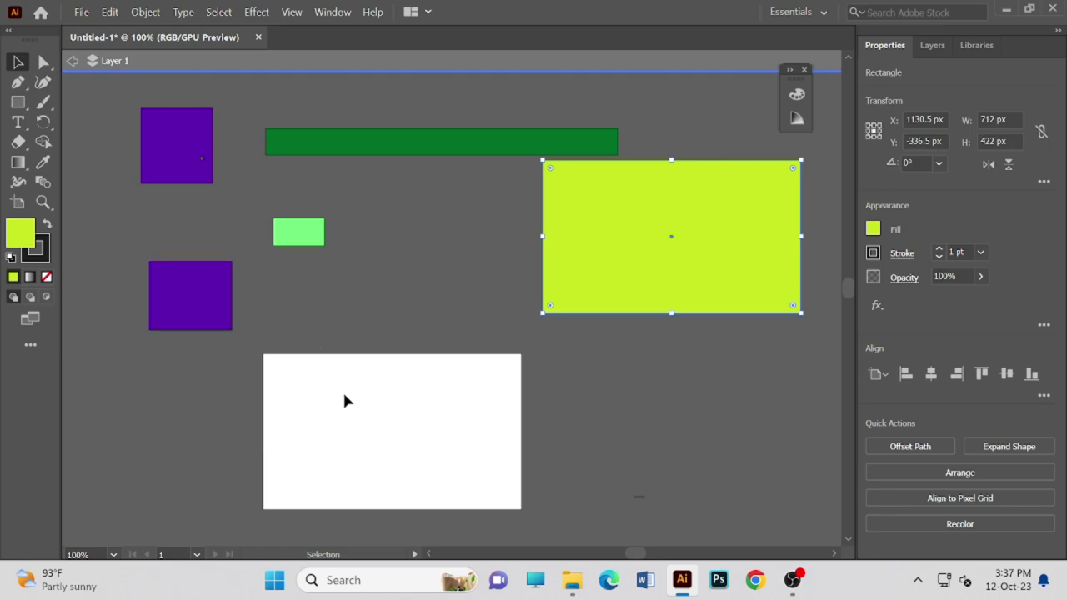
drag(295, 390, 405, 446)
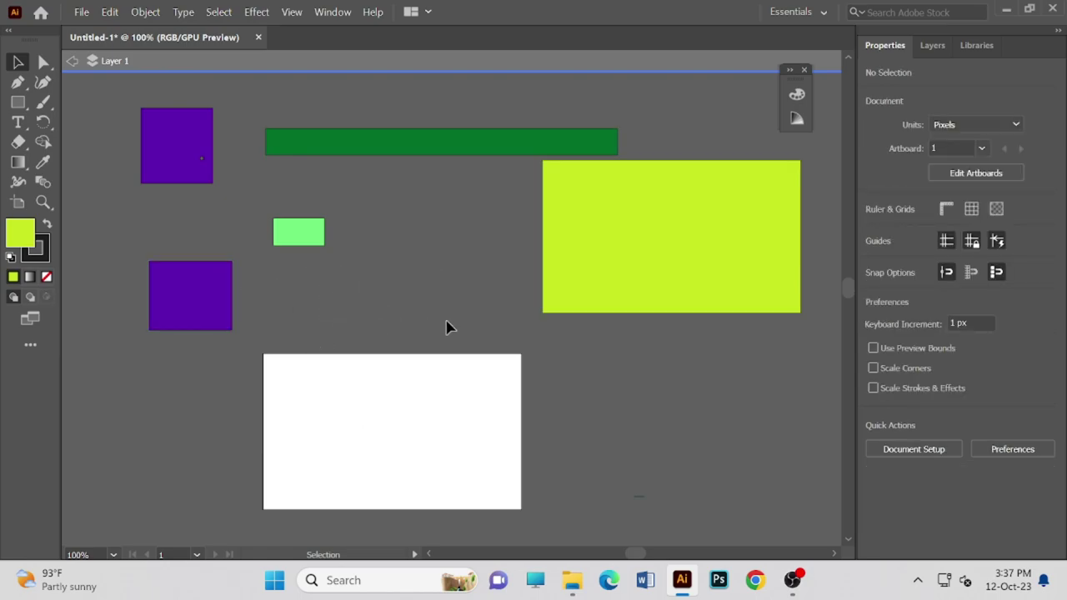
drag(161, 159, 101, 237)
drag(219, 302, 403, 454)
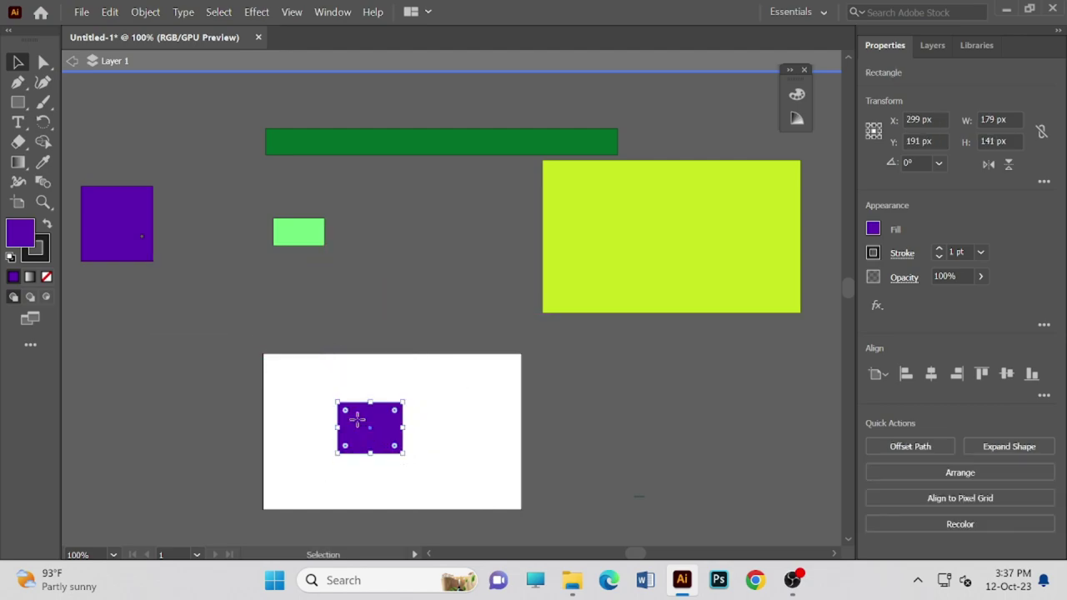
- Change the purple rectangle's fill colour to teal #15D1B1
double_click(24, 243)
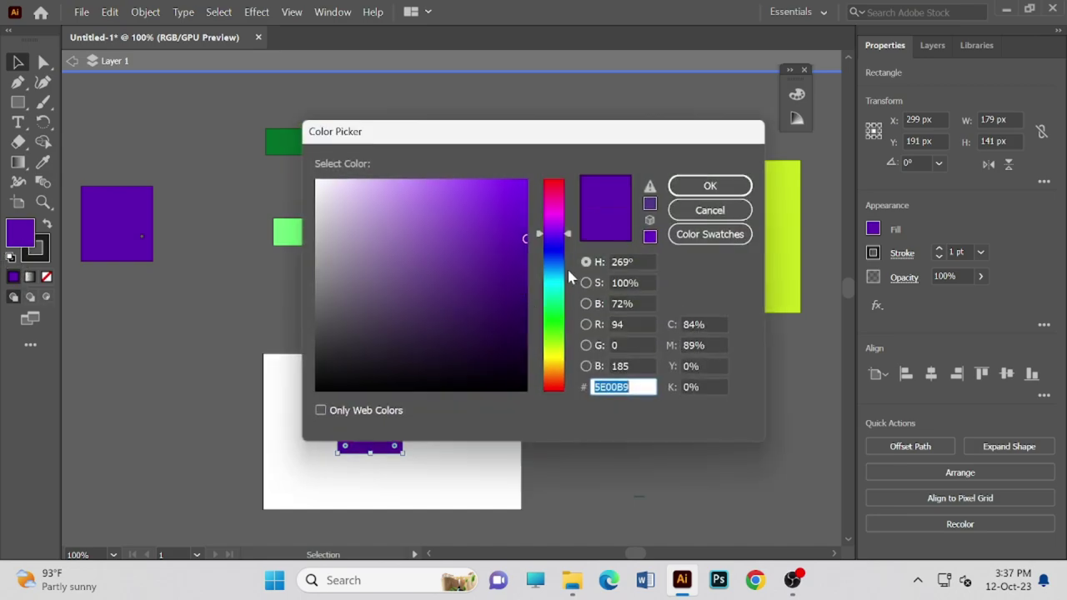
click(557, 293)
mouse_move(503, 226)
mouse_down()
mouse_move(474, 175)
mouse_move(506, 216)
mouse_up()
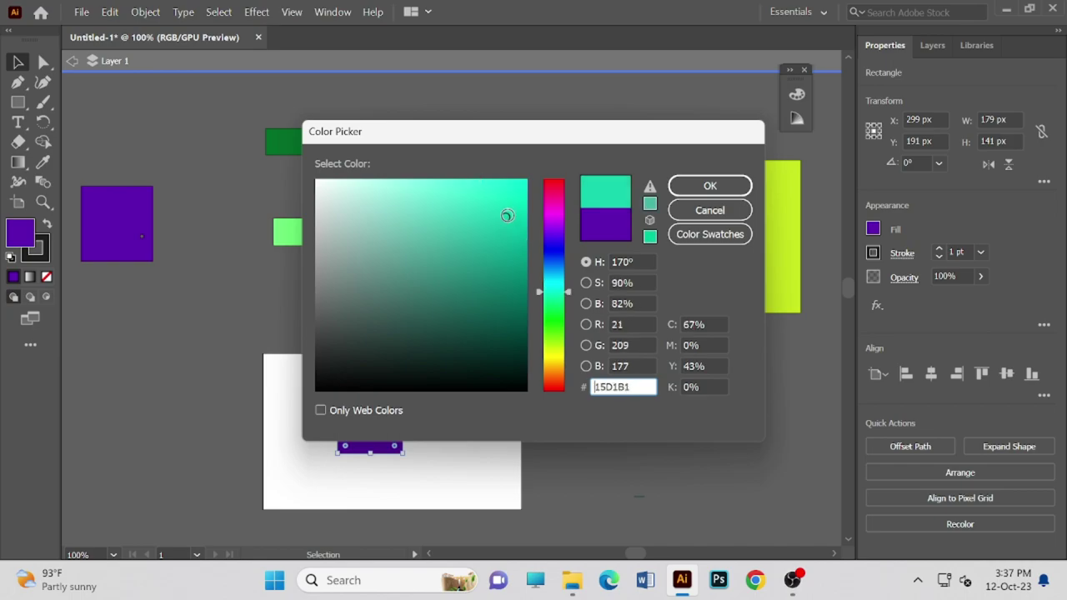
click(709, 185)
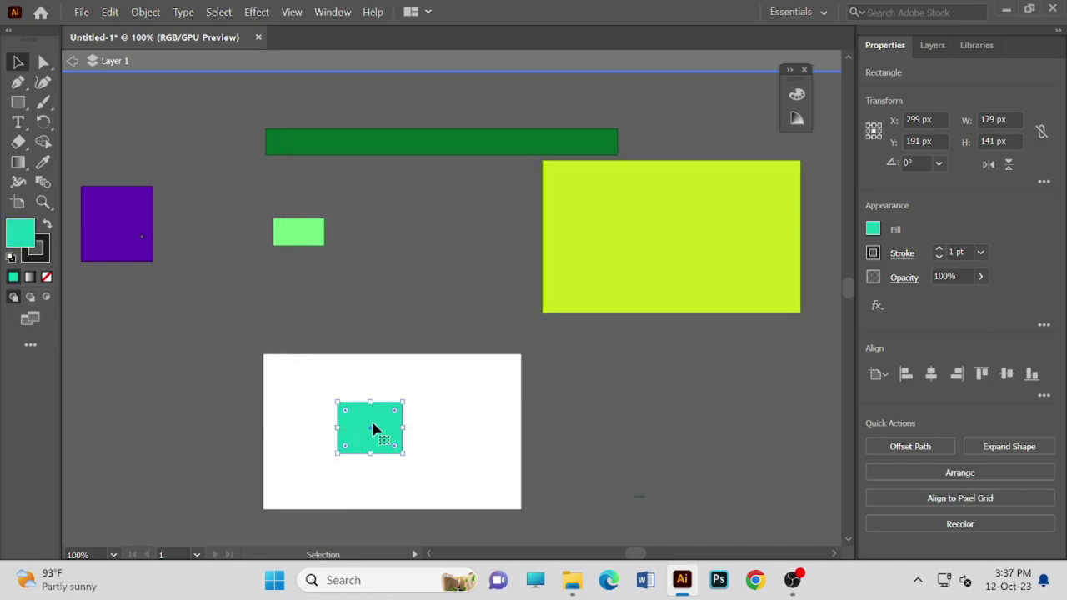
- Place the teal and light-green rectangles above, and lay the yellow rectangle over the white one
drag(371, 423, 479, 393)
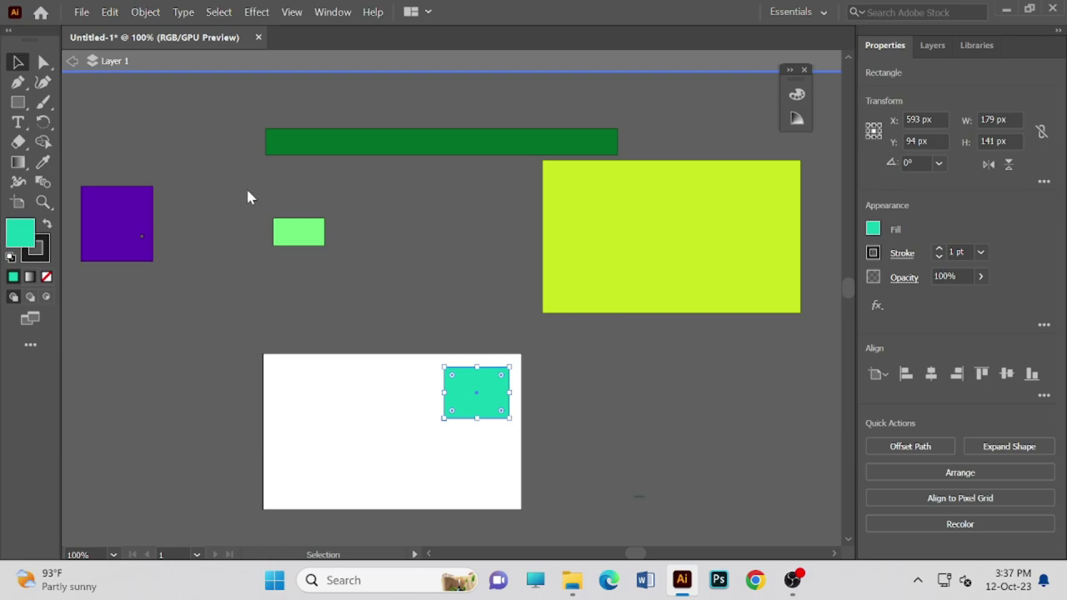
drag(300, 231, 429, 273)
click(376, 416)
drag(371, 407, 305, 239)
drag(614, 276, 333, 461)
drag(399, 434, 305, 473)
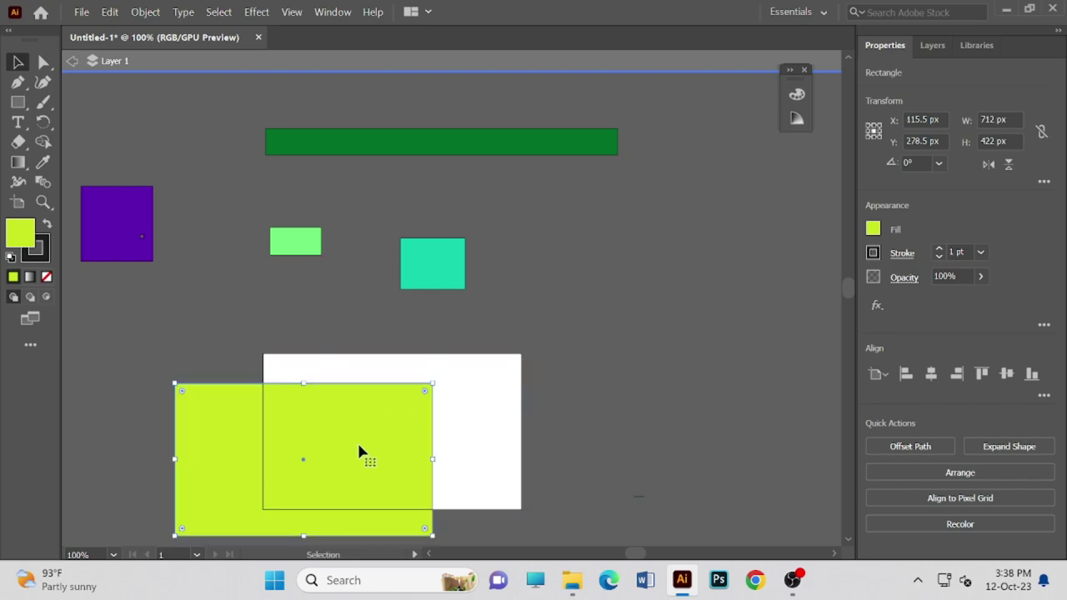
scroll(352, 454, down, 3)
scroll(371, 419, up, 1)
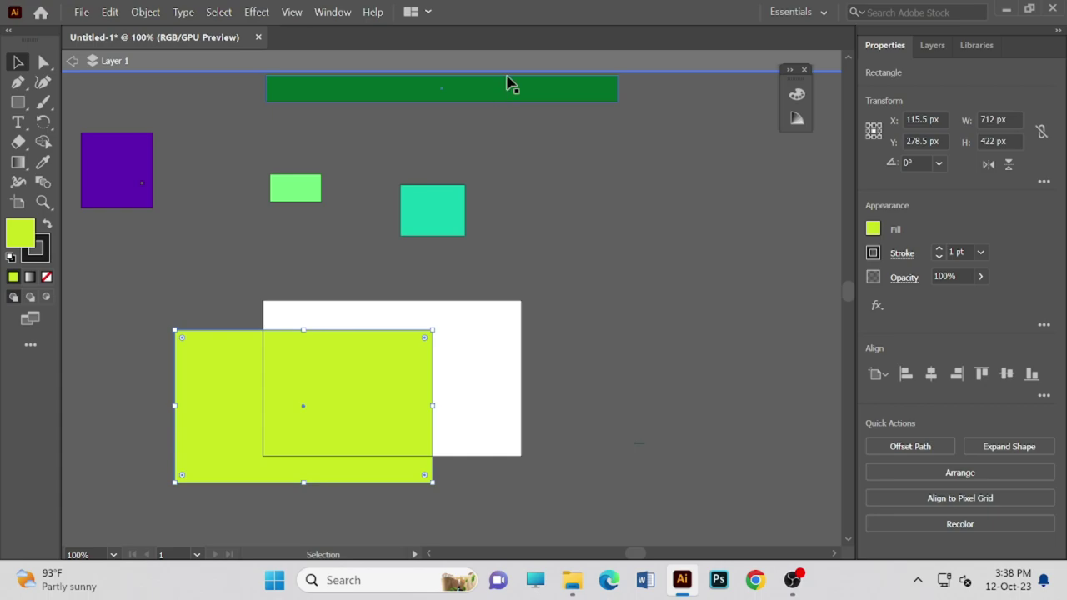
drag(507, 84, 642, 283)
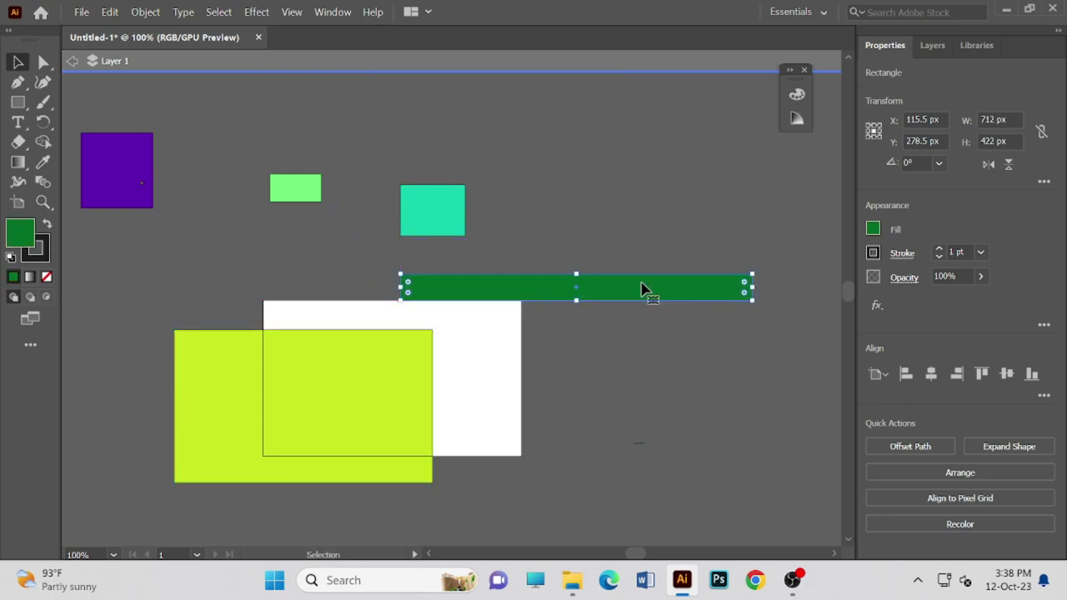
drag(522, 288, 495, 392)
drag(440, 228, 487, 358)
drag(285, 200, 286, 359)
drag(124, 168, 254, 458)
scroll(825, 312, down, 2)
scroll(725, 329, up, 3)
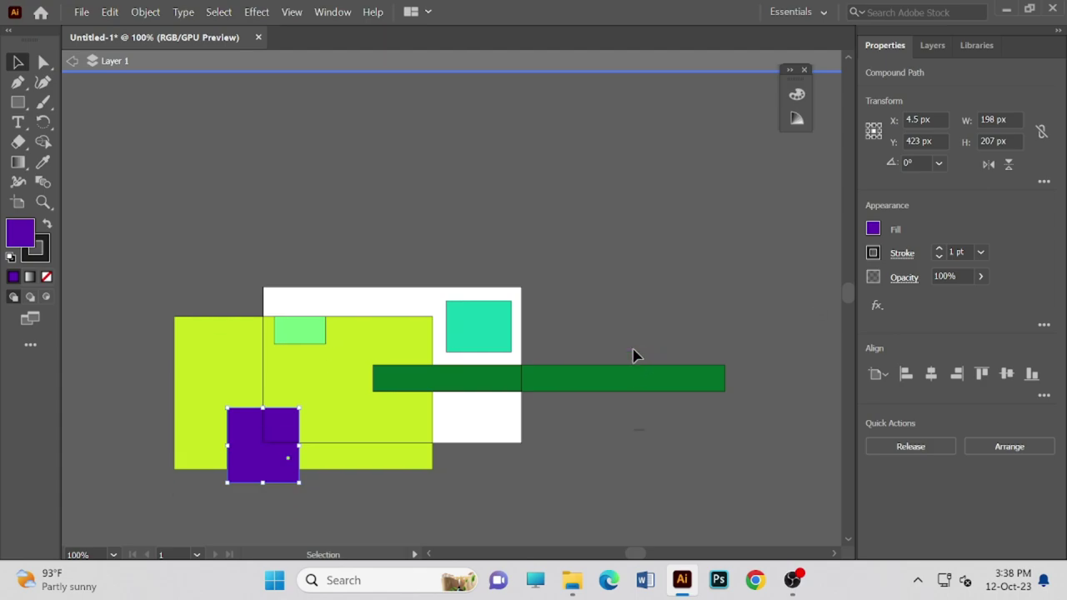
scroll(631, 355, down, 2)
drag(622, 364, 530, 264)
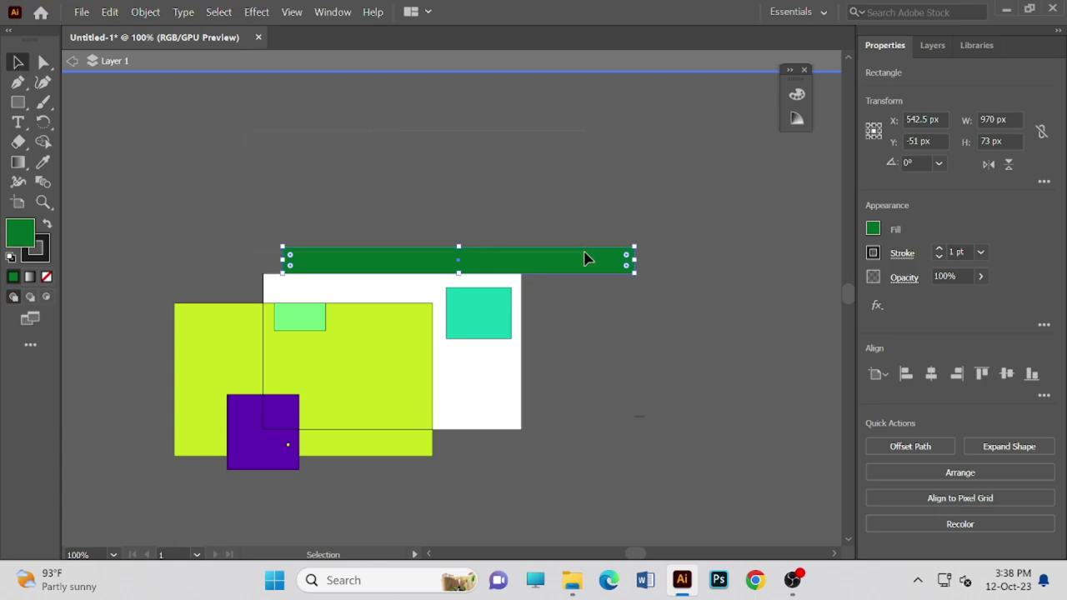
click(43, 62)
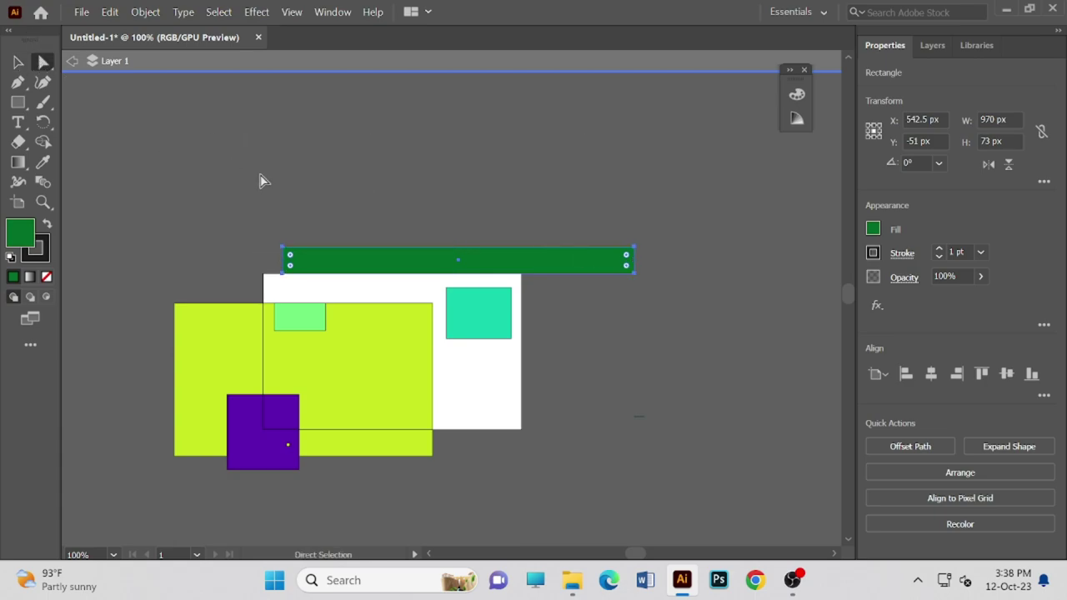
click(389, 224)
click(388, 255)
click(417, 178)
right_click(558, 326)
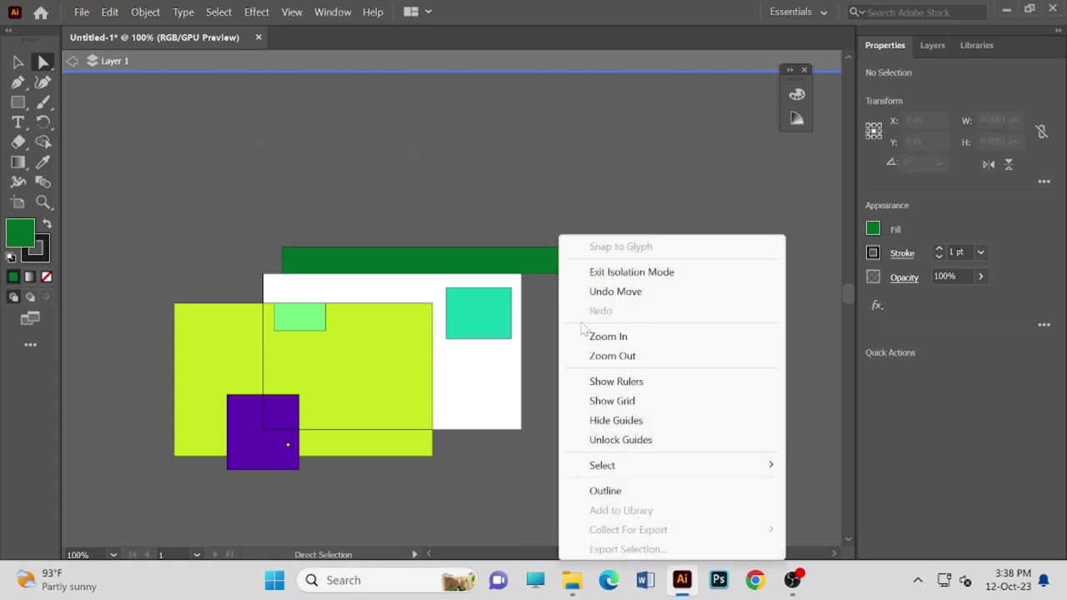
right_click(454, 370)
click(341, 183)
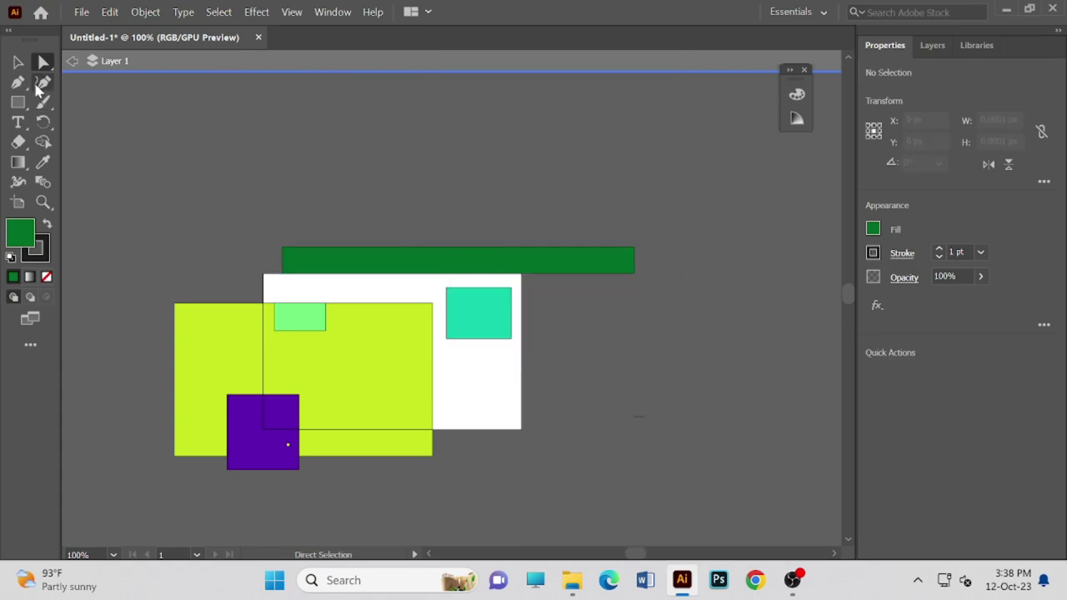
click(17, 62)
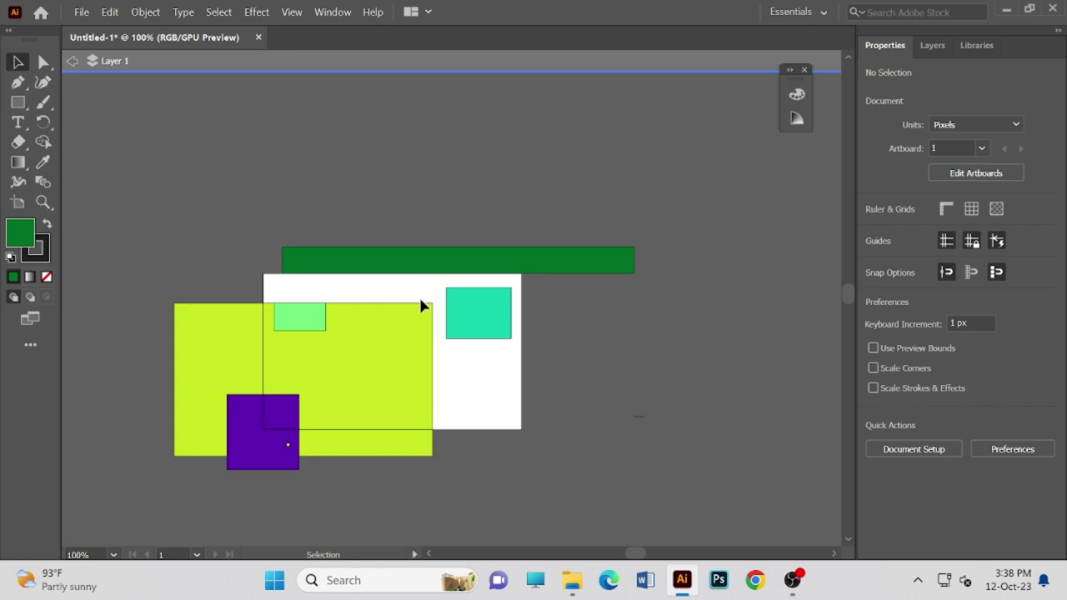
right_click(451, 360)
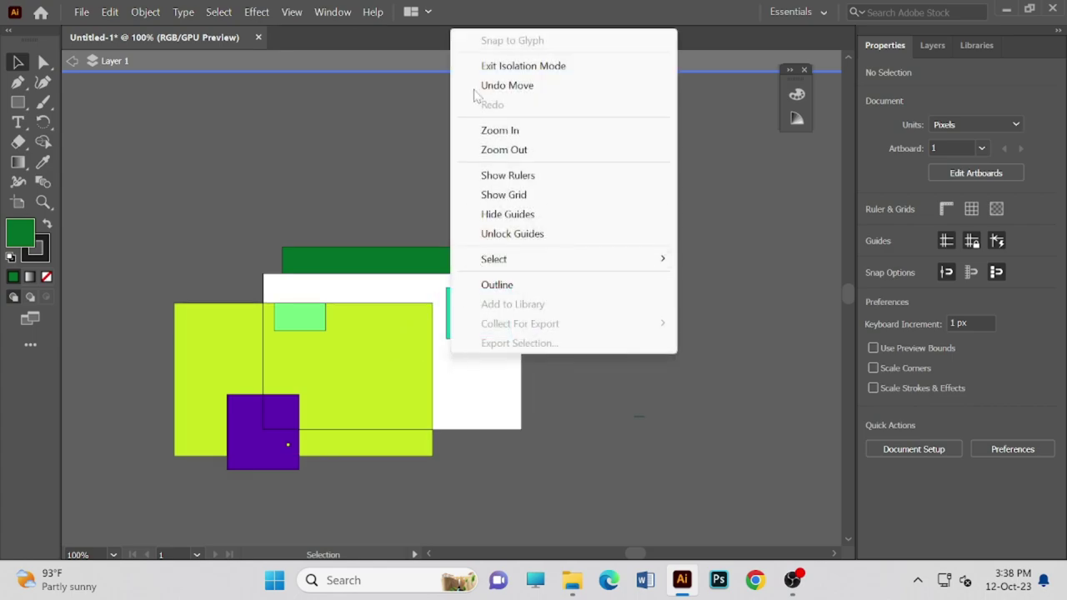
click(657, 439)
scroll(492, 351, down, 1)
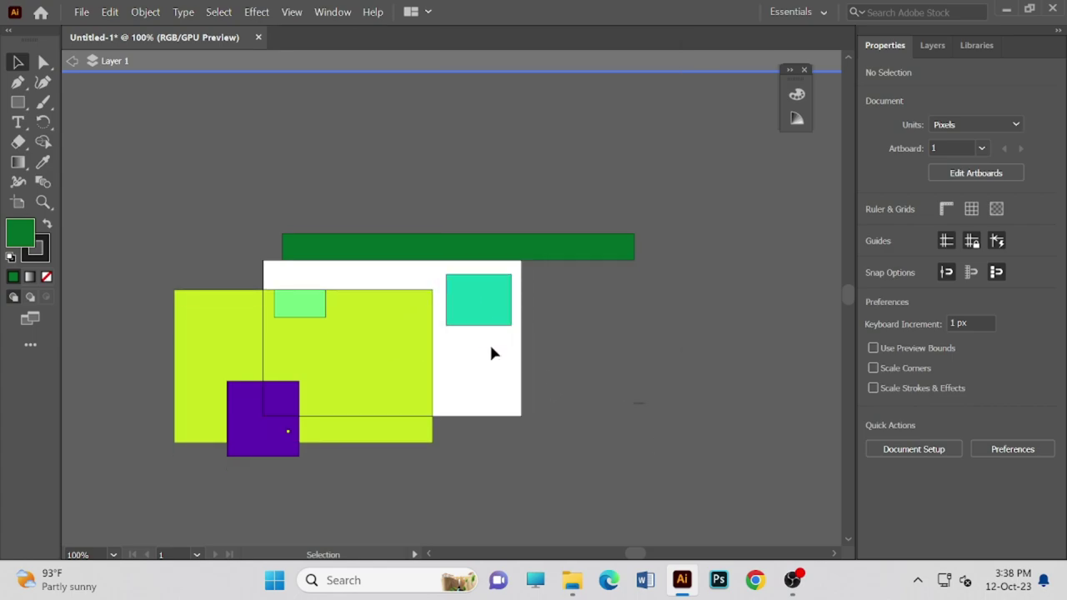
scroll(616, 372, down, 4)
scroll(612, 371, down, 10)
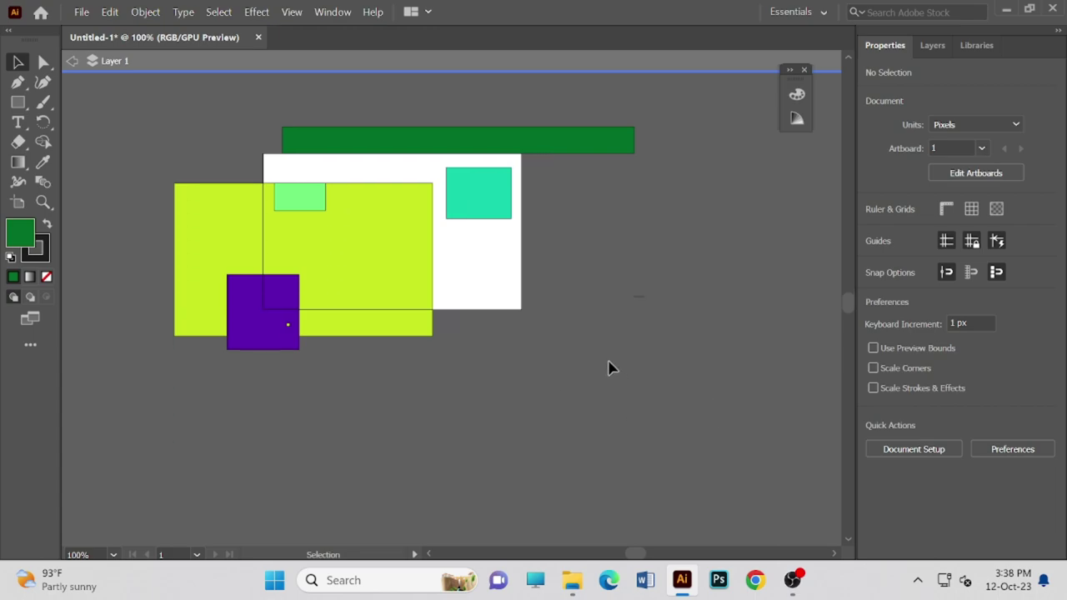
drag(846, 329, 847, 223)
drag(836, 265, 832, 305)
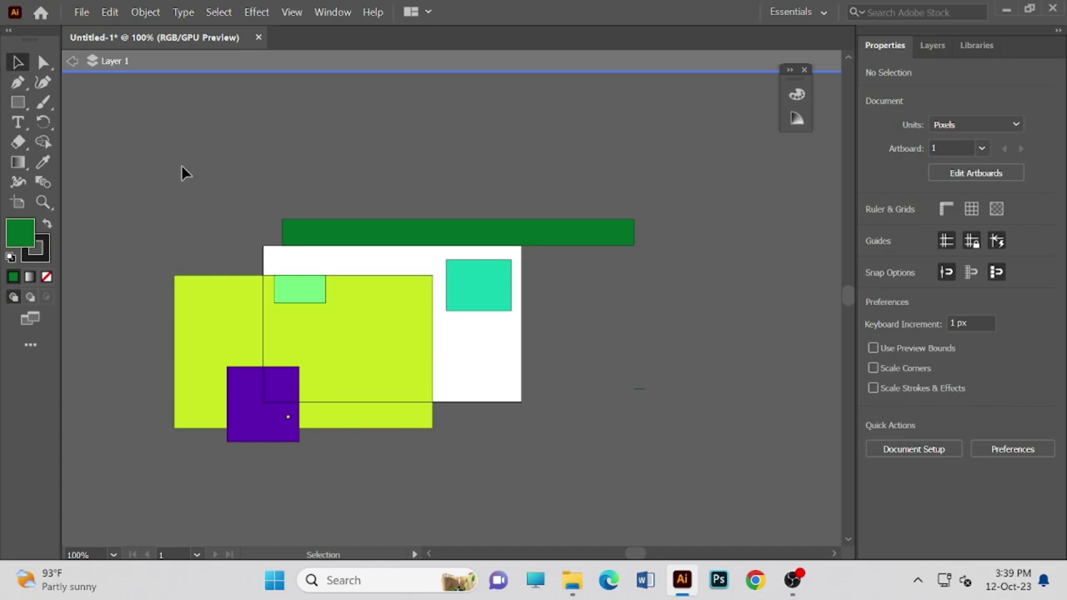
- Create an empty 12 pt point-text object inside the yellow-green rectangle, removing the placeholder
click(19, 142)
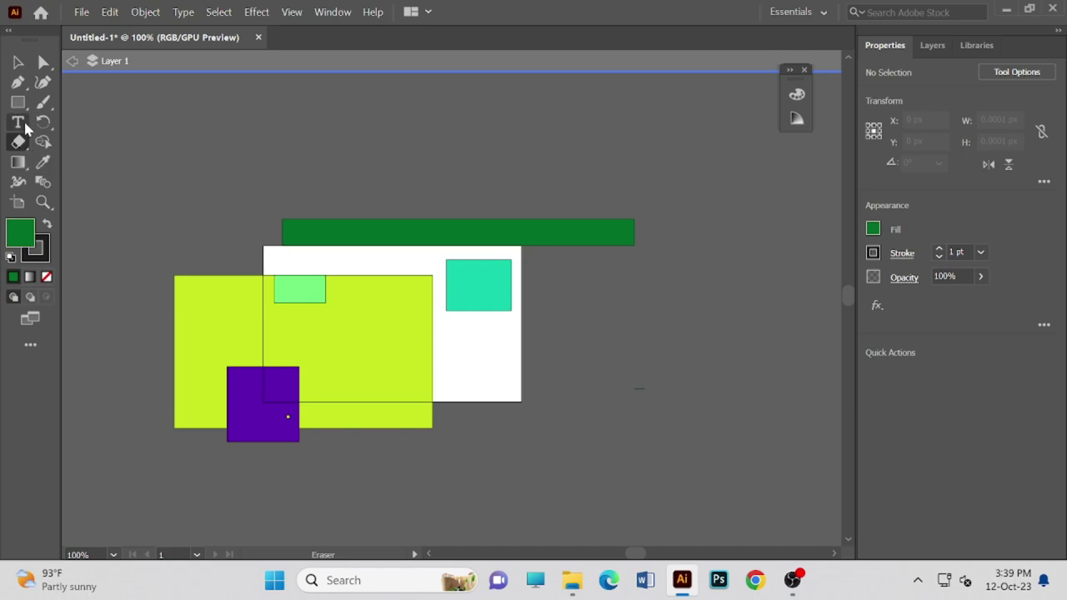
click(18, 122)
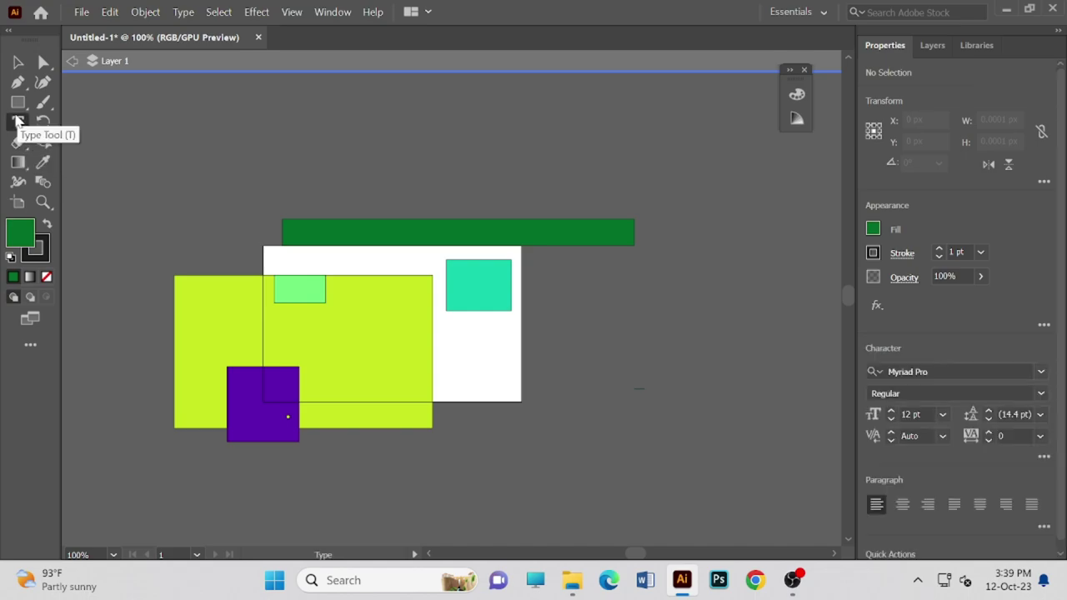
click(346, 330)
key(BackSpace)
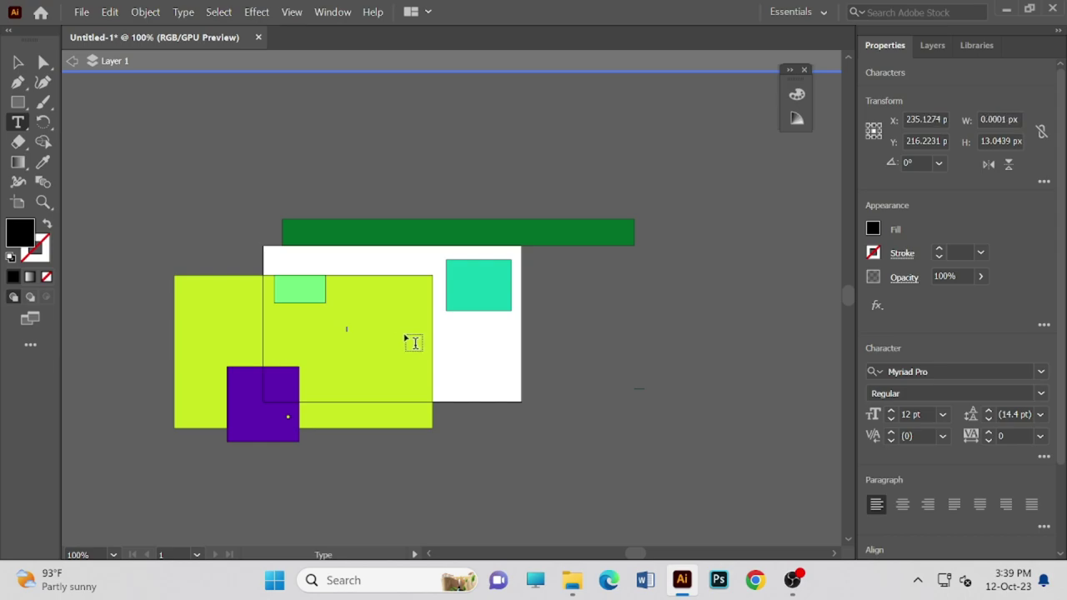
click(17, 63)
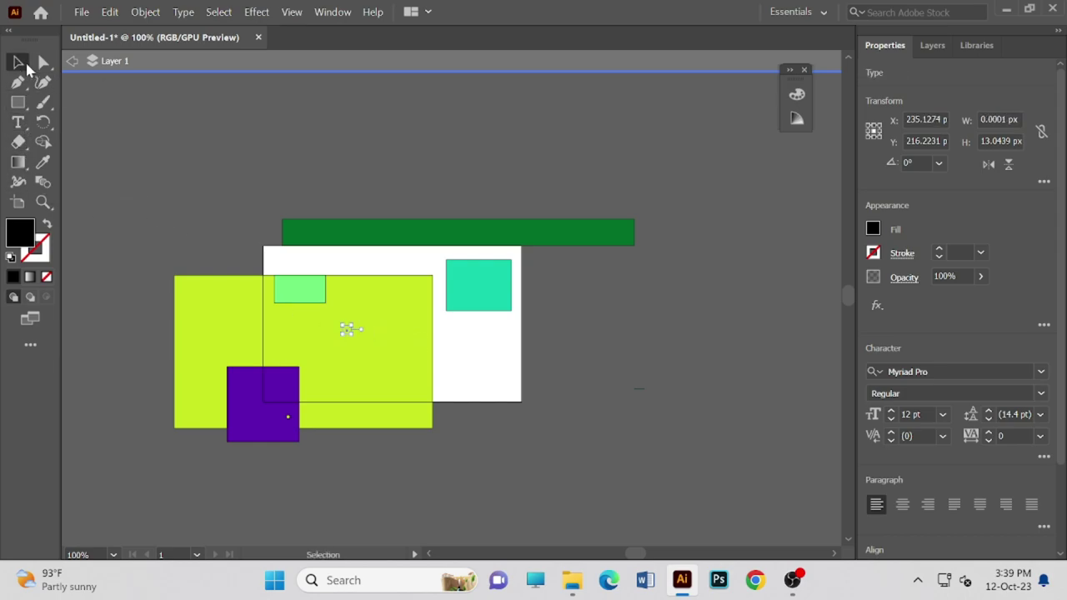
click(18, 82)
drag(402, 342, 400, 332)
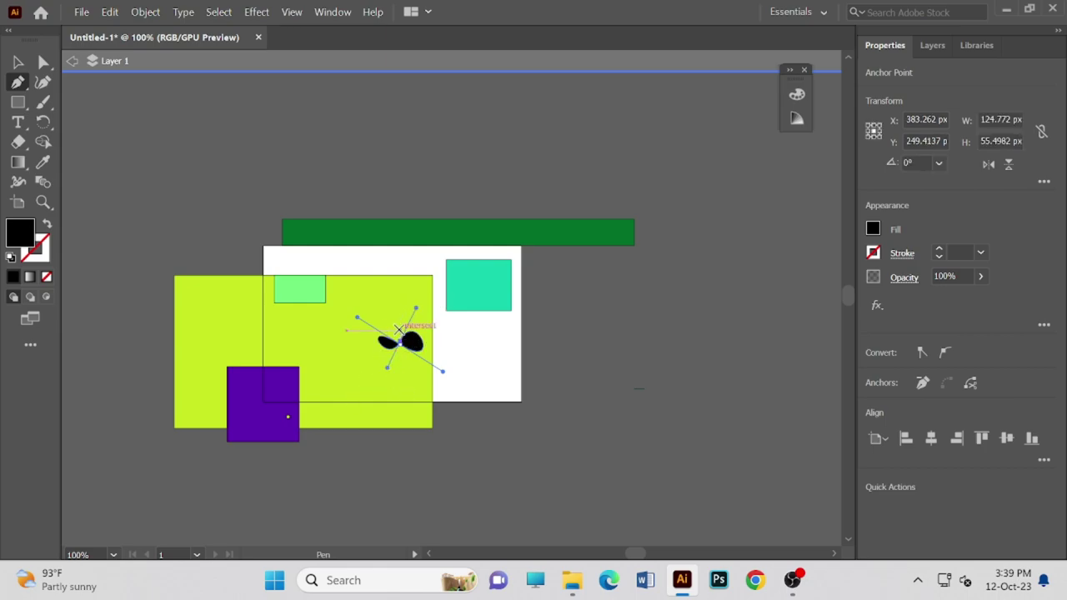
click(400, 332)
click(358, 250)
key(ctrl+z)
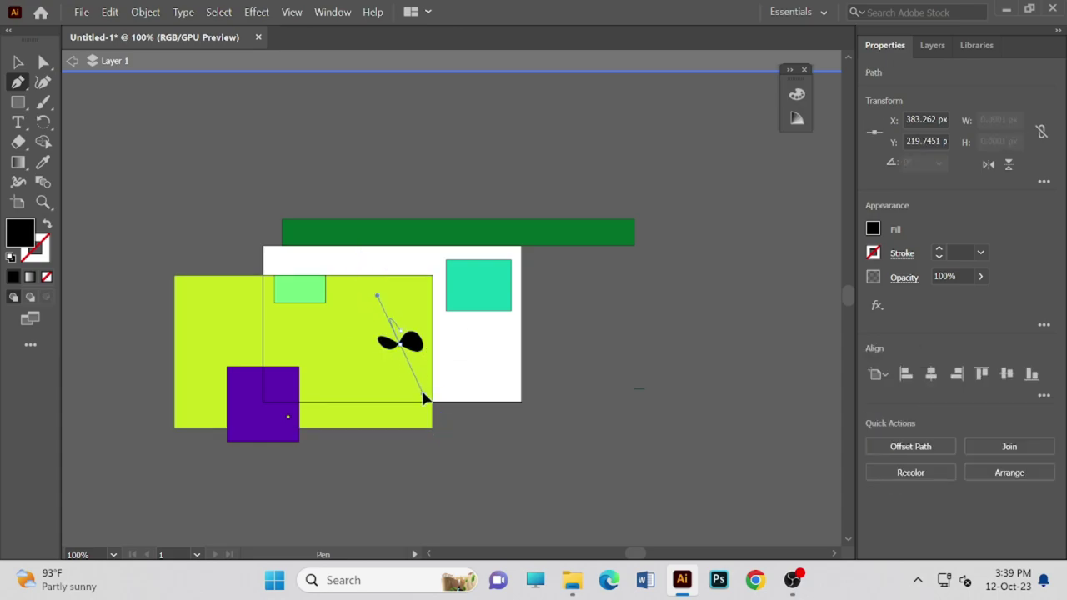
drag(400, 342, 409, 350)
key(Escape)
key(Escape)
key(ctrl+z)
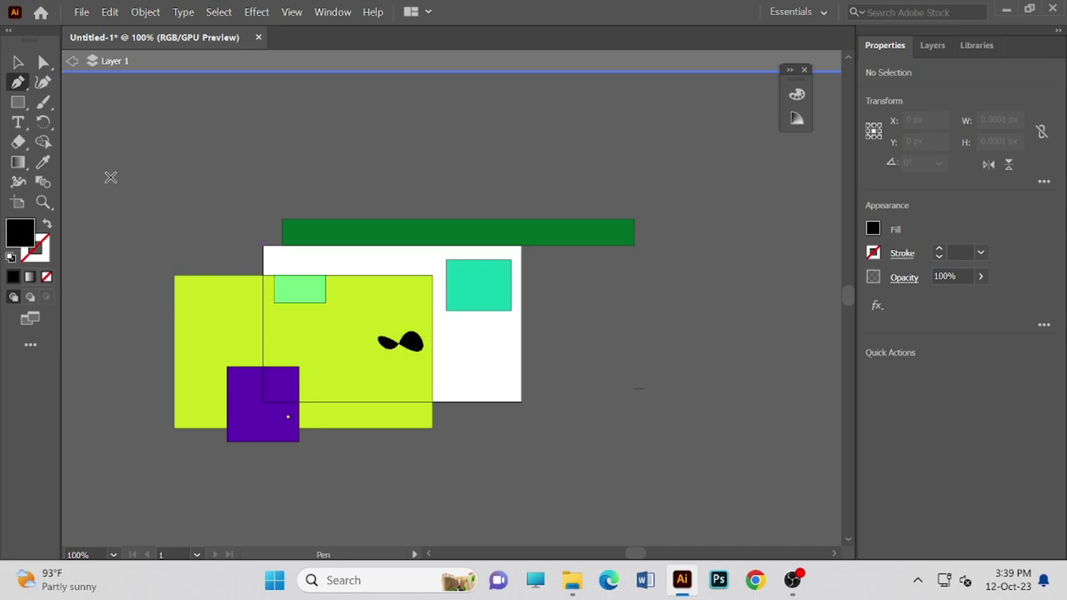
click(110, 176)
click(18, 62)
click(408, 345)
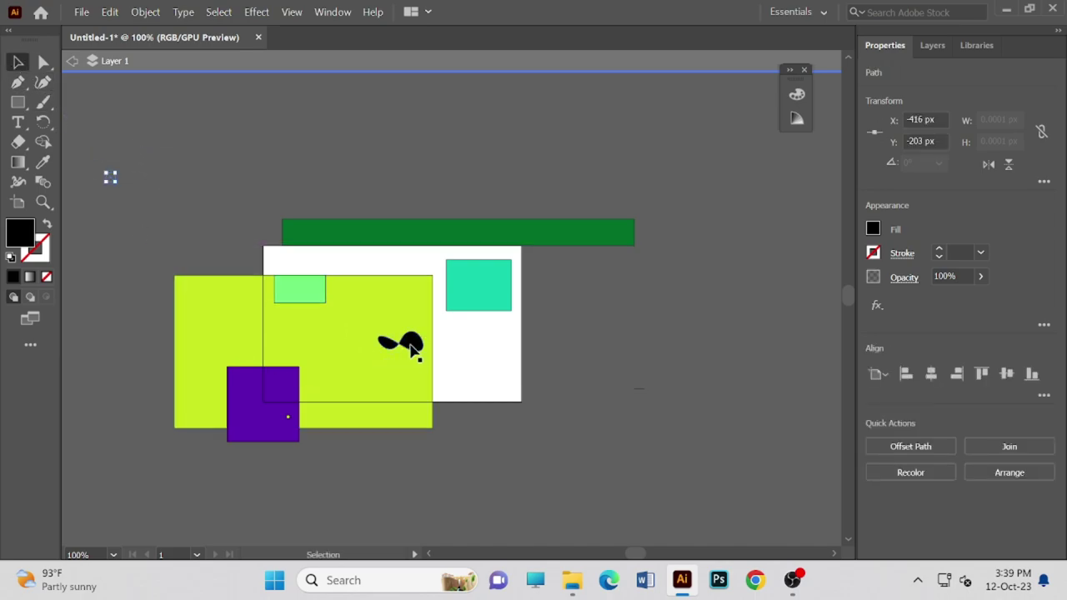
key(Delete)
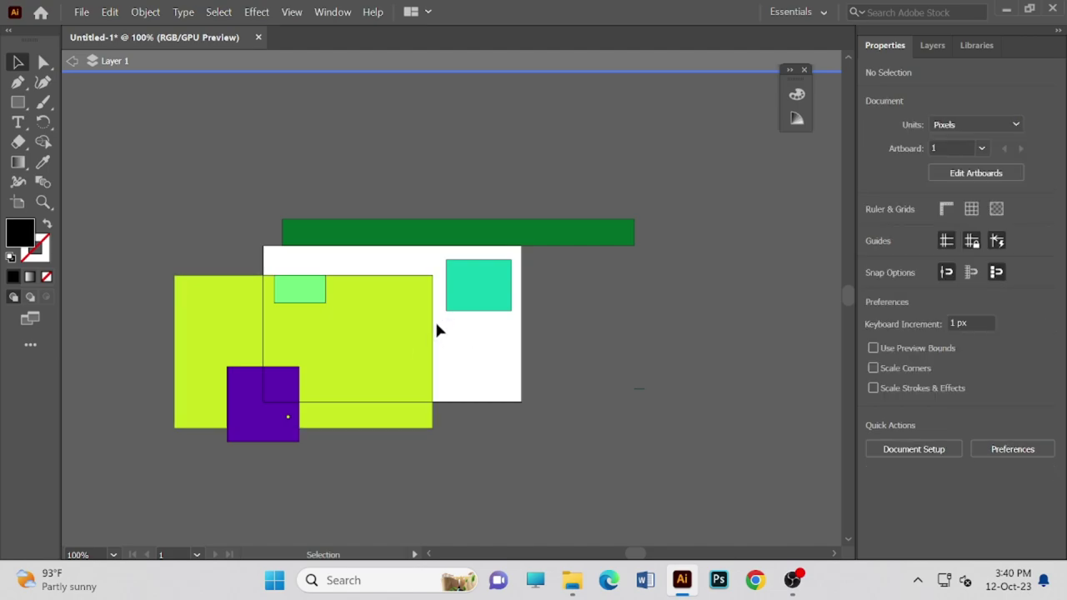
- Spread the teal, green, yellow-green, light-green and purple shapes around the artboard's edges
drag(466, 305, 672, 360)
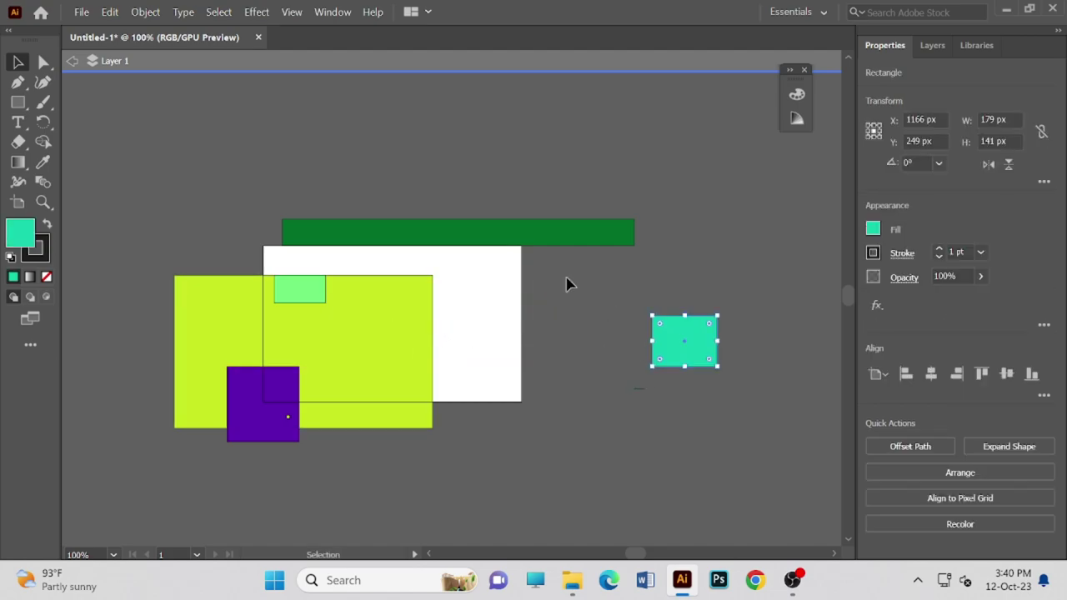
drag(556, 242, 537, 186)
drag(367, 344, 736, 260)
drag(675, 343, 673, 415)
drag(310, 302, 197, 229)
drag(279, 380, 181, 324)
- Isolate the purple square with Isolate Selected Path and select it
right_click(150, 299)
click(155, 310)
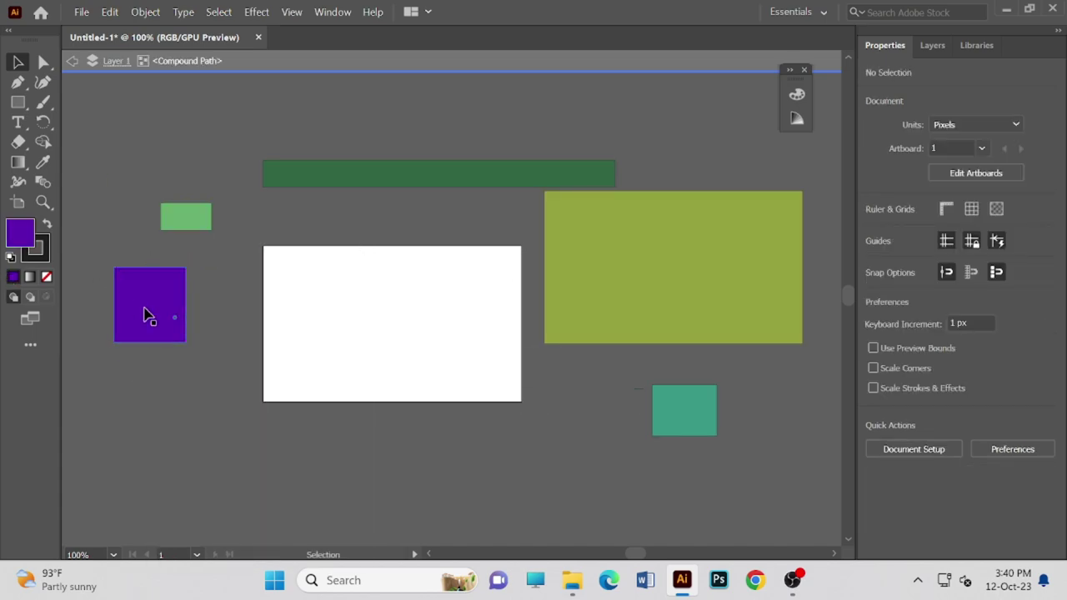
click(143, 315)
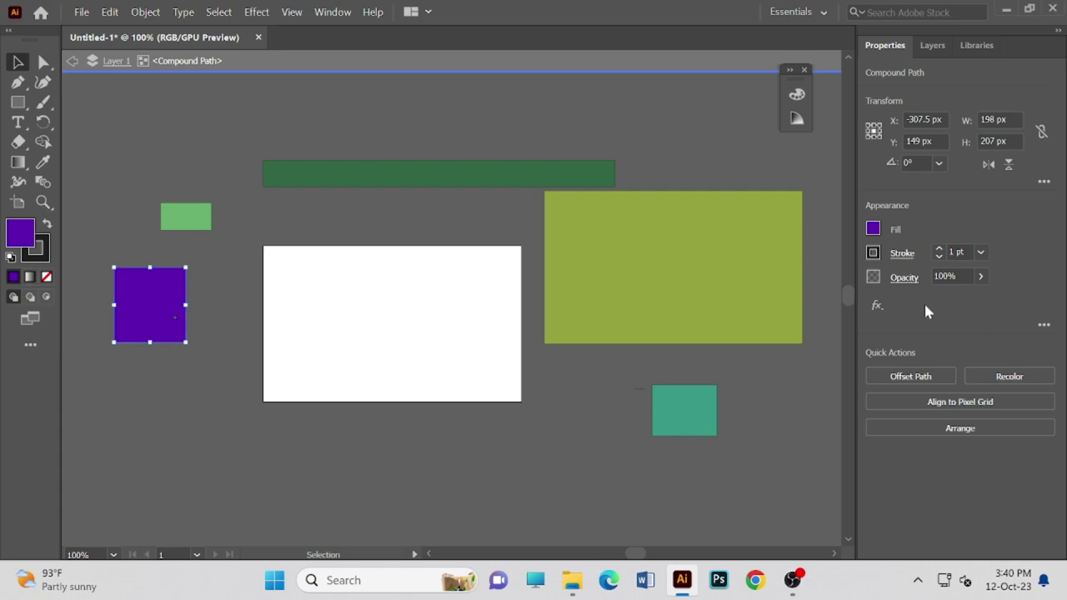
click(792, 581)
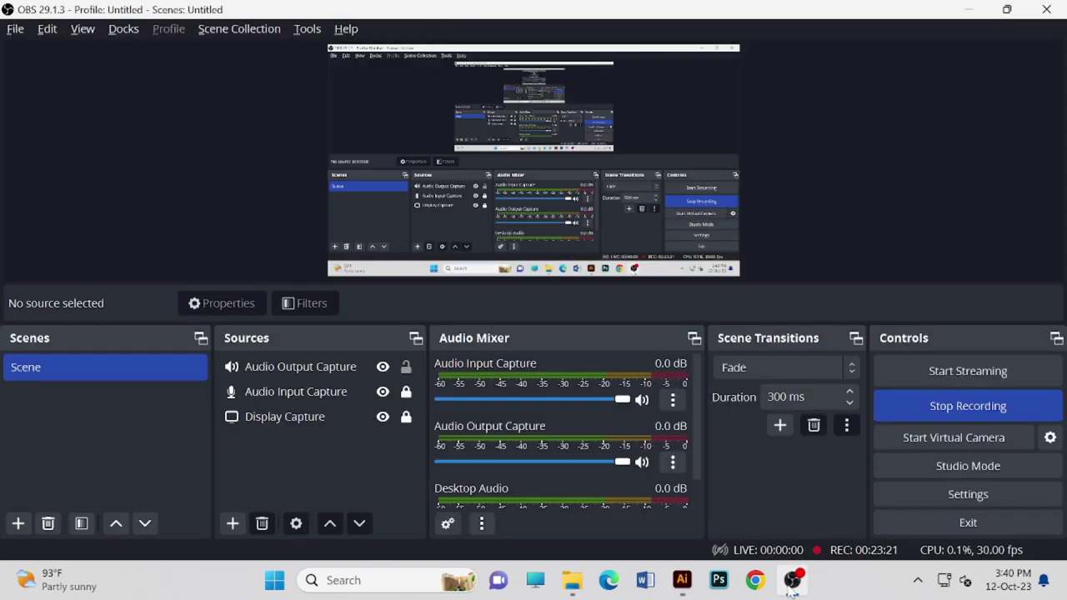
click(791, 581)
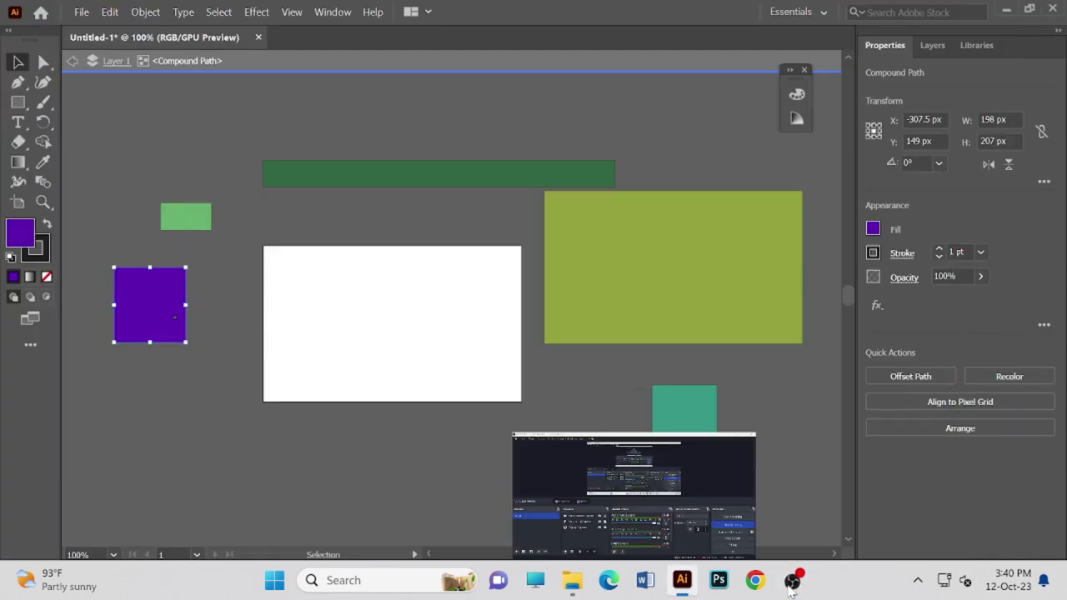
- Exit isolation mode and nudge the yellow-green rectangle slightly down and to the right
click(299, 277)
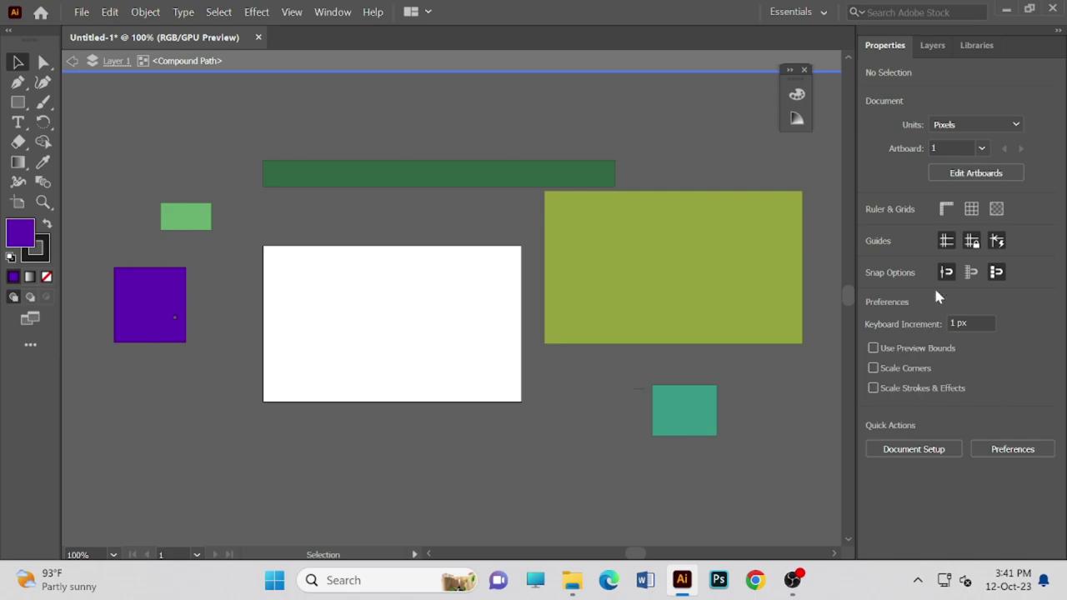
double_click(636, 278)
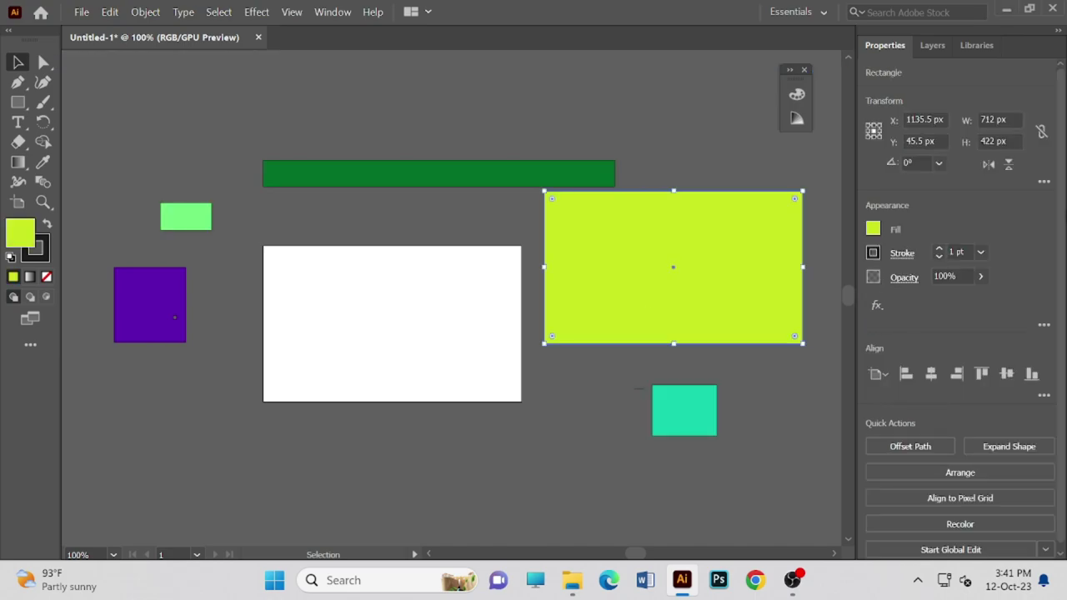
drag(636, 248, 656, 278)
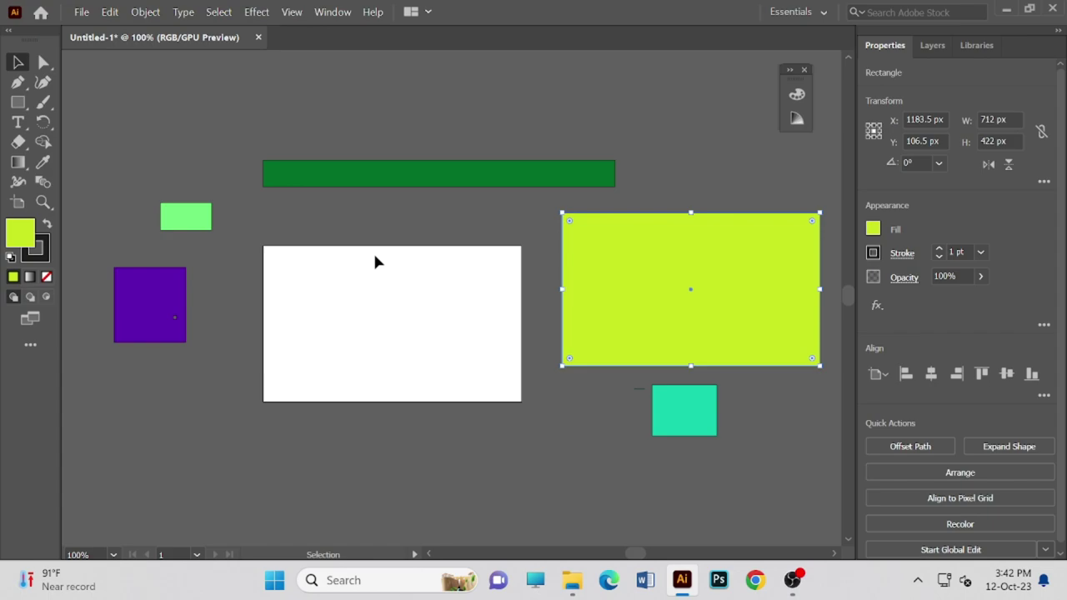
- Zoom to 150% and move the lime rectangle to X 743.5, Y 34.5 over the artboard's corner
click(115, 554)
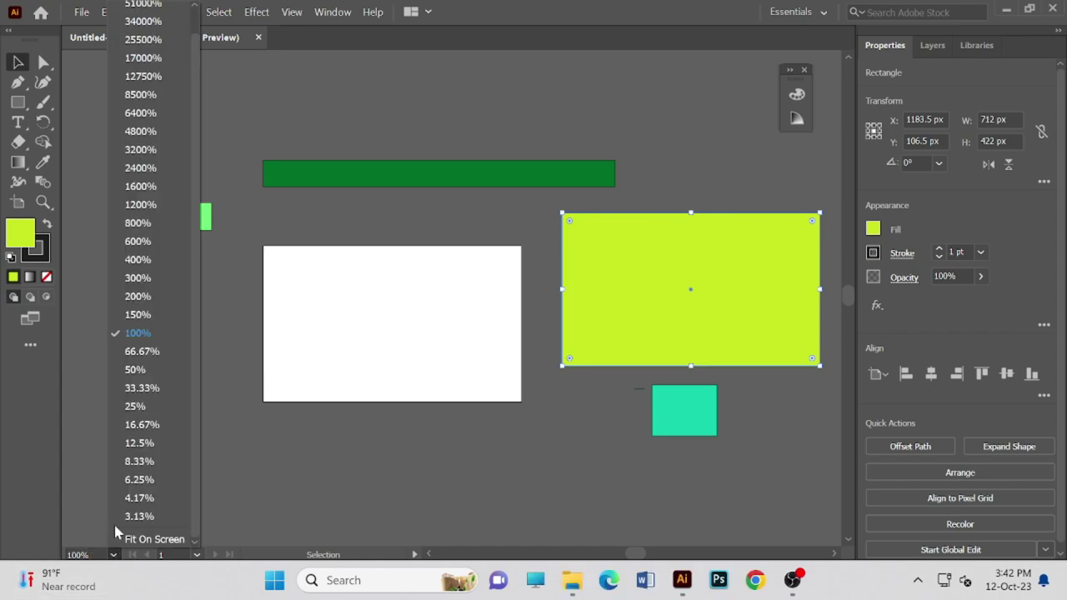
click(140, 314)
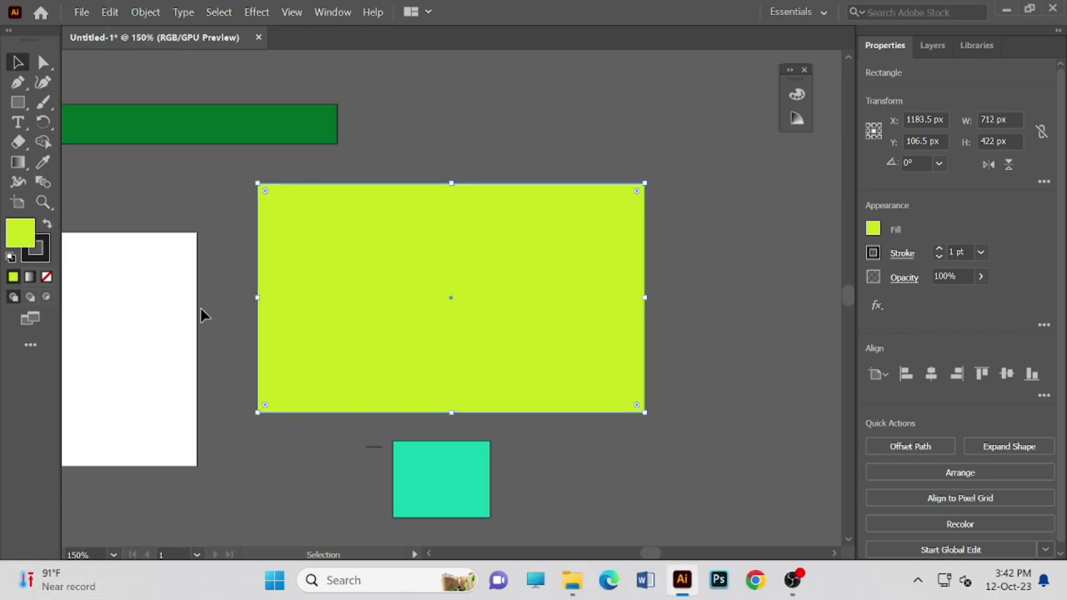
key(space)
drag(183, 405, 513, 387)
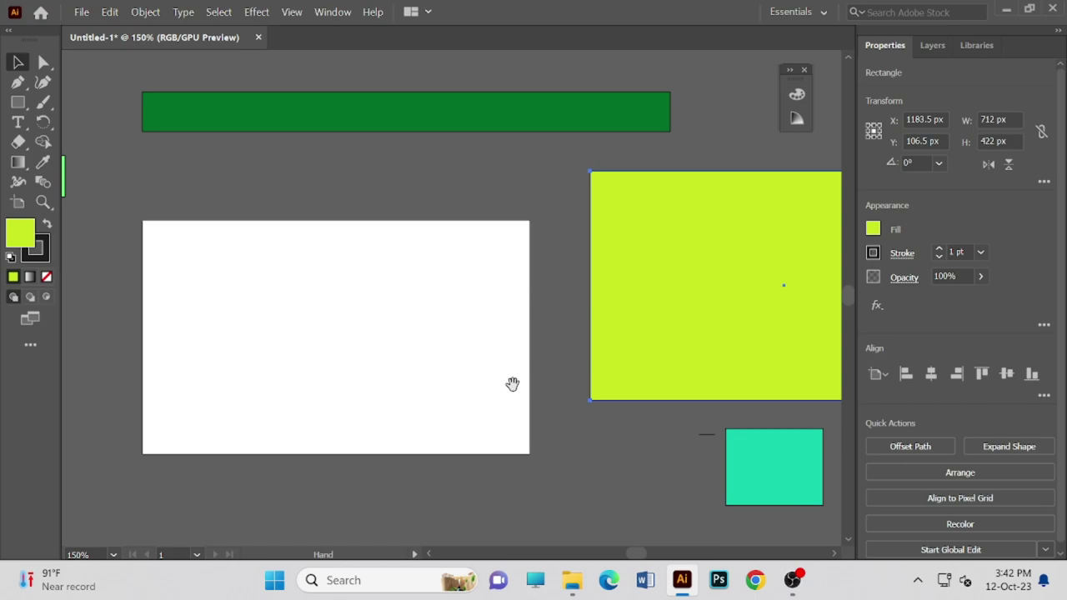
drag(513, 387, 484, 385)
drag(609, 303, 283, 341)
drag(464, 342, 553, 247)
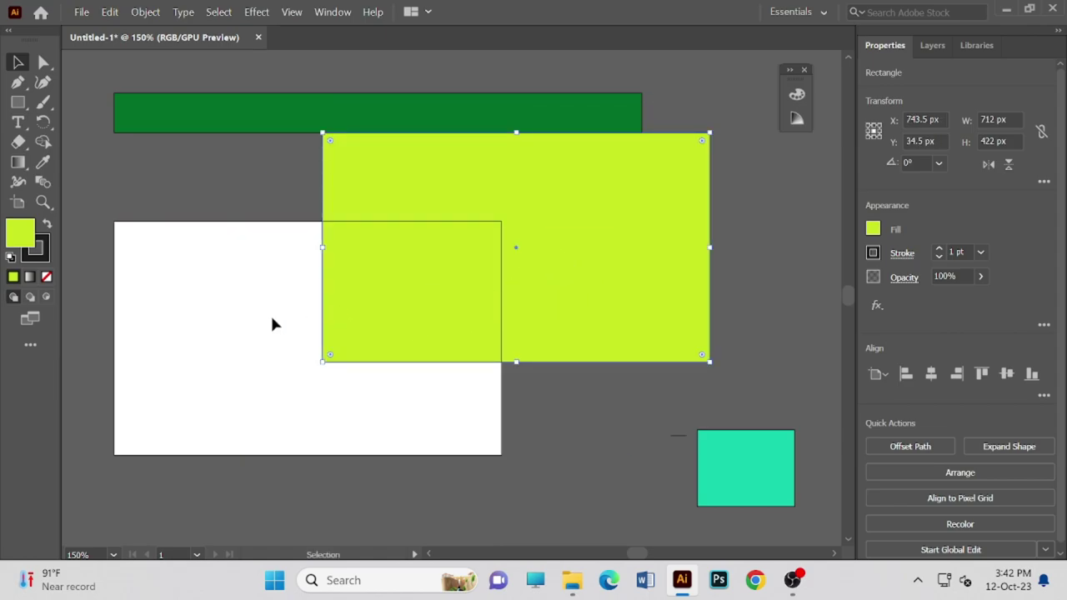
- Line the lime rectangle up over the artboard and centre the teal square inside it
click(315, 364)
drag(754, 491, 310, 368)
drag(417, 319, 208, 405)
click(264, 377)
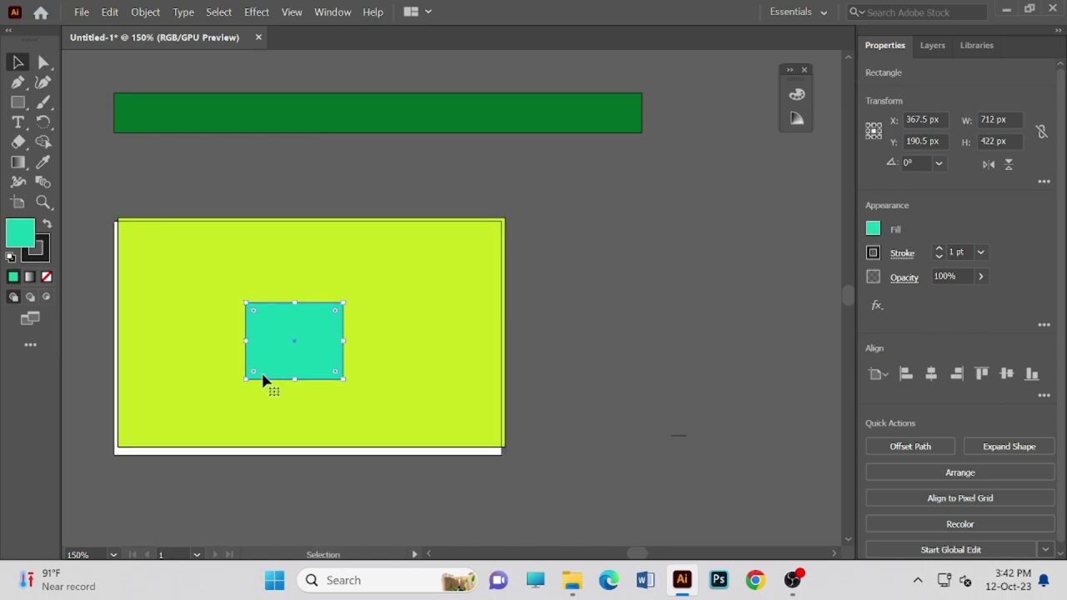
drag(284, 443, 293, 422)
drag(299, 335, 409, 330)
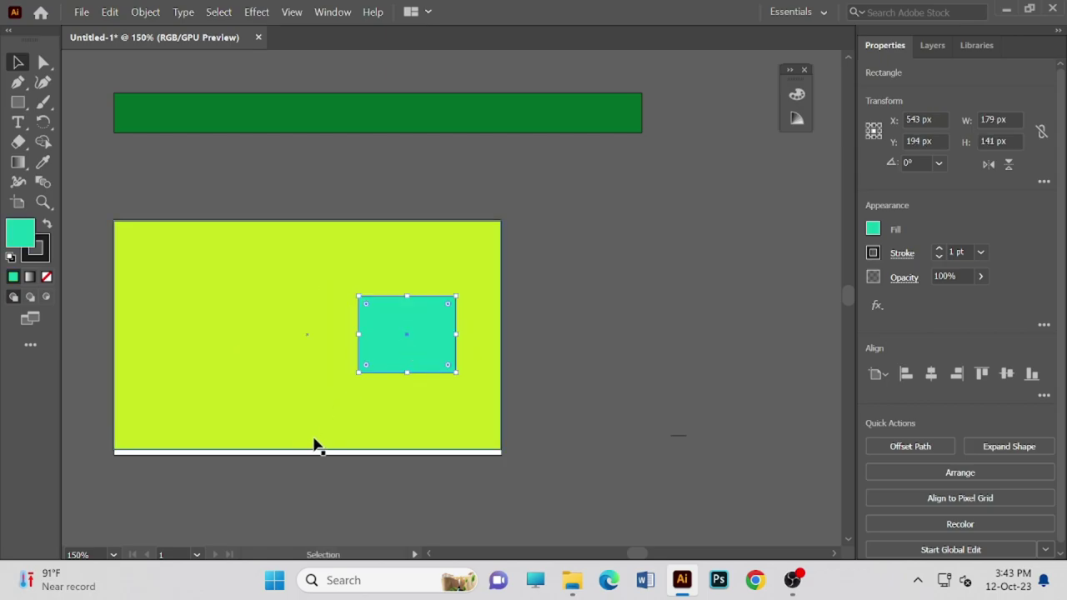
drag(320, 452, 331, 459)
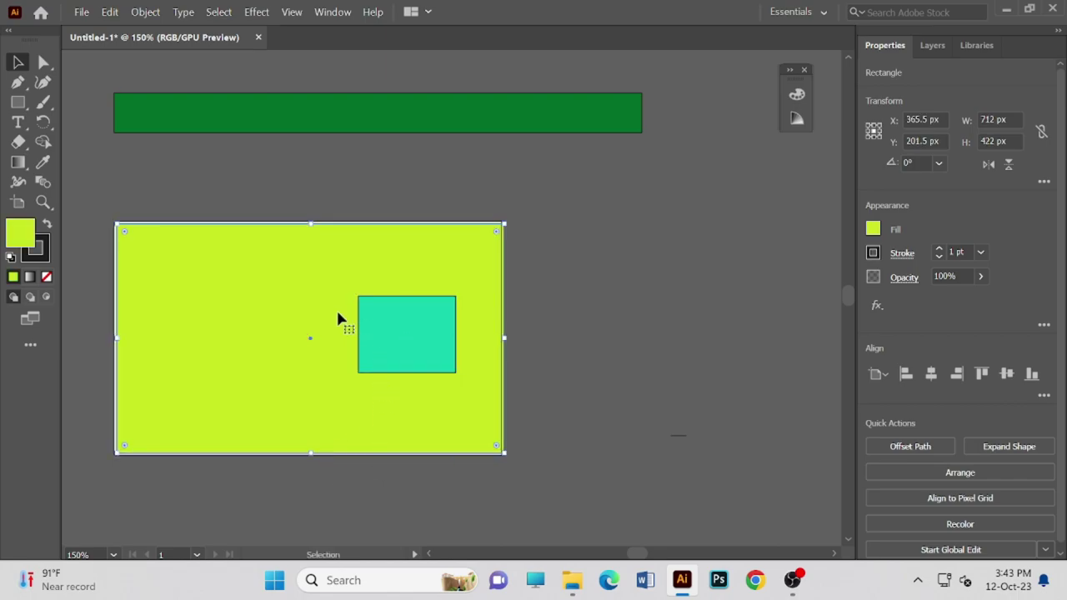
drag(359, 339, 276, 343)
- Fit a thinner green bar along the top and stretch the lime rectangle to 712 × 426 px
scroll(319, 188, up, 1)
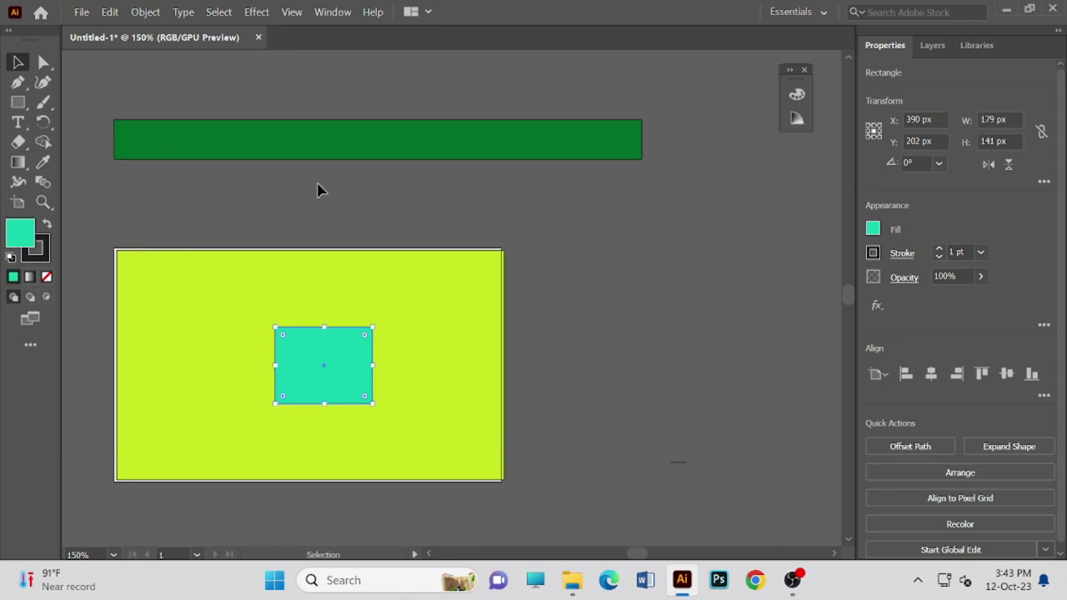
click(337, 171)
click(392, 150)
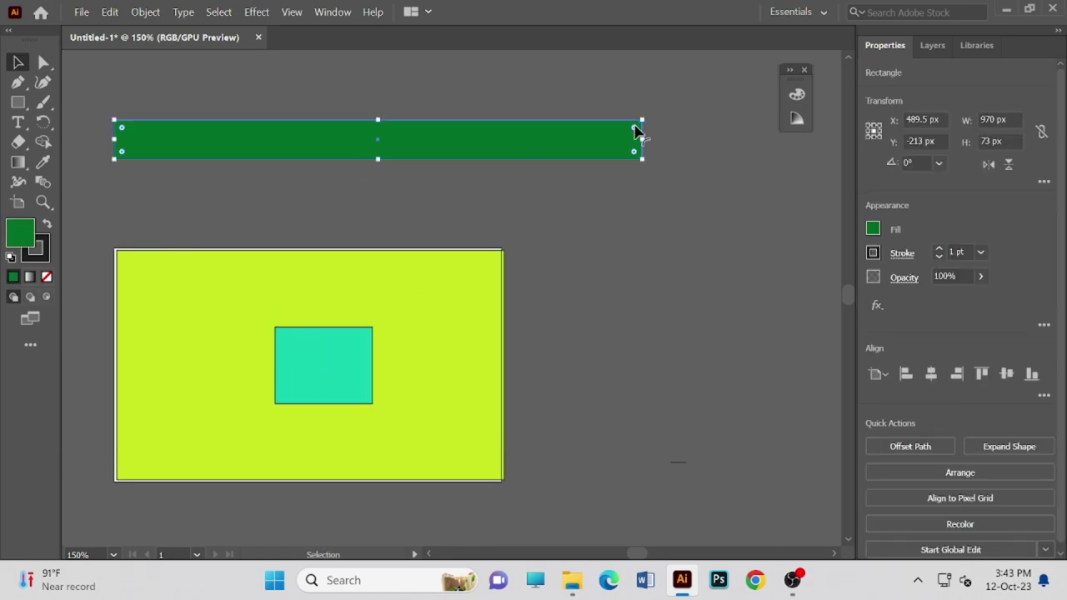
drag(639, 143, 395, 156)
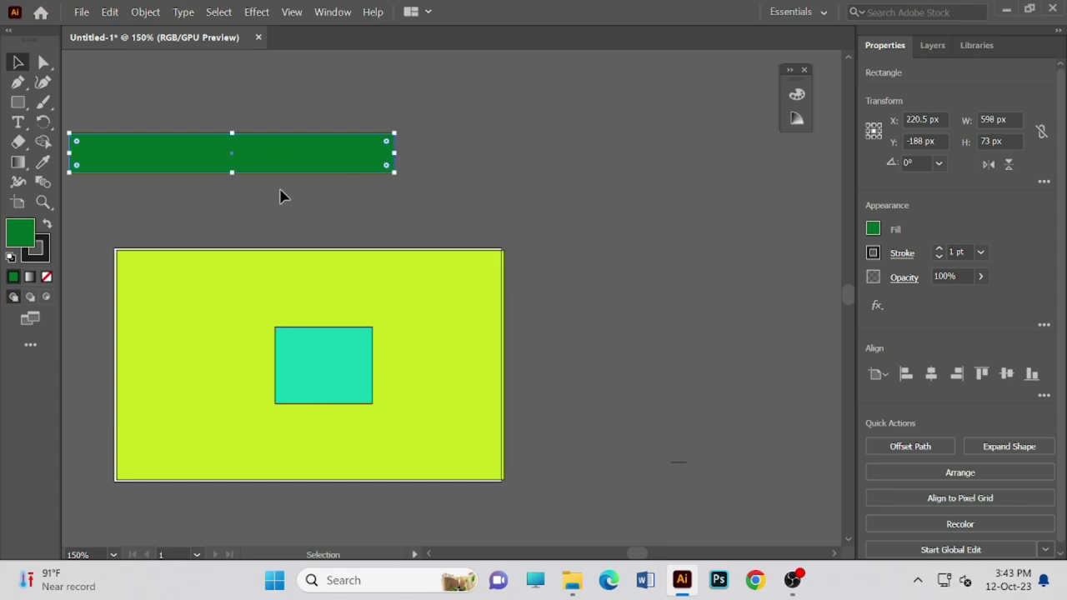
drag(232, 173, 341, 267)
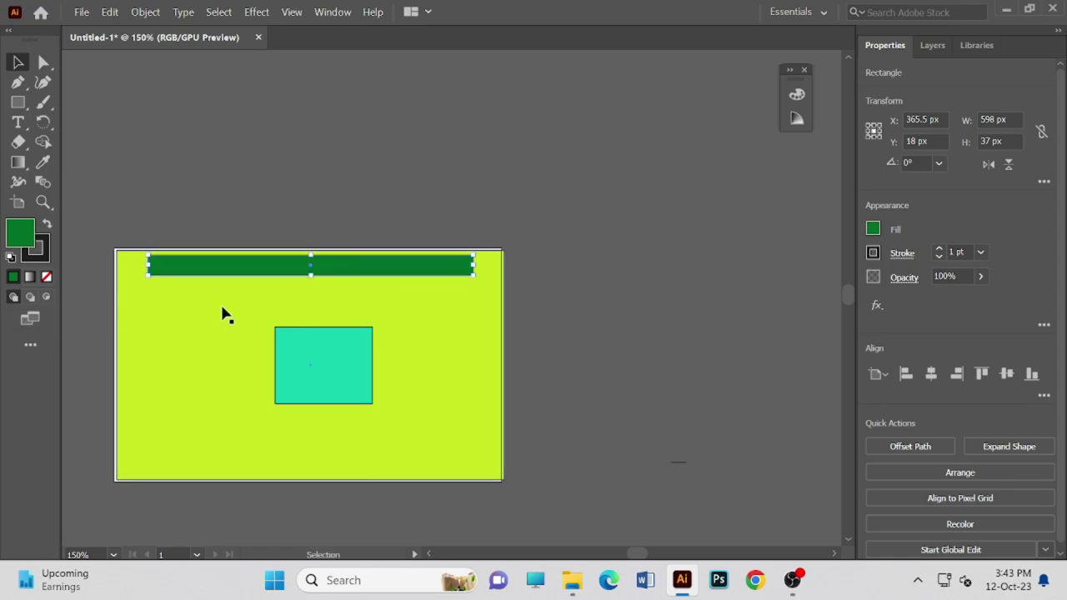
drag(219, 346, 216, 350)
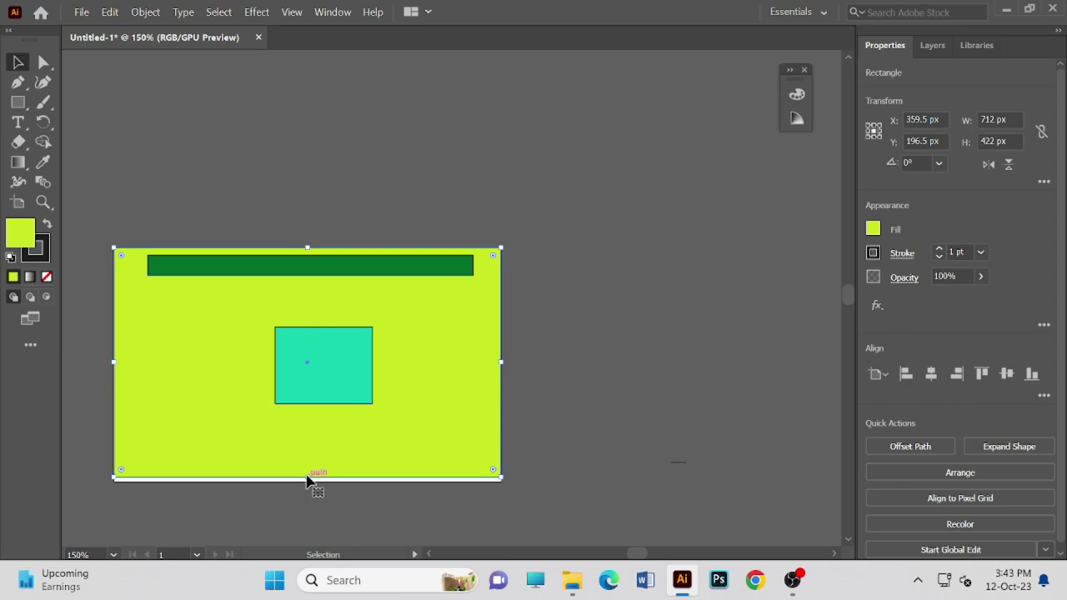
drag(308, 478, 309, 480)
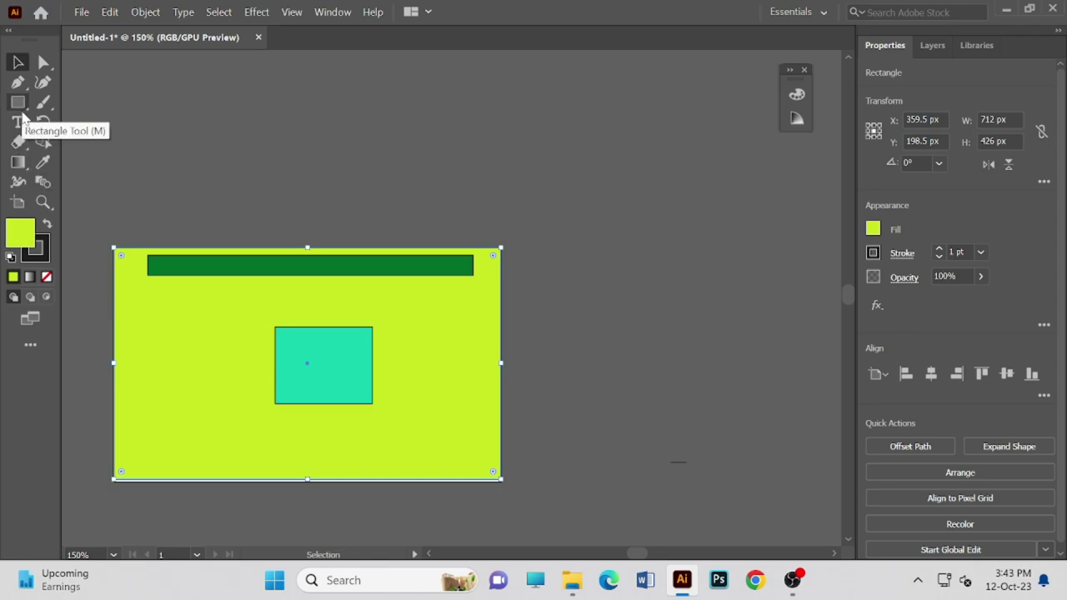
- Draw a 304 × 165 px rectangle above the lime rectangle
click(19, 107)
drag(260, 118, 423, 206)
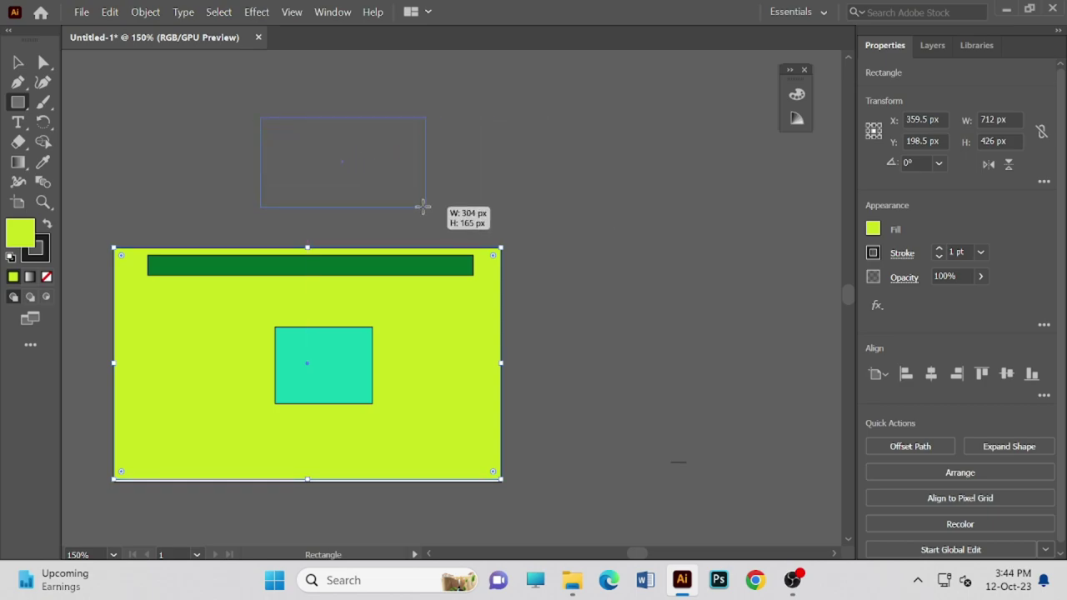
drag(422, 206, 422, 207)
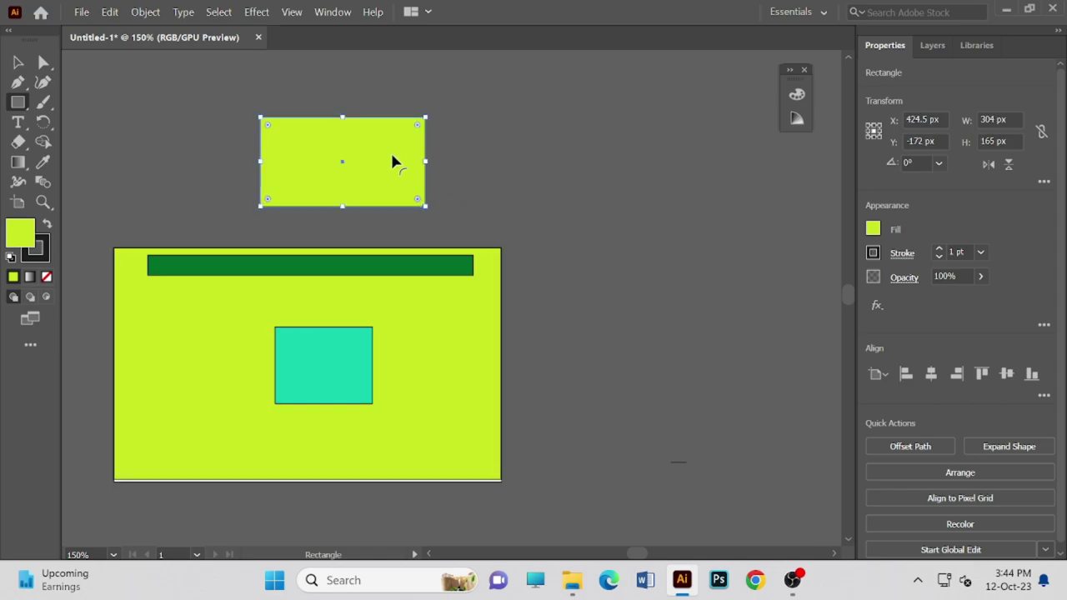
- Change the new rectangle's fill colour to red
double_click(20, 229)
drag(566, 348, 567, 386)
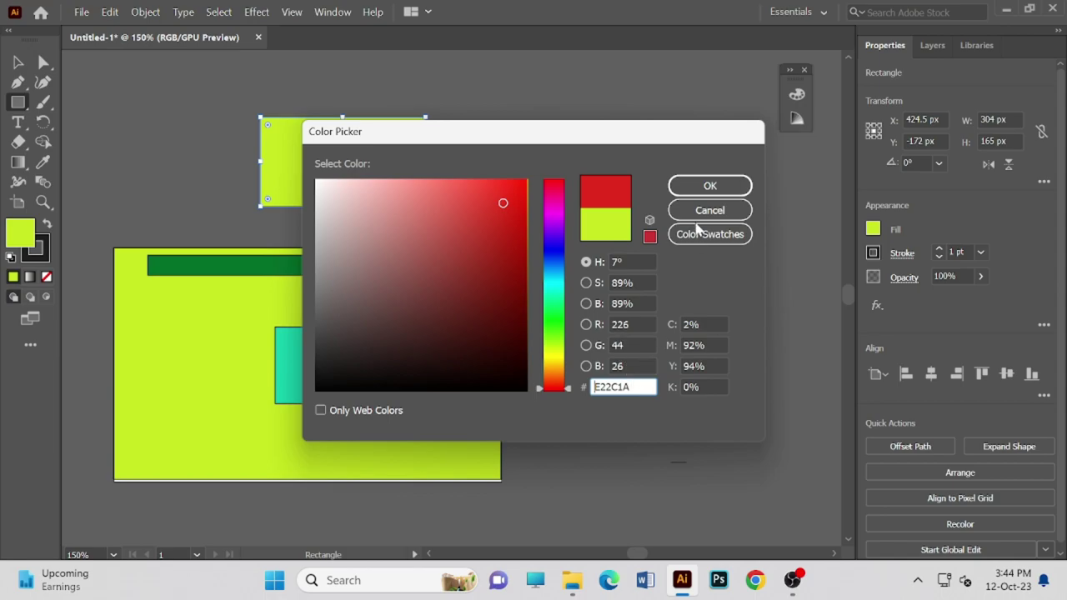
click(708, 186)
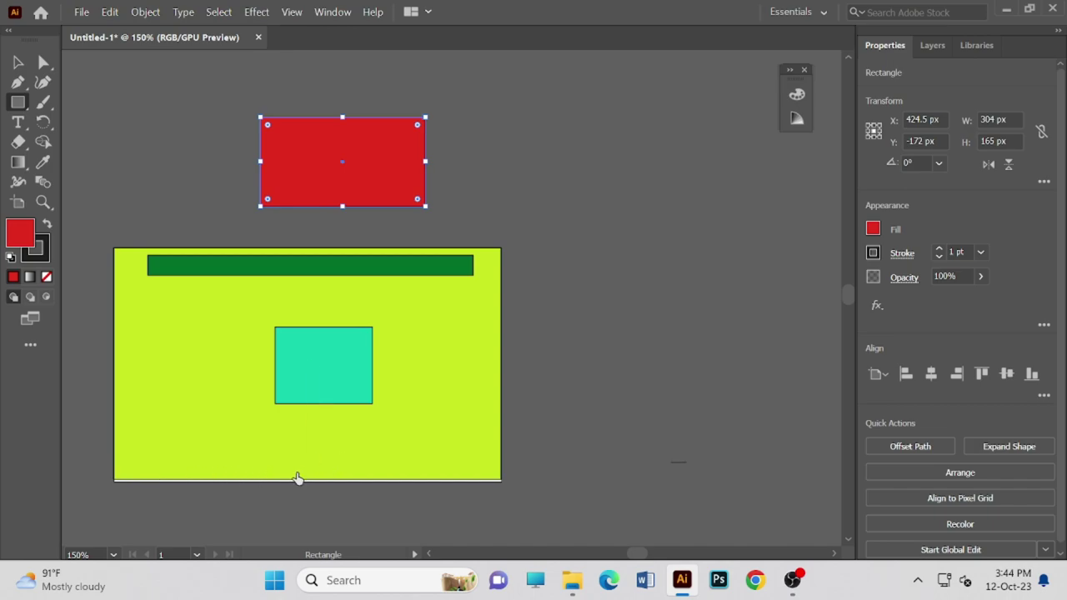
- Reposition and resize the lime rectangle to fit the artboard, moving the green bar aside
click(18, 62)
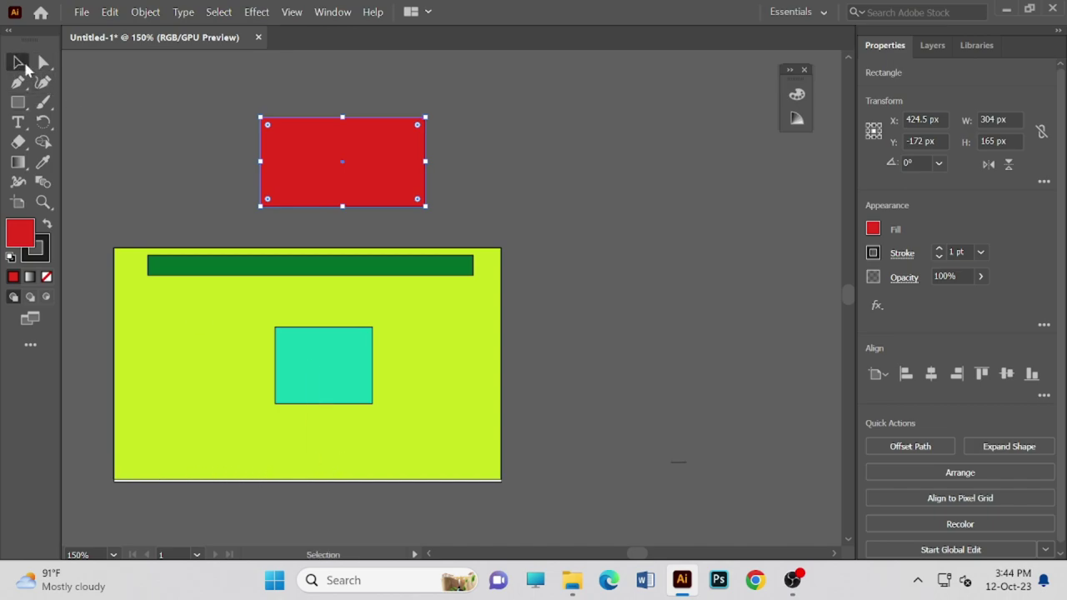
click(297, 478)
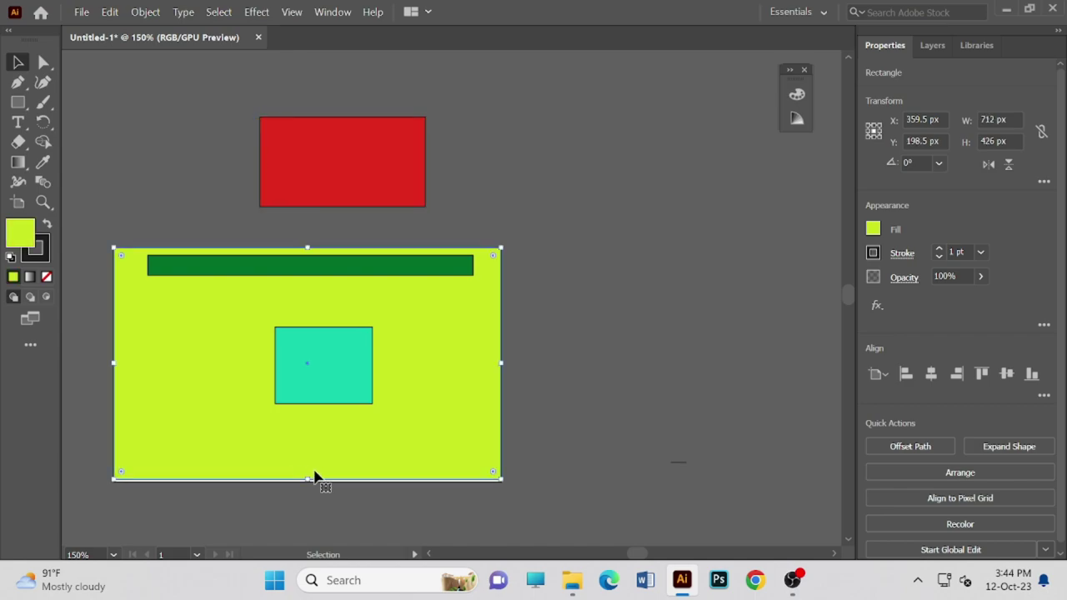
drag(310, 481, 300, 475)
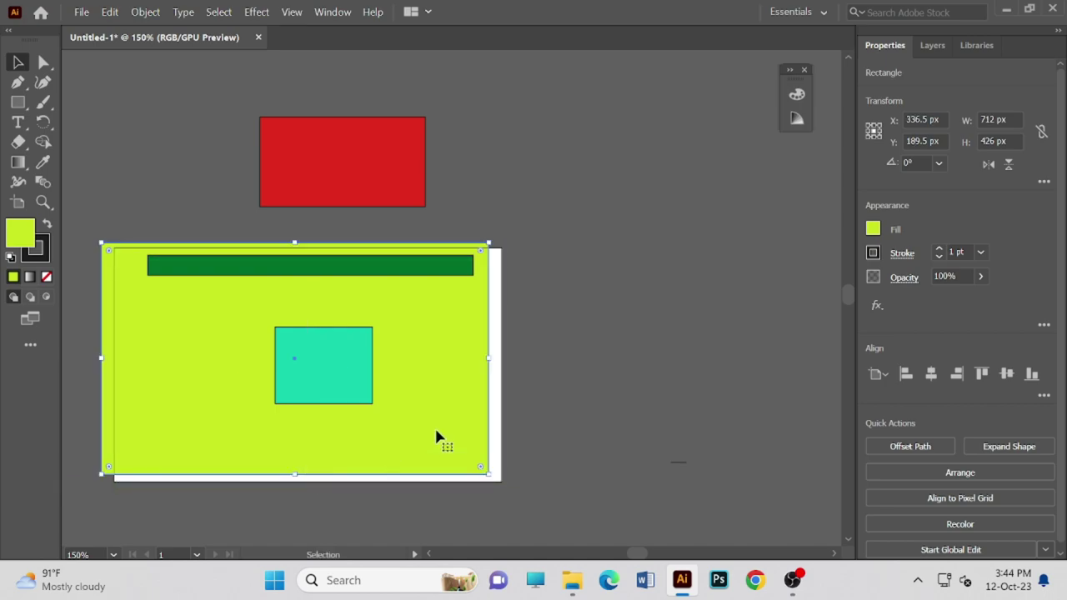
drag(436, 459, 451, 473)
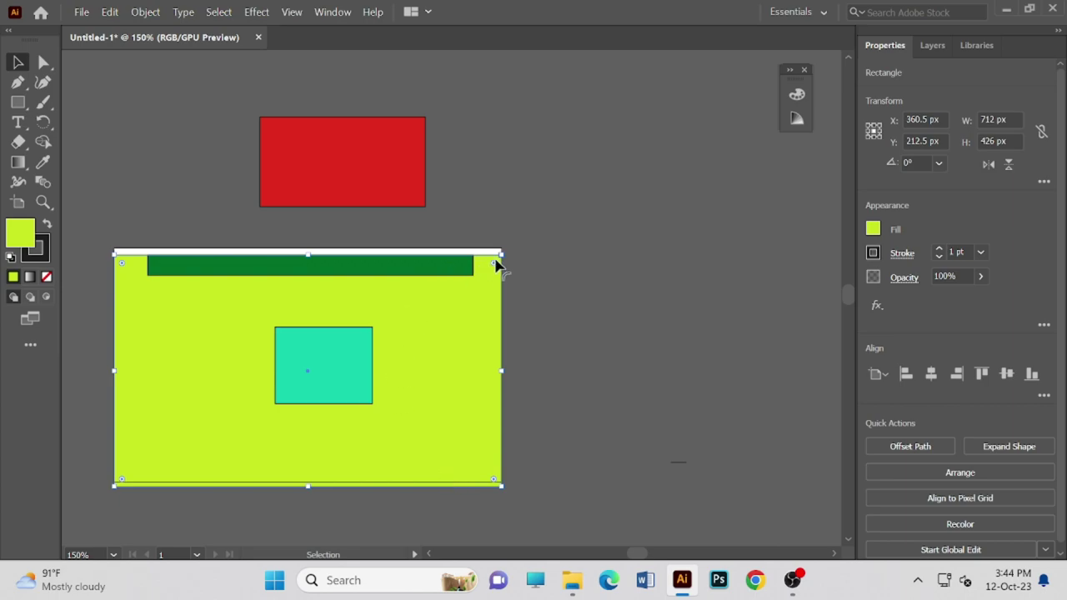
drag(428, 265, 715, 194)
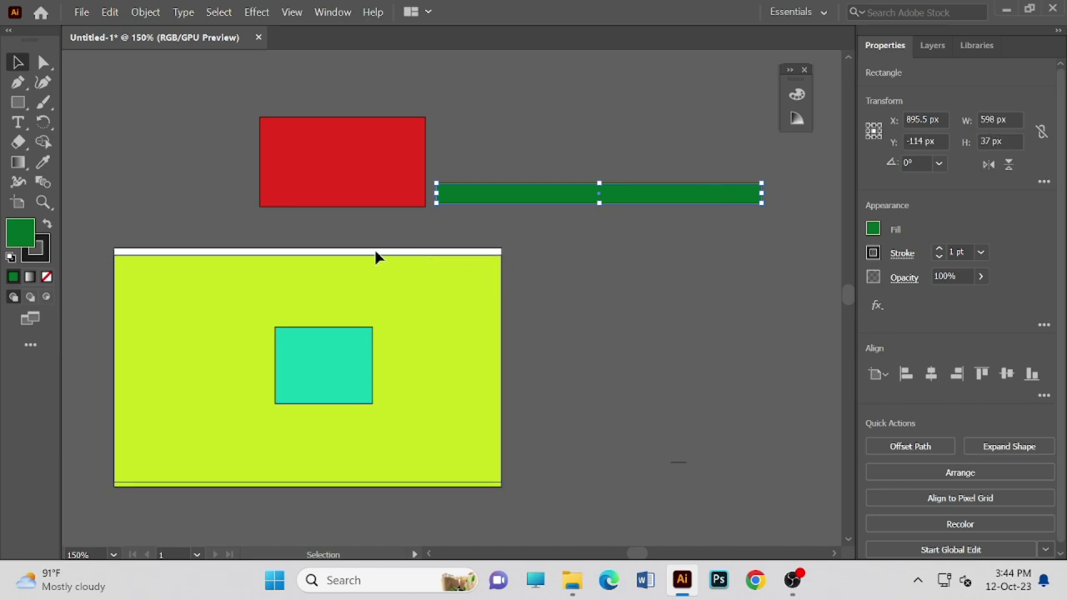
drag(368, 253, 369, 254)
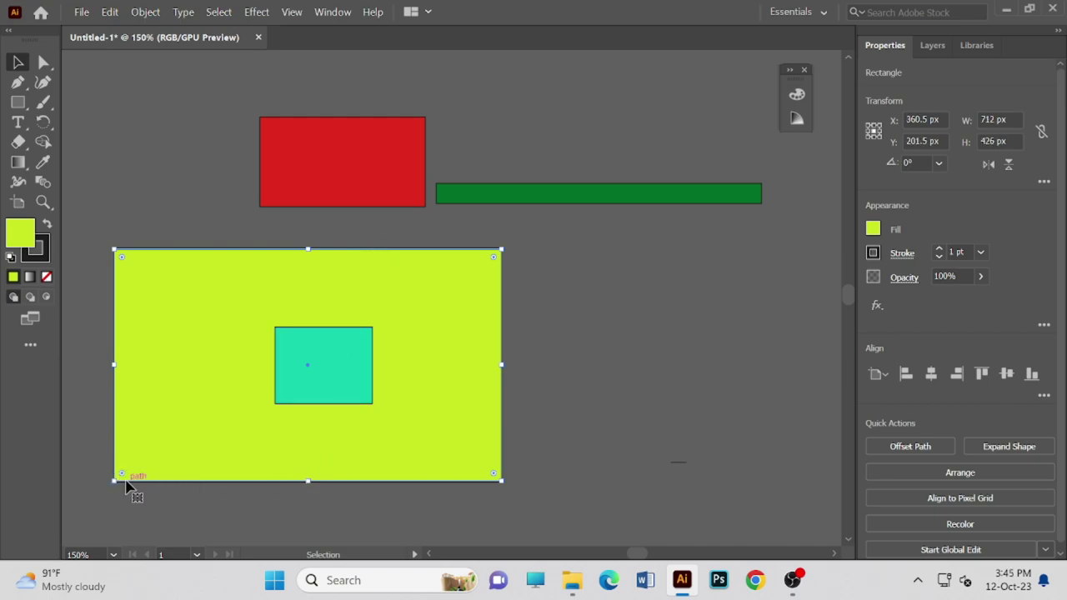
drag(114, 481, 115, 484)
- Stack the green bar, teal square and red rectangle top to bottom inside the lime rectangle
drag(608, 196, 325, 281)
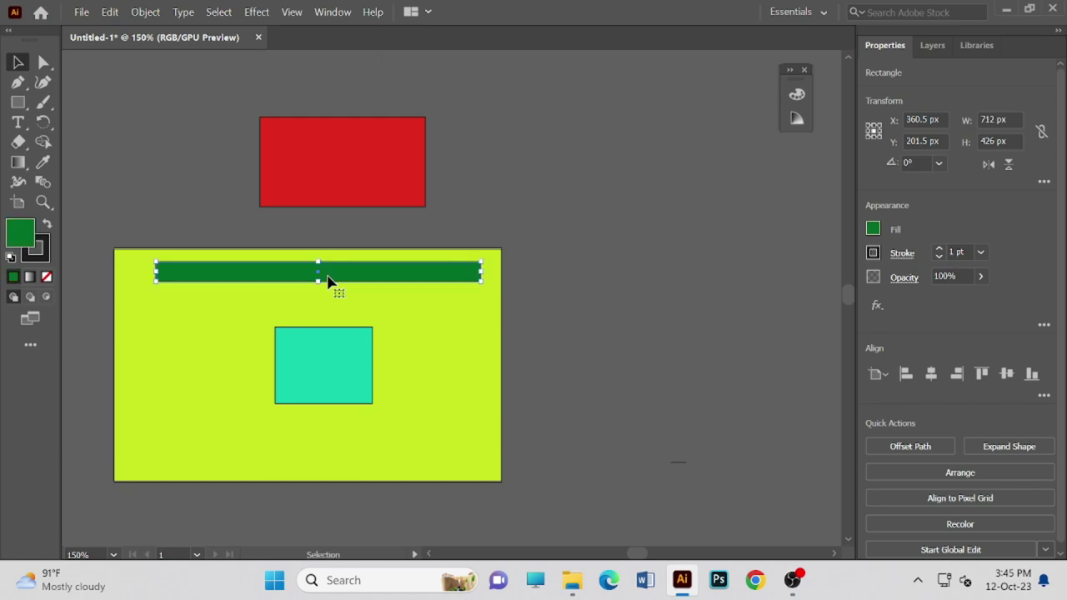
drag(334, 359, 319, 317)
drag(351, 168, 322, 416)
click(332, 343)
click(417, 326)
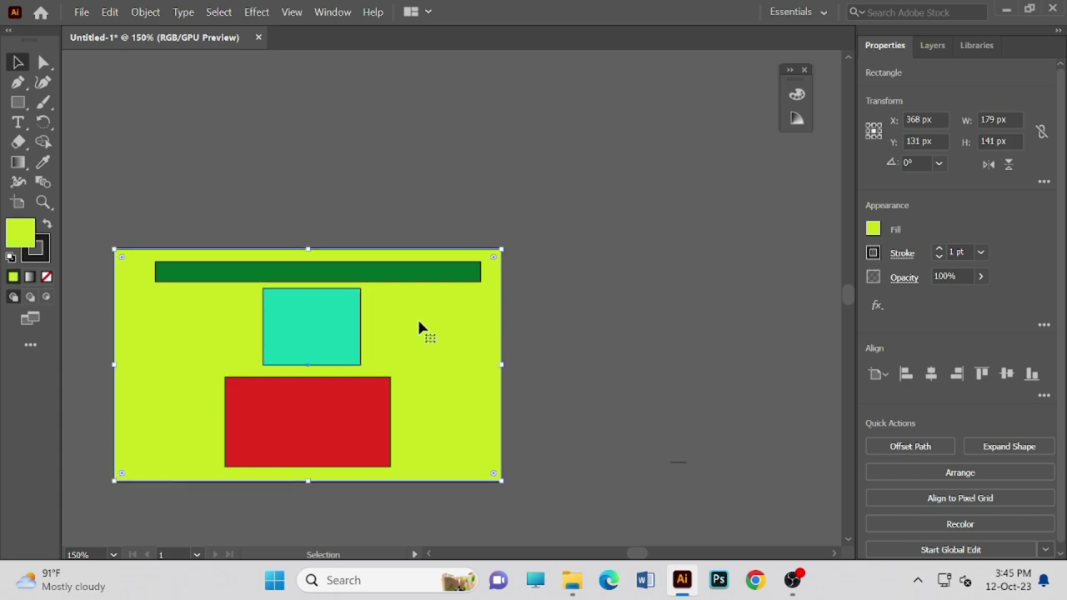
click(664, 262)
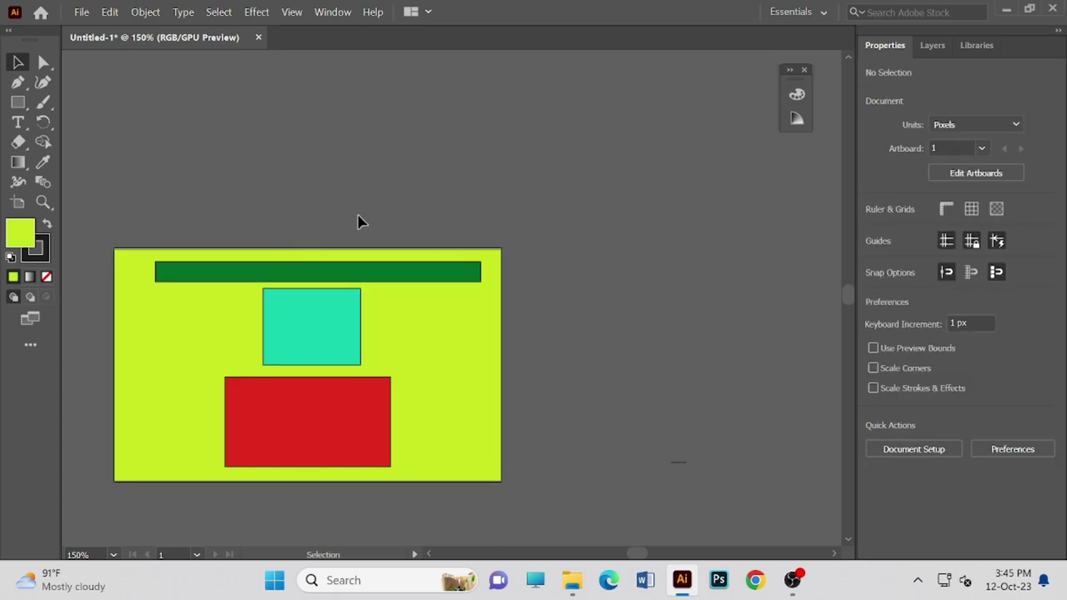
scroll(313, 300, up, 1)
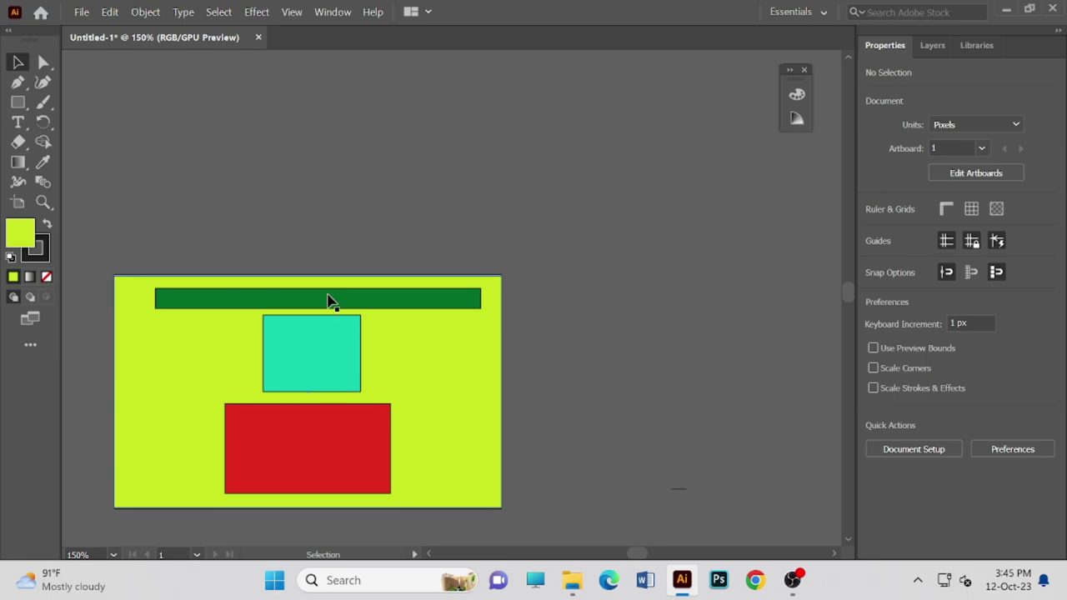
scroll(325, 302, down, 1)
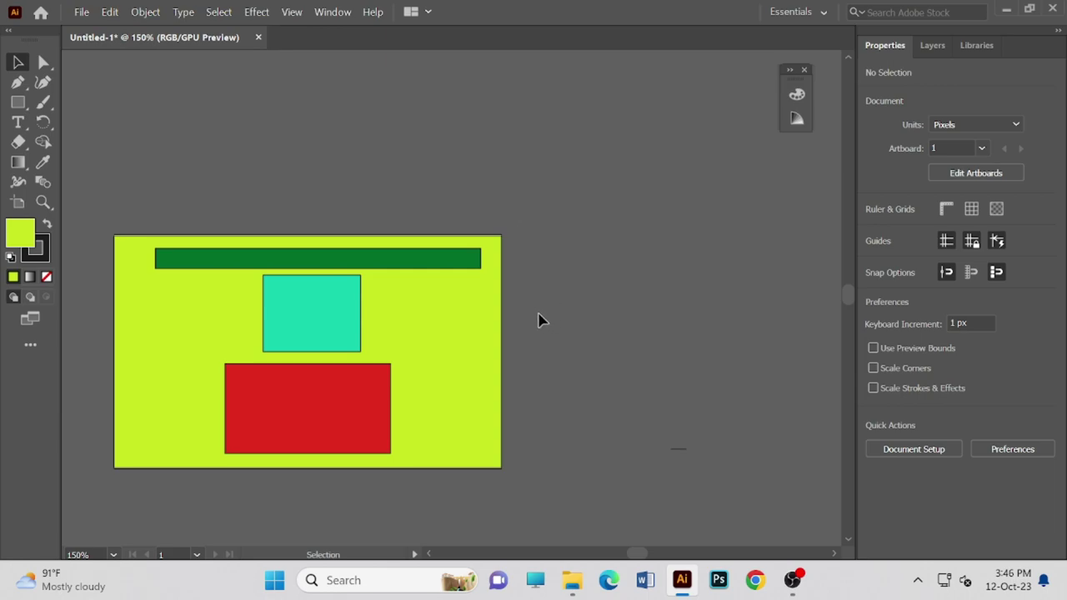
- Stretch the dark green bar's left edge outward to make it 631 px wide
click(179, 256)
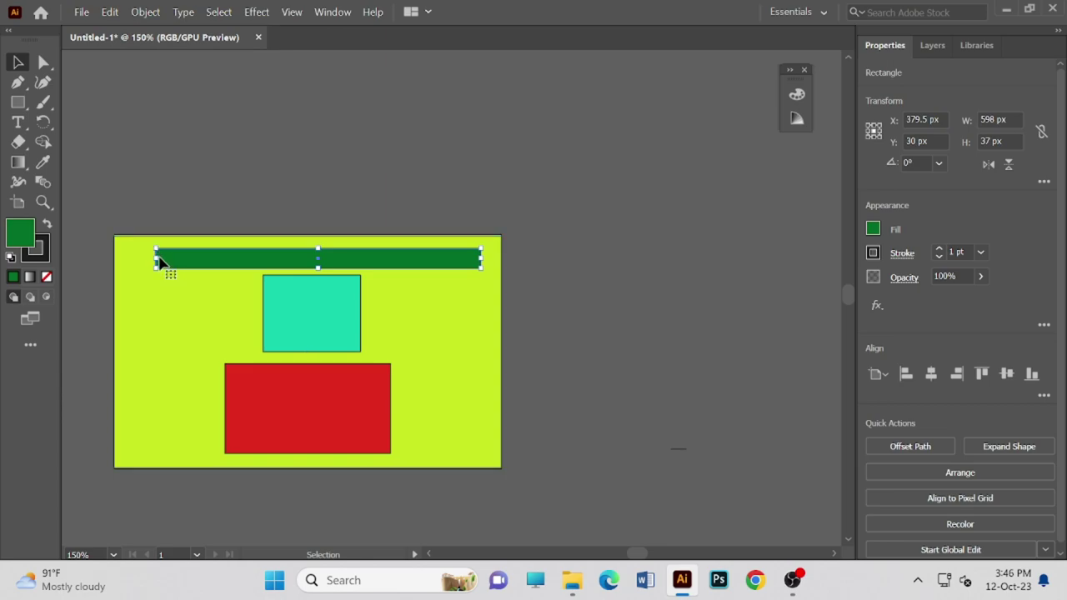
drag(155, 260, 138, 262)
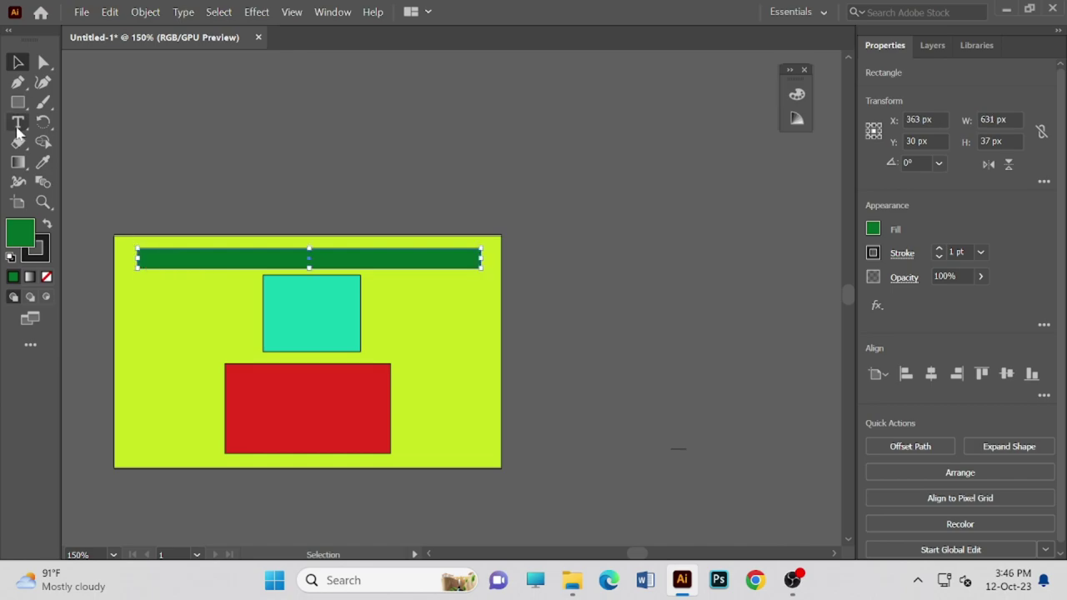
click(26, 108)
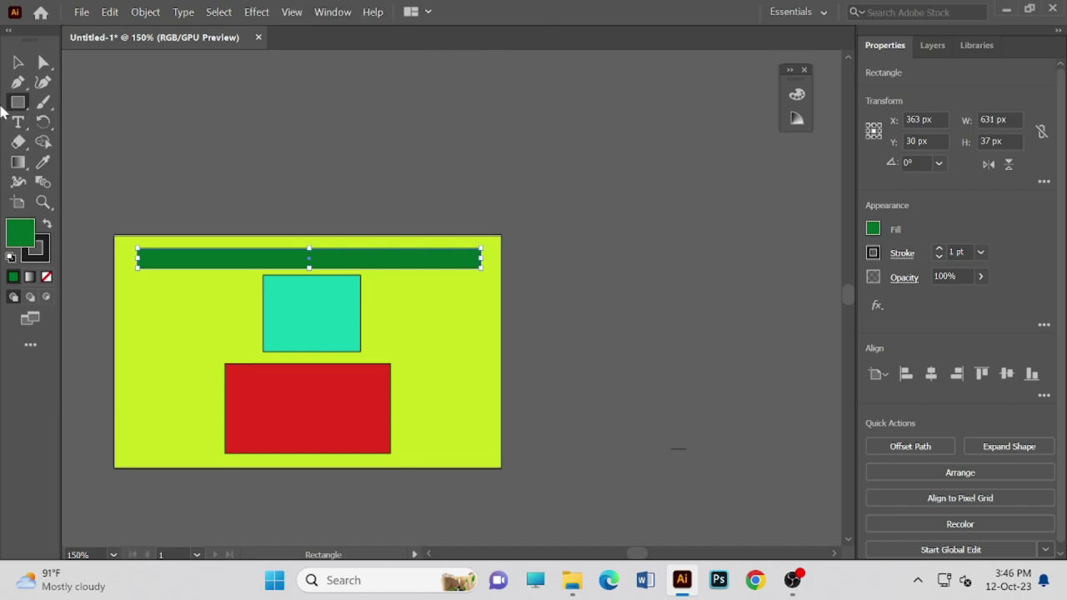
- Browse the brush, pen and shape tool groups and pick the Star tool
click(41, 102)
click(28, 109)
click(18, 82)
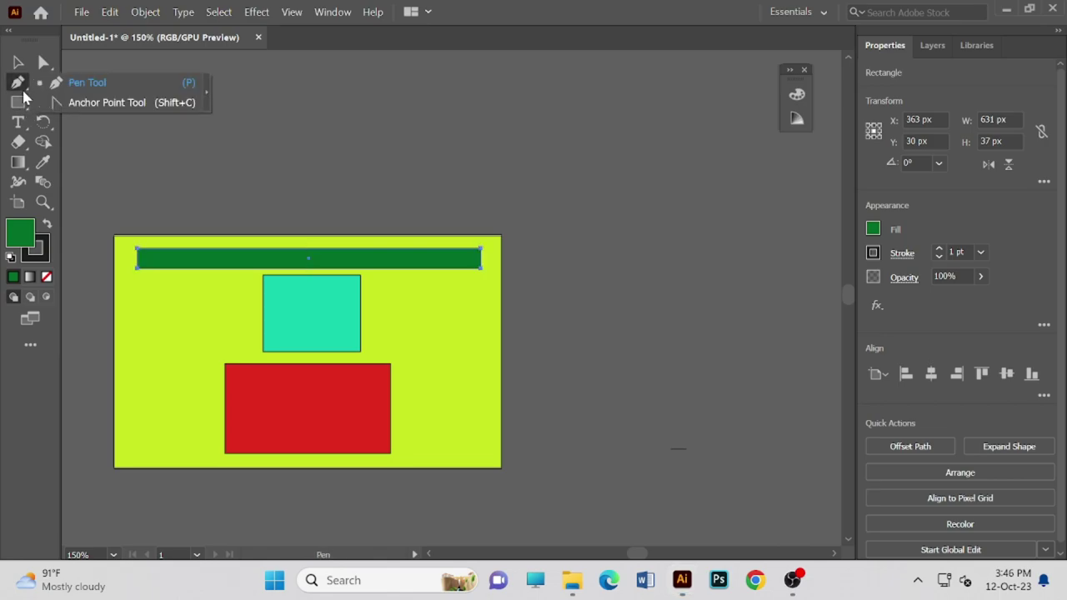
click(23, 108)
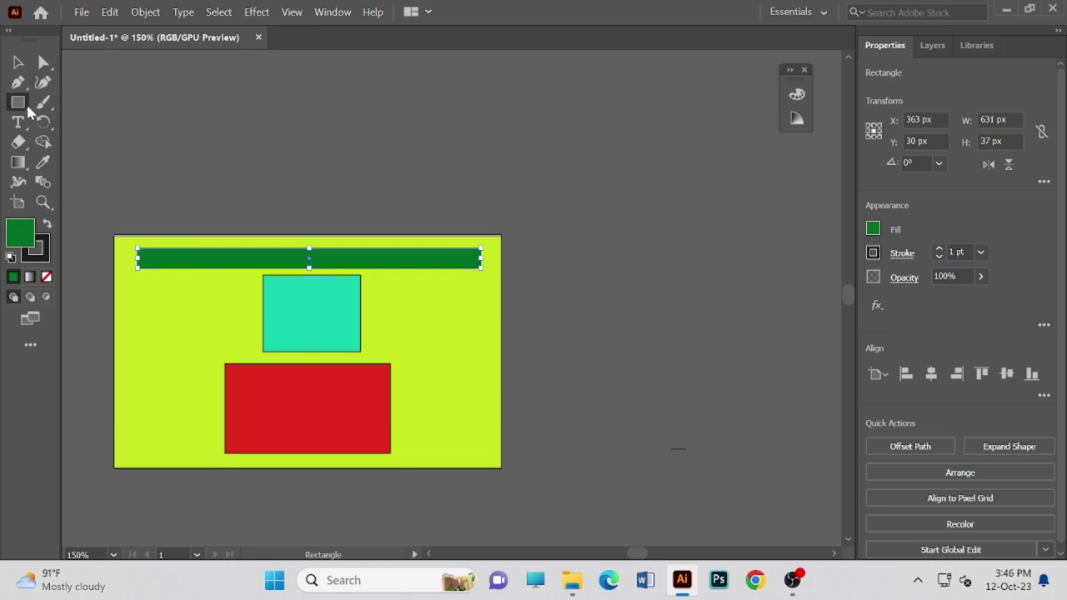
click(30, 107)
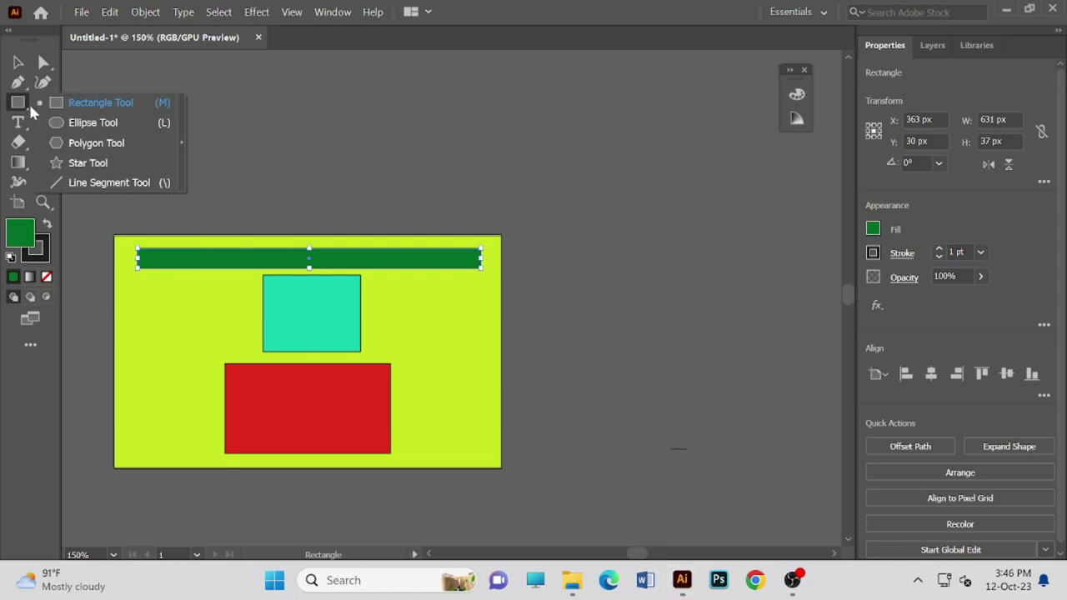
click(93, 165)
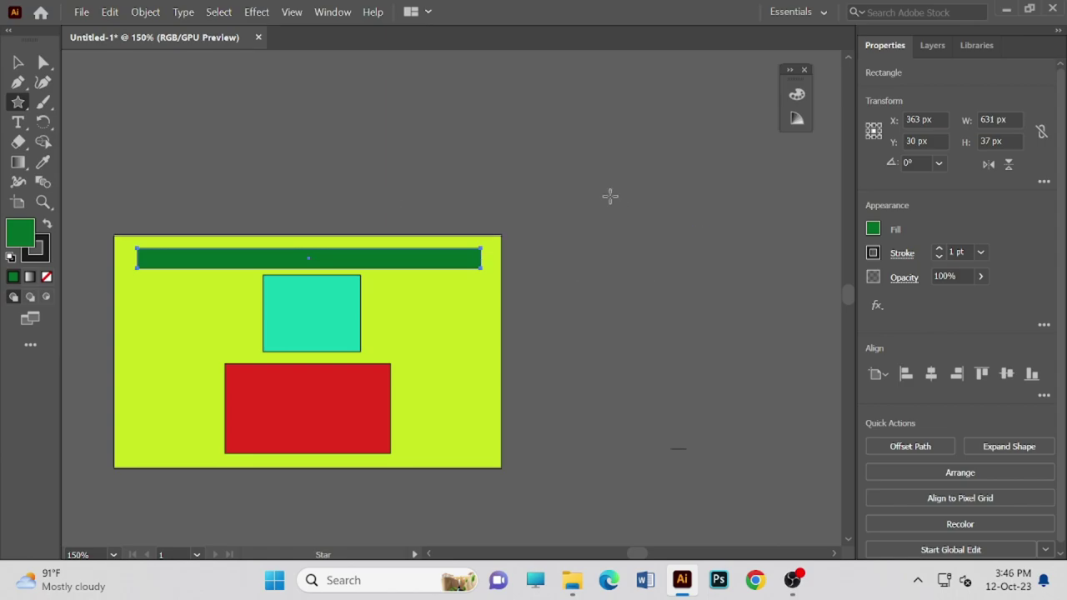
- Select the lime background with the Selection tool, then clear the selection
key(v)
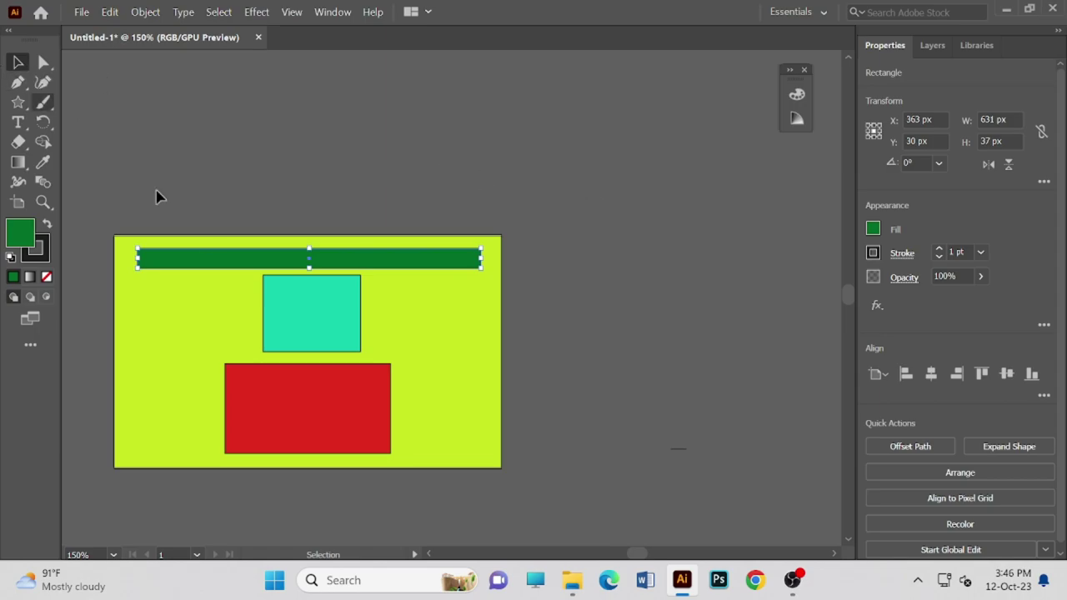
drag(411, 316, 422, 303)
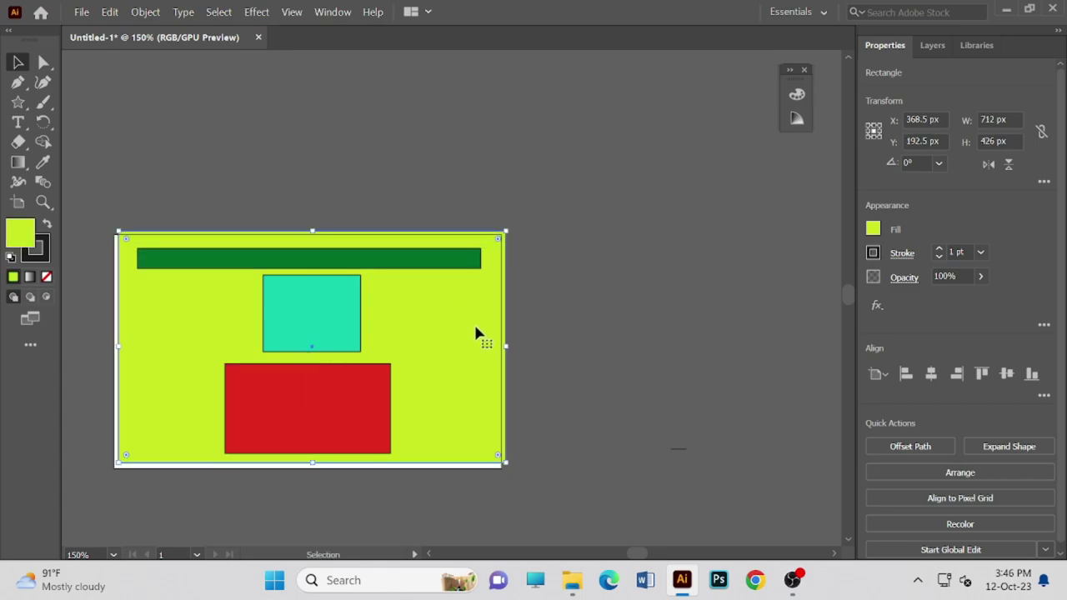
click(243, 161)
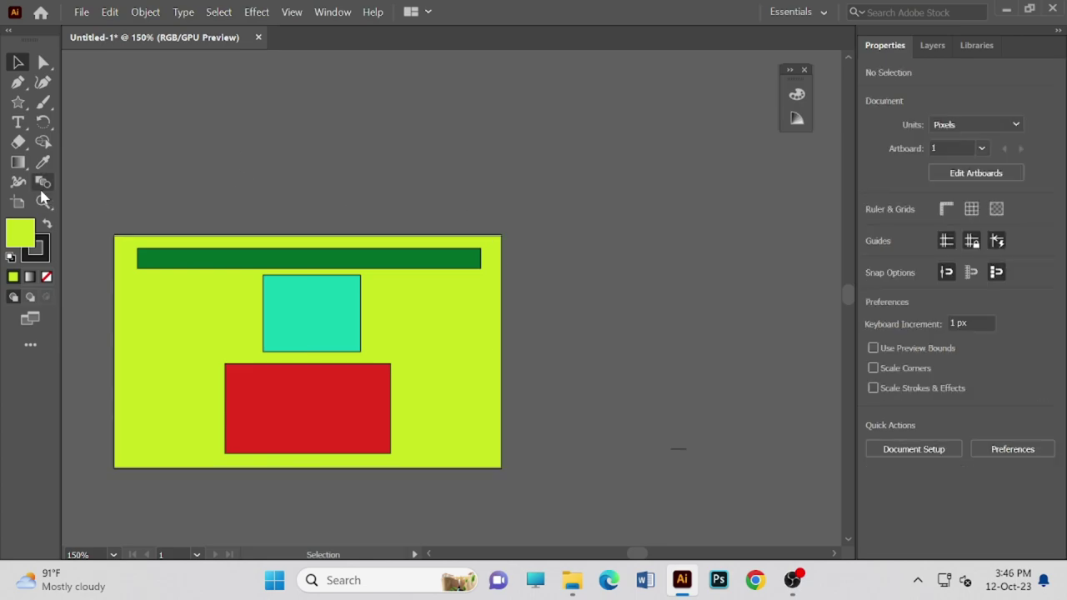
click(19, 102)
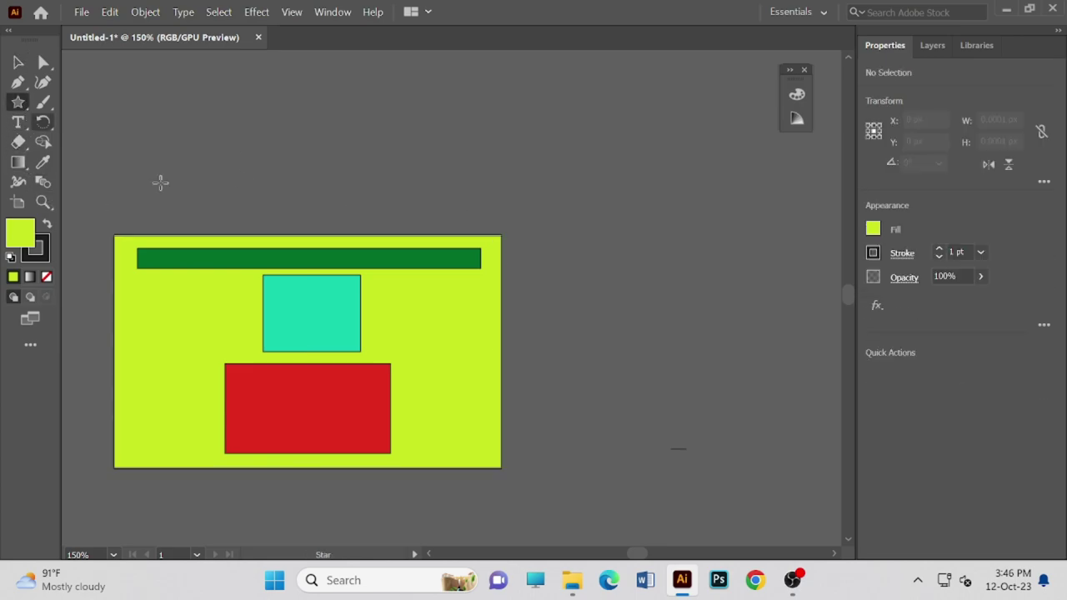
- Draw a five-point star right of the artboard and set the fill to magenta E21ACF
drag(614, 229, 617, 237)
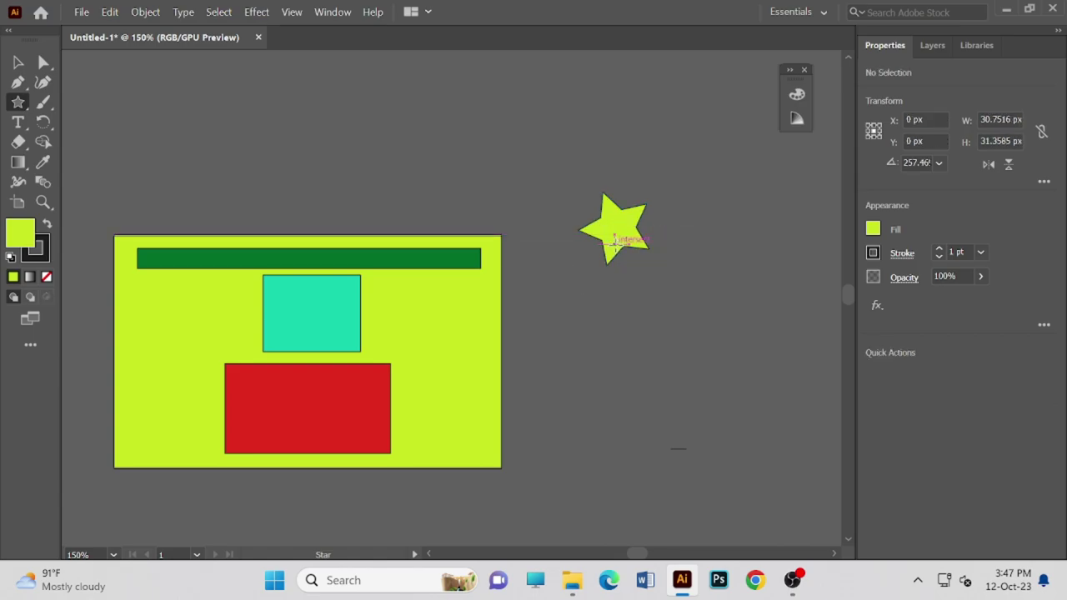
click(574, 360)
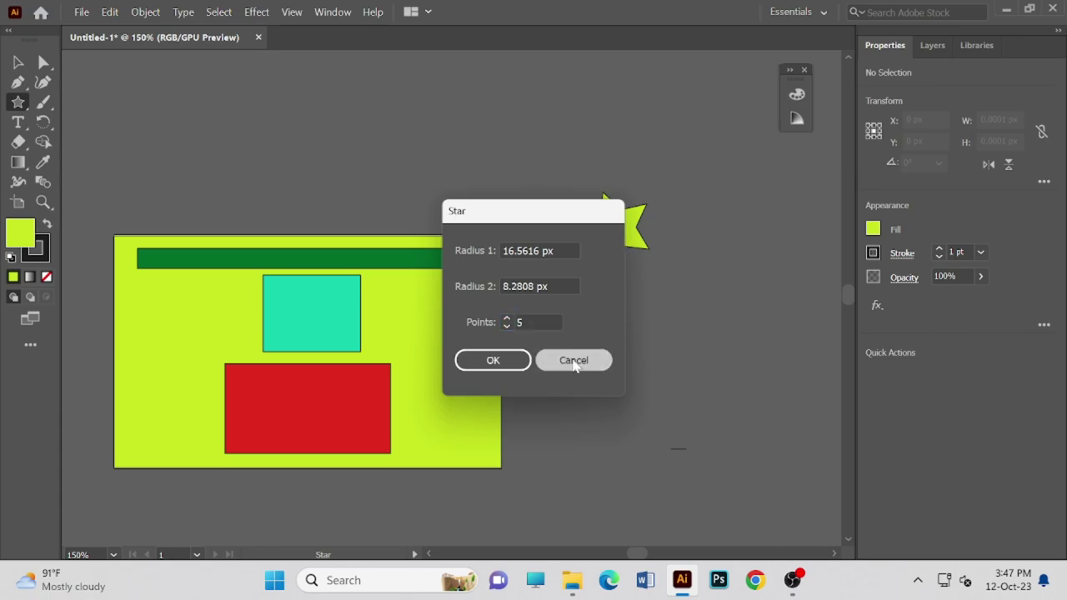
double_click(18, 236)
drag(550, 224, 550, 212)
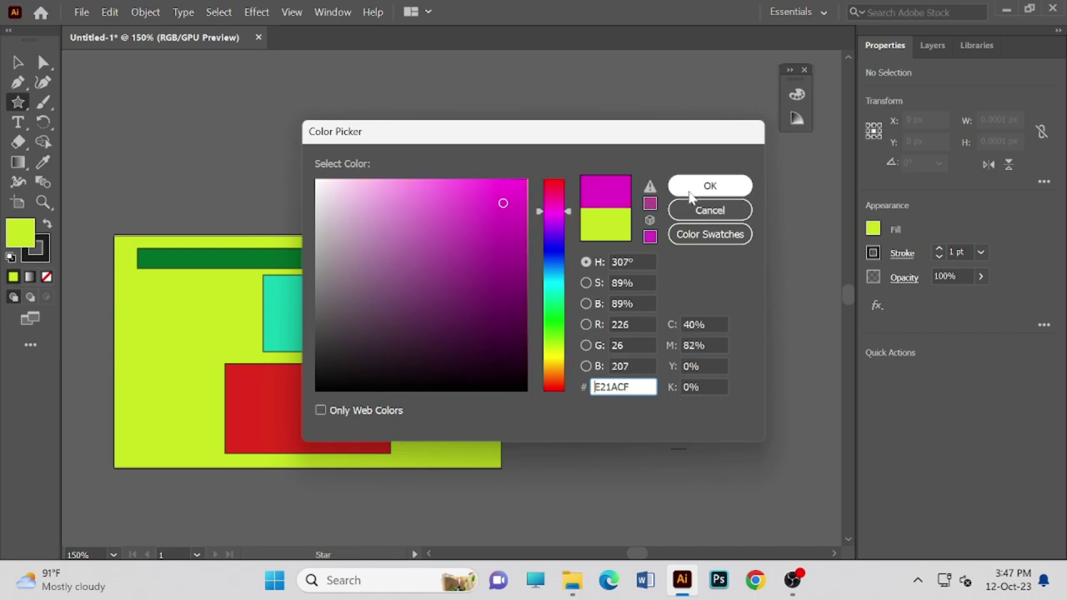
click(710, 185)
- Open and cancel the Star settings dialog three times, leaving the star unchanged
click(606, 227)
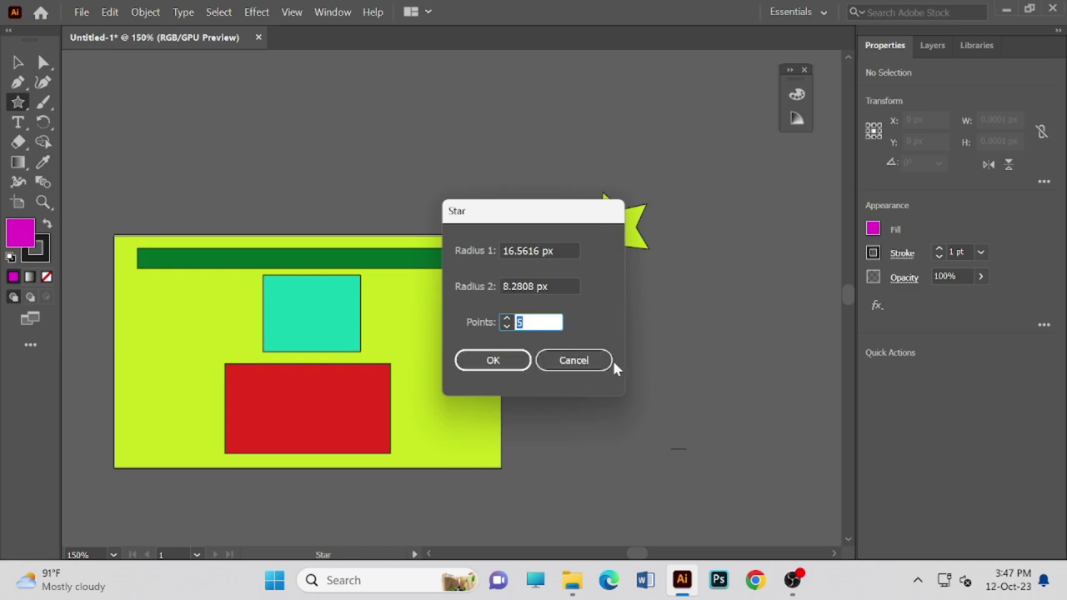
click(602, 361)
click(614, 218)
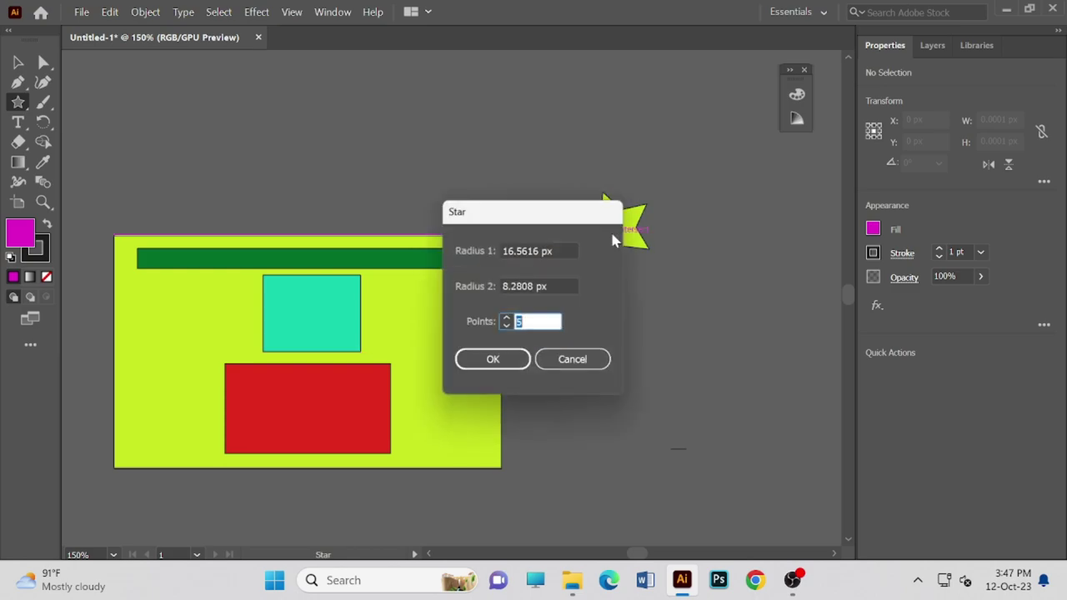
click(589, 362)
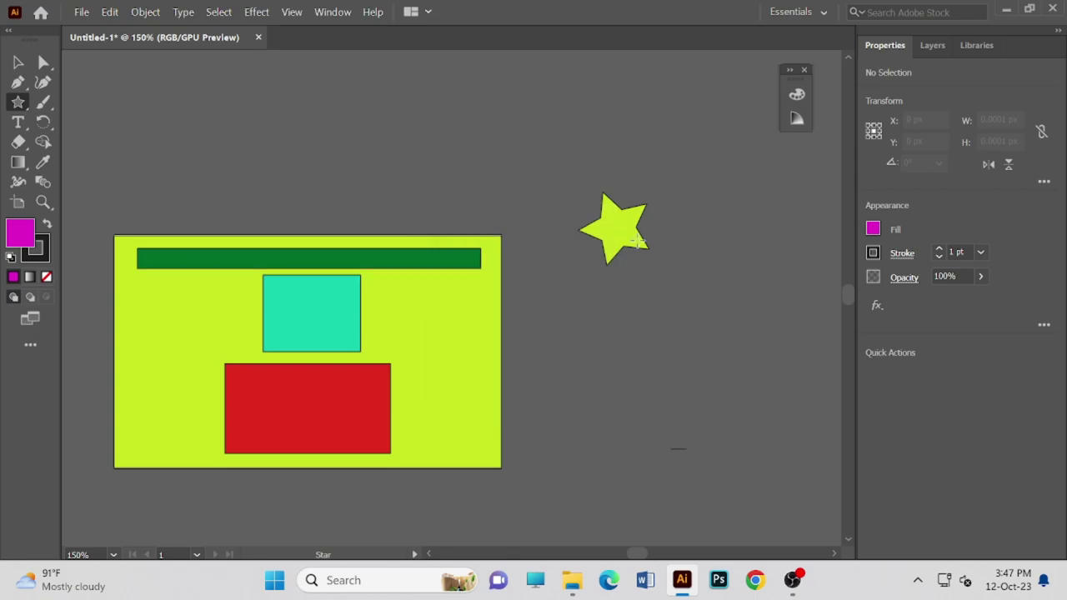
click(611, 228)
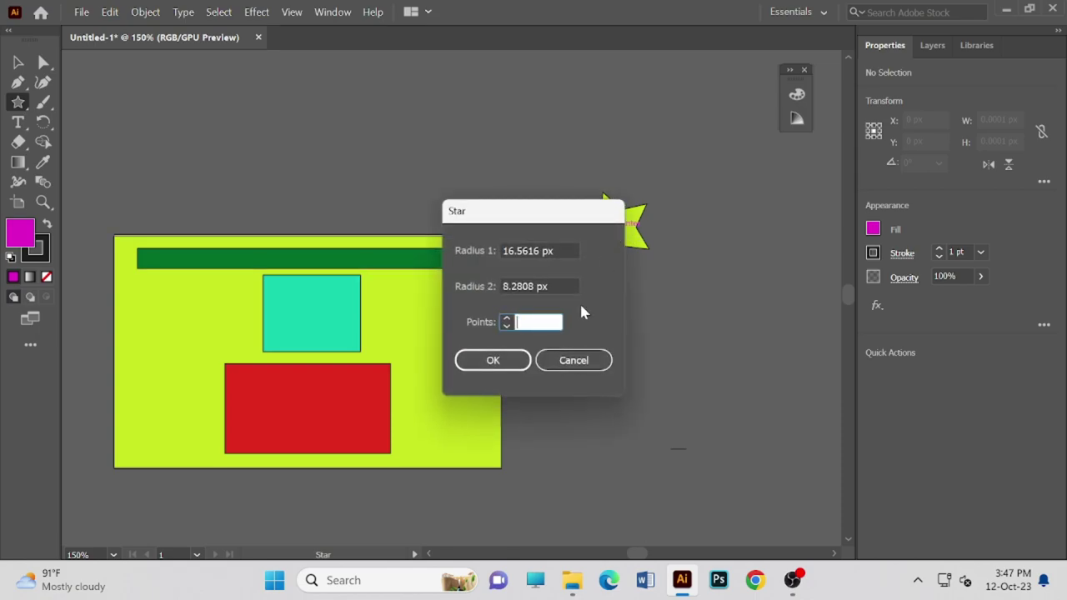
click(590, 362)
- Fill the star pink E21A4E and drag both stars onto the artboard's right and left
key(v)
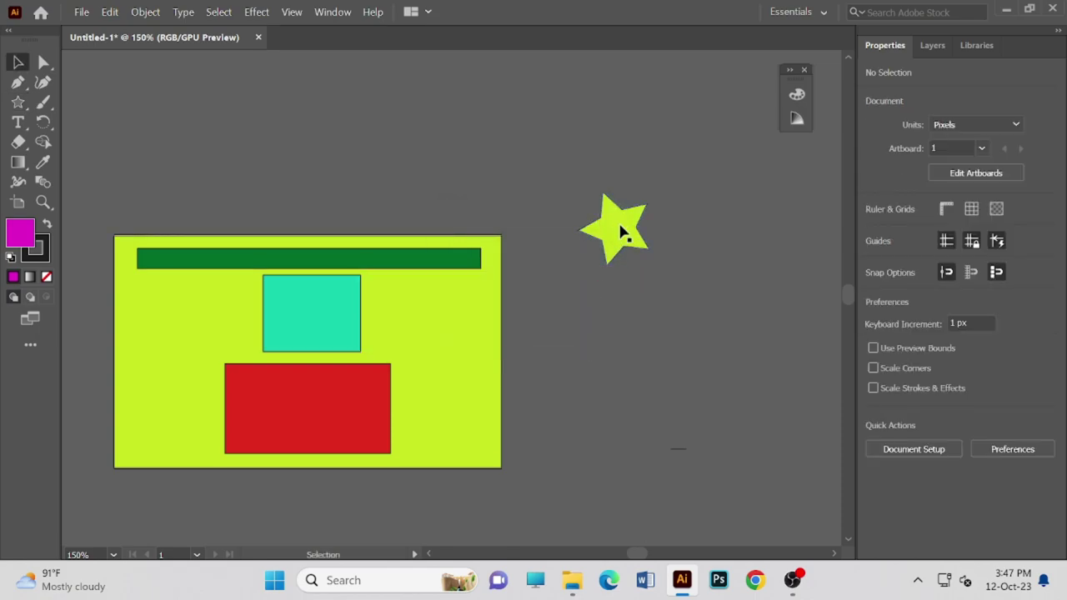
click(617, 220)
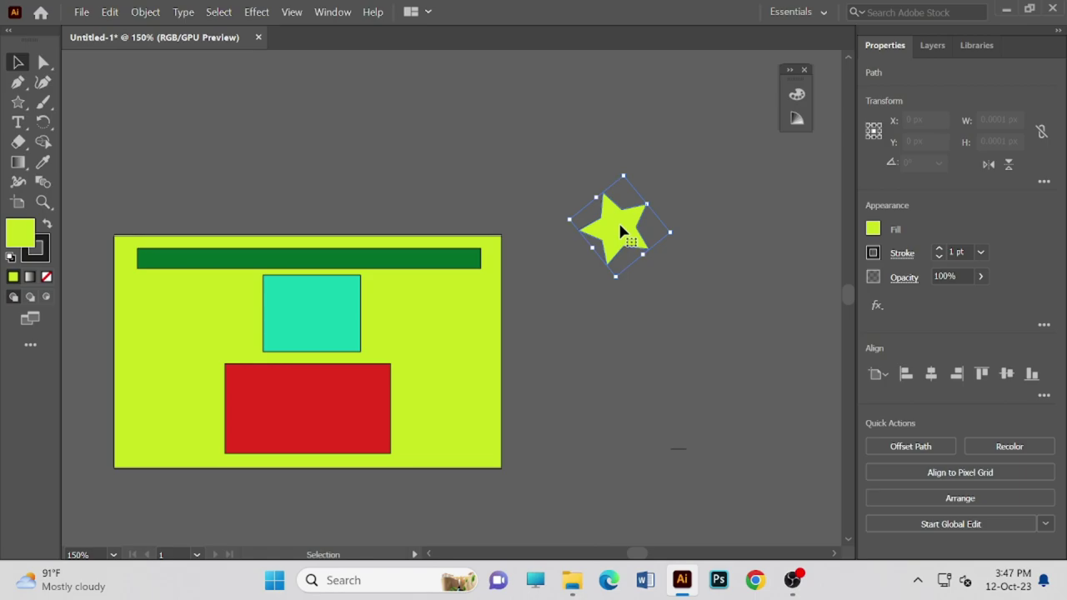
double_click(23, 230)
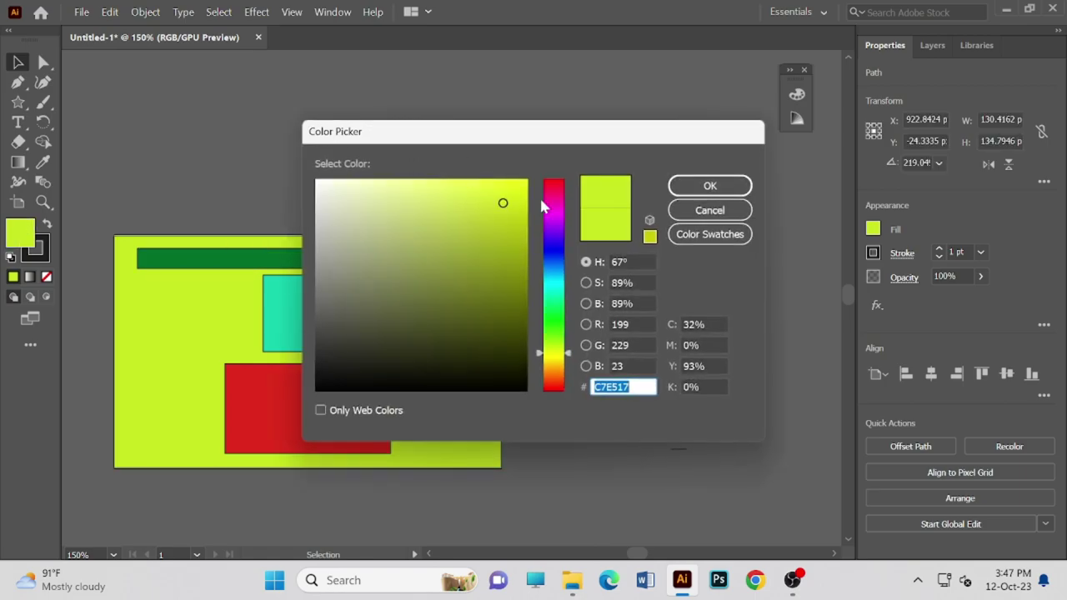
click(541, 188)
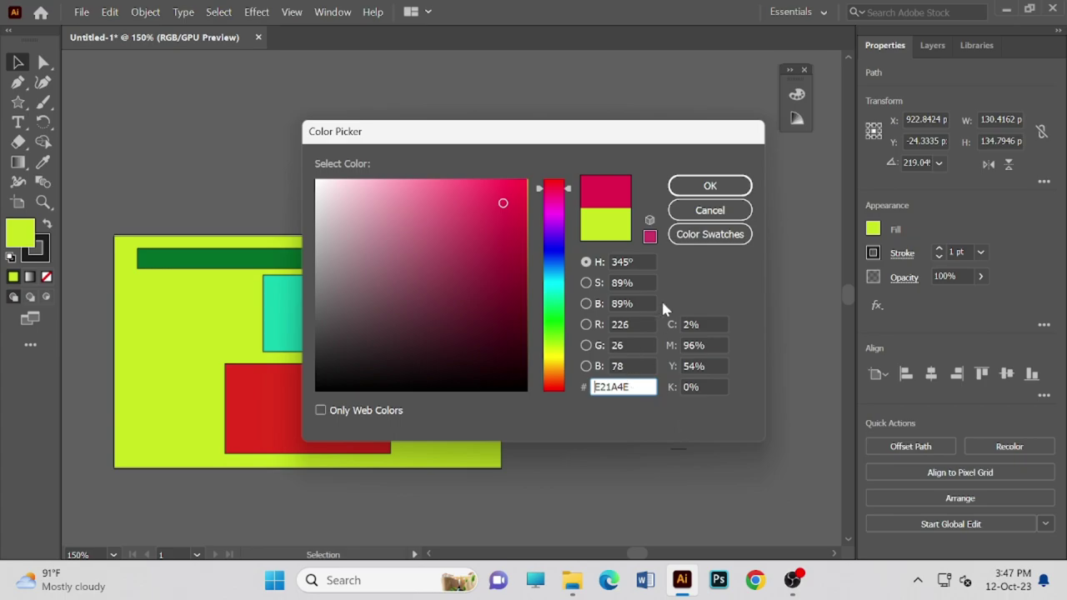
click(694, 186)
drag(615, 225, 454, 315)
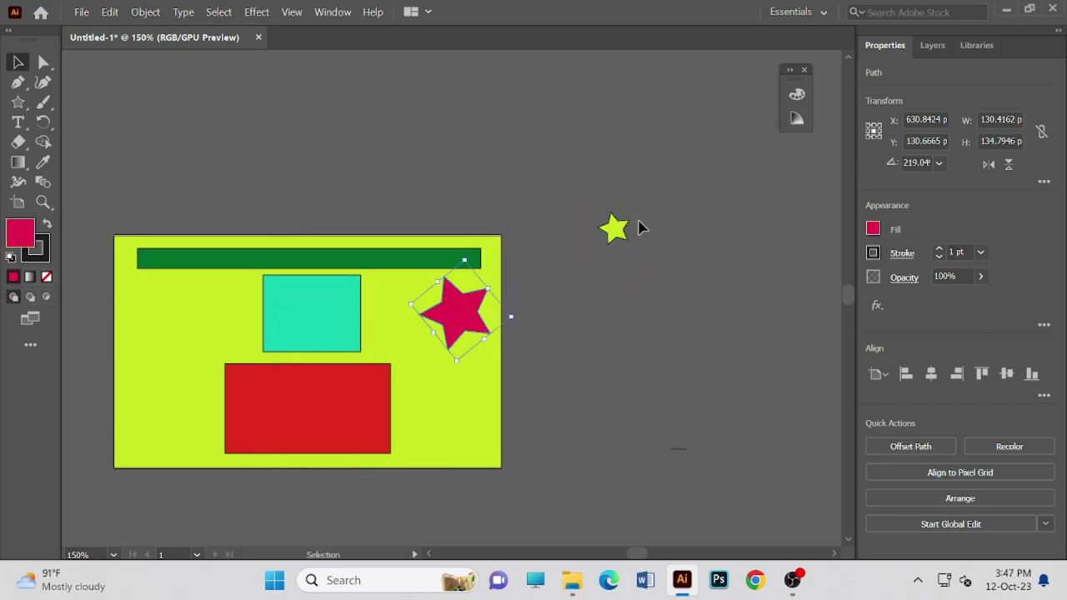
drag(613, 228, 183, 315)
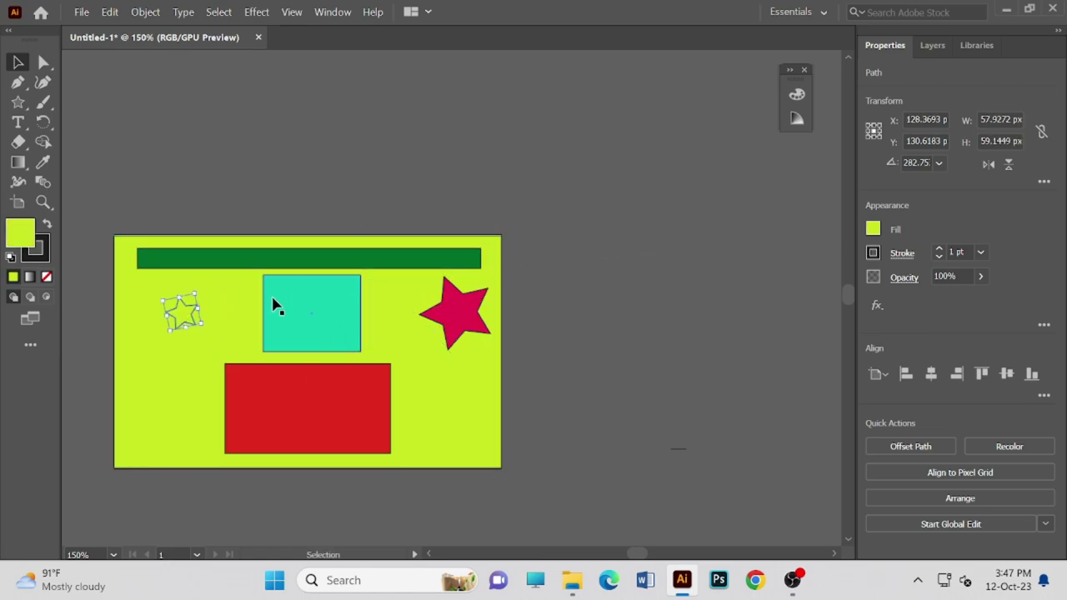
- Recolour the small left star to pink E21A58 (hue 343°)
double_click(16, 233)
click(549, 191)
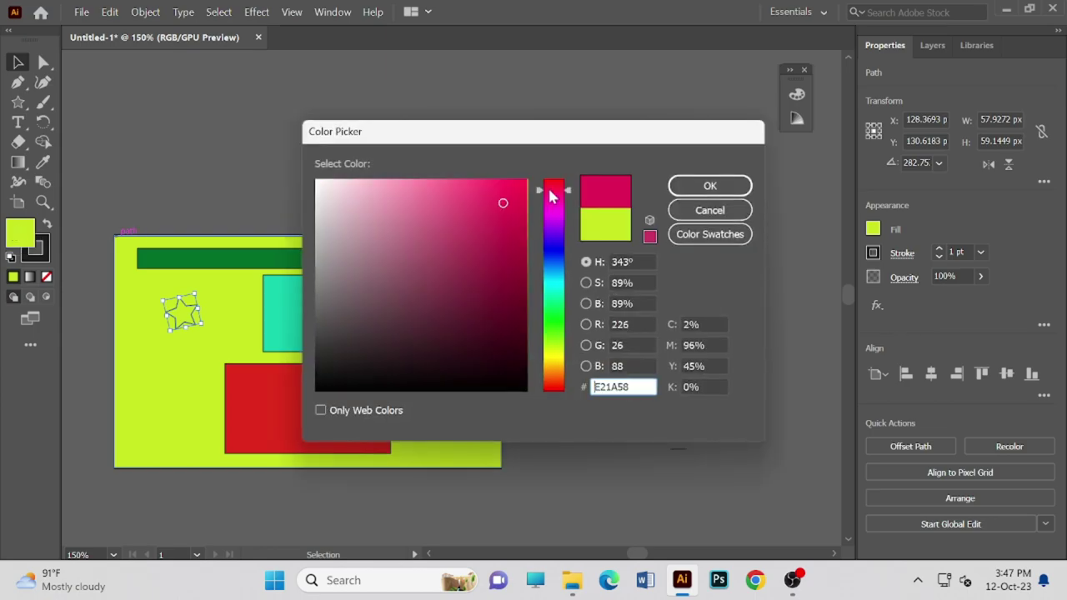
click(722, 188)
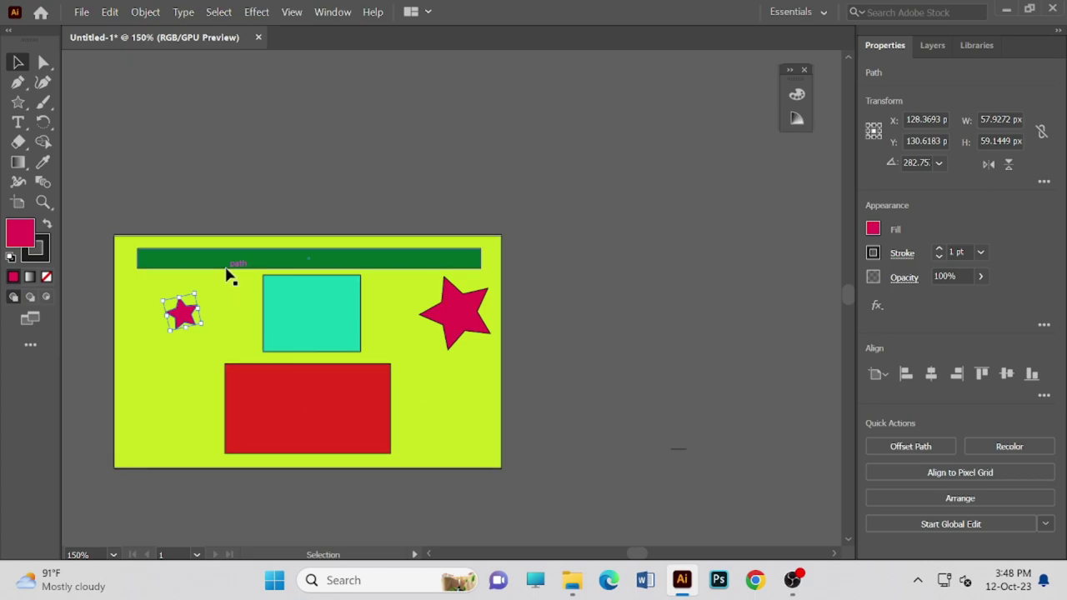
scroll(229, 276, down, 2)
scroll(231, 276, up, 2)
scroll(229, 276, down, 2)
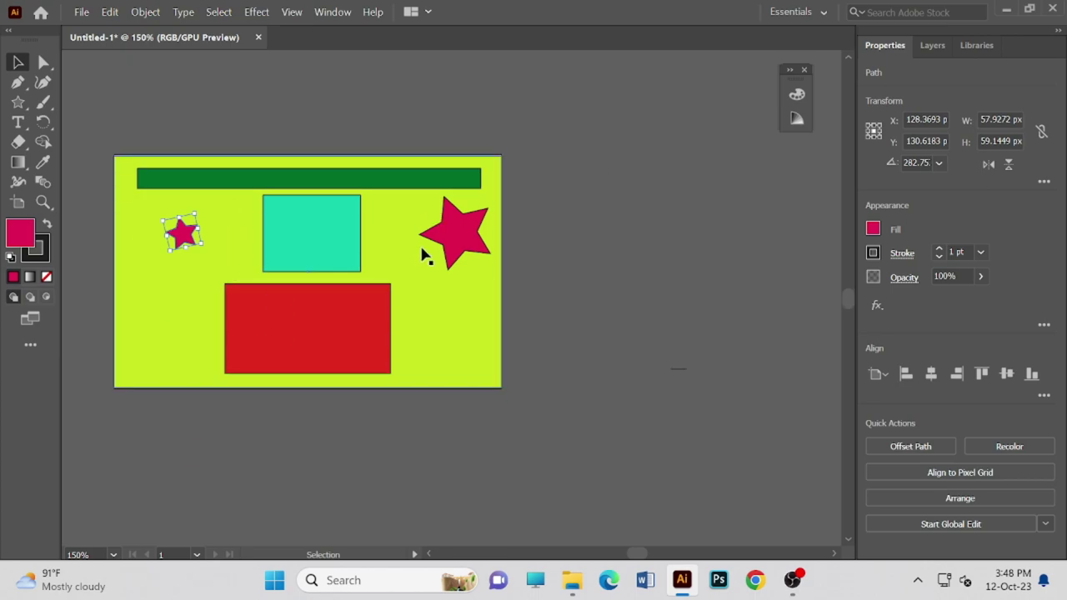
scroll(429, 250, up, 1)
scroll(446, 254, down, 1)
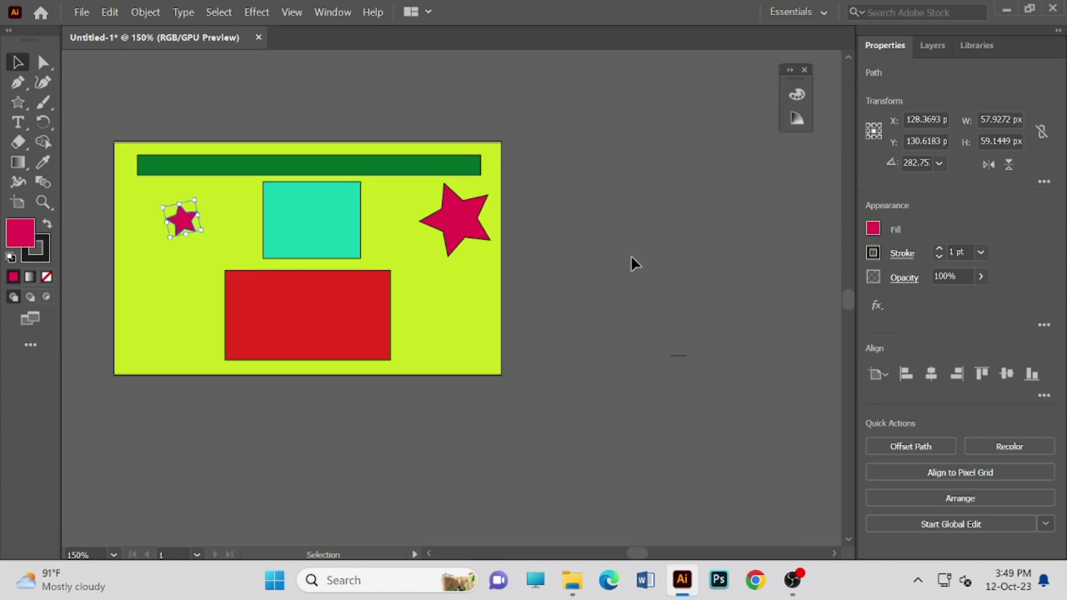
click(633, 267)
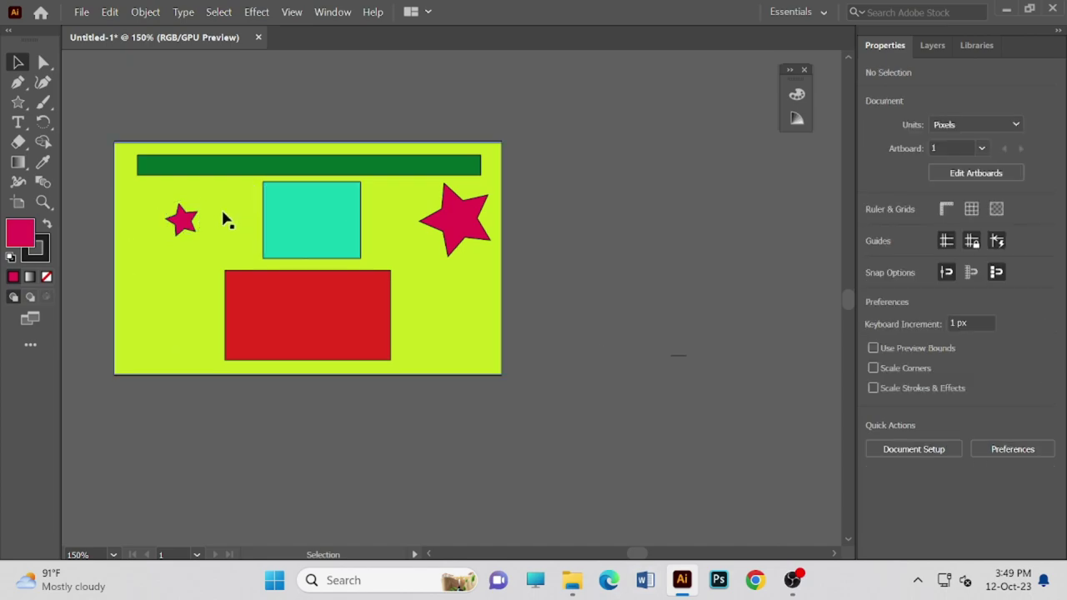
scroll(588, 205, down, 2)
scroll(614, 260, up, 2)
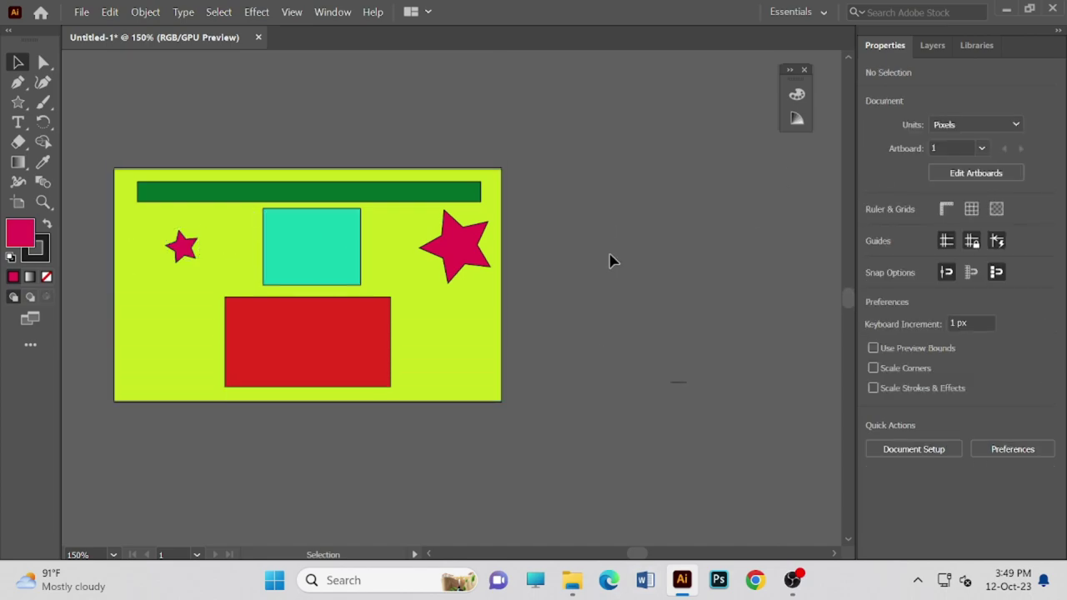
scroll(609, 261, down, 2)
scroll(609, 261, up, 10)
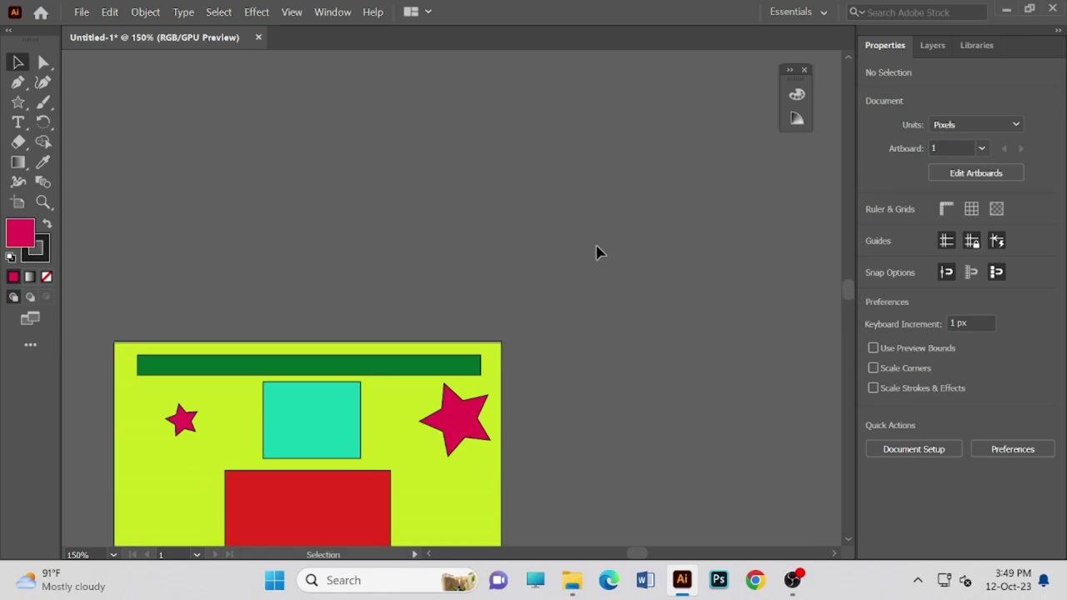
scroll(638, 279, down, 8)
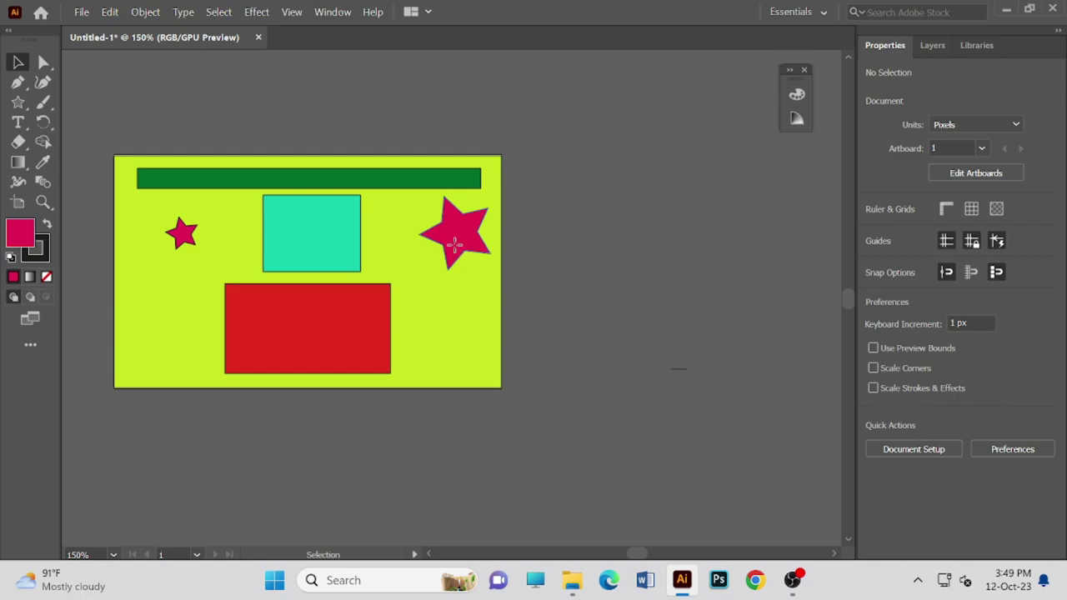
- Delete the large star, teal square, red rectangle, small star, green bar and lime background
click(455, 251)
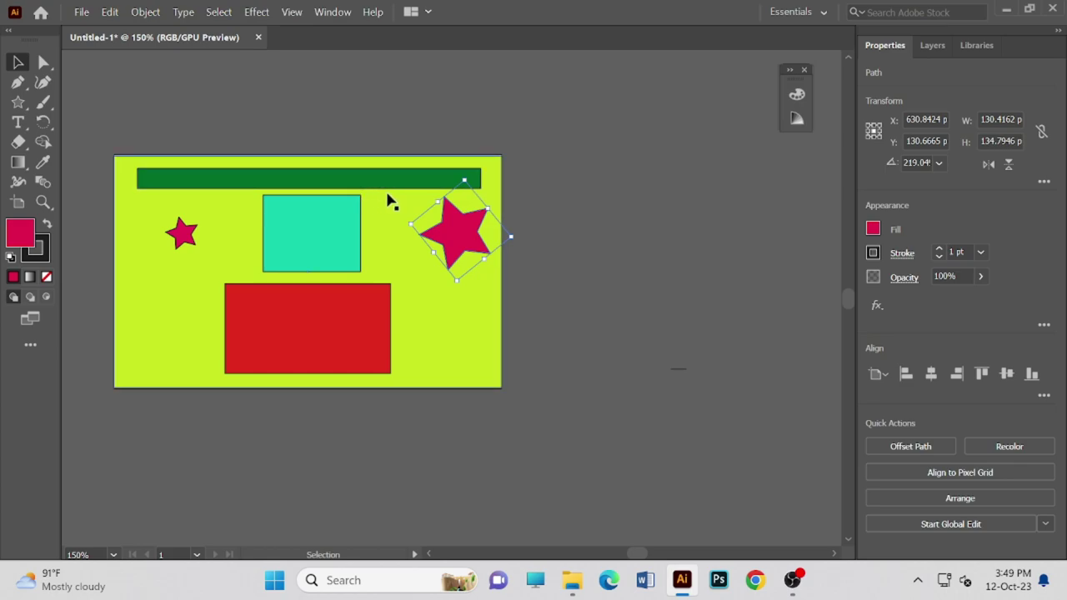
key(Delete)
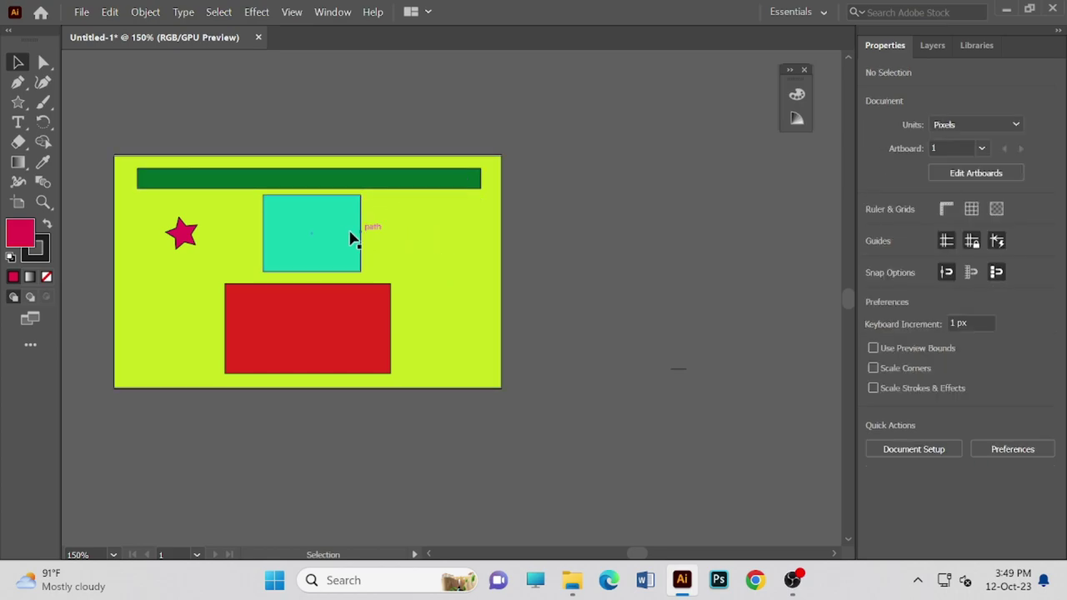
click(337, 242)
key(Delete)
click(333, 322)
key(Delete)
click(181, 236)
key(Delete)
click(268, 175)
key(Delete)
click(291, 215)
key(Delete)
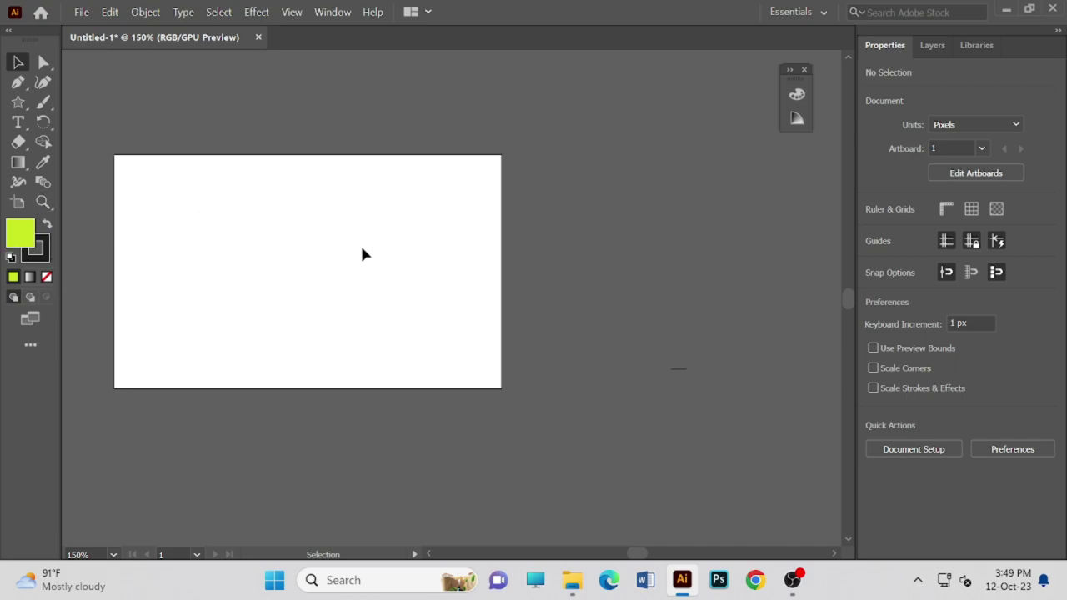
- Scroll the canvas and open, then dismiss, its context menu
scroll(329, 255, up, 1)
scroll(328, 255, down, 1)
scroll(328, 255, down, 1)
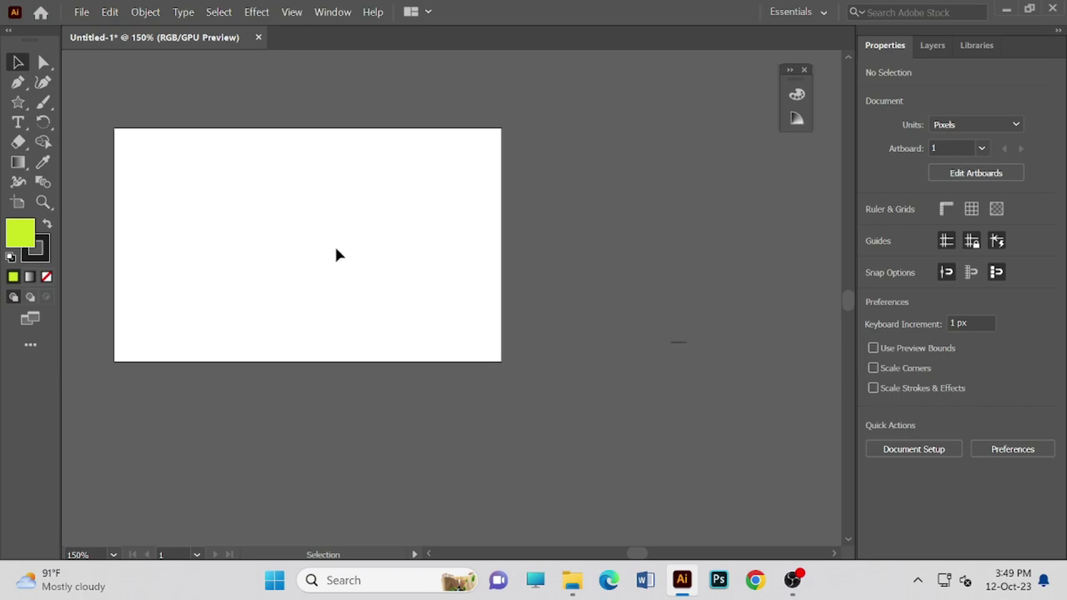
right_click(336, 249)
click(294, 250)
- Try other fill colours in the Color Picker, then keep yellow-green C7E517
click(37, 249)
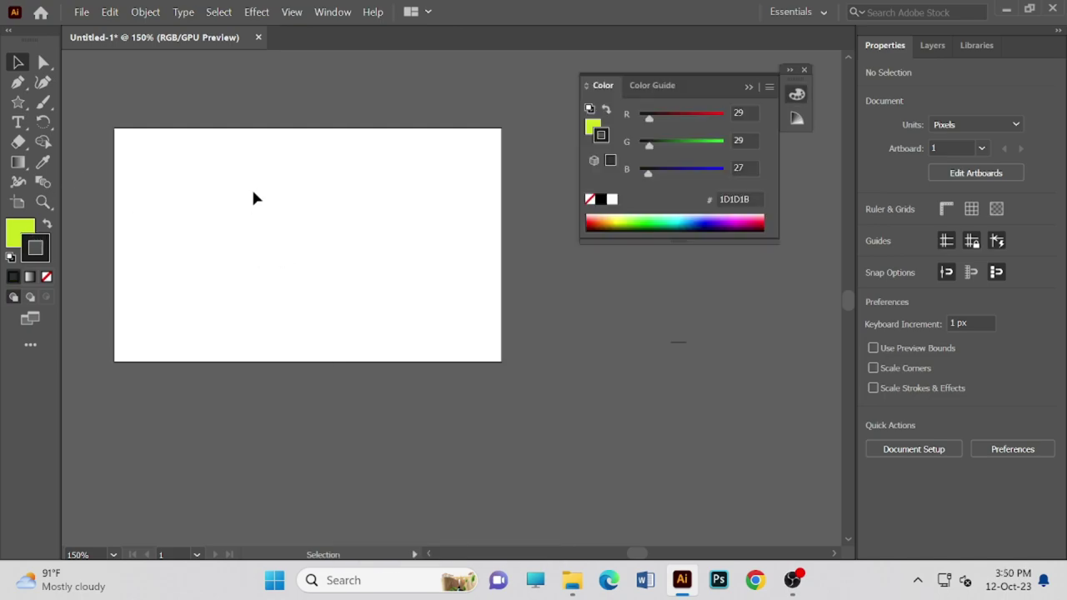
double_click(20, 230)
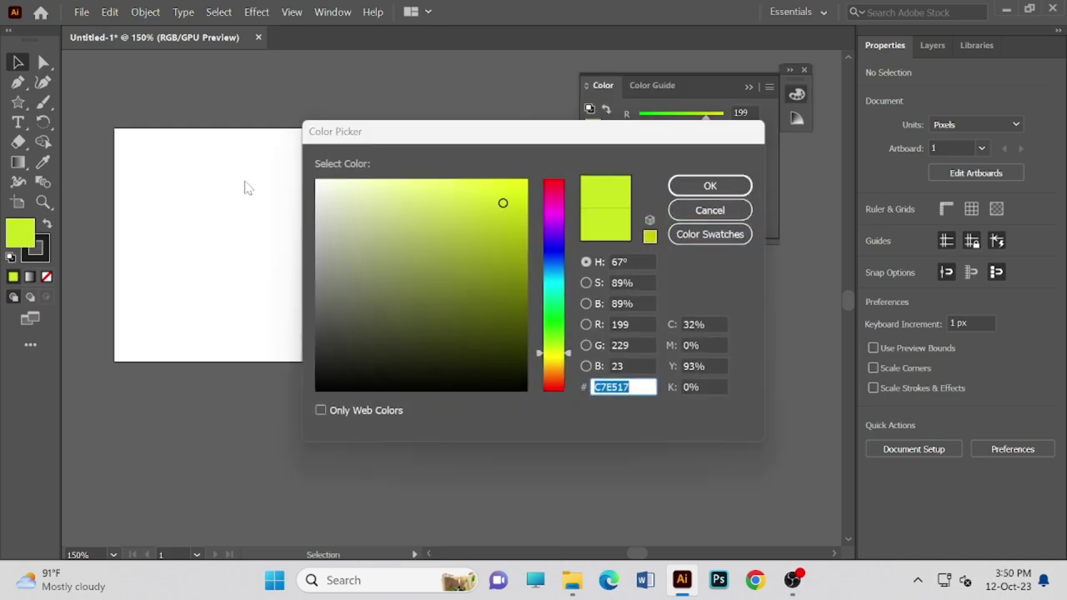
click(474, 214)
click(503, 298)
click(609, 214)
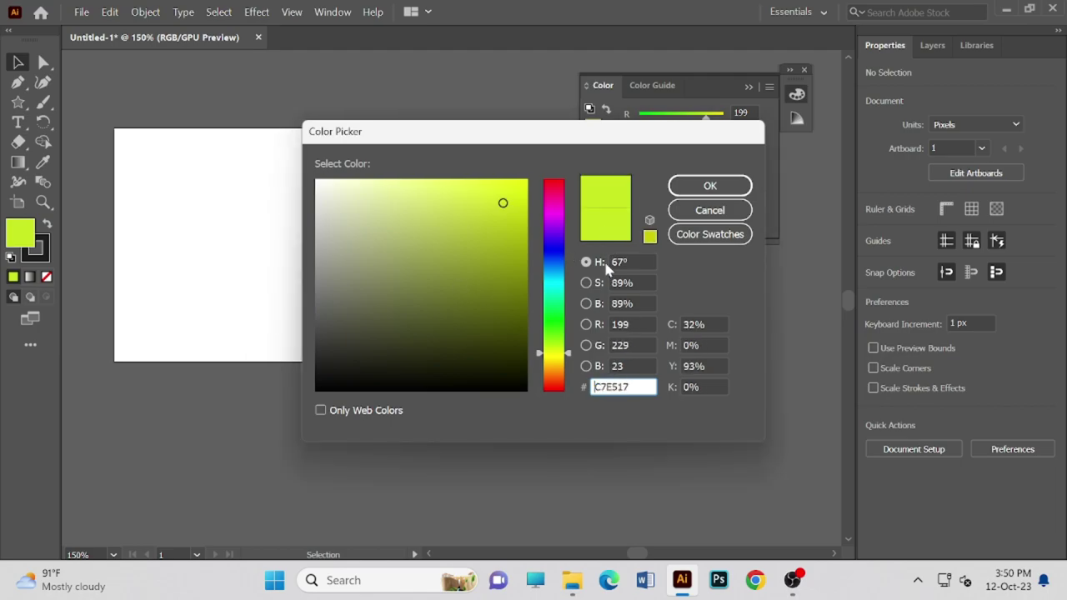
click(709, 185)
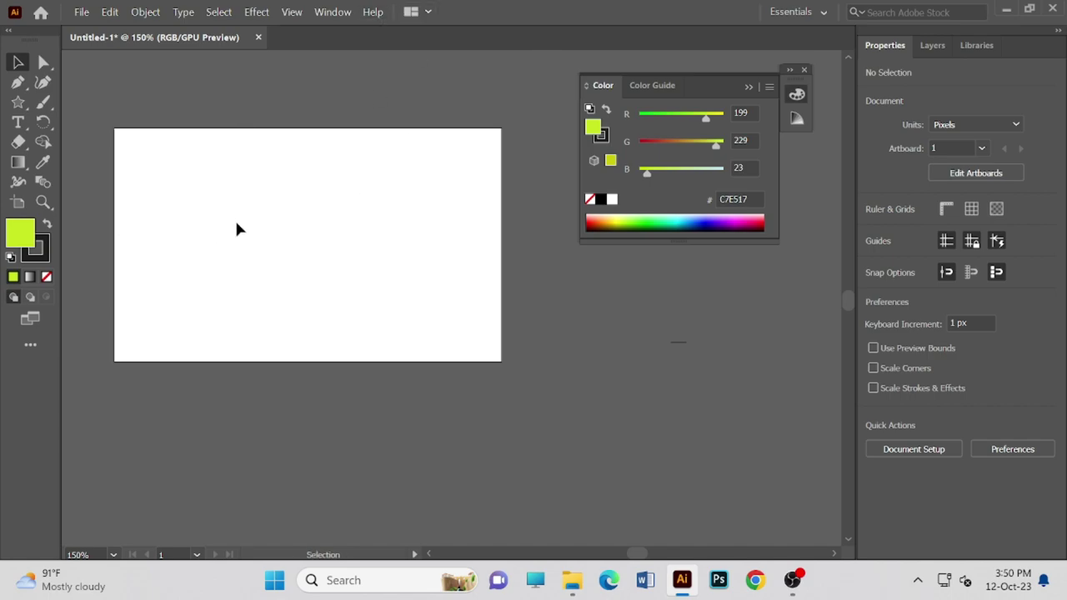
- Undo past the empty text object edits to restore all artwork, then expand the Color panel
drag(238, 224, 399, 288)
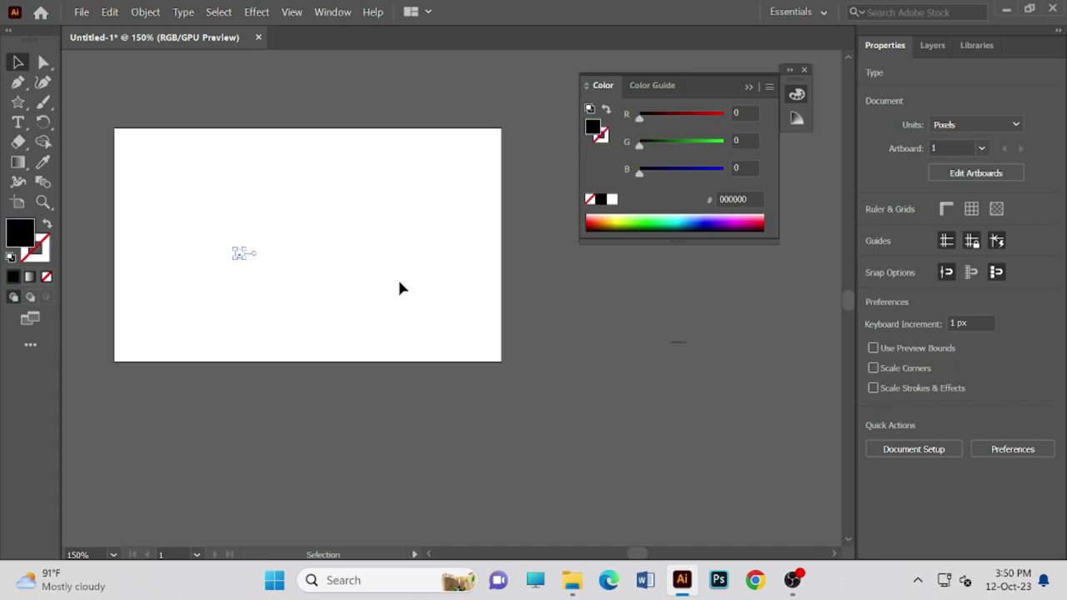
drag(237, 253, 149, 210)
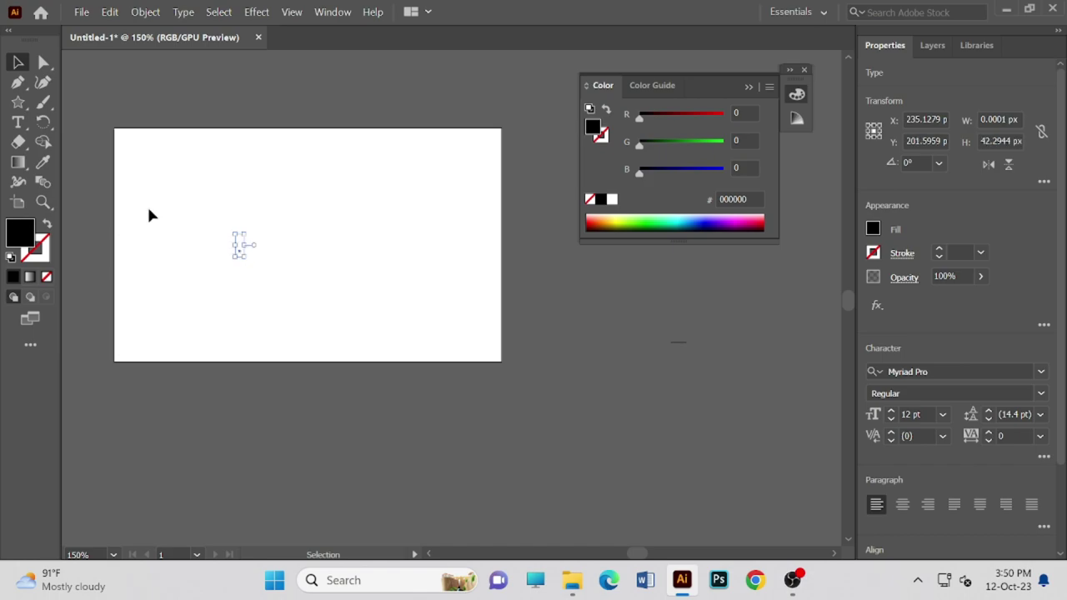
click(152, 218)
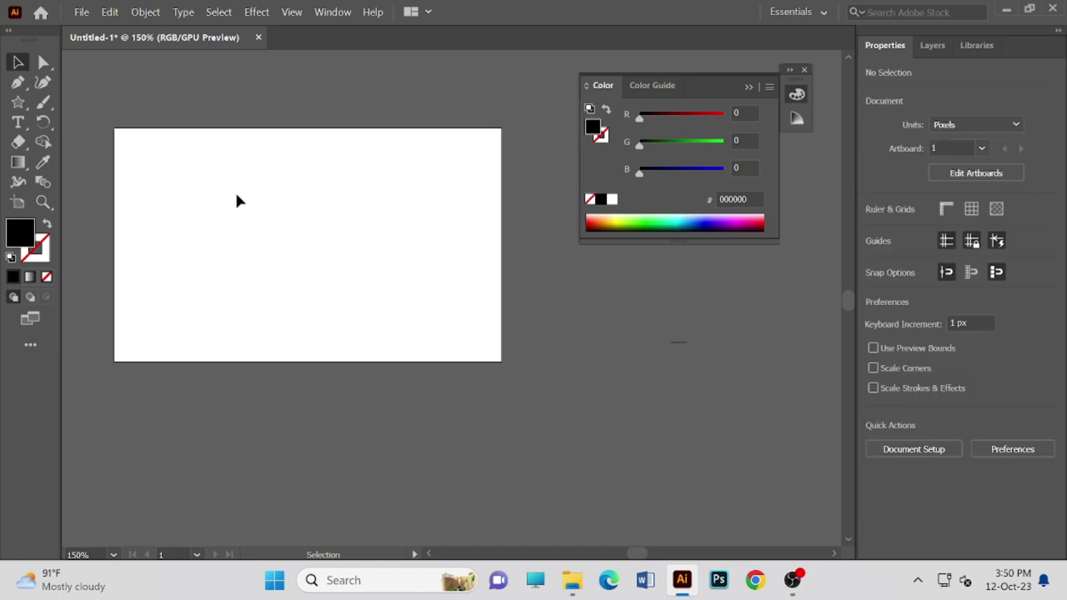
scroll(283, 189, up, 3)
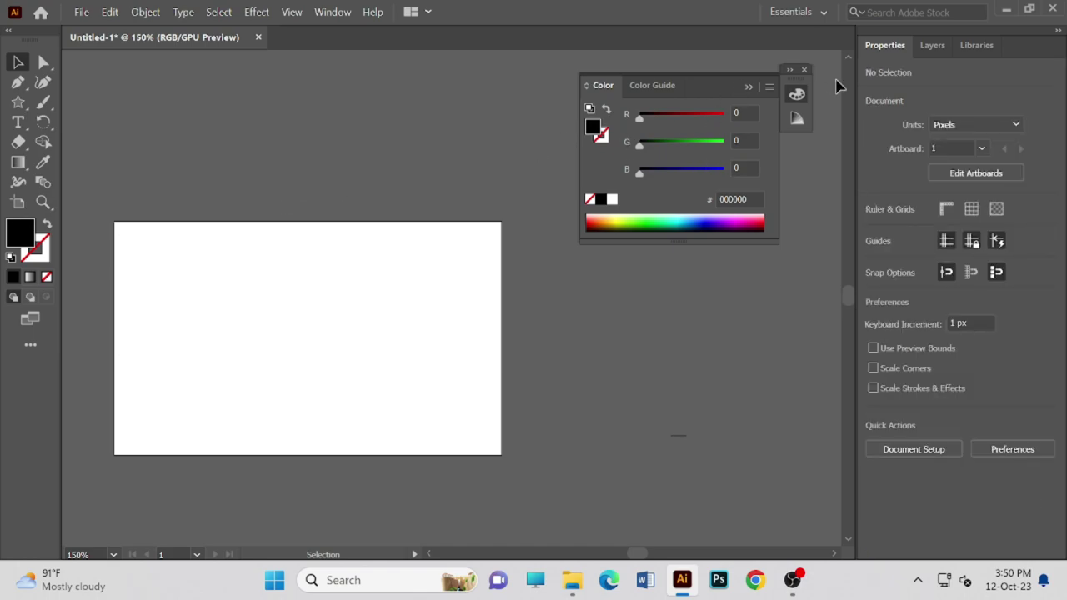
key(ctrl+z)
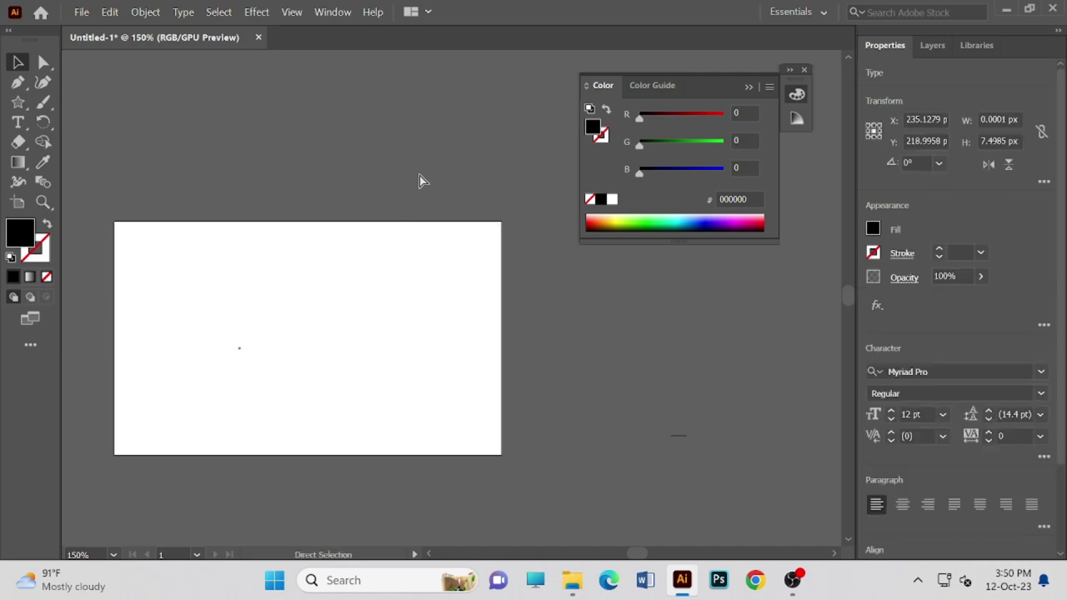
key(ctrl+z)
key(ctrl+z)
key(ctrl+z)
key(ctrl+z)
key(ctrl+z)
key(ctrl+z)
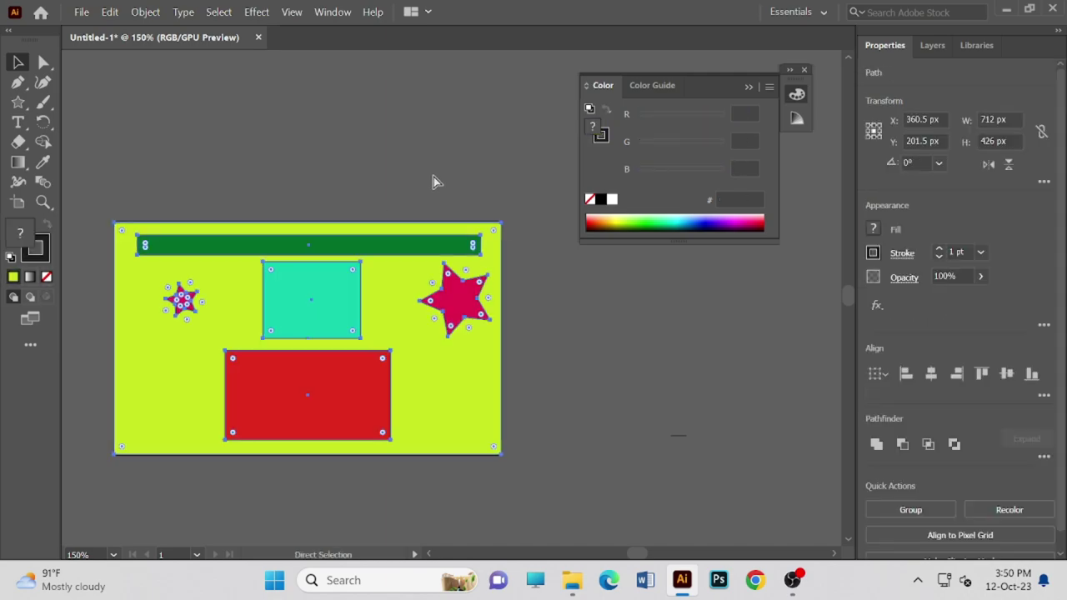
click(416, 157)
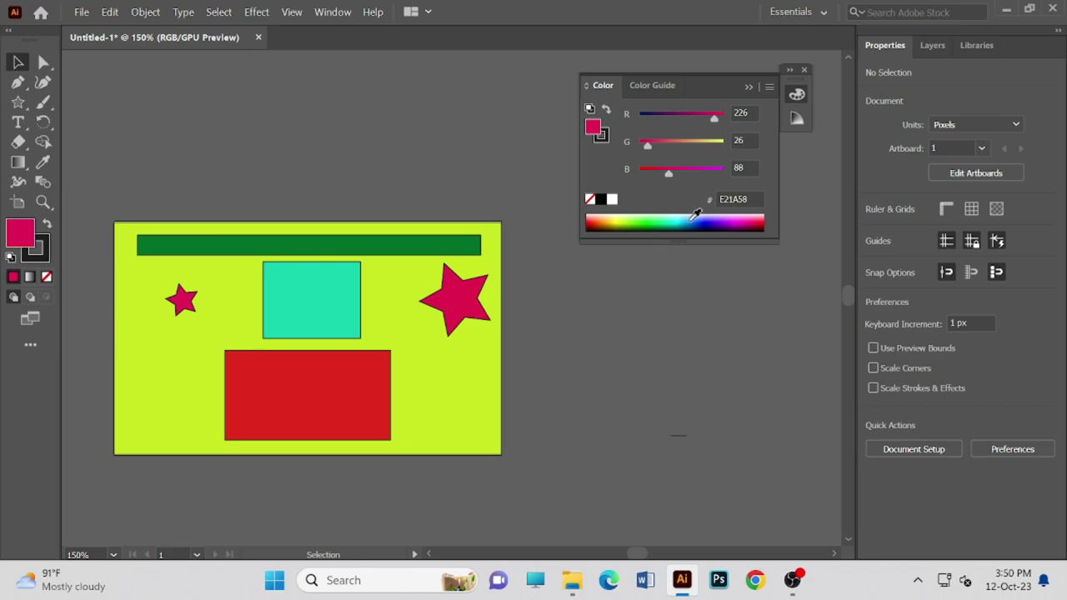
click(790, 72)
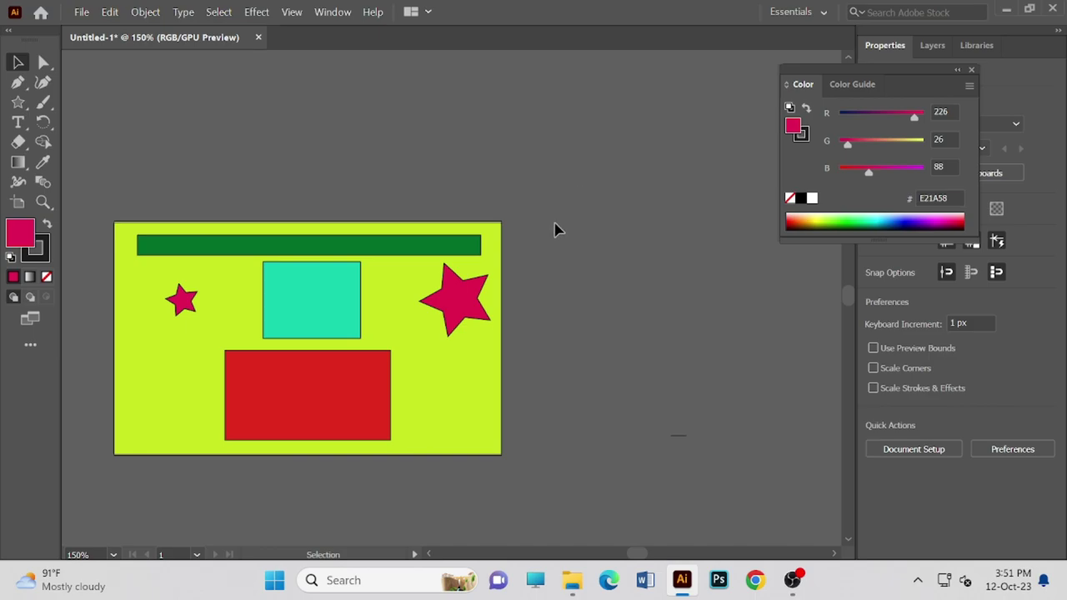
- Delete the green bar, teal rectangle, small star, red rectangle and magenta star, then deselect all
click(408, 292)
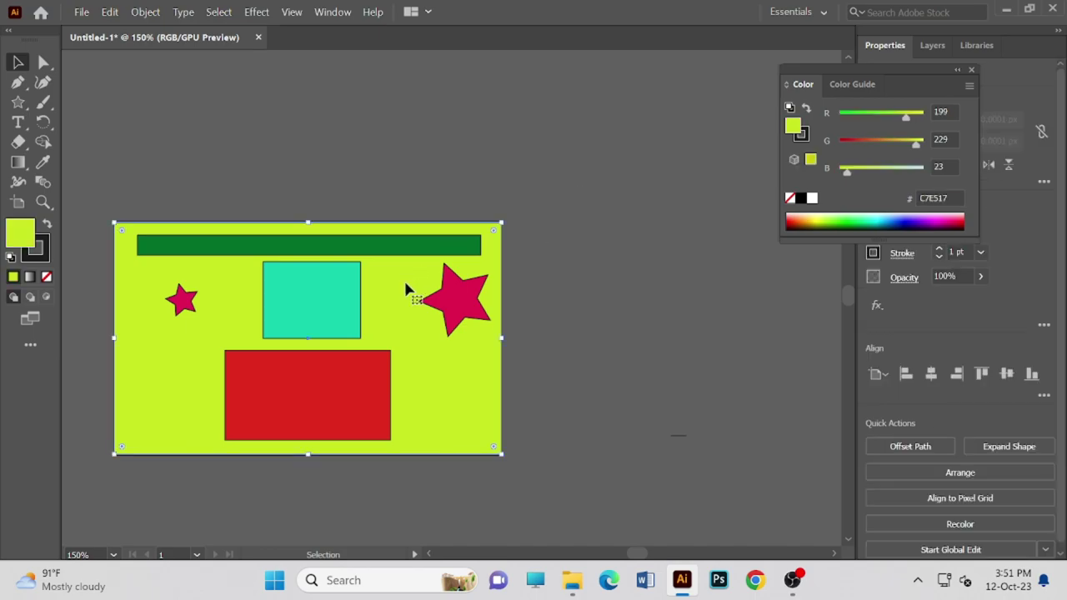
click(341, 247)
key(Delete)
click(345, 281)
key(Delete)
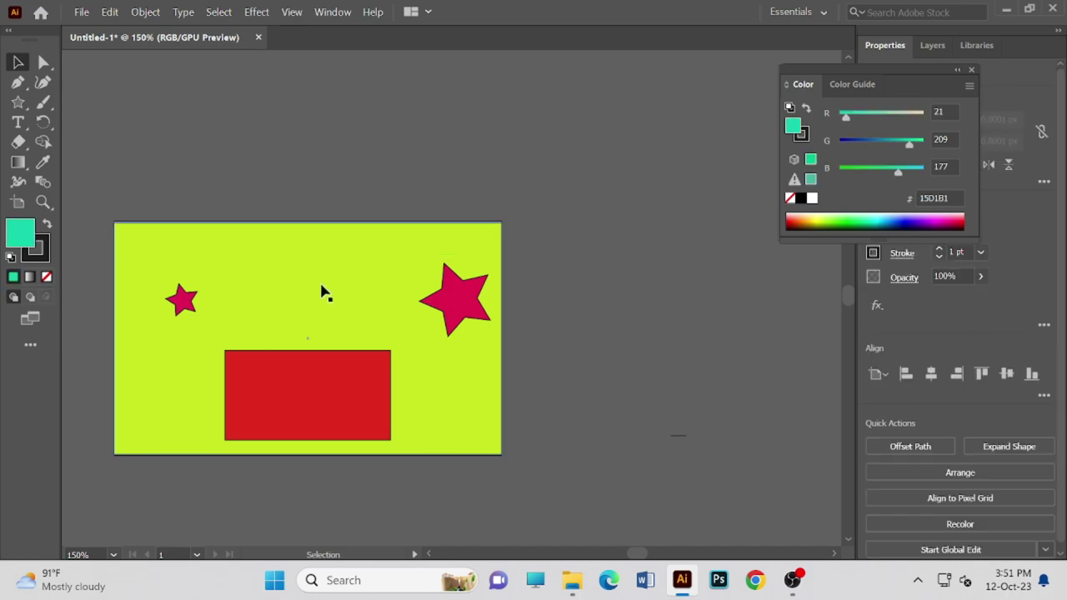
click(175, 305)
key(Delete)
click(333, 409)
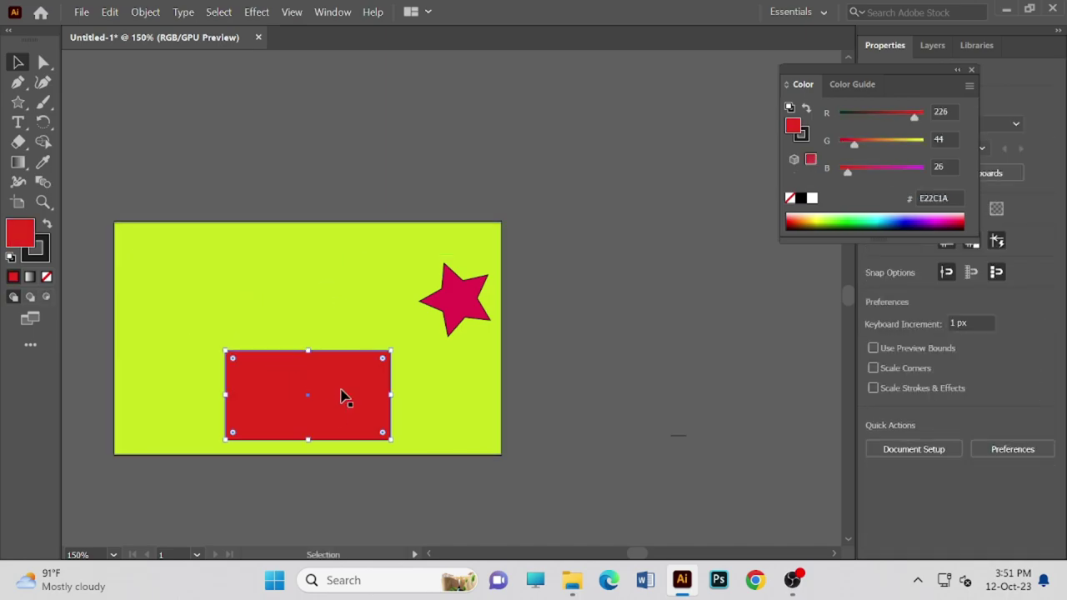
key(Delete)
click(466, 302)
key(Delete)
click(334, 309)
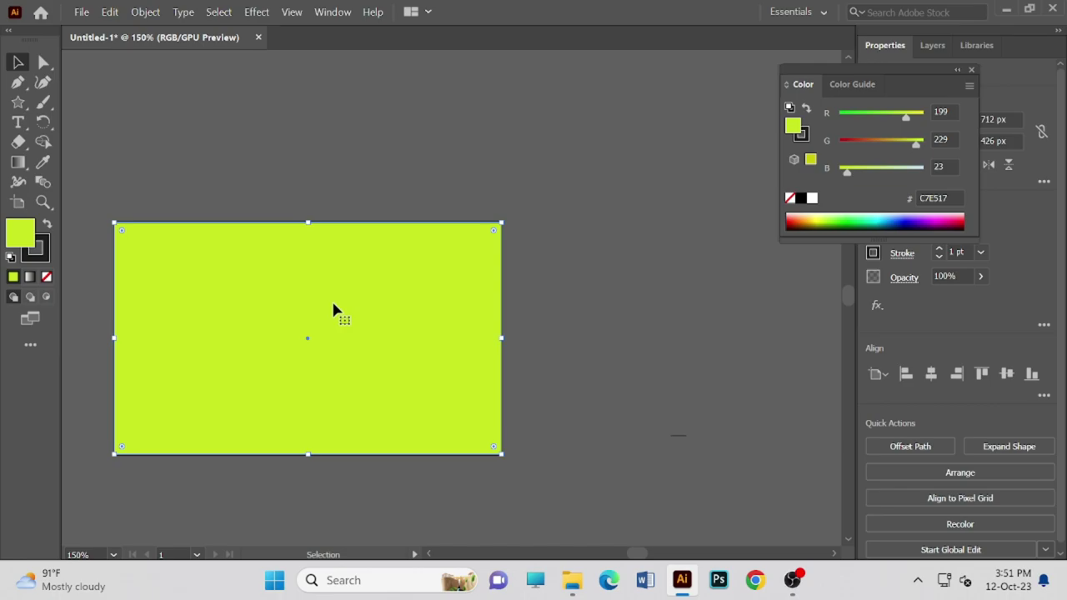
key(ctrl+shift+a)
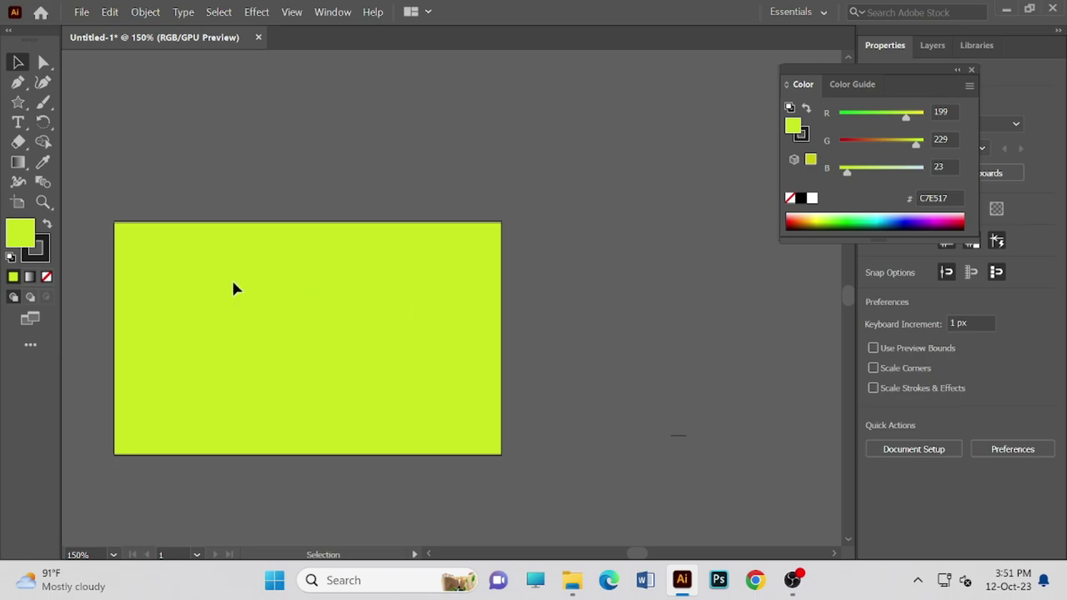
- Delete the purple square and the light-green rectangle lying left of the artboard
scroll(583, 330, down, 2)
scroll(530, 329, down, 1)
key(space)
drag(340, 369, 629, 424)
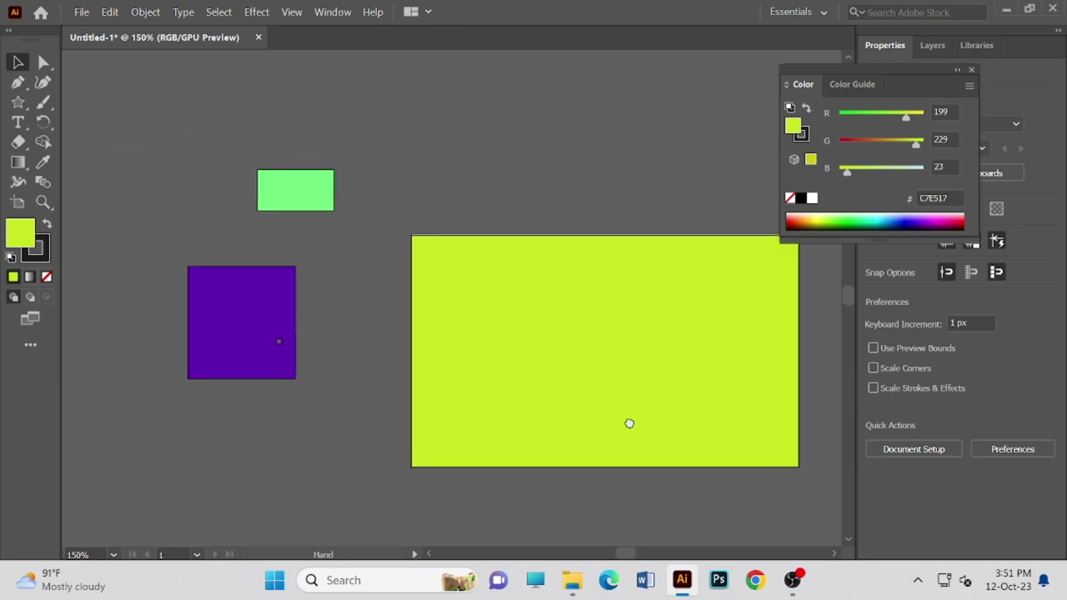
click(231, 350)
key(Delete)
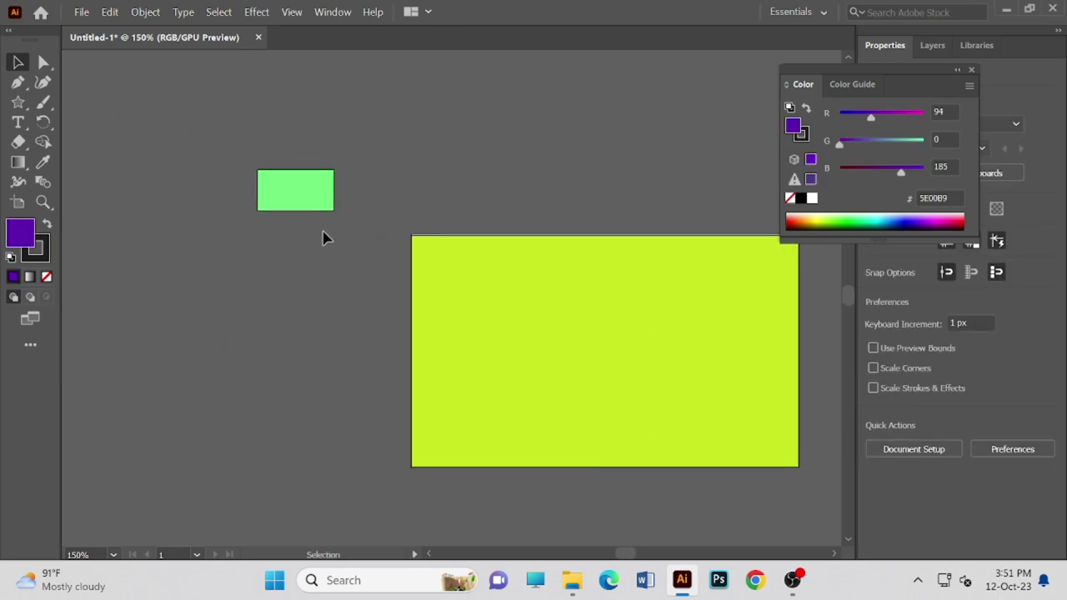
click(304, 208)
click(392, 242)
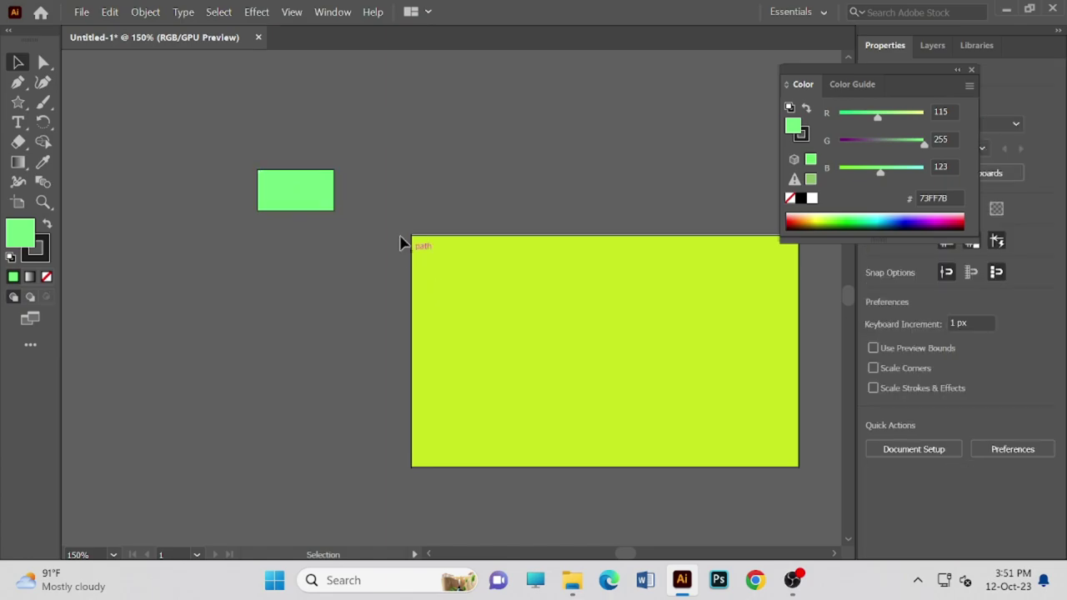
click(295, 198)
key(Delete)
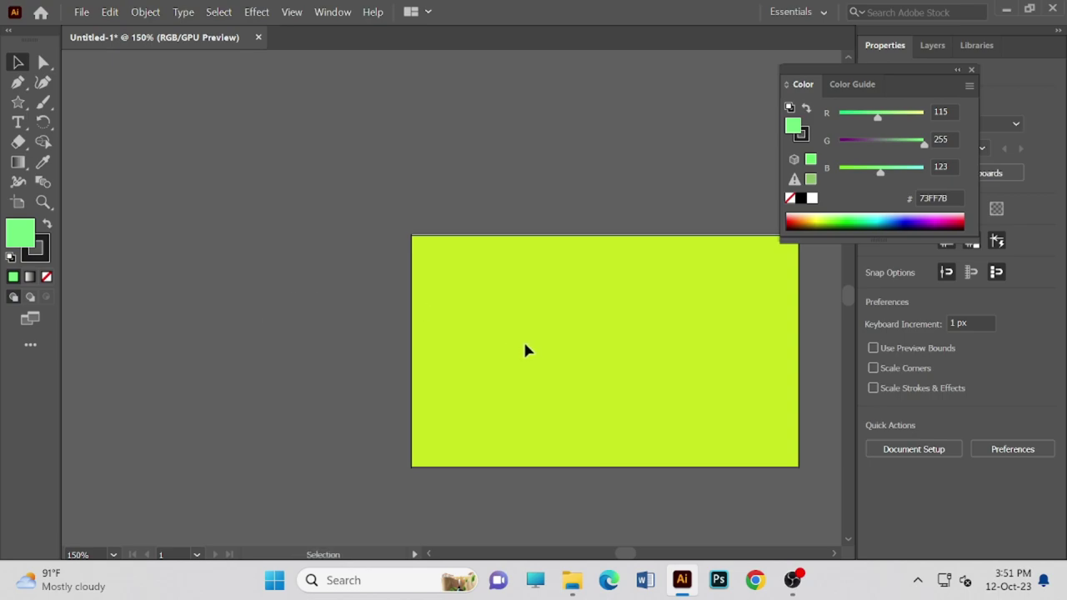
- Pan and zoom the view back to centre the lime rectangle
drag(433, 353, 276, 305)
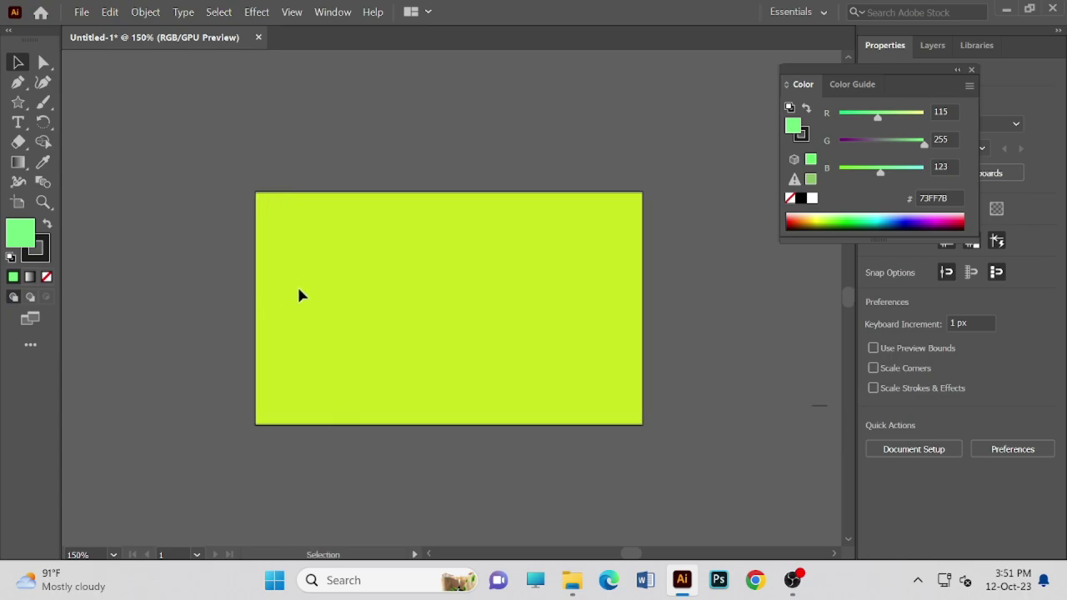
scroll(297, 294, up, 2)
scroll(292, 288, up, 1)
drag(393, 367, 425, 290)
scroll(411, 309, up, 1)
scroll(411, 304, down, 1)
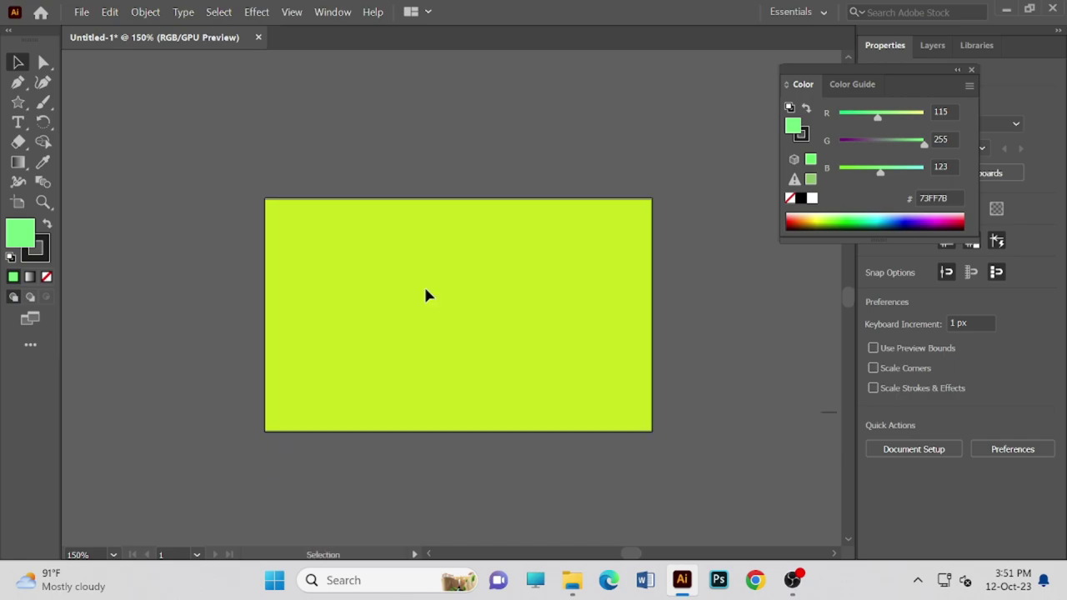
key(space)
drag(429, 288, 388, 271)
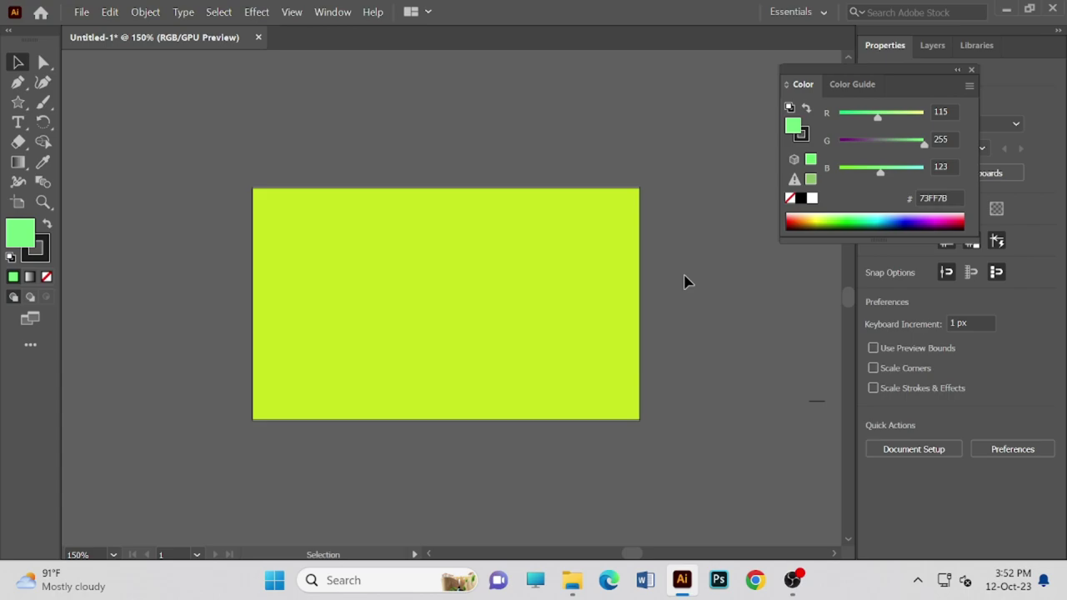
click(45, 241)
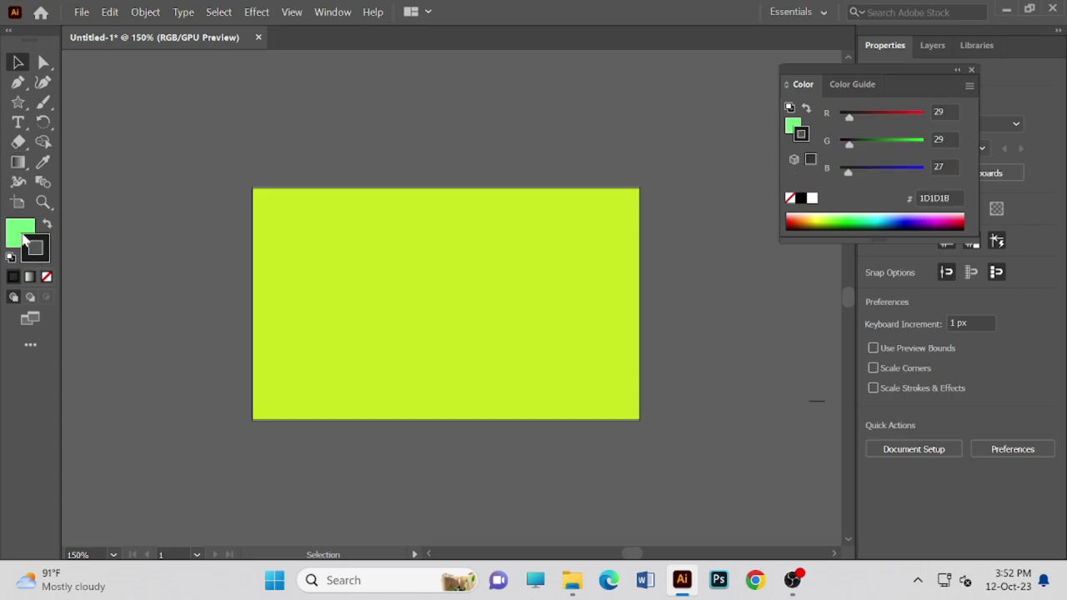
click(23, 230)
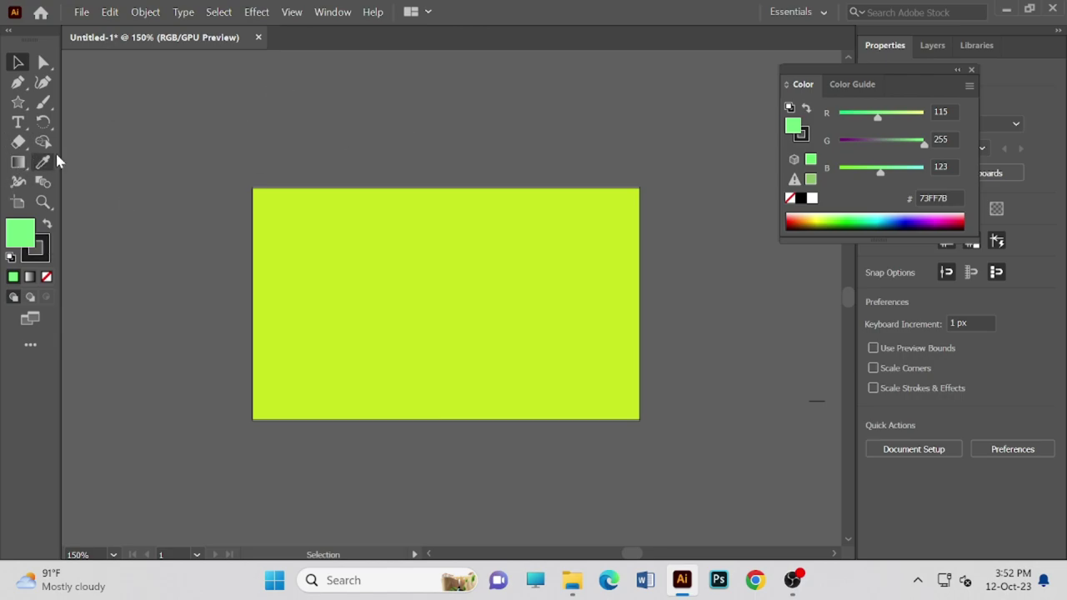
drag(335, 243, 358, 252)
right_click(223, 159)
click(574, 251)
right_click(574, 251)
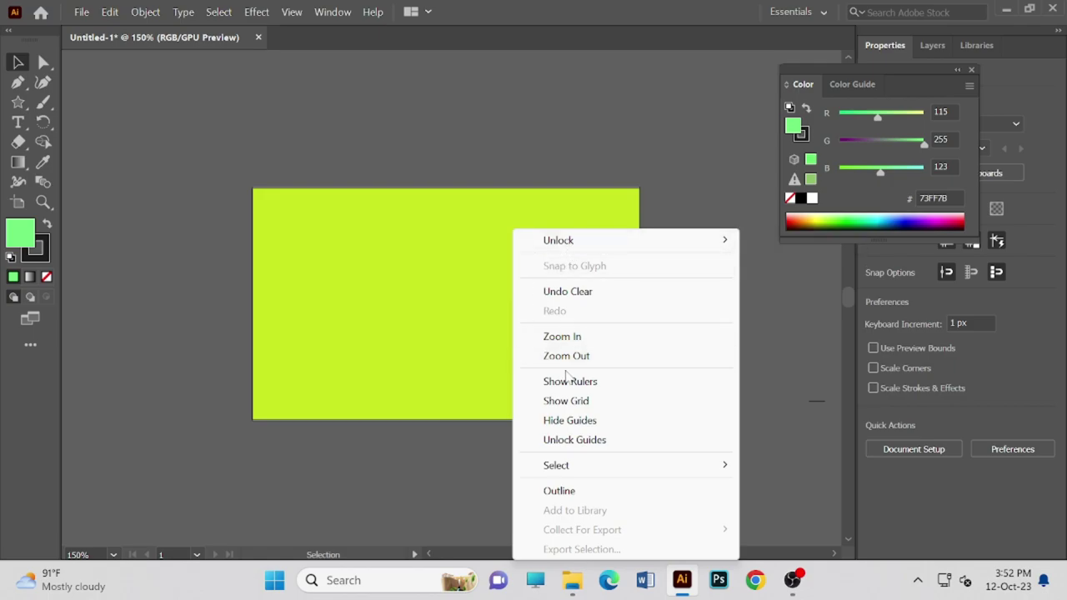
click(403, 147)
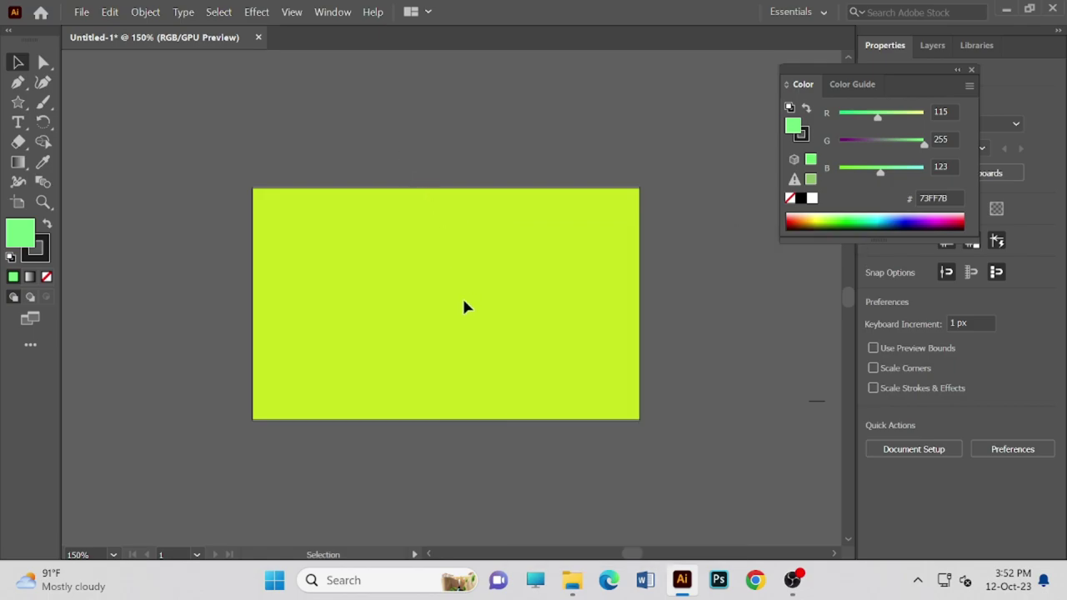
- Zoom the lime artboard in and out repeatedly, ending at the whole-artboard view
key(ctrl+plus)
key(ctrl+plus)
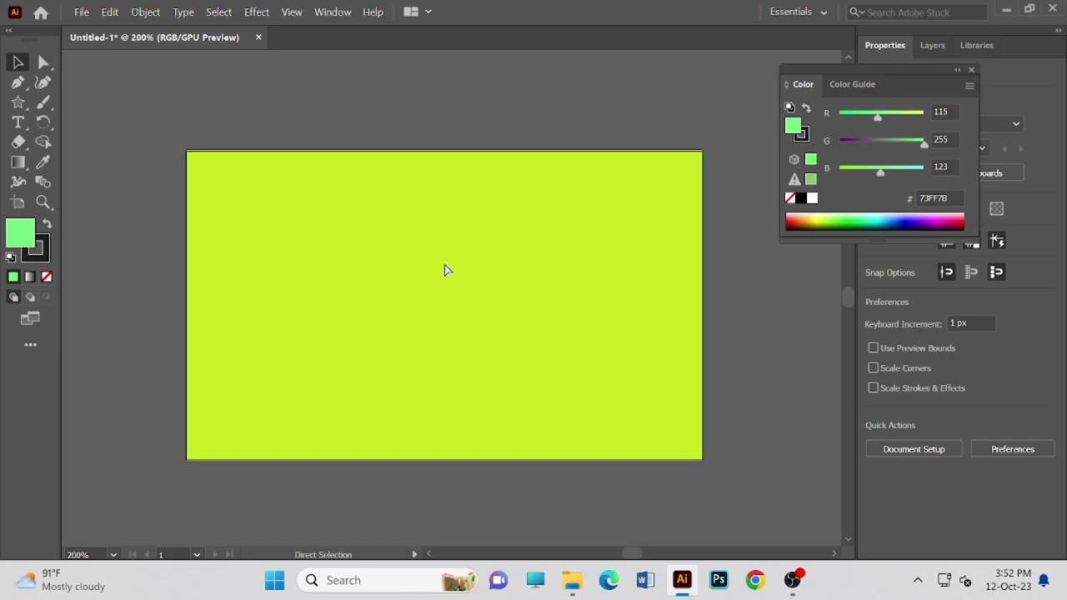
key(ctrl+minus)
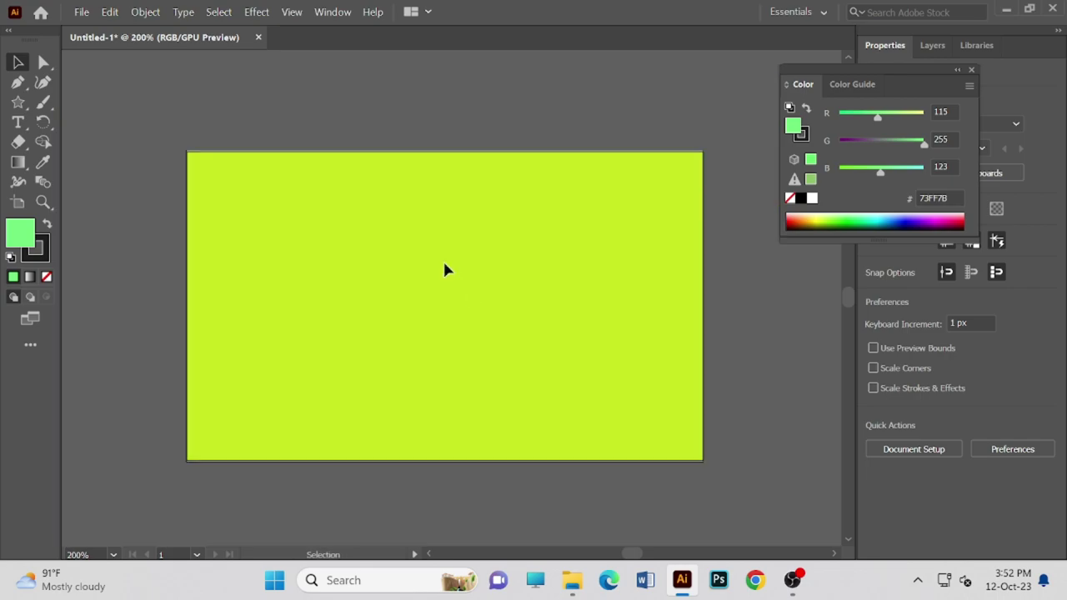
key(ctrl+plus)
key(ctrl+minus)
key(ctrl+plus)
key(ctrl+minus)
key(ctrl+plus)
key(ctrl+minus)
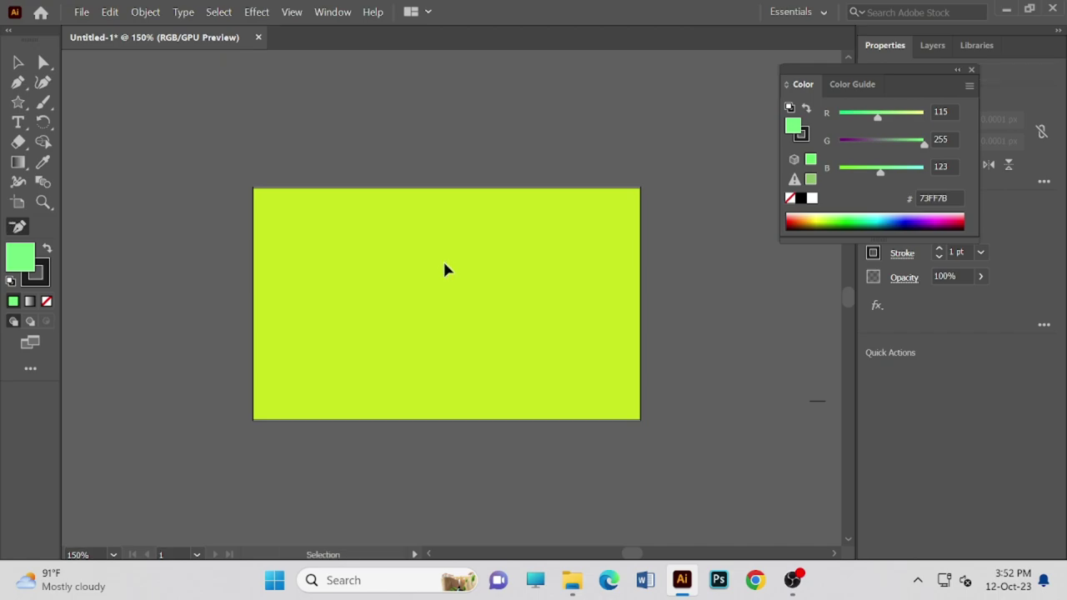
key(ctrl+plus)
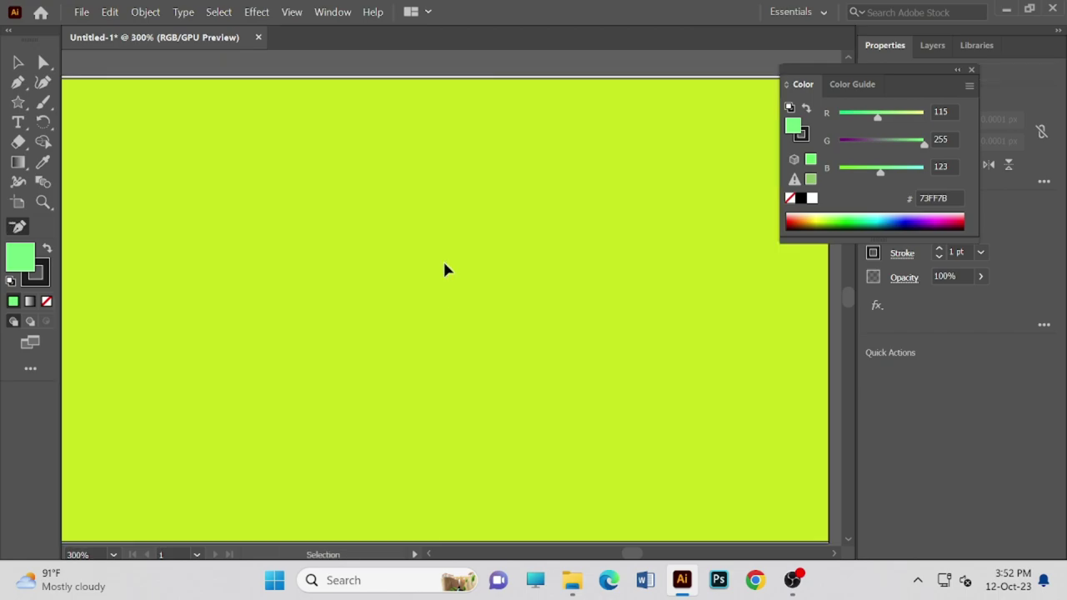
key(ctrl+minus)
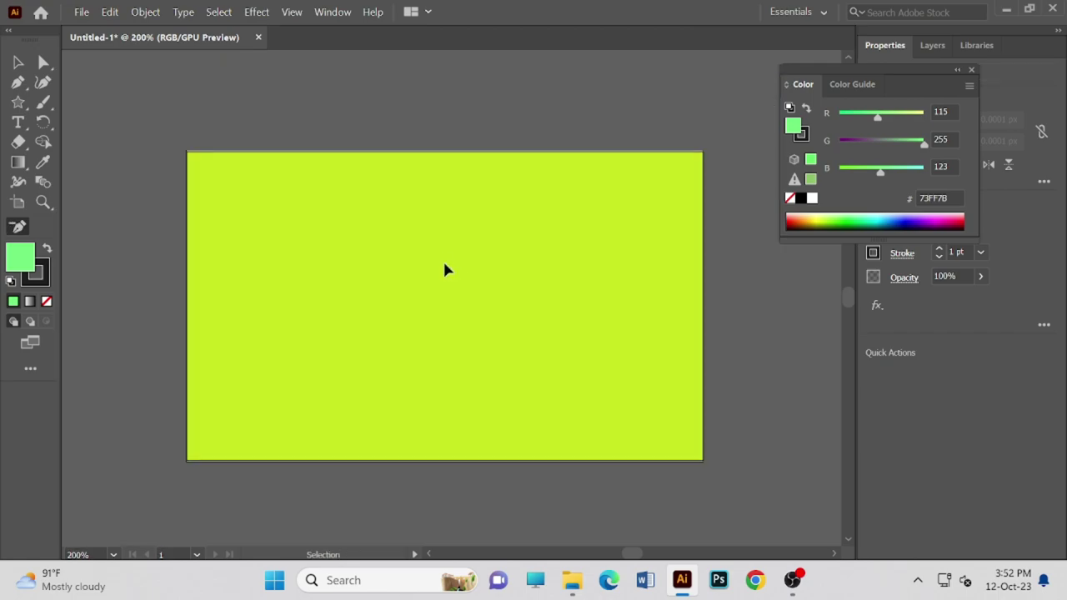
- Dismiss the Delete Anchor Point warnings and return to the Selection tool (V)
click(469, 408)
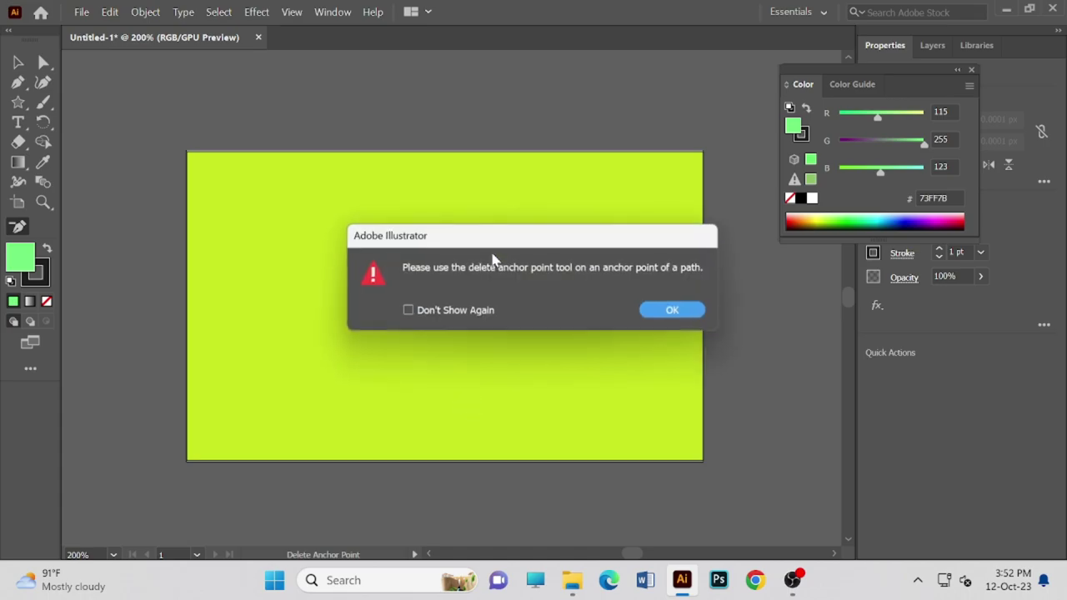
click(674, 313)
click(431, 291)
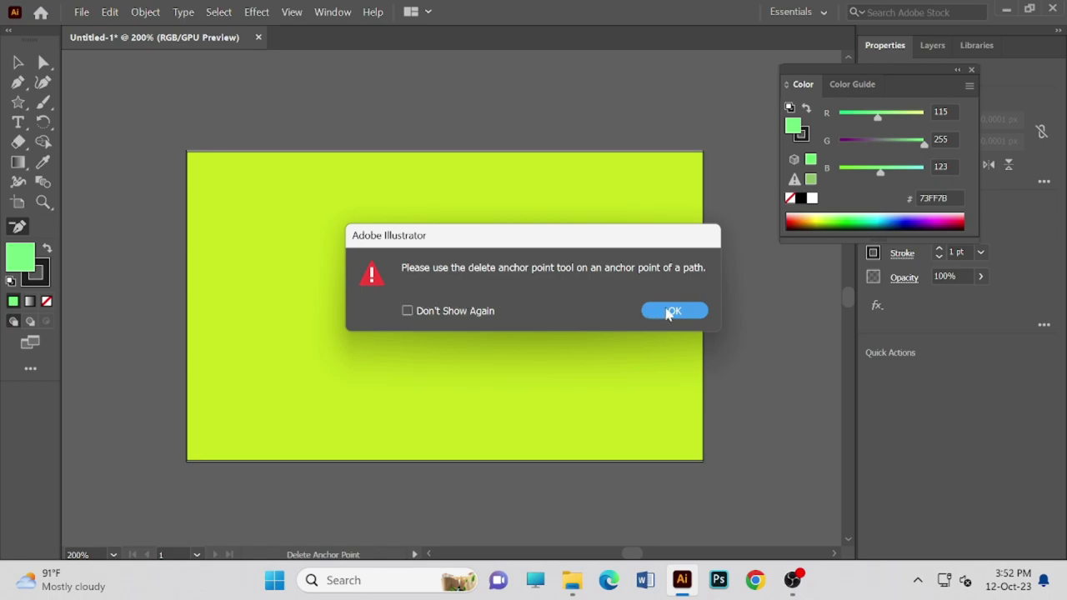
click(664, 313)
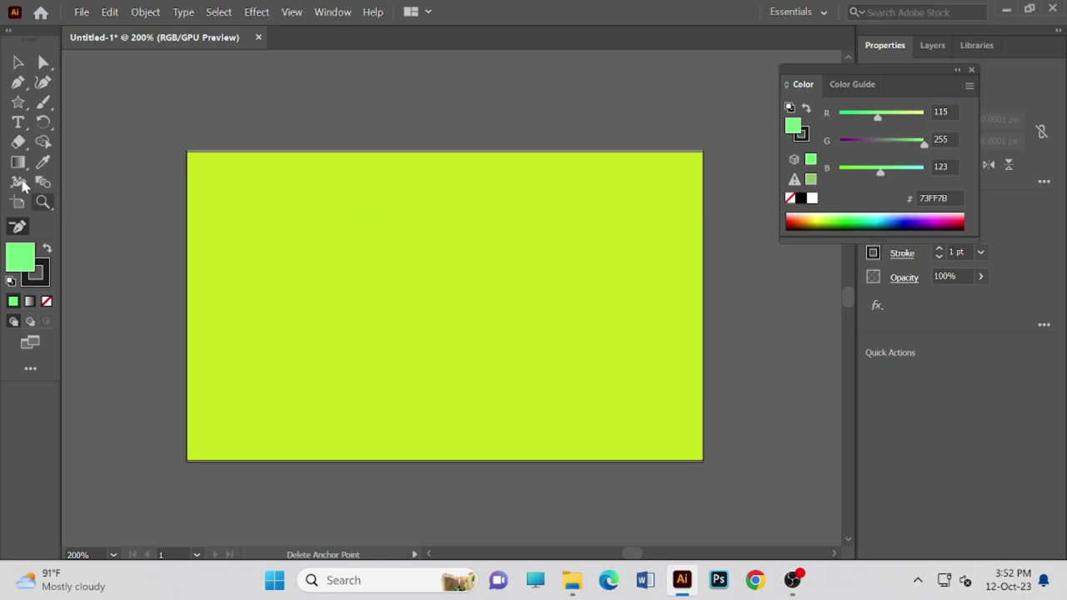
key(v)
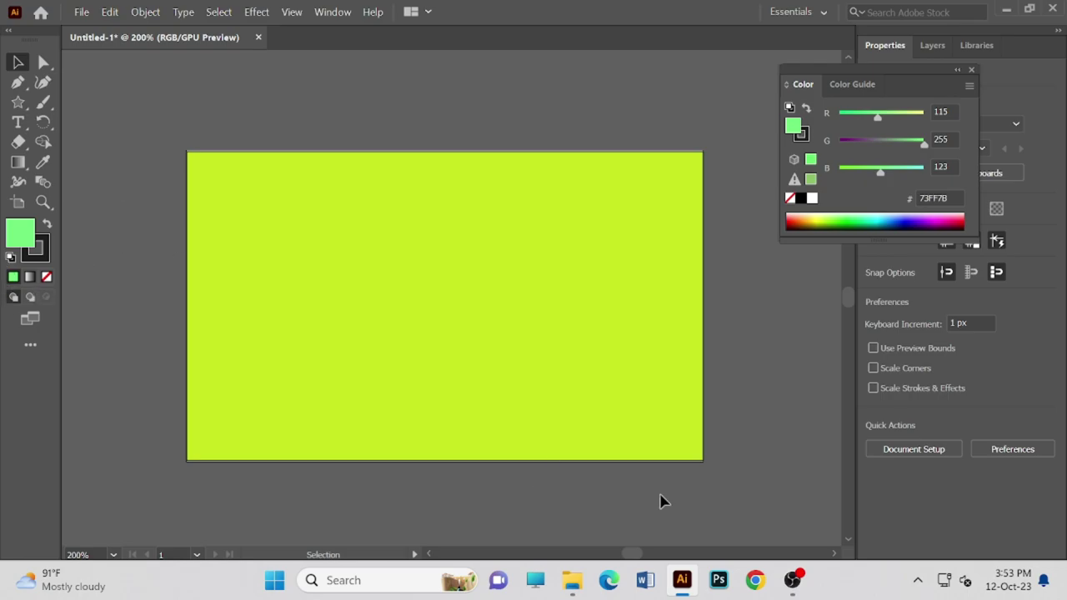
- Open a new Chrome window from the taskbar icon
click(754, 580)
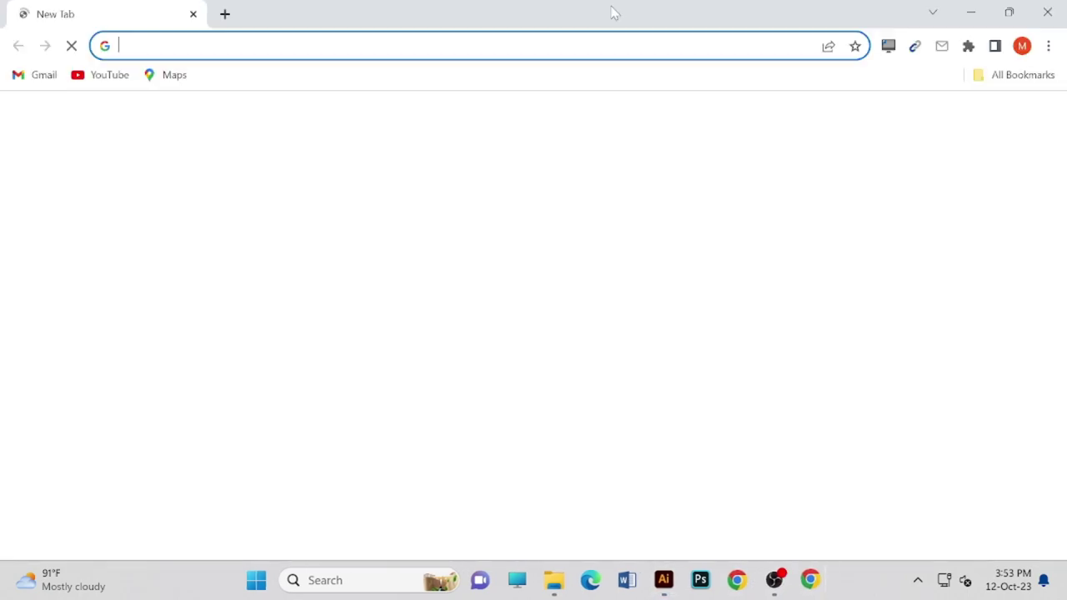
- Bring up and dismiss the omnibox suggestions, then cycle windows back to Chrome's New Tab
click(416, 46)
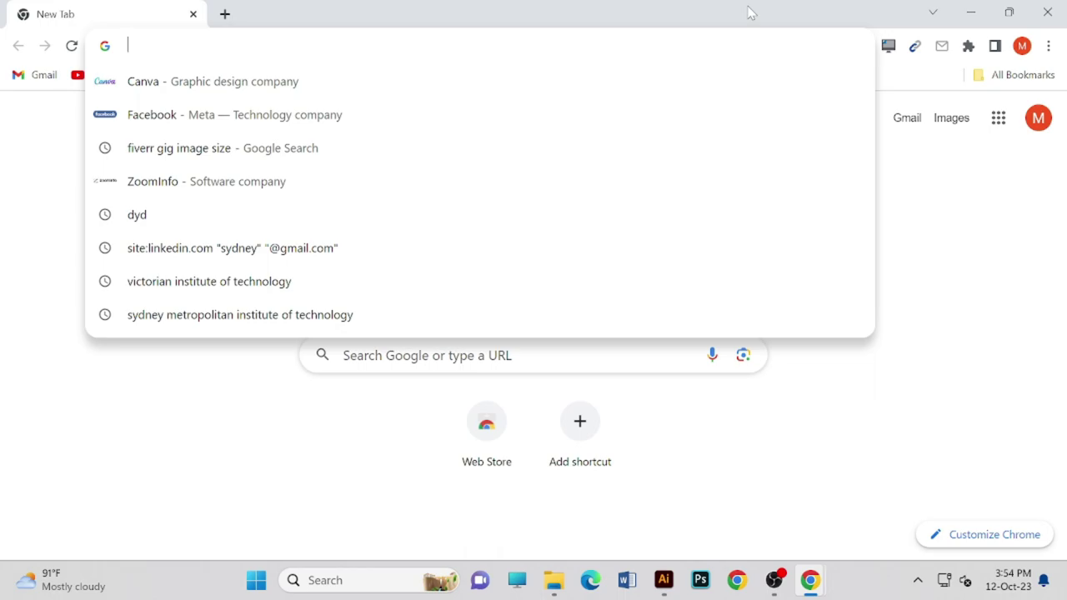
click(919, 168)
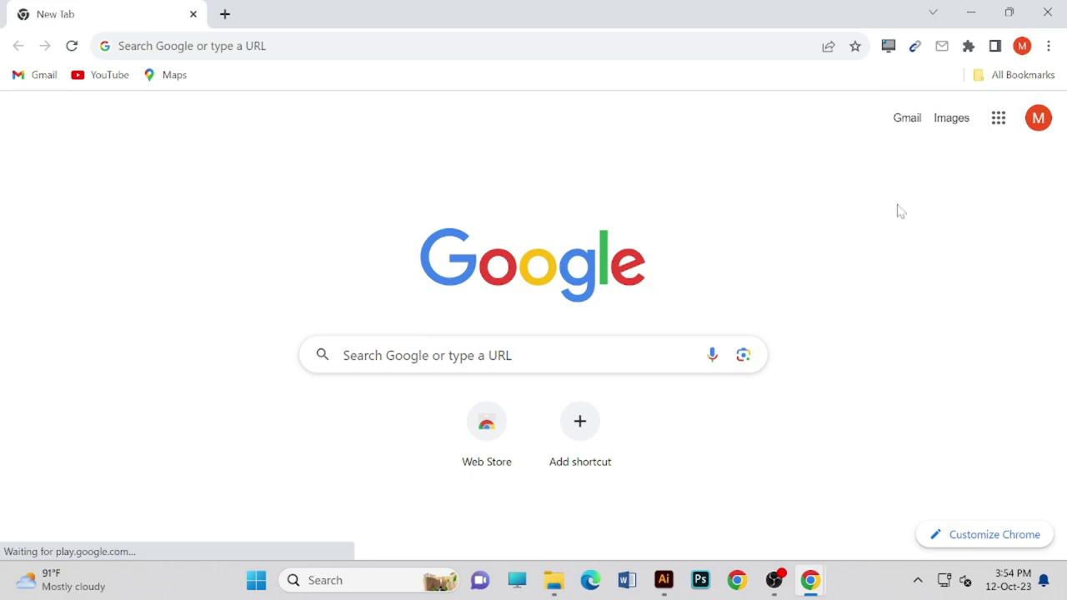
key(alt+Tab)
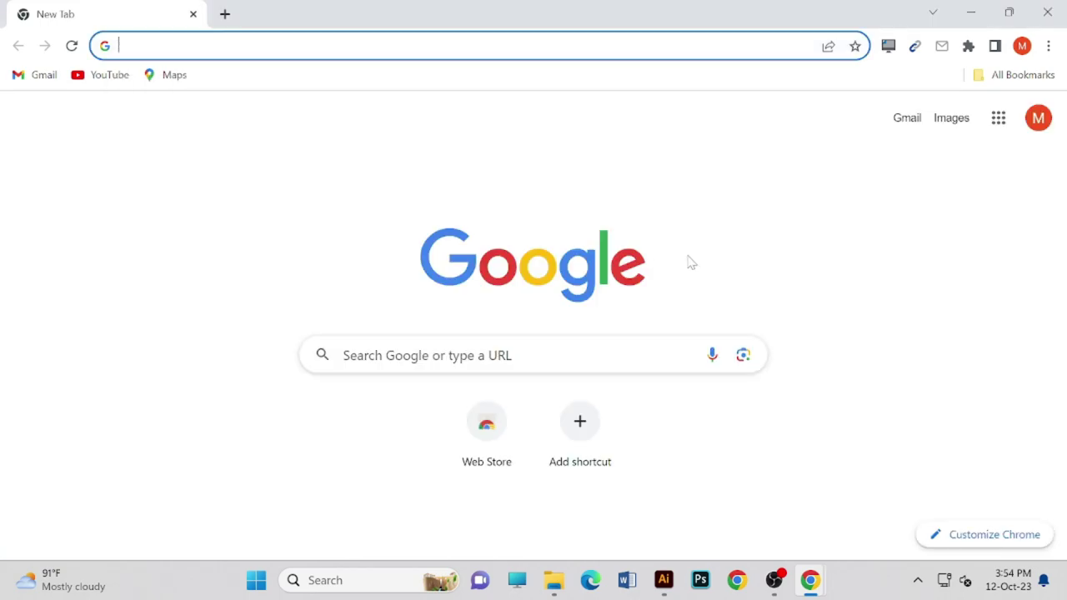
key(alt+Tab)
key(alt+Tab)
key(alt+Tab)
key(alt+Tab)
click(380, 150)
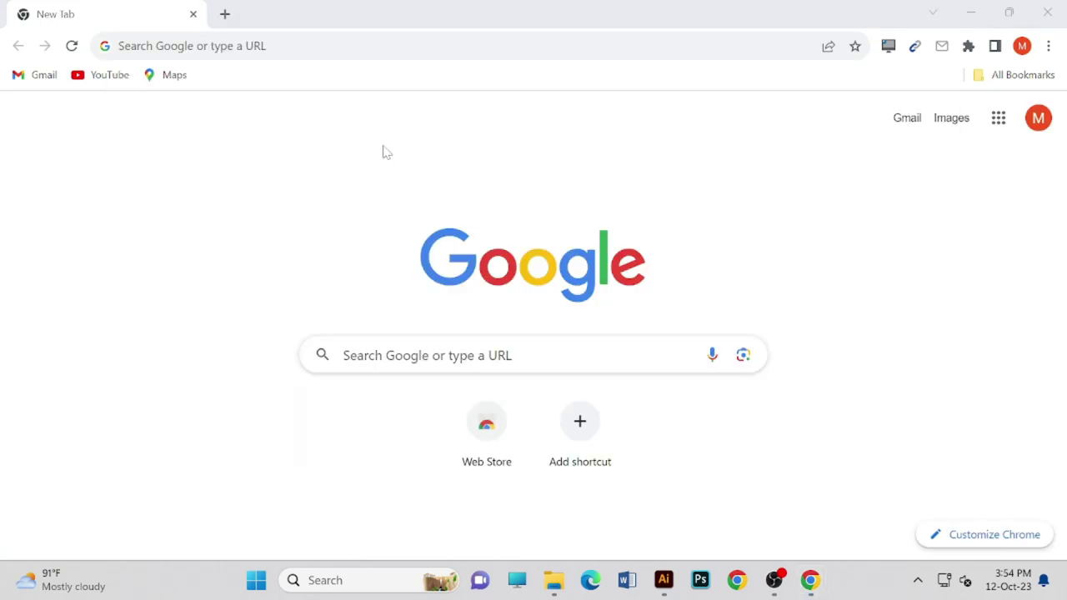
click(1047, 12)
key(alt+Tab)
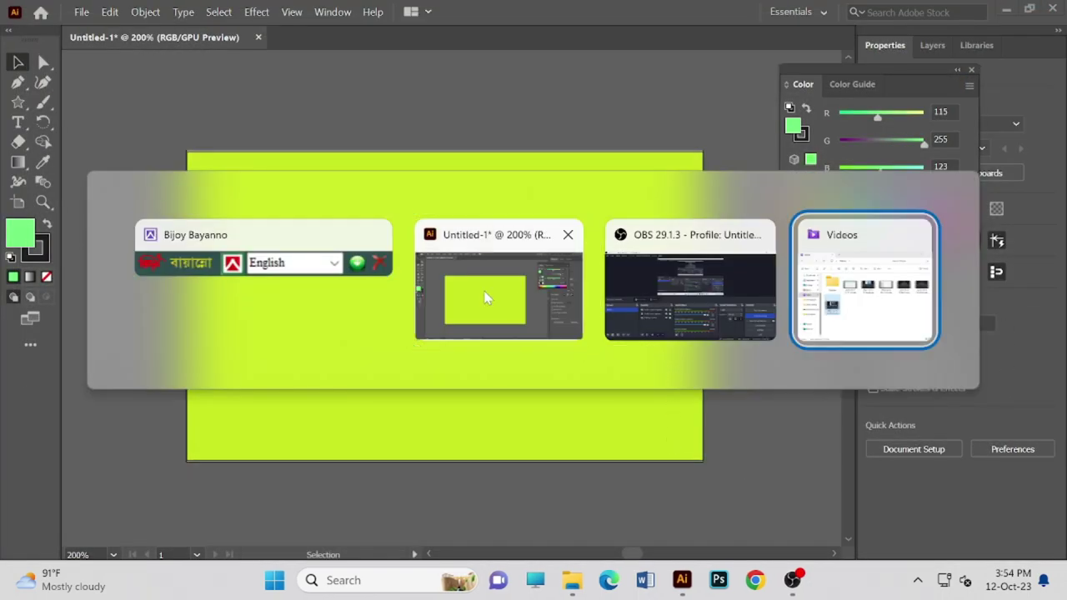
key(alt+Tab)
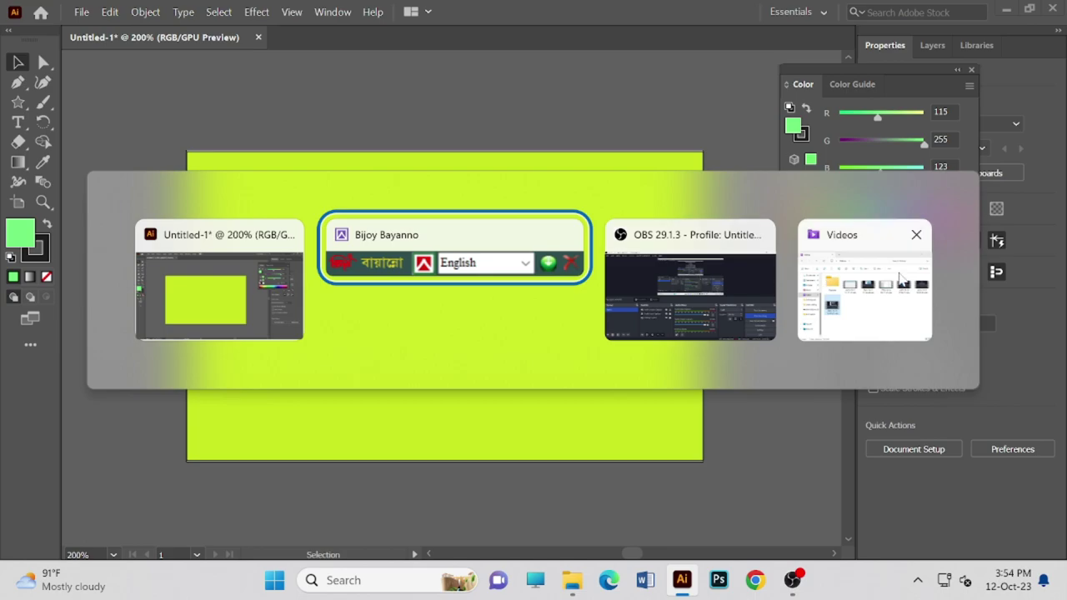
key(alt+shift+Tab)
key(alt+shift+Tab)
key(alt+shift+Tab)
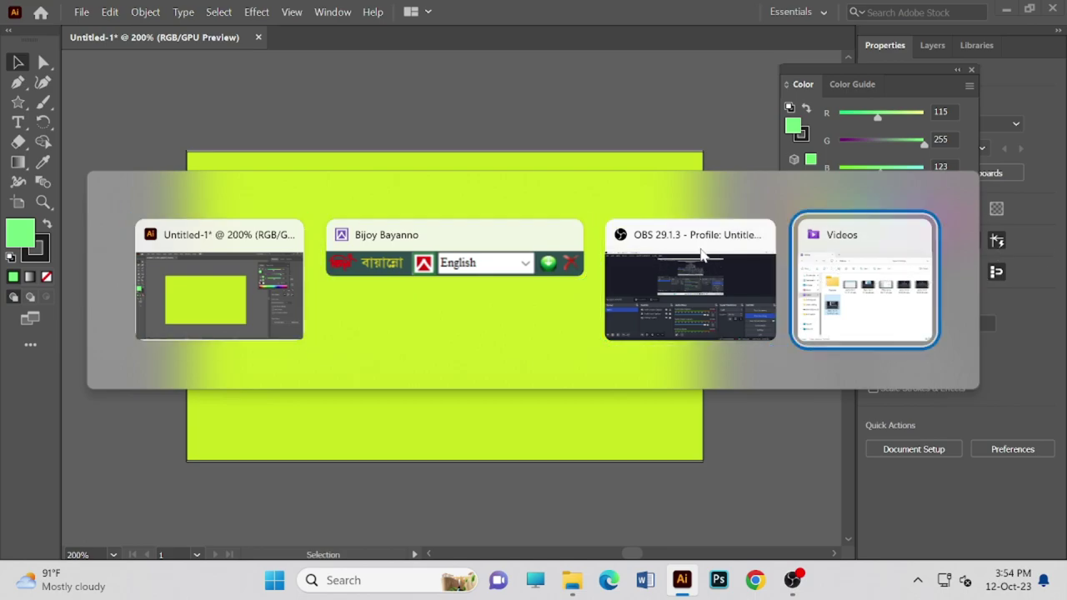
click(847, 261)
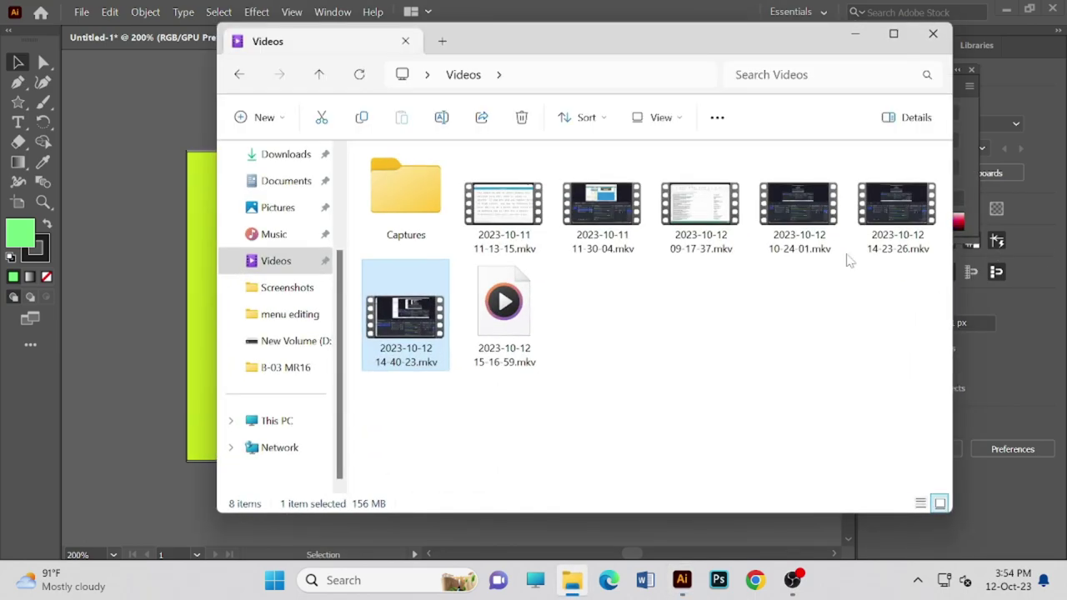
click(855, 36)
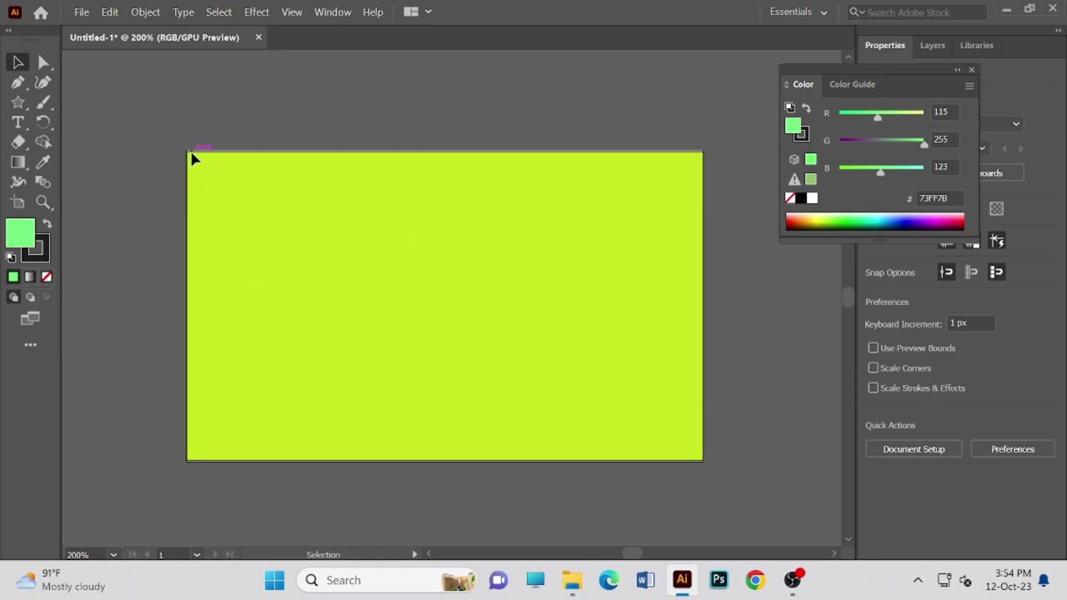
- Zoom the bare lime artboard in and out to 200%, then launch a new Chrome window
scroll(385, 174, up, 3)
scroll(405, 195, down, 3)
key(ctrl+plus)
key(ctrl+plus)
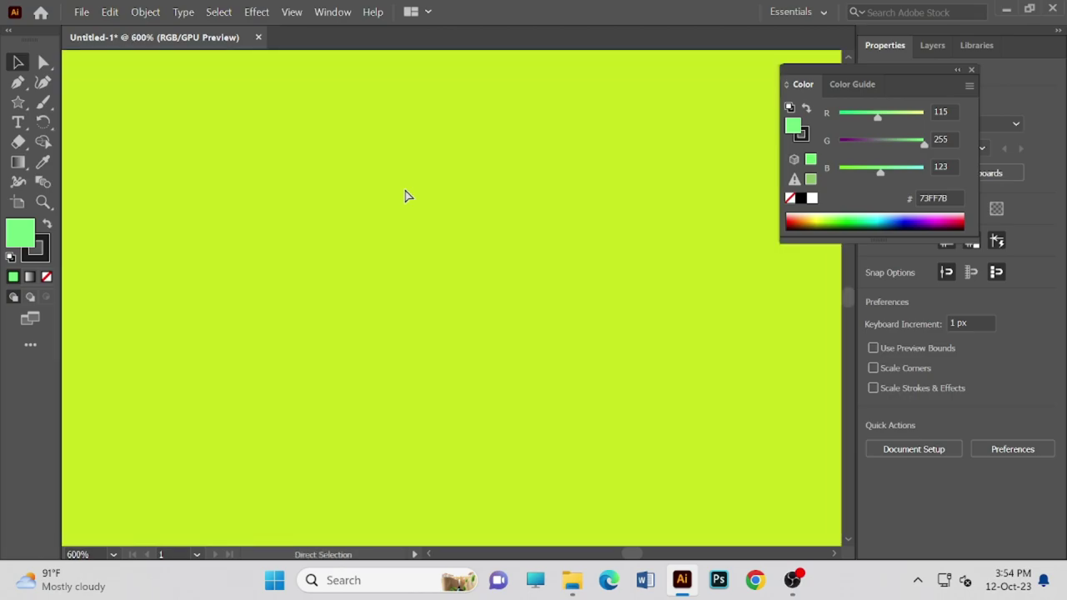
key(ctrl+minus)
key(ctrl+minus)
key(ctrl+minus)
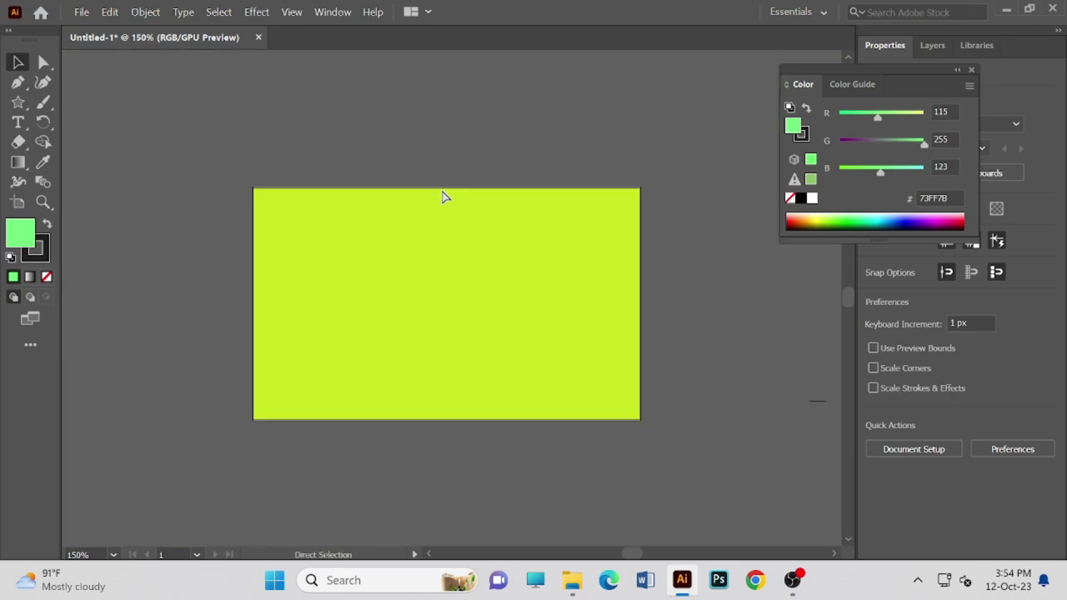
key(ctrl+plus)
key(ctrl+plus)
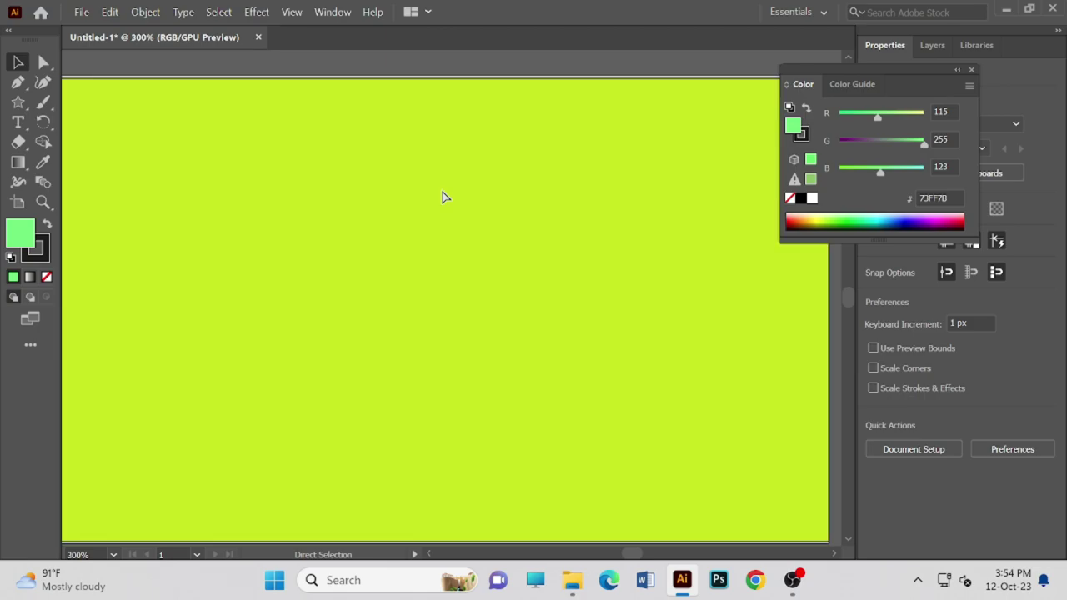
key(ctrl+minus)
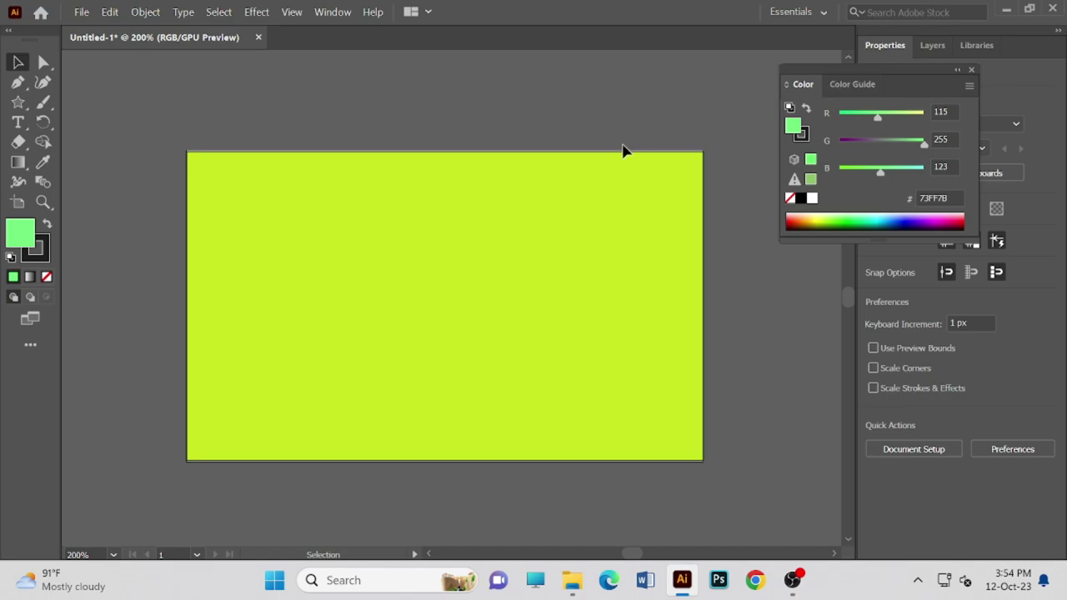
click(755, 576)
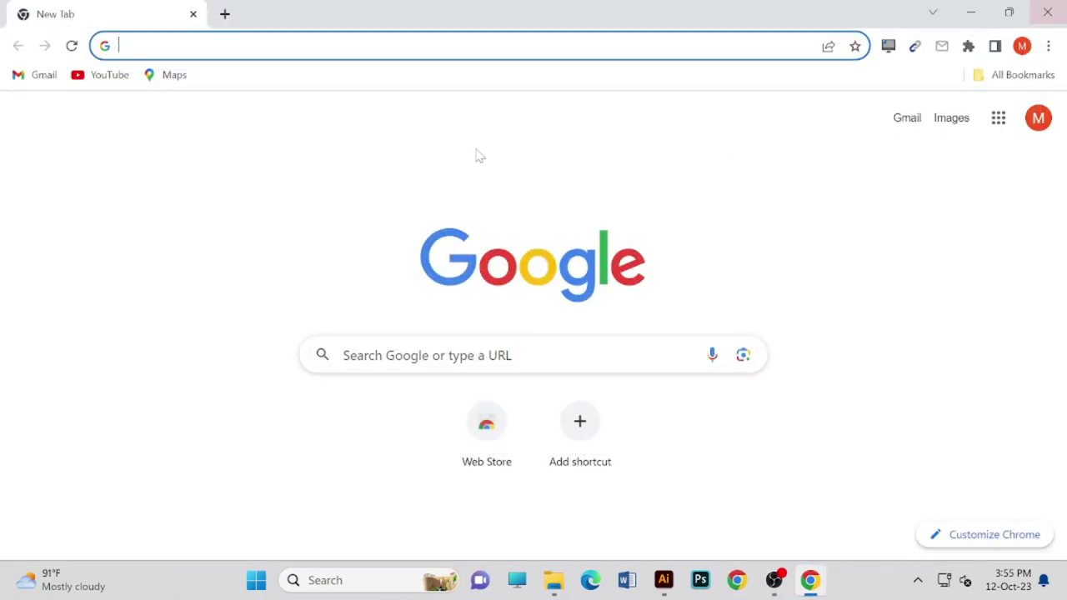
- Show the omnibox suggestion list (Canva, Facebook) on the New Tab page, closing and reopening it
click(250, 45)
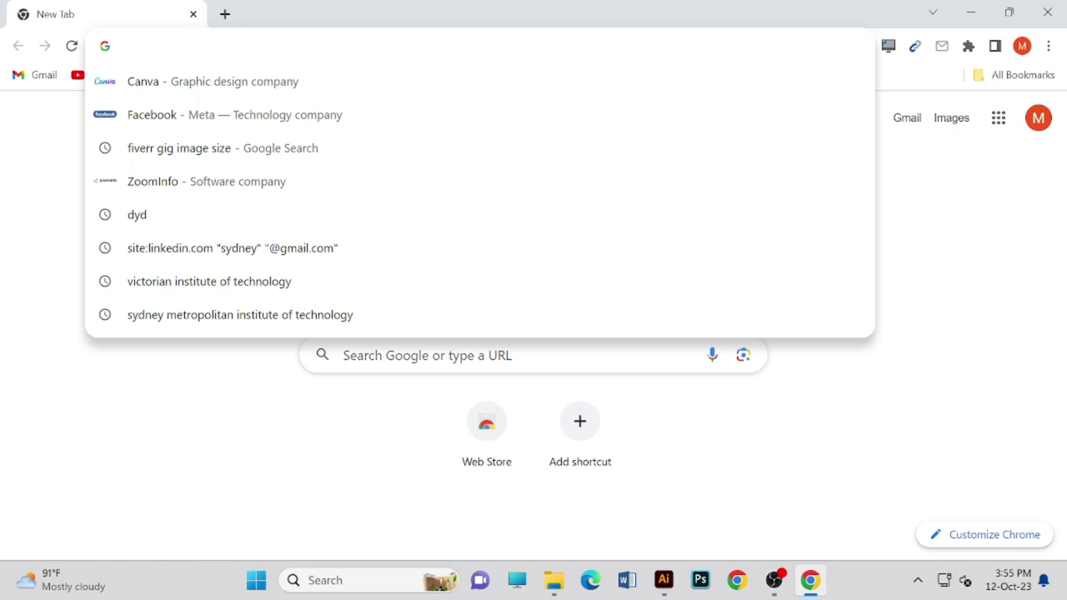
click(1000, 181)
click(797, 42)
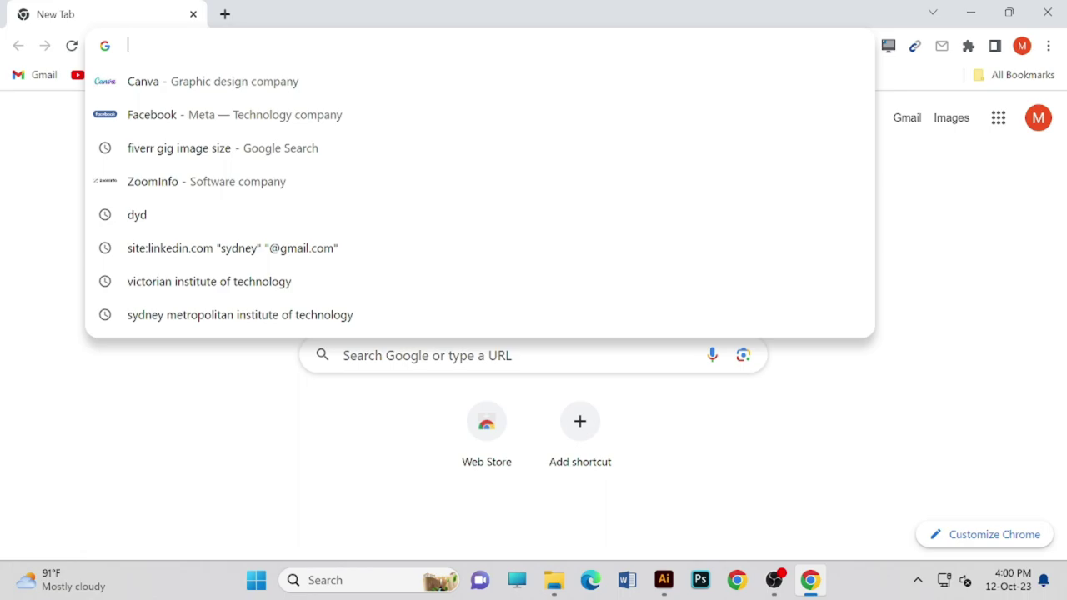
- Leave the Chrome New Tab page and bring up the Illustrator document with the lime-green artboard
click(952, 205)
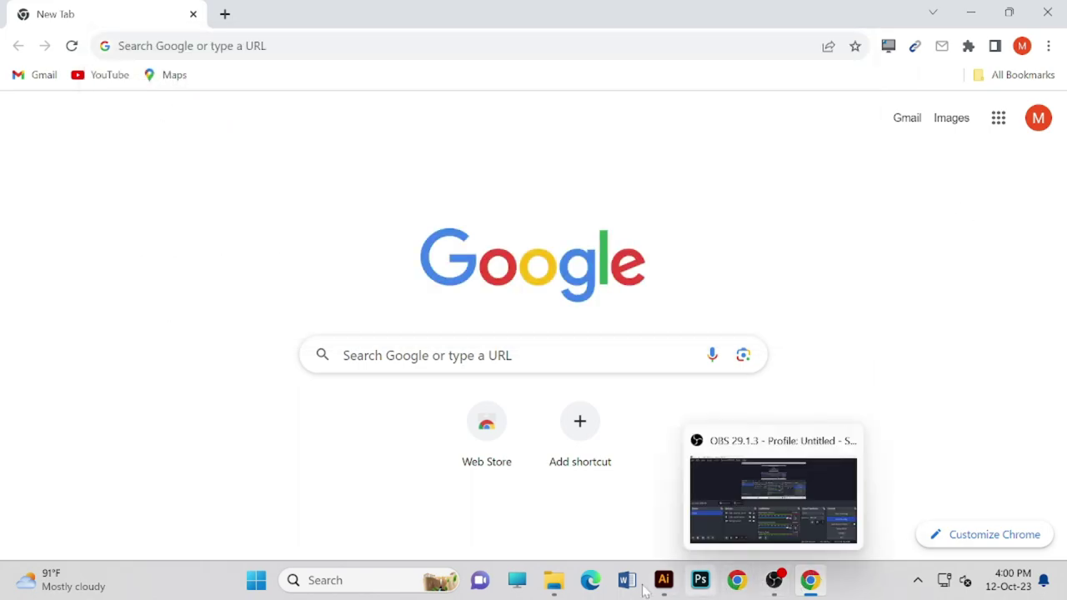
click(663, 580)
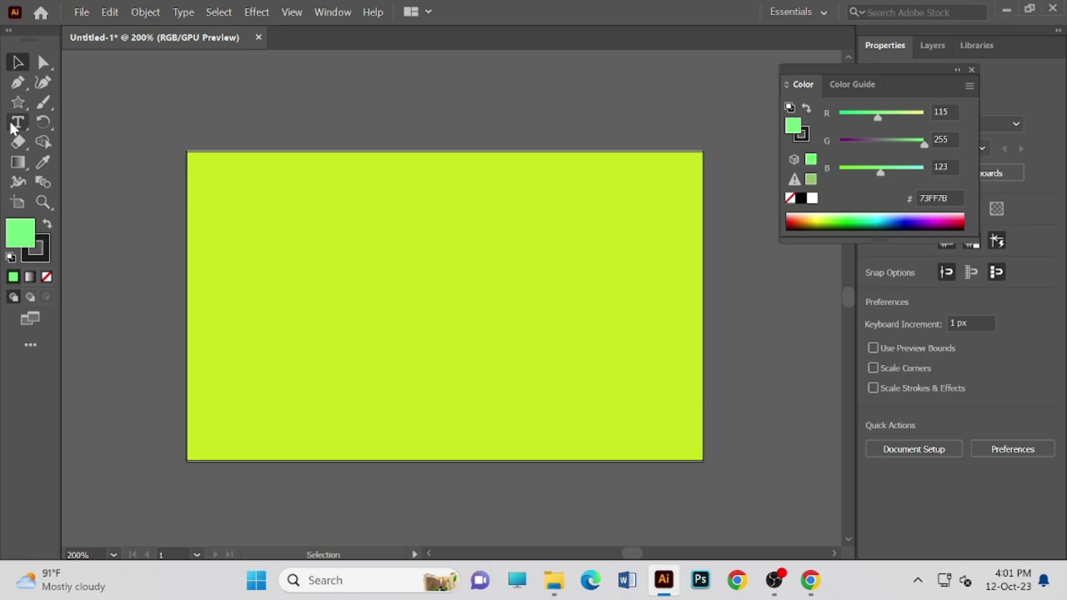
click(15, 124)
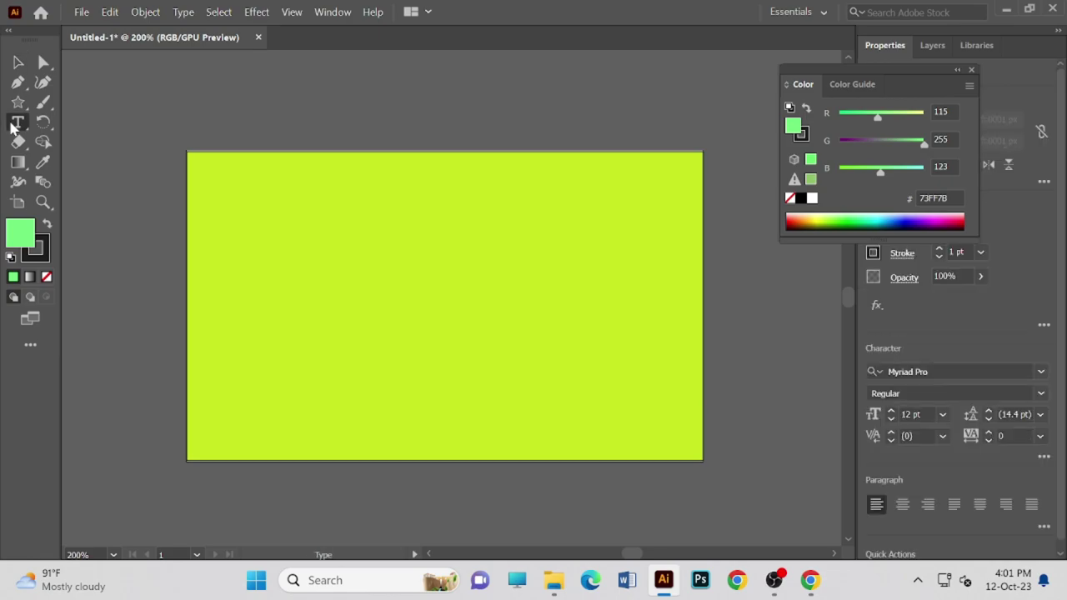
click(223, 219)
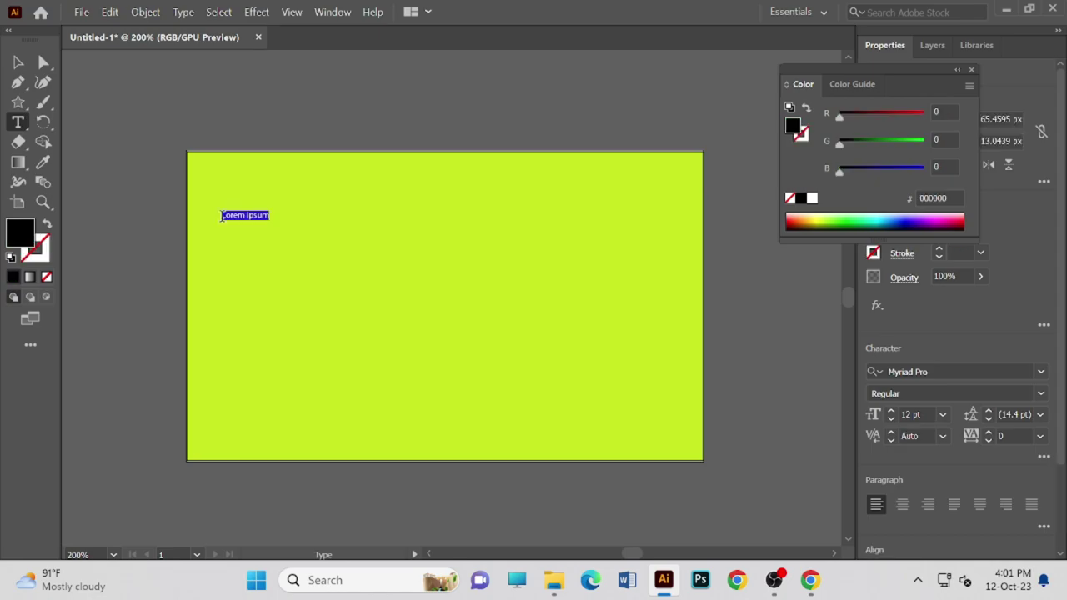
click(263, 215)
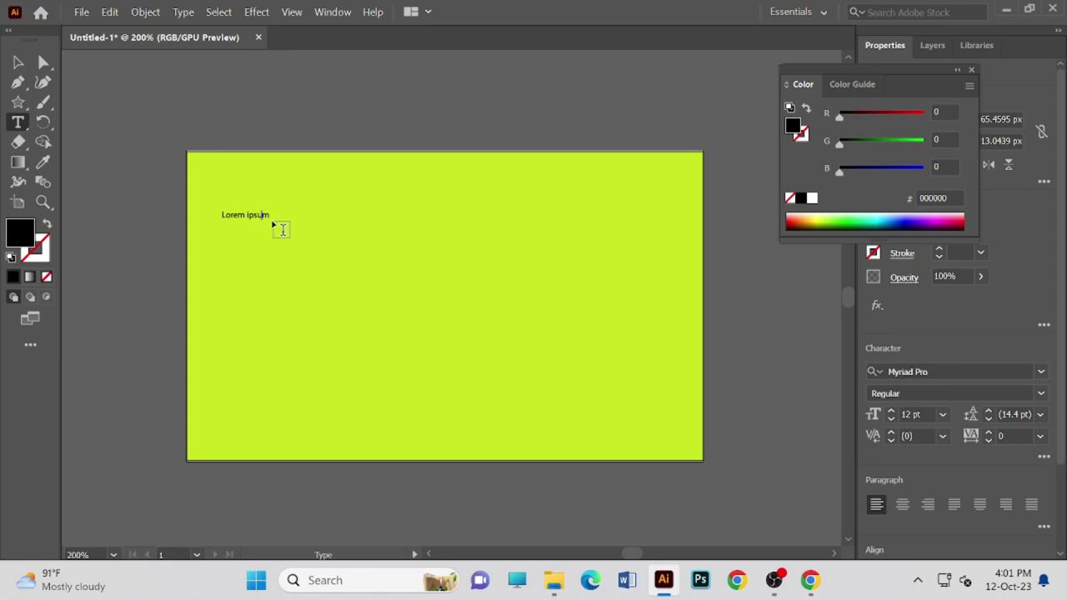
click(223, 205)
click(236, 215)
double_click(237, 214)
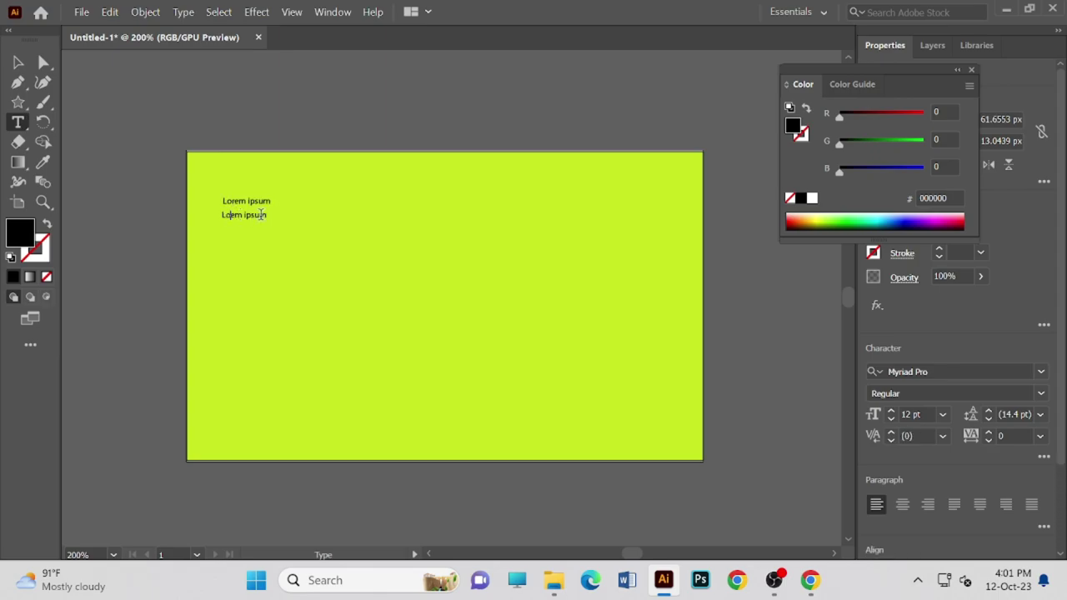
key(Escape)
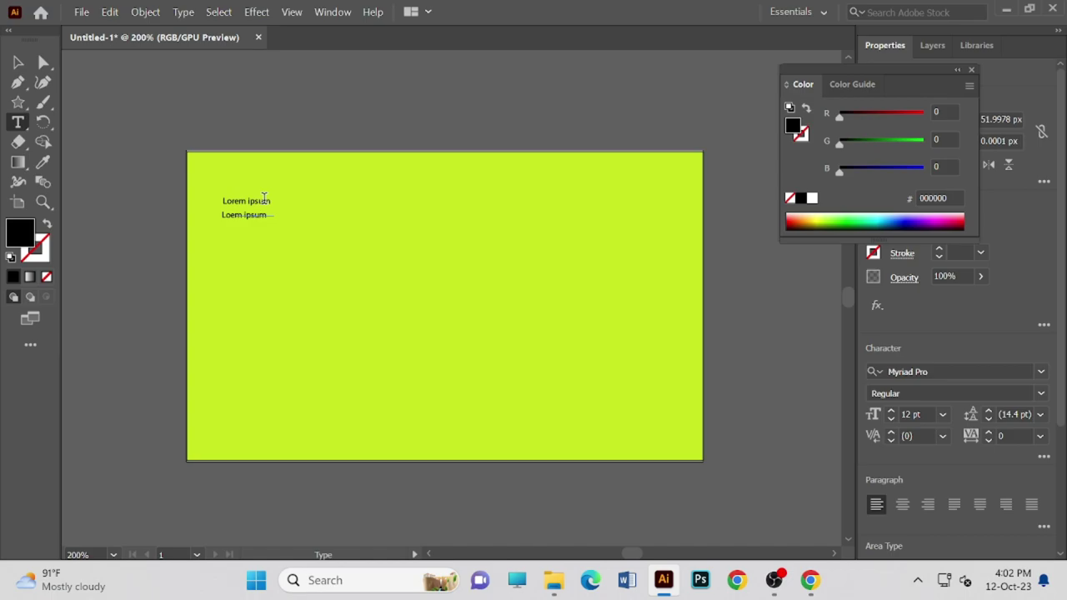
click(246, 202)
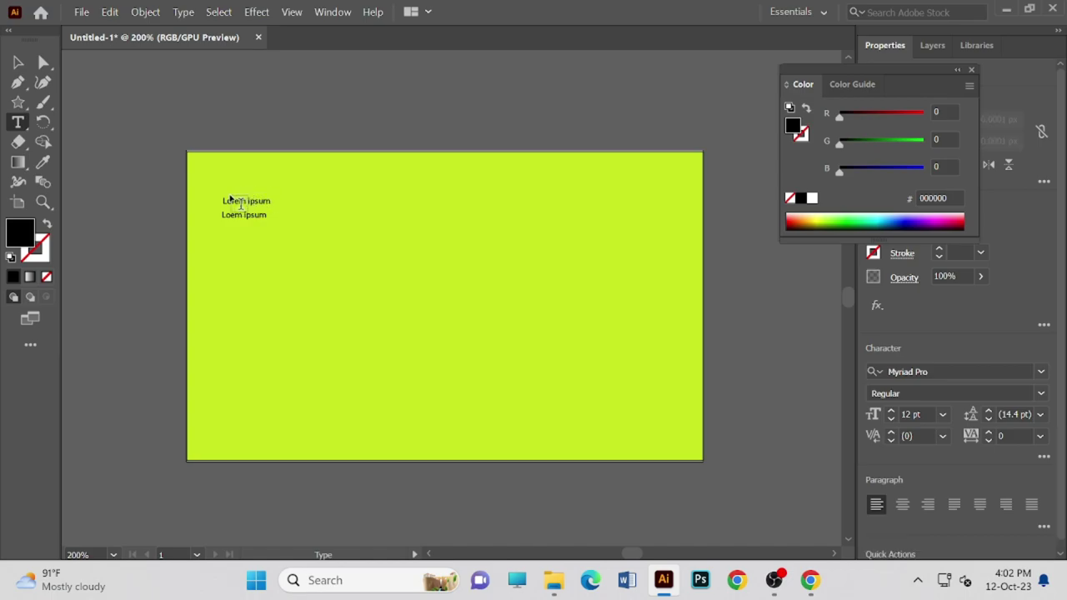
click(212, 193)
text(V)
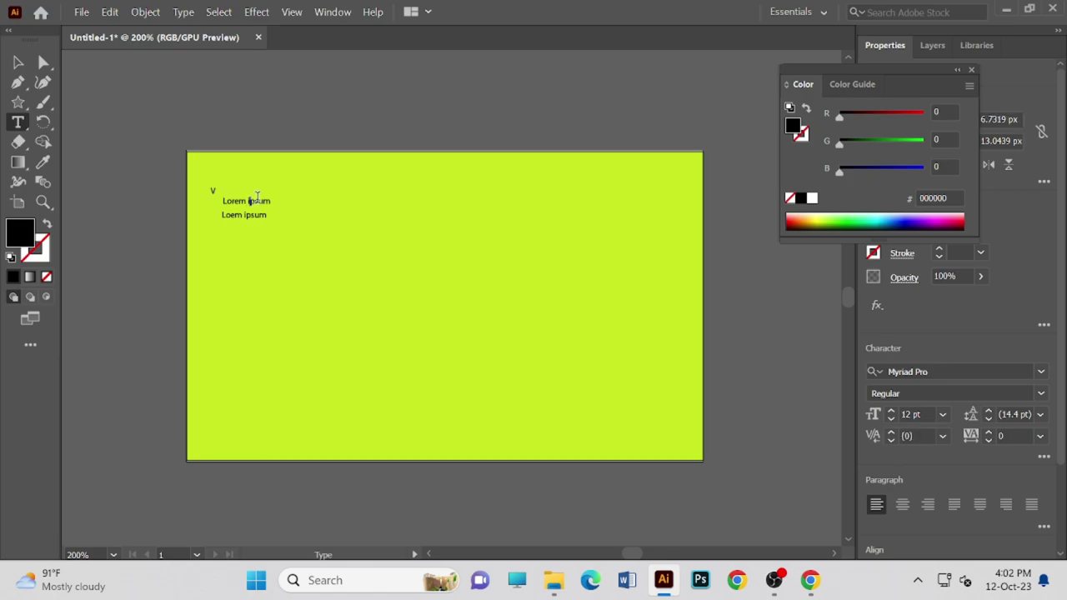
drag(262, 198, 271, 200)
key(BackSpace)
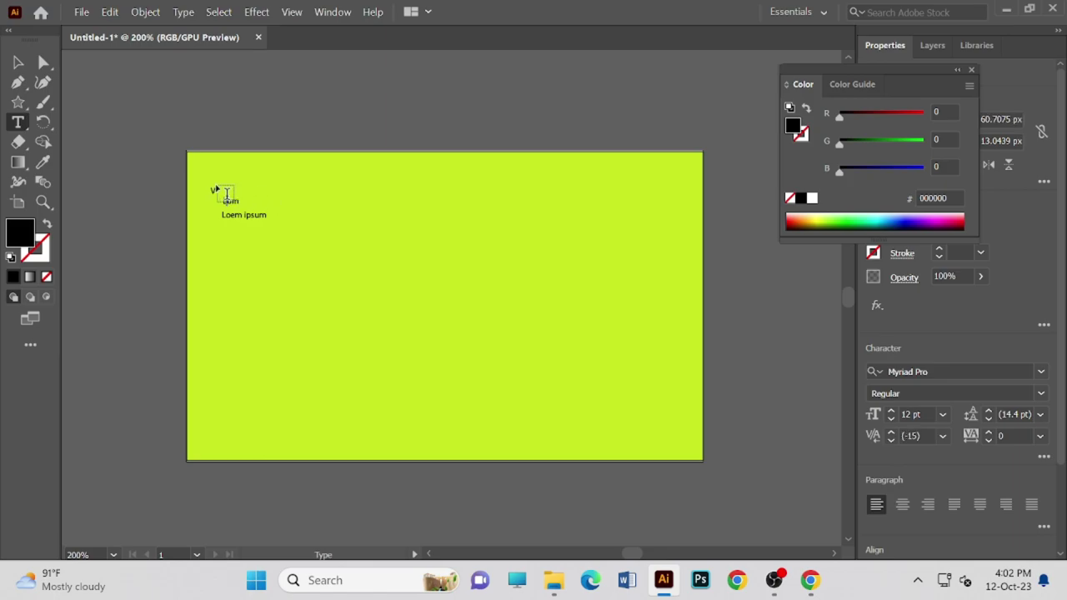
click(201, 175)
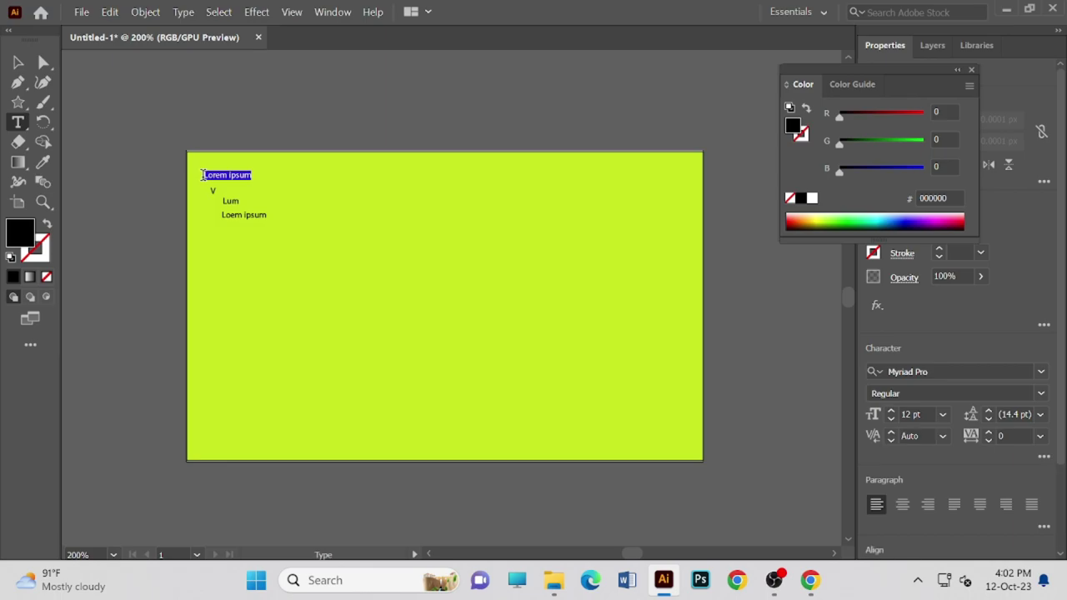
key(BackSpace)
click(219, 191)
key(BackSpace)
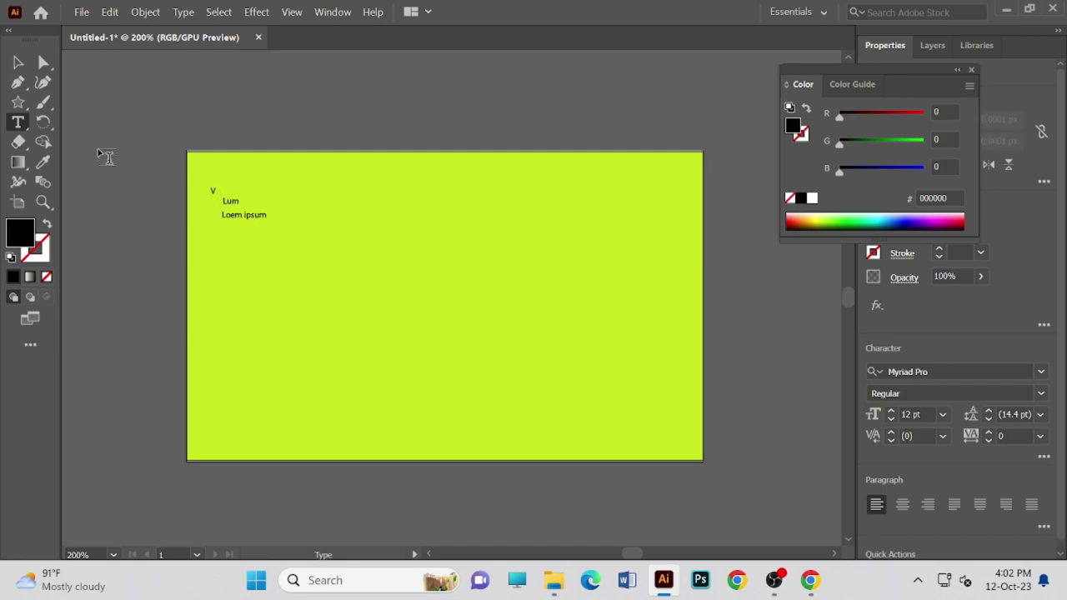
click(18, 62)
drag(231, 203, 247, 222)
key(Delete)
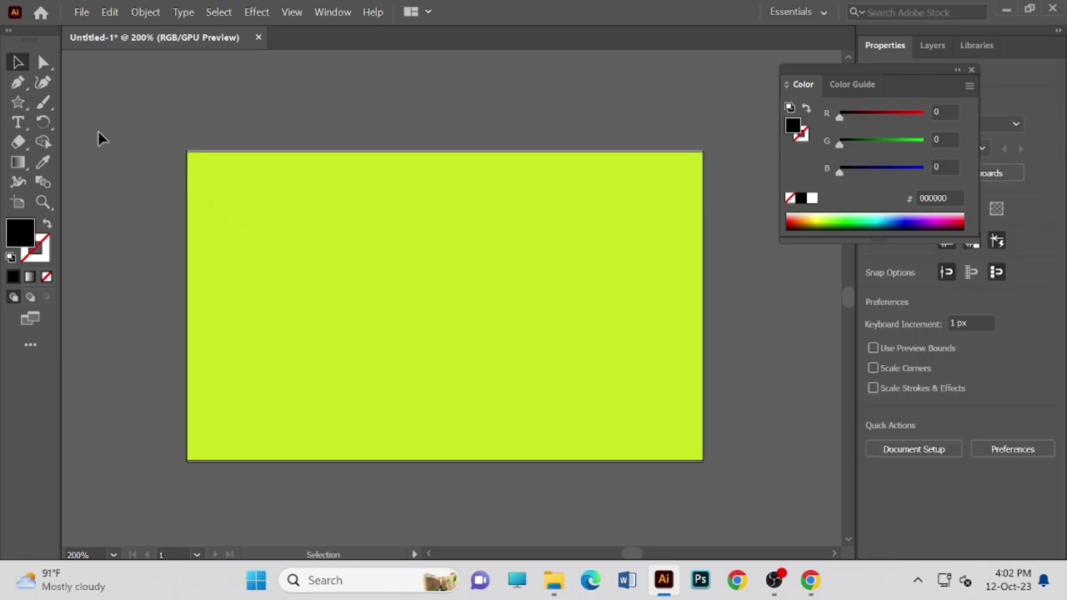
- Draw a wide area-type text box at the artboard's upper left
click(18, 122)
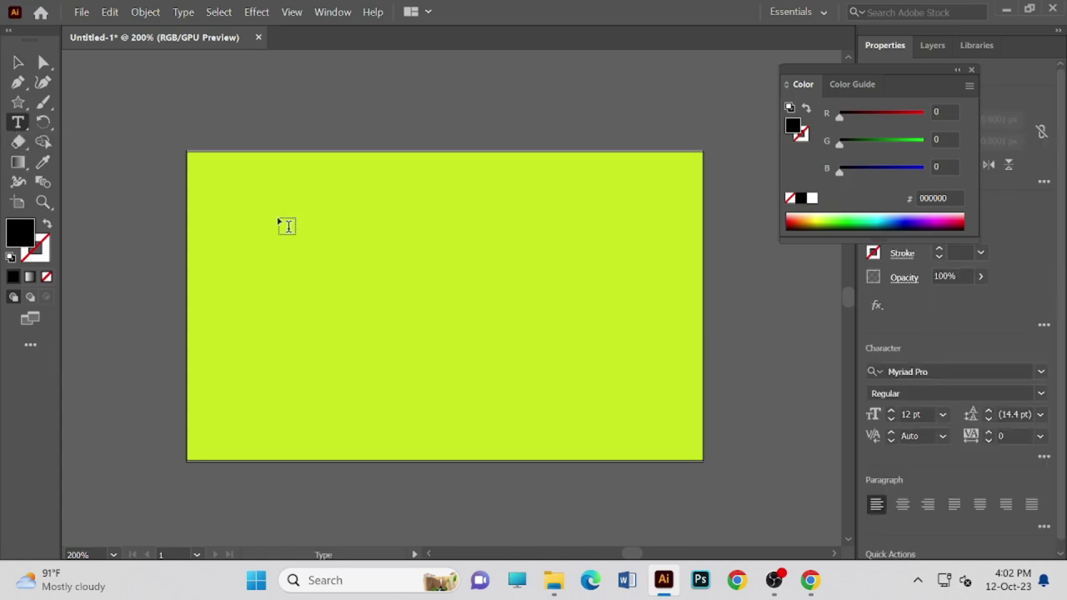
drag(231, 204, 311, 220)
click(270, 206)
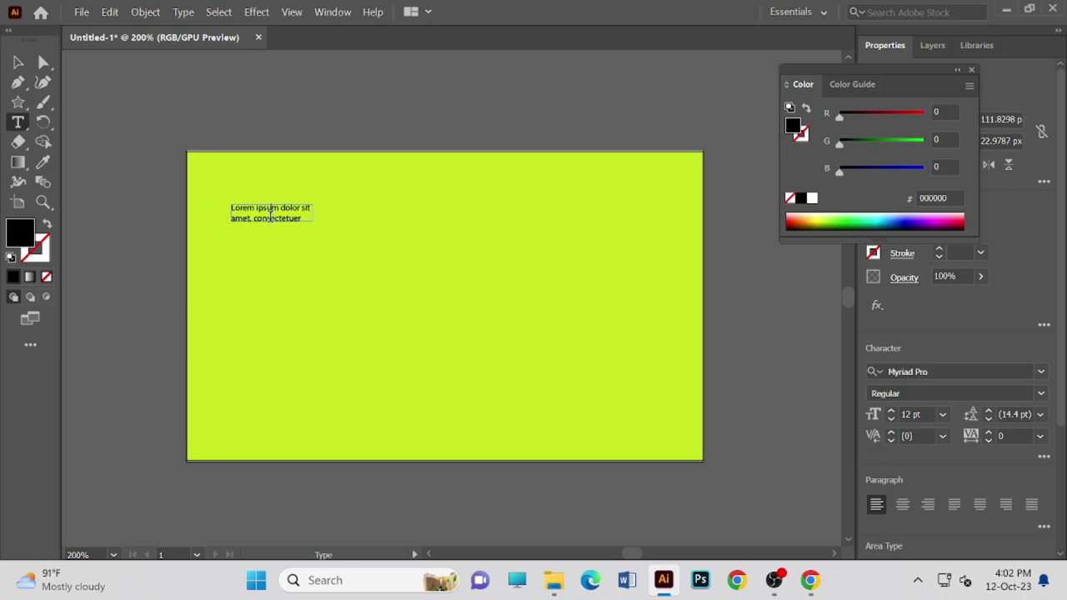
- Zoom in and delete the placeholder text, leaving only the word Lorem
key(ctrl+plus)
key(ctrl+plus)
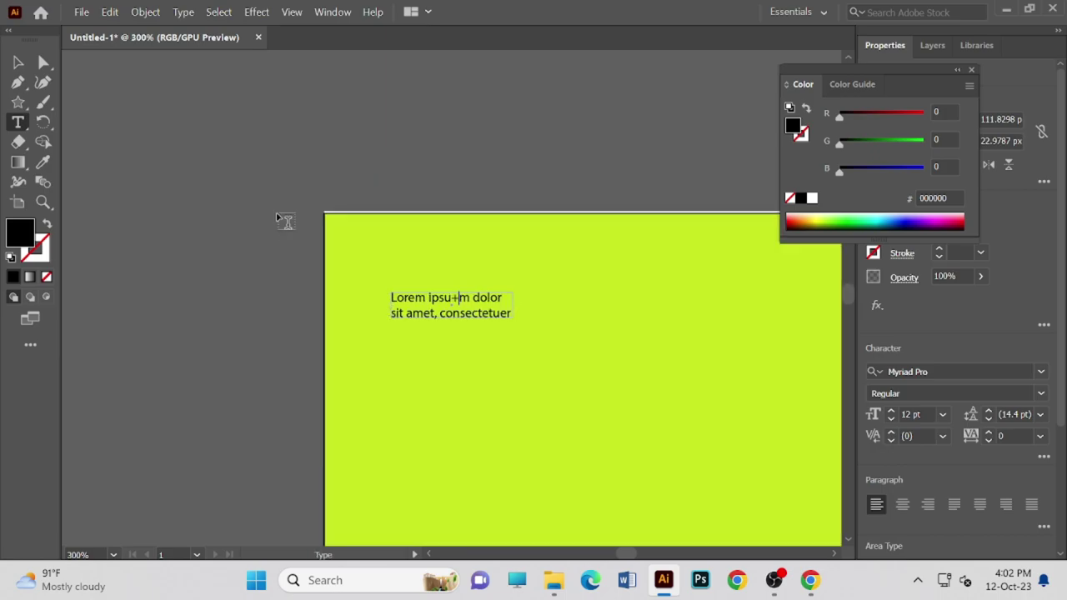
key(ctrl+plus)
key(ctrl+plus)
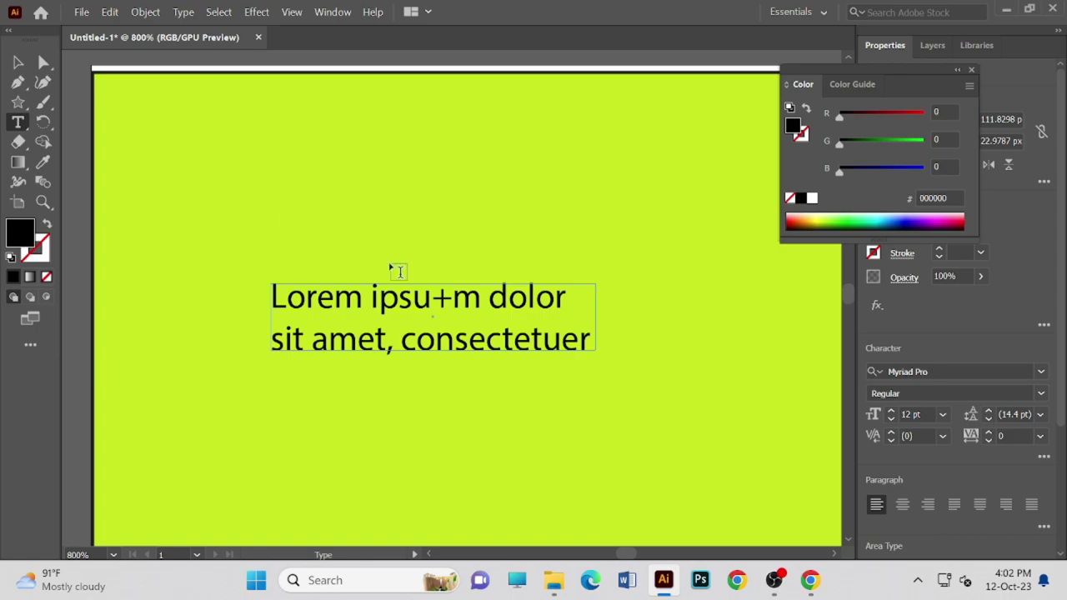
shift+click(273, 285)
drag(267, 301, 571, 334)
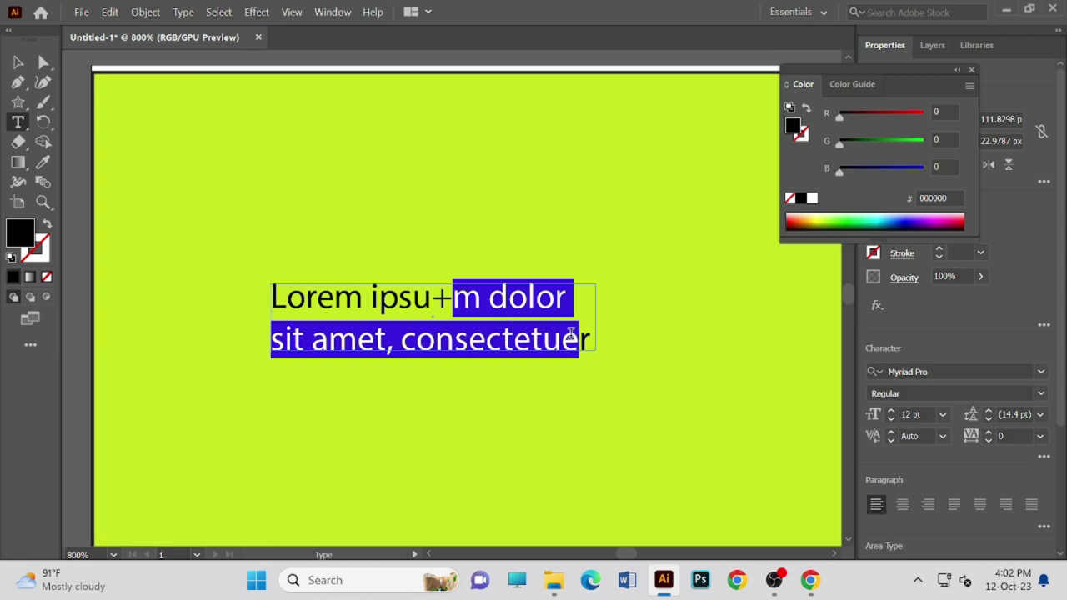
key(BackSpace)
key(BackSpace)
key(BackSpace)
key(BackSpace)
key(BackSpace)
key(BackSpace)
key(BackSpace)
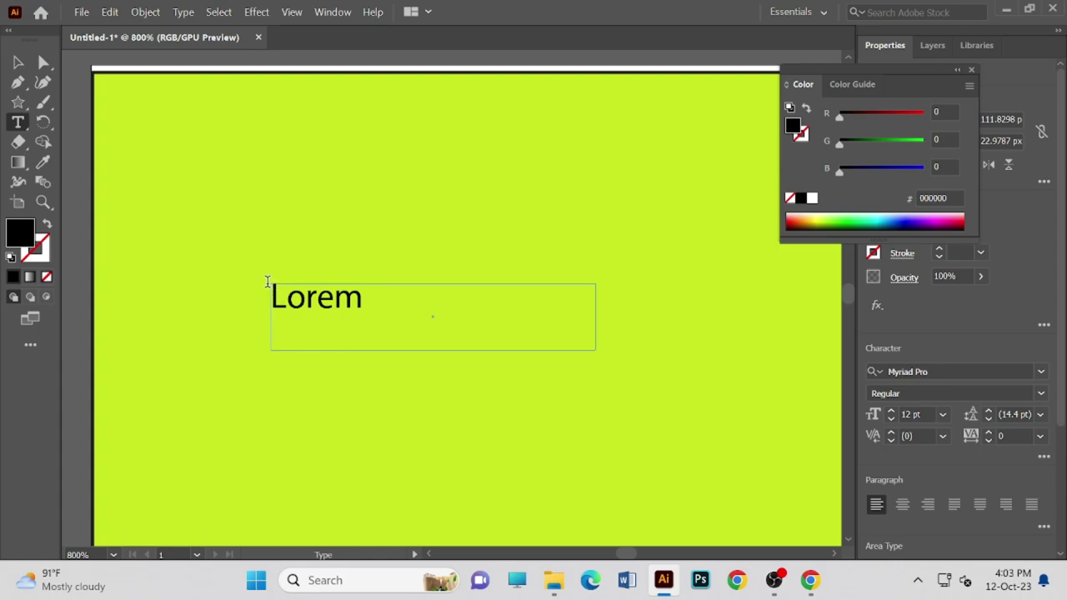
click(18, 61)
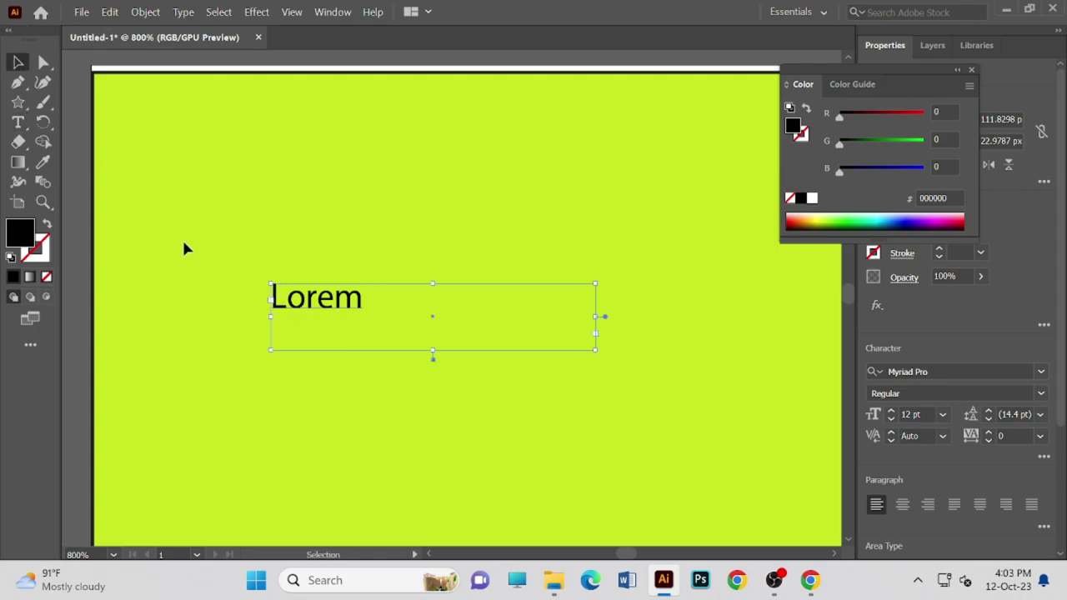
- Move the Lorem box up and left, including a 1 px nudge via the Move dialog
click(269, 282)
drag(268, 282, 267, 278)
key(Return)
key(Return)
key(Return)
key(Return)
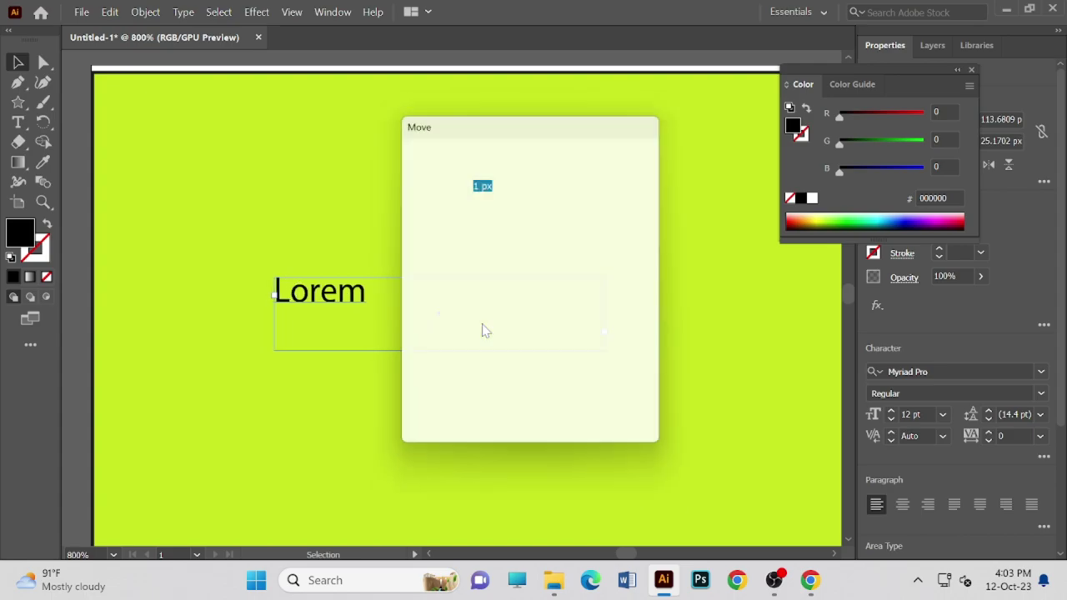
key(Return)
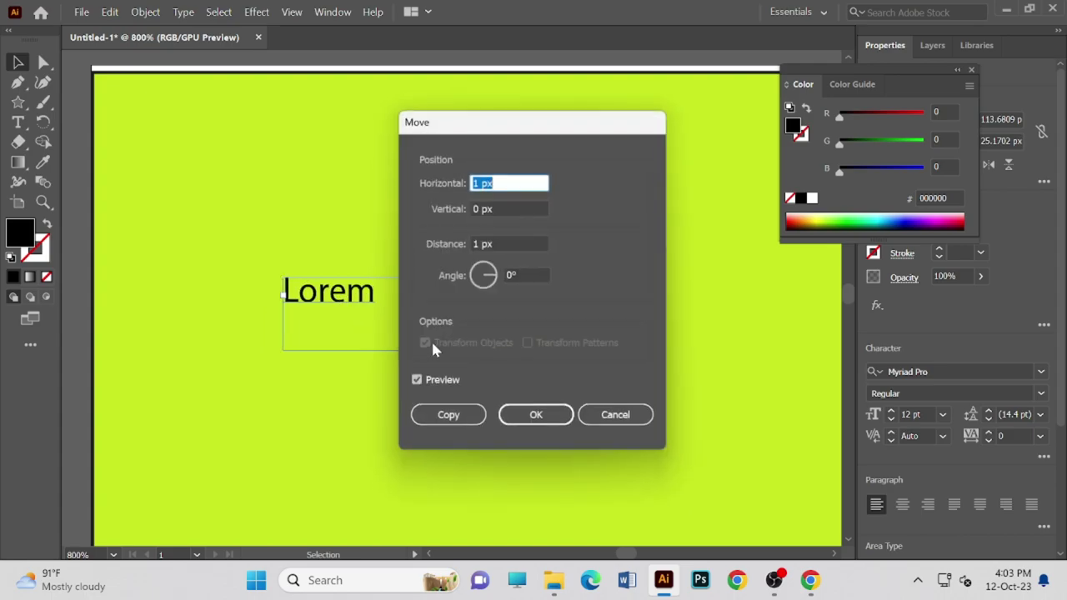
key(Return)
click(259, 179)
drag(336, 291, 277, 219)
- Select the word Lorem inside the text box for editing
click(317, 238)
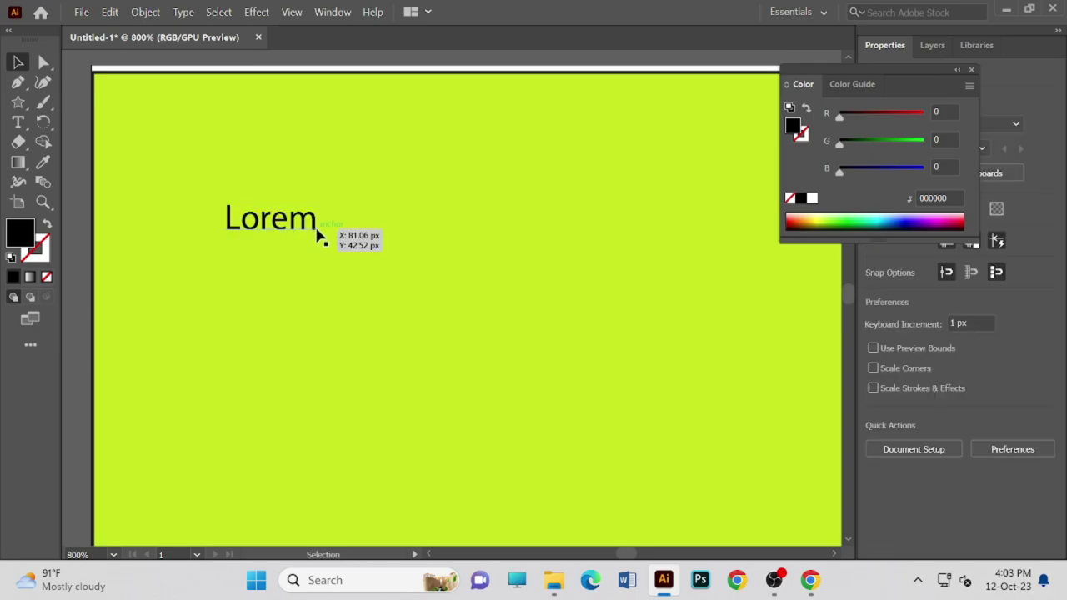
scroll(340, 263, up, 1)
click(325, 248)
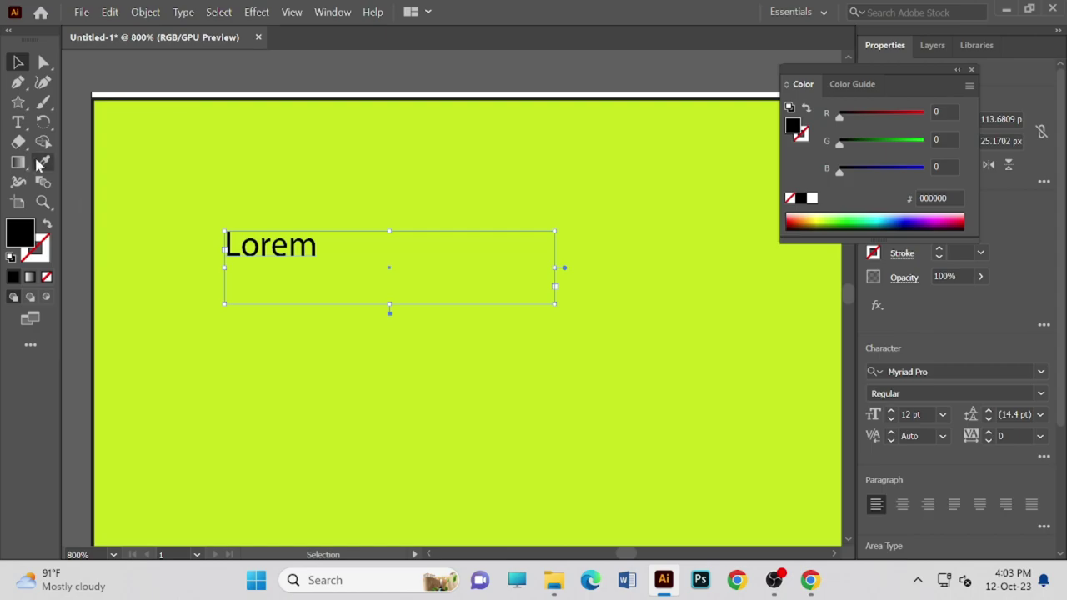
click(18, 121)
double_click(315, 243)
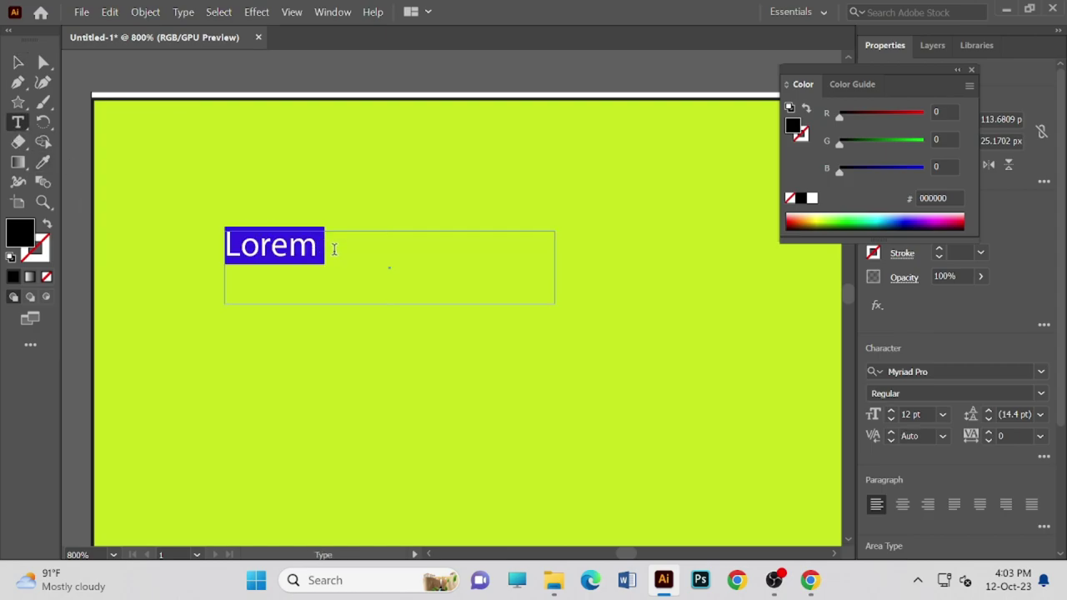
- Replace Lorem with the heading text 'B2B LEAD GENARATION'
click(338, 268)
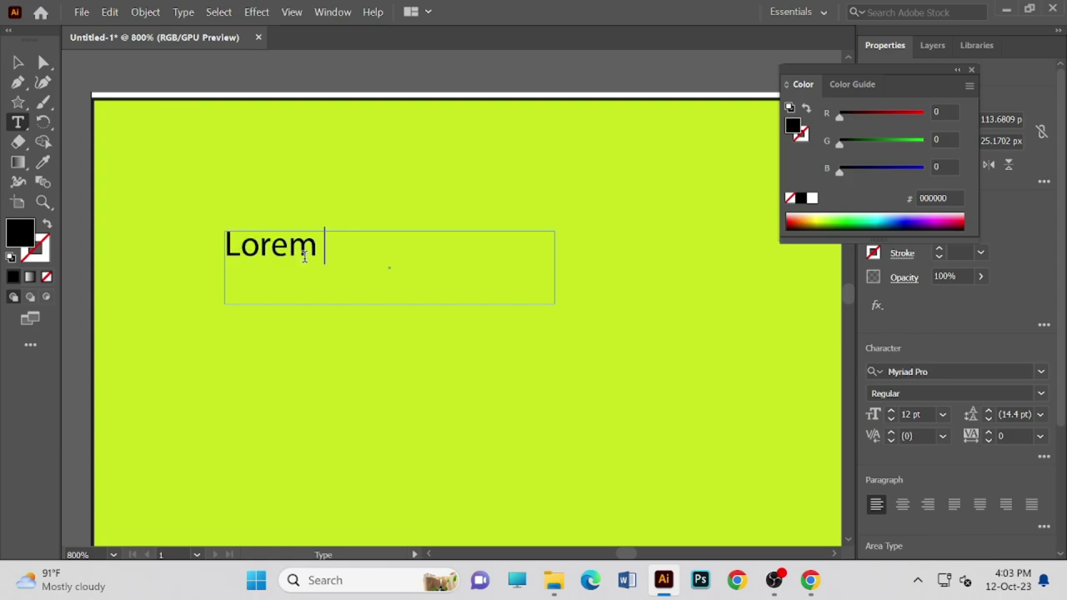
key(Left)
key(BackSpace)
key(BackSpace)
key(BackSpace)
key(BackSpace)
key(BackSpace)
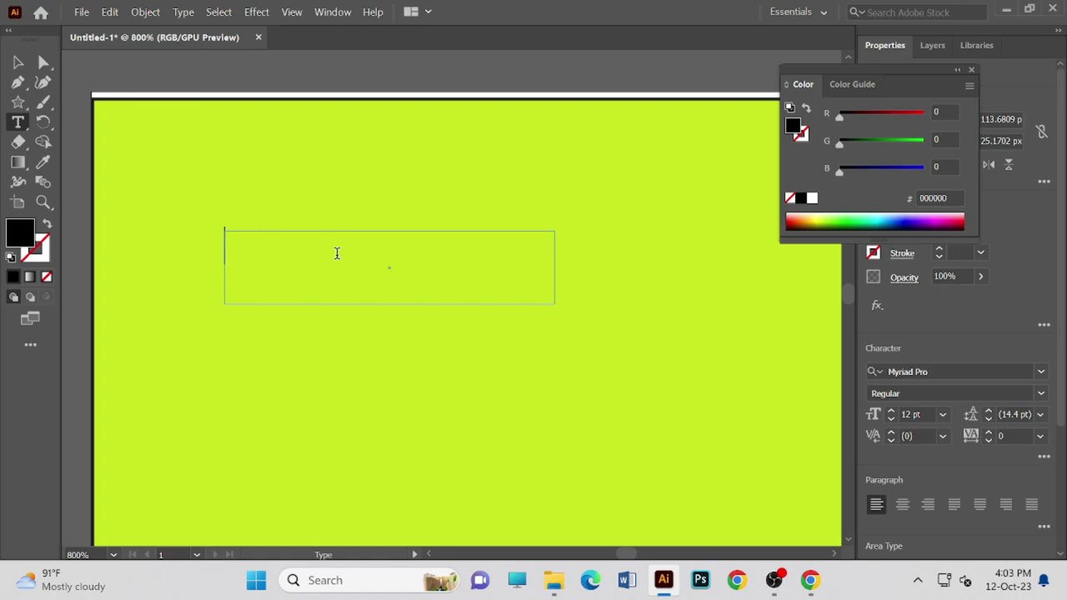
text(B2)
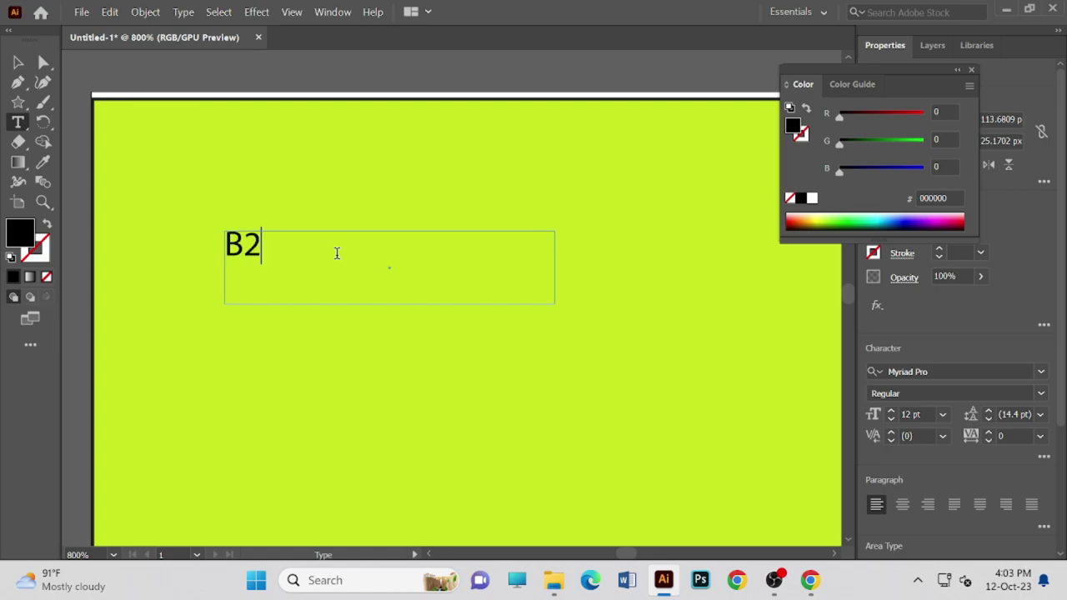
text(B LEAD )
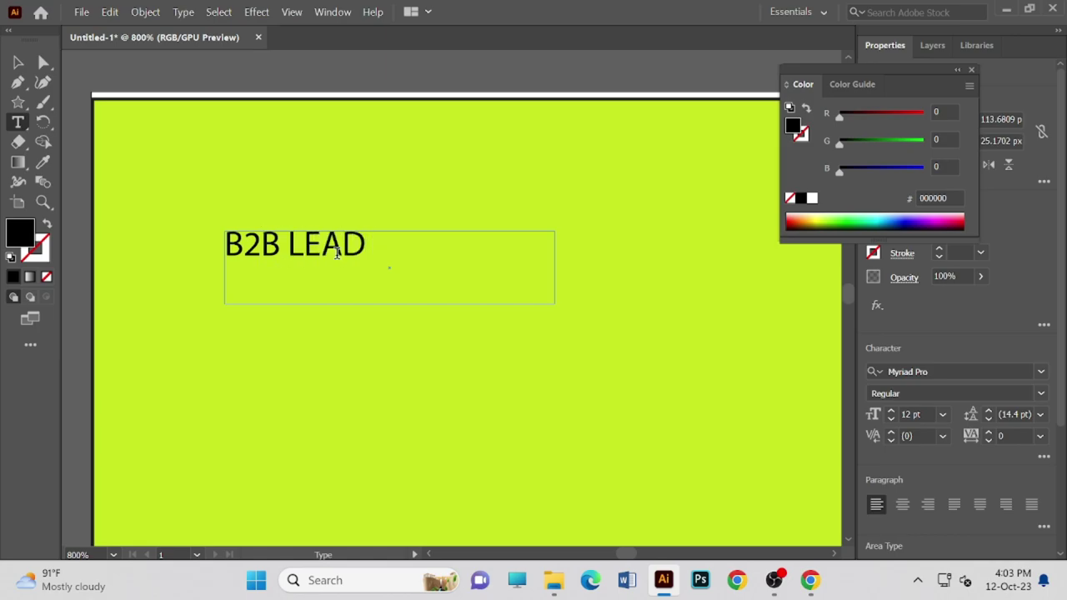
text(GENA)
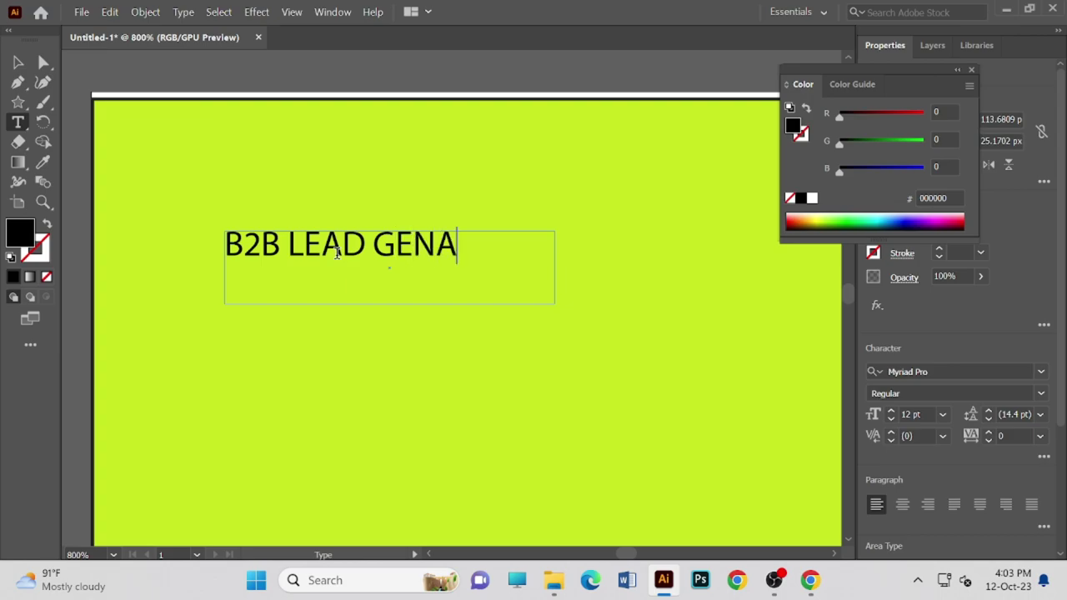
text(RATION)
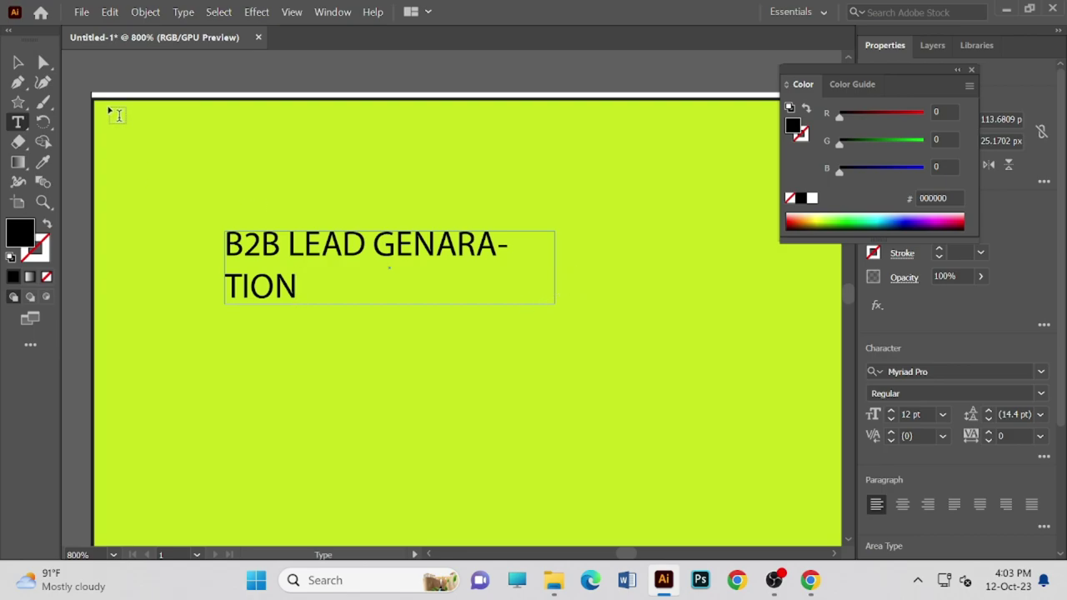
click(18, 65)
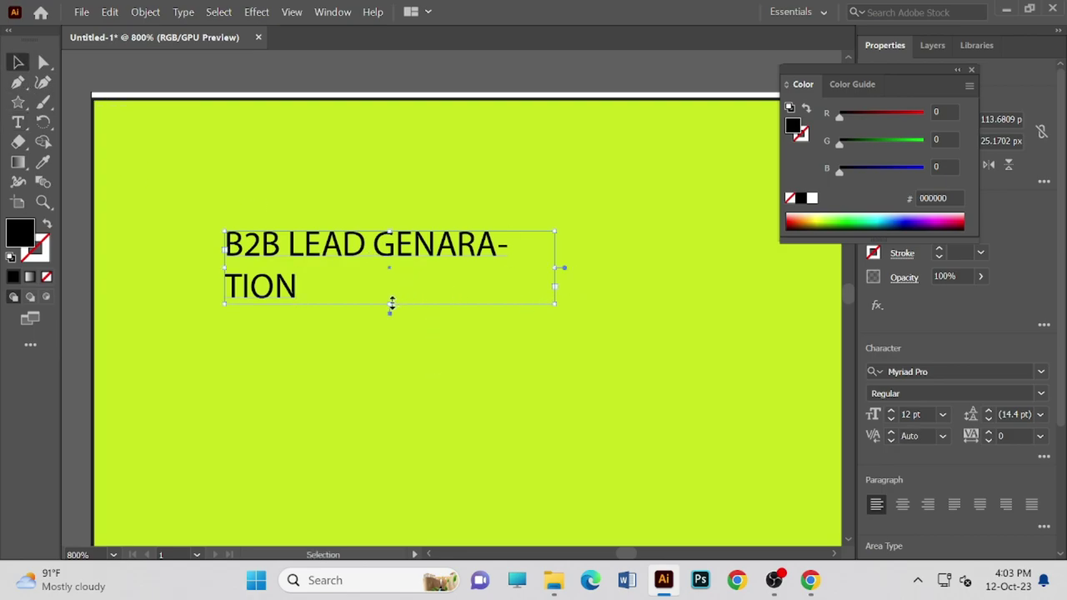
- Resize the heading box so the text fits one line, and drag it toward the top-left
drag(392, 304, 398, 266)
drag(562, 245, 577, 245)
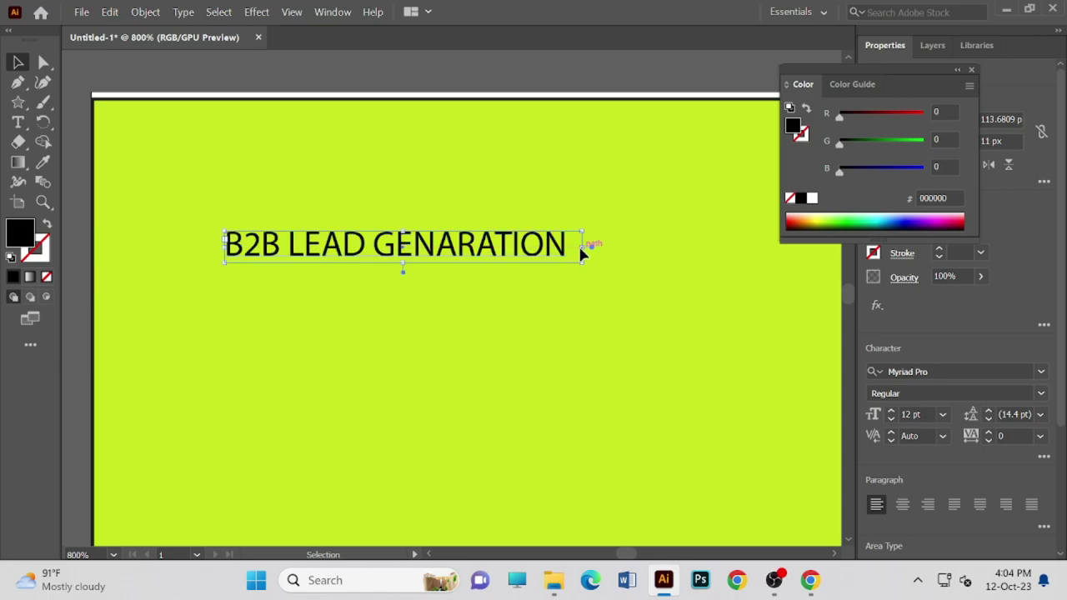
drag(414, 238, 303, 165)
- Zoom out and place the heading slightly lower and right near the artboard's top-left
scroll(345, 183, up, 2)
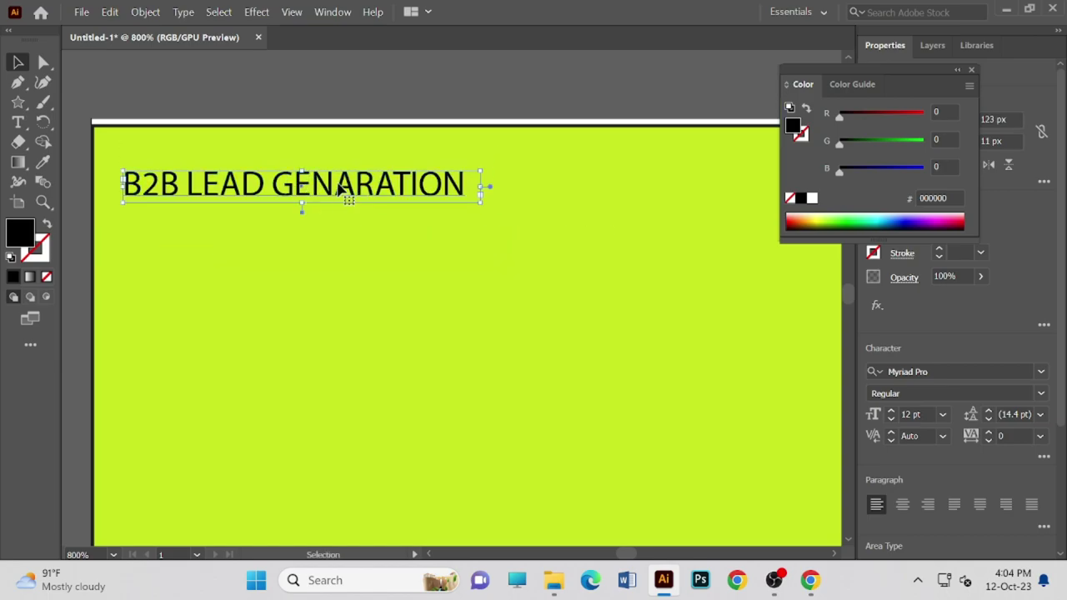
scroll(360, 203, down, 1)
key(ctrl)
key(ctrl+minus)
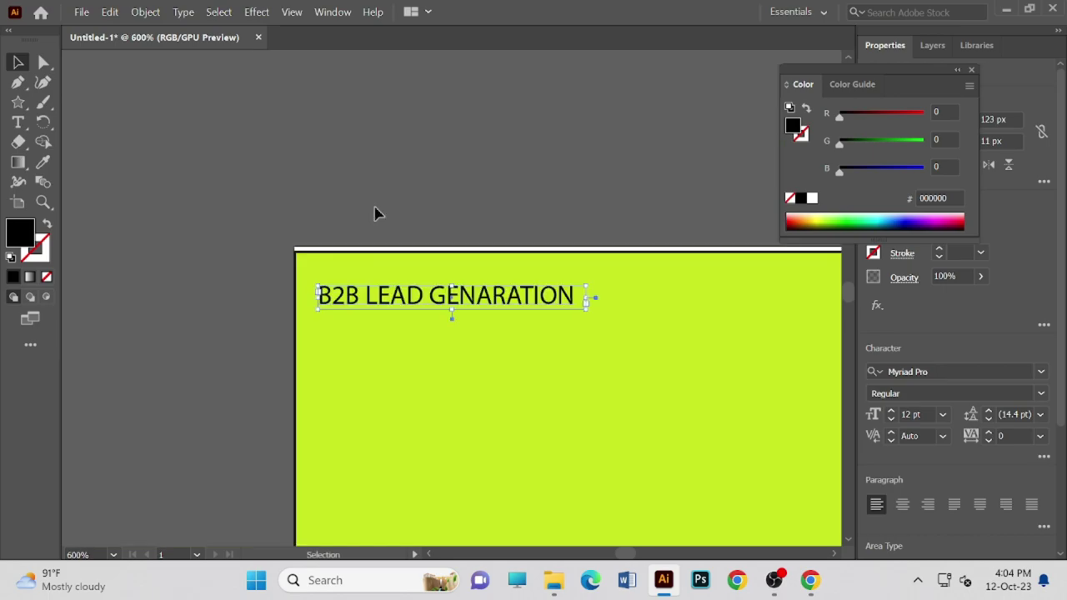
scroll(371, 367, down, 2)
scroll(372, 372, down, 1)
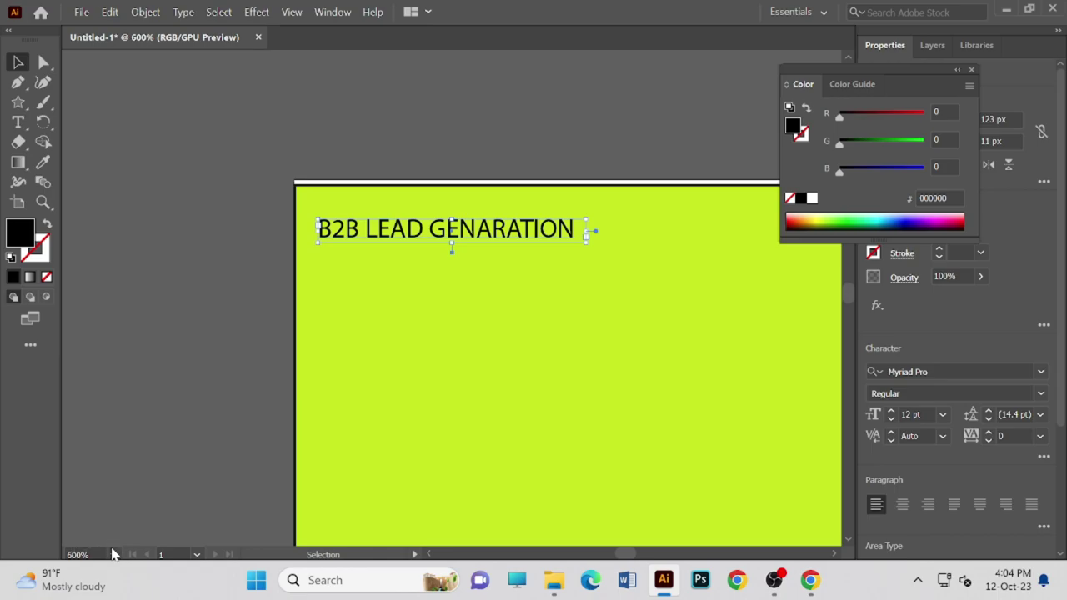
drag(386, 369, 176, 257)
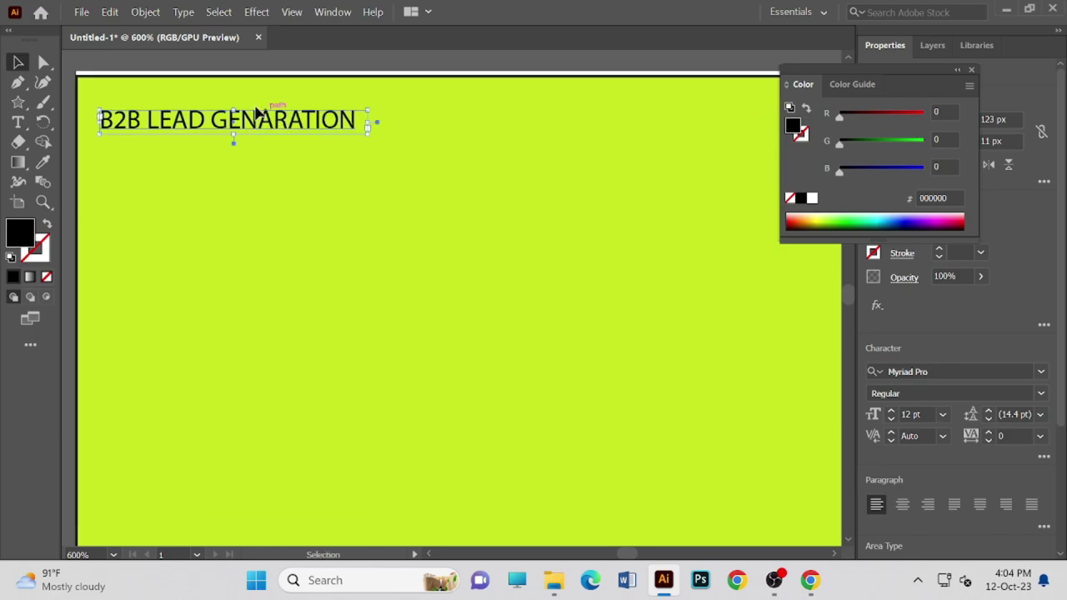
drag(256, 114, 316, 177)
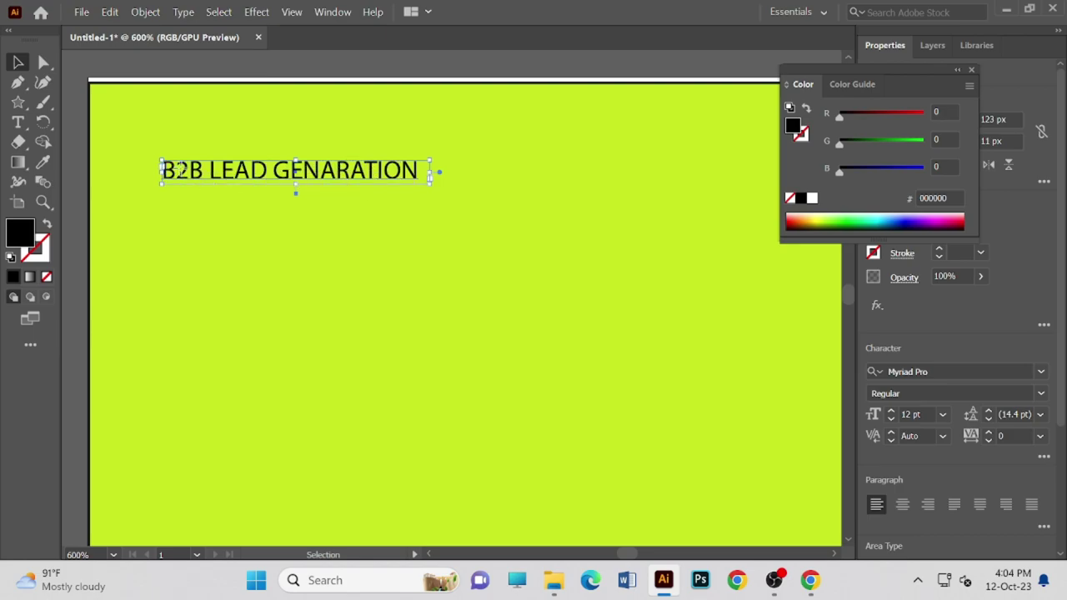
- Colour the word GENARATION blue (R0 G0 B208), keeping B2B LEAD black
double_click(182, 174)
drag(163, 170, 416, 171)
triple_click(417, 171)
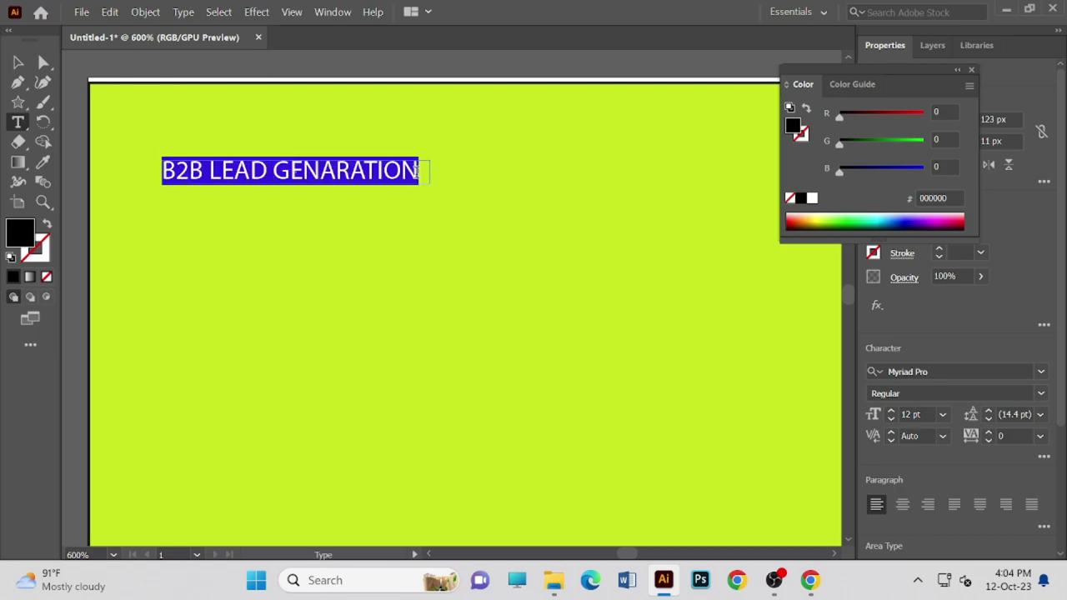
click(291, 169)
double_click(291, 166)
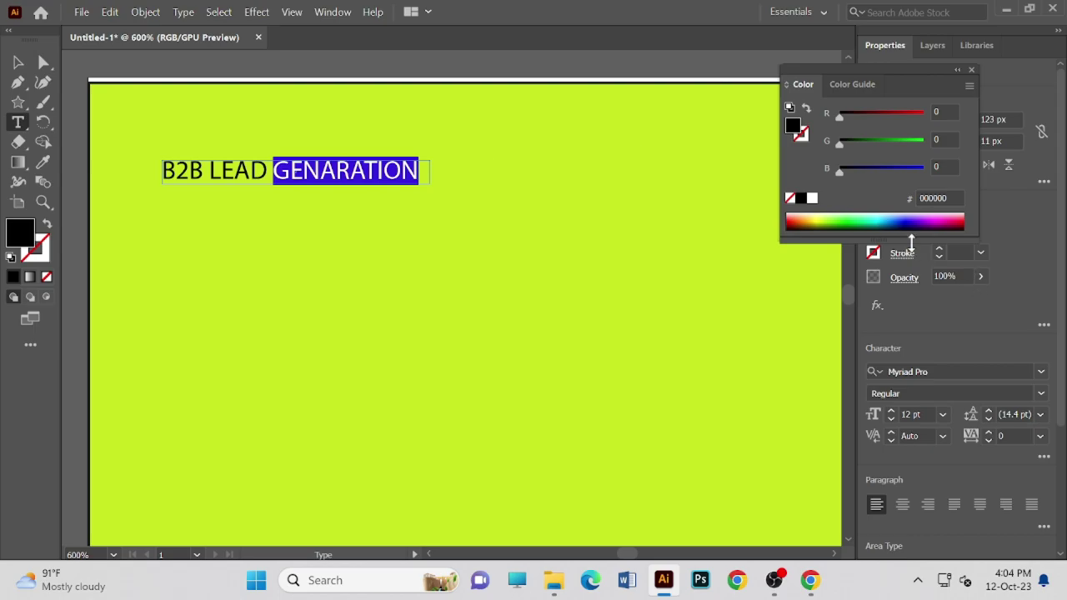
click(908, 217)
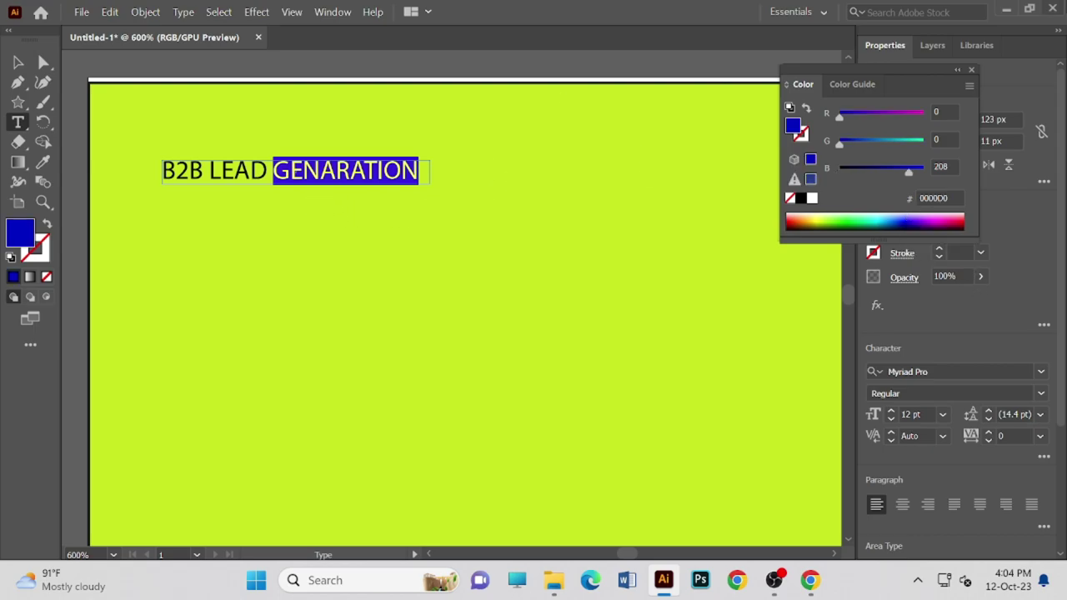
click(205, 172)
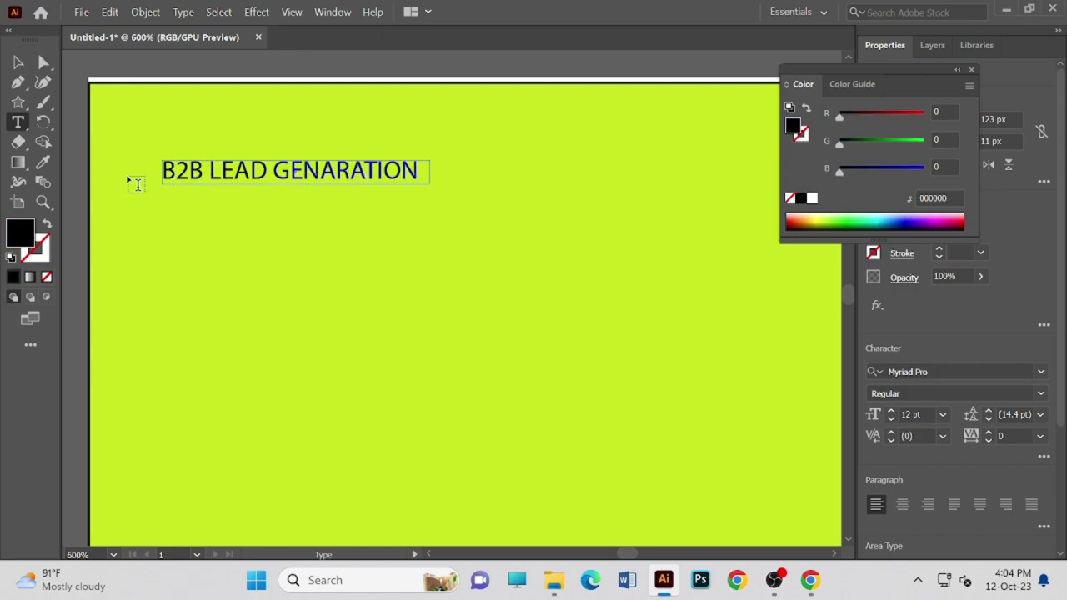
drag(171, 167, 442, 166)
drag(175, 171, 450, 174)
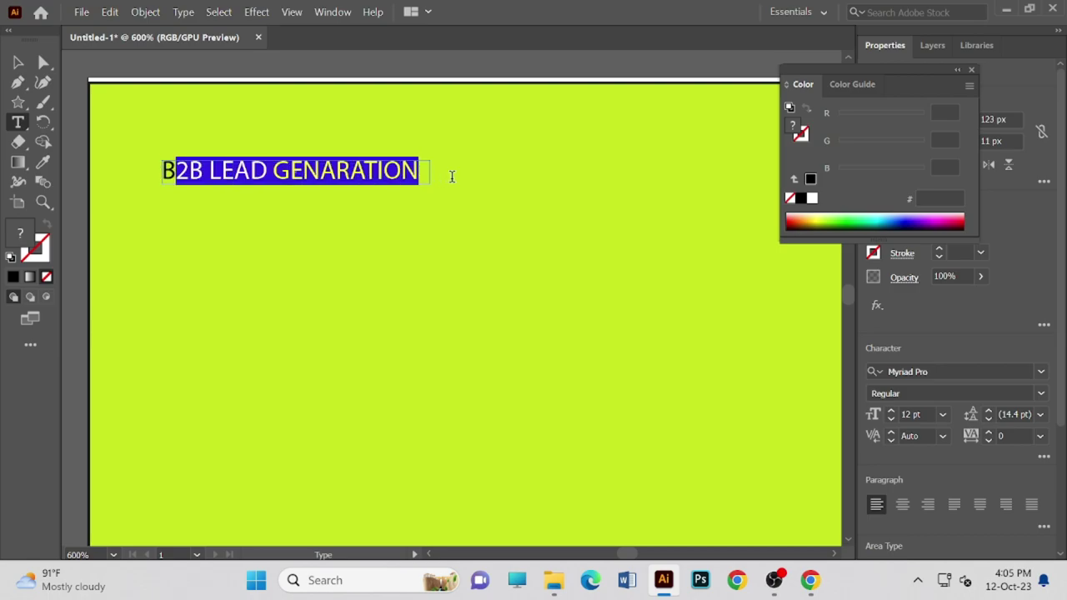
- Try a golden yellow fill on the selected heading text via the Color Picker
click(822, 219)
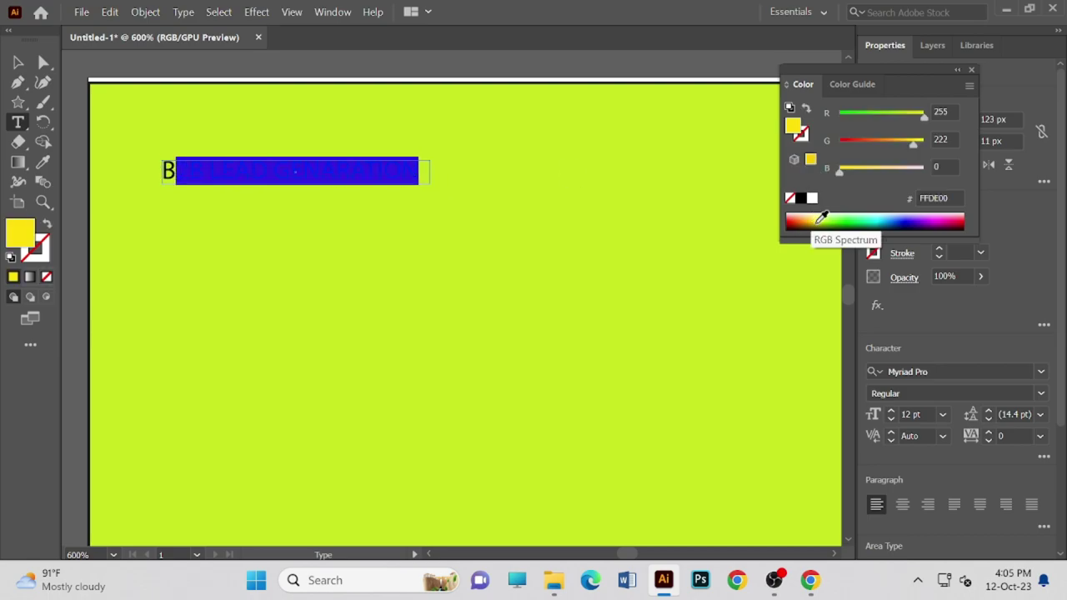
double_click(28, 240)
drag(343, 207, 526, 179)
mouse_move(600, 248)
mouse_down()
mouse_move(567, 246)
mouse_move(509, 198)
mouse_up()
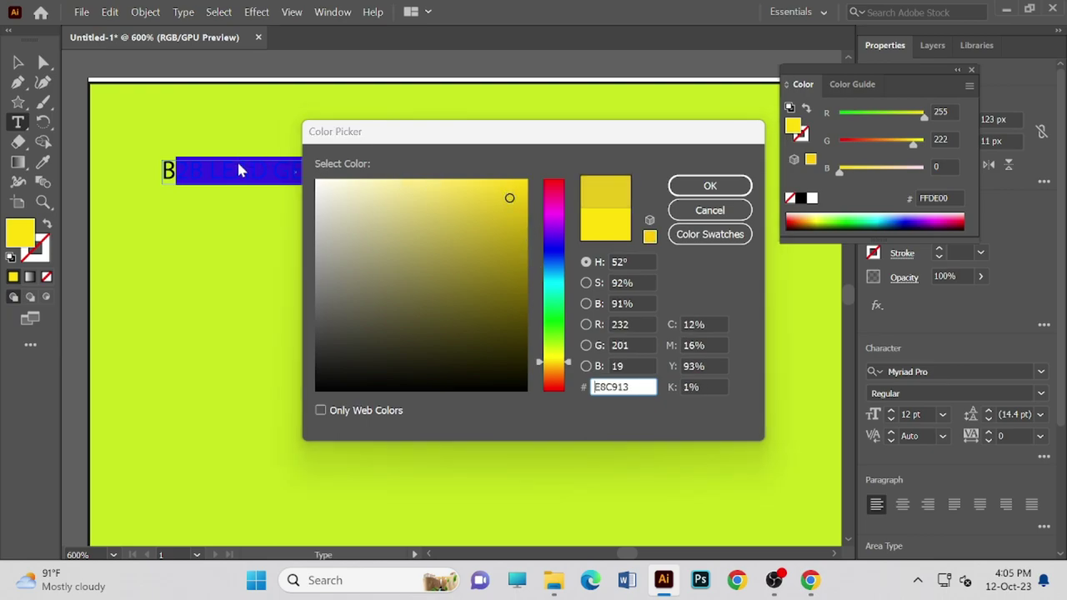
key(Return)
click(164, 170)
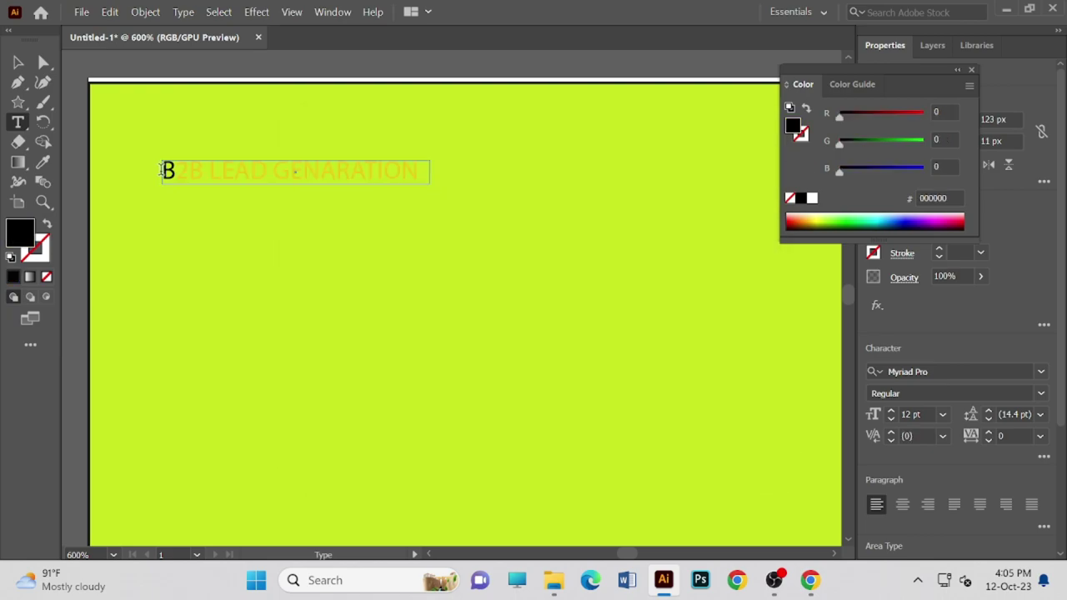
- Select the entire heading and set it back to black (000000)
drag(175, 171, 249, 171)
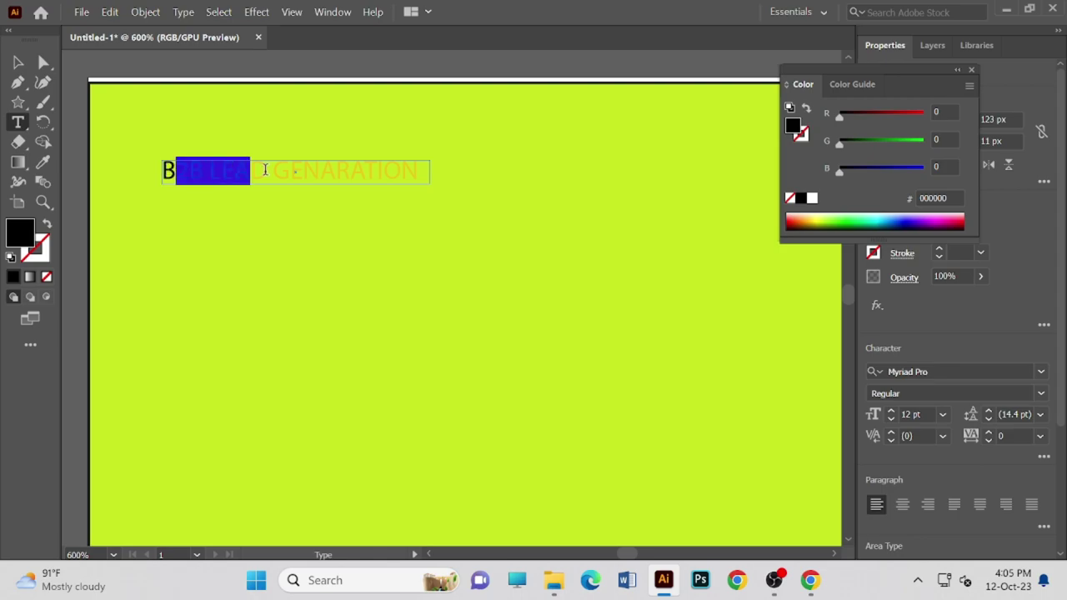
click(391, 171)
drag(418, 173, 162, 171)
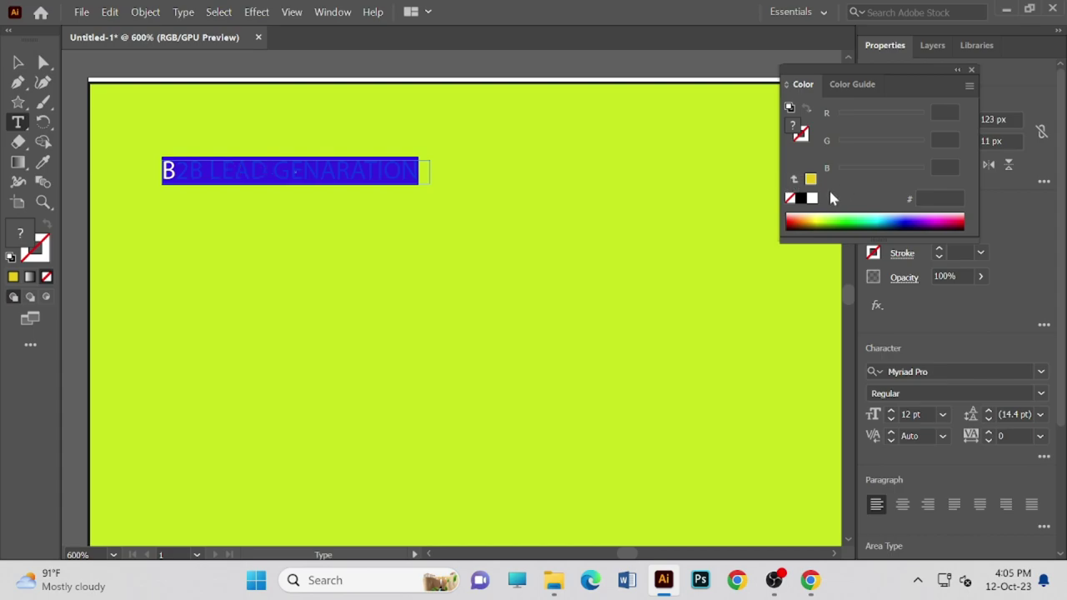
click(800, 197)
click(527, 204)
click(234, 171)
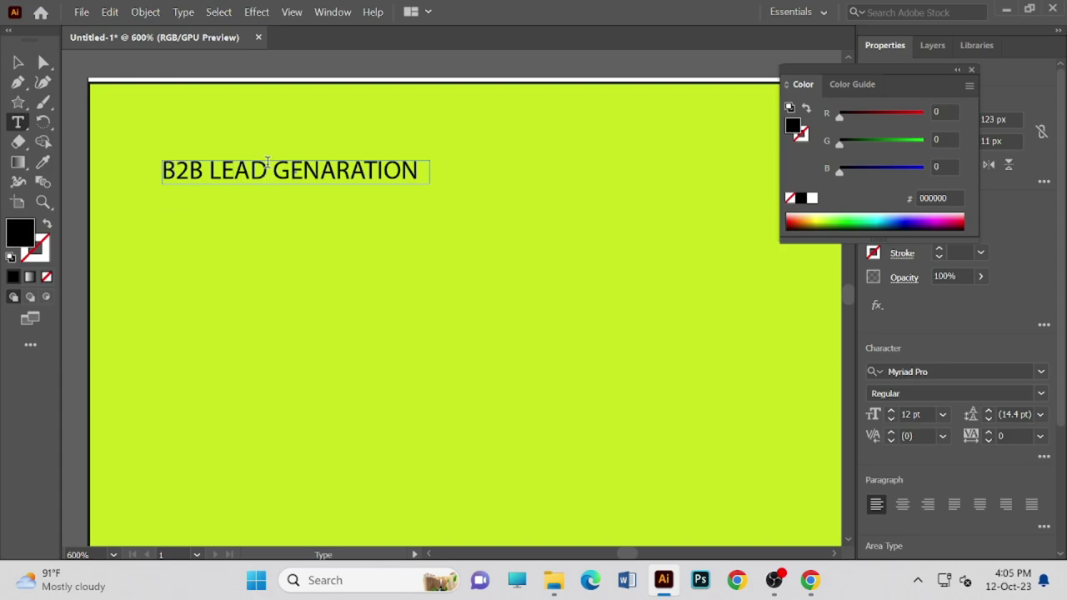
- Exit text editing and drag the heading slightly lower and to the right
double_click(269, 163)
click(362, 173)
drag(302, 171, 287, 170)
click(199, 168)
text(V)
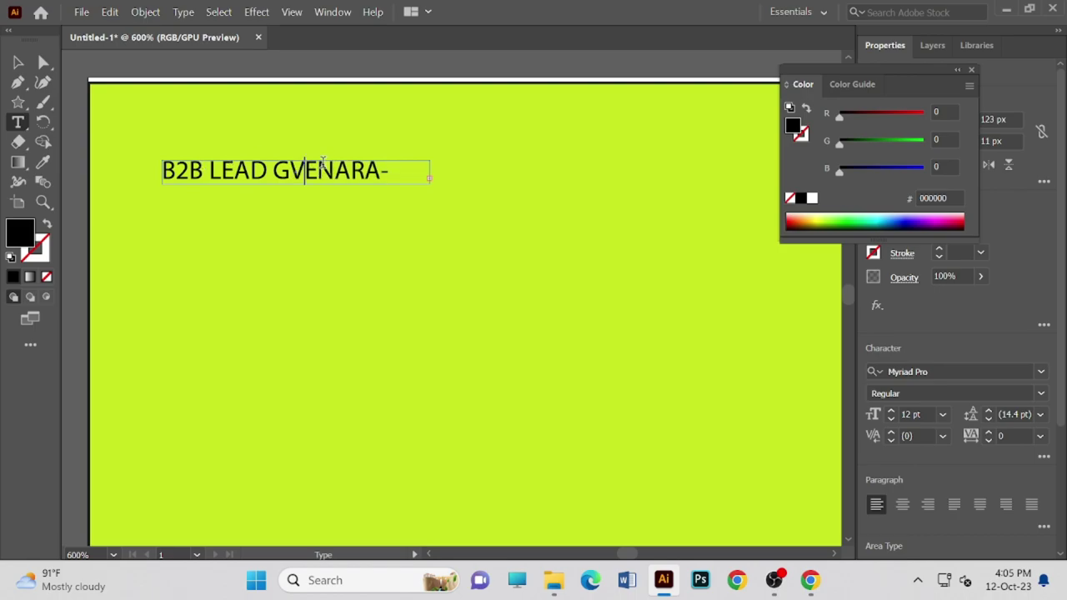
key(BackSpace)
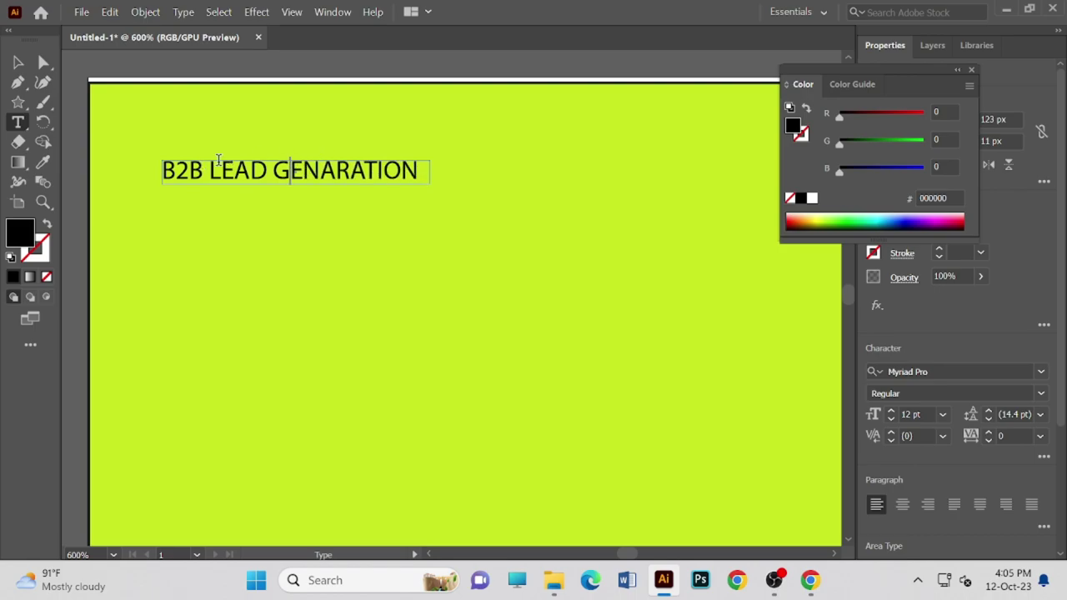
click(17, 62)
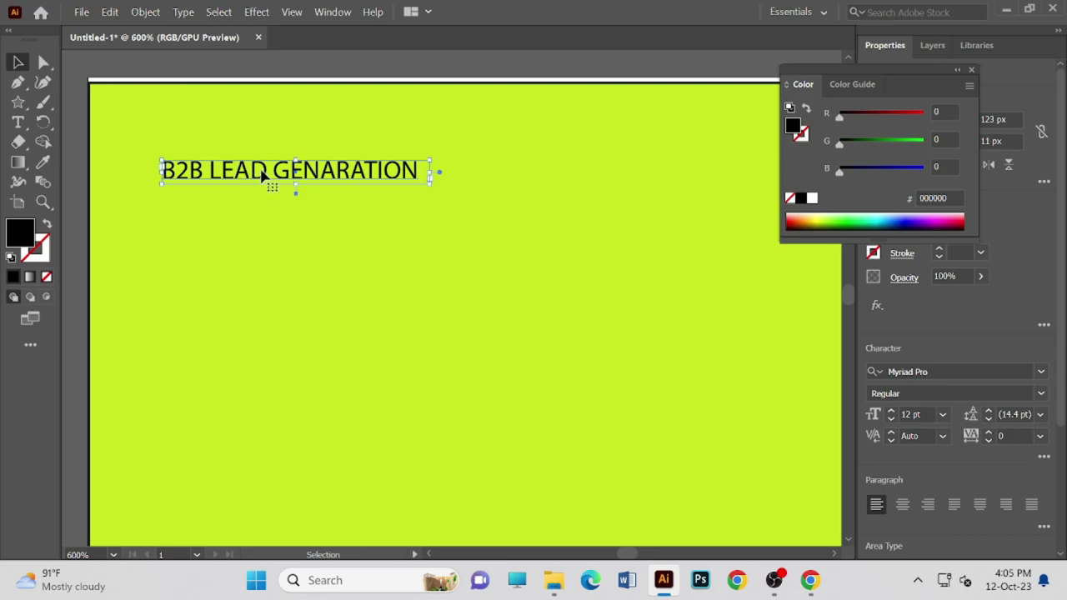
drag(295, 188, 287, 231)
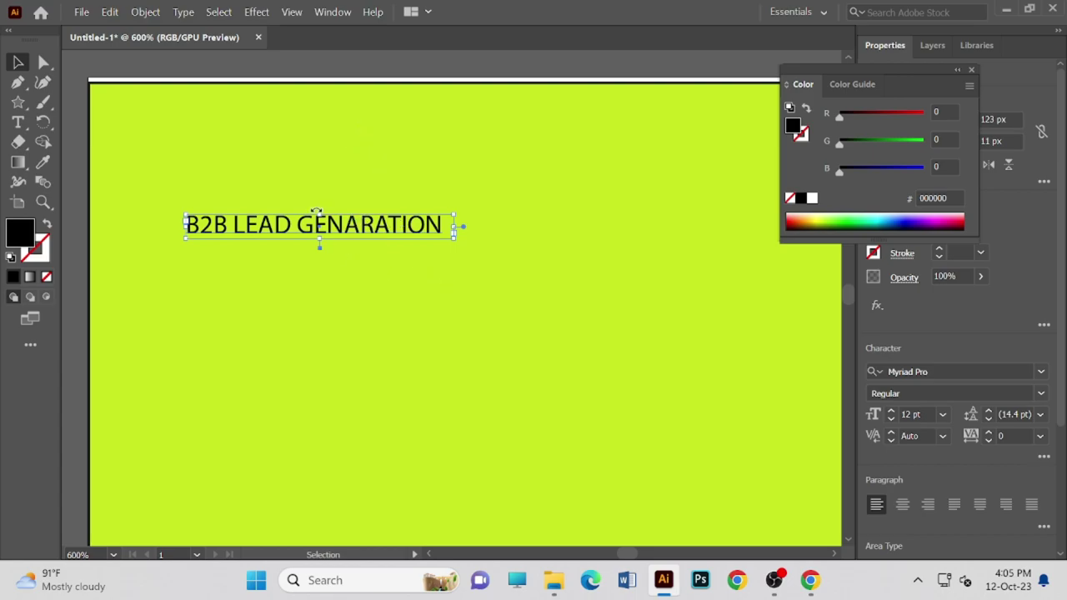
- Move the heading upward and adjust its text box's height and width
click(253, 12)
click(183, 159)
click(250, 226)
drag(320, 213, 325, 181)
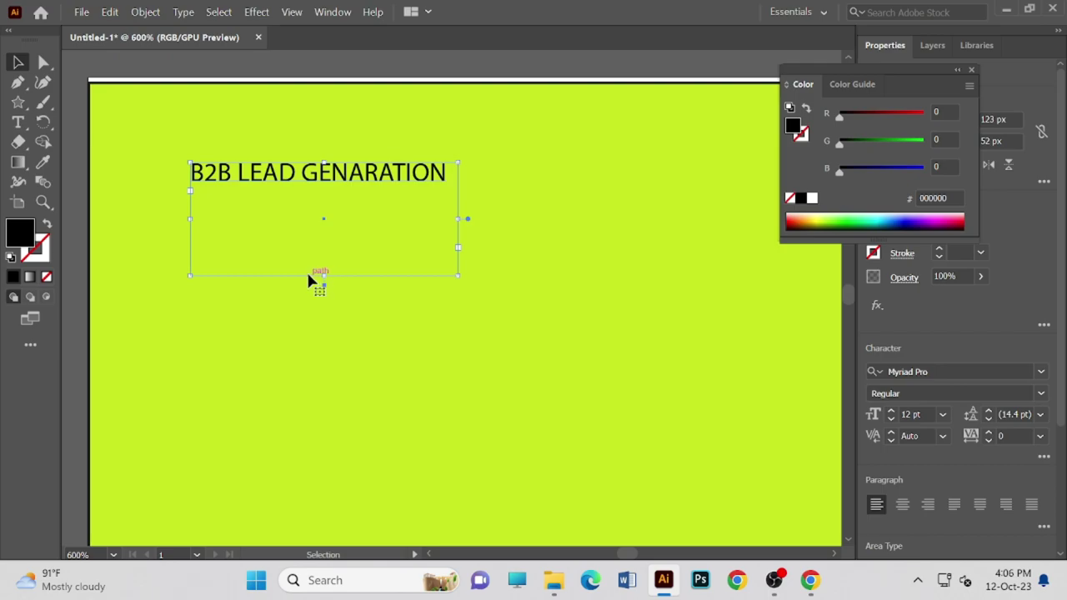
drag(308, 276, 308, 260)
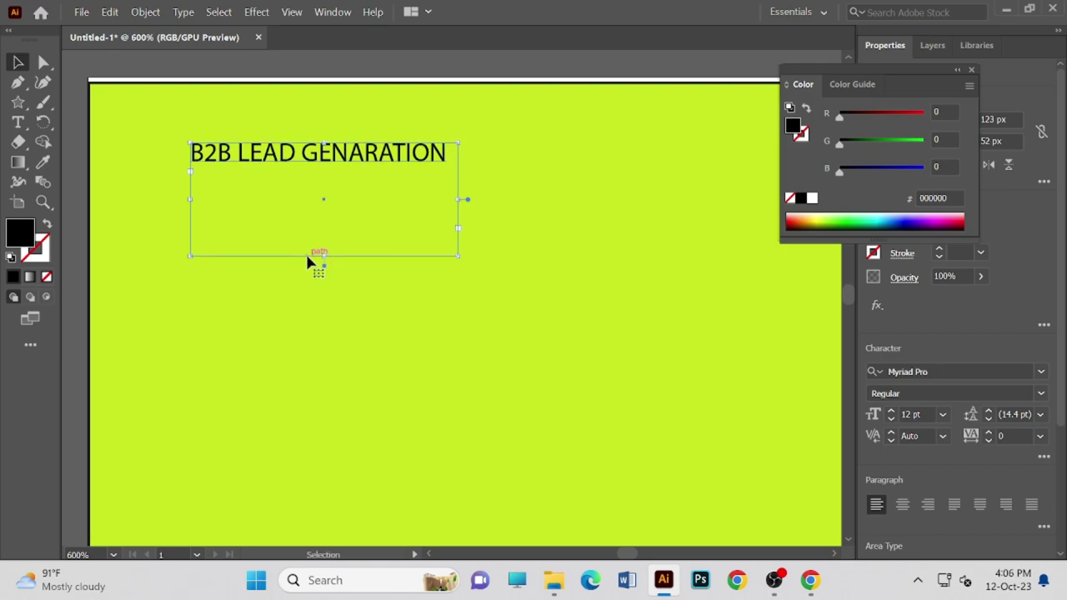
drag(188, 255, 191, 179)
drag(334, 171, 343, 181)
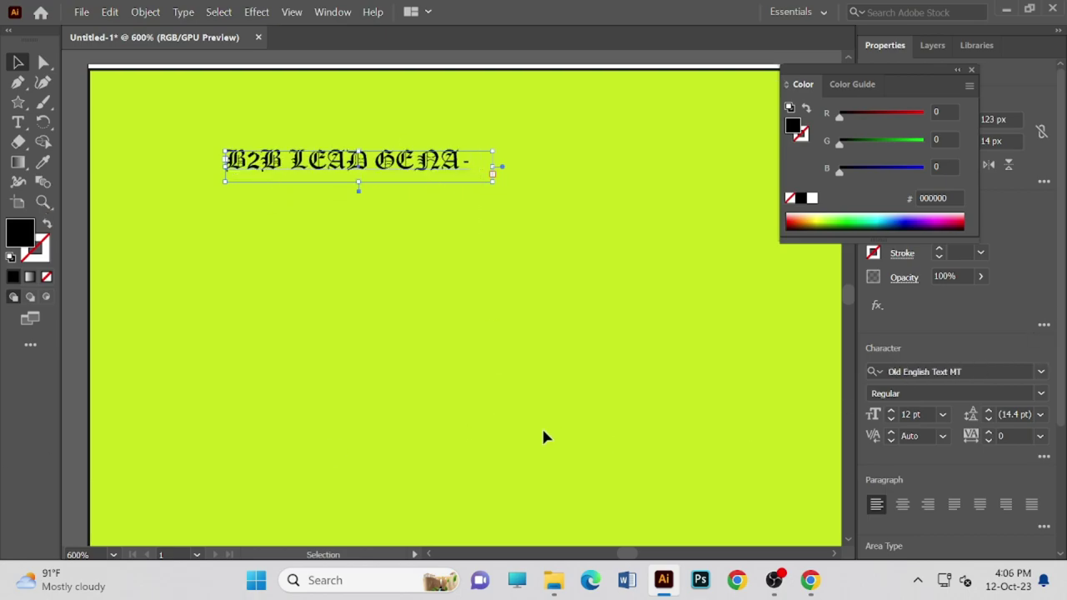
- Switch to the Type tool and zoom out to see the whole artboard
scroll(556, 426, down, 2)
scroll(525, 412, up, 3)
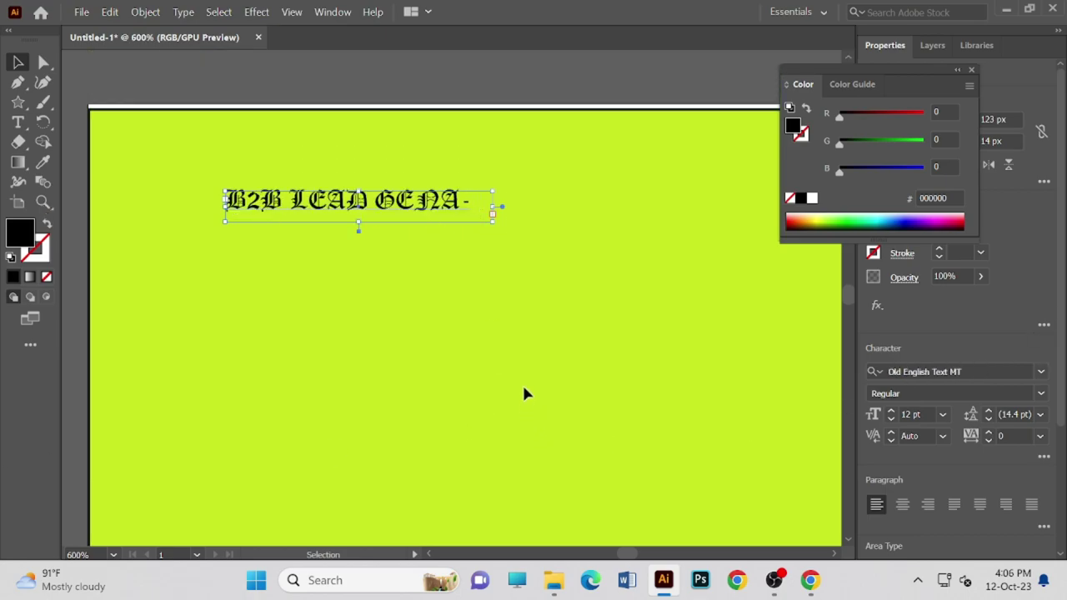
scroll(463, 269, up, 1)
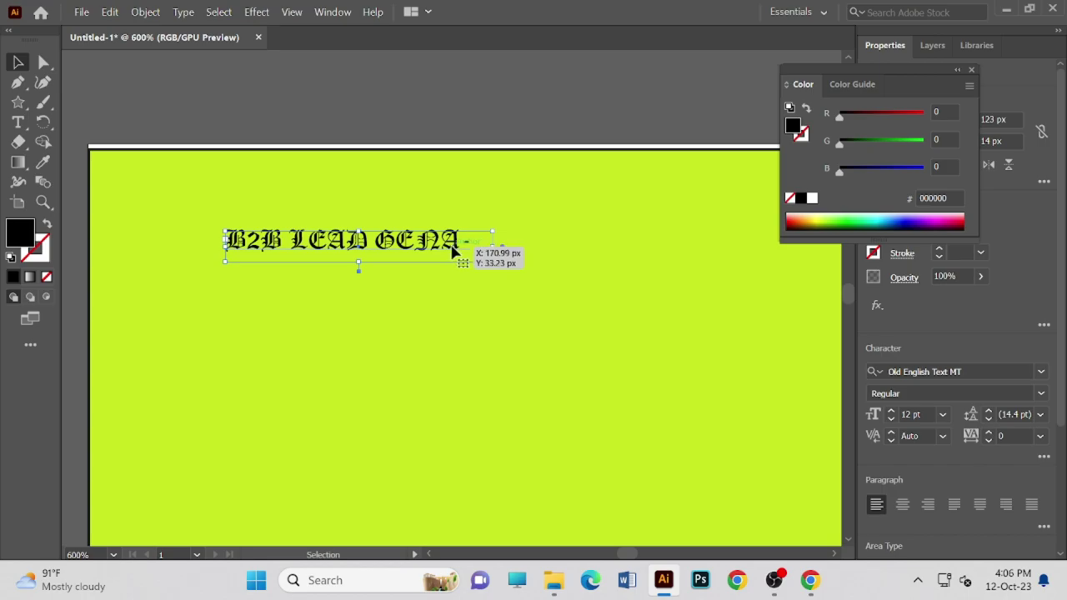
scroll(450, 260, down, 2)
scroll(447, 268, up, 2)
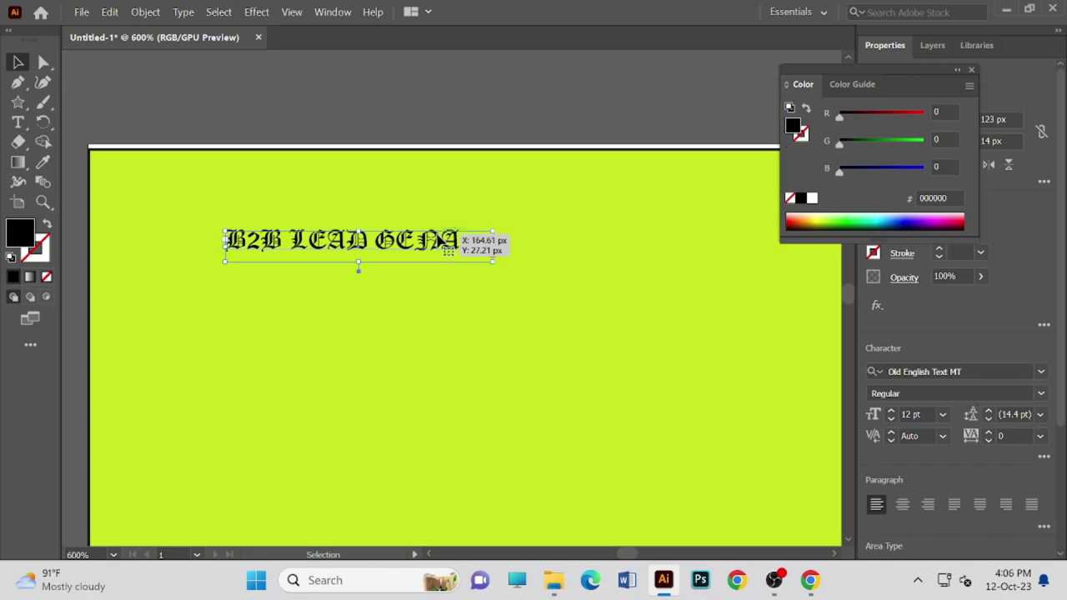
scroll(437, 242, down, 1)
scroll(436, 241, up, 1)
key(t)
click(415, 241)
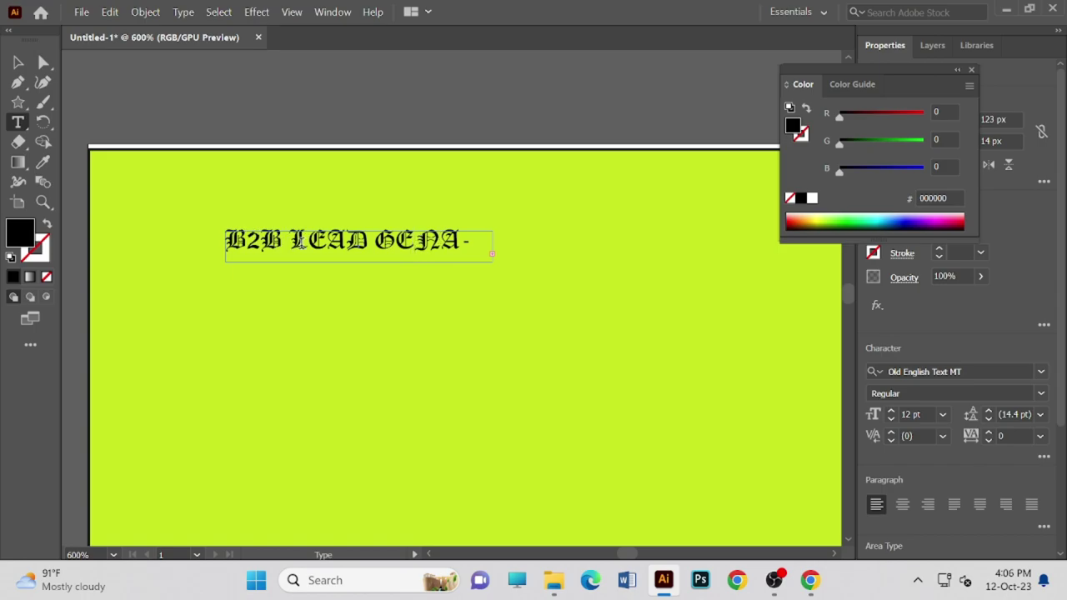
scroll(566, 311, down, 3)
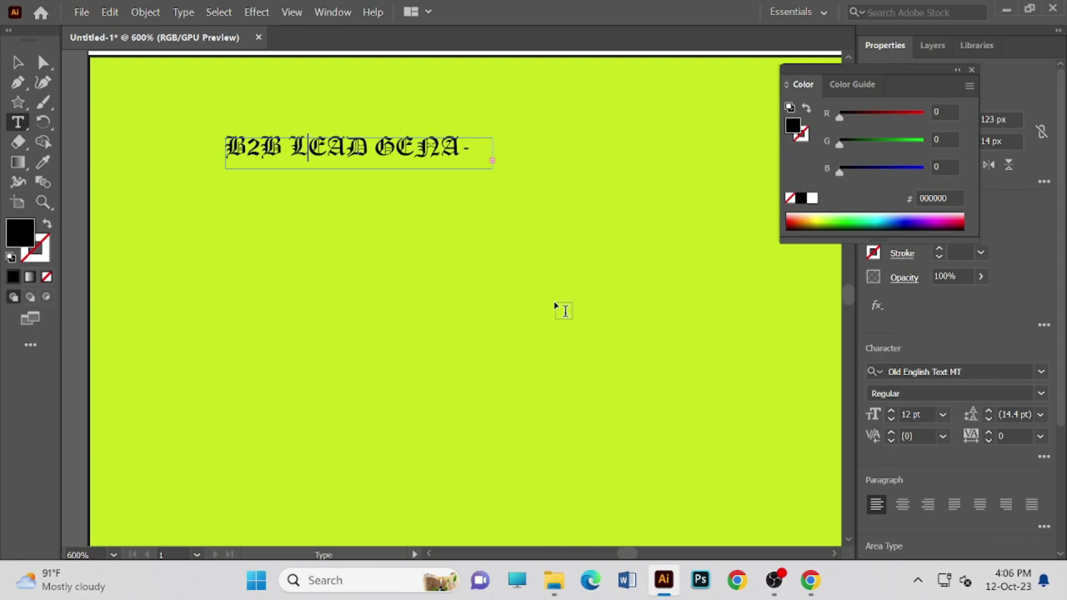
key(ctrl+minus)
key(ctrl+minus)
key(ctrl+minus)
key(ctrl+minus)
key(ctrl+minus)
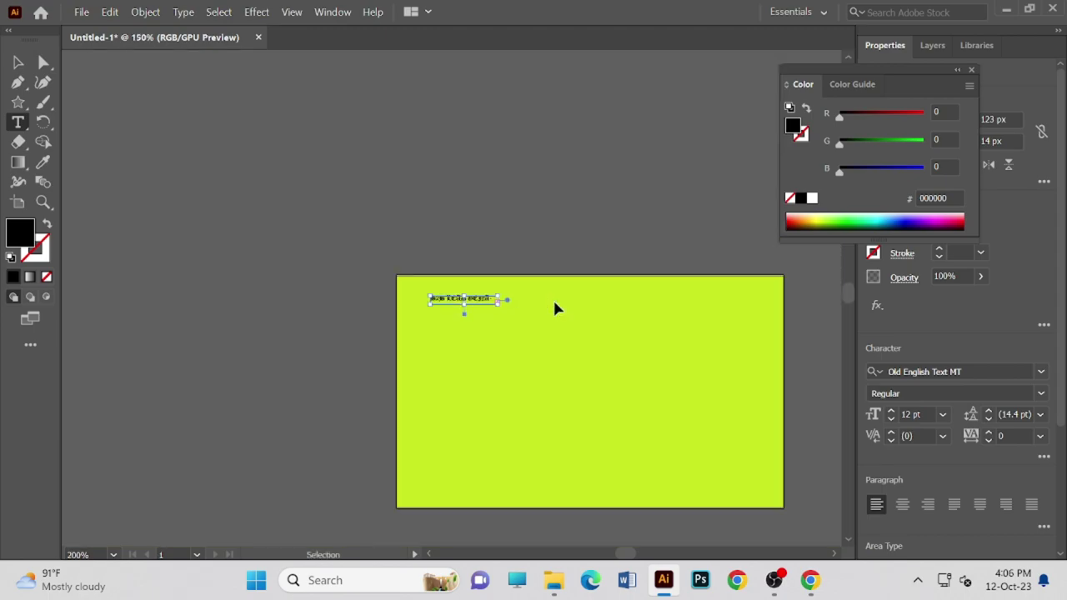
- Draw a new area-type box below the heading and clear its placeholder text
drag(512, 341, 463, 322)
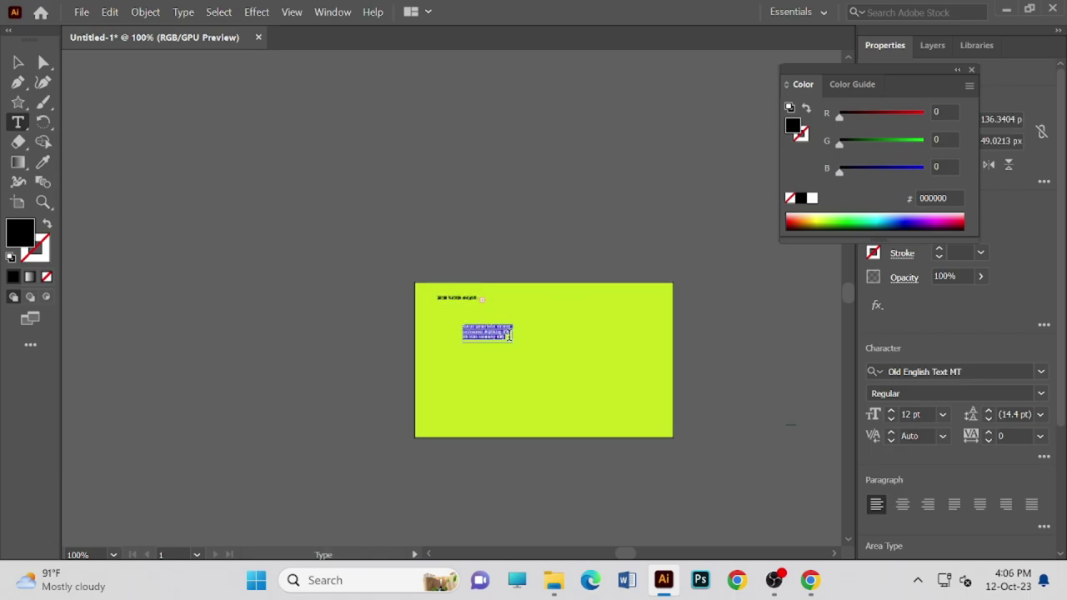
key(BackSpace)
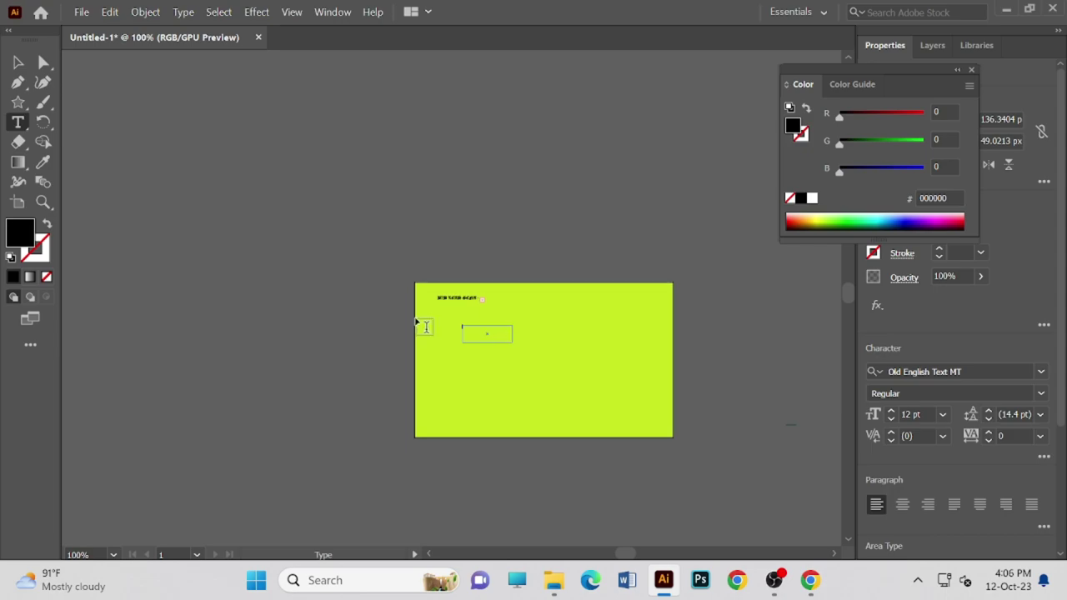
click(18, 62)
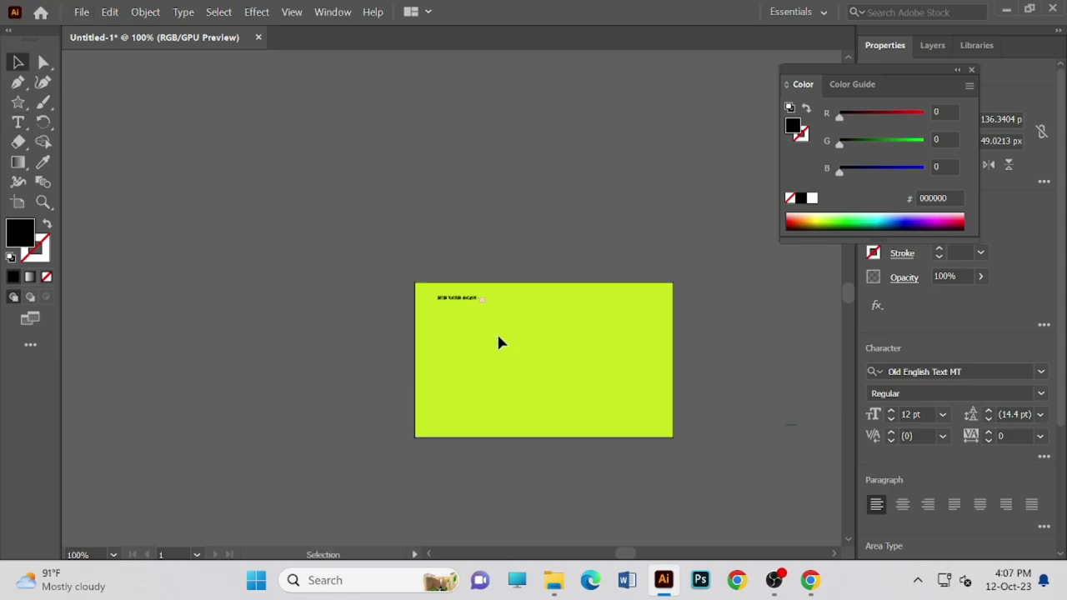
click(498, 340)
scroll(467, 334, up, 2)
scroll(453, 355, down, 1)
scroll(491, 360, down, 1)
scroll(492, 360, up, 5)
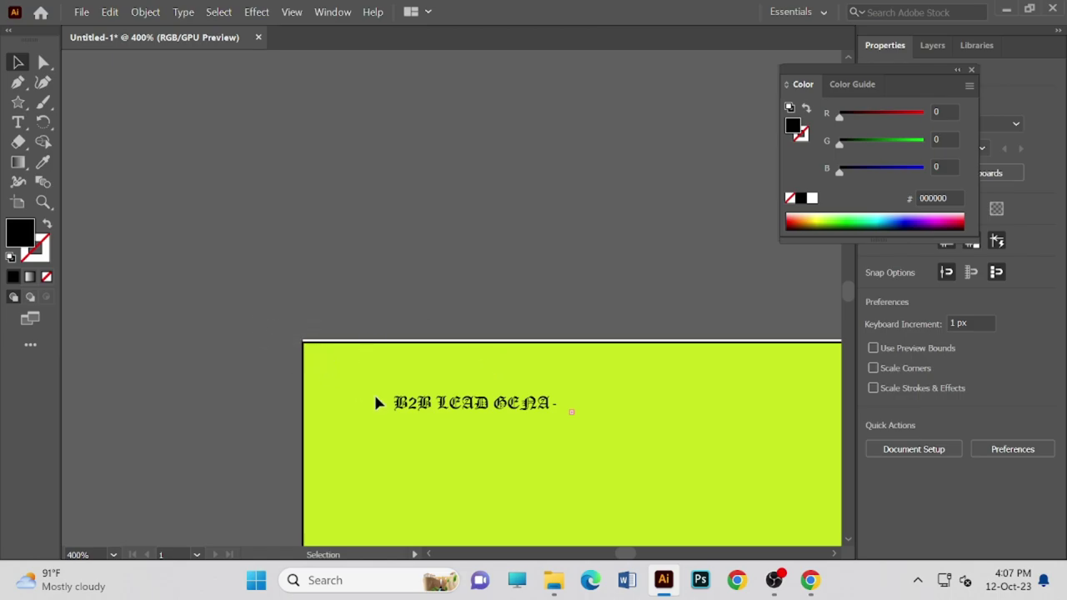
- Drag the B2B LEAD GENA heading about 53 px lower and slightly right
click(325, 367)
key(space)
drag(400, 416, 217, 160)
click(331, 146)
drag(331, 145, 375, 219)
- Enter text editing on the heading and select the word GENA
double_click(375, 219)
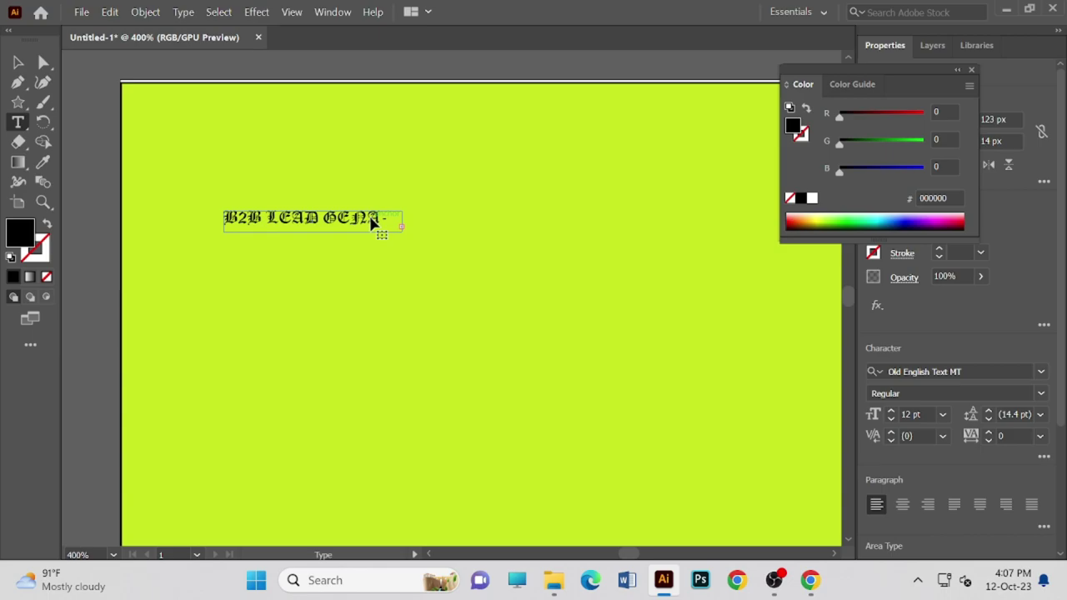
double_click(389, 218)
scroll(619, 378, down, 3)
scroll(600, 375, up, 2)
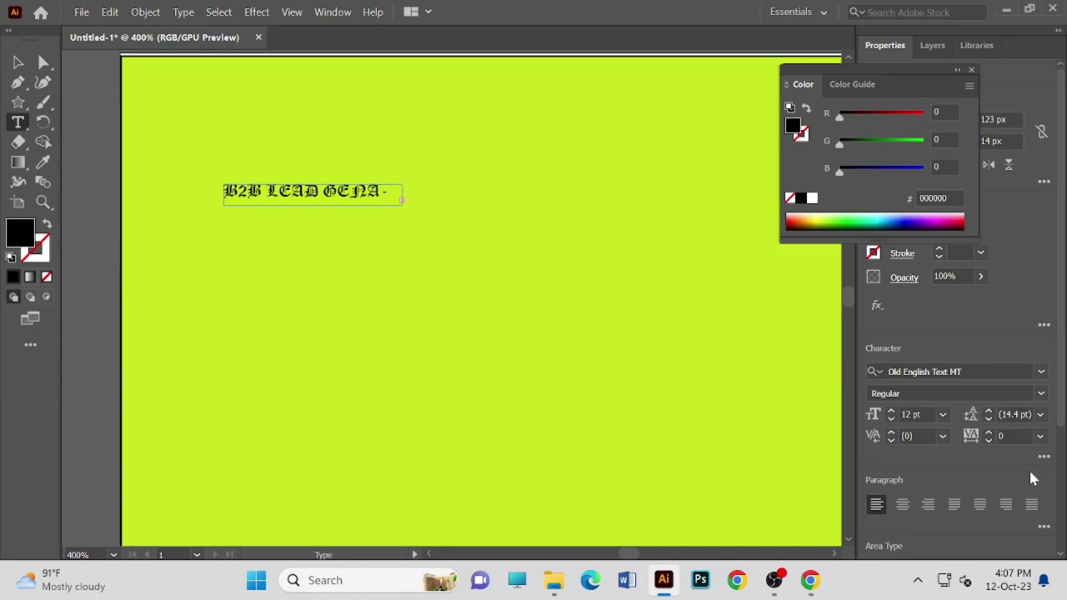
- Try Minion Variable Concept as the heading font and inspect the size list
click(968, 372)
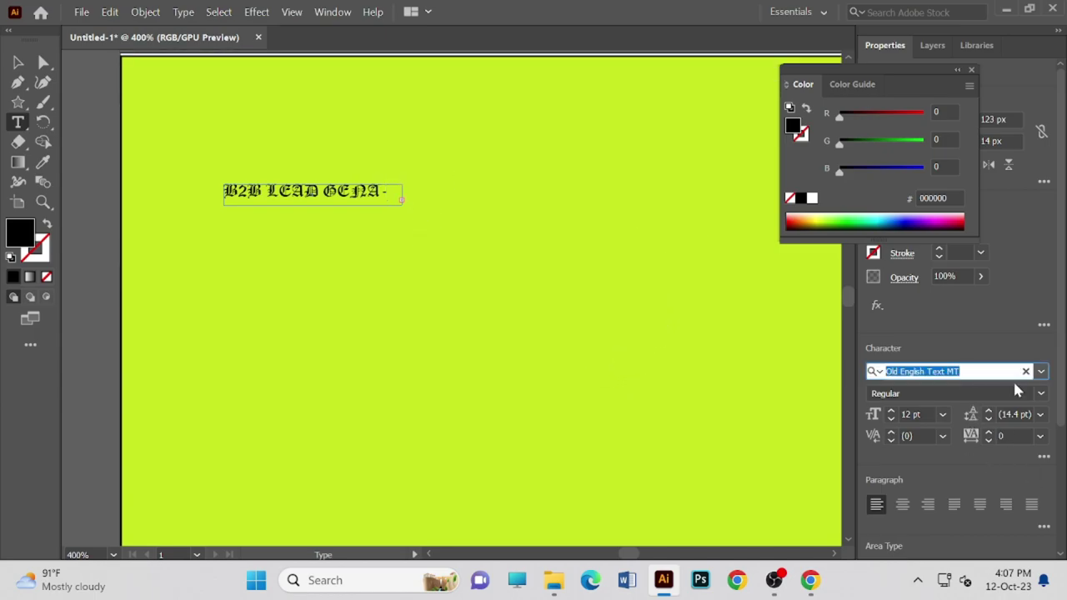
click(1041, 372)
scroll(792, 525, up, 3)
click(750, 519)
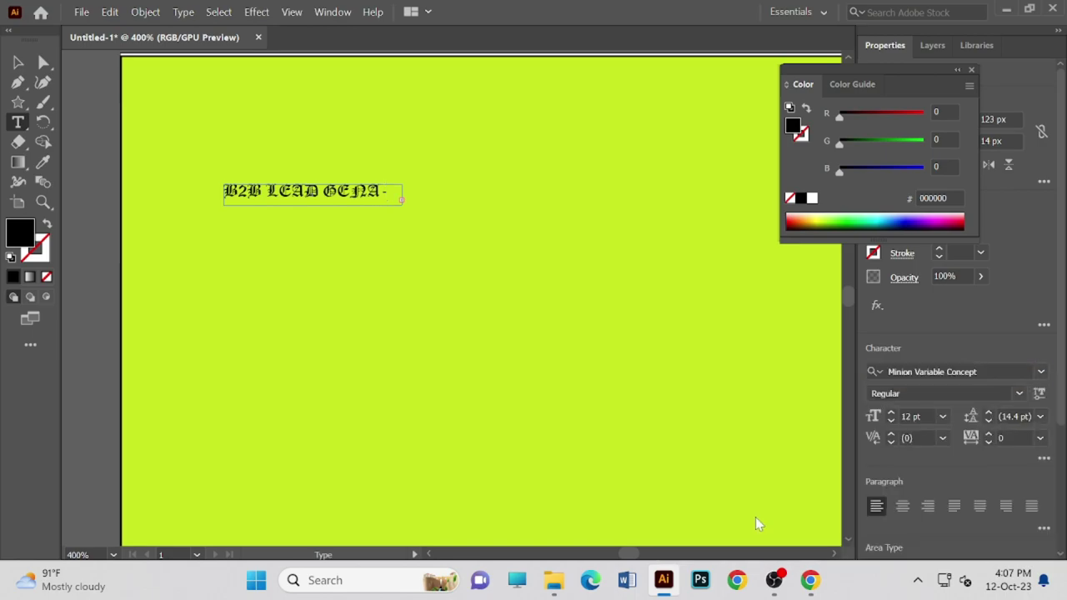
click(916, 395)
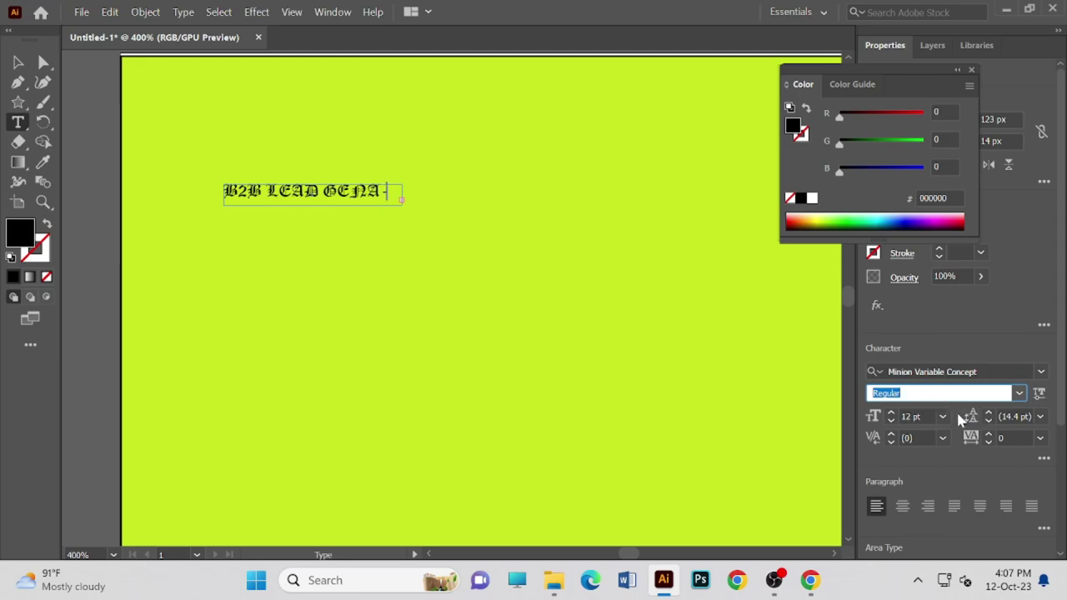
click(941, 417)
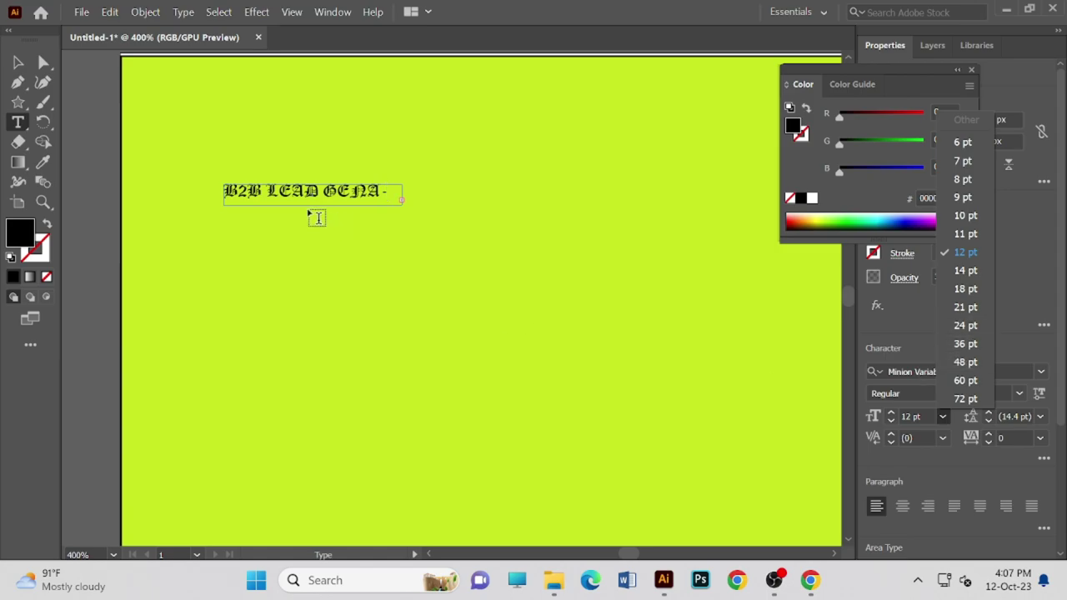
click(387, 191)
- Set the highlighted B2B LEAD GENA text to Arial Rounded MT Bold at 18 pt
drag(387, 192, 186, 195)
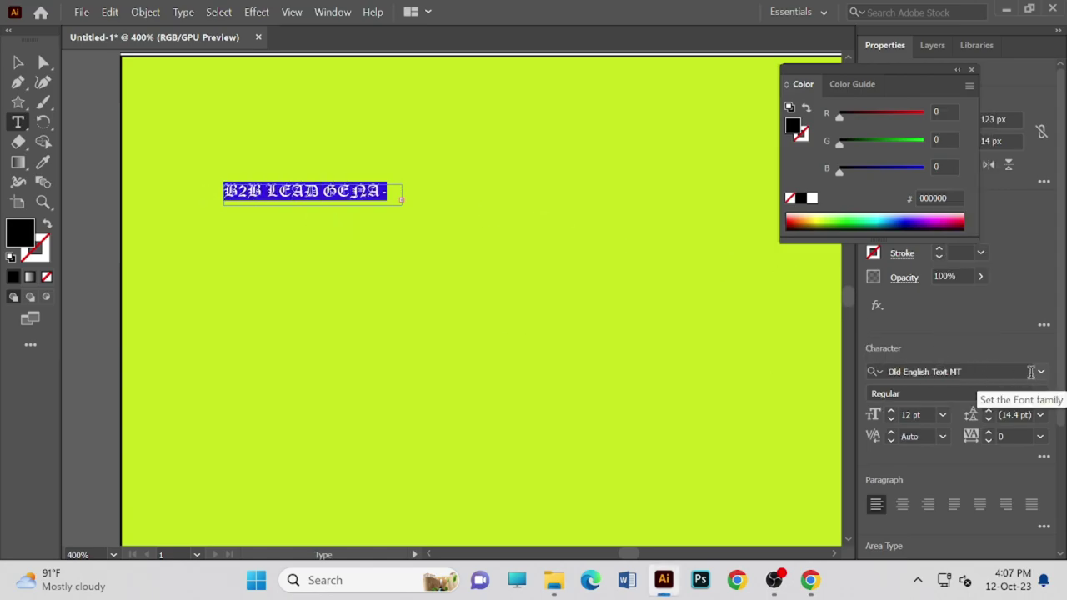
click(1039, 373)
scroll(873, 518, up, 10)
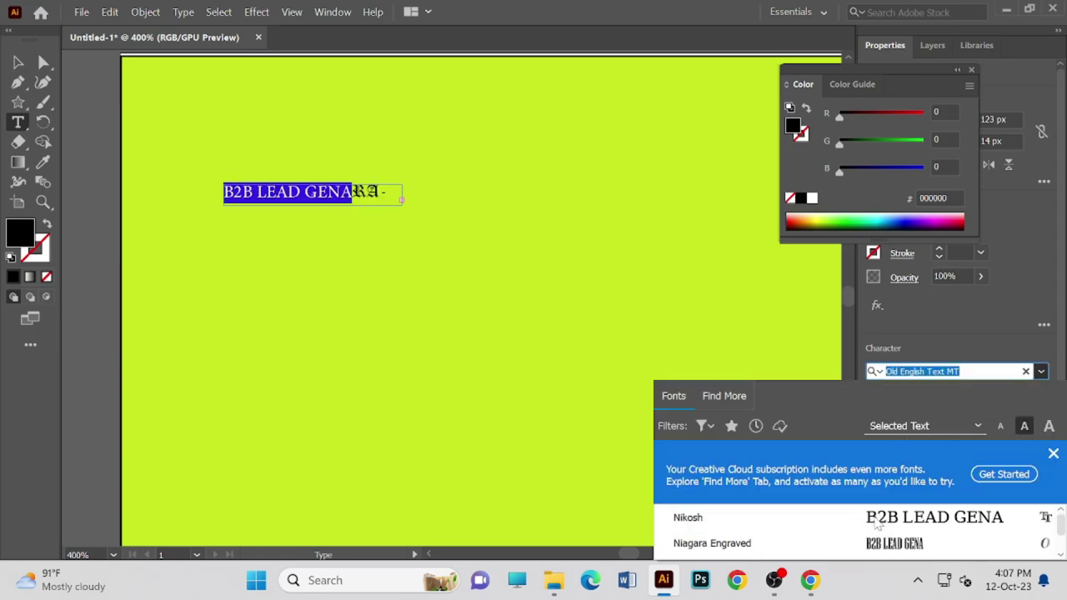
scroll(866, 529, down, 5)
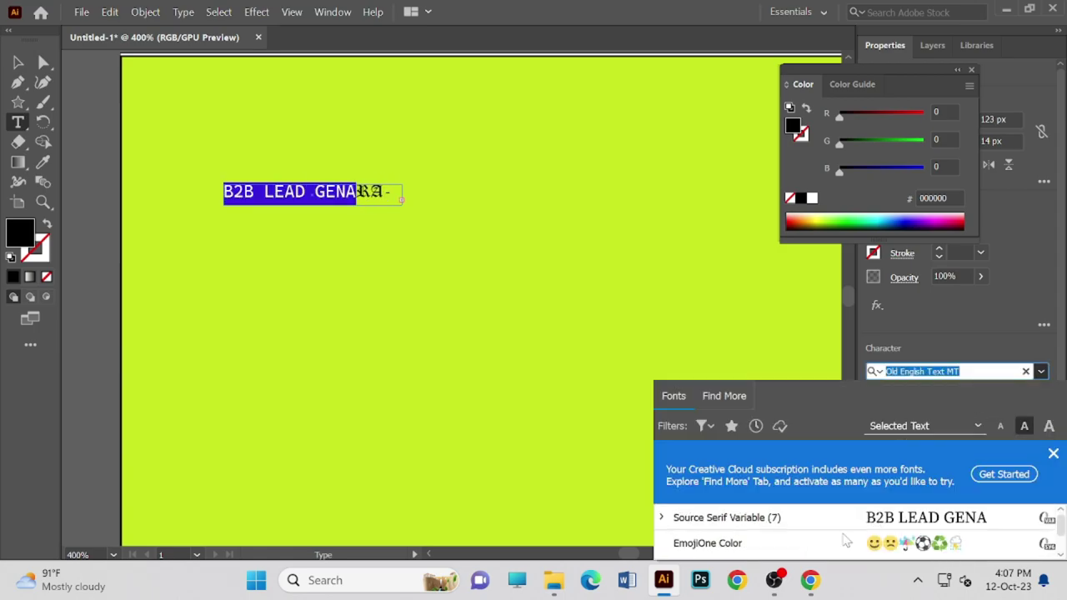
scroll(825, 545, down, 1)
click(825, 545)
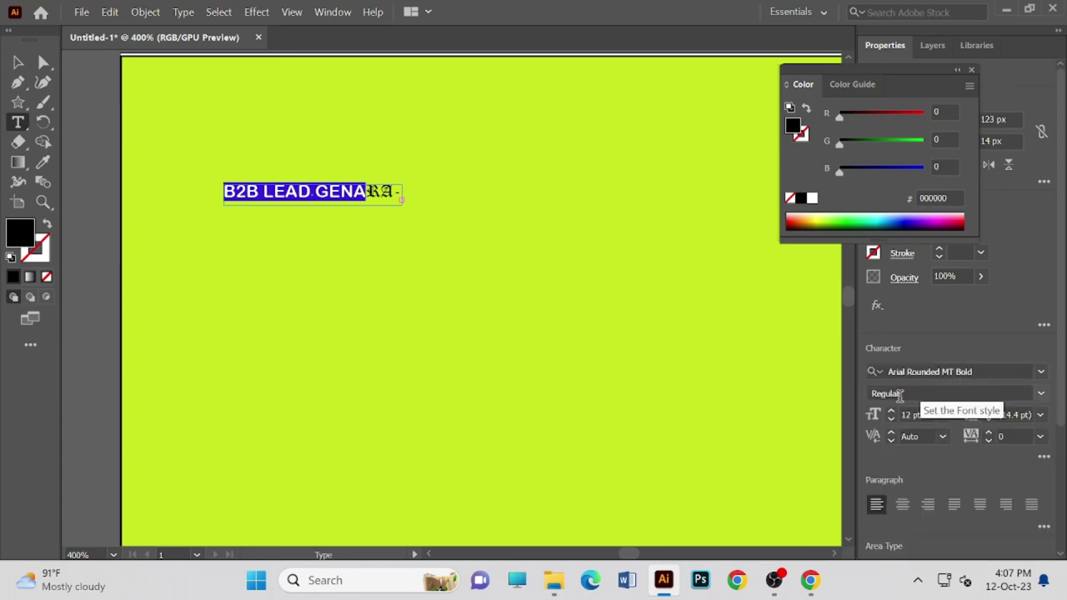
click(940, 415)
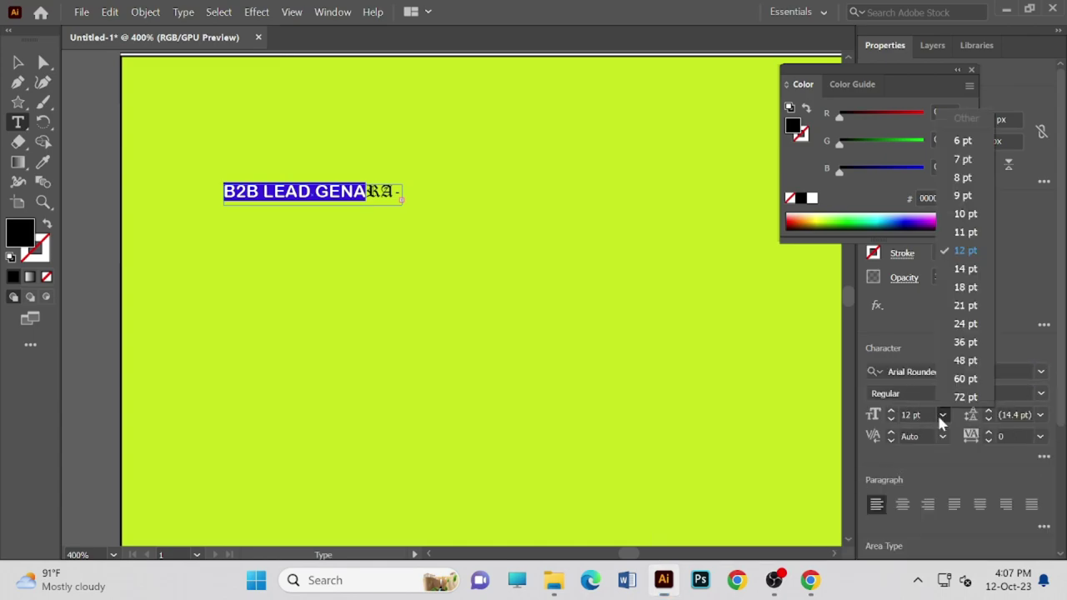
click(964, 287)
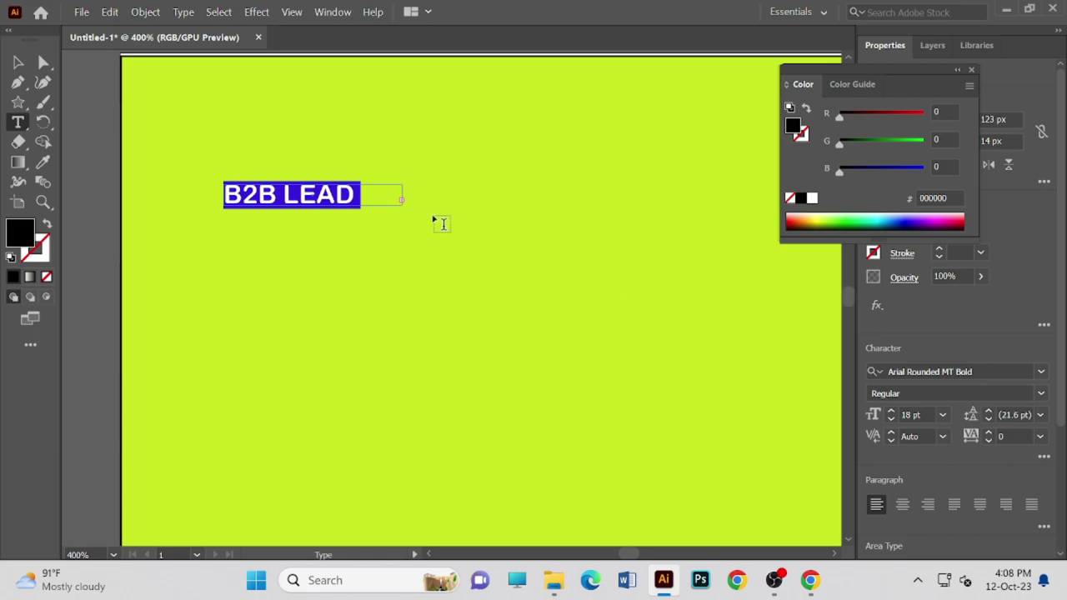
click(352, 188)
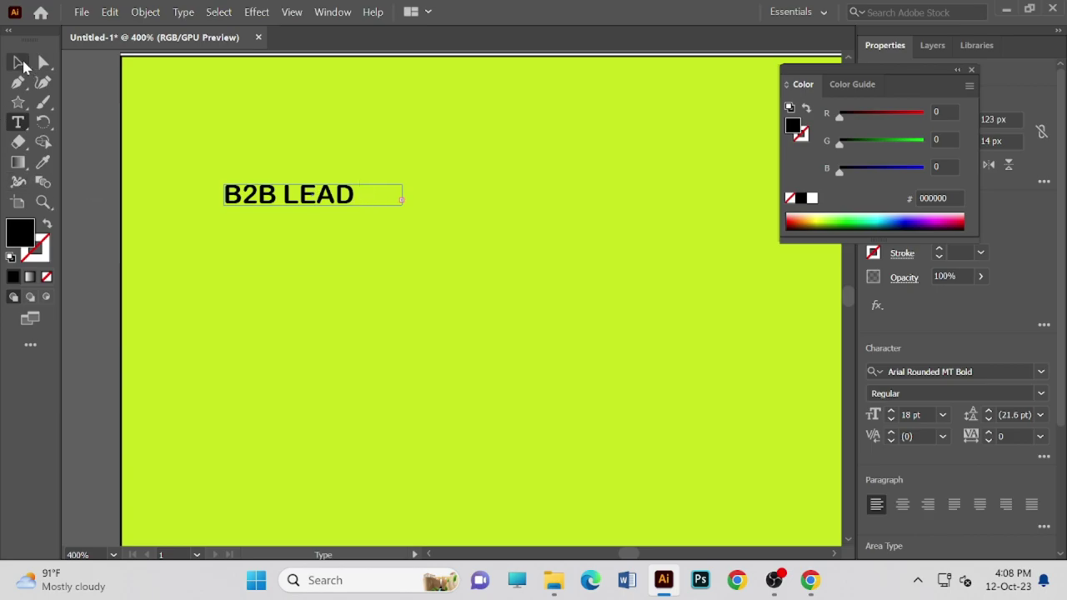
- Stretch the heading frame wide enough for one line, trim its height, and select GENARATION
click(17, 62)
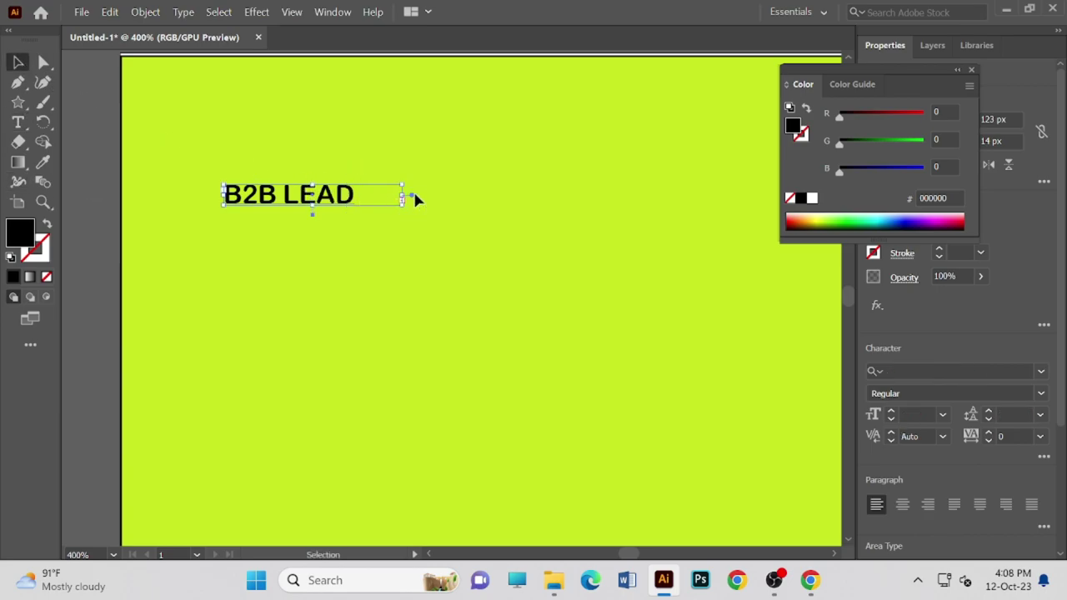
drag(311, 214, 341, 255)
drag(400, 221, 660, 205)
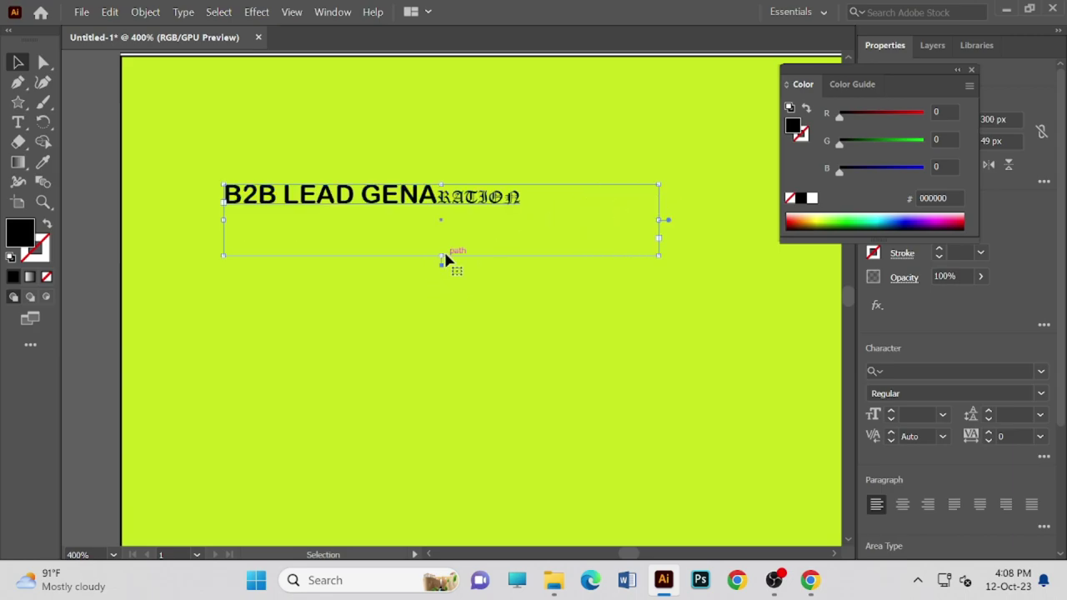
drag(441, 255, 464, 212)
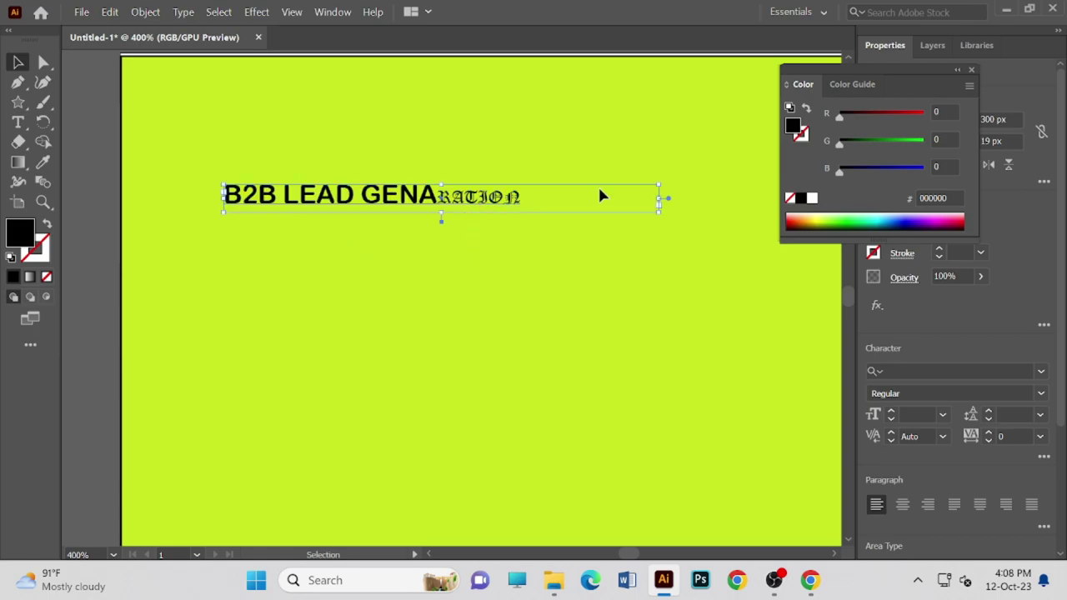
double_click(557, 196)
key(ctrl+shift+Left)
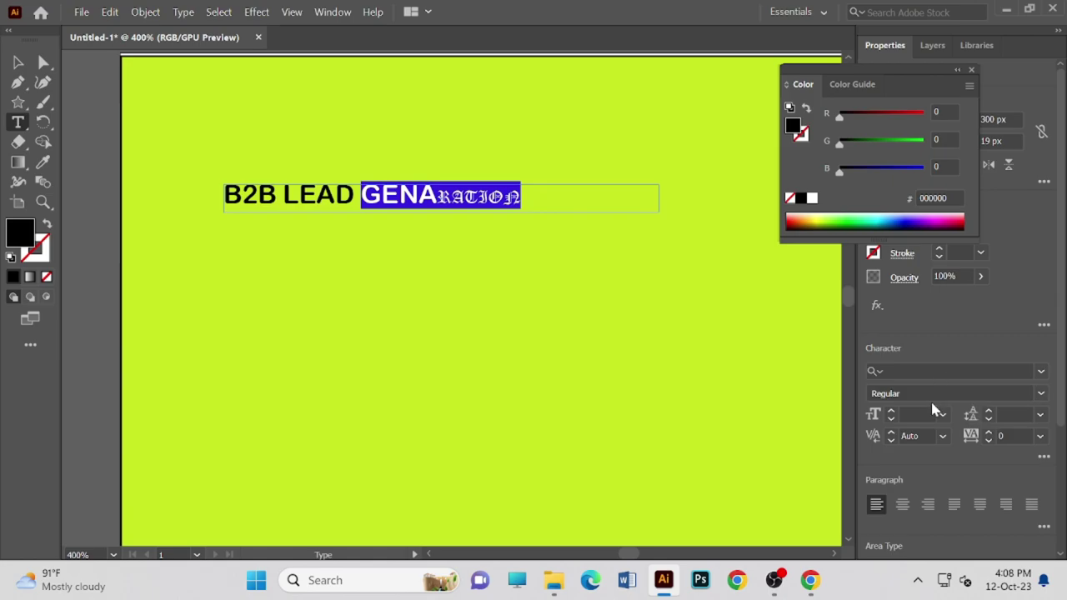
- Apply Arial Rounded MT Bold to RATION and then to the whole heading line
click(1044, 373)
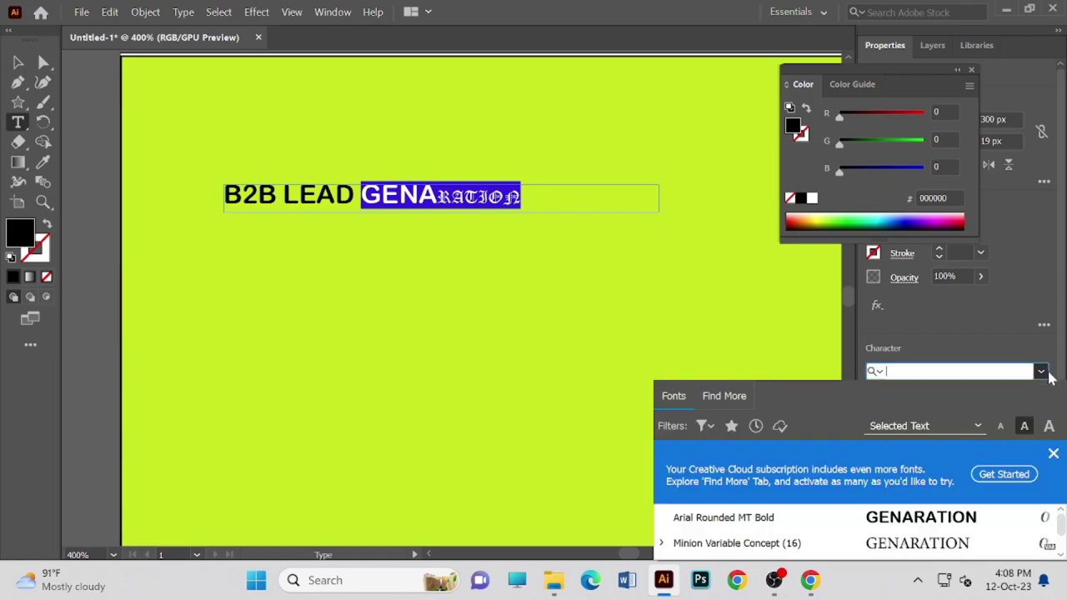
click(896, 522)
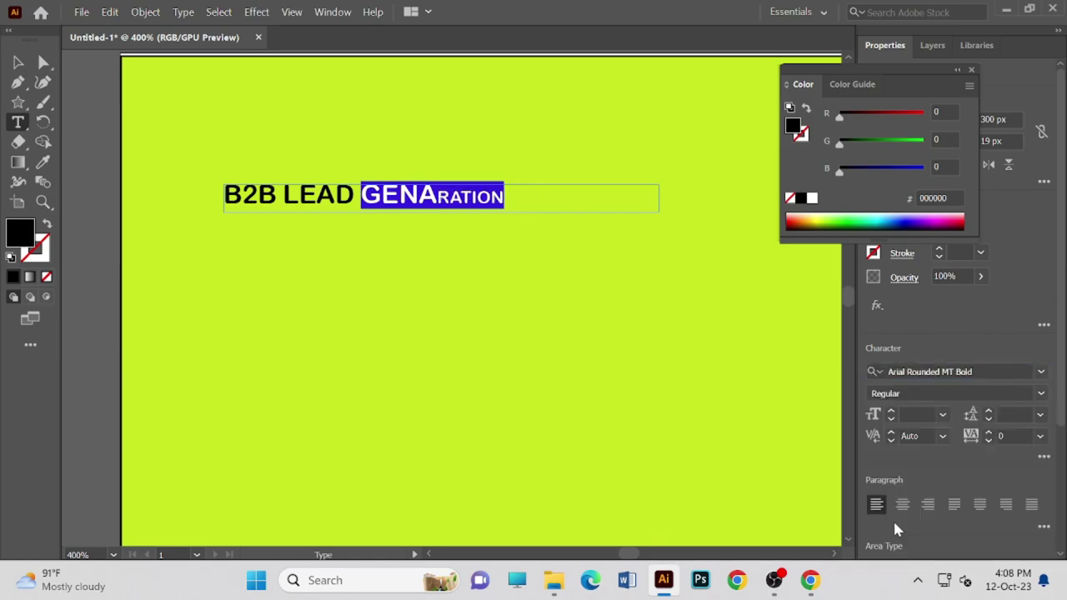
click(473, 195)
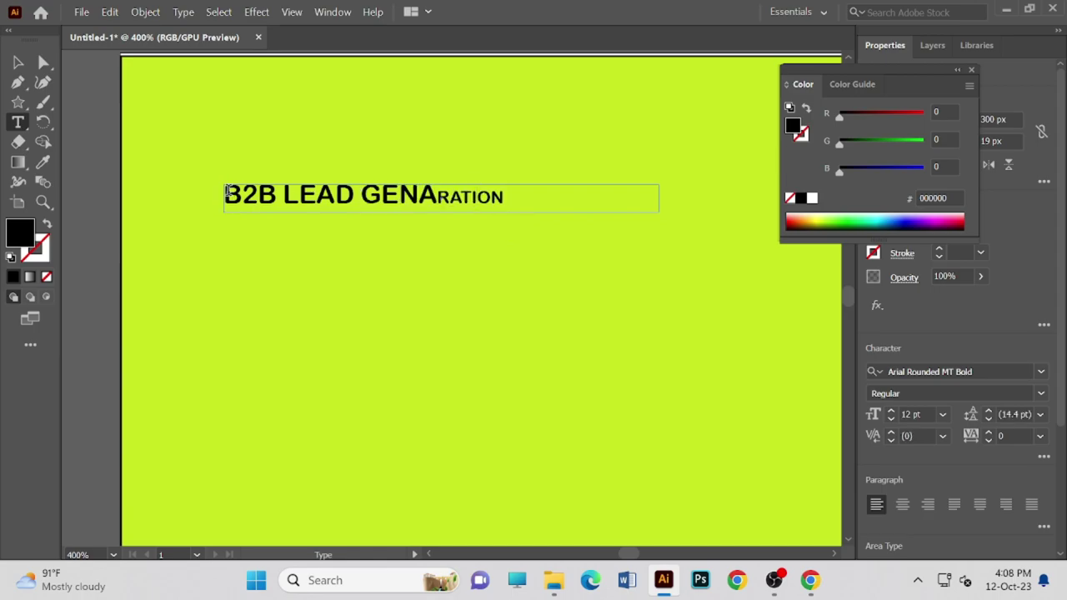
drag(242, 195, 623, 207)
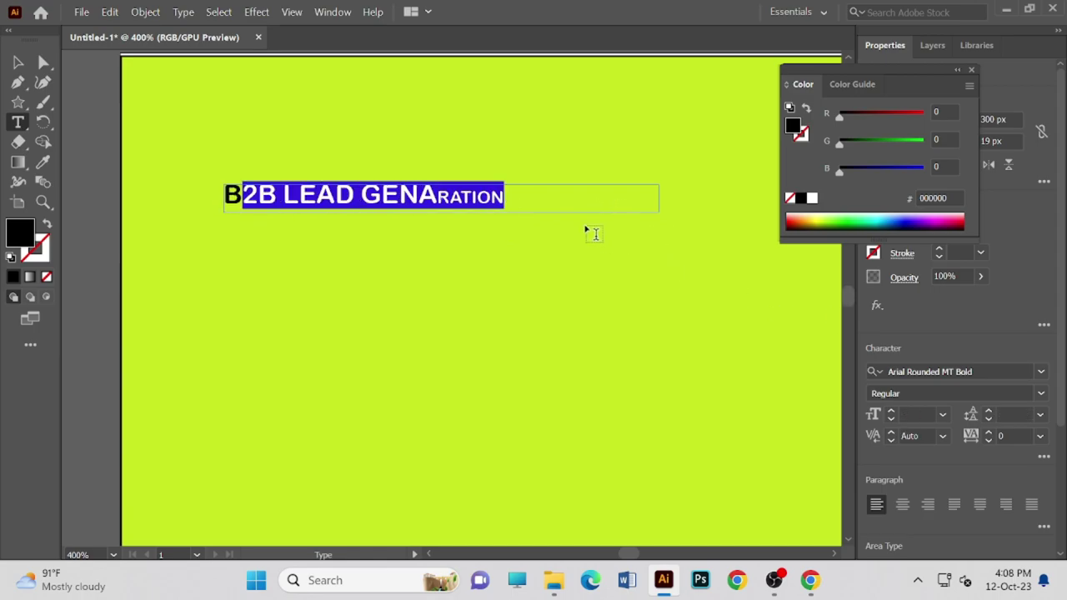
double_click(527, 199)
drag(362, 195, 200, 209)
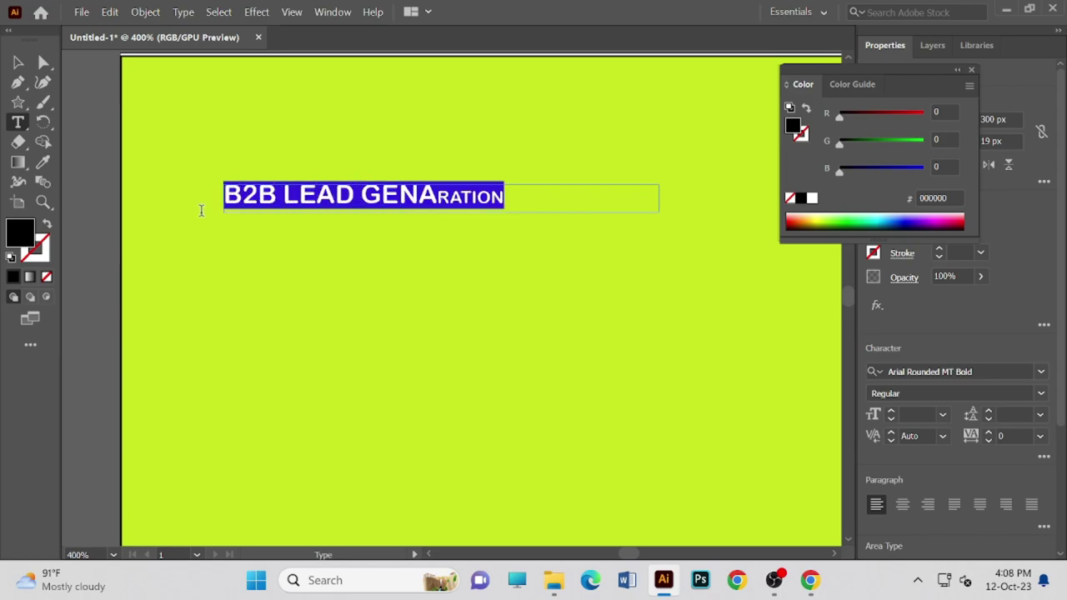
click(933, 369)
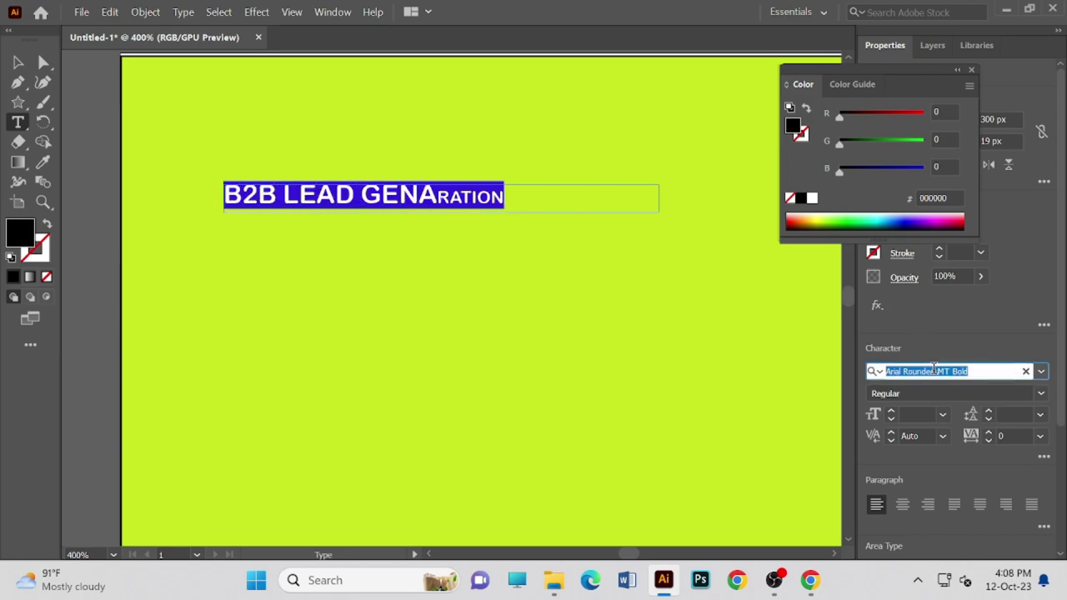
click(1039, 372)
click(886, 450)
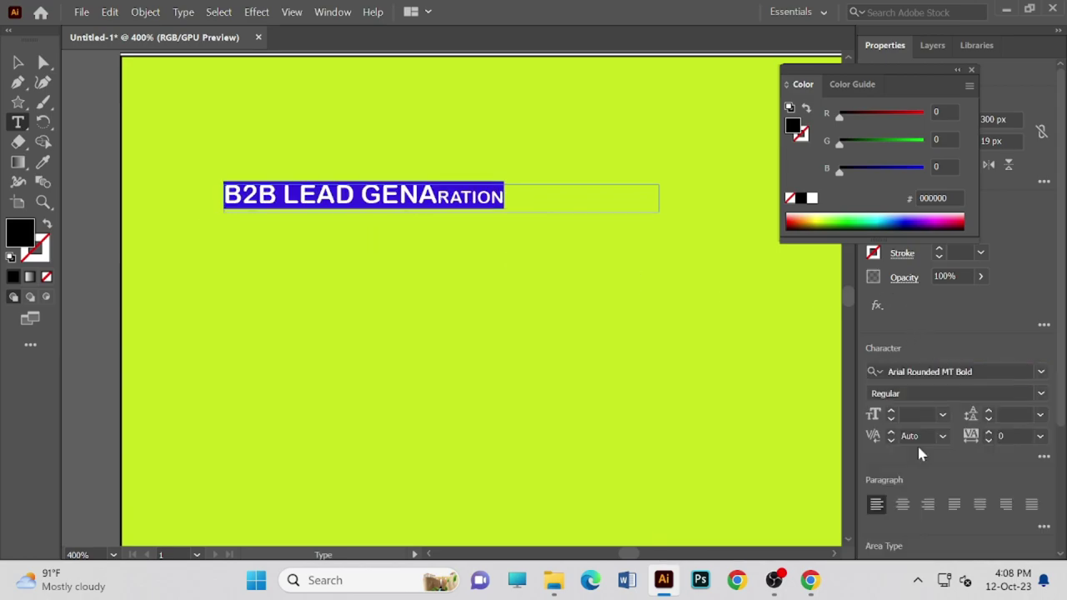
- Set the letters RATION to 18 pt so the whole heading matches, then deselect
click(435, 197)
double_click(442, 197)
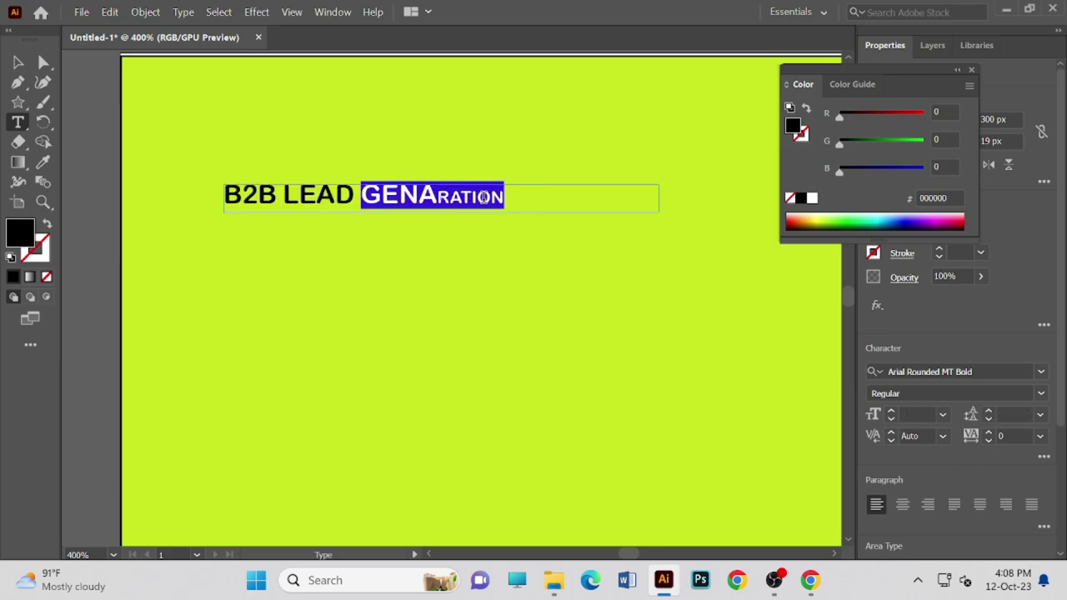
click(465, 198)
drag(439, 197, 525, 197)
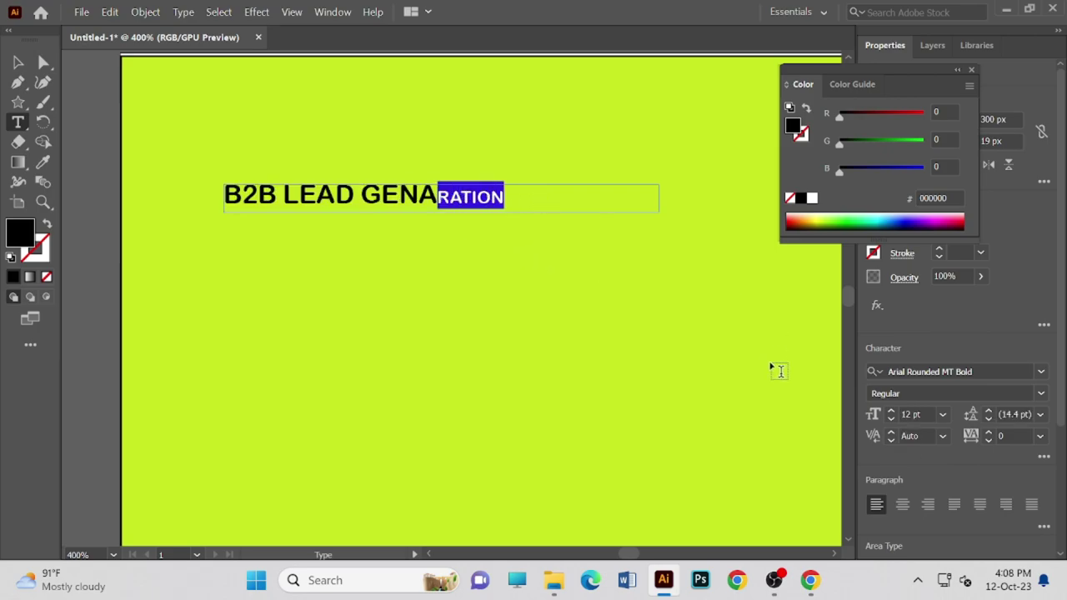
click(945, 414)
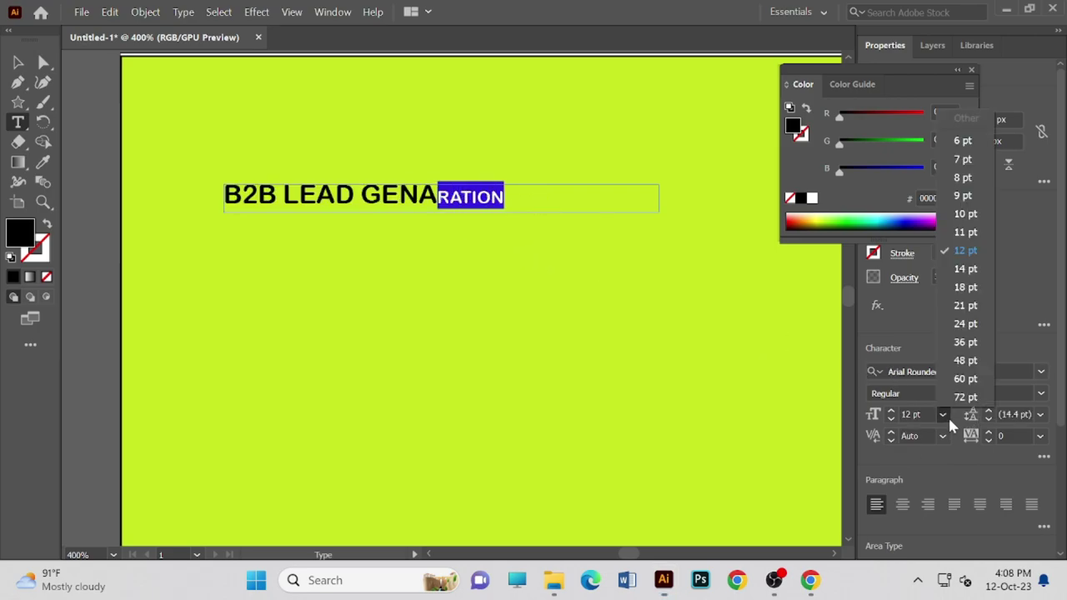
click(964, 288)
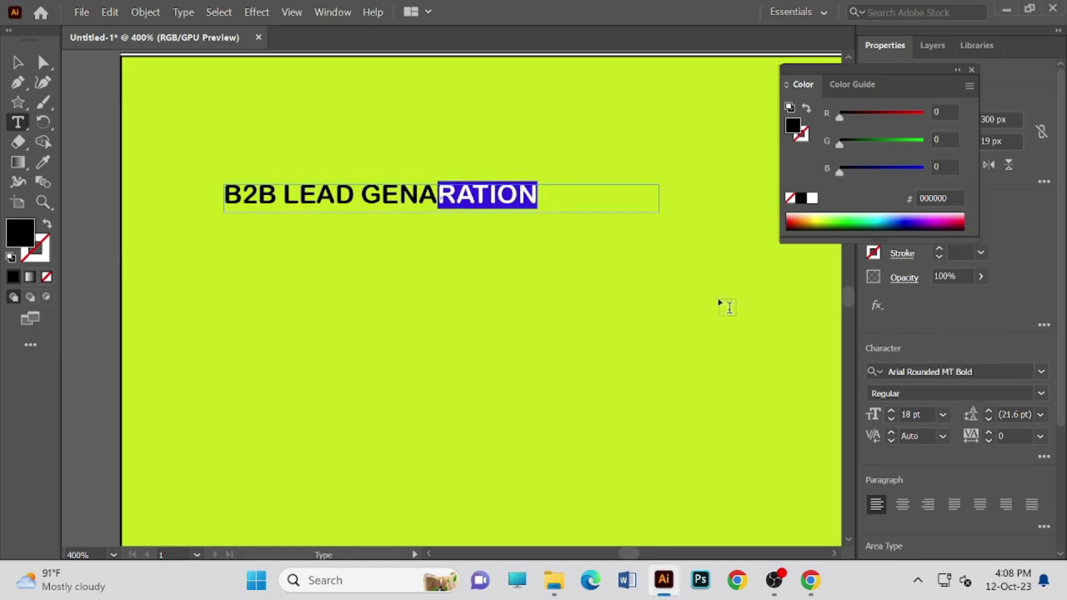
key(Escape)
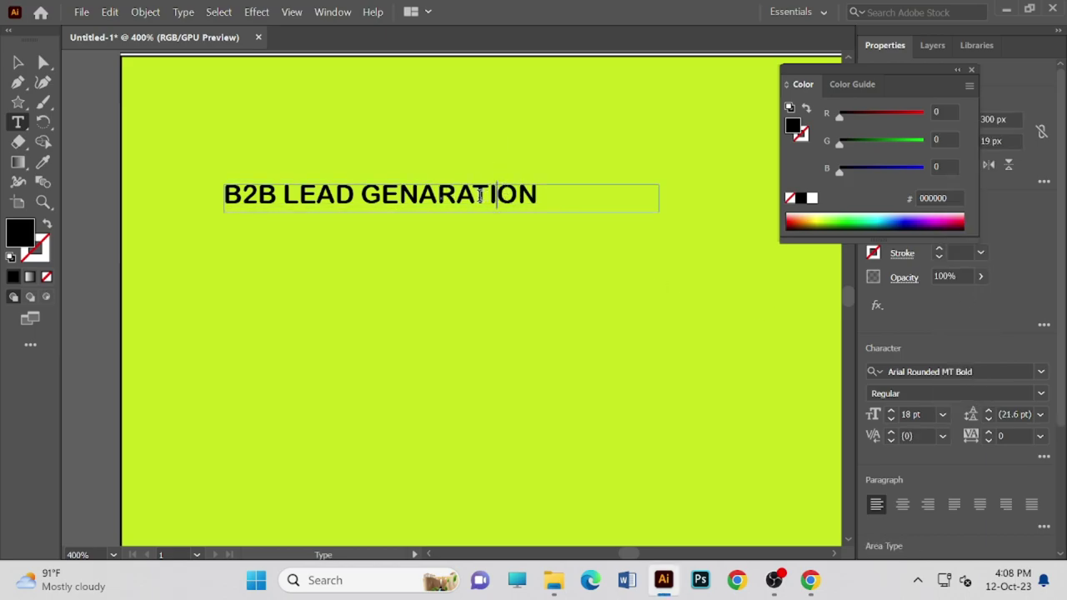
drag(566, 200, 193, 230)
key(ctrl+c)
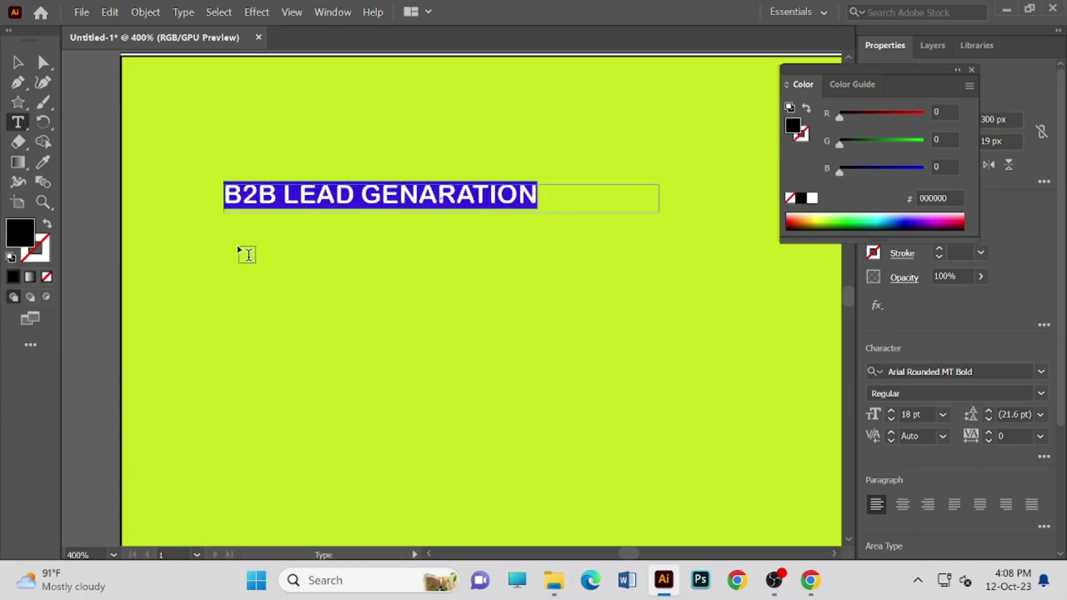
ctrl+click(405, 234)
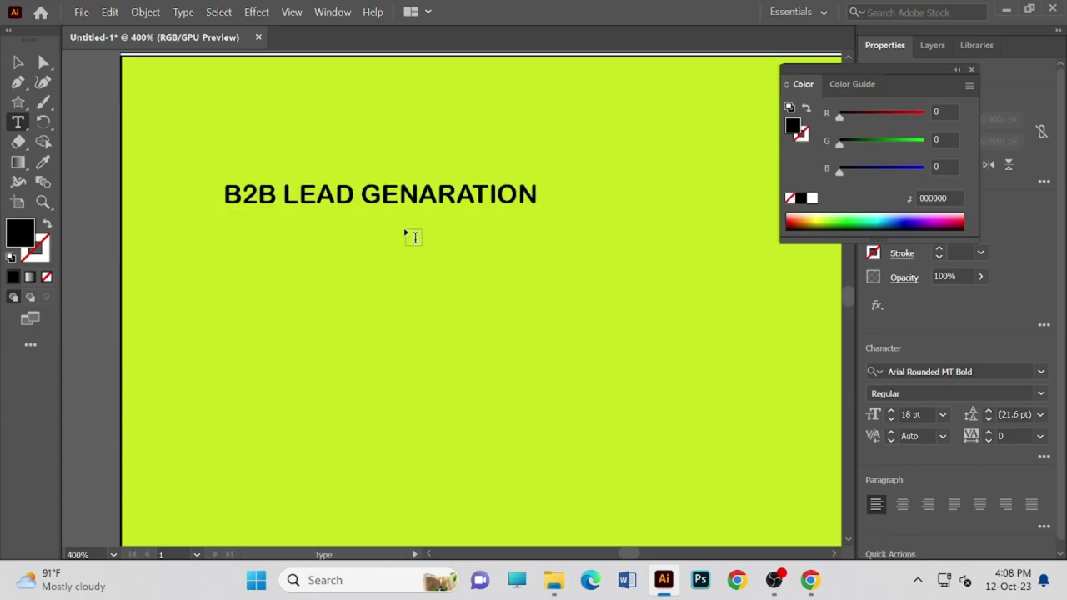
click(594, 188)
drag(657, 166, 686, 200)
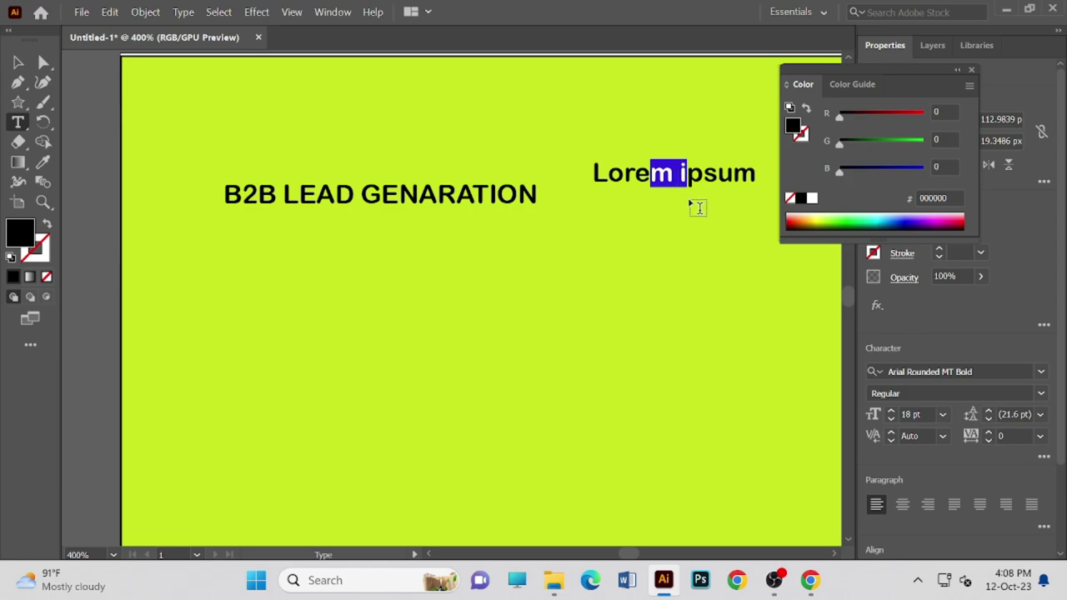
click(736, 173)
key(BackSpace)
click(735, 170)
click(634, 182)
text(V)
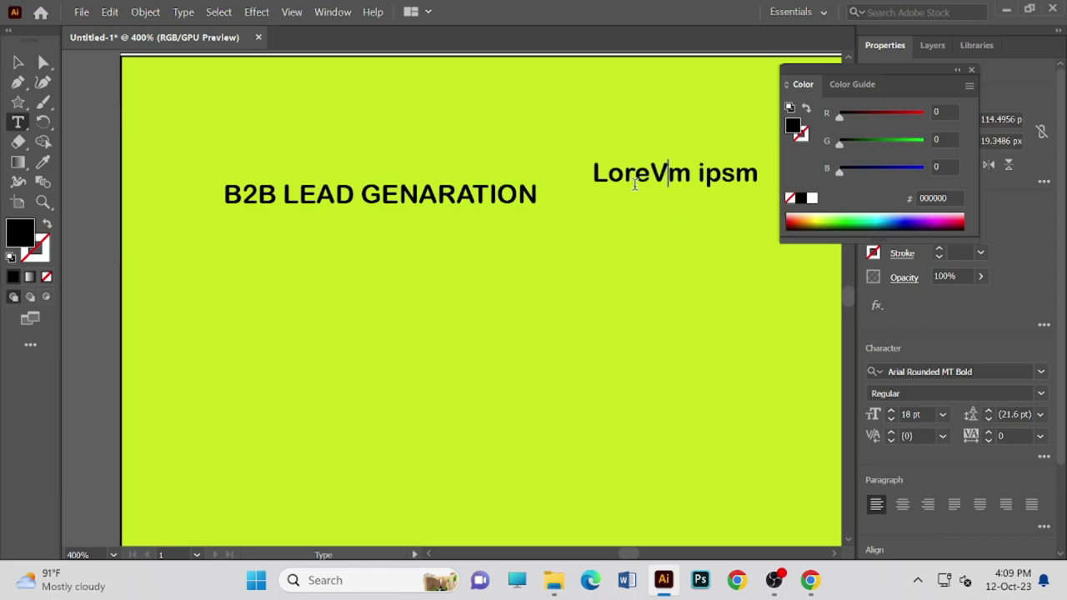
key(BackSpace)
key(Escape)
key(Delete)
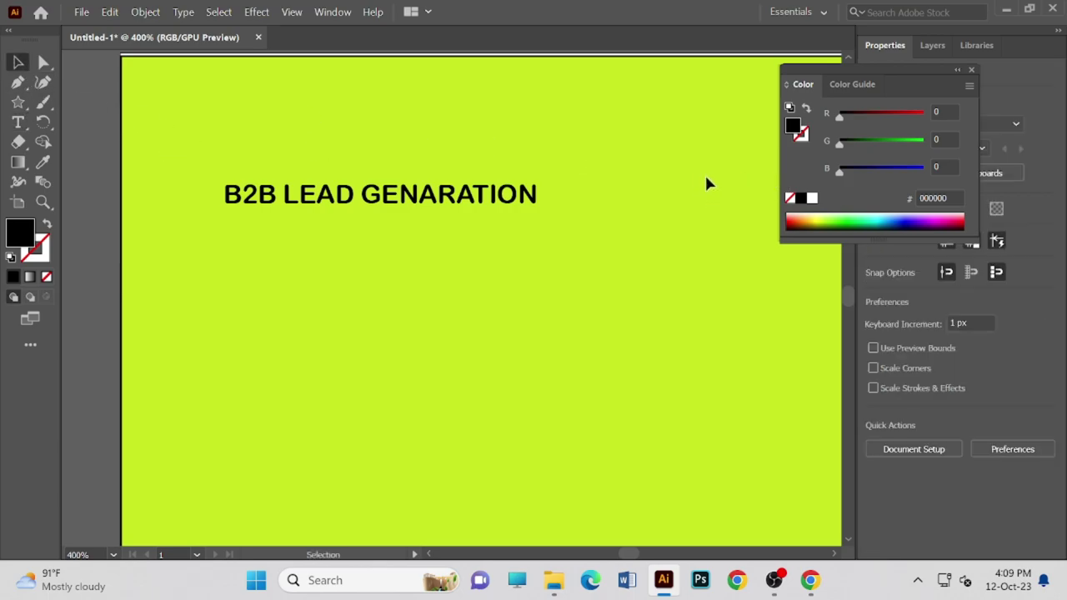
click(271, 208)
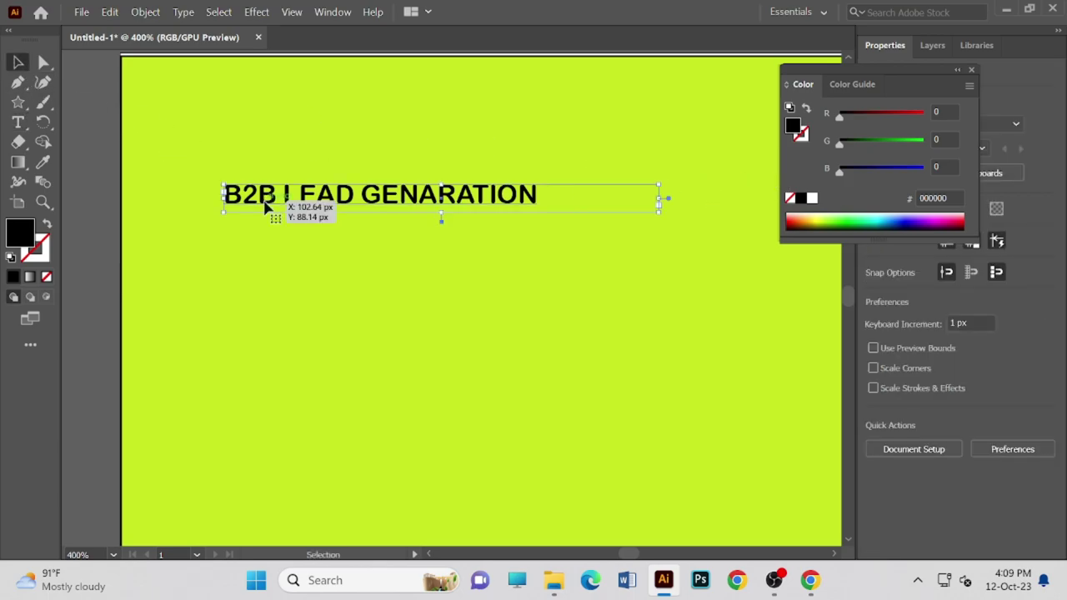
- Paste copies of the heading and drag them into a rough down-right staircase
click(328, 304)
key(ctrl+v)
drag(337, 301, 456, 235)
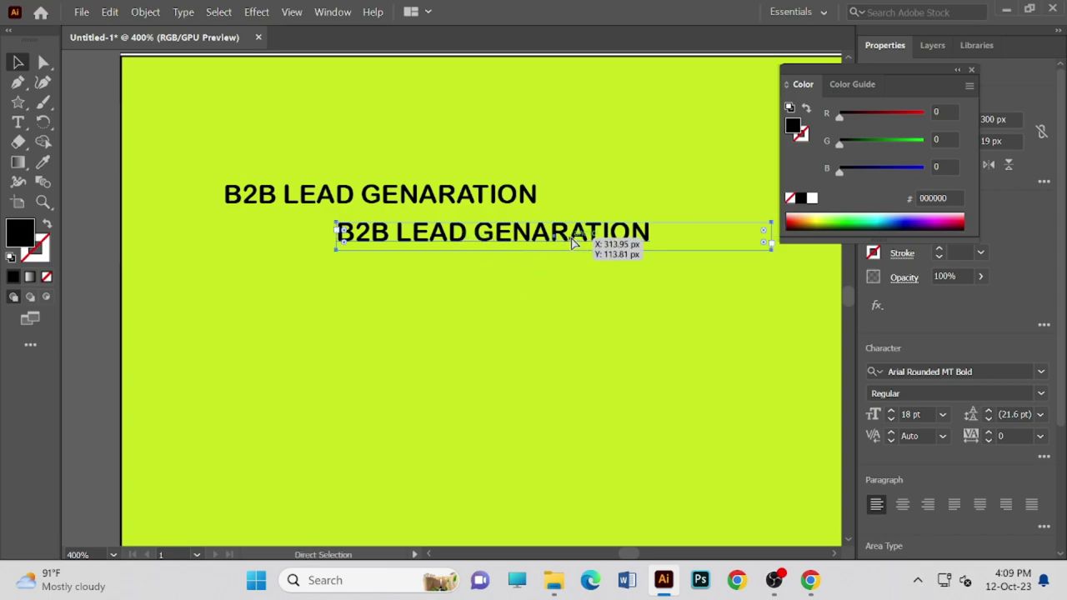
key(ctrl+v)
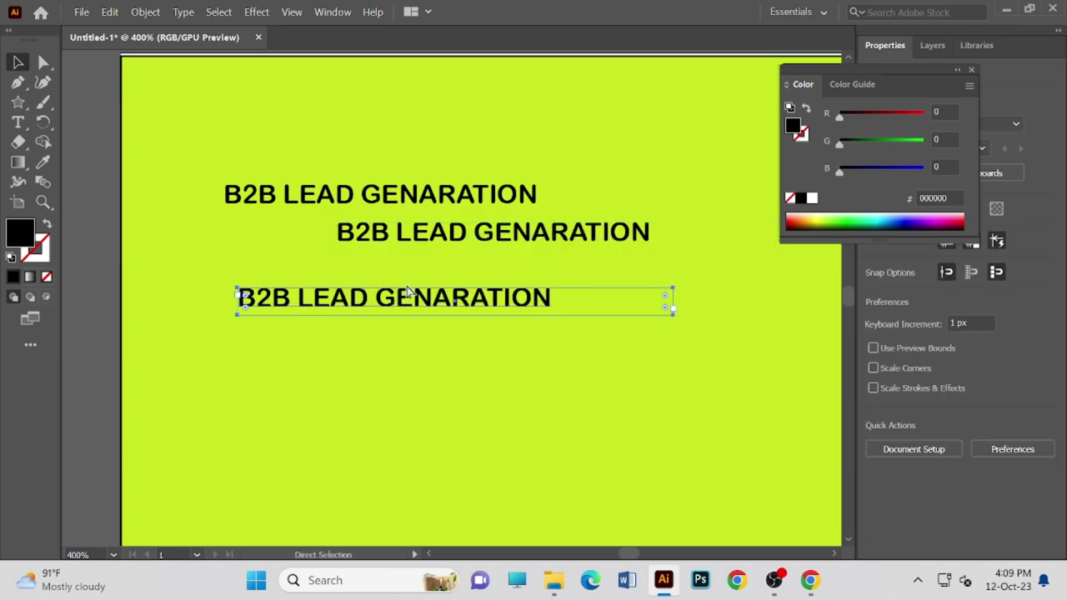
drag(499, 285, 621, 271)
drag(586, 267, 589, 269)
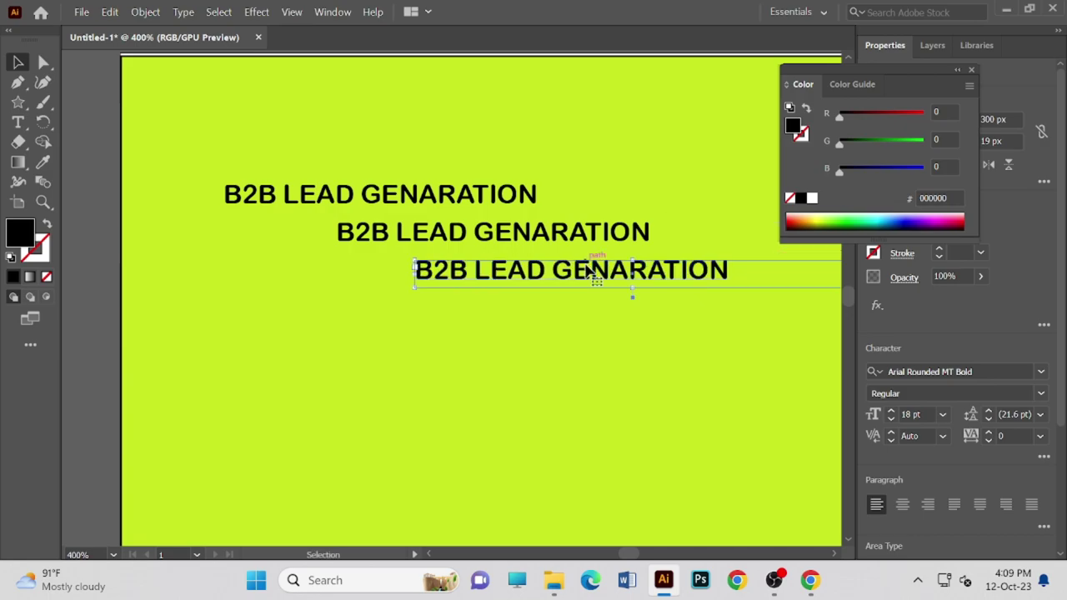
scroll(460, 302, down, 1)
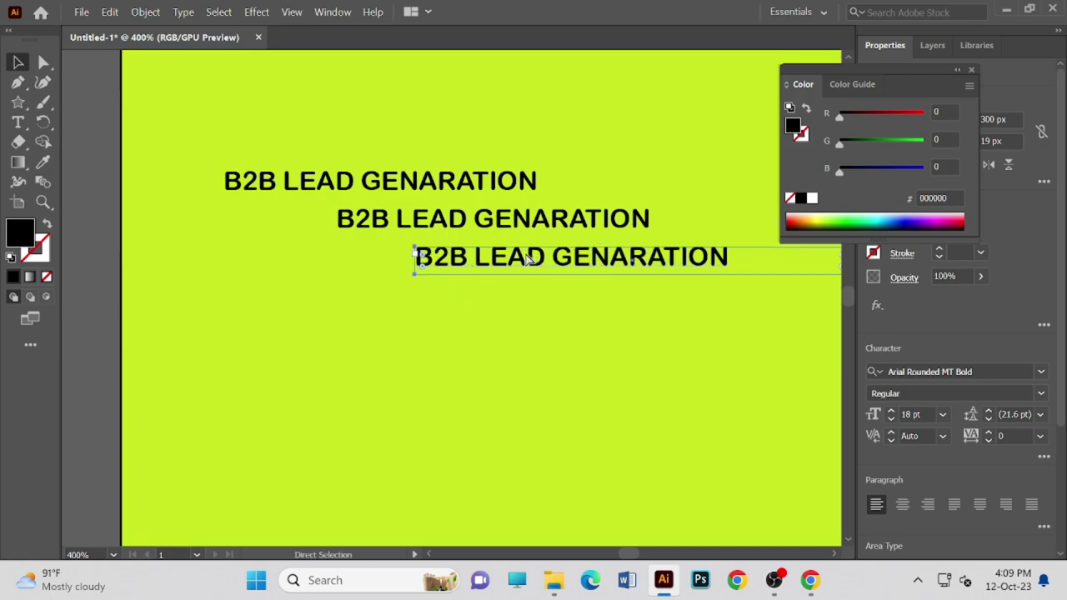
drag(527, 250, 581, 289)
key(ctrl+v)
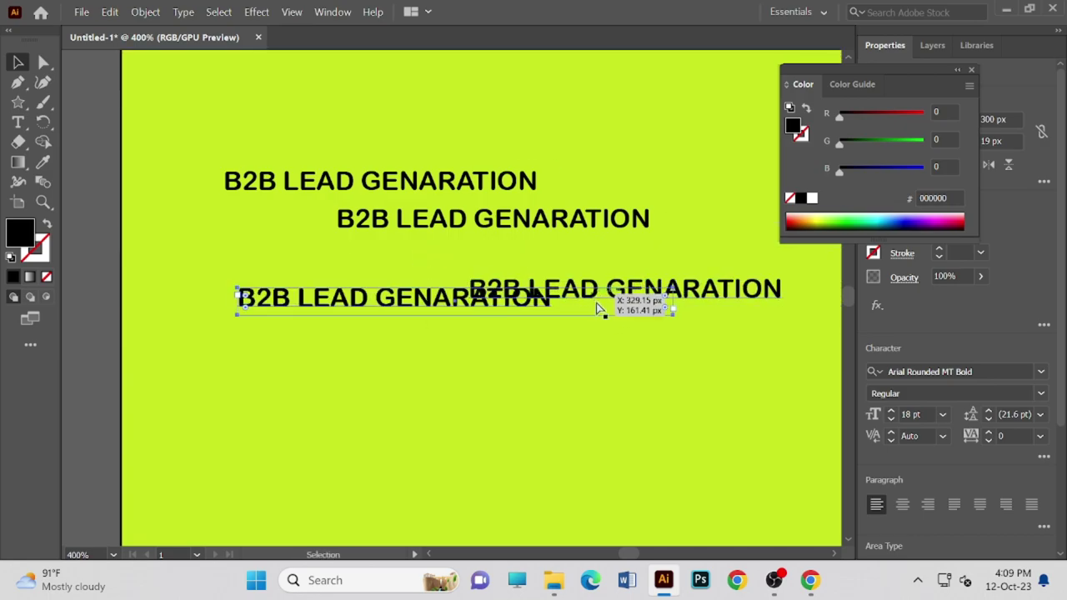
drag(452, 304, 620, 257)
drag(502, 302, 707, 323)
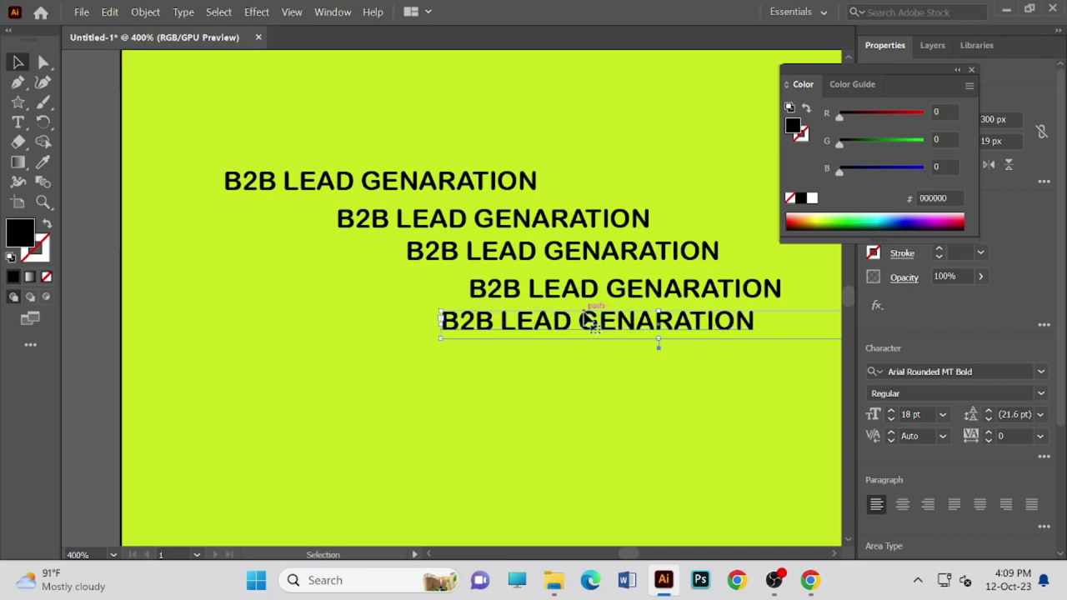
drag(593, 329, 660, 331)
scroll(575, 332, down, 1)
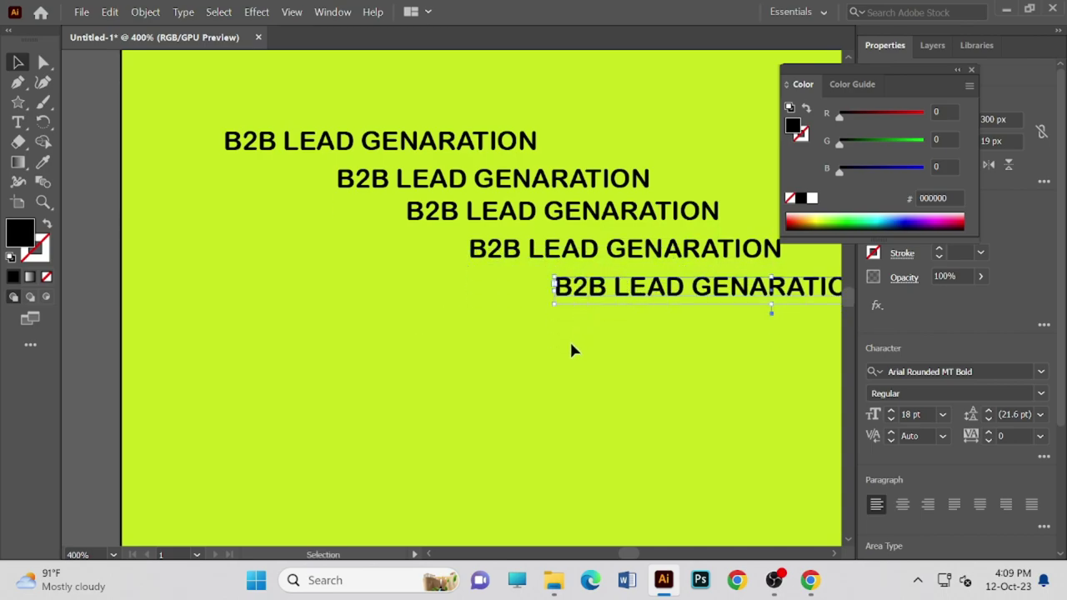
- Nudge the second through fifth lines up and left into an even diagonal cascade
drag(383, 187, 346, 184)
drag(469, 221, 393, 210)
drag(501, 258, 429, 234)
drag(684, 292, 586, 257)
scroll(575, 279, up, 2)
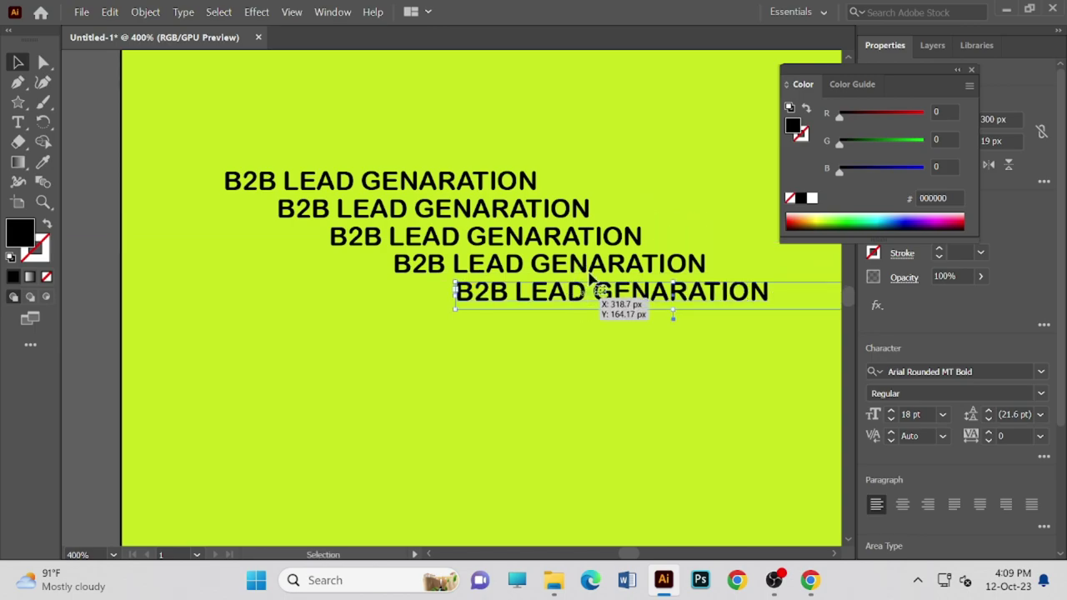
scroll(590, 227, up, 1)
scroll(588, 224, down, 1)
click(629, 383)
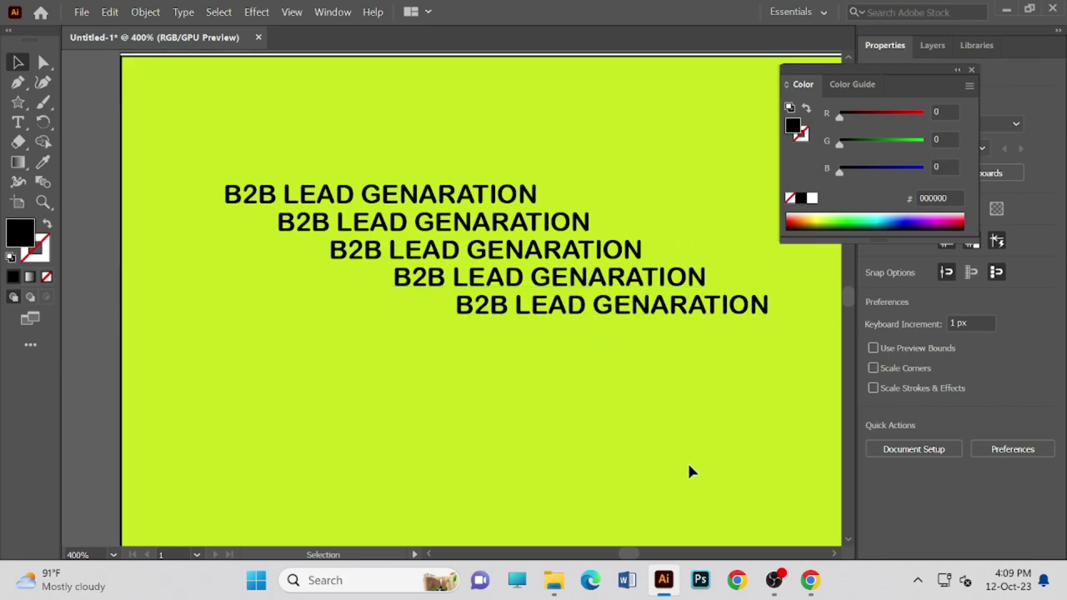
- Pan left and zoom out with Ctrl+minus until the full artboard fits at 200%
drag(544, 452, 421, 435)
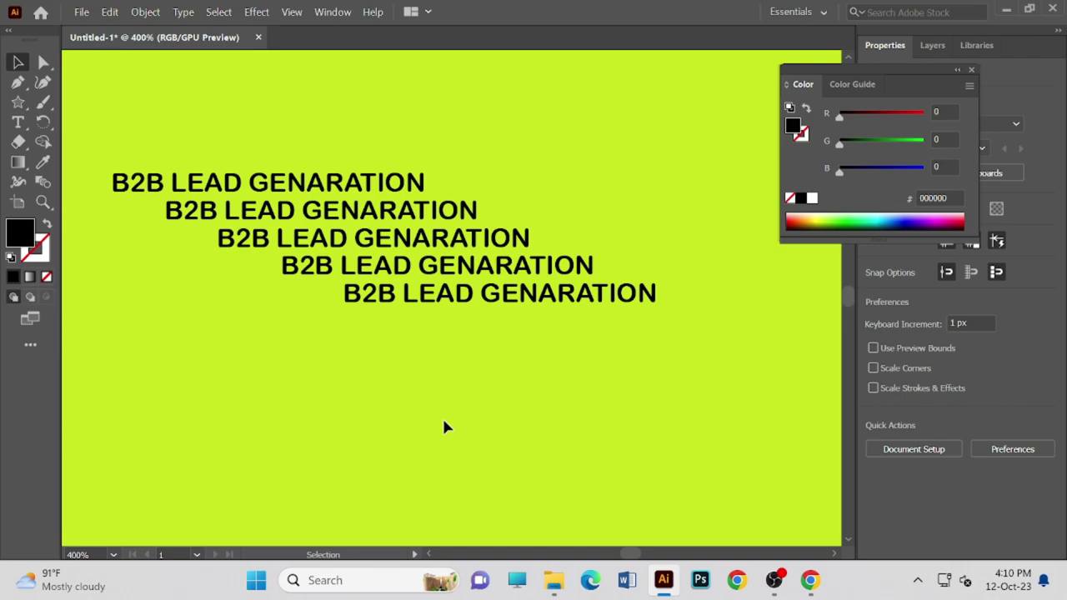
key(ctrl+minus)
key(ctrl+minus)
key(ctrl+minus)
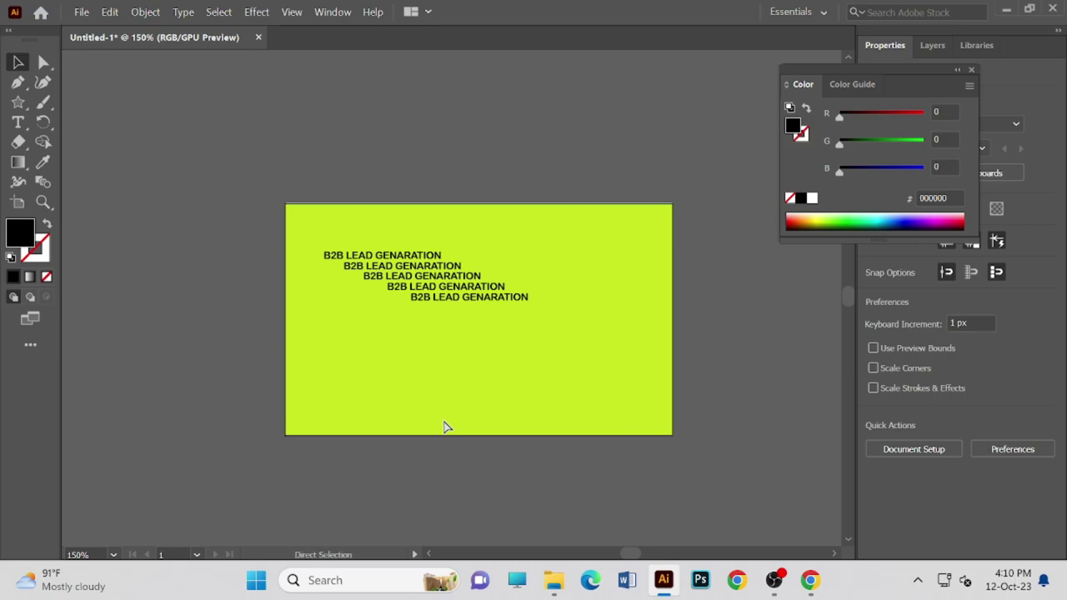
key(ctrl+plus)
key(ctrl+plus)
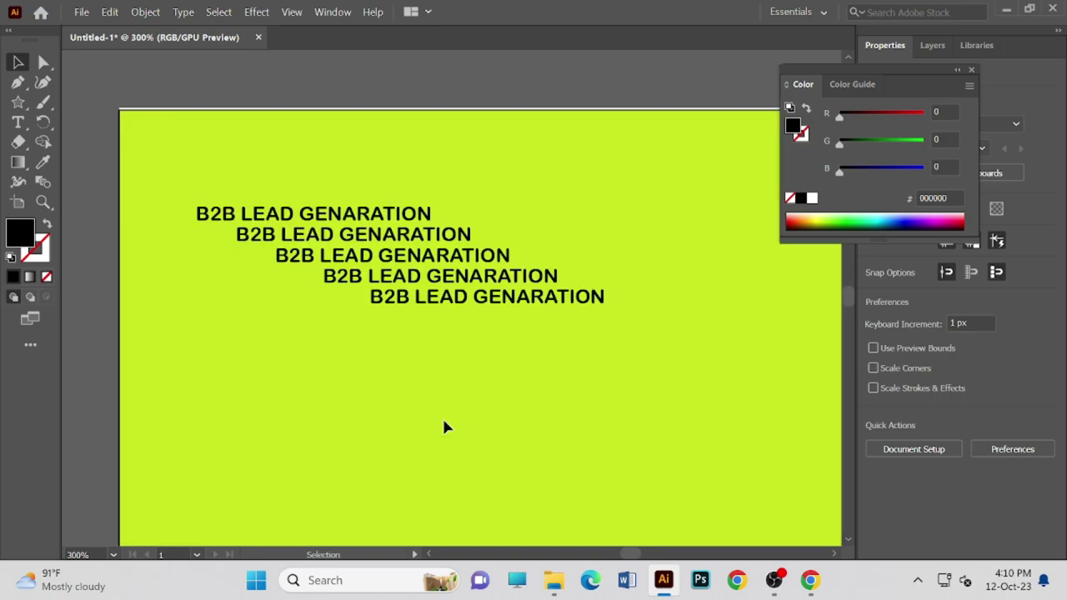
scroll(443, 426, down, 1)
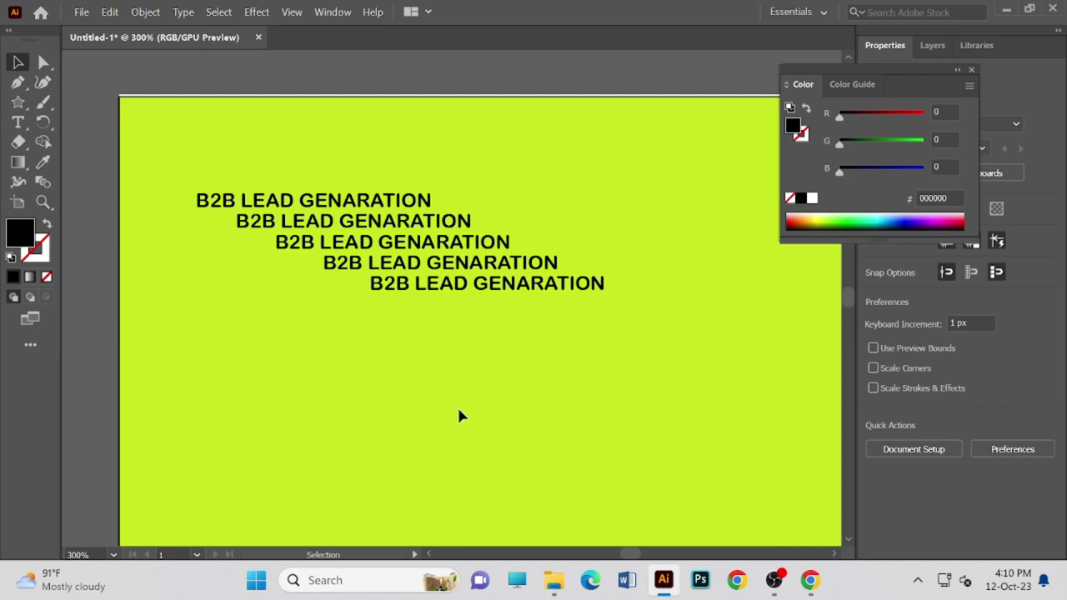
scroll(459, 415, down, 2)
scroll(458, 415, up, 2)
key(ctrl+minus)
key(ctrl+plus)
key(ctrl+minus)
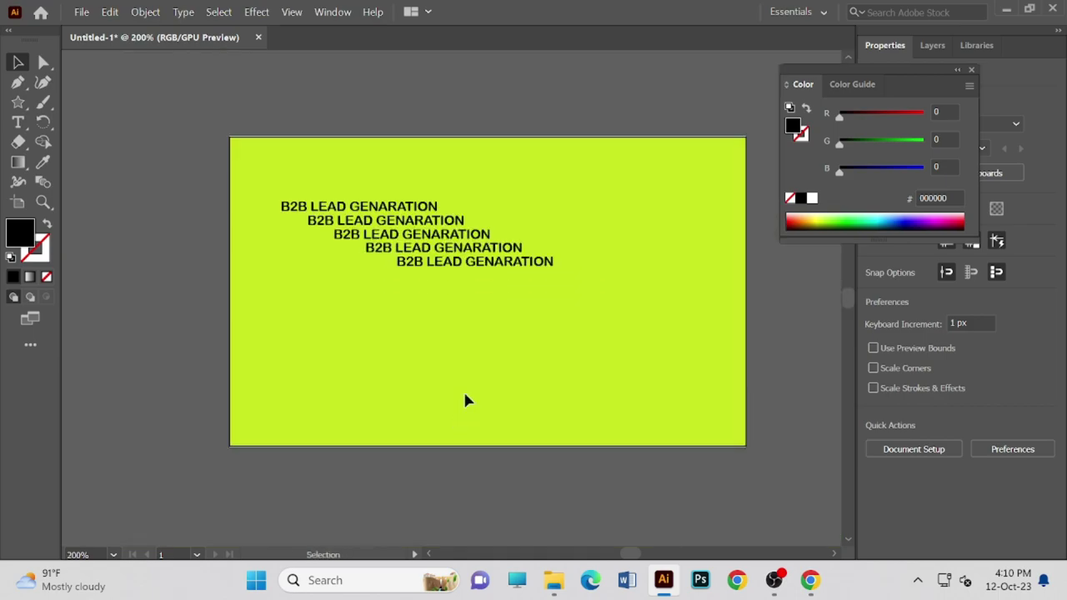
drag(455, 242, 404, 235)
- Vertically centre the bottom heading in its area-type frame, keeping it left-aligned
click(552, 262)
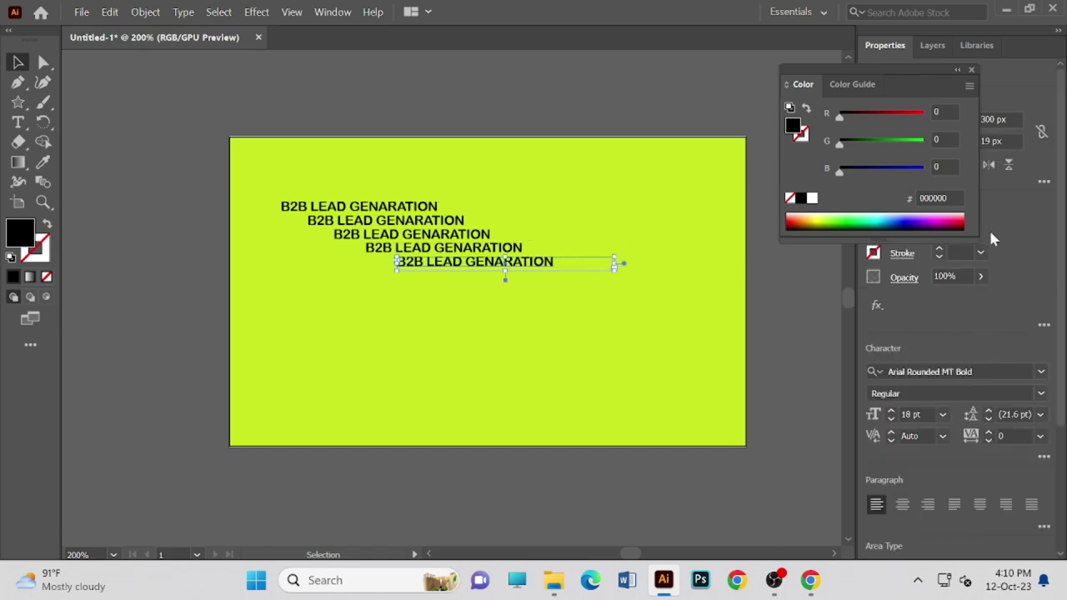
click(847, 56)
click(958, 70)
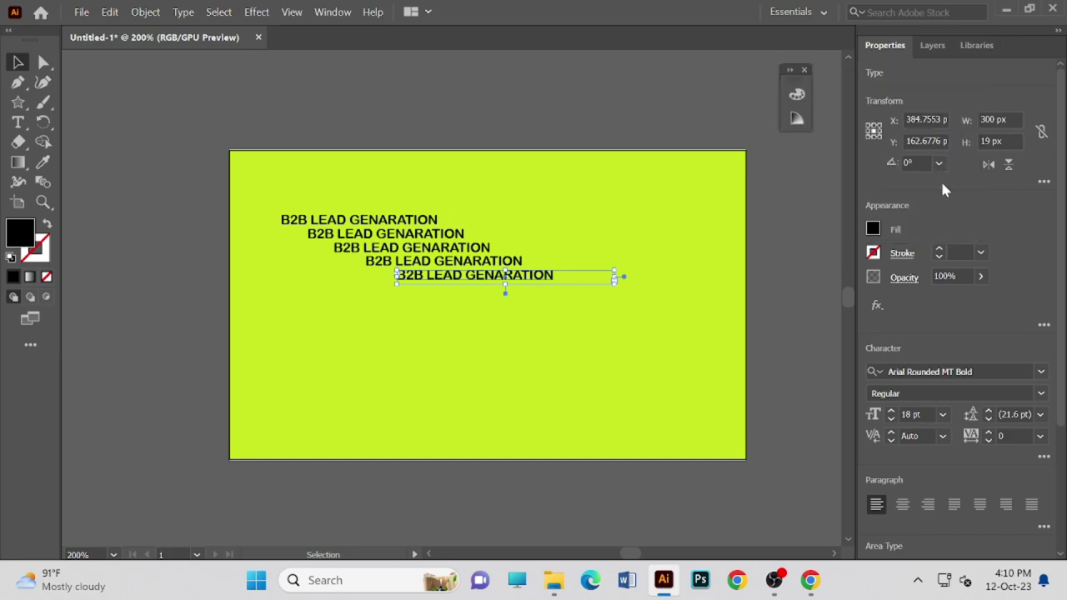
scroll(925, 350, down, 5)
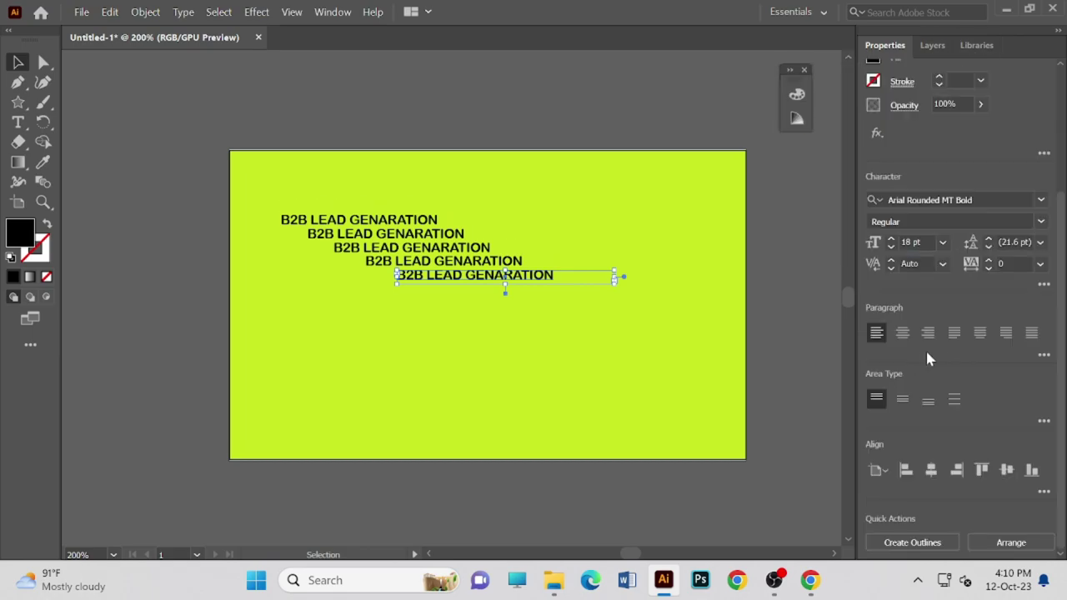
click(899, 403)
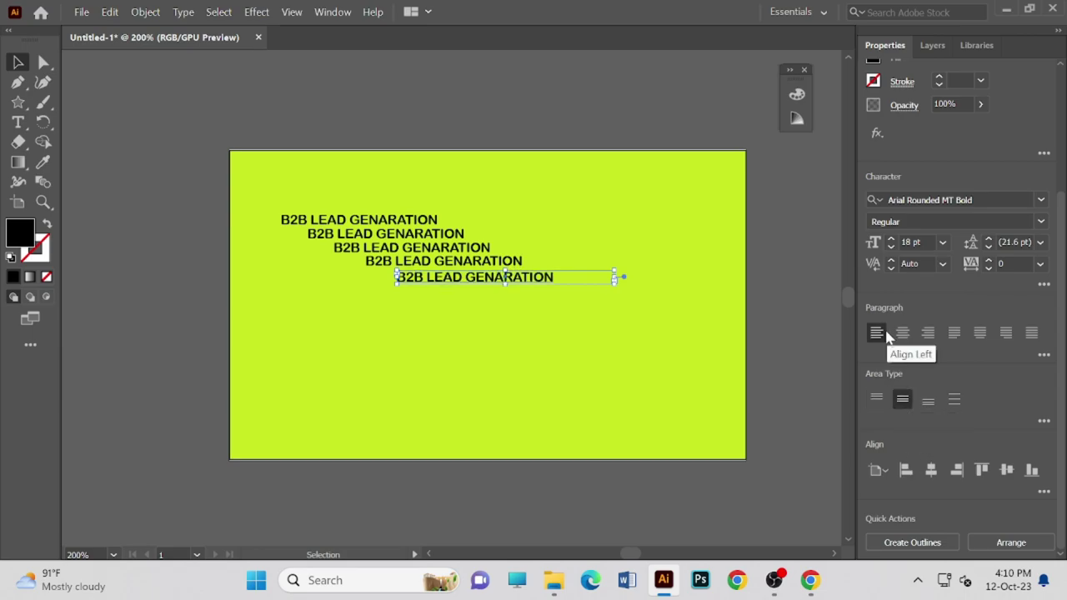
click(1031, 333)
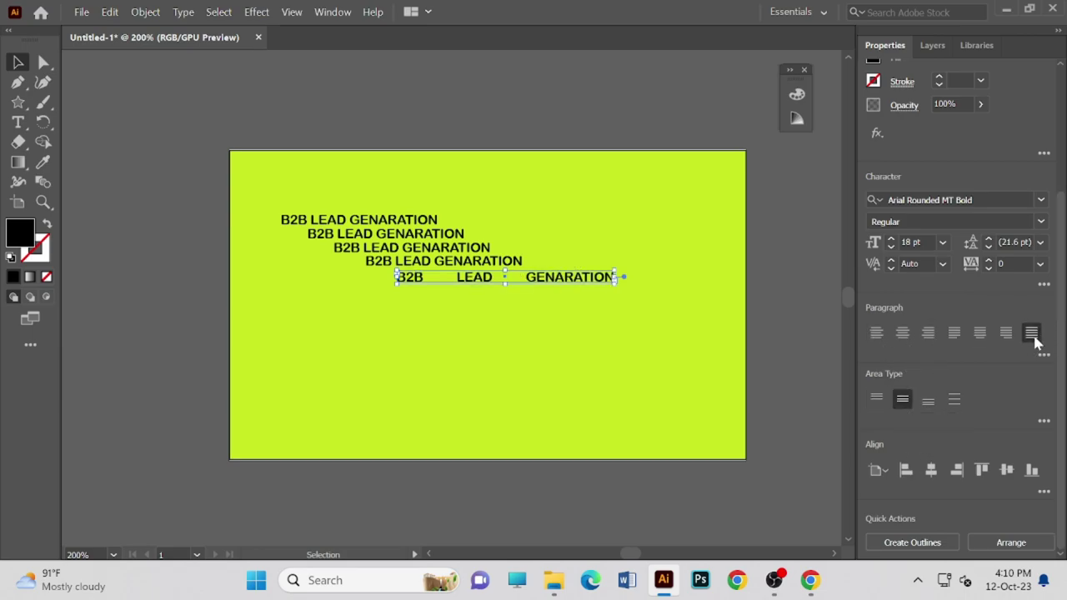
click(876, 333)
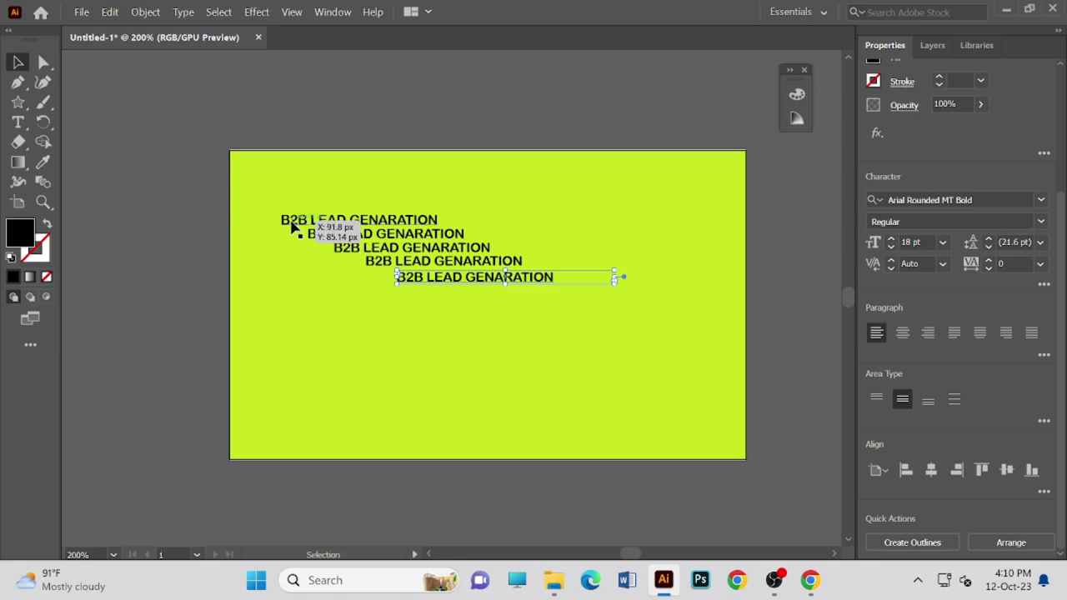
click(541, 317)
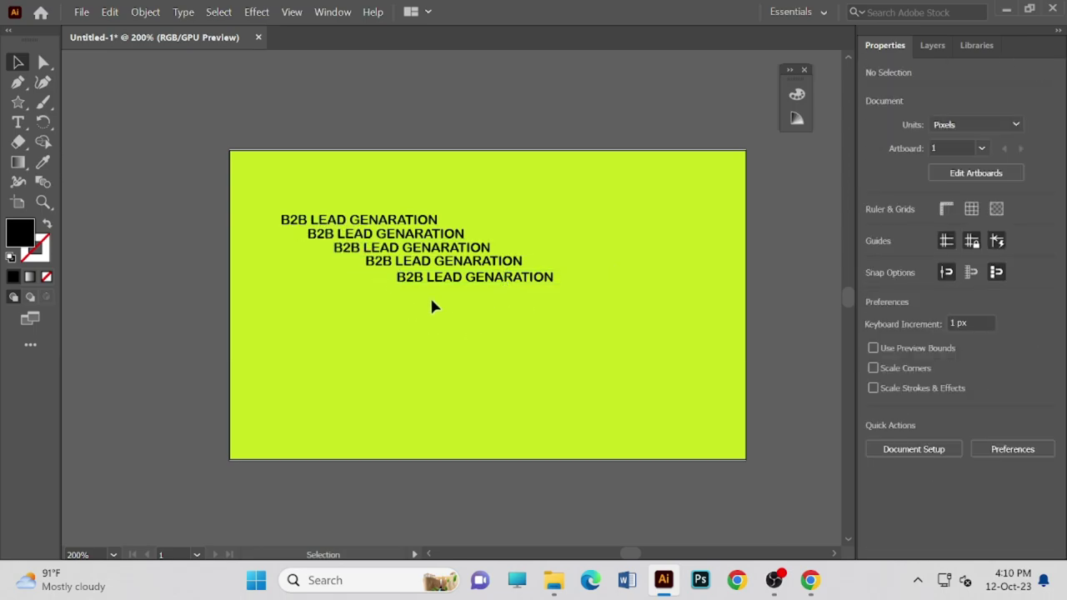
click(17, 122)
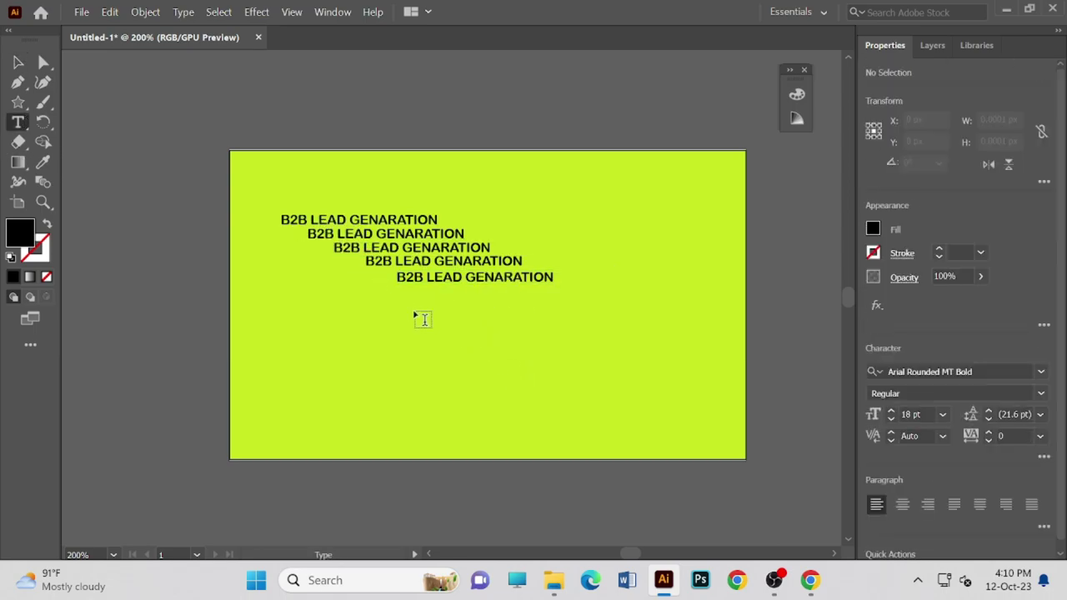
- Draw a text area below the headings and type '1000 EMAIL LEAD ONLY 5 DOLLAR'
drag(302, 307, 562, 417)
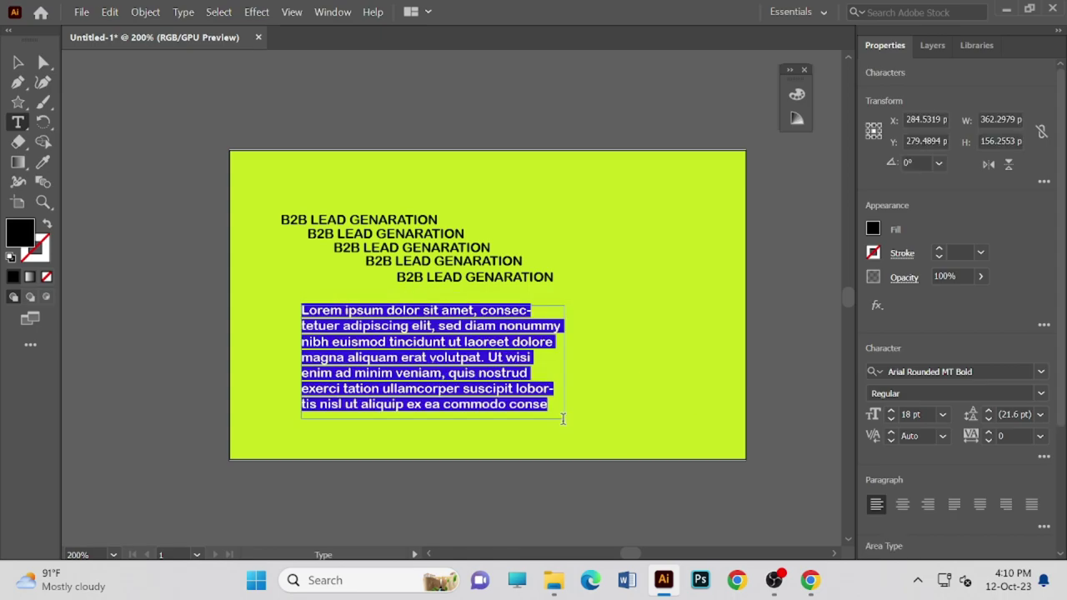
key(BackSpace)
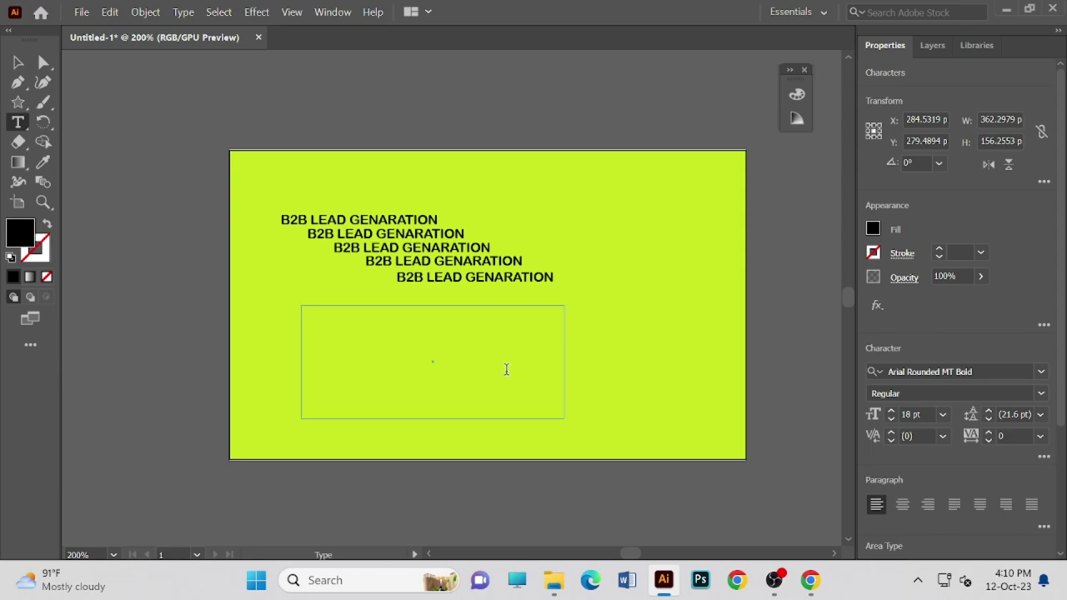
text(1000 EMAI)
key(BackSpace)
text(L LEAD ONLY)
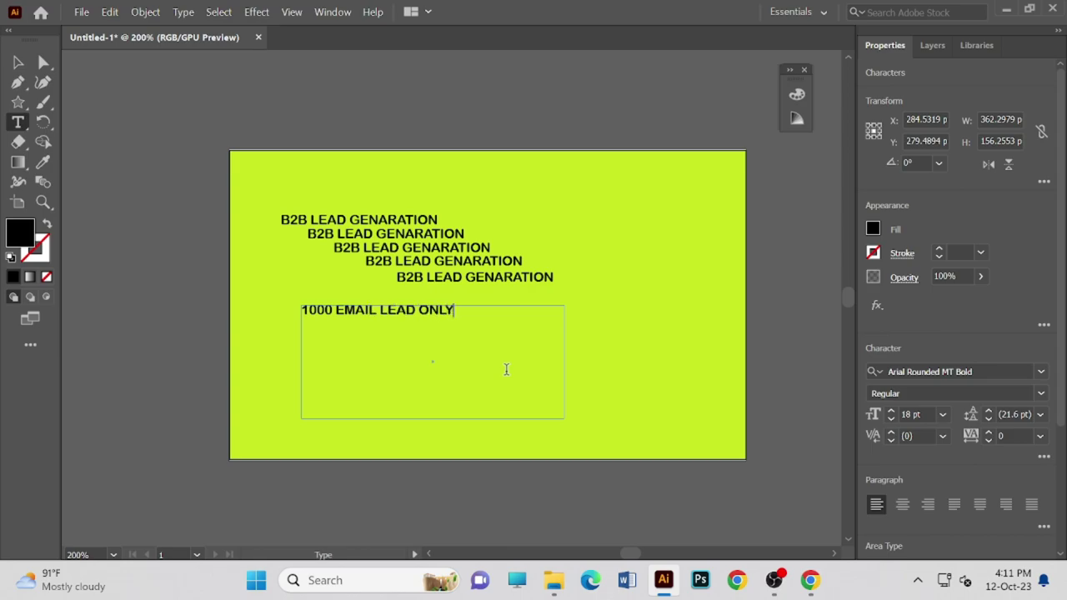
text( 5)
text( DO;;AR)
key(BackSpace)
key(BackSpace)
text(LLAR)
- Change the new line's font size and select the whole text line
click(942, 414)
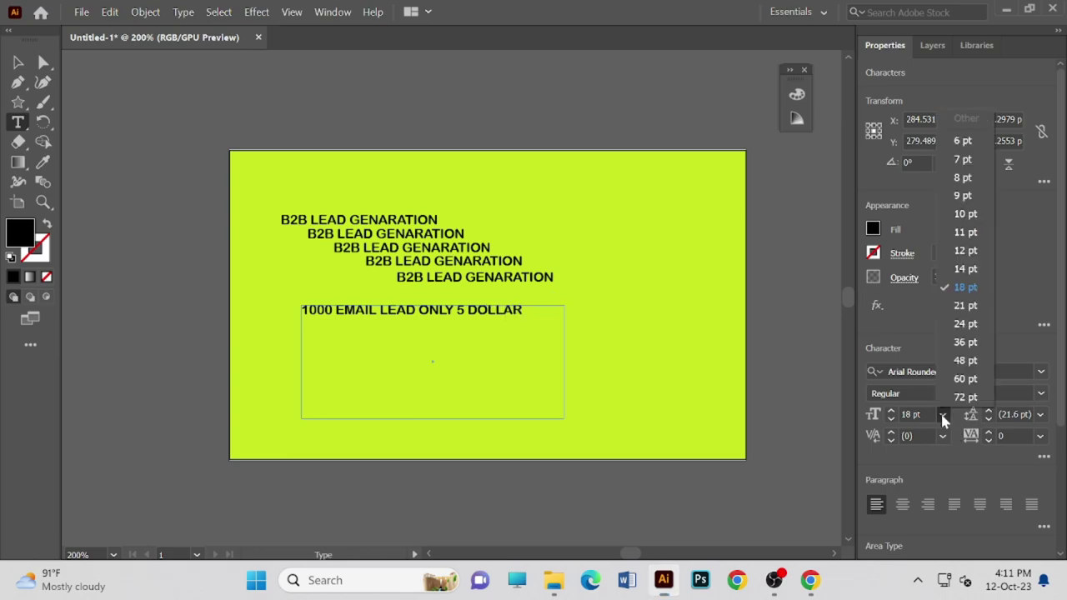
click(969, 182)
drag(527, 309, 323, 310)
click(526, 309)
drag(537, 312, 207, 312)
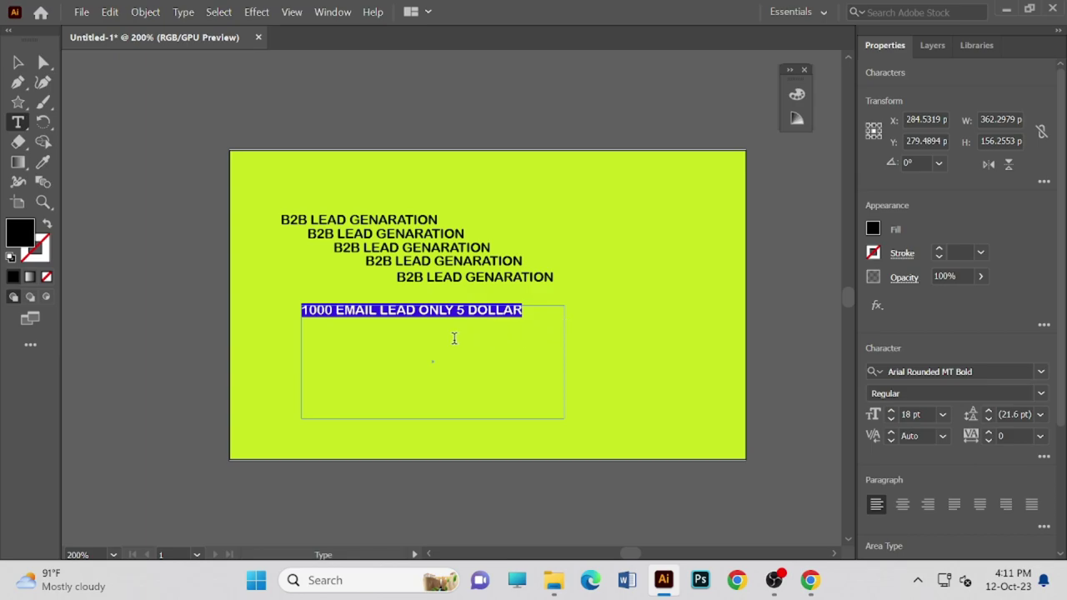
- Give the 1000 EMAIL LEAD ONLY 5 DOLLAR text a green fill from the swatches
click(873, 229)
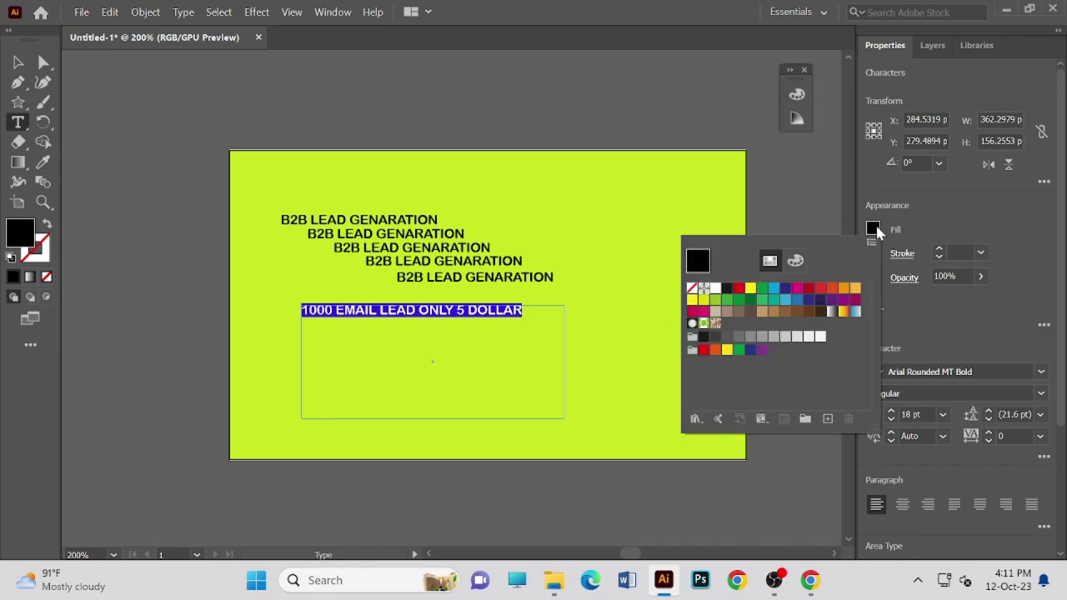
click(749, 289)
click(785, 301)
click(844, 301)
click(796, 301)
click(762, 300)
click(844, 332)
click(762, 349)
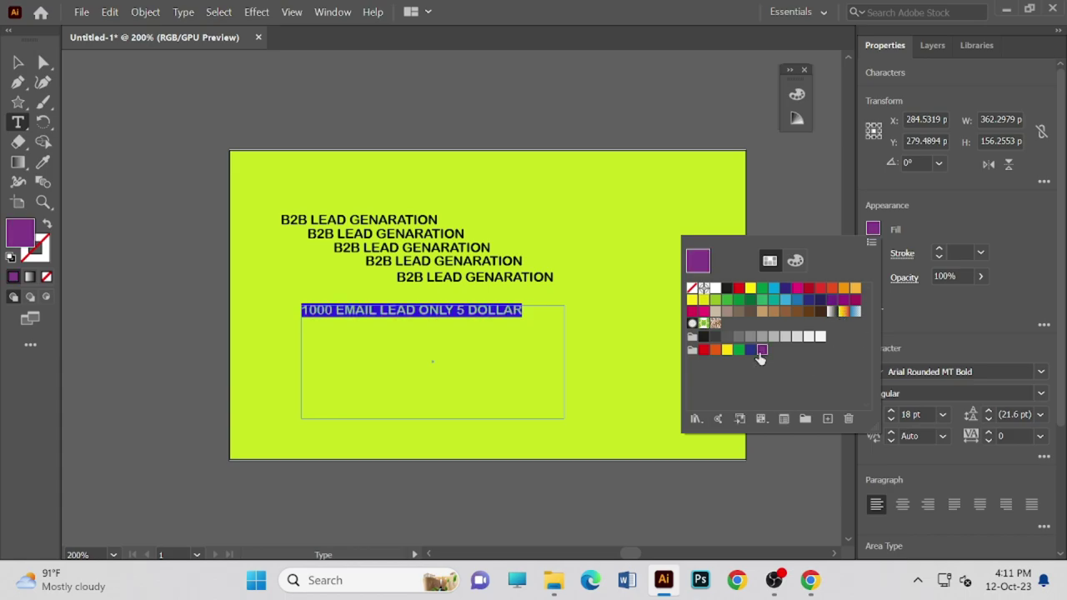
click(738, 349)
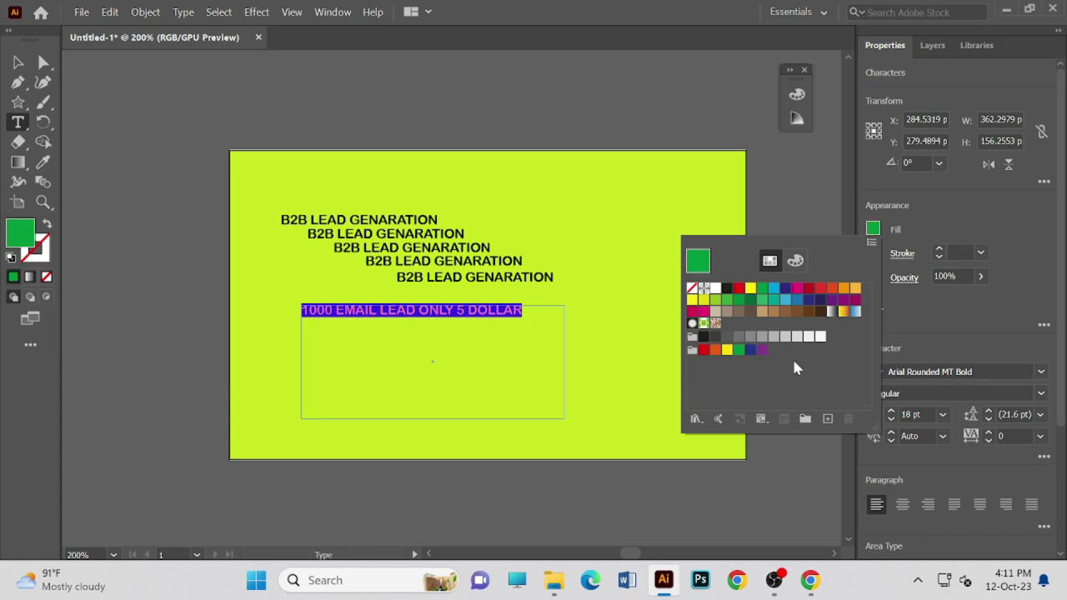
click(873, 228)
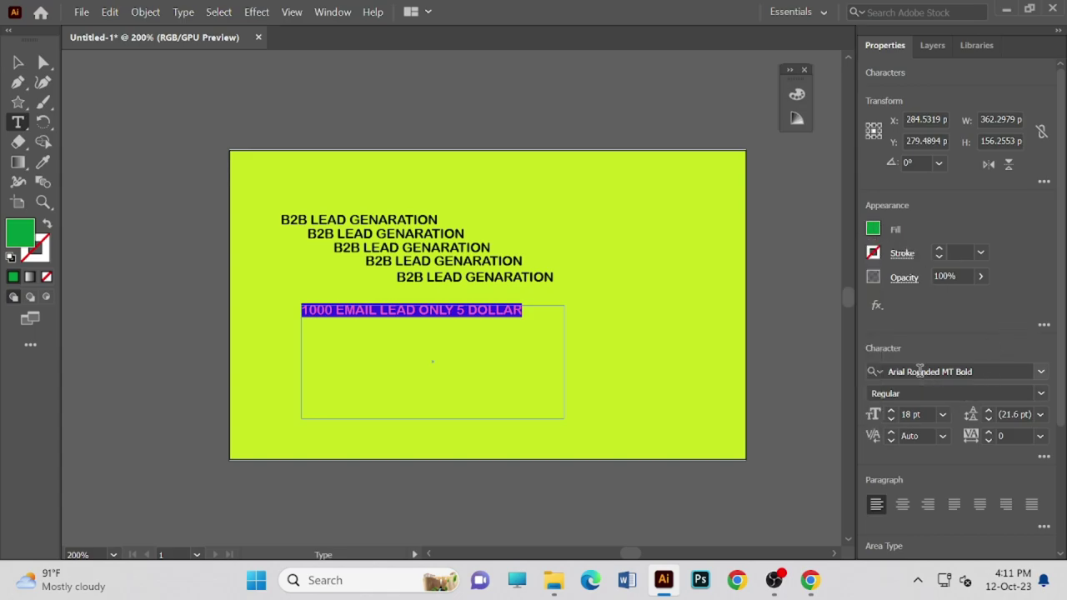
- Browse the font list for a lighter typeface, leaving Arial Rounded MT Bold in place
click(921, 371)
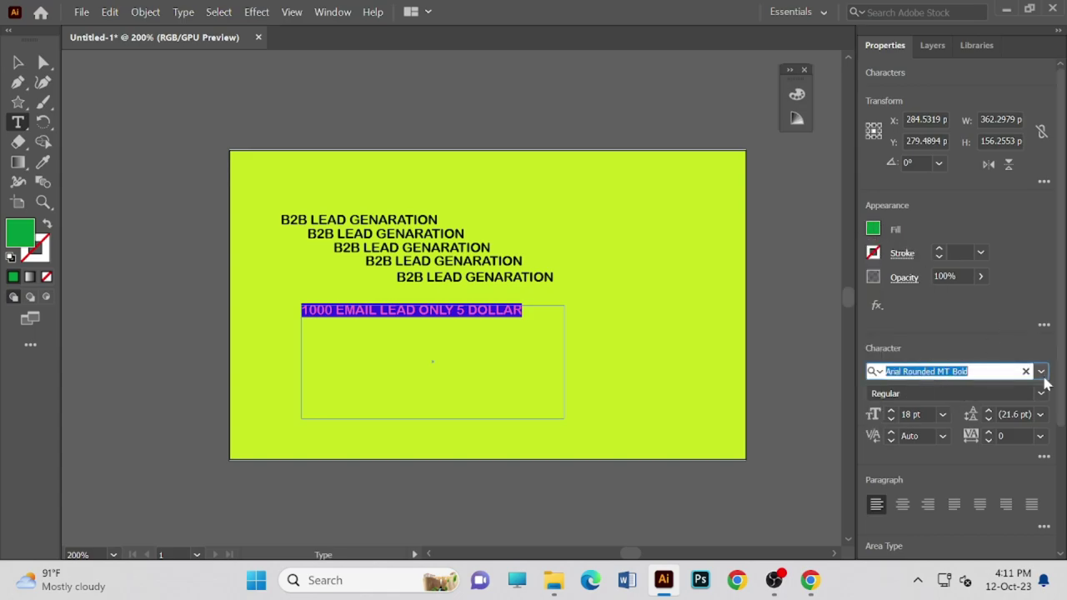
click(1041, 370)
scroll(883, 533, down, 2)
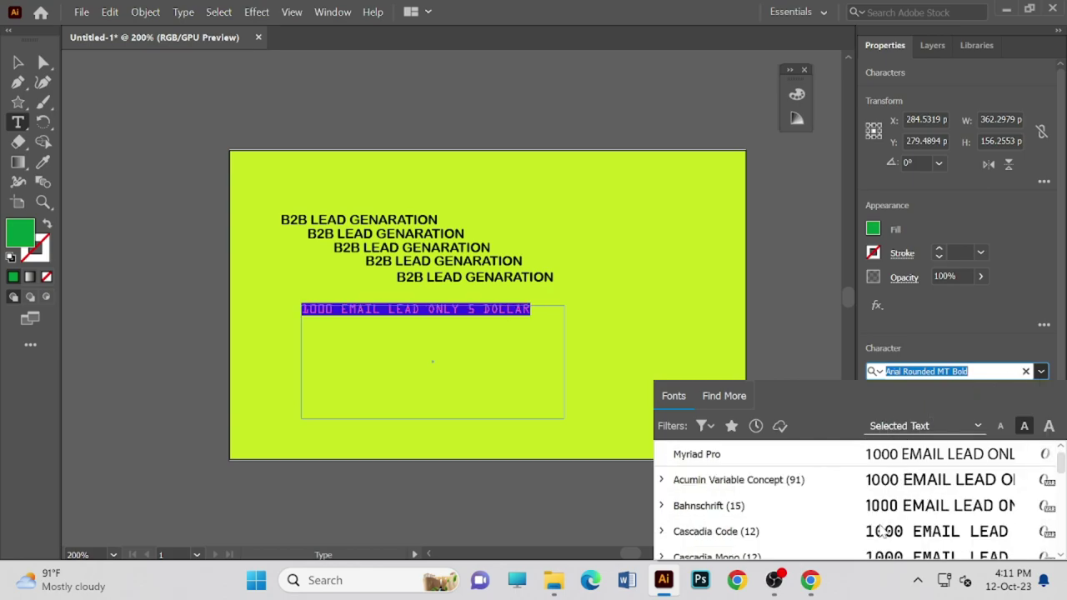
scroll(883, 534, down, 10)
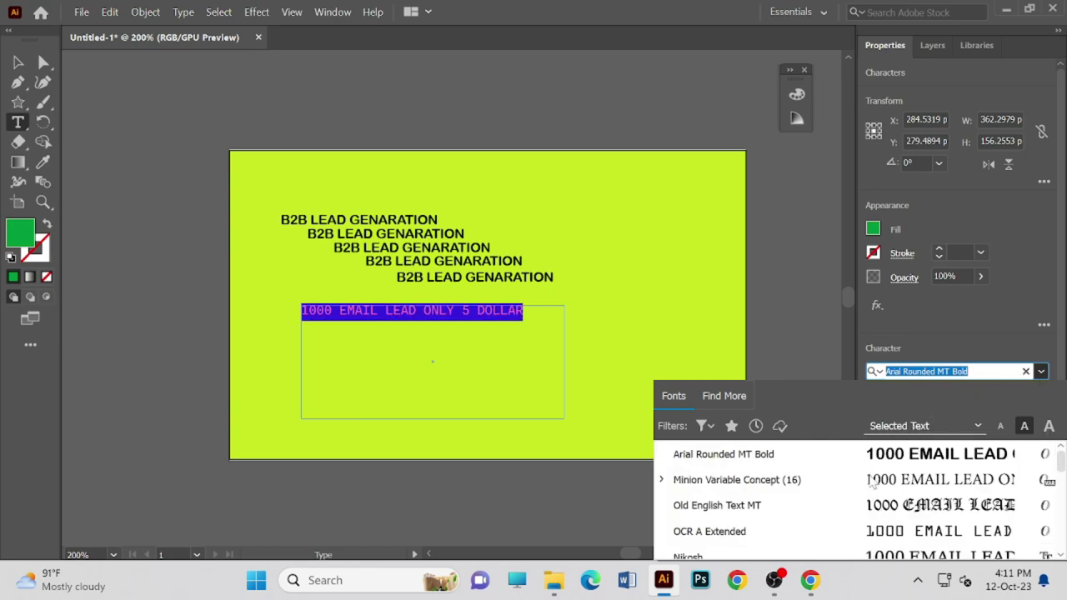
scroll(719, 467, down, 2)
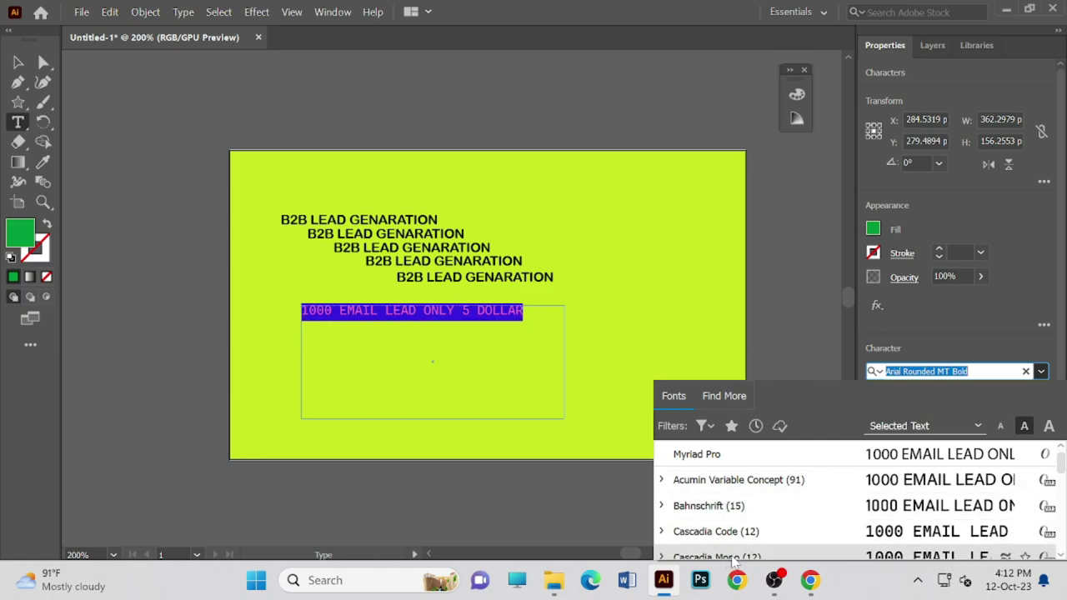
scroll(720, 542, down, 6)
key(Escape)
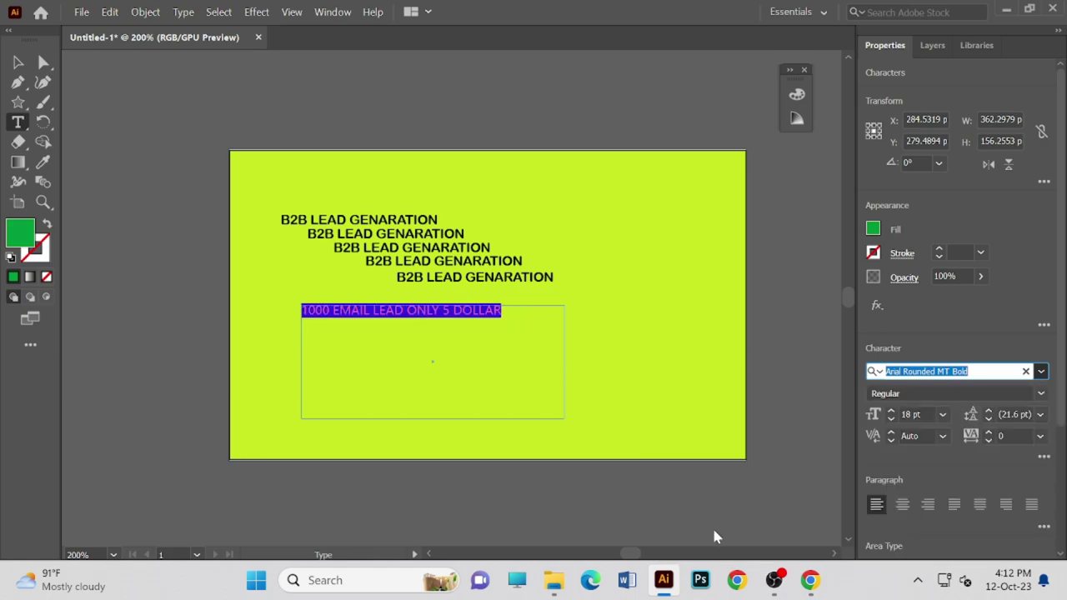
key(shift+alt+F11)
drag(479, 310, 486, 310)
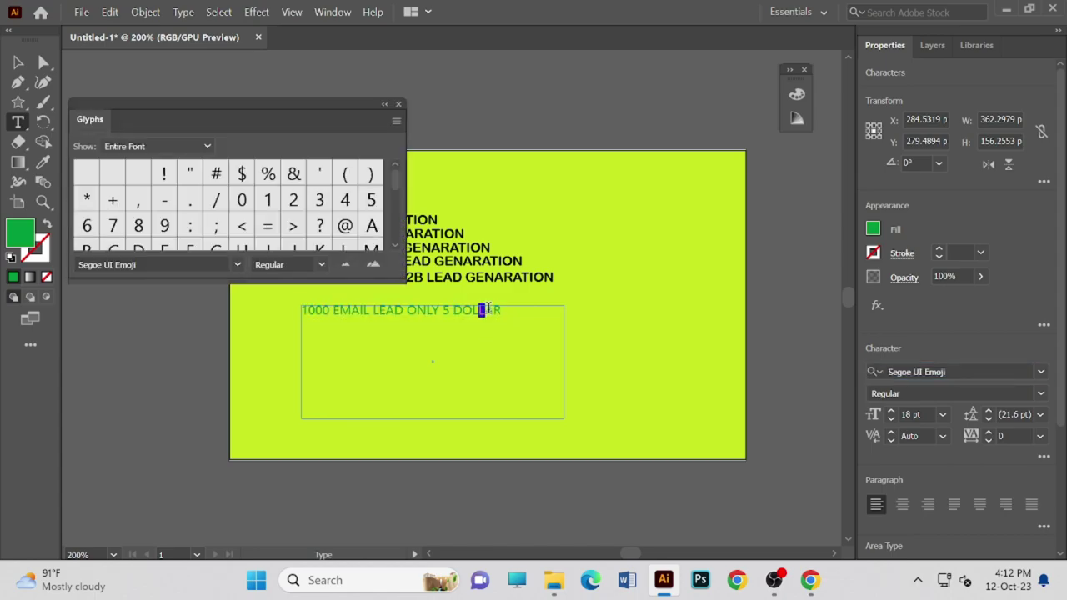
click(398, 105)
click(463, 317)
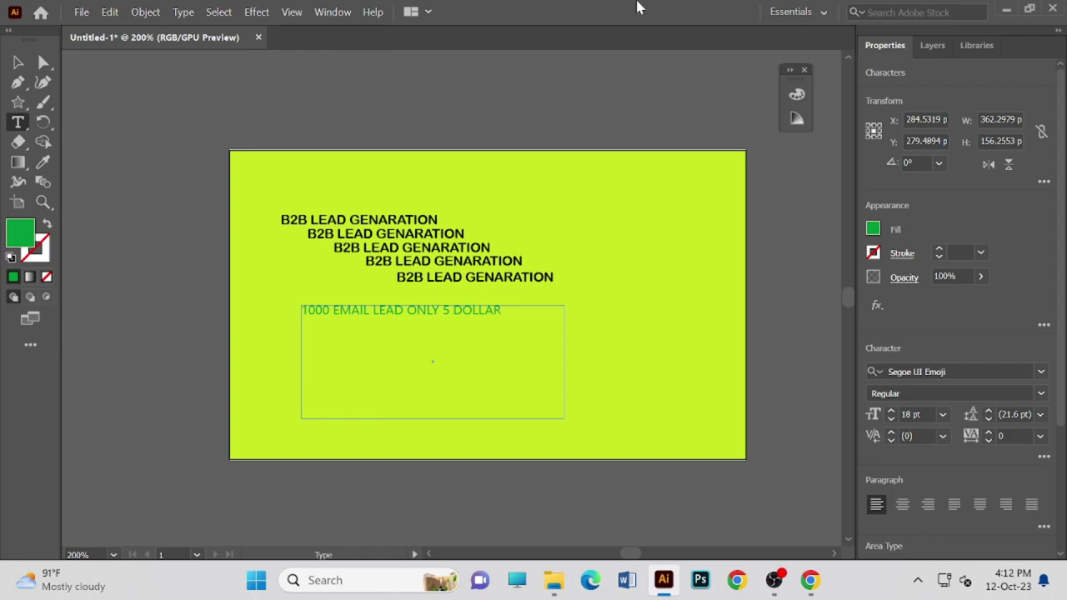
- Switch to Essentials Classic and delete the '1000 EMAIL LEAD ONLY 5 DOLLAR' text
click(827, 11)
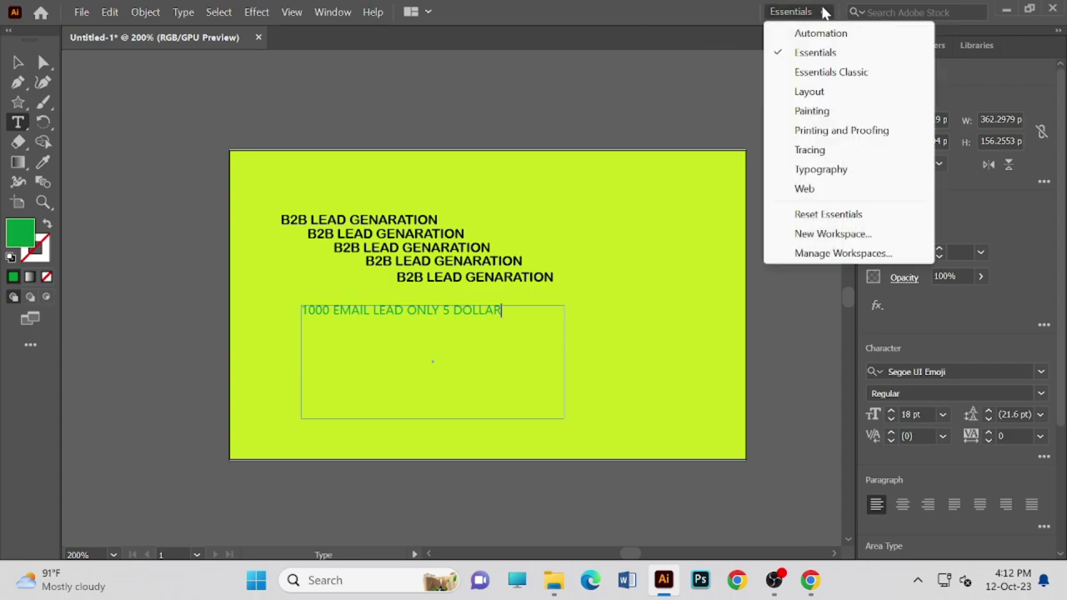
click(816, 73)
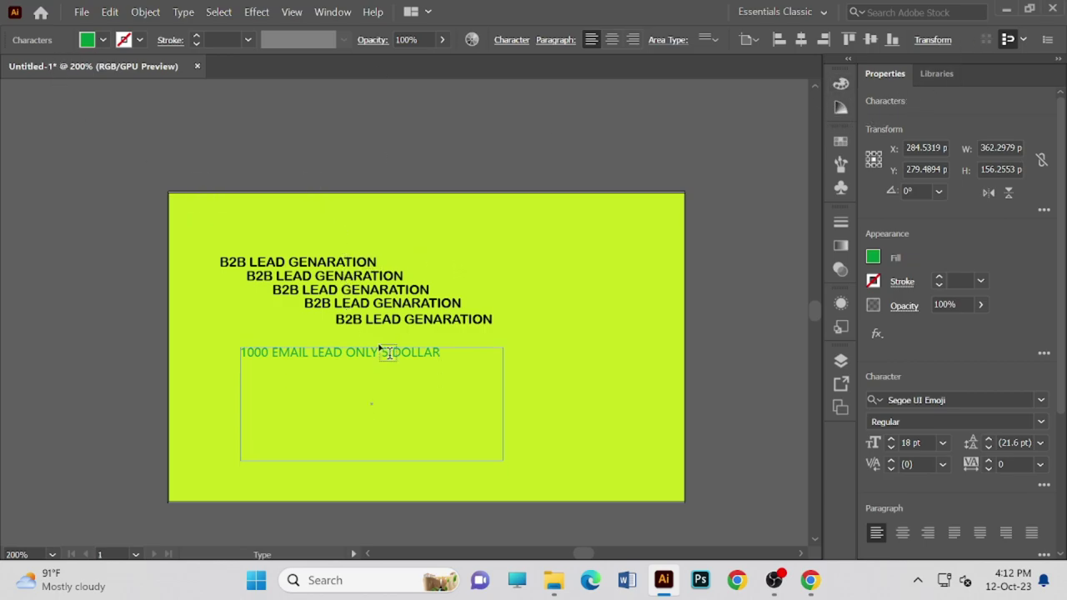
drag(464, 353, 202, 345)
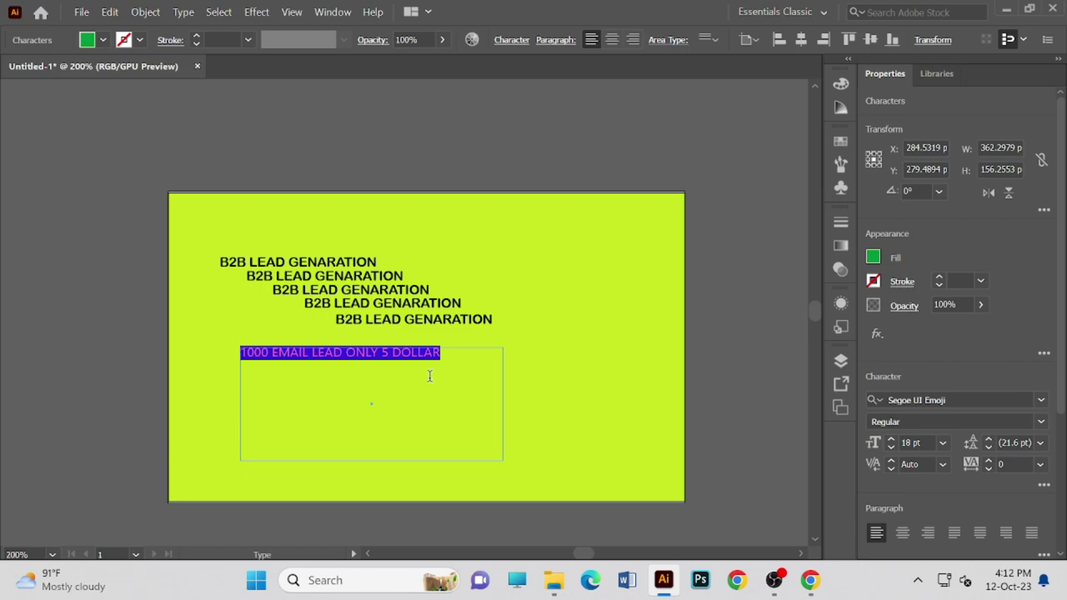
key(BackSpace)
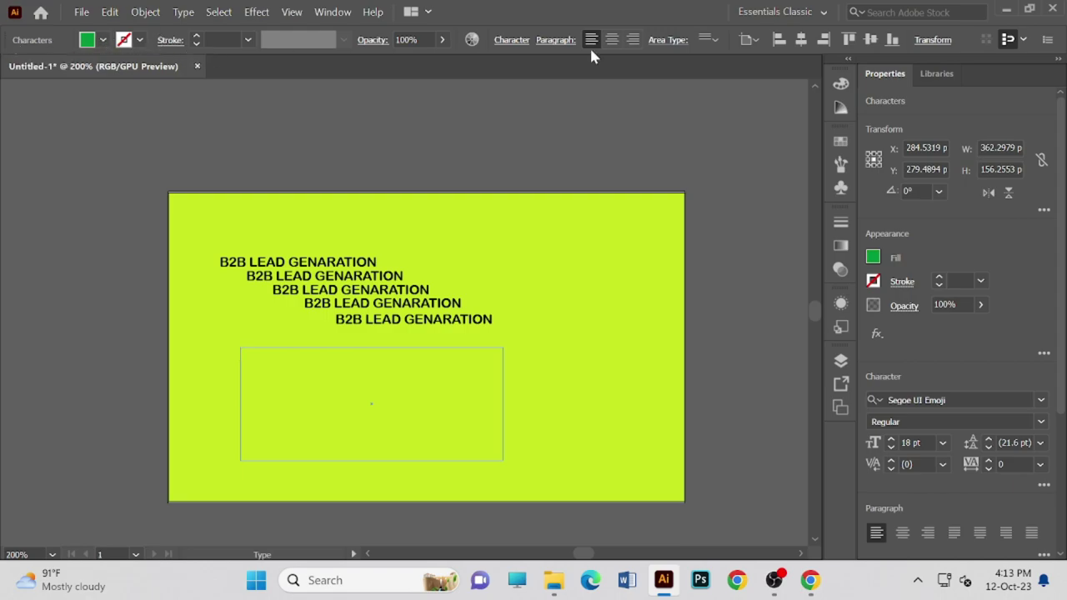
- Switch to the Essentials workspace with a single-column toolbar and the Selection tool active
click(823, 13)
click(793, 54)
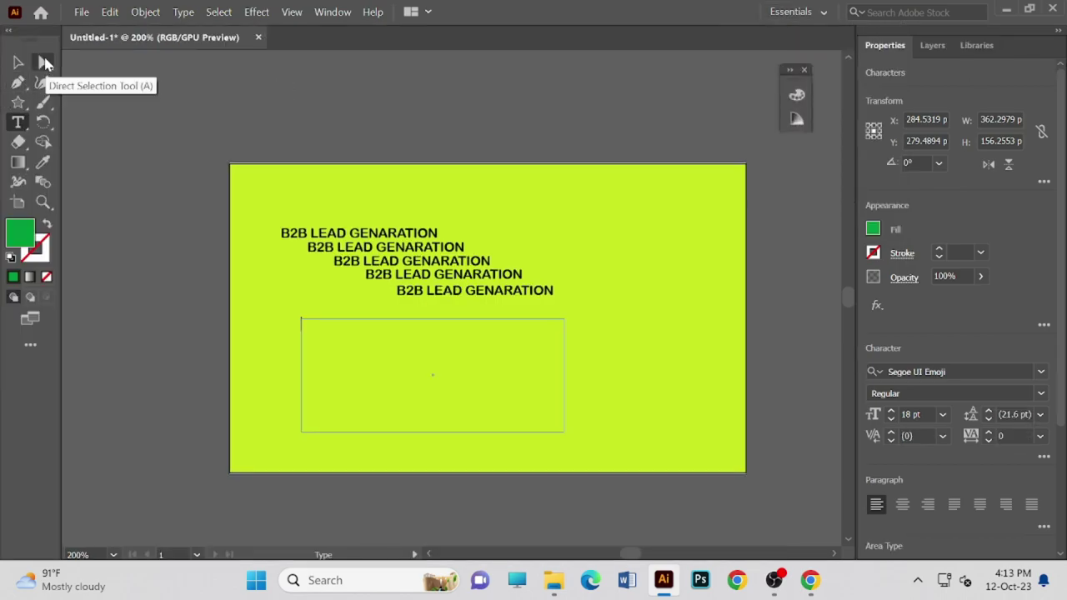
click(10, 38)
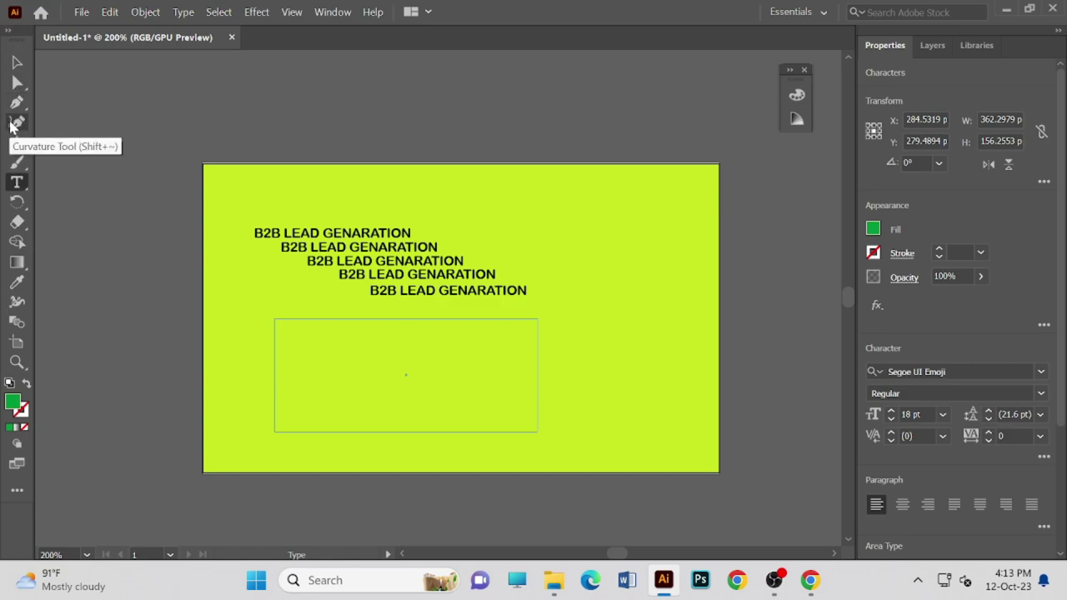
click(15, 63)
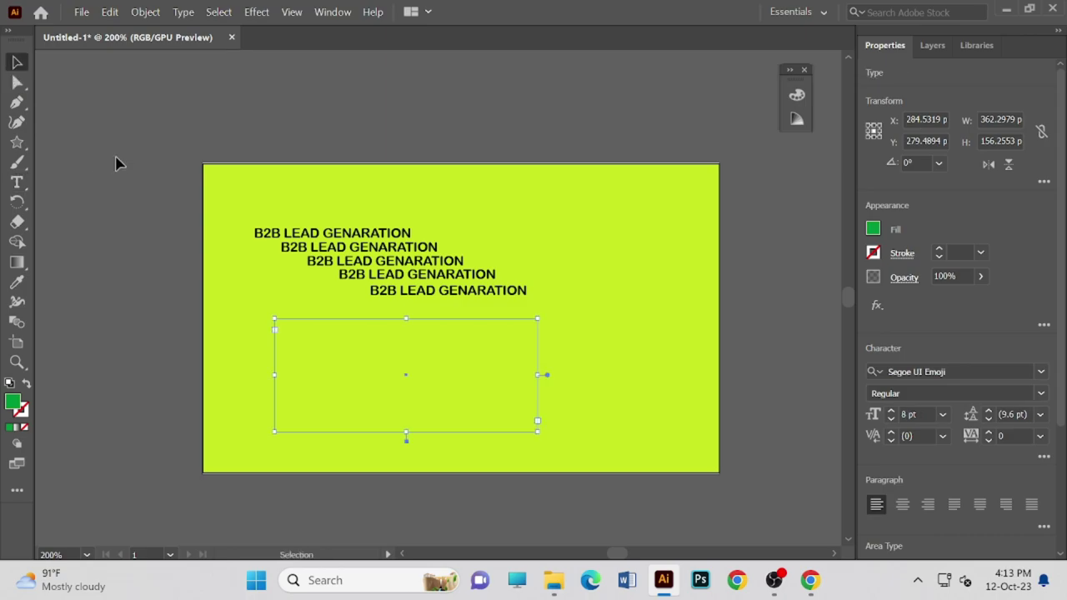
- Delete the empty text frame and return to the Essentials Classic workspace
click(358, 372)
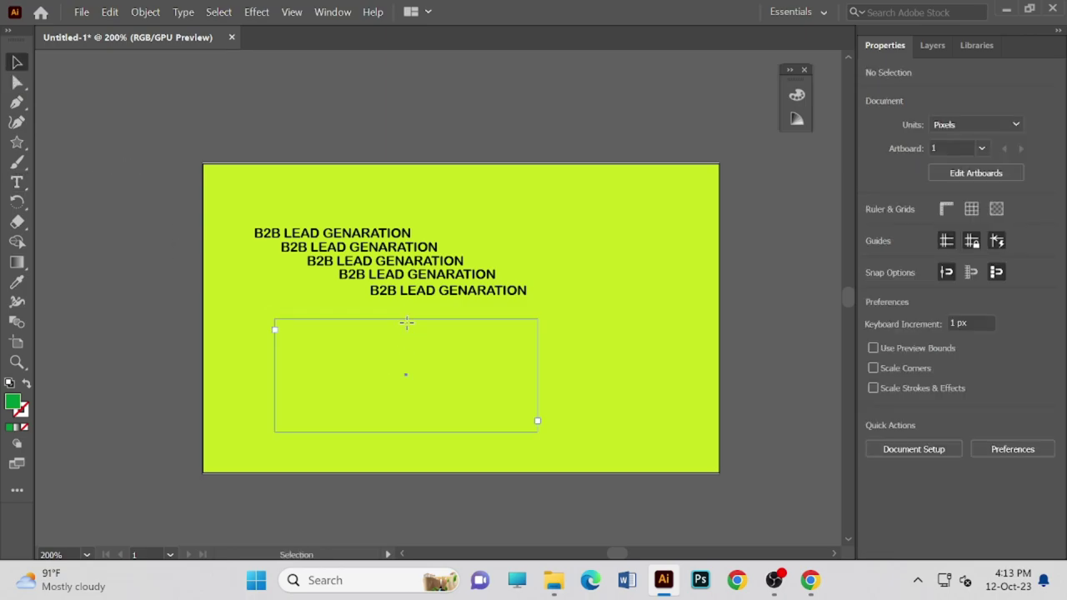
click(407, 329)
key(Delete)
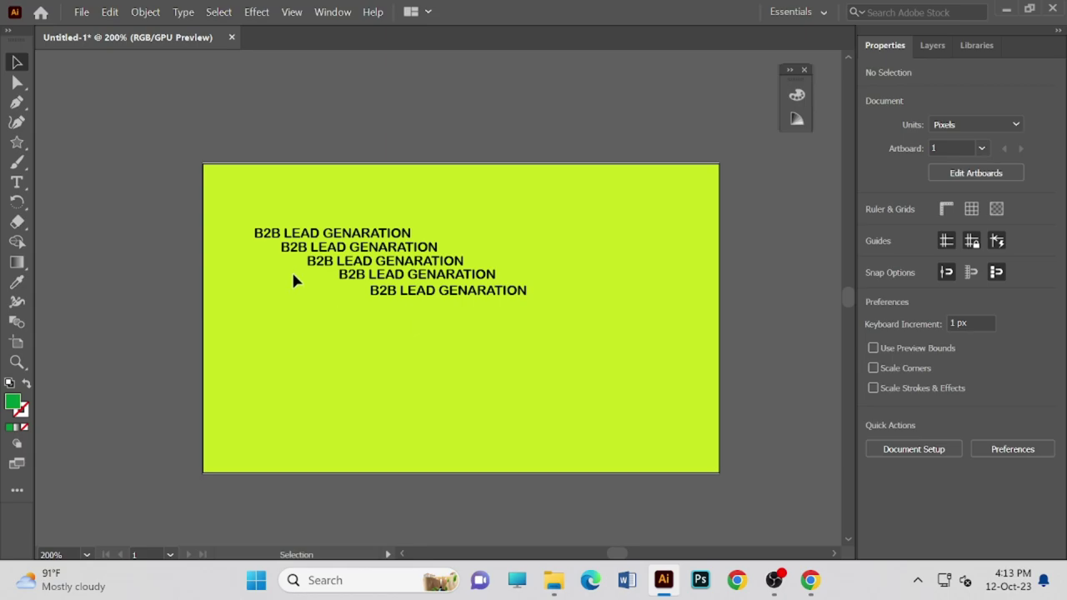
click(811, 16)
click(802, 72)
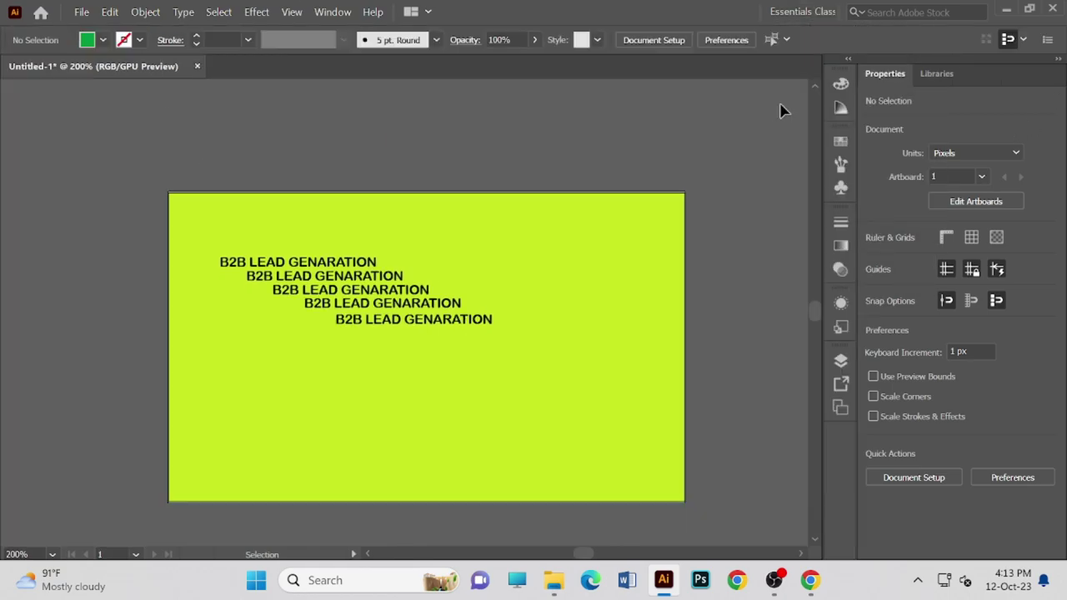
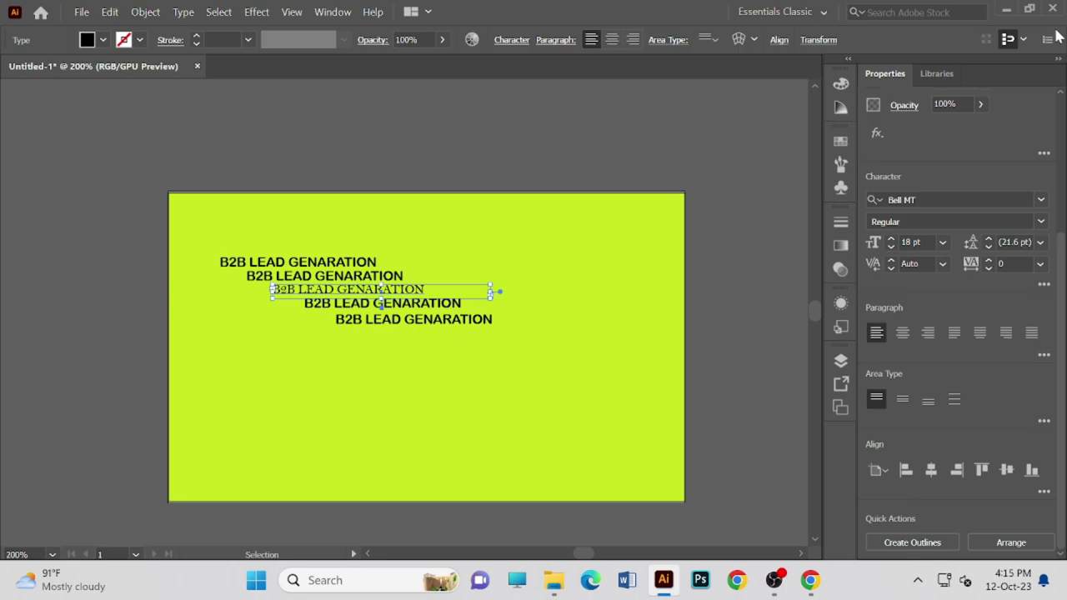
- Replace the fourth B2B LEAD GENARATION line's auto leading with a fixed value of about 22 pt
shift+click(437, 318)
drag(340, 299, 359, 311)
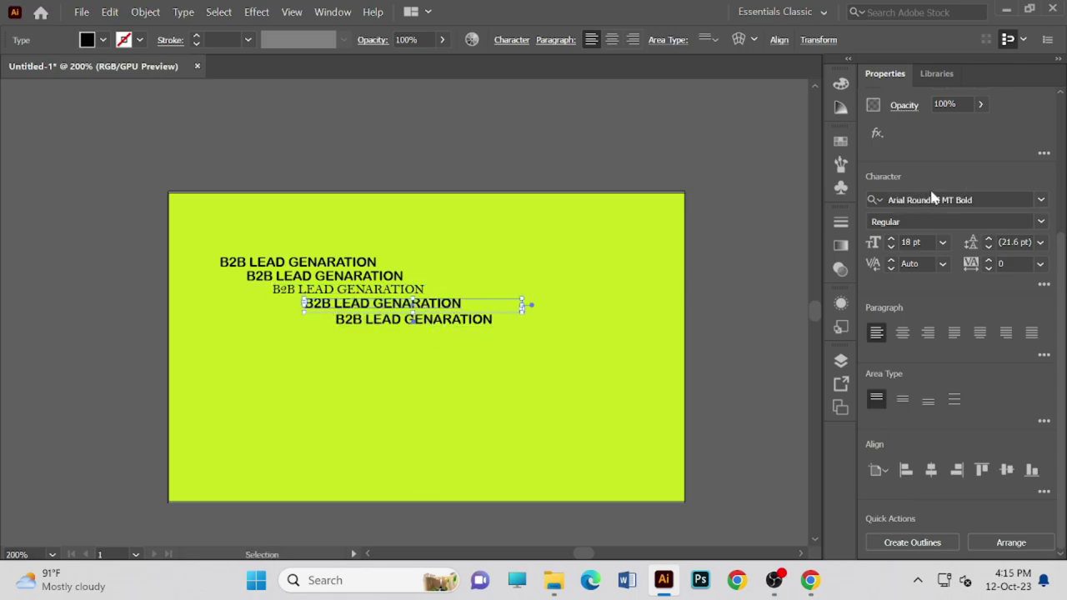
click(988, 247)
click(988, 239)
click(989, 239)
click(992, 247)
- Select all five text lines, move the block, then undo so it stays in place
key(ctrl+a)
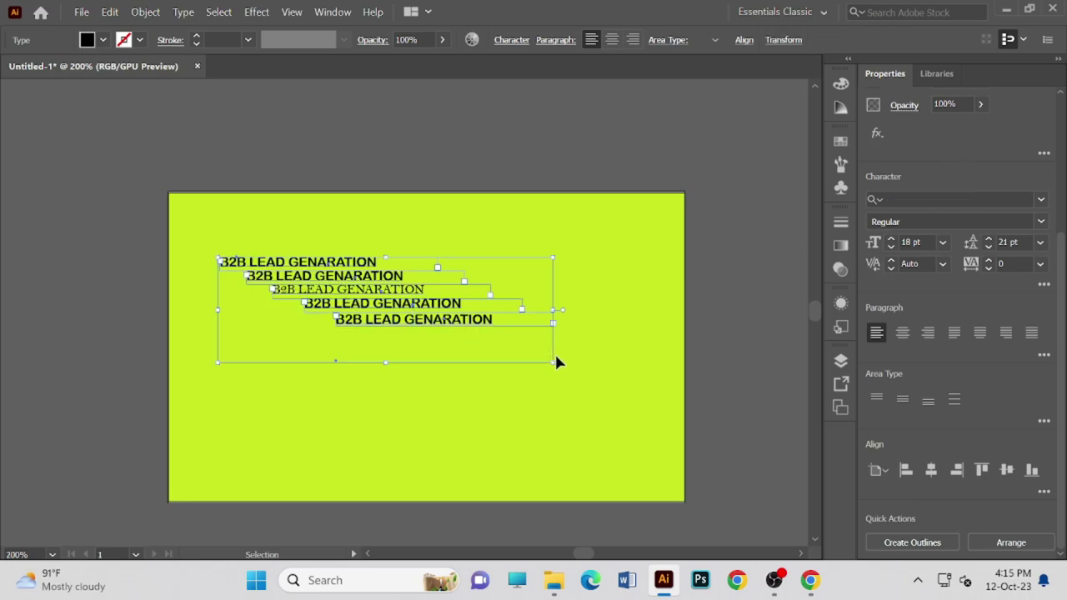
drag(407, 266, 347, 292)
click(439, 338)
key(ctrl+z)
key(ctrl+z)
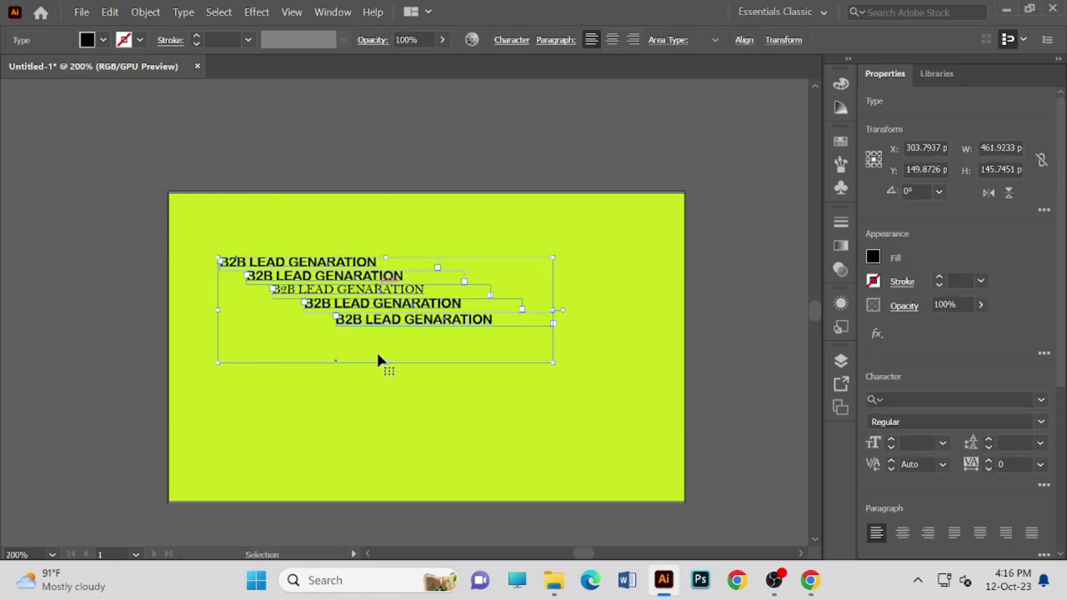
click(376, 394)
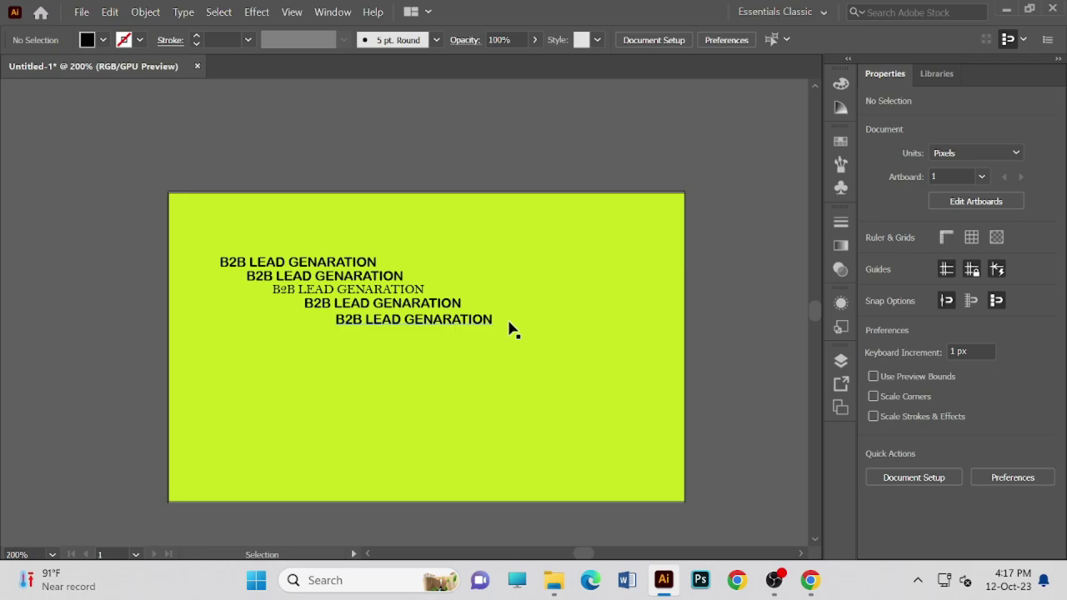
- Switch to Google Chrome and focus the address bar of a blank tab
click(512, 326)
click(506, 236)
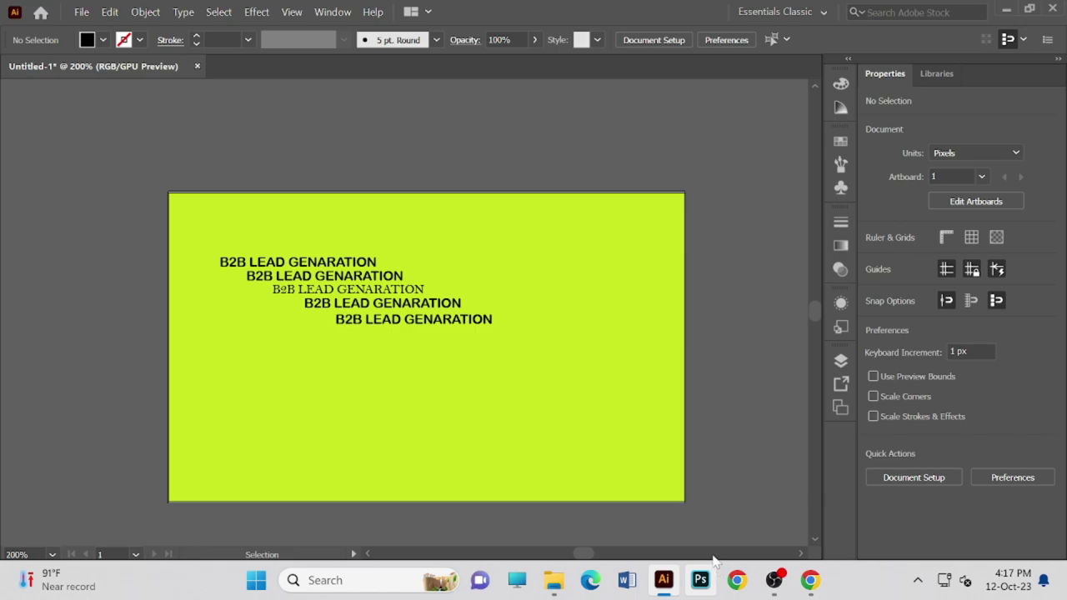
click(810, 580)
click(304, 46)
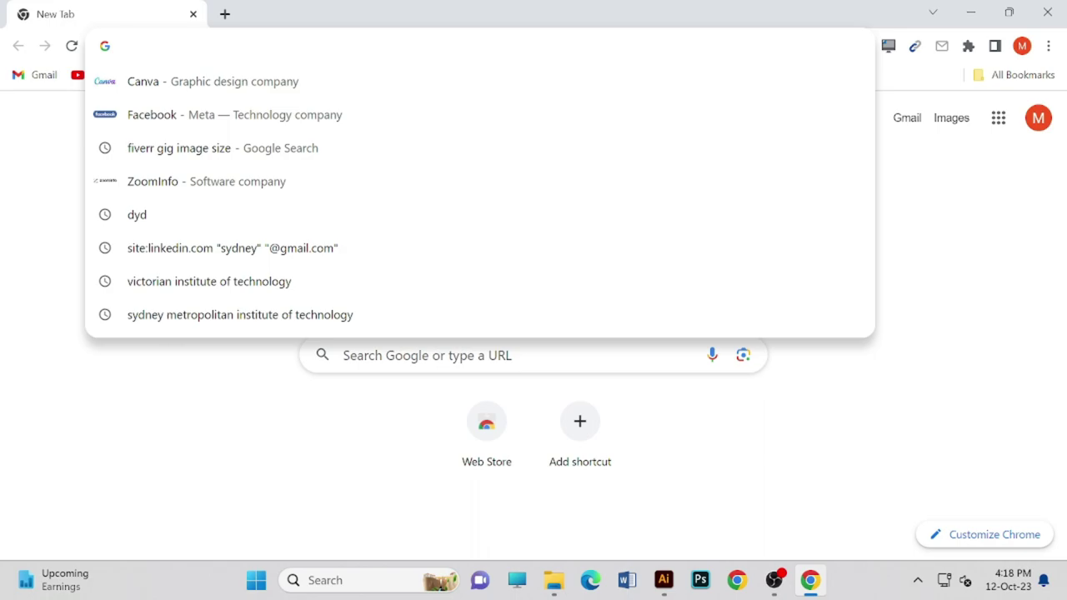
- Search Google for 'man png' after clearing mistyped text, and scroll through the results
text(TR)
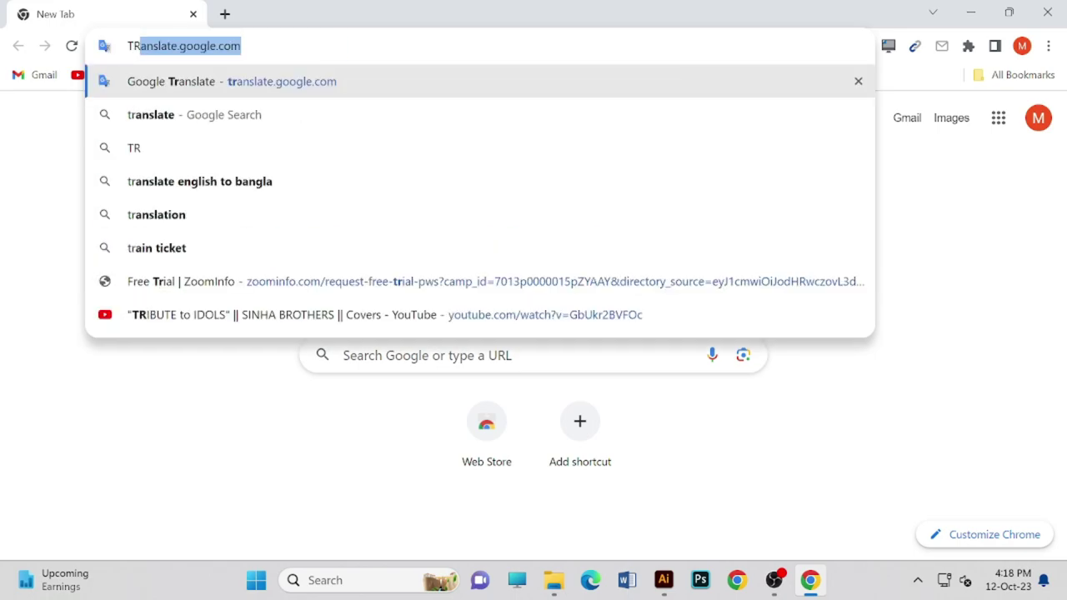
text(W)
key(BackSpace)
key(BackSpace)
key(BackSpace)
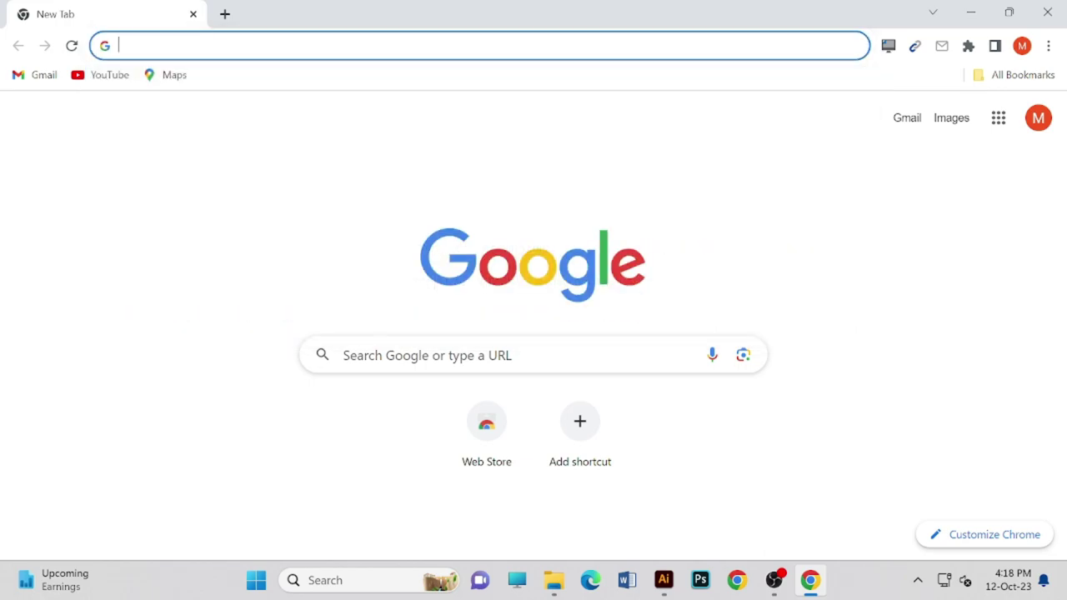
text(PNG)
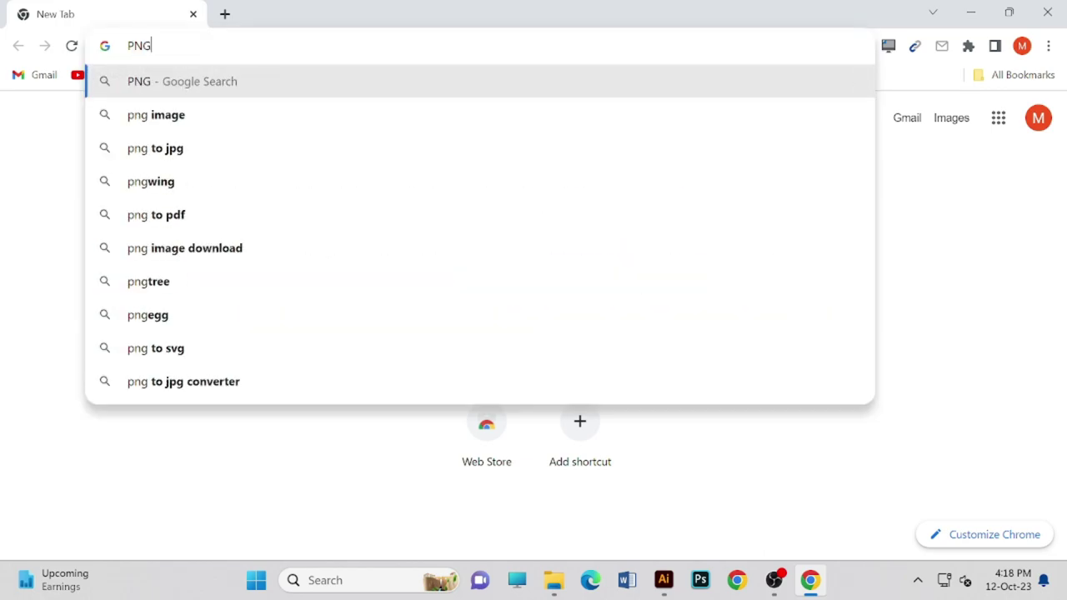
key(BackSpace)
key(BackSpace)
key(BackSpace)
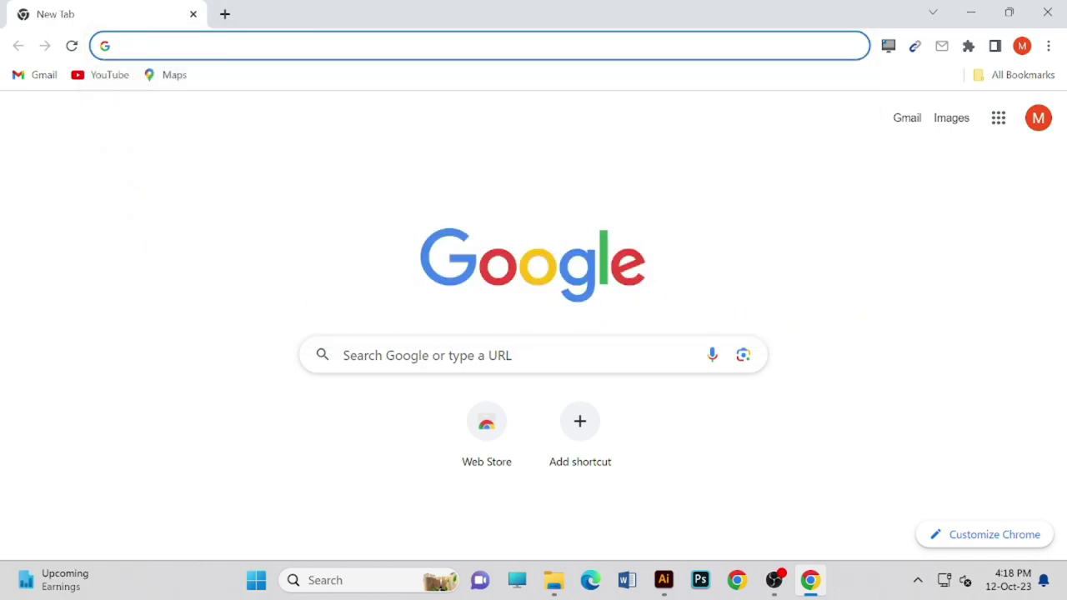
text(man )
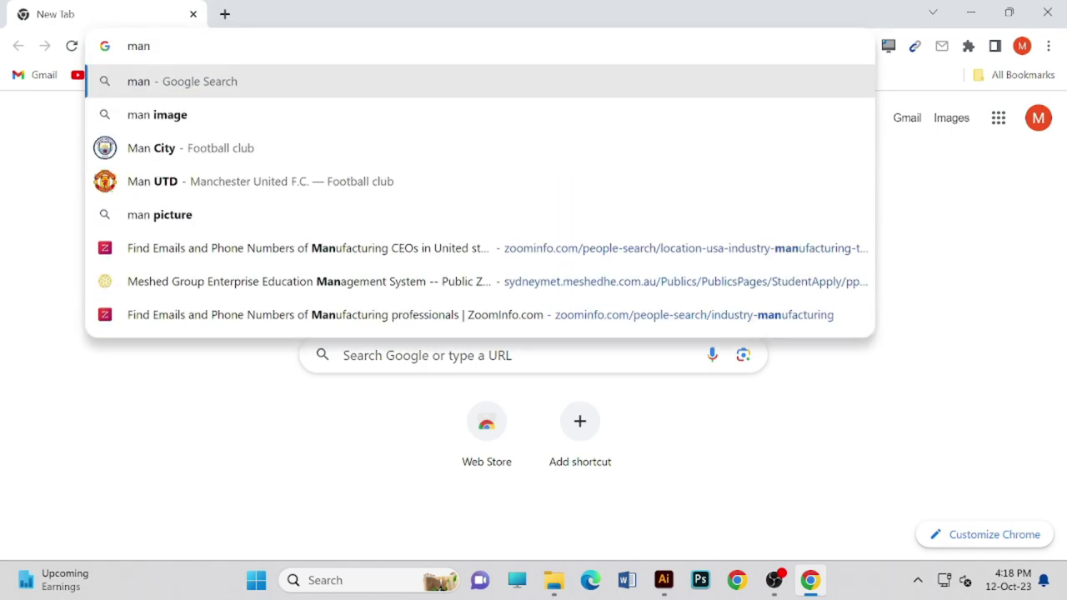
text(png)
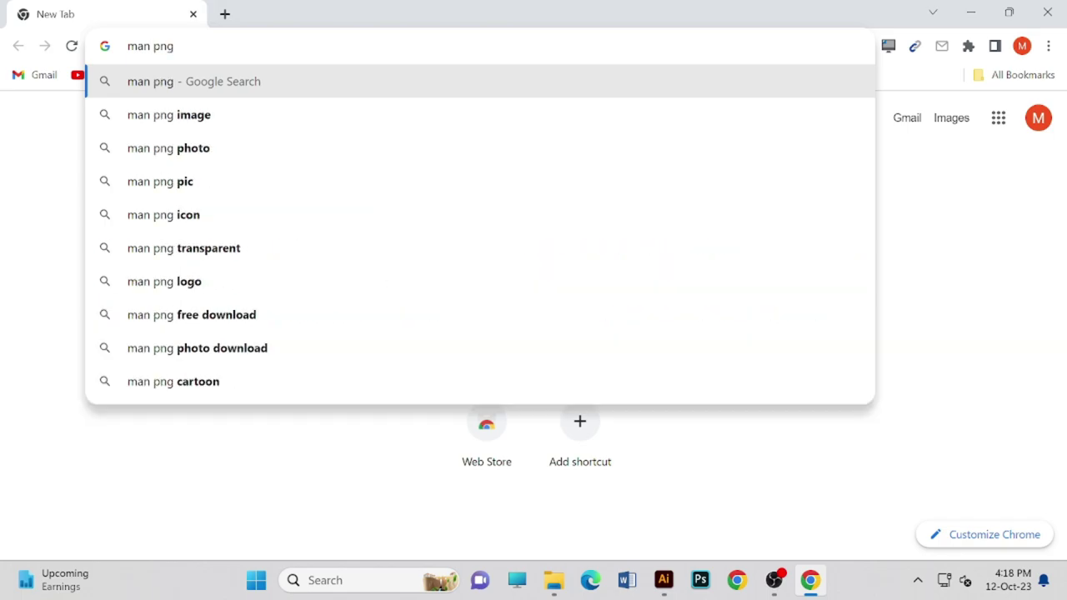
key(Return)
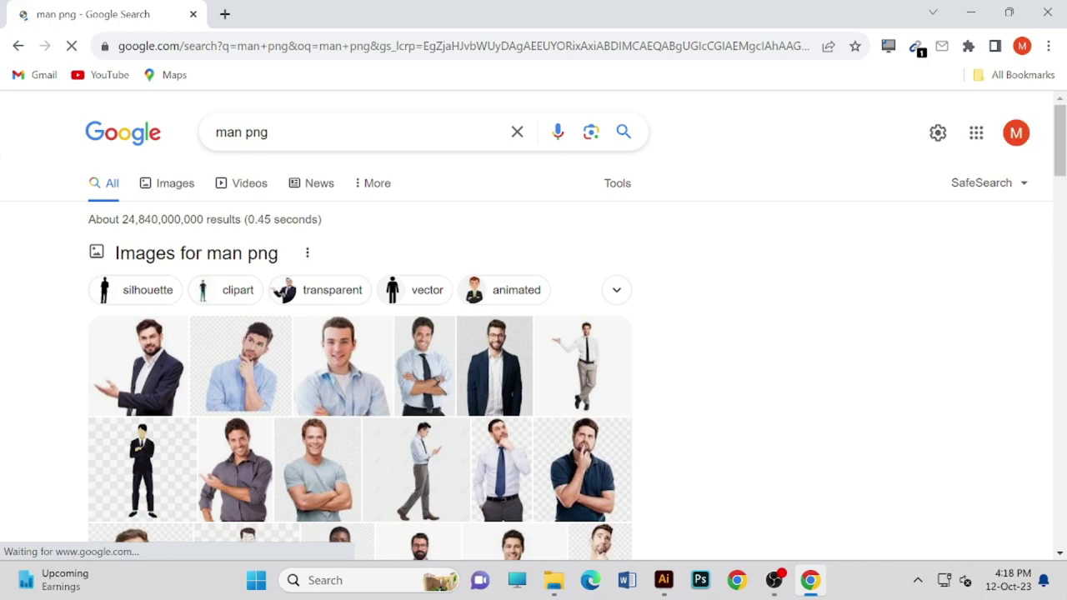
scroll(175, 333, down, 1)
scroll(166, 453, down, 1)
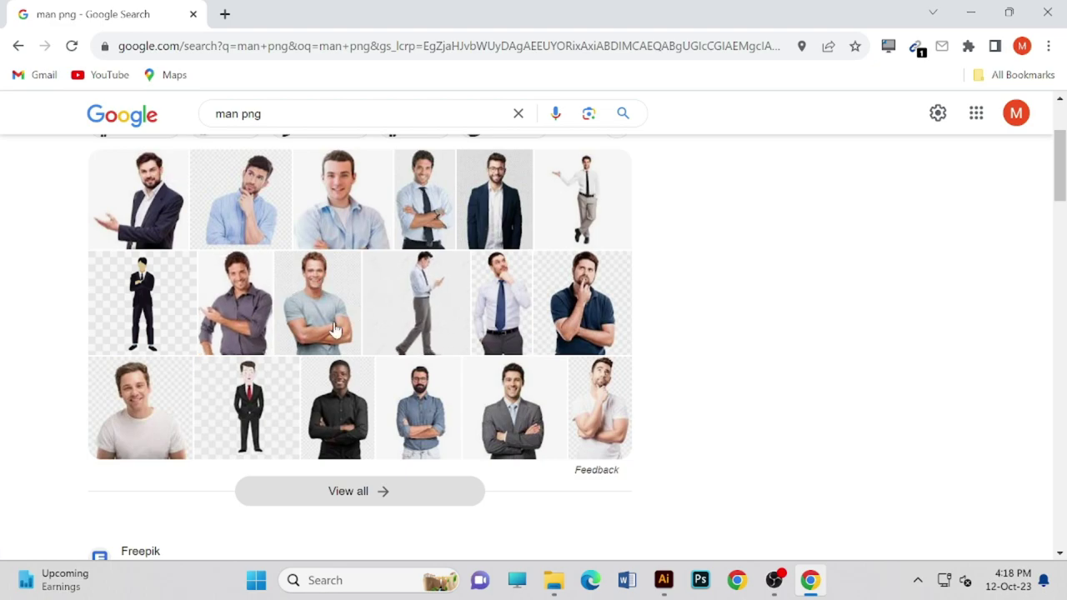
scroll(257, 325, down, 1)
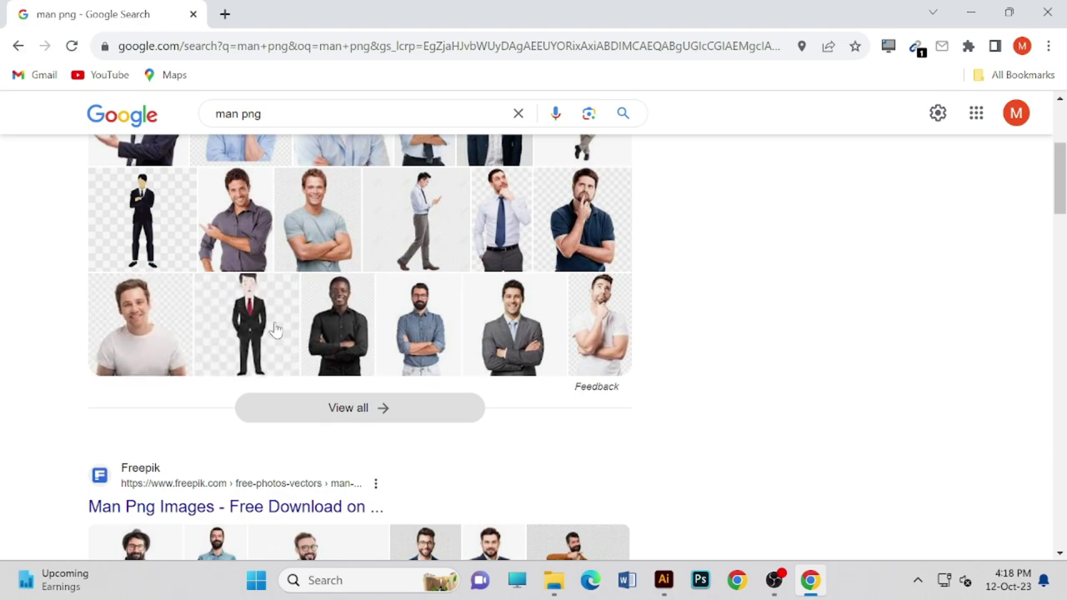
scroll(278, 310, up, 1)
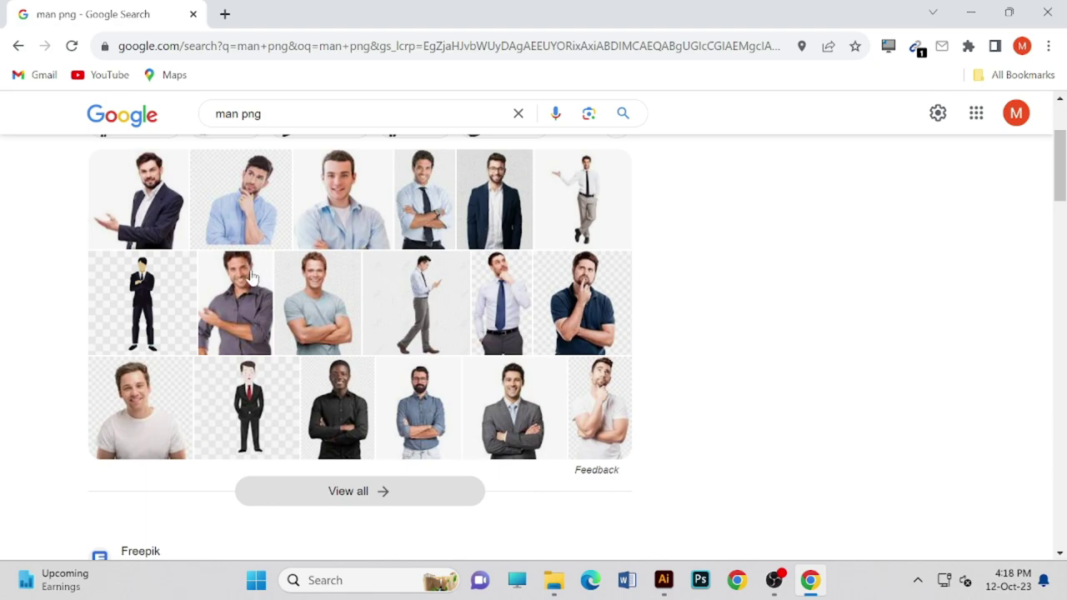
scroll(252, 278, up, 2)
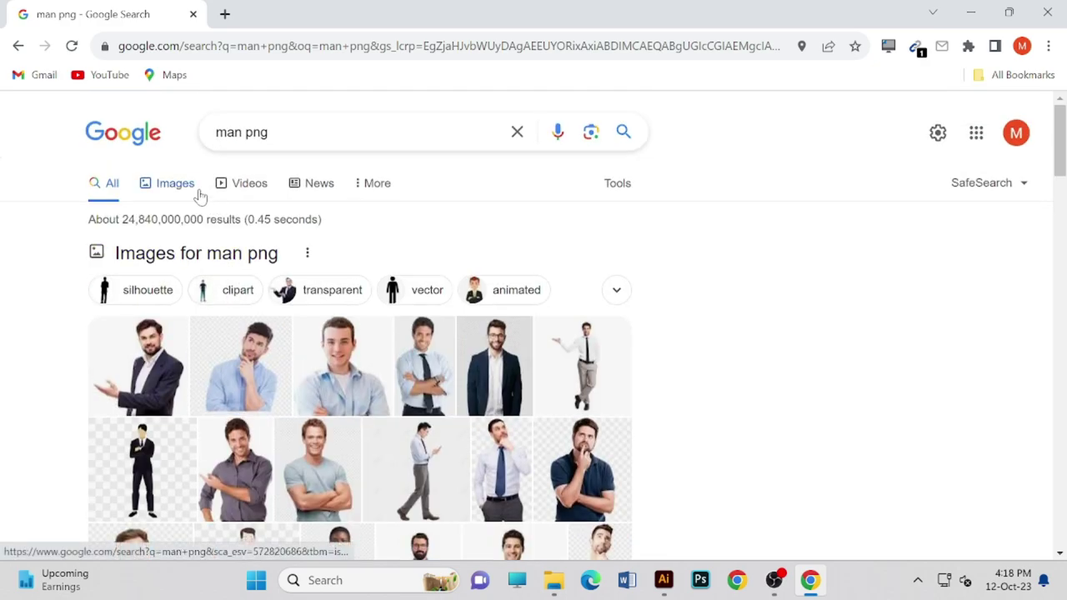
- Filter the Google Images results for 'man png' to Color: Transparent
click(200, 196)
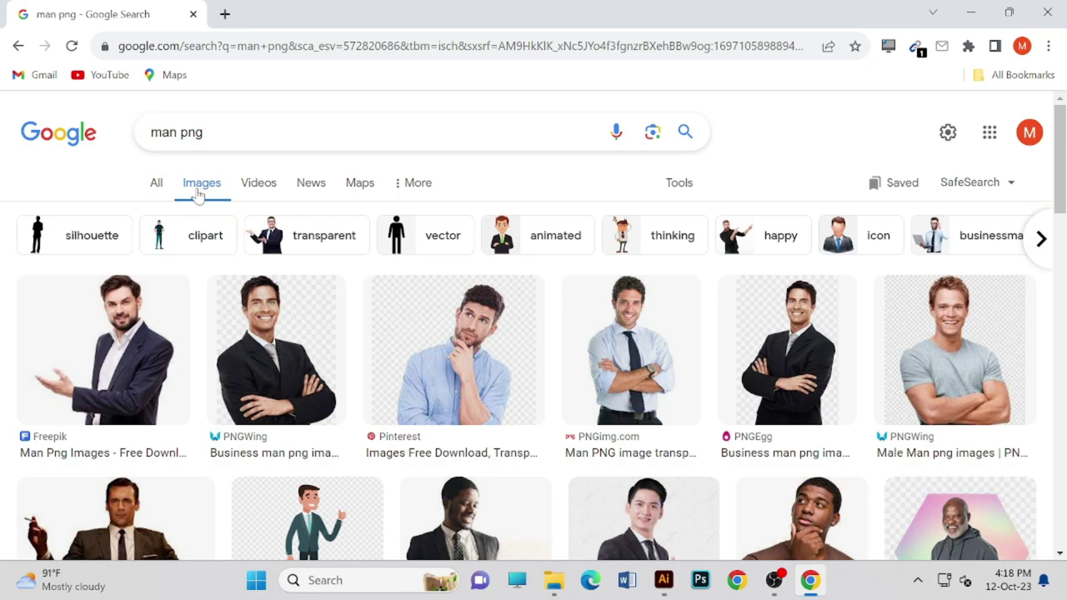
click(663, 188)
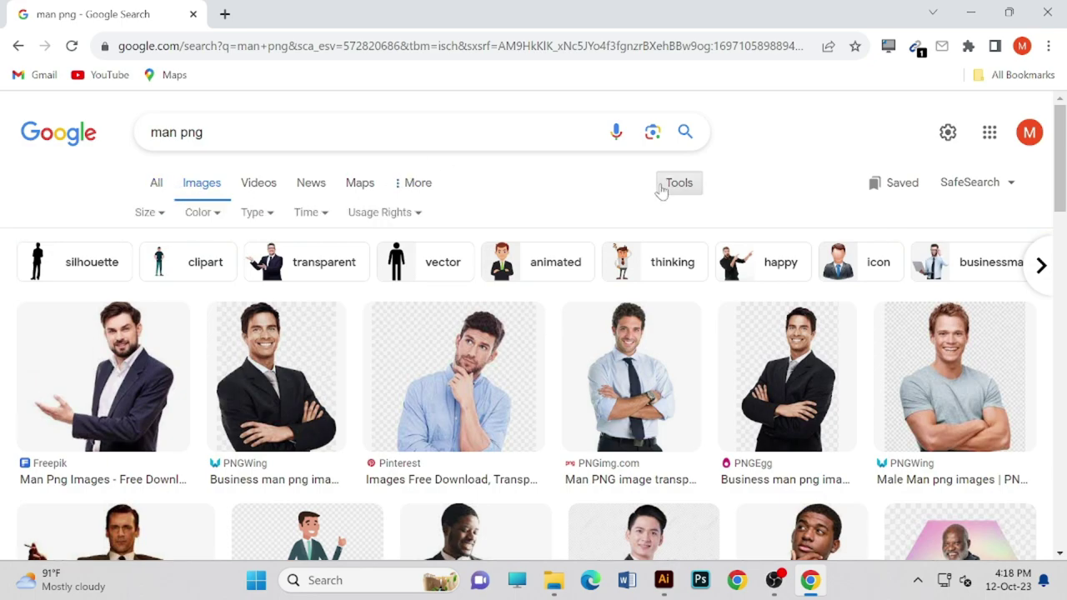
click(197, 214)
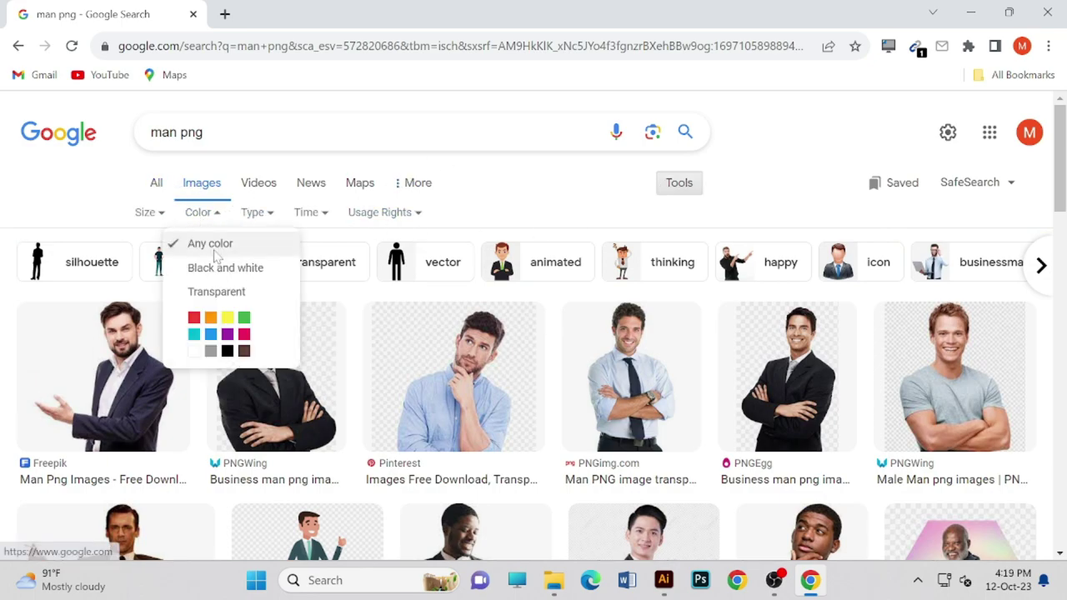
click(210, 293)
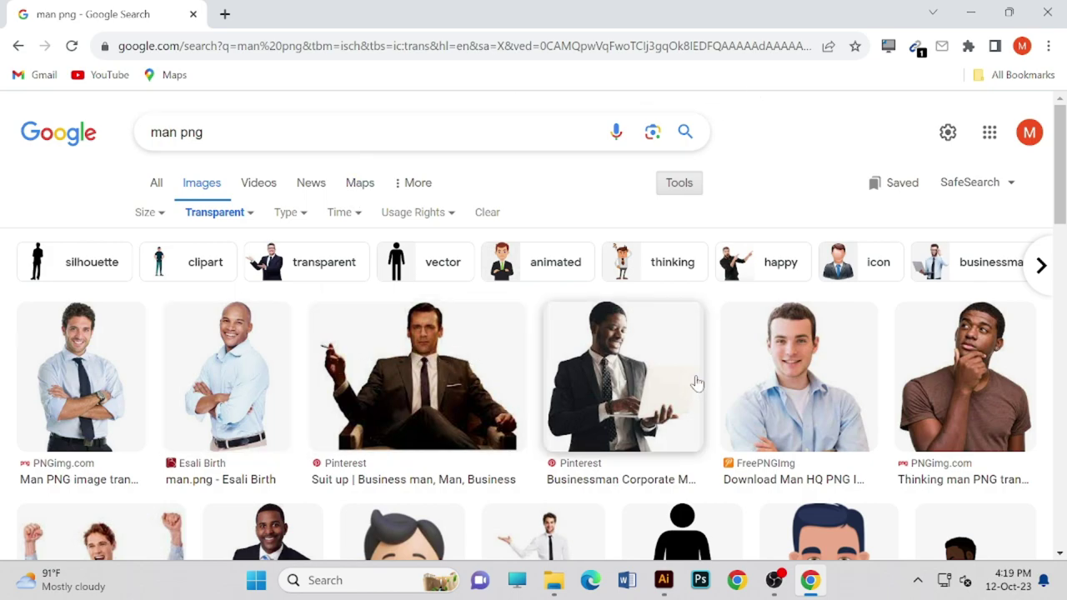
- Preview the cartoon man image and briefly open its Vecteezy source page
scroll(697, 382, down, 3)
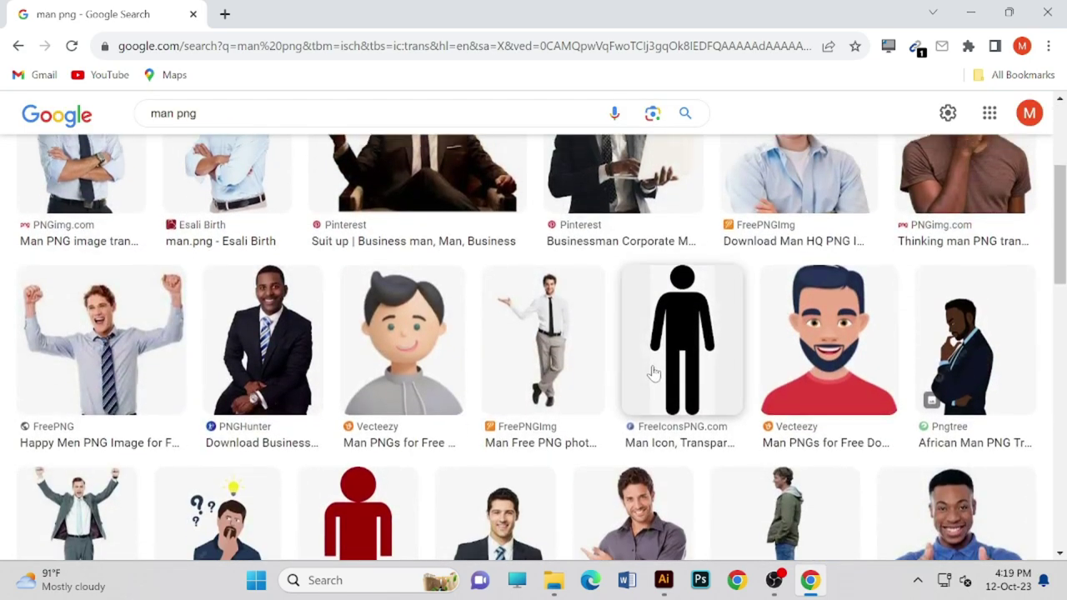
scroll(733, 438, up, 1)
scroll(345, 411, up, 1)
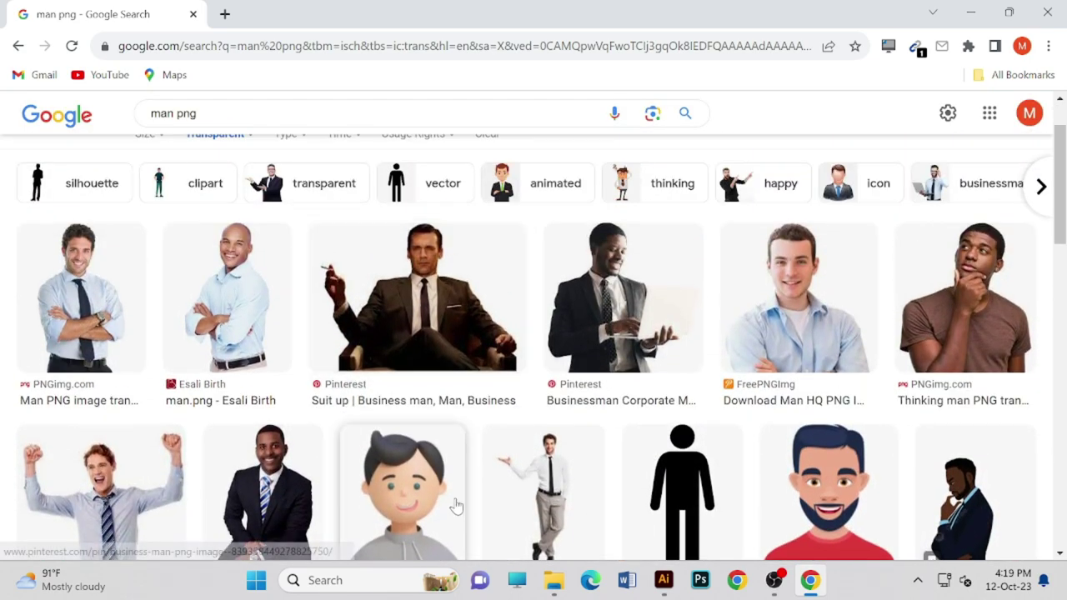
click(412, 503)
click(829, 295)
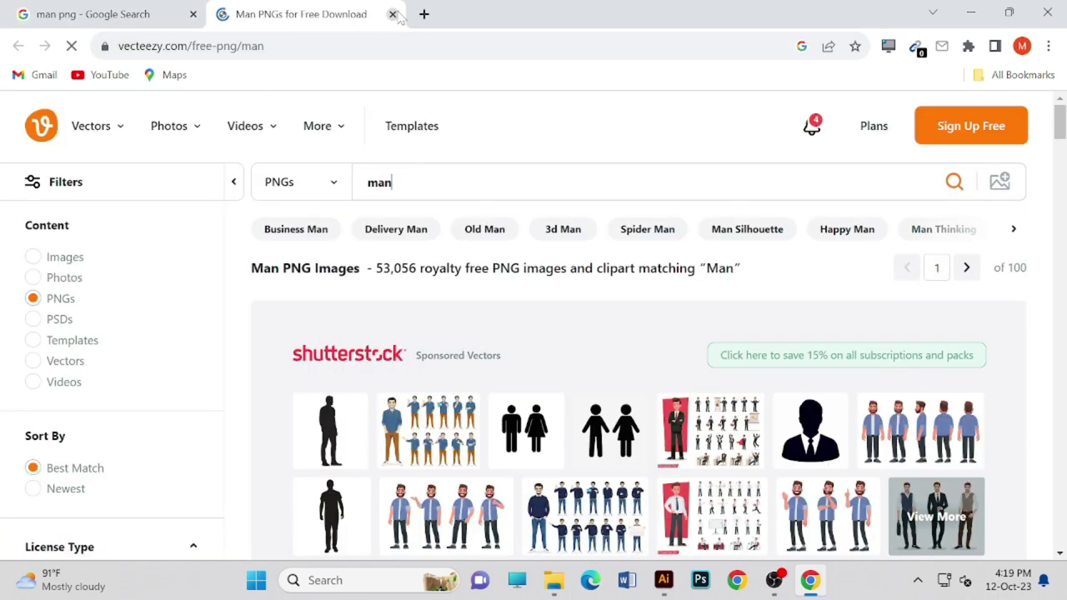
click(392, 15)
- Preview the related 3D man image and the business man photo, trying to drag each out
right_click(805, 267)
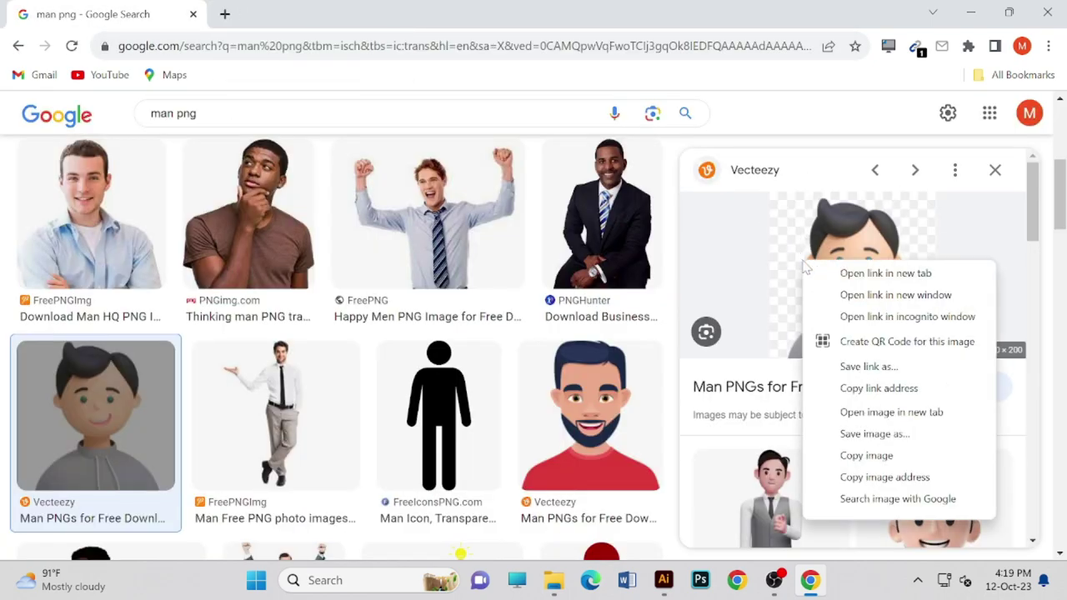
click(769, 479)
right_click(840, 264)
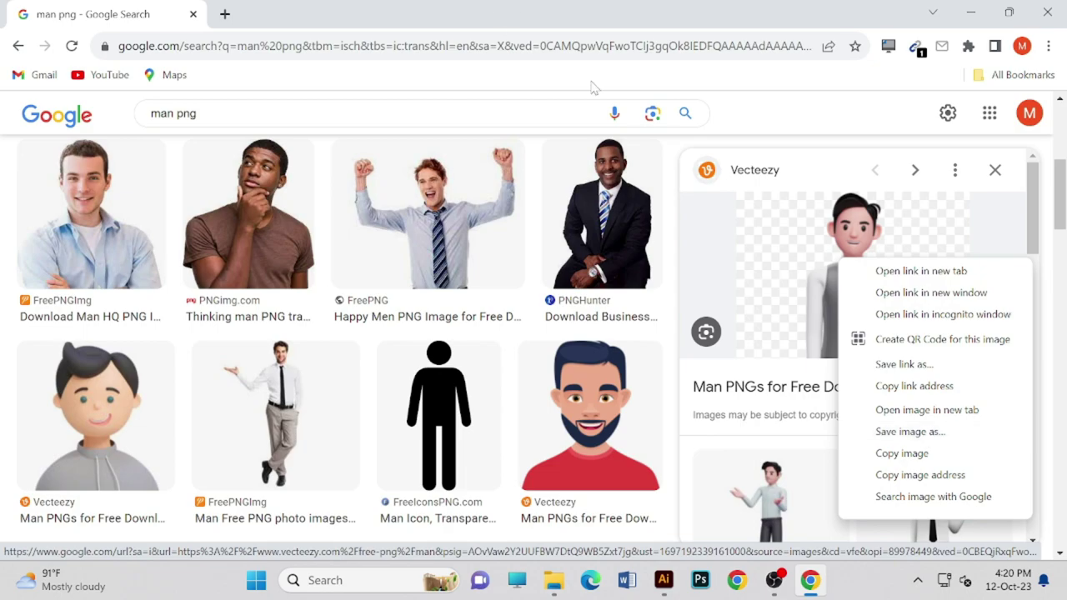
click(855, 252)
drag(856, 252, 866, 246)
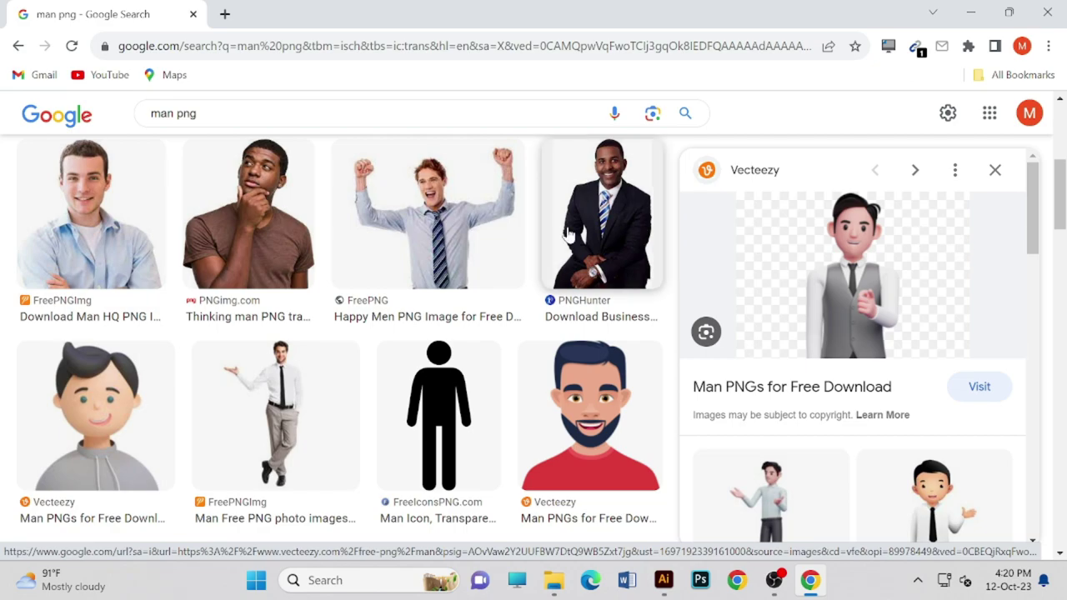
key(Left)
drag(862, 290, 869, 282)
- Preview the Suit up business man image and try dragging it out
scroll(494, 302, up, 4)
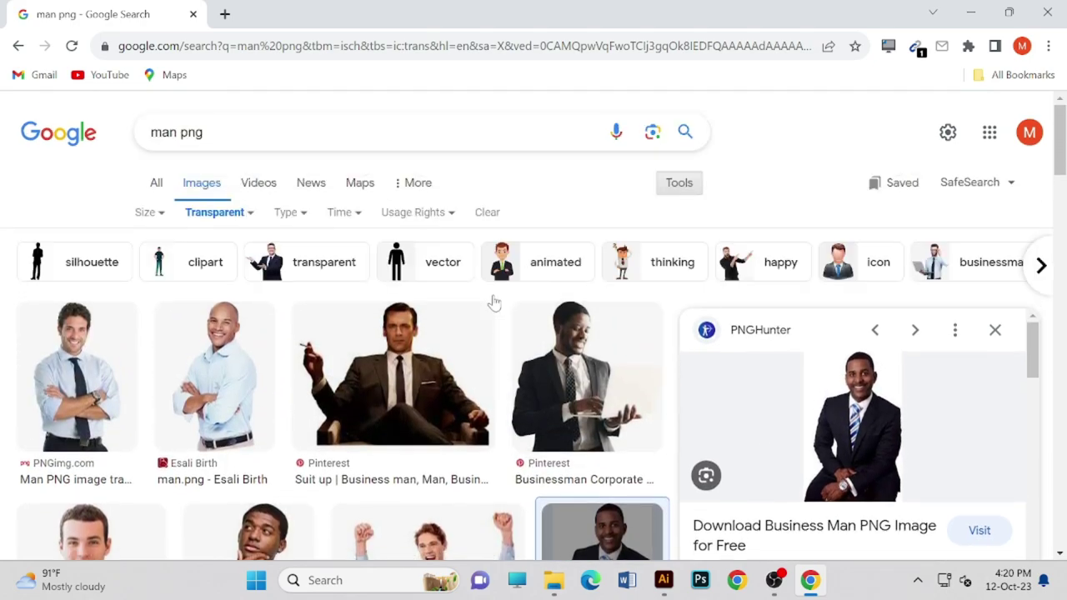
click(448, 350)
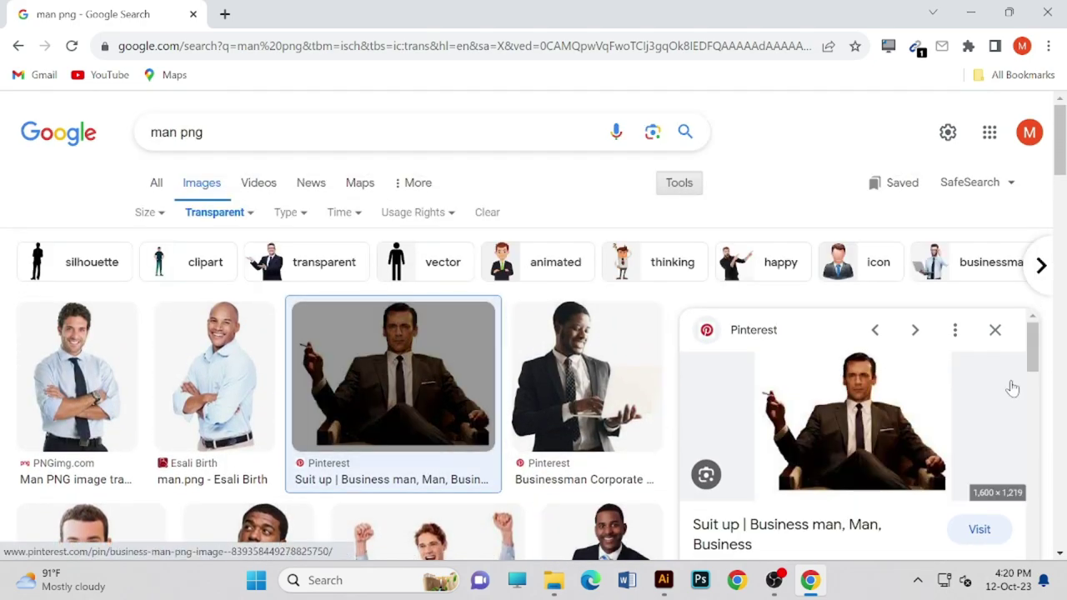
drag(909, 421, 851, 425)
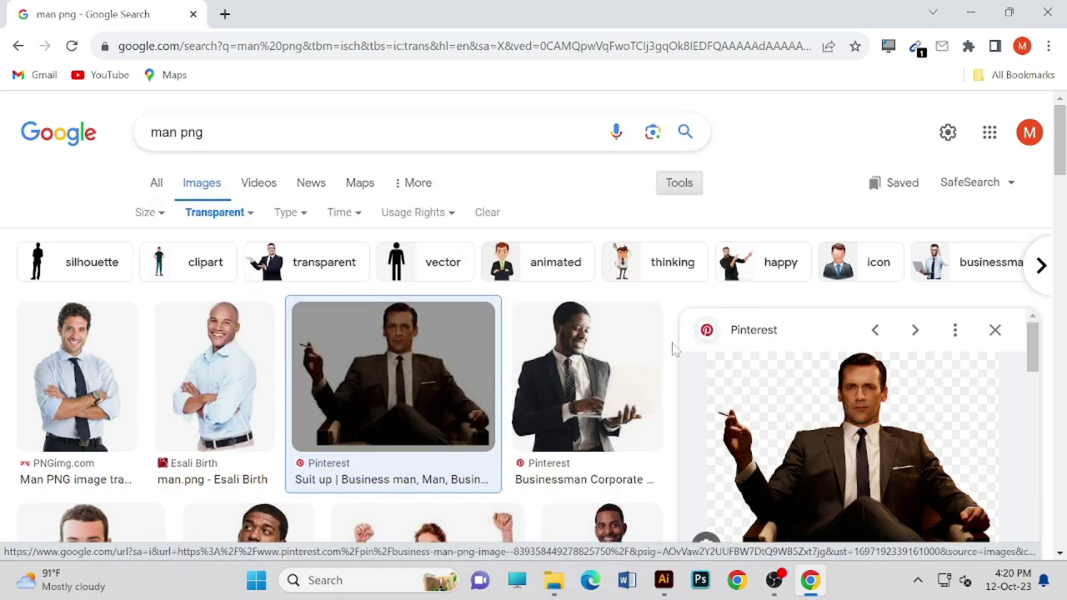
scroll(672, 345, down, 2)
scroll(660, 329, down, 2)
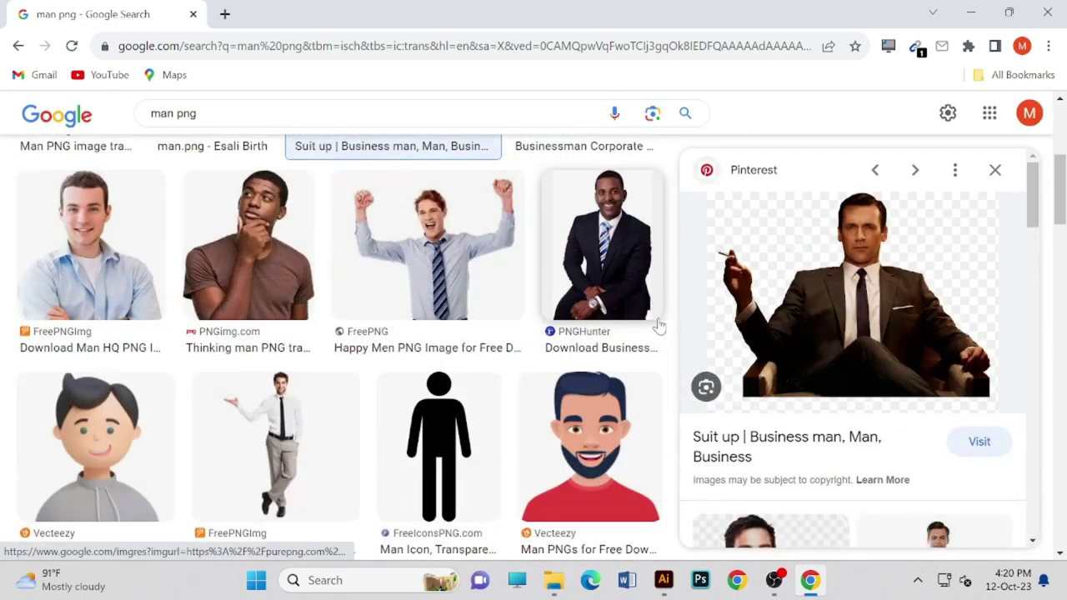
scroll(321, 350, up, 3)
scroll(159, 374, down, 5)
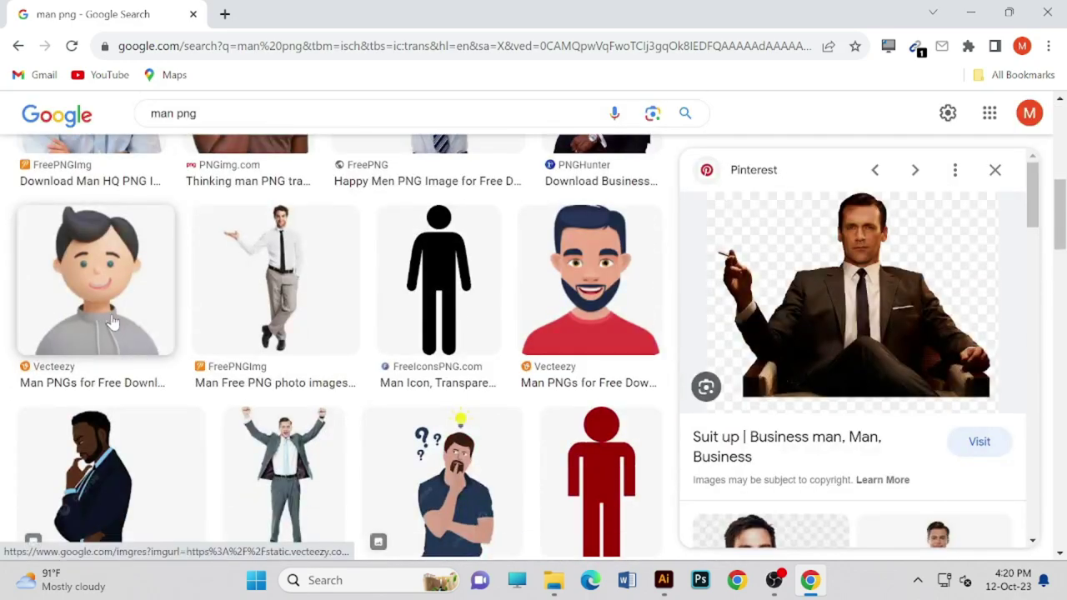
- Preview the Vecteezy cartoon boy, then open Pngtree's Surprised Boy image in the side panel
click(112, 323)
scroll(842, 312, down, 4)
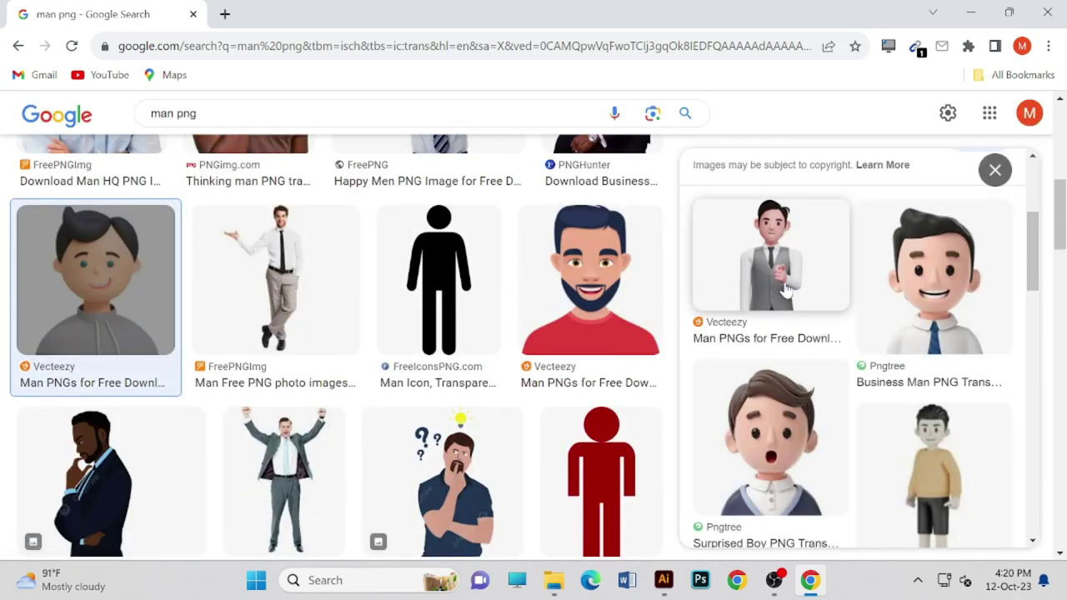
scroll(792, 464, down, 1)
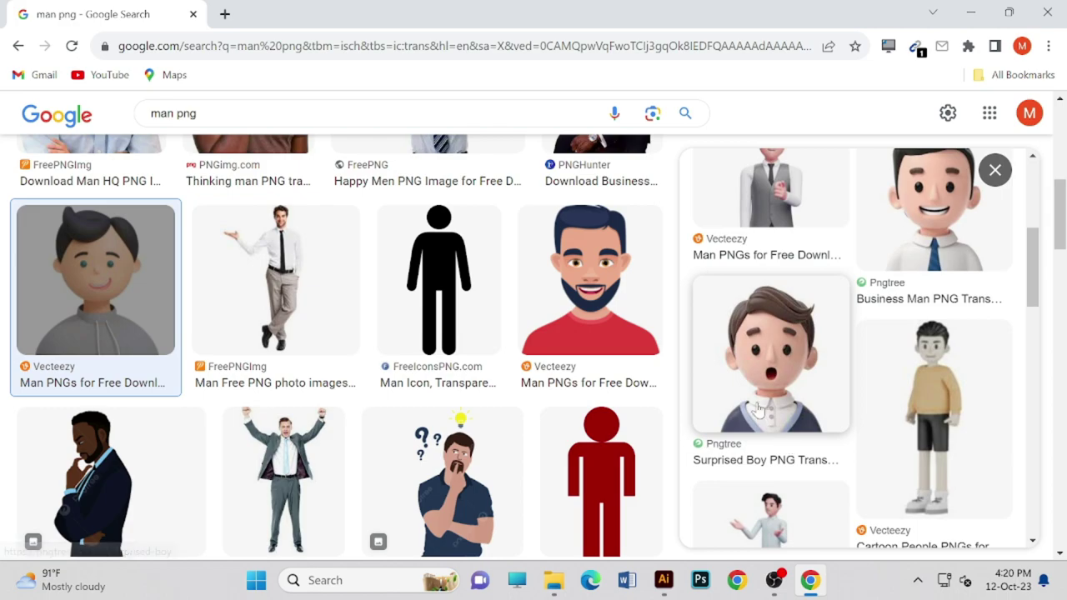
click(768, 388)
drag(871, 344, 851, 316)
- Save the Surprised Boy PNG into the Downloads folder
right_click(852, 317)
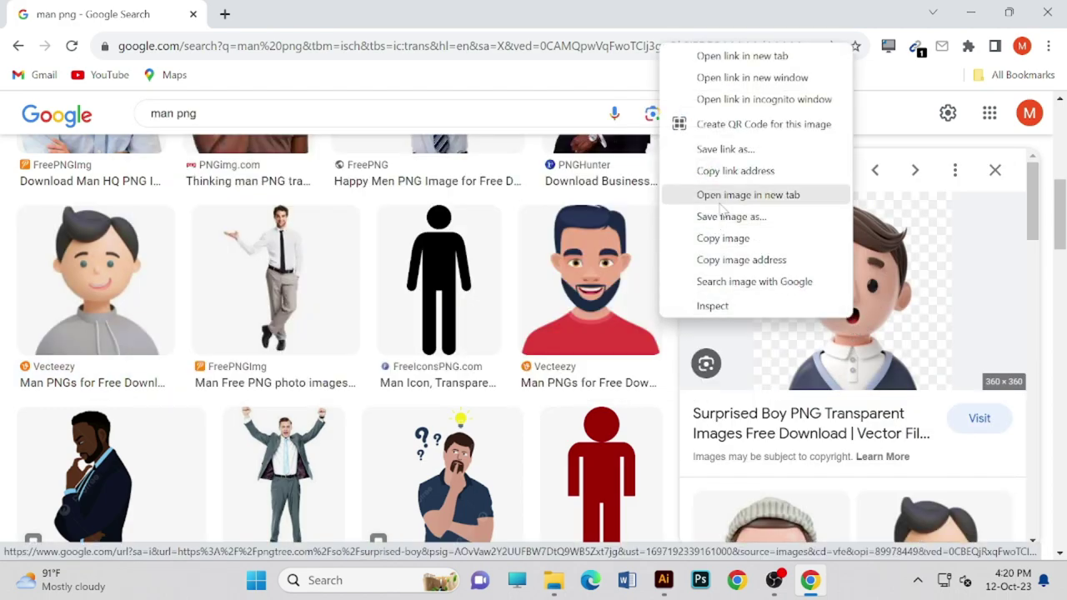
click(765, 218)
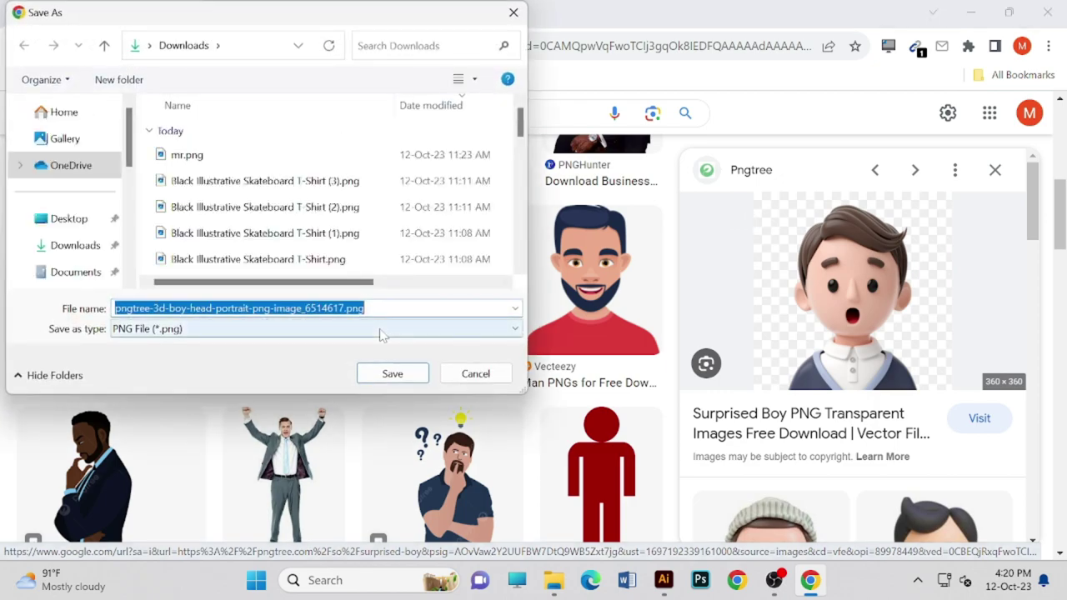
click(399, 381)
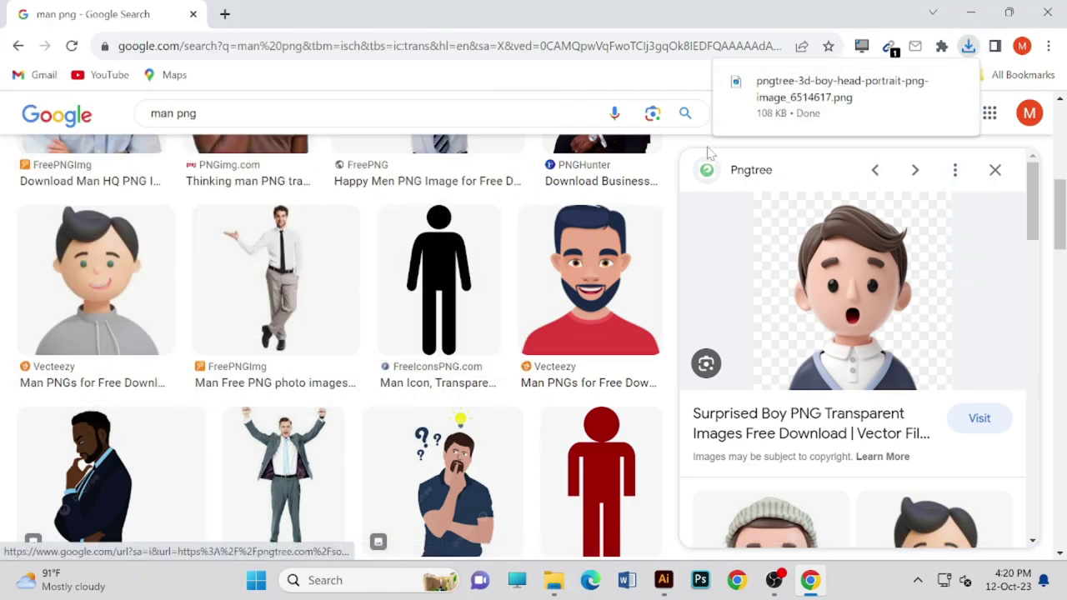
- Preview the thumbs-up man image and try dragging it out
scroll(581, 293, down, 3)
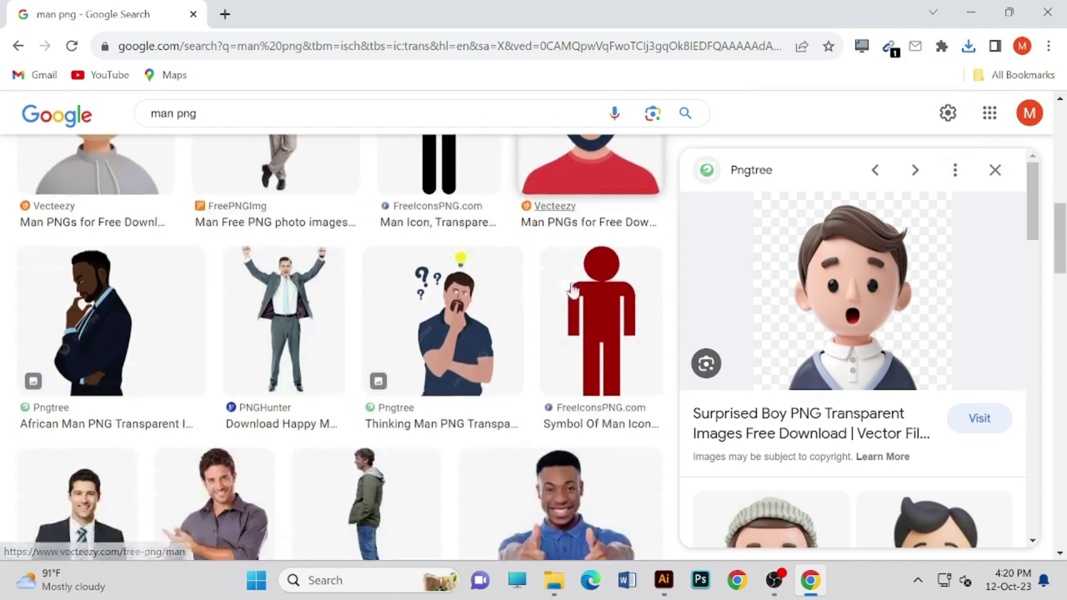
click(583, 444)
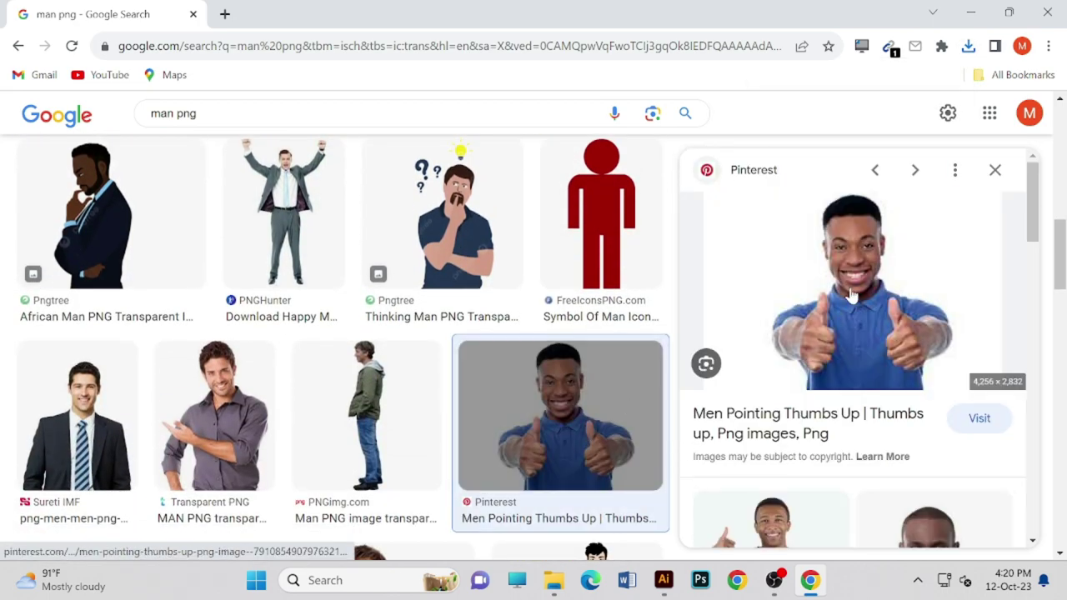
drag(866, 267, 862, 321)
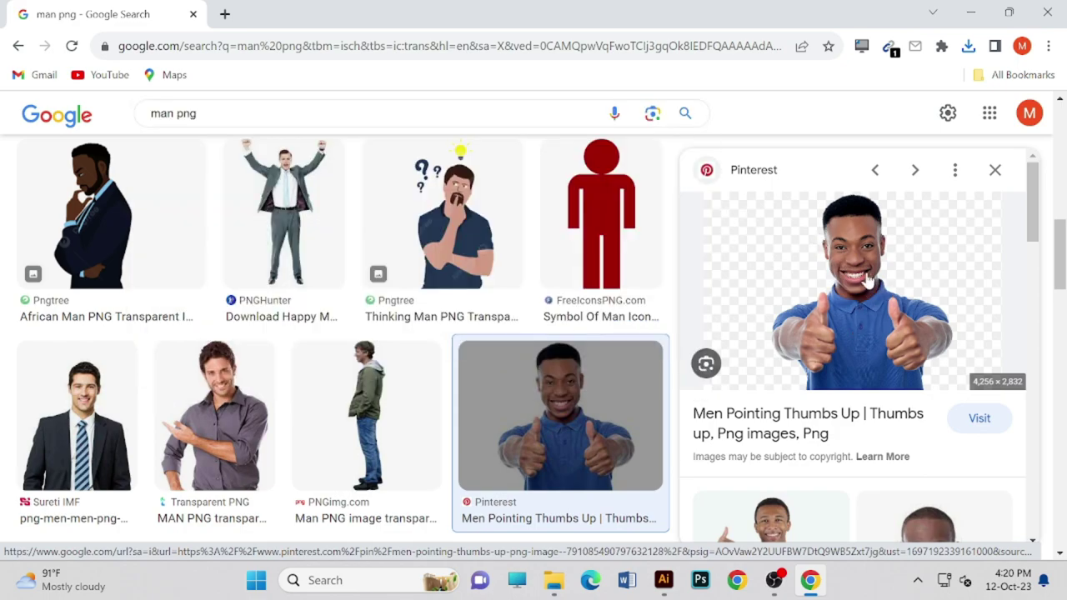
drag(867, 282, 873, 306)
- Preview Pngtree's Thinking Man image, then bring Illustrator back to the front
scroll(500, 366, up, 1)
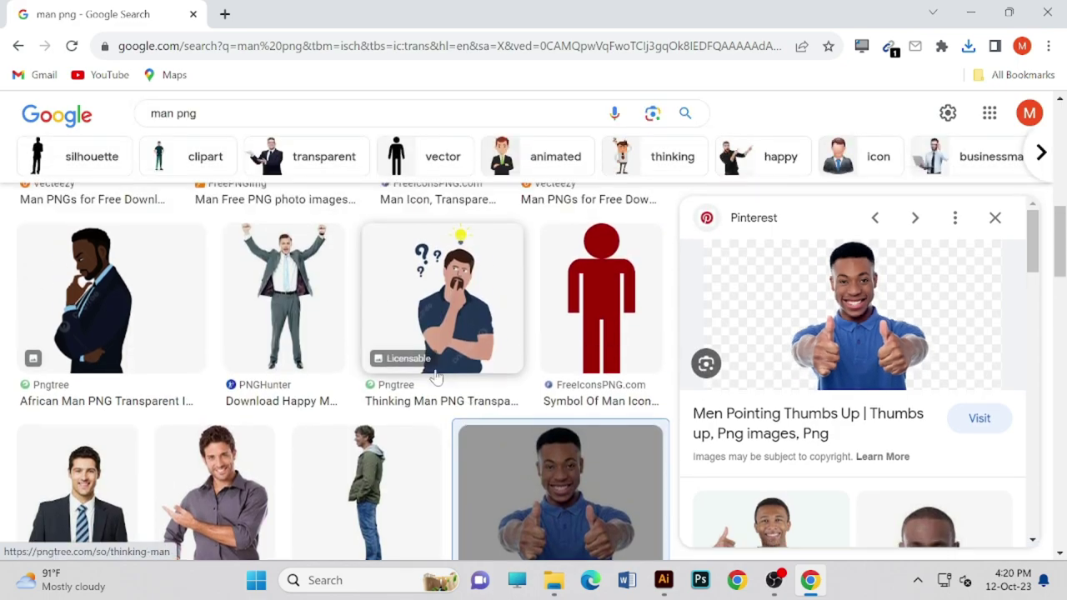
click(448, 301)
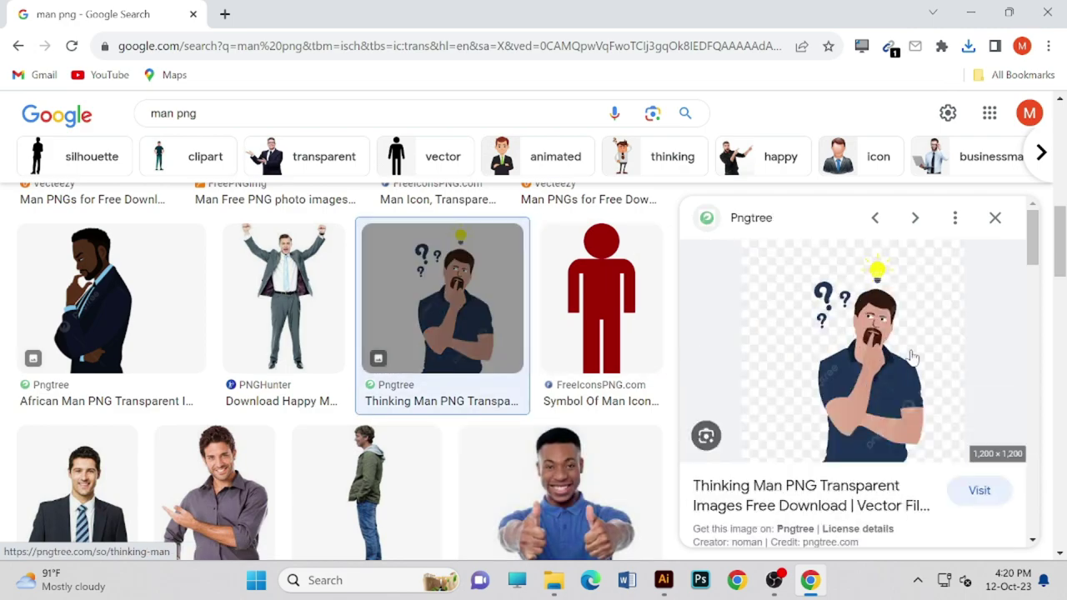
drag(887, 370, 933, 375)
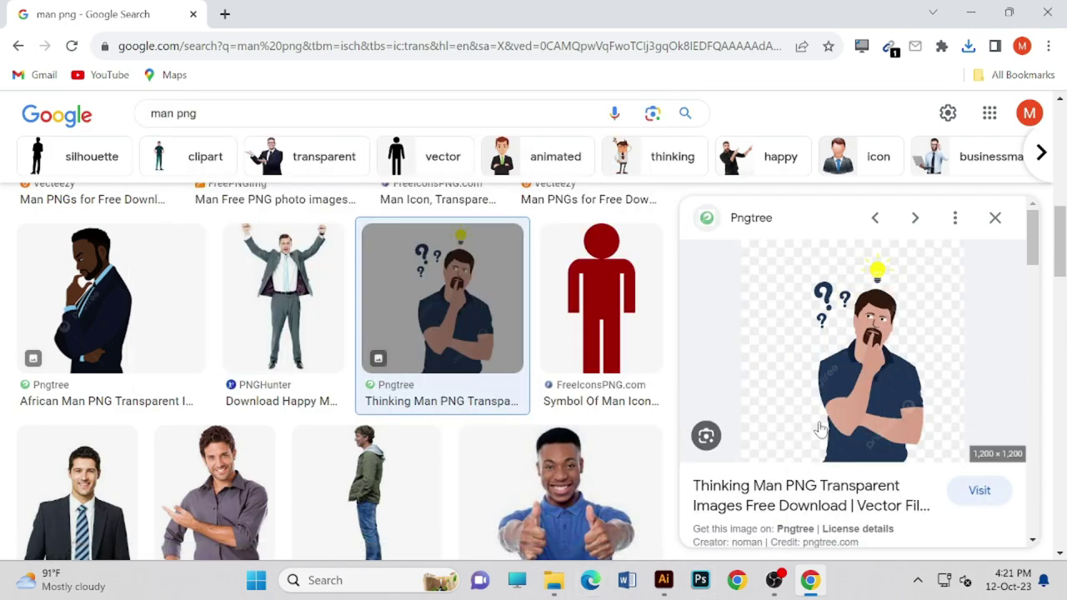
right_click(851, 404)
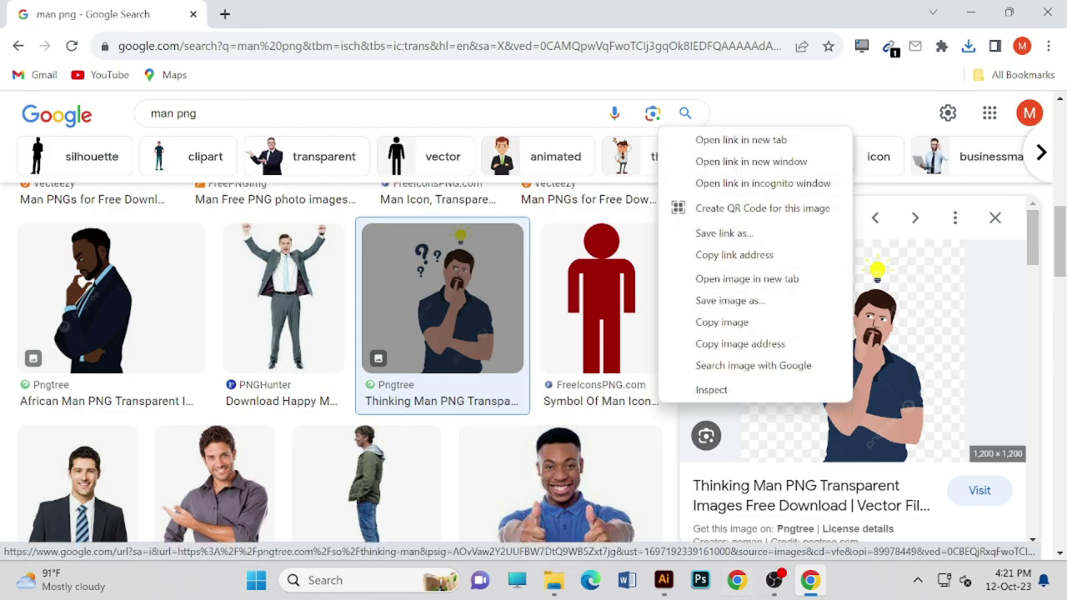
click(663, 580)
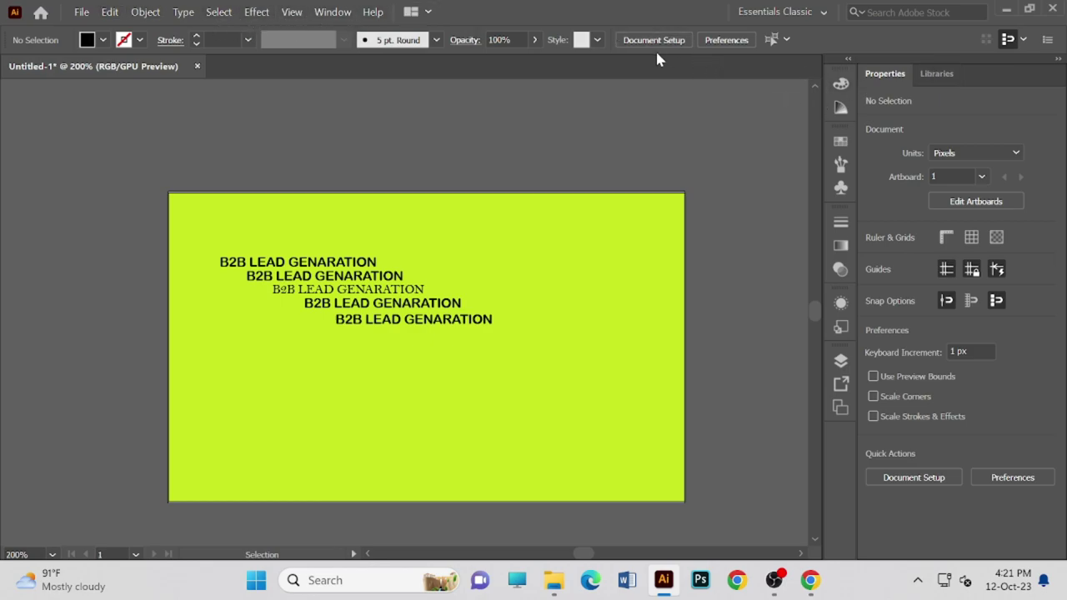
- Open the downloaded pngtree boy-head PNG from Downloads as a new Illustrator document
click(81, 12)
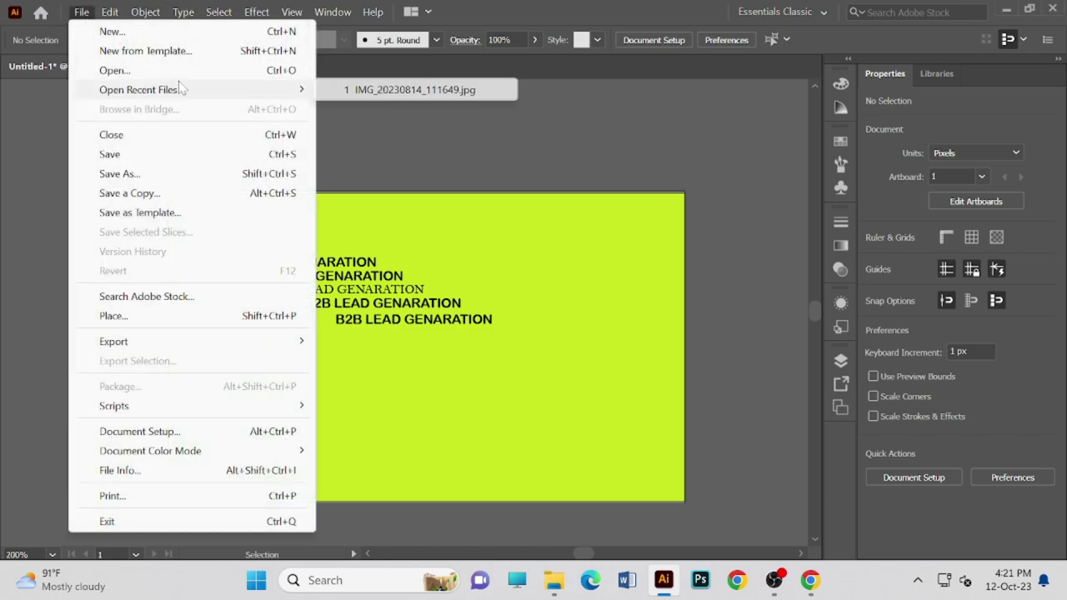
click(294, 71)
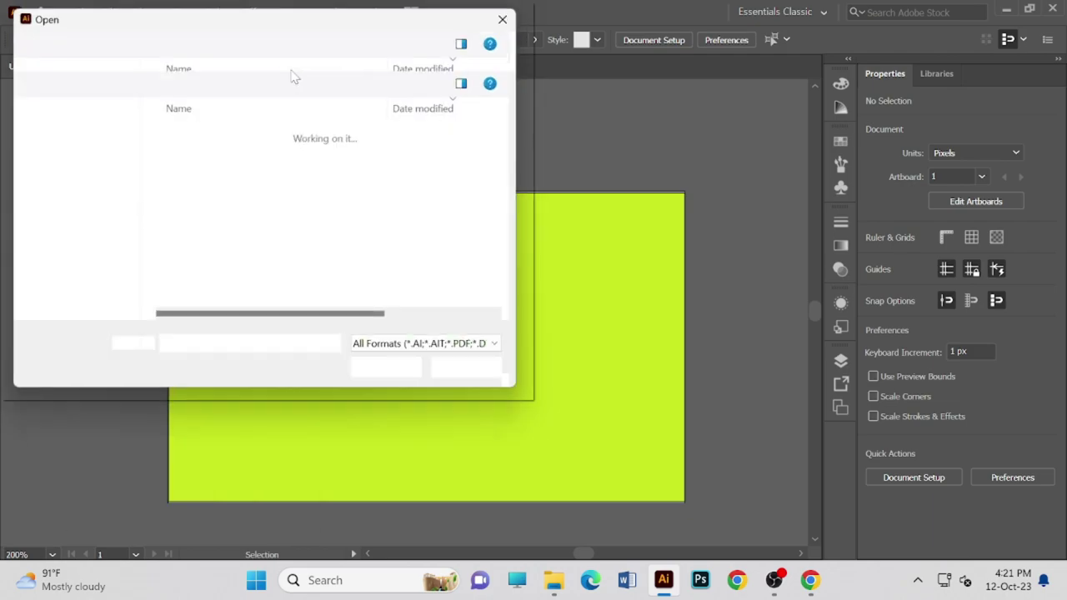
click(200, 155)
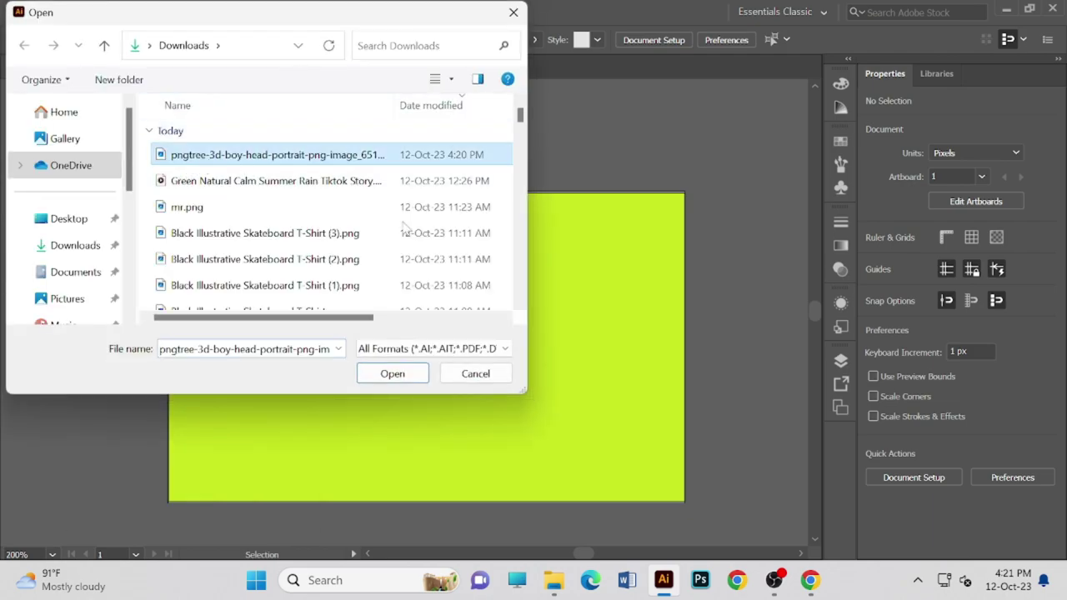
click(418, 374)
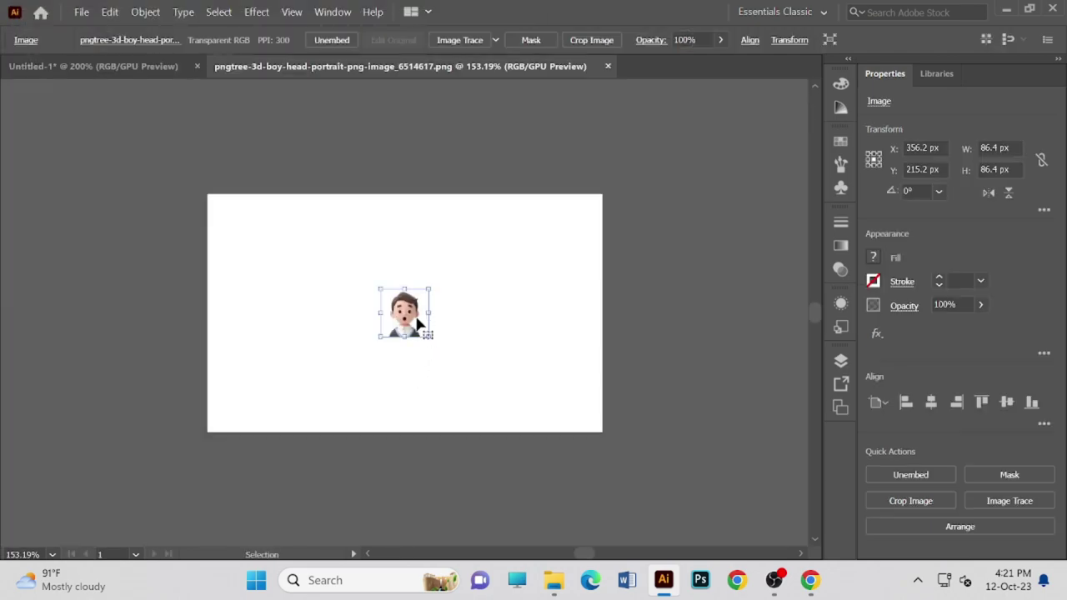
- Nudge the boy-head image on its canvas while zooming out and back in
drag(415, 320, 424, 318)
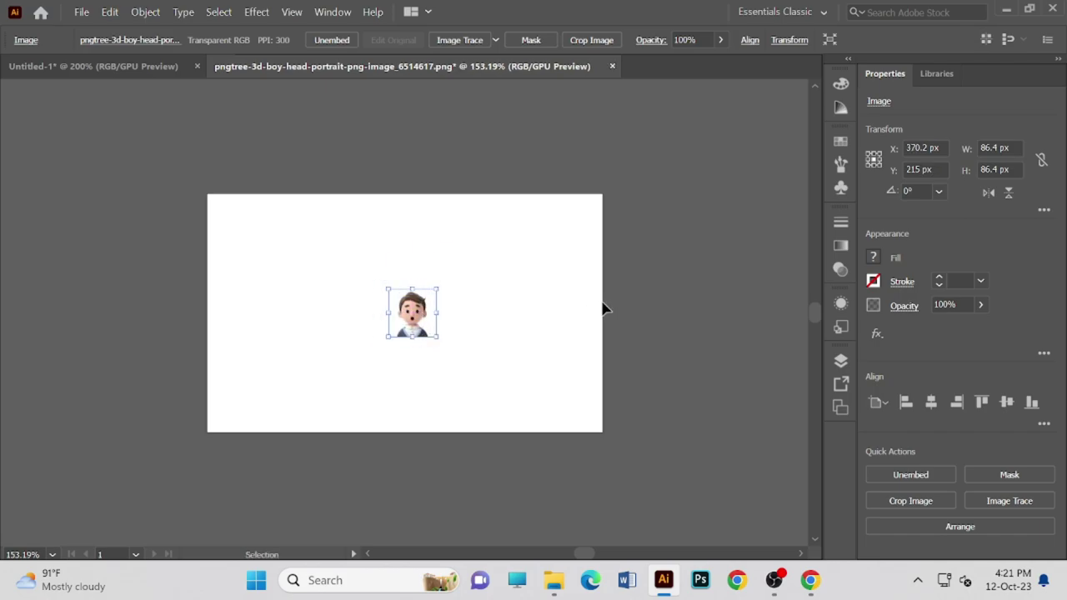
key(space)
key(ctrl+minus)
key(ctrl+minus)
key(ctrl+minus)
key(ctrl+minus)
key(ctrl+minus)
key(ctrl+minus)
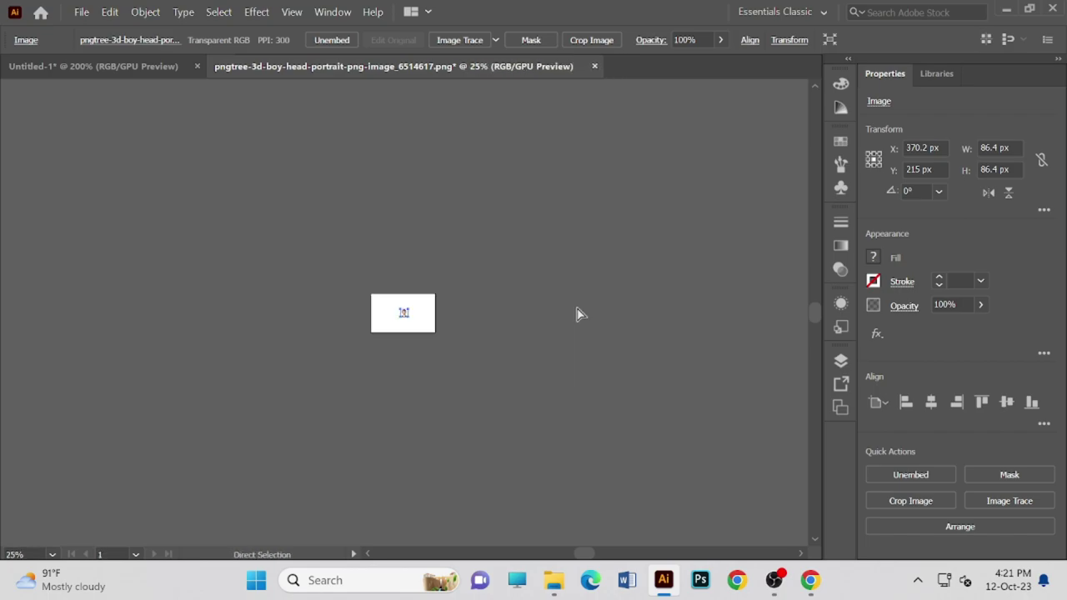
key(ctrl+plus)
key(ctrl+plus)
key(ctrl+plus)
key(ctrl+plus)
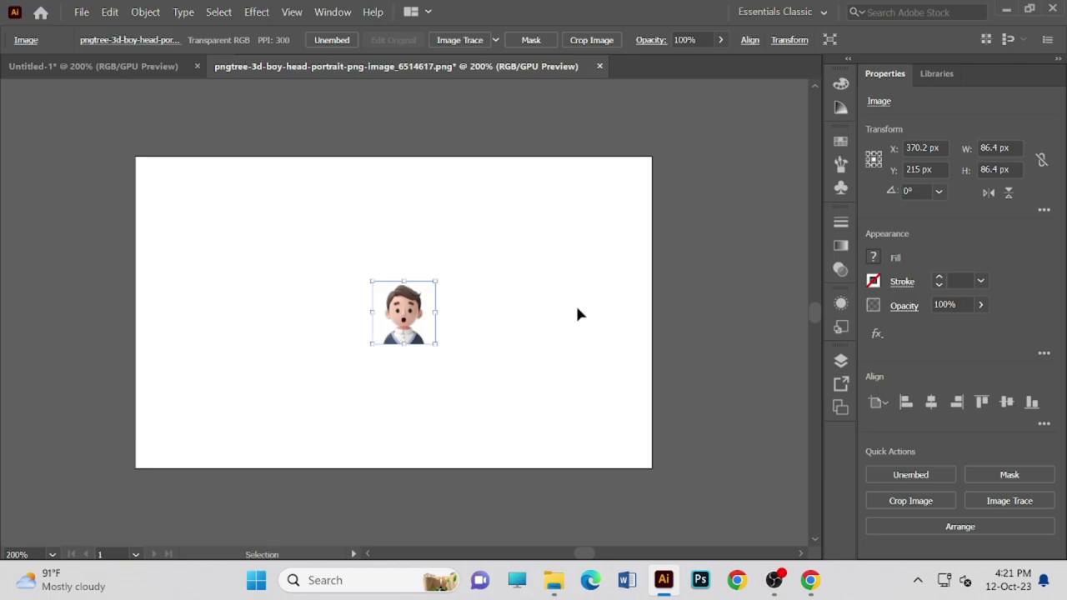
drag(424, 322, 387, 335)
- Move the boy-head image from the pngtree document onto the lime-green artboard below the text
click(131, 67)
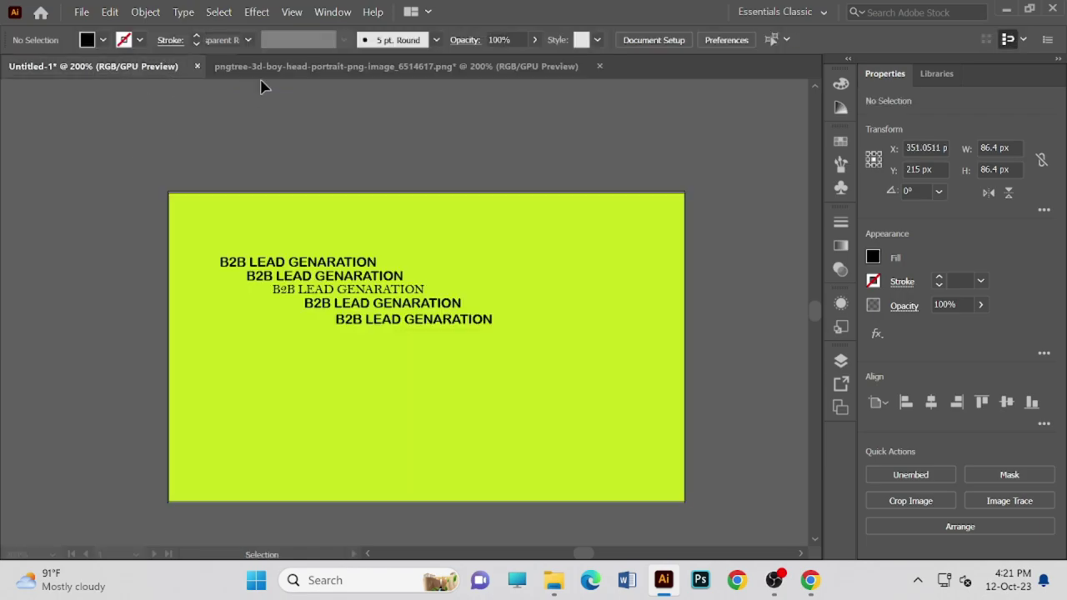
click(302, 75)
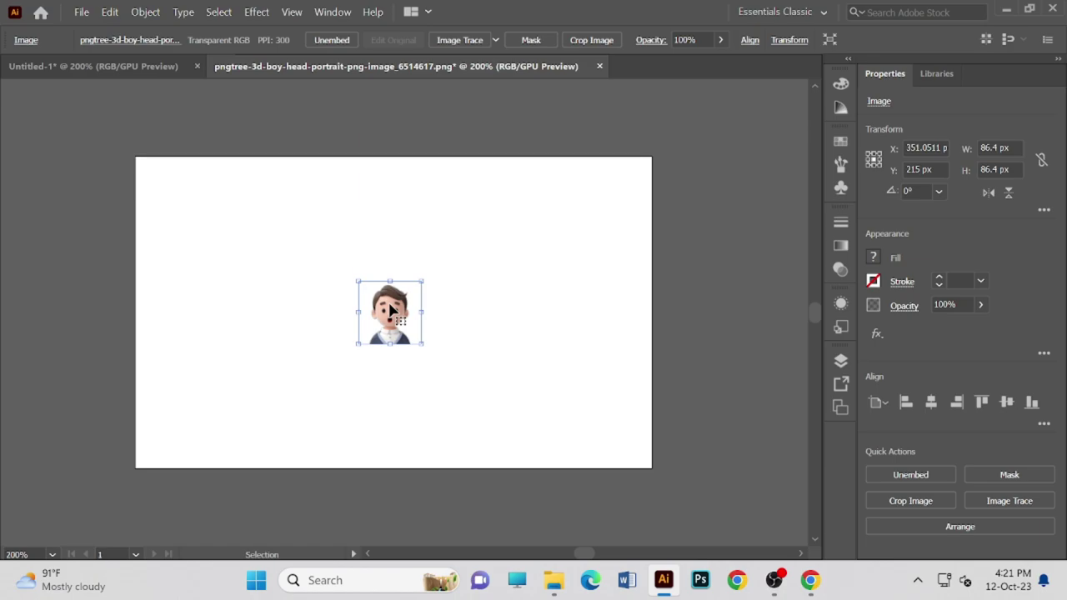
click(317, 271)
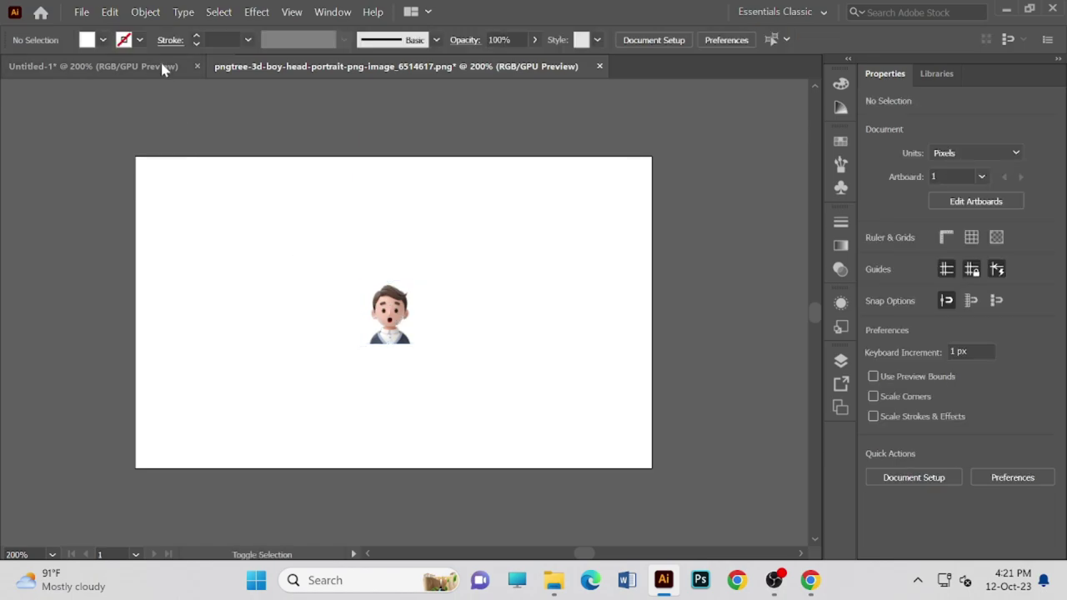
click(392, 339)
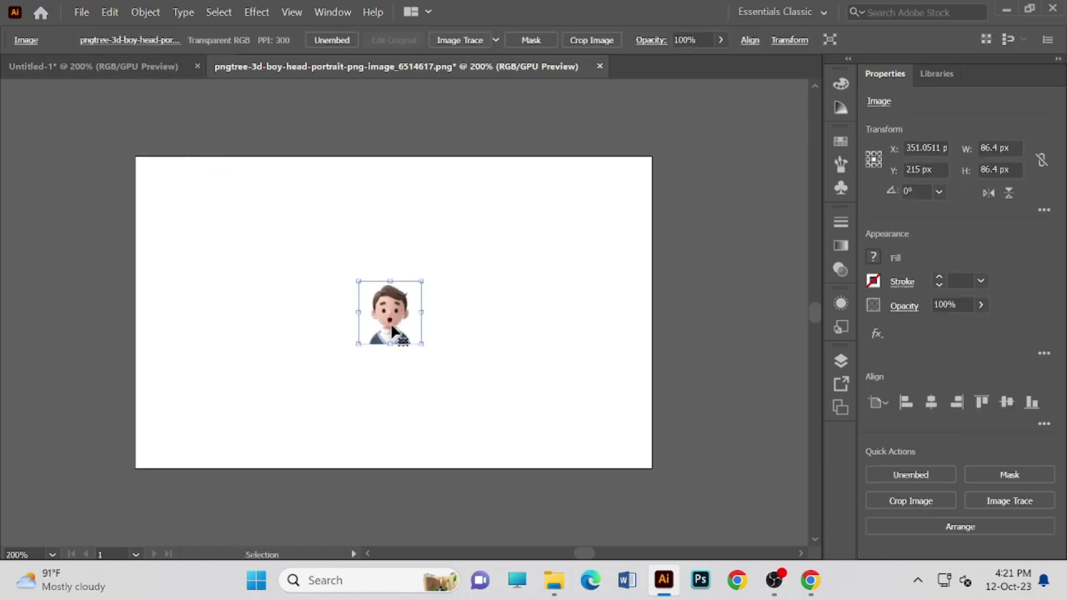
drag(402, 342, 478, 397)
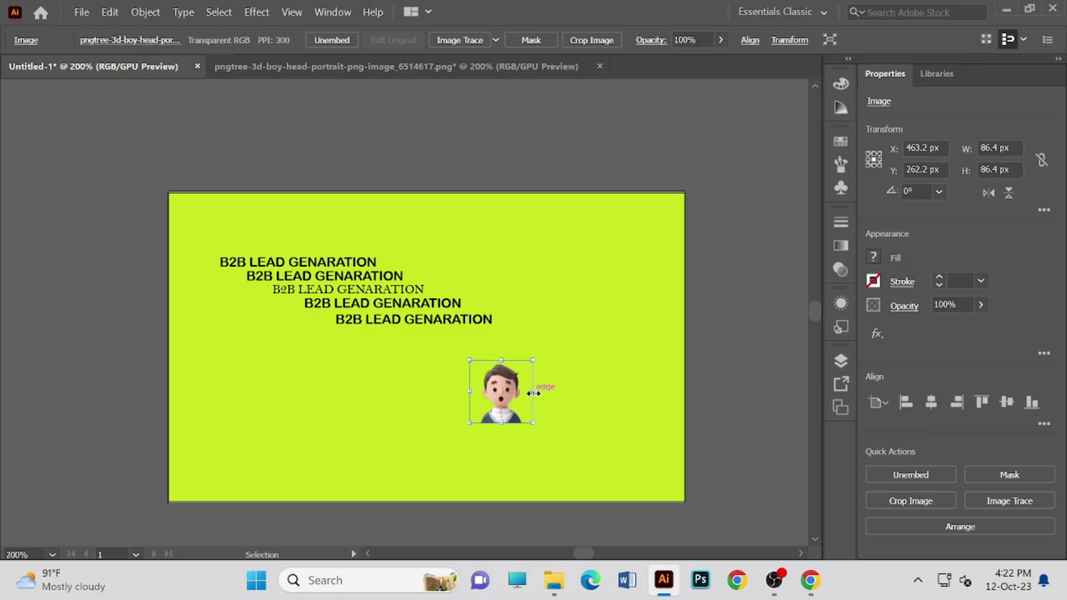
- Stretch the boy-head image wider and taller, to about 411 px, moving it up-right
drag(534, 392, 623, 393)
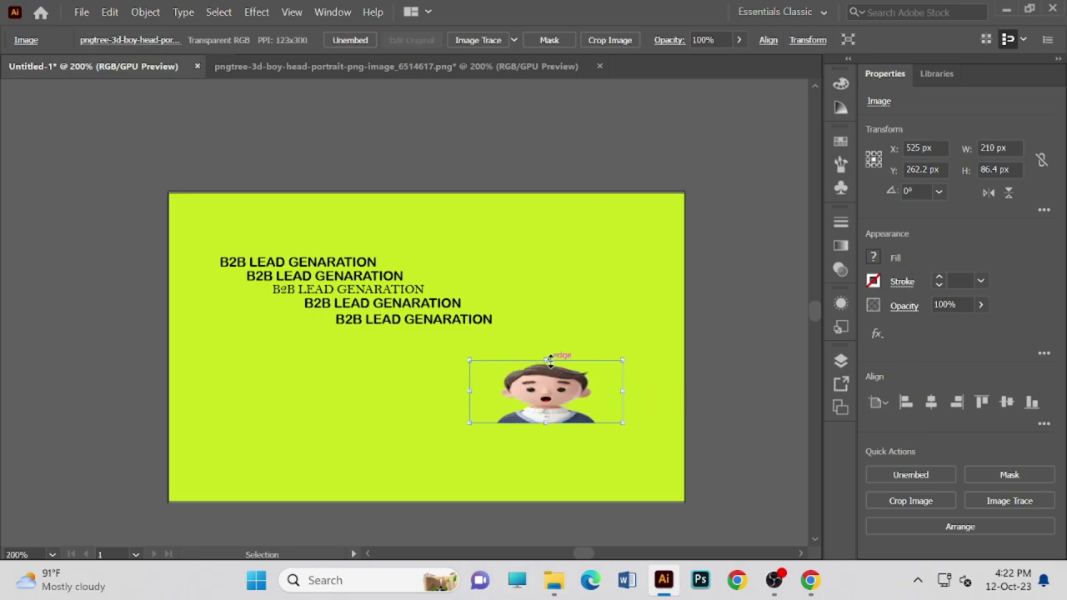
drag(549, 360, 583, 257)
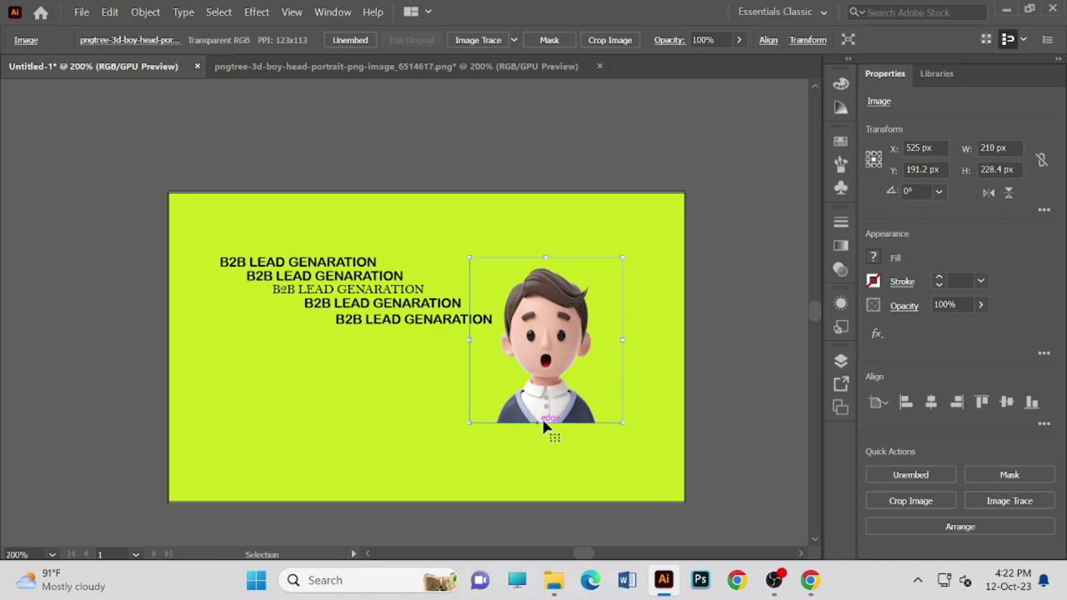
drag(549, 422, 548, 459)
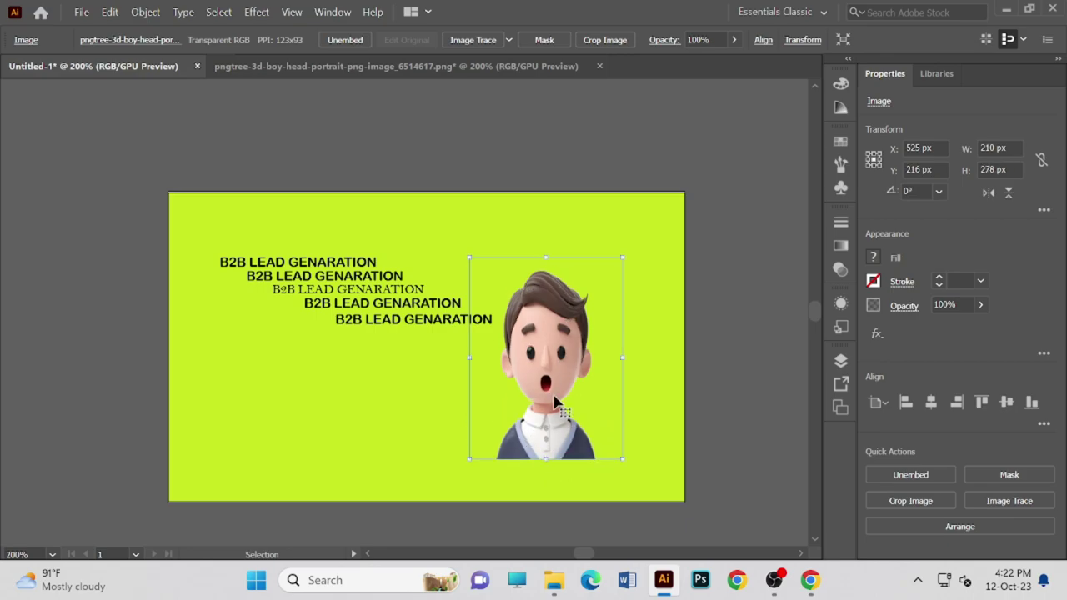
drag(554, 398, 601, 341)
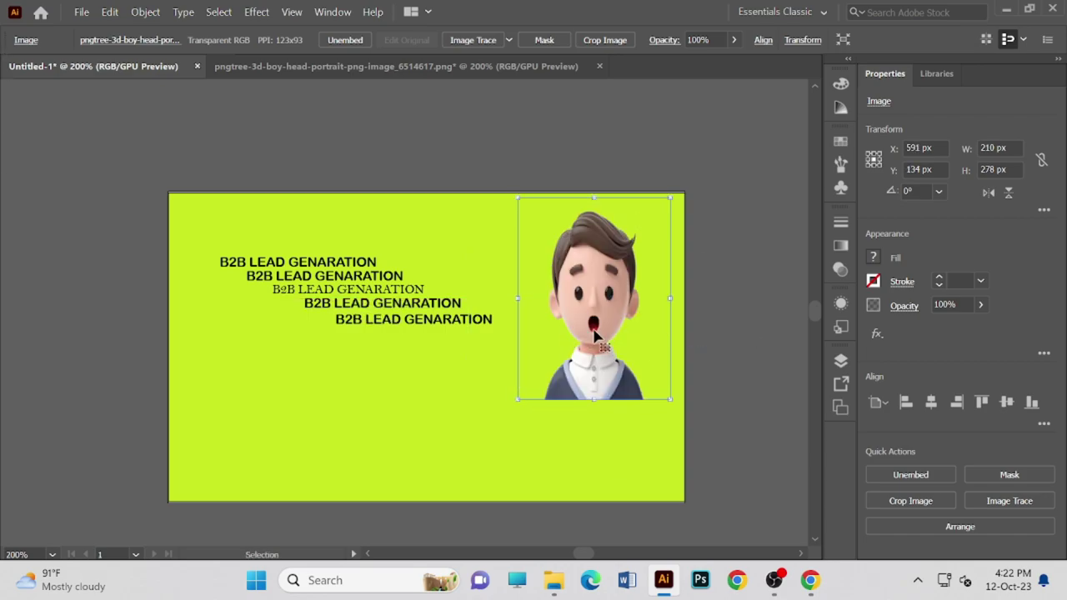
drag(594, 399, 638, 451)
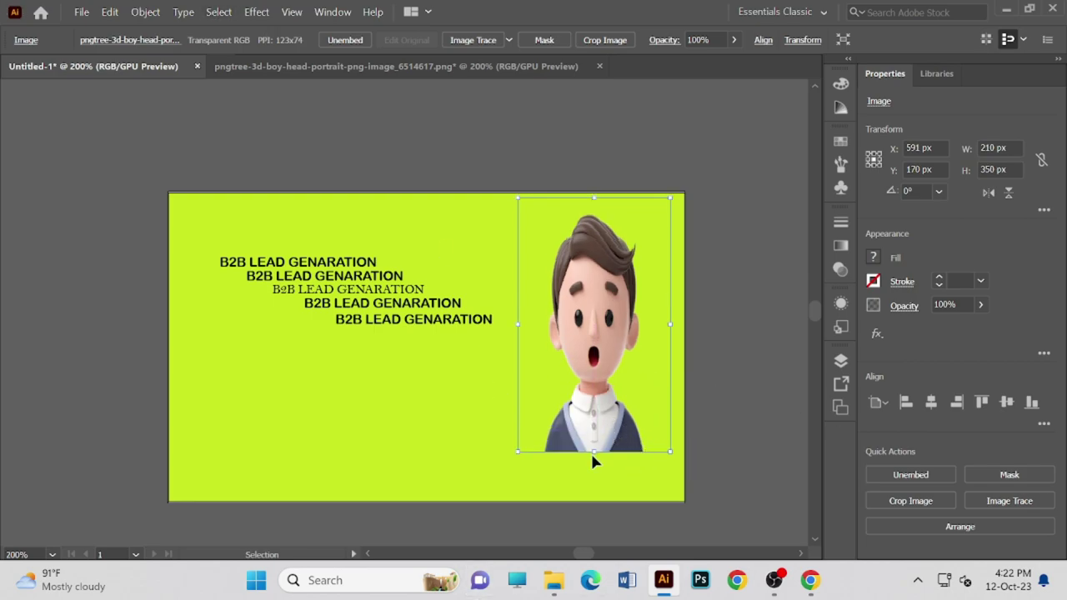
drag(593, 451, 595, 498)
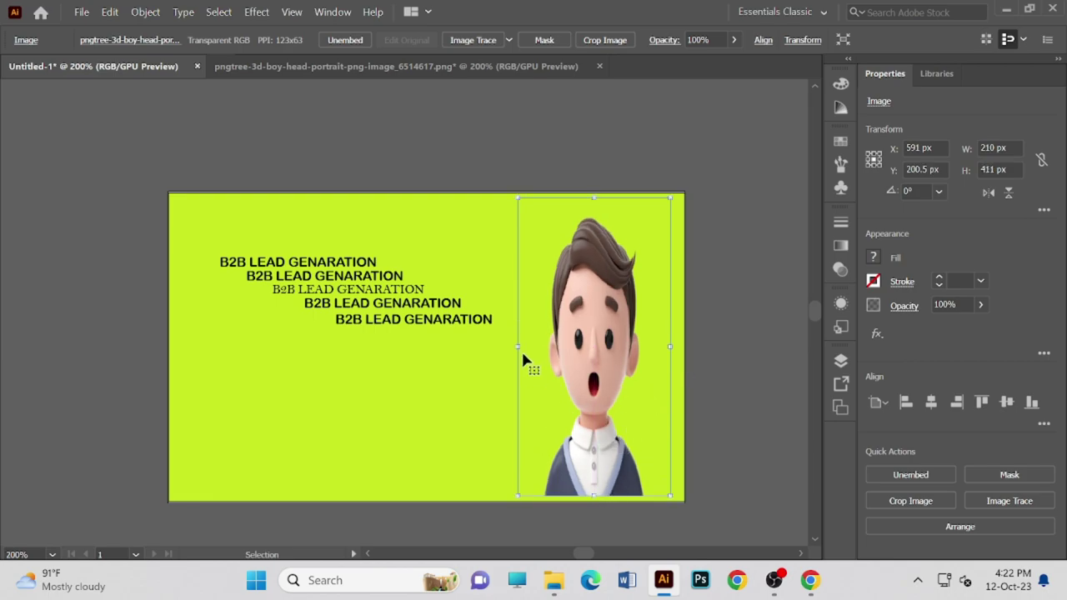
- Fine-tune the image to 260 × 280 px at the artboard's top-right corner
drag(522, 346, 477, 348)
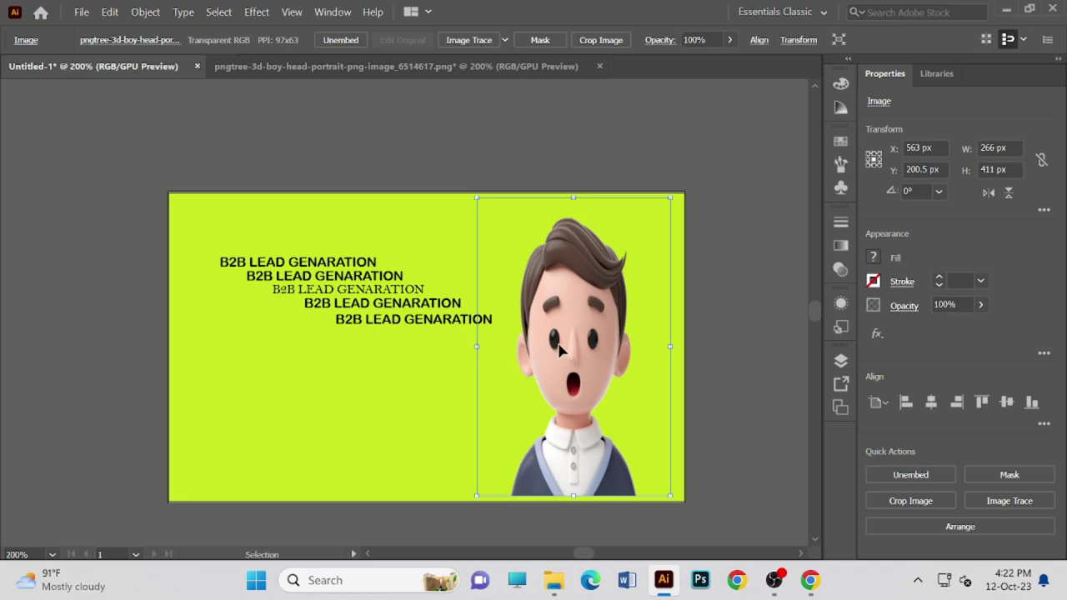
drag(556, 350, 578, 334)
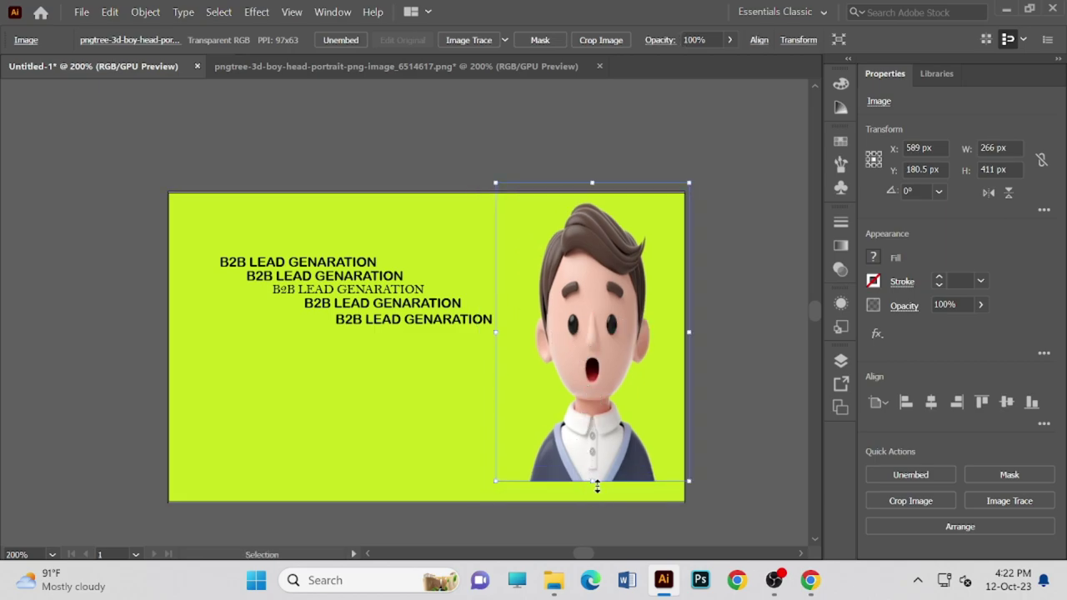
drag(595, 486, 598, 453)
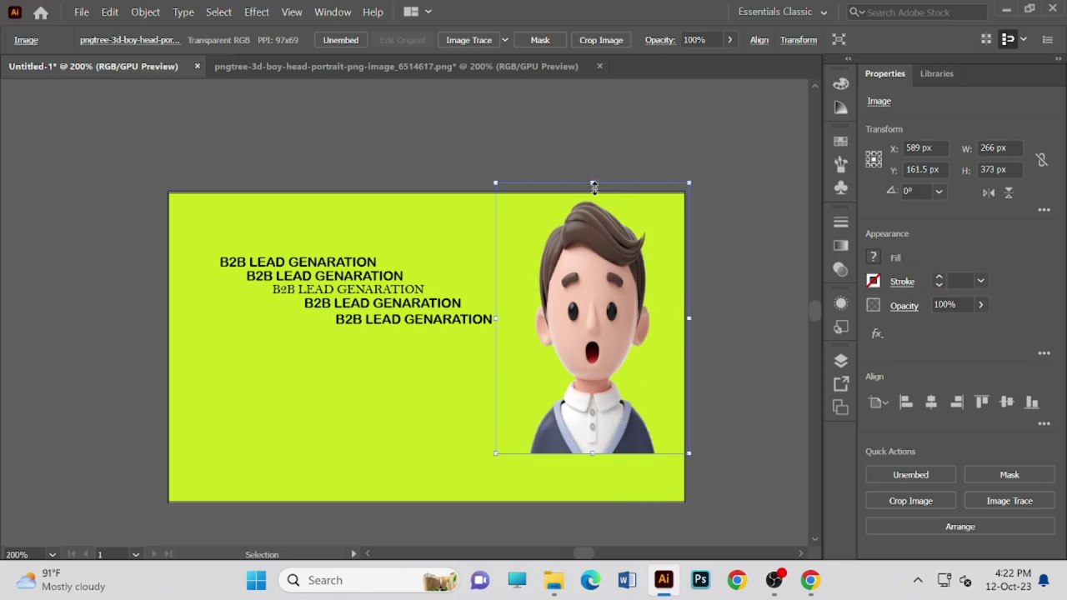
drag(593, 185, 594, 193)
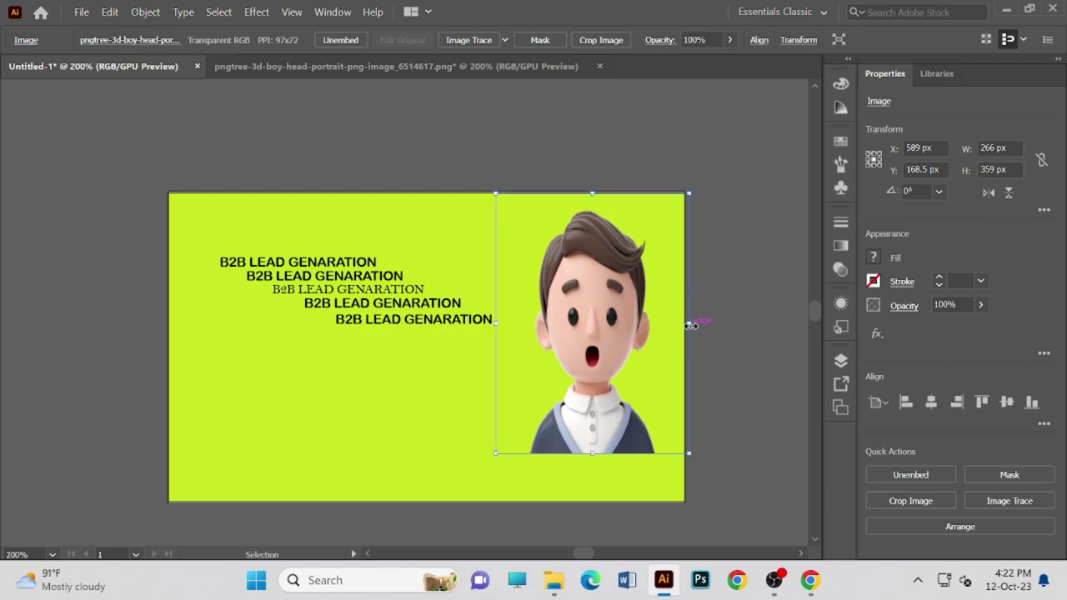
drag(689, 325, 684, 325)
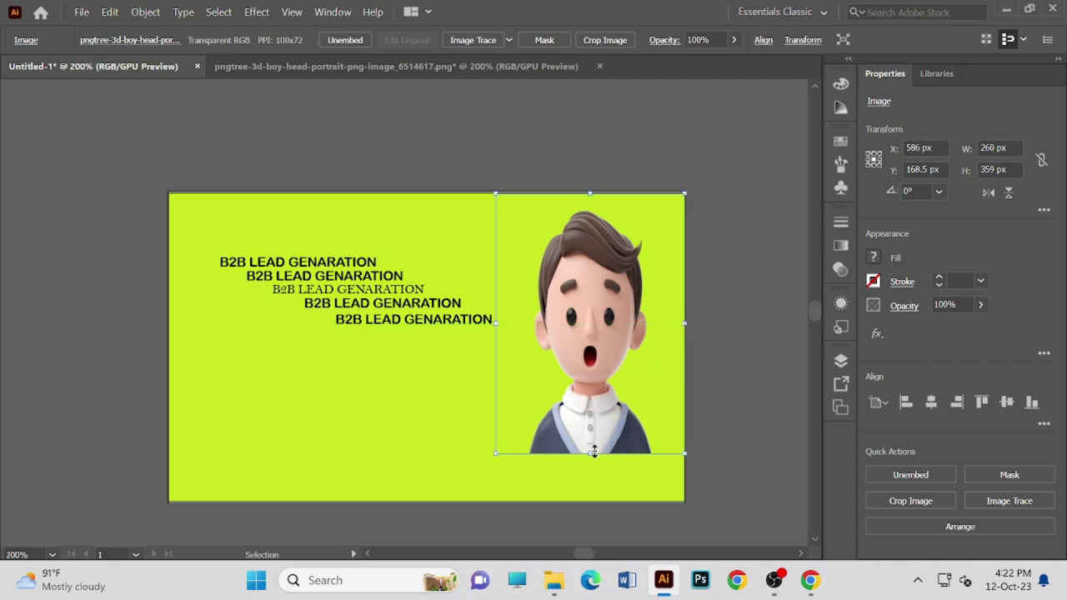
drag(593, 452, 591, 396)
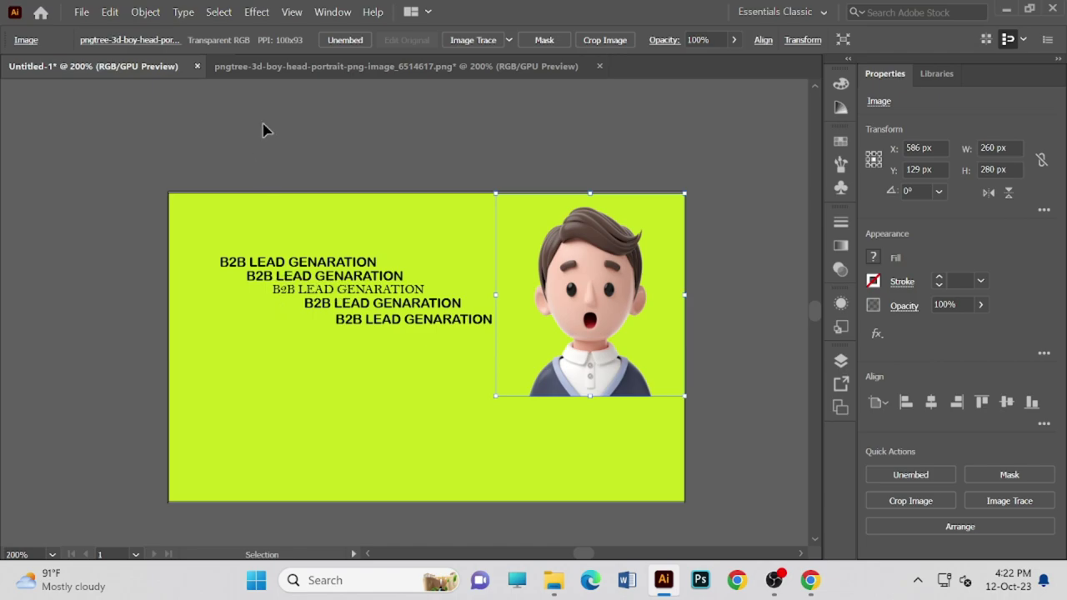
- Open and dismiss the context menus for the image and the empty canvas
right_click(200, 260)
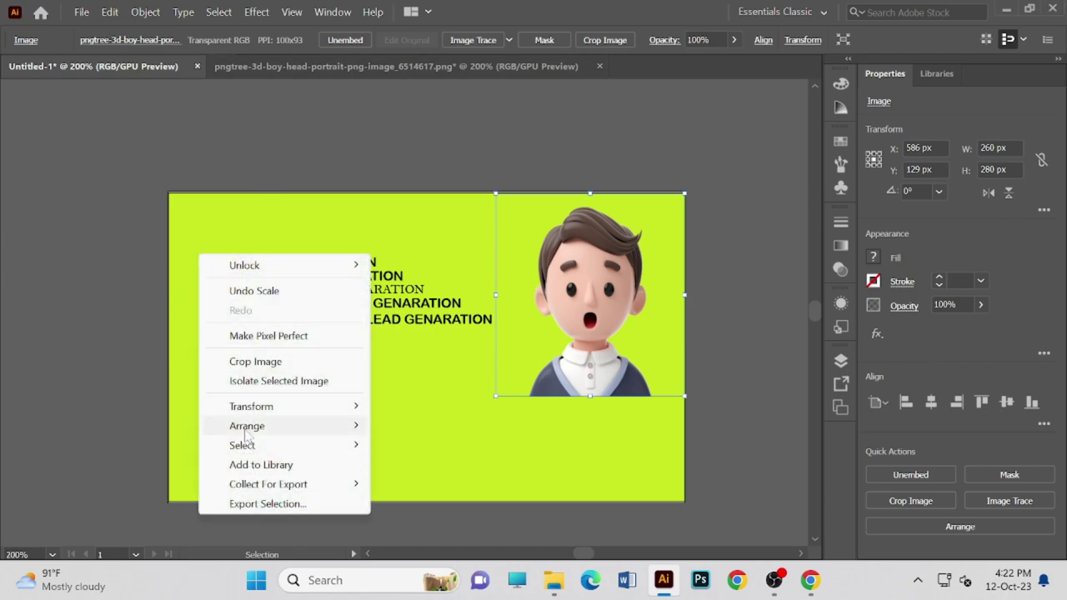
click(228, 201)
right_click(205, 130)
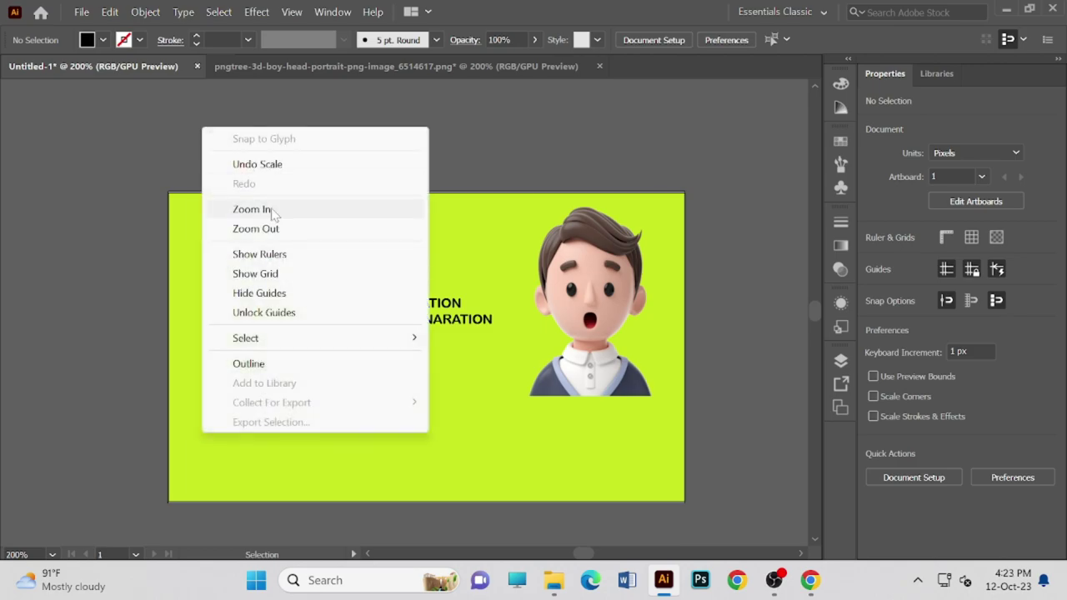
click(159, 142)
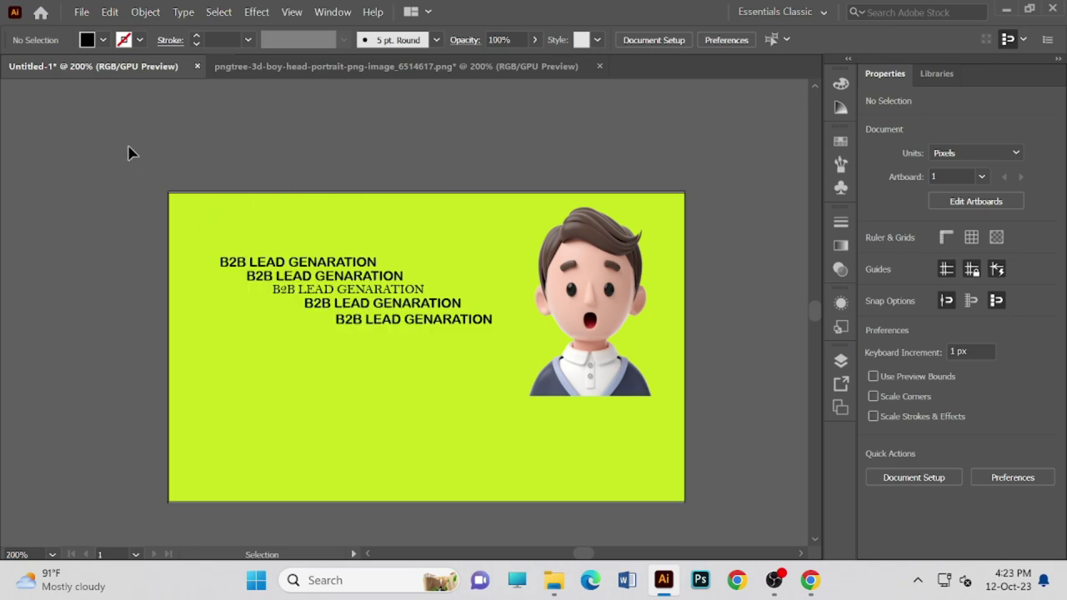
- Attempt File > Place with the pngtree PNG, declining the already-open file alert
click(81, 12)
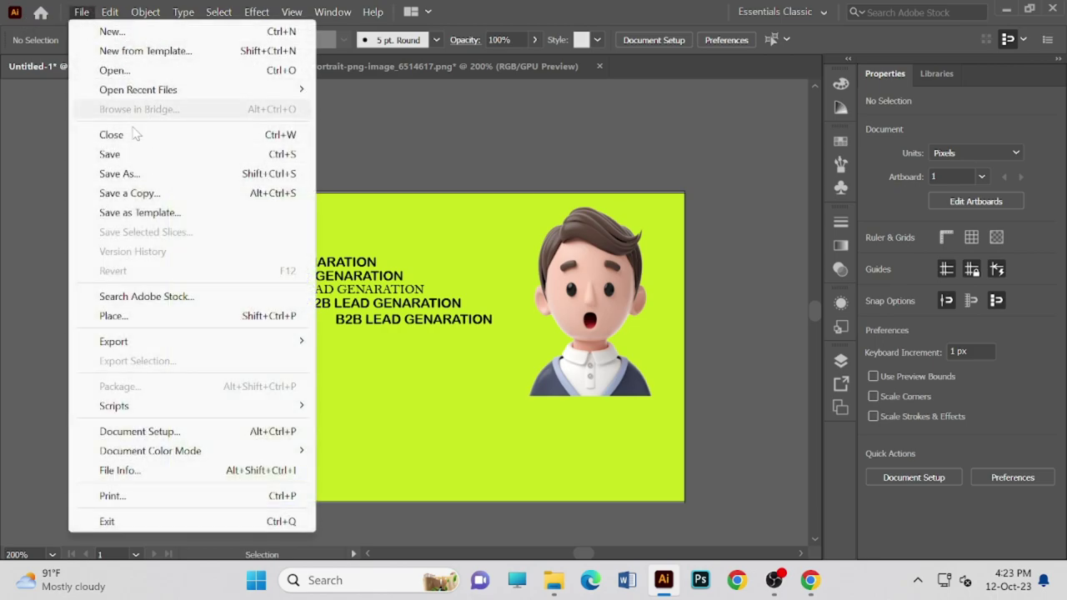
click(280, 320)
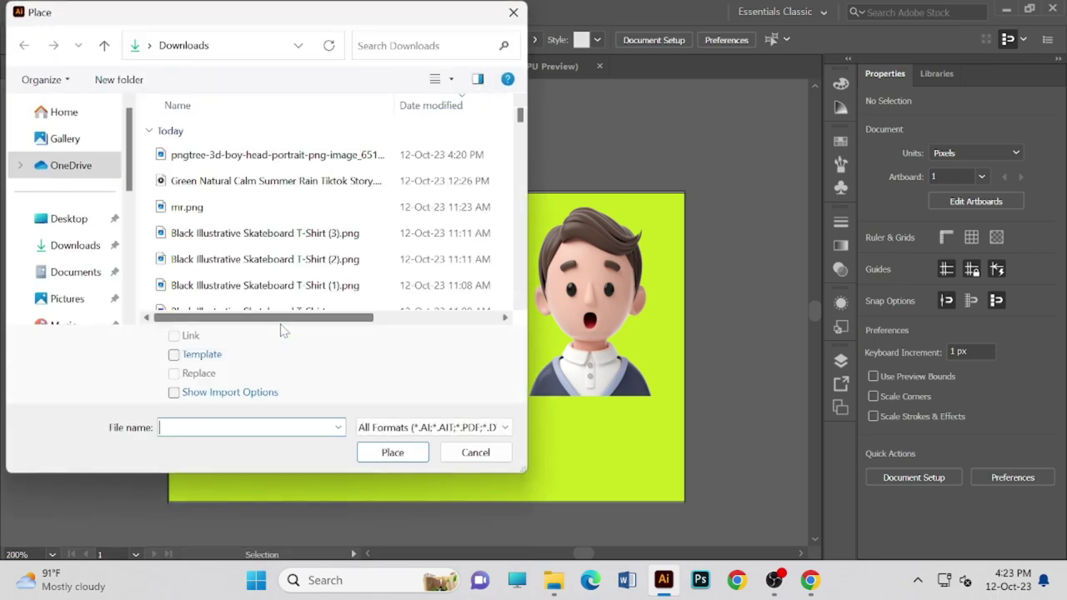
click(292, 158)
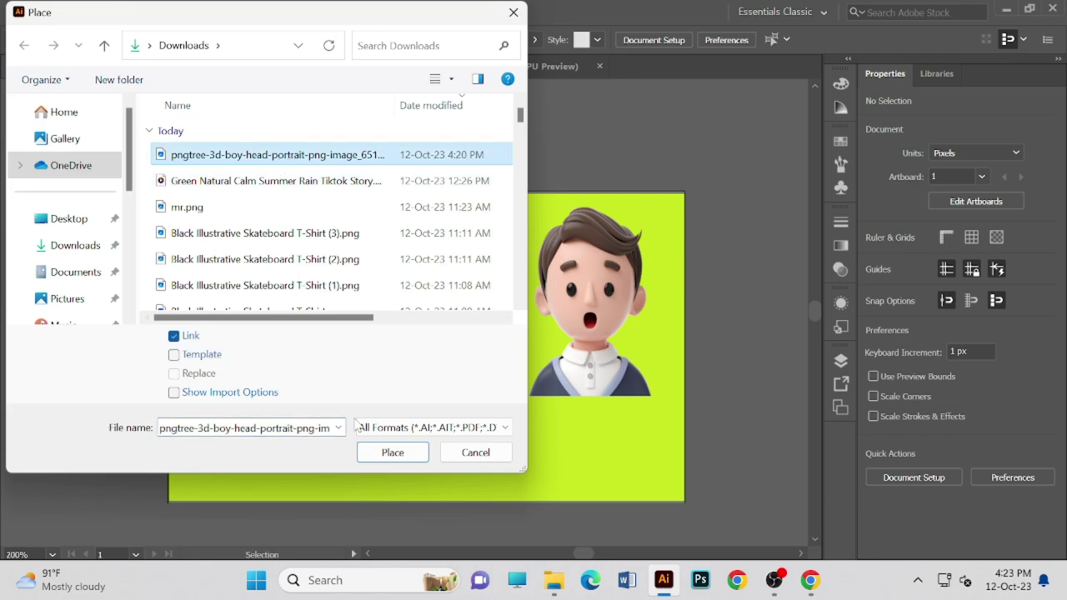
click(391, 453)
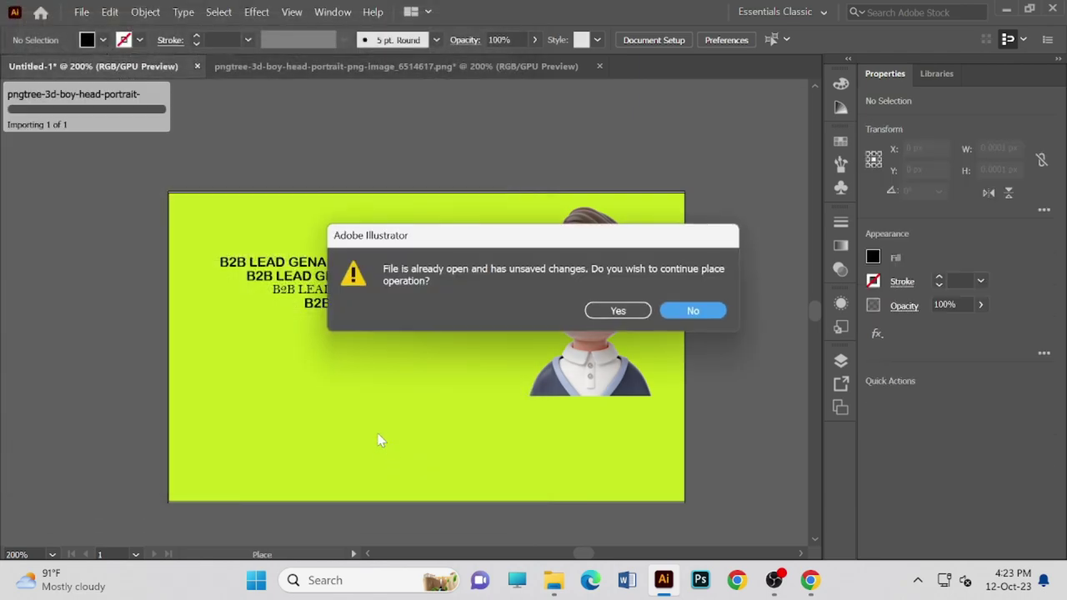
click(673, 318)
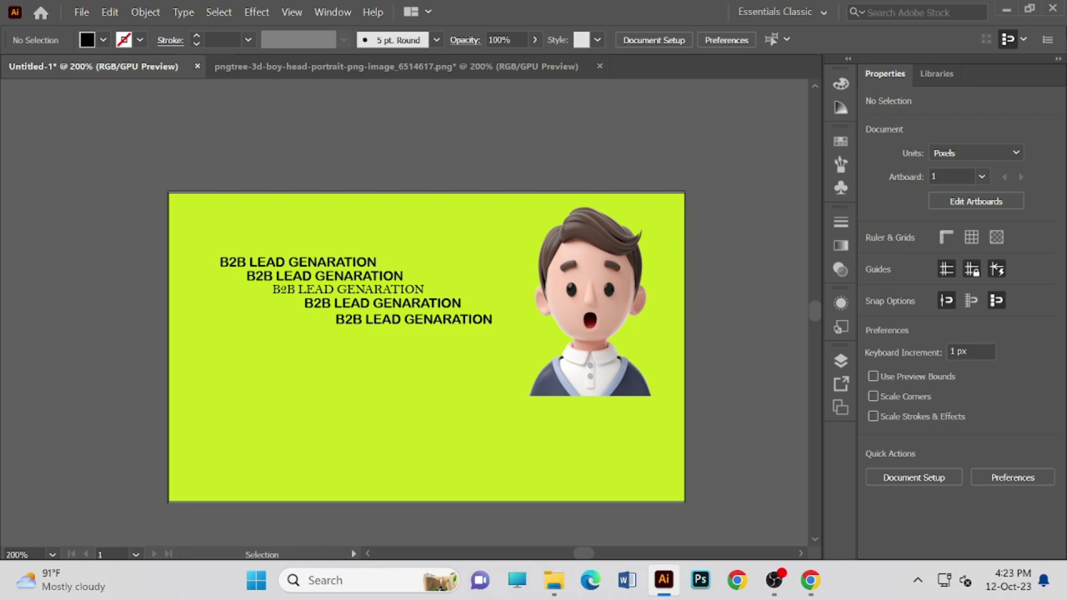
- Shift the boy-head image slightly upward, then deselect it
drag(579, 345, 577, 330)
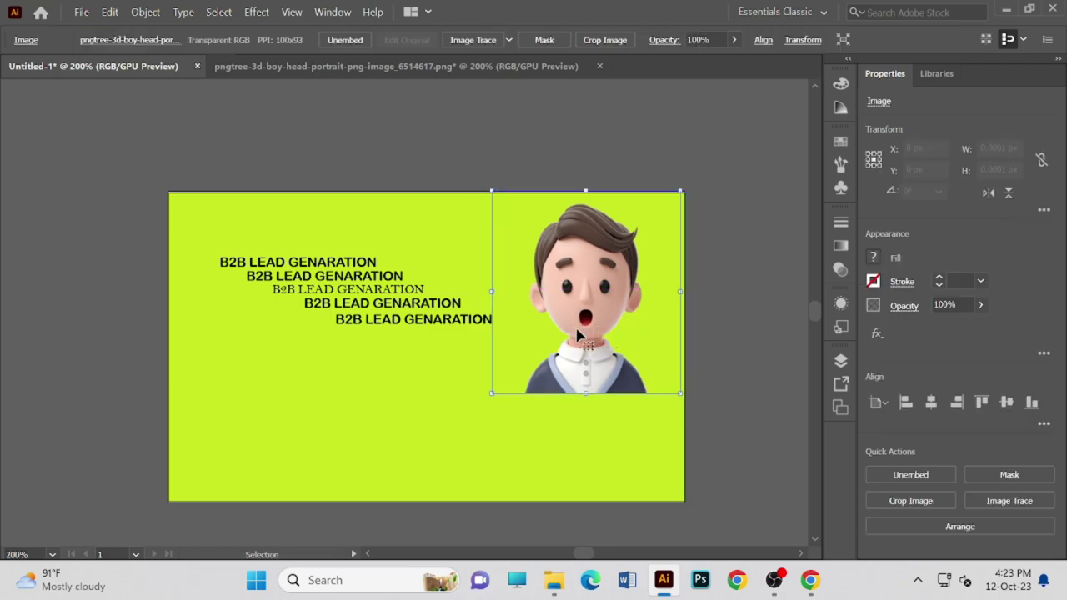
click(325, 148)
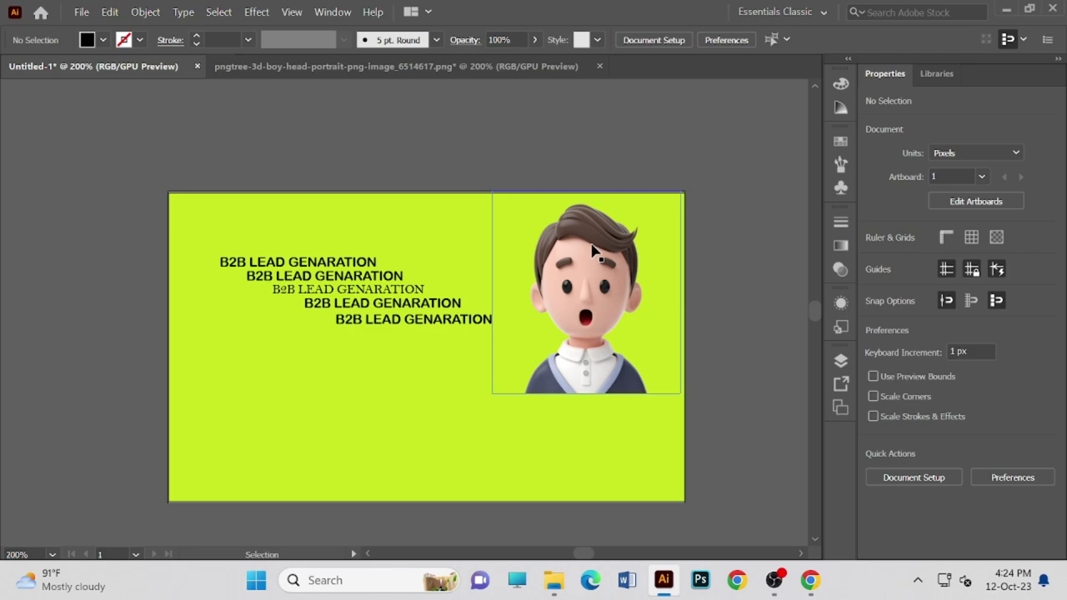
click(627, 296)
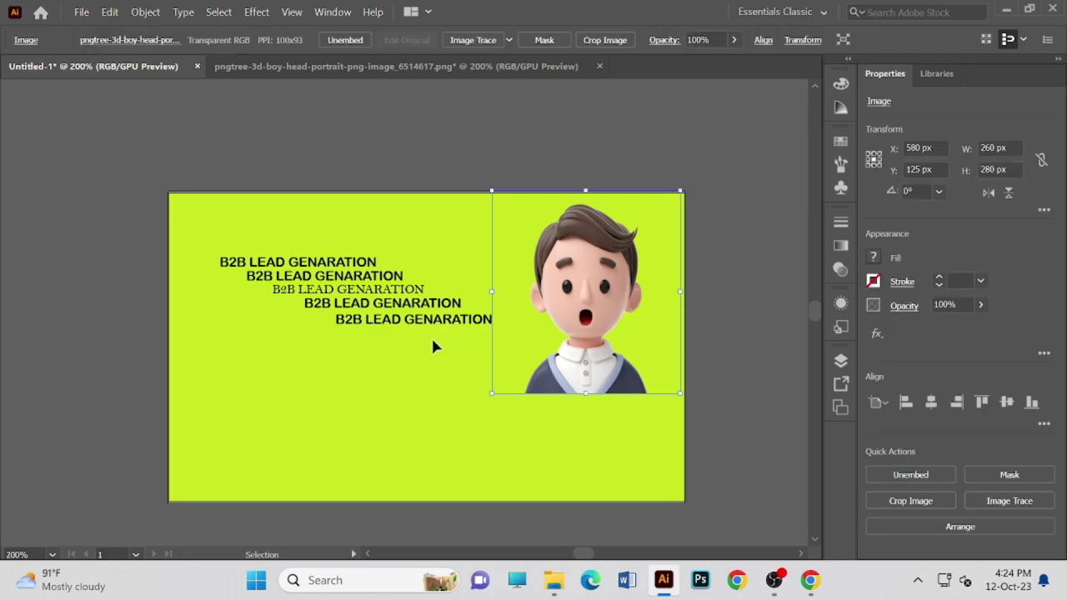
click(352, 360)
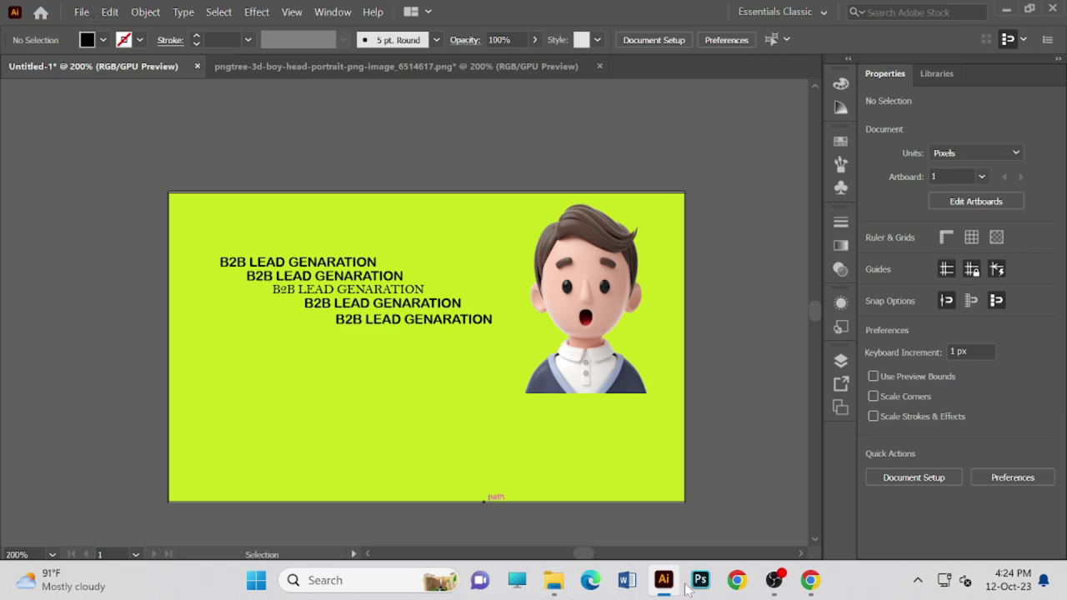
- Save Pngtree's Thinking Man PNG from the Chrome image results into Downloads
mouse_move(666, 589)
mouse_move(773, 593)
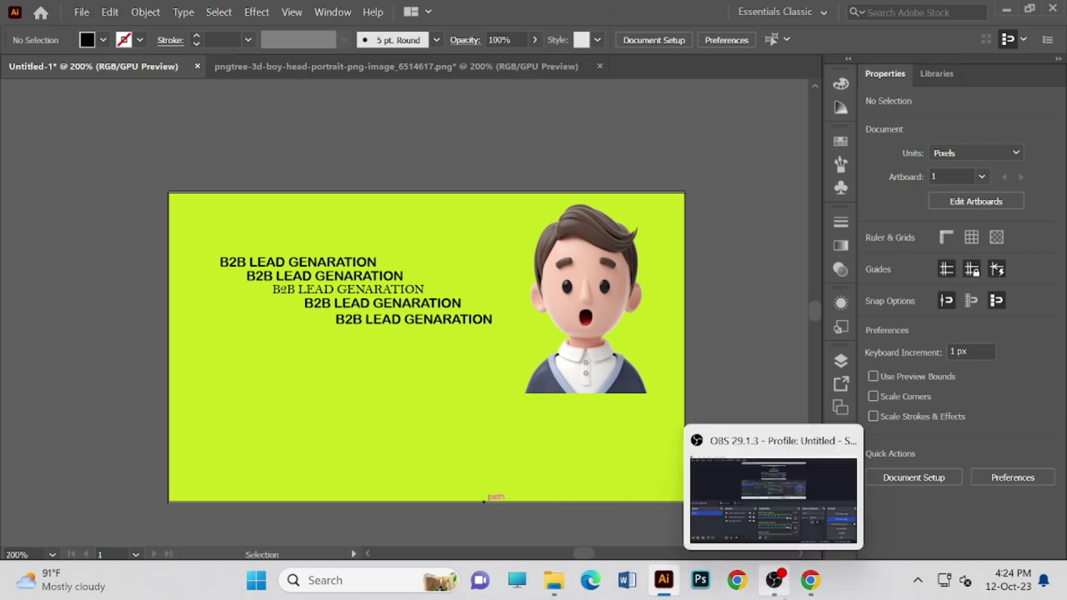
click(809, 582)
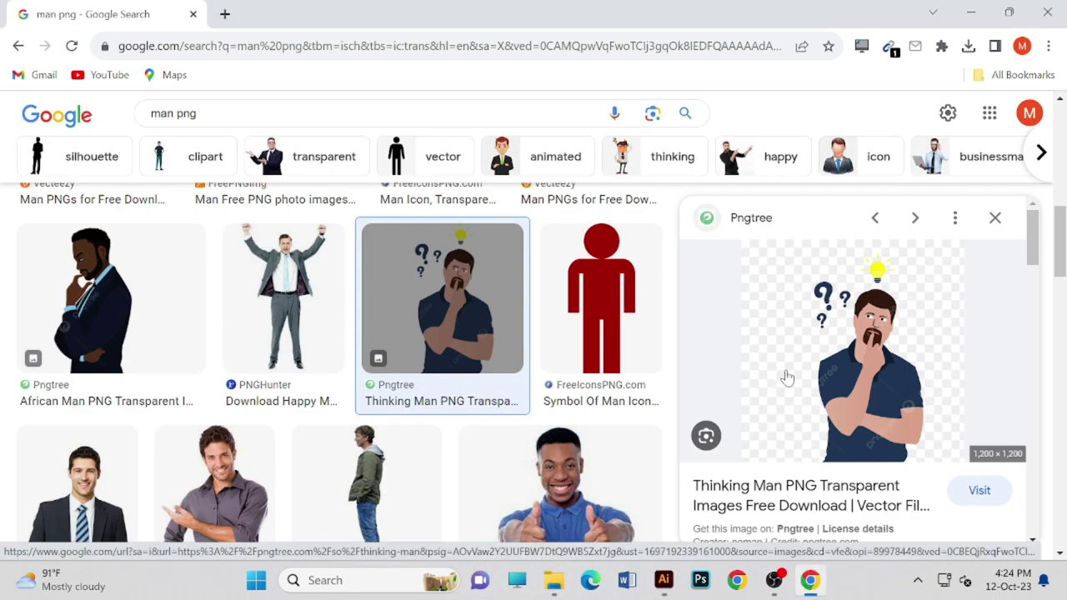
right_click(881, 388)
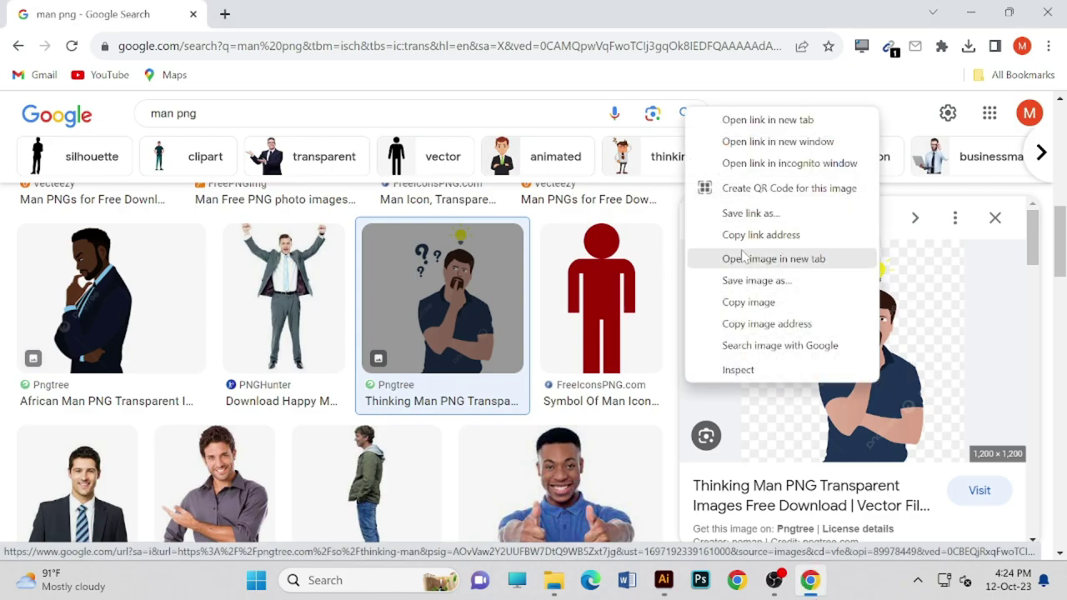
click(737, 281)
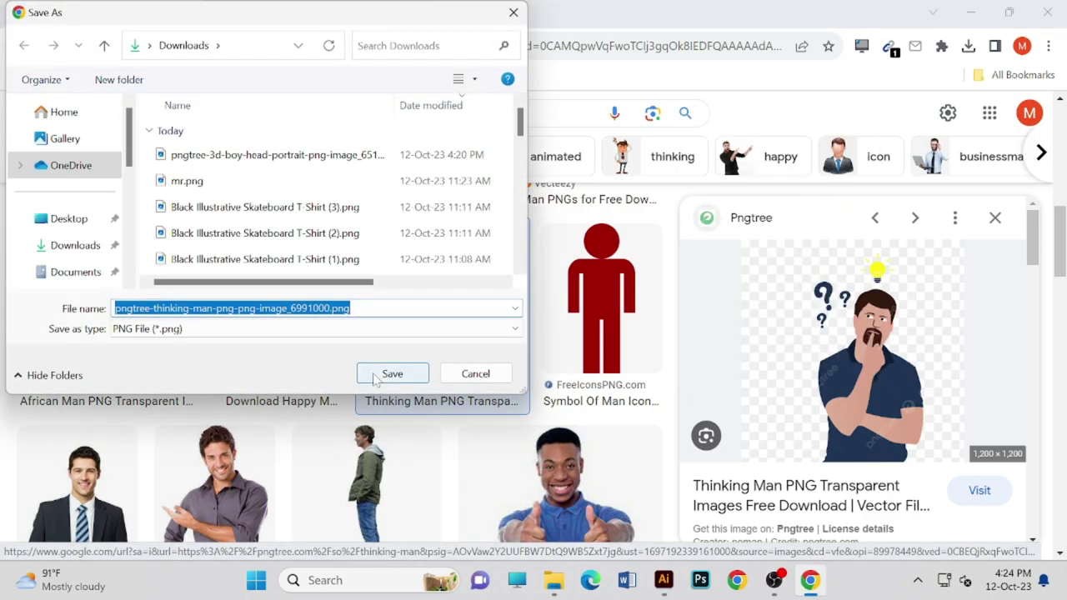
click(392, 374)
key(alt+Tab)
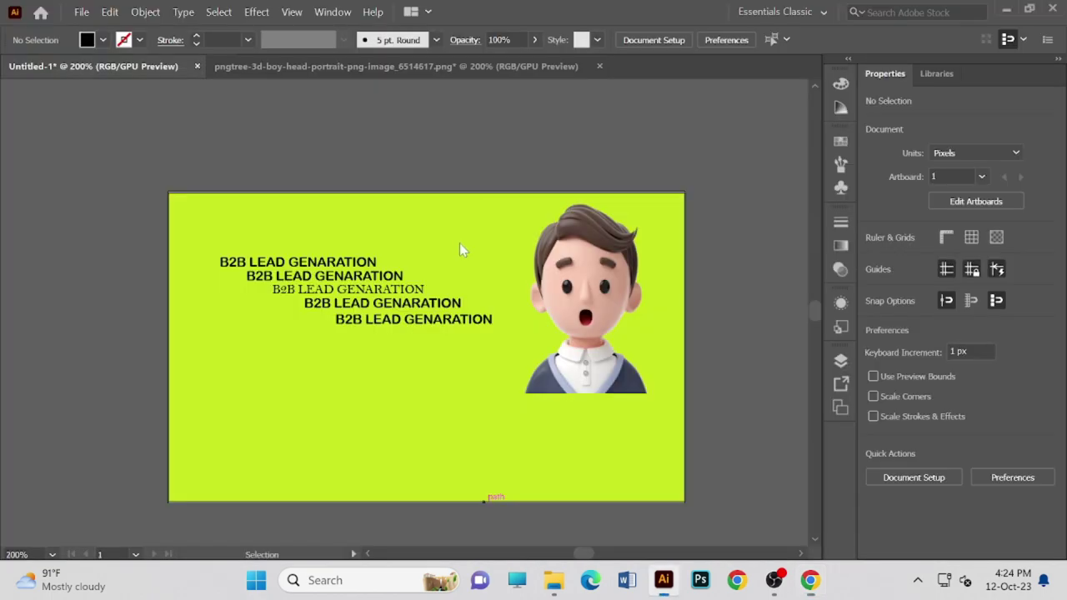
- Place the thinking-man PNG onto the lime artboard with File > Place
click(82, 12)
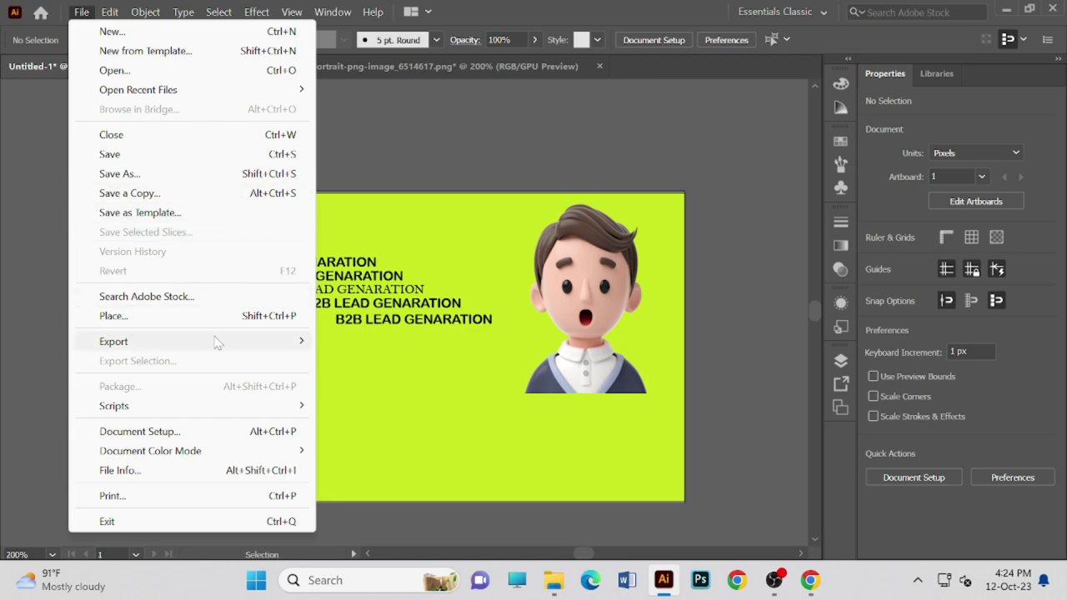
click(246, 322)
click(275, 154)
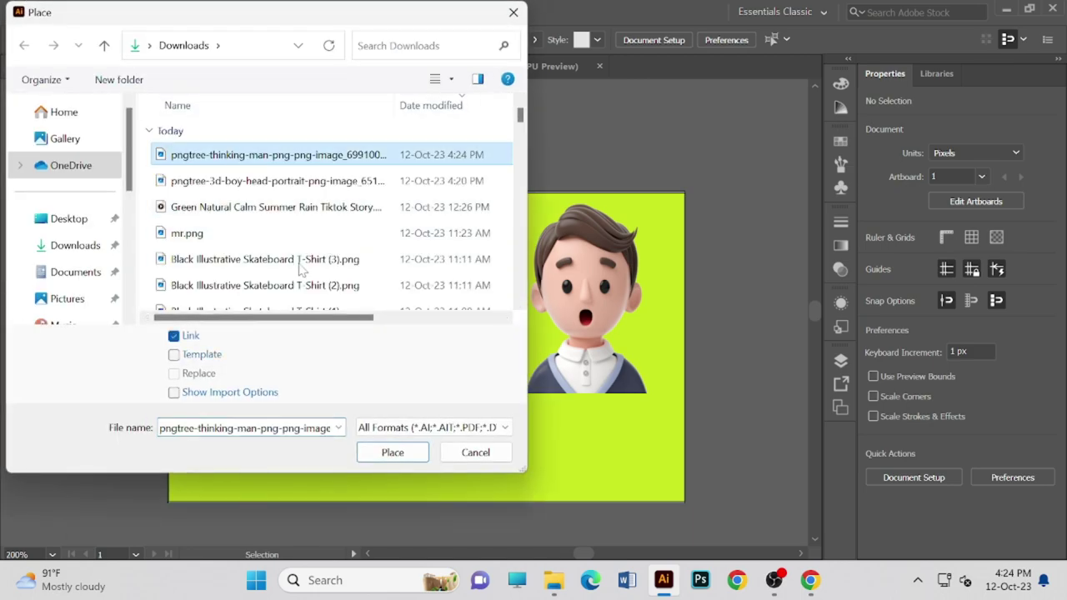
click(392, 456)
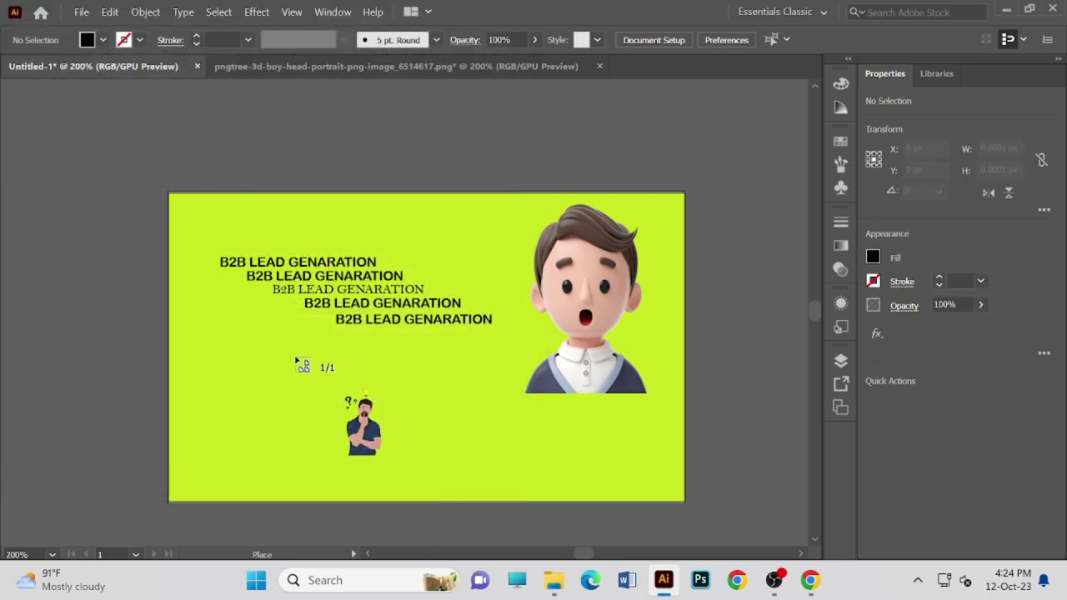
click(295, 357)
- Scale the image to 179 × 167 px, set it left under the headline, and embed it
drag(391, 477, 280, 408)
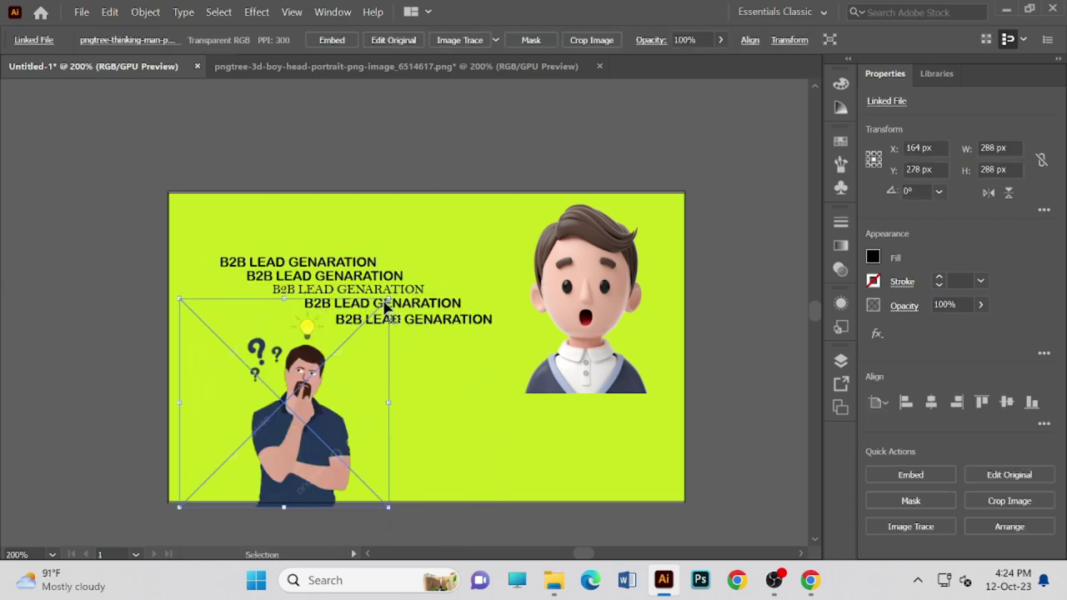
drag(389, 297, 345, 333)
drag(292, 420, 292, 390)
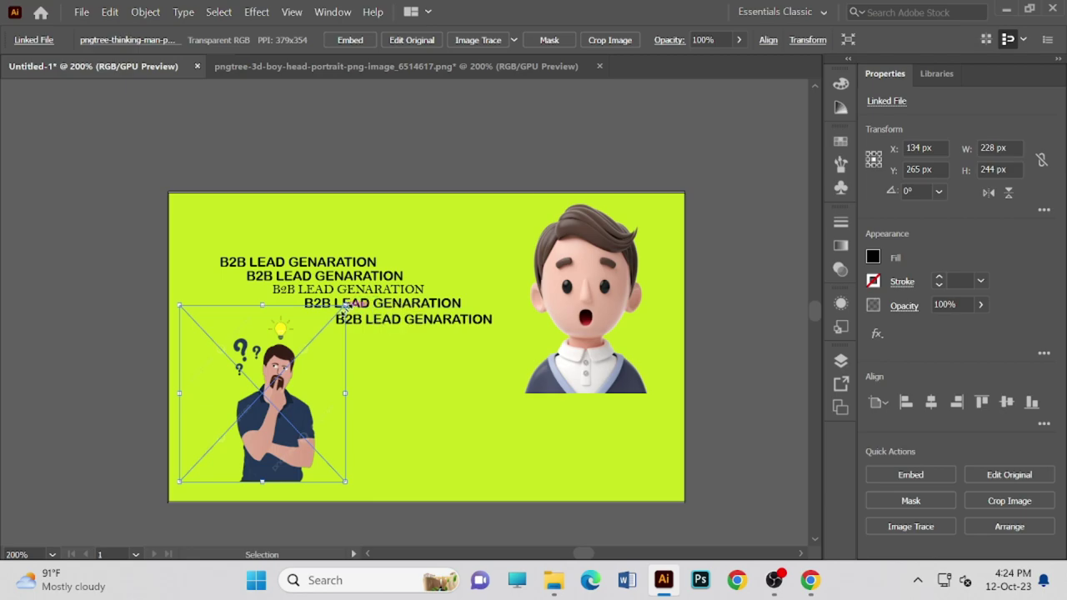
drag(345, 306, 309, 363)
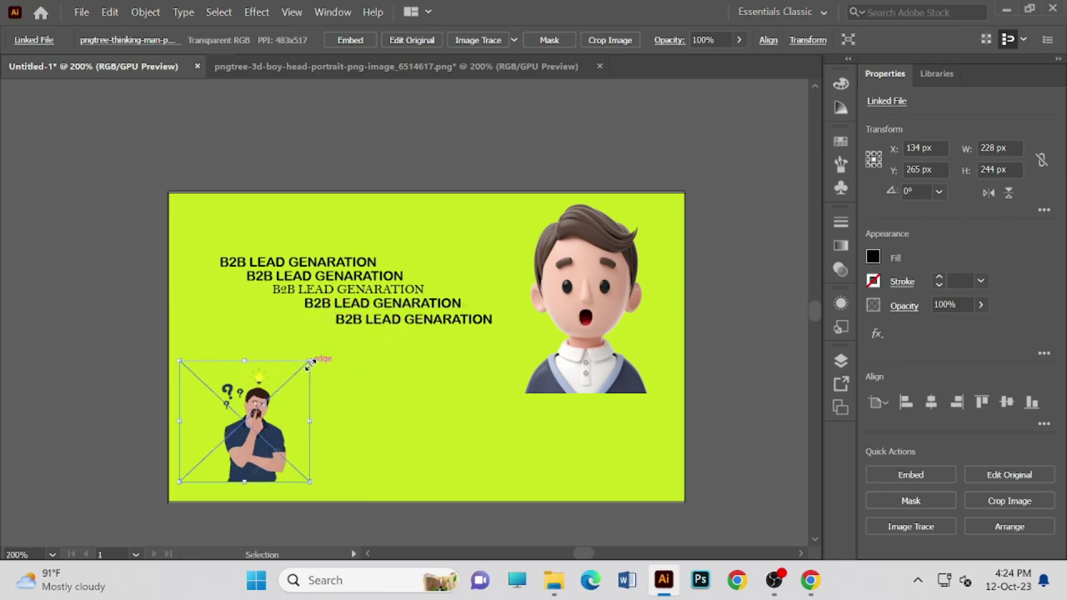
drag(243, 433, 422, 404)
drag(401, 403, 245, 374)
click(347, 42)
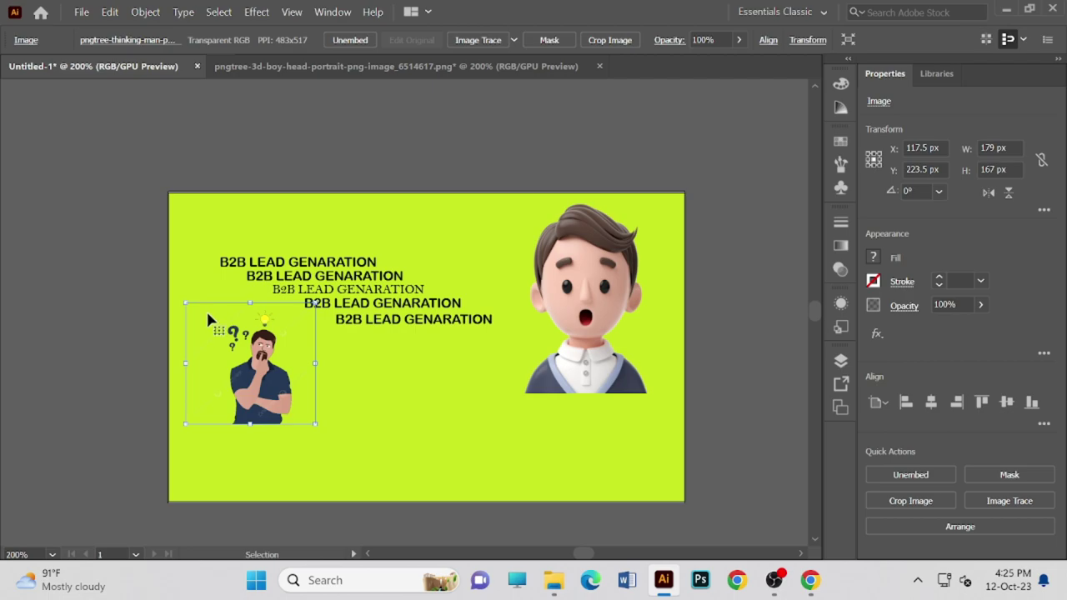
- Nudge the thinking-man image slightly further left beside the headline lines
click(378, 385)
drag(277, 380, 259, 376)
click(203, 284)
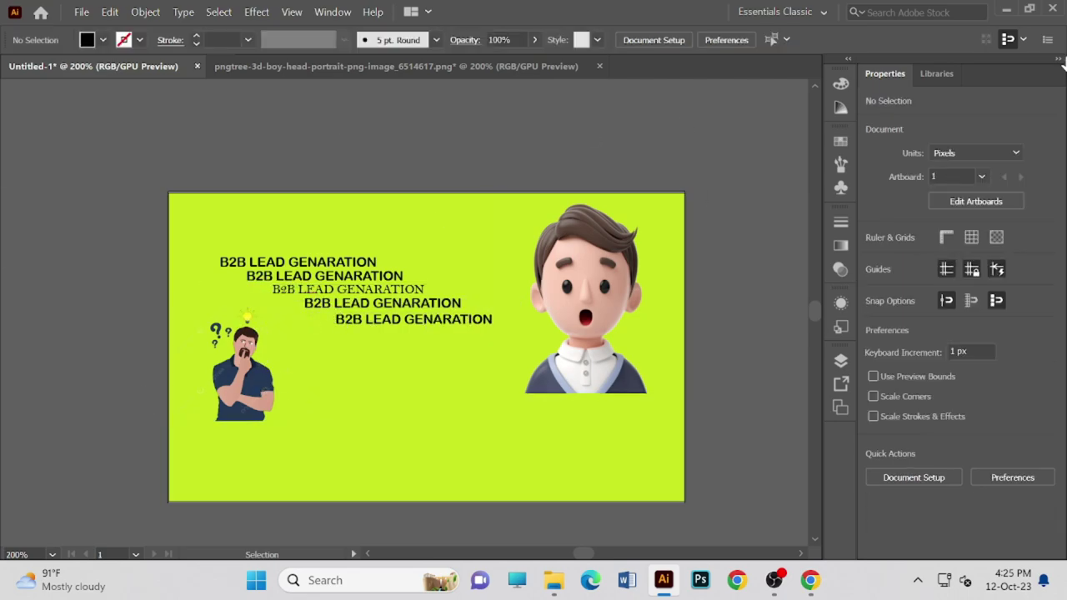
scroll(538, 305, down, 1)
scroll(537, 306, up, 2)
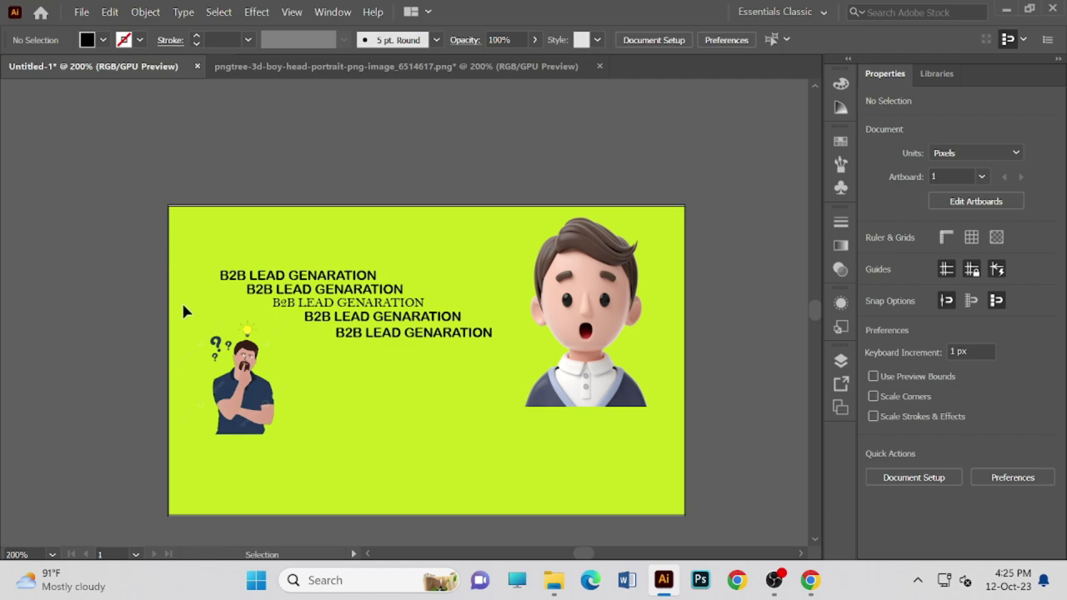
- Try moving the 3D boy portrait, then undo that move
click(249, 406)
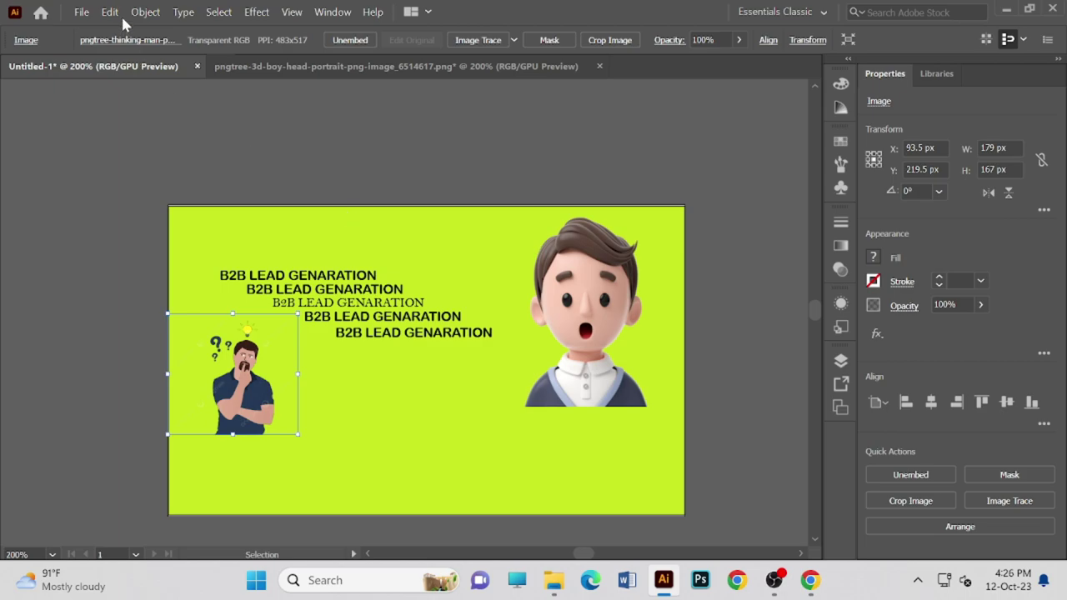
drag(626, 336, 613, 336)
key(ctrl+z)
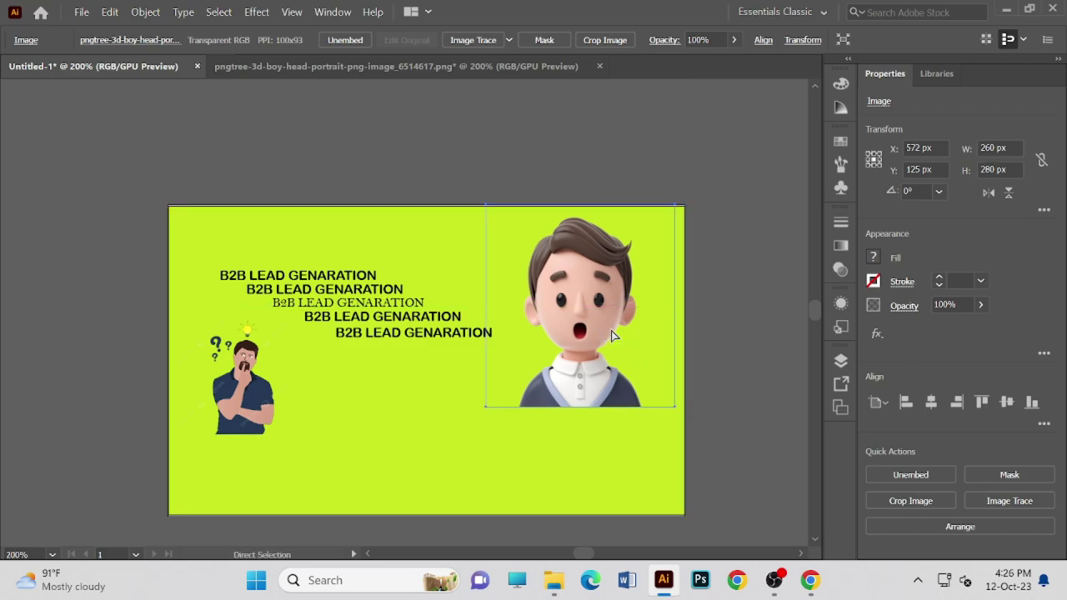
- Move the thinking-man image to the right side and delete the 3D boy portrait
key(ctrl+z)
key(ctrl+z)
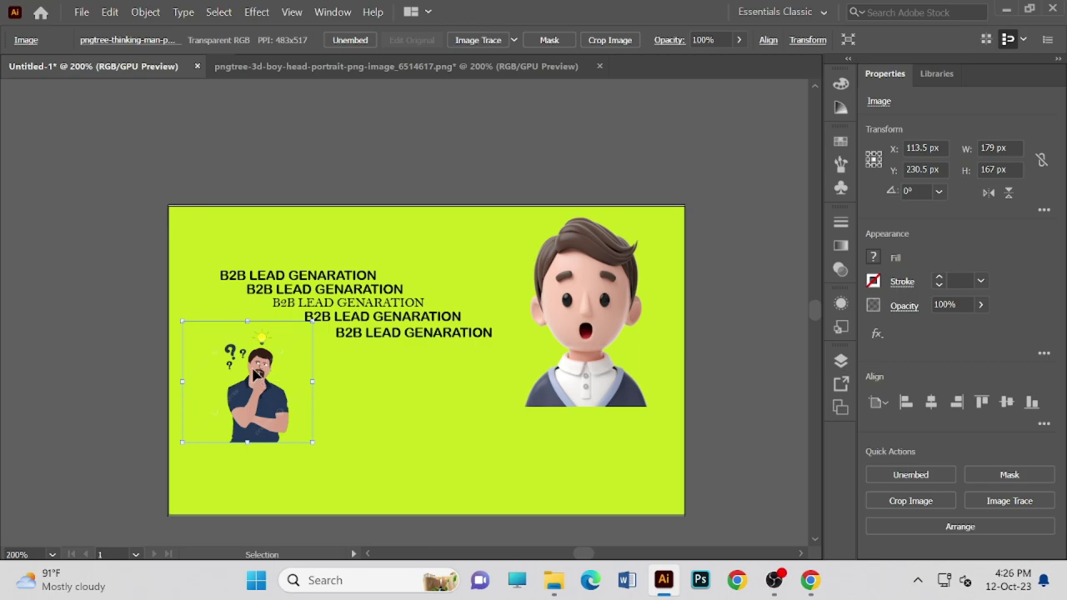
drag(256, 373, 623, 411)
click(622, 317)
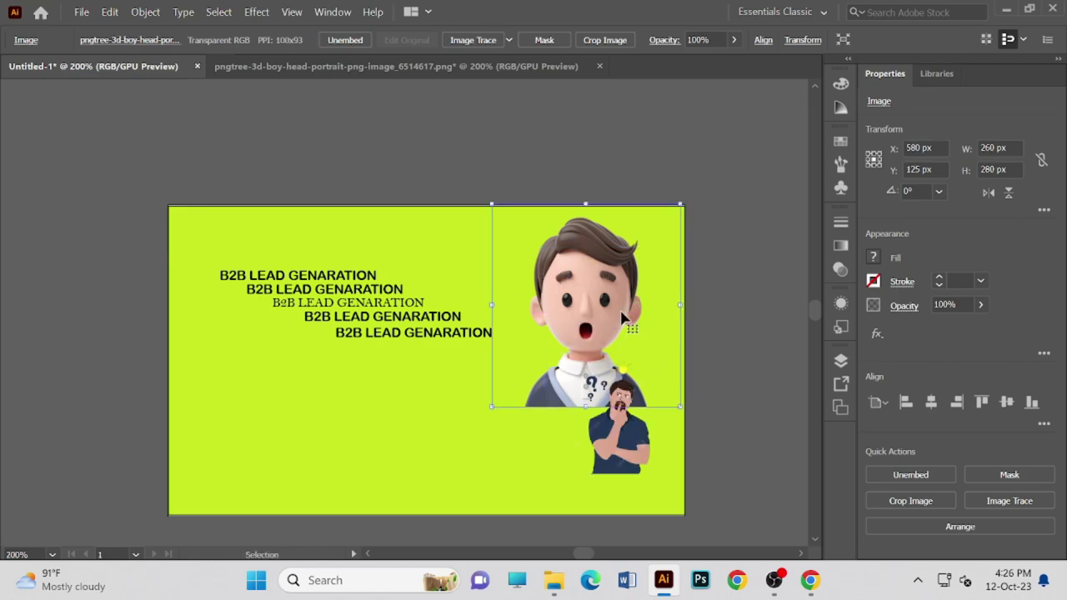
key(Delete)
- Stretch the thinking-man image to 293 × 435 px, spanning the artboard's full height
click(609, 375)
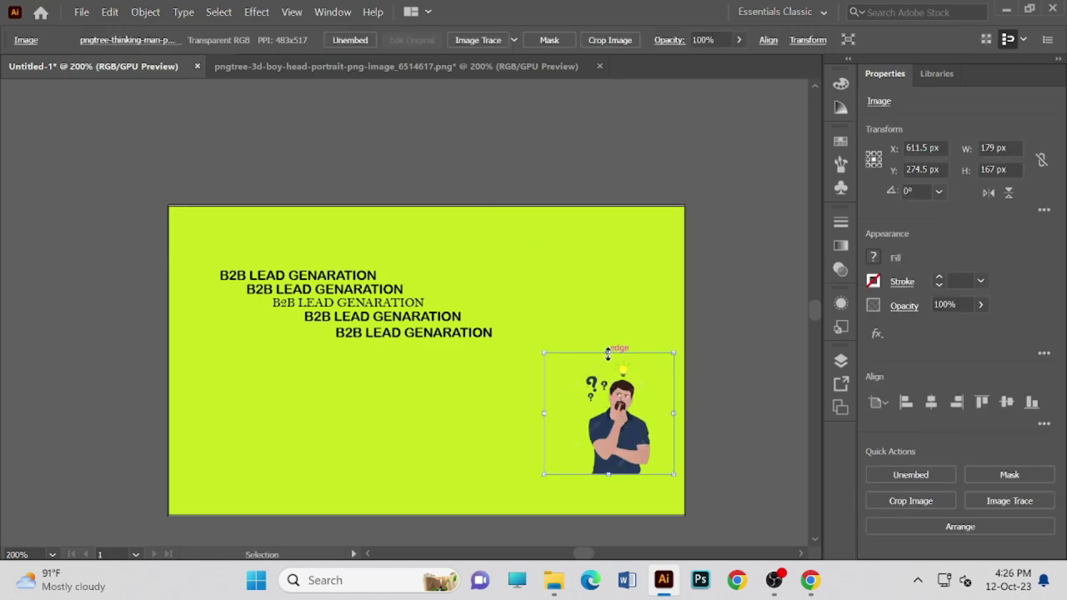
drag(607, 352, 615, 222)
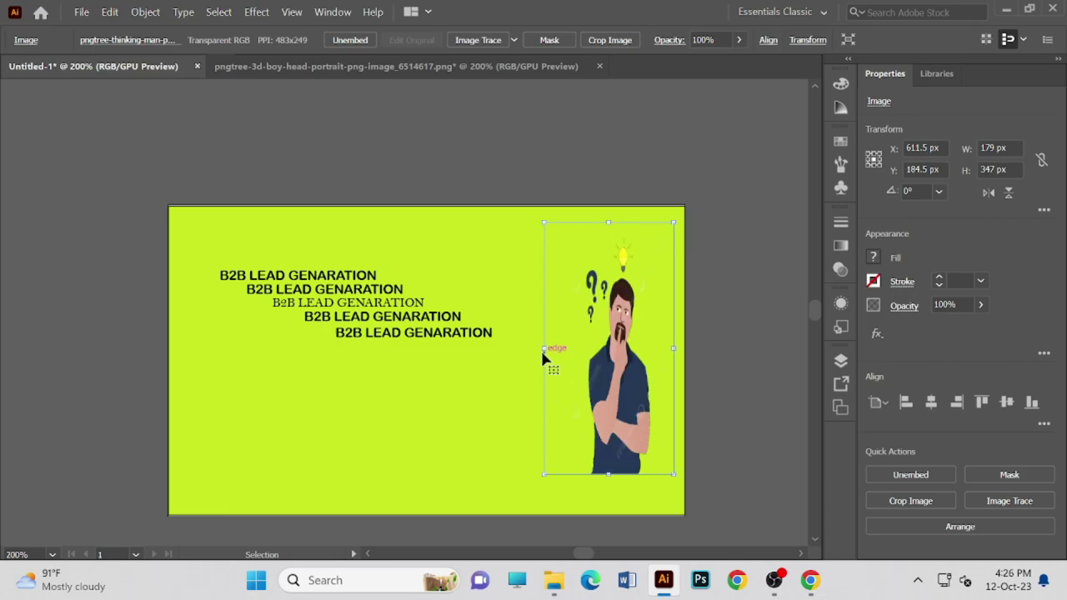
drag(544, 348, 517, 350)
drag(618, 408, 618, 379)
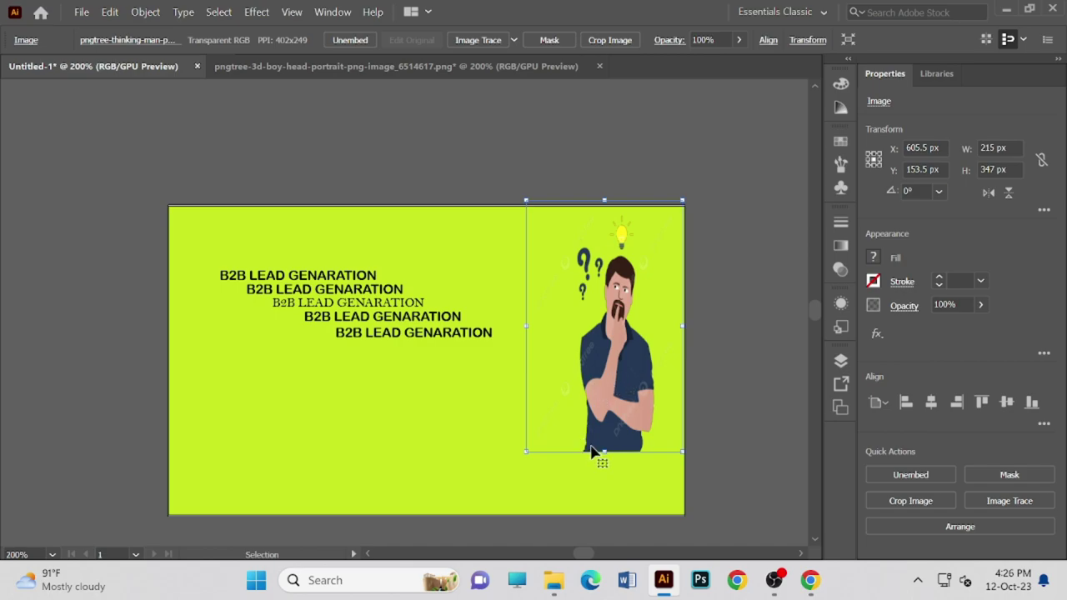
drag(604, 451, 607, 516)
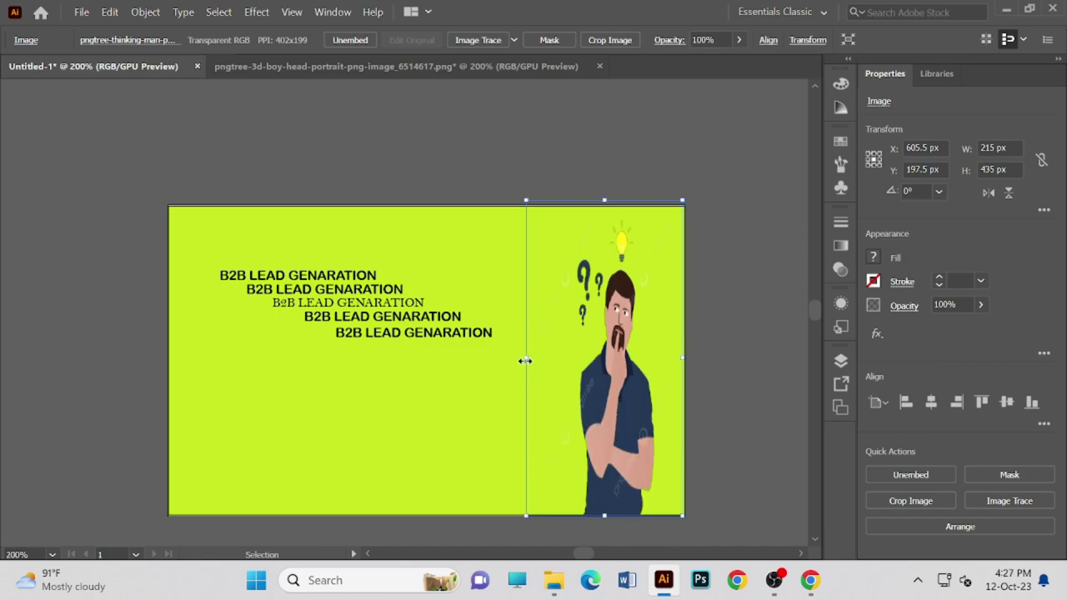
drag(525, 360, 469, 361)
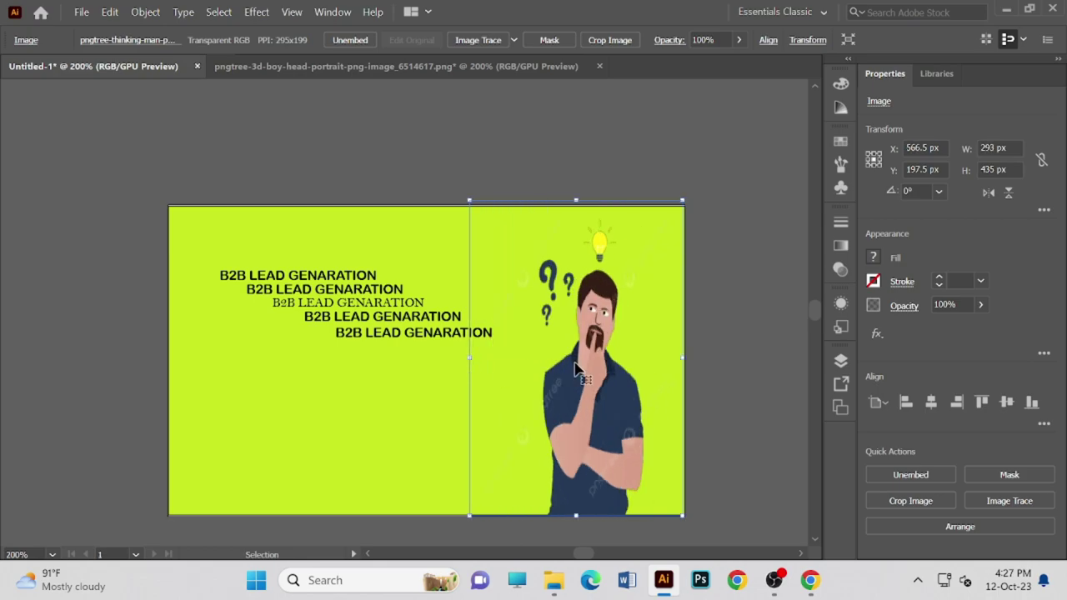
right_click(584, 366)
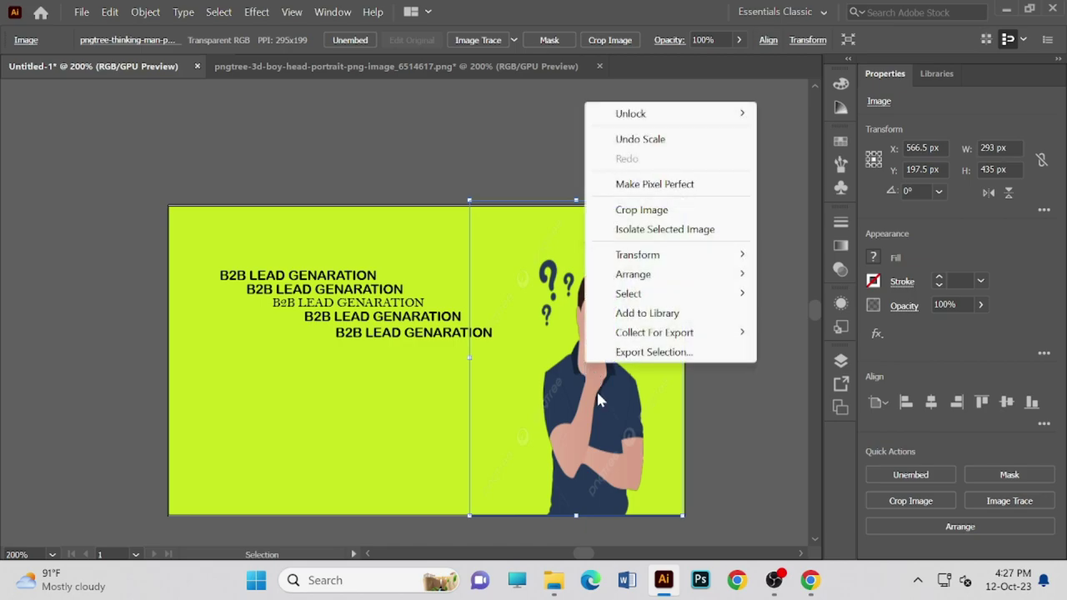
click(585, 400)
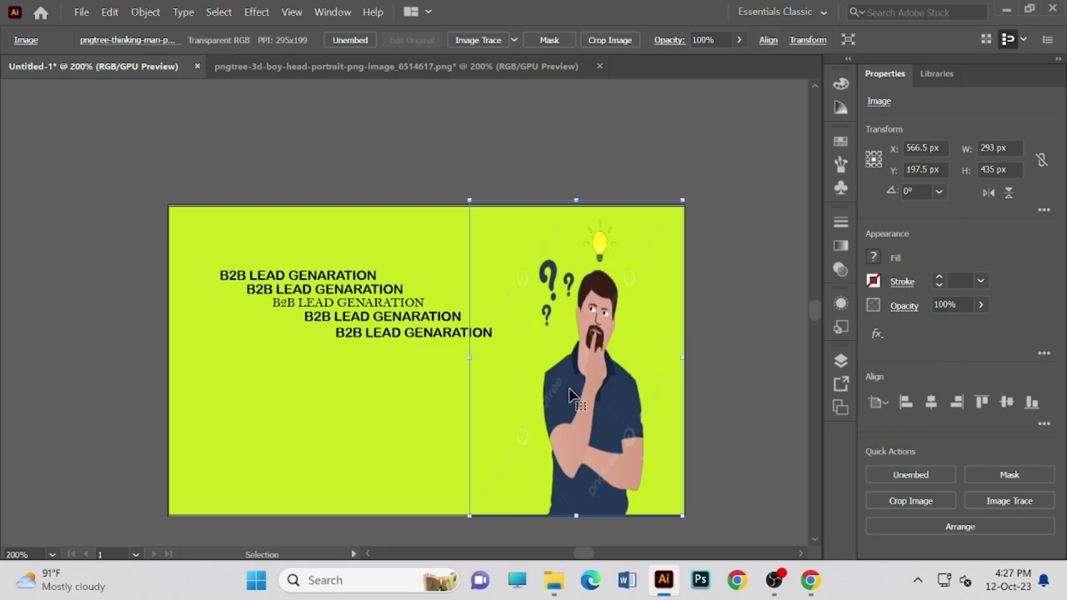
click(791, 208)
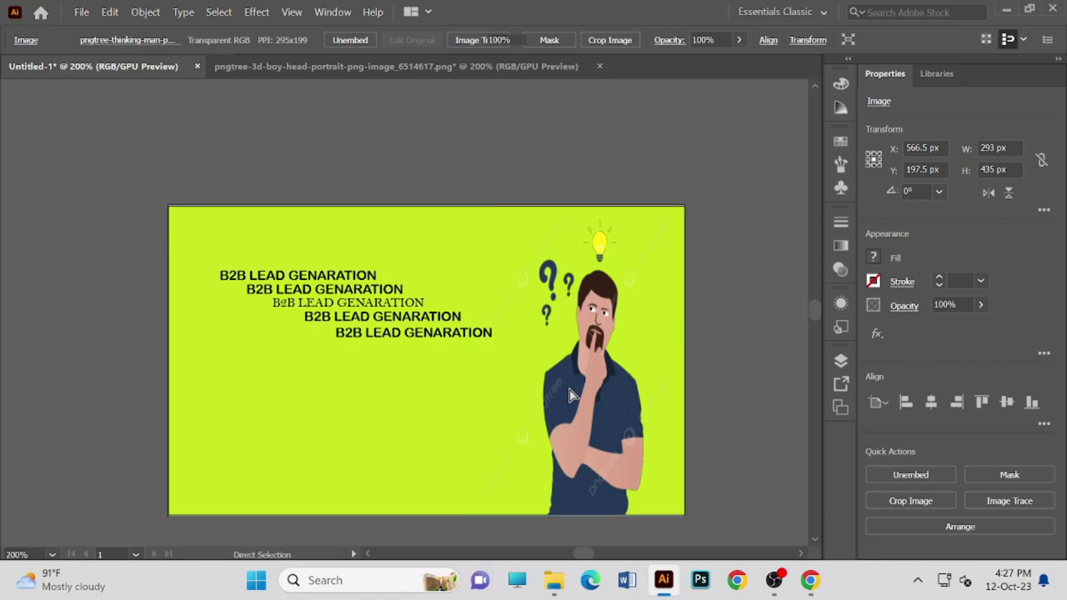
click(432, 310)
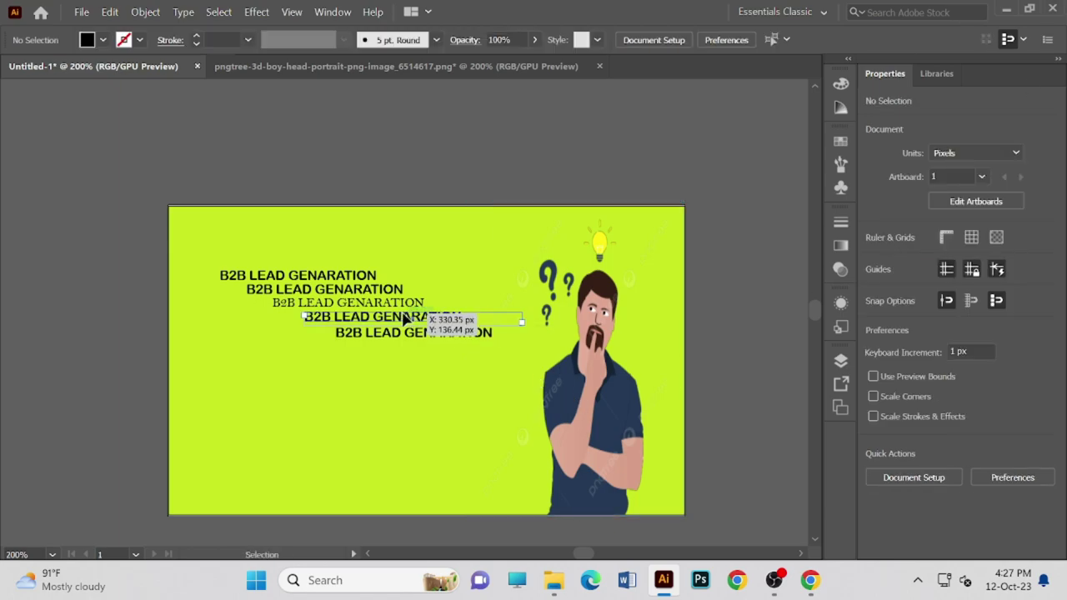
click(712, 291)
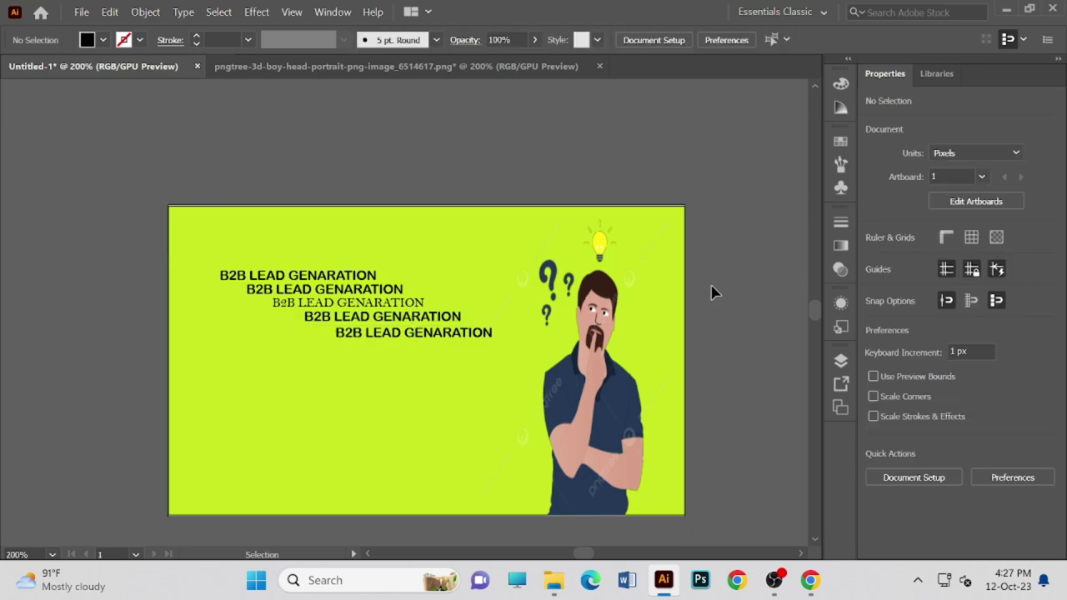
click(327, 283)
drag(207, 251, 520, 360)
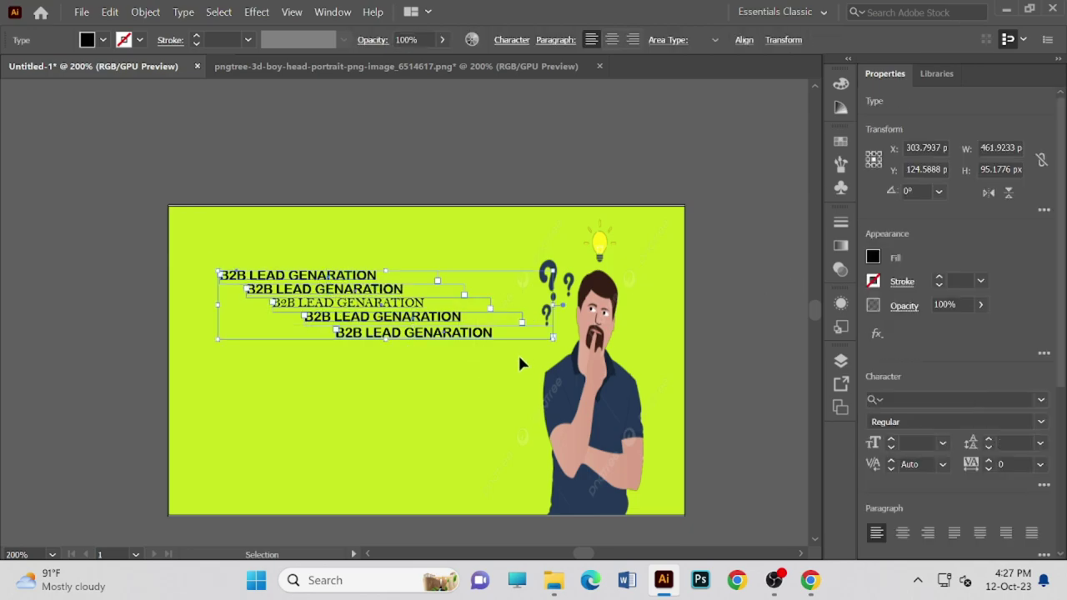
click(518, 363)
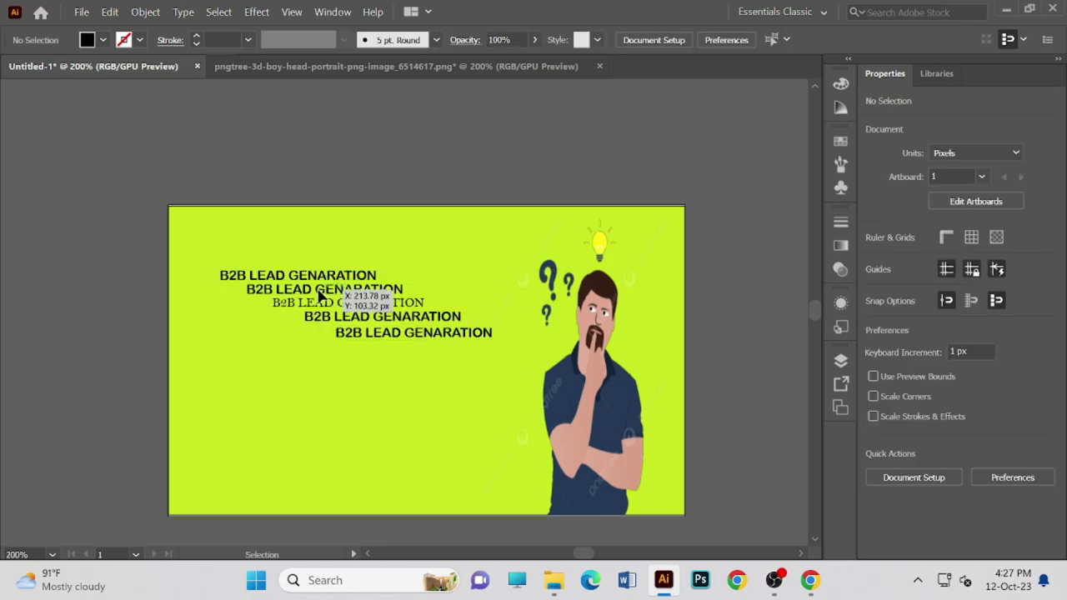
scroll(323, 265, down, 1)
scroll(323, 265, down, 1)
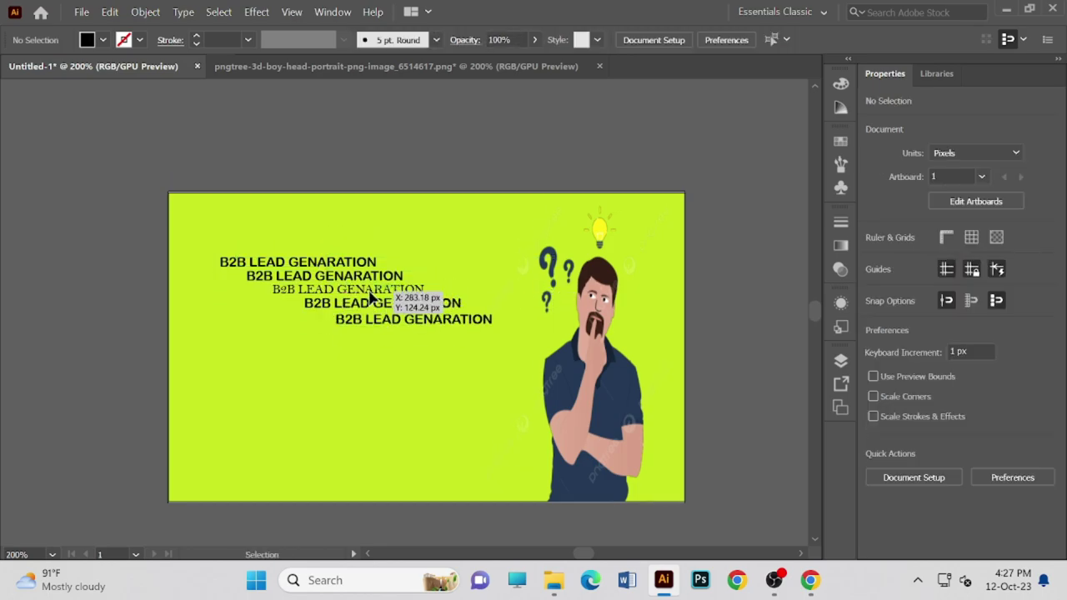
scroll(500, 296, down, 1)
scroll(650, 291, up, 1)
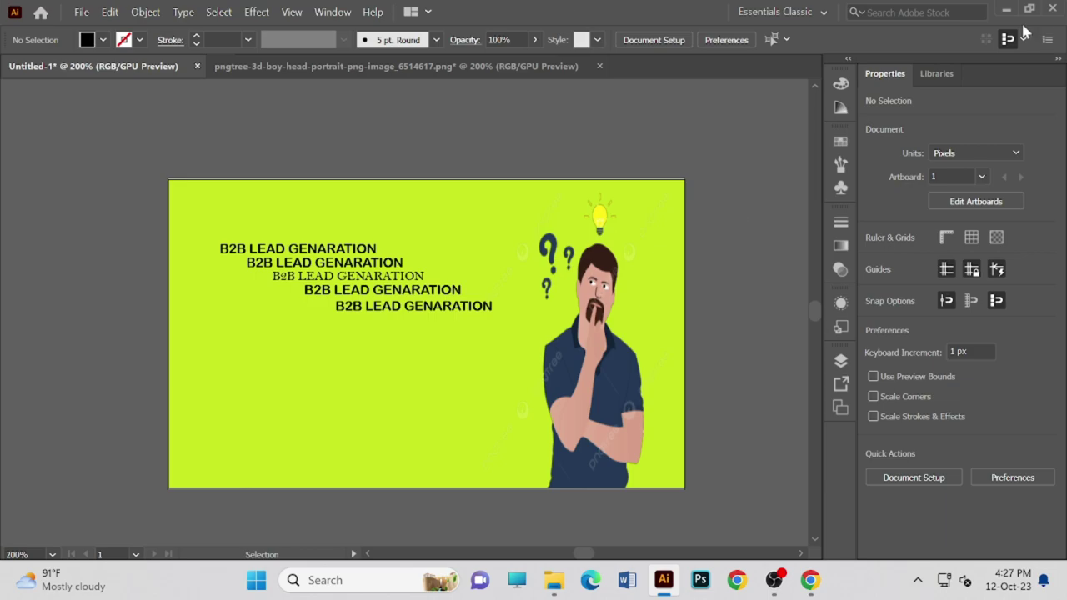
scroll(454, 308, up, 1)
scroll(455, 308, down, 5)
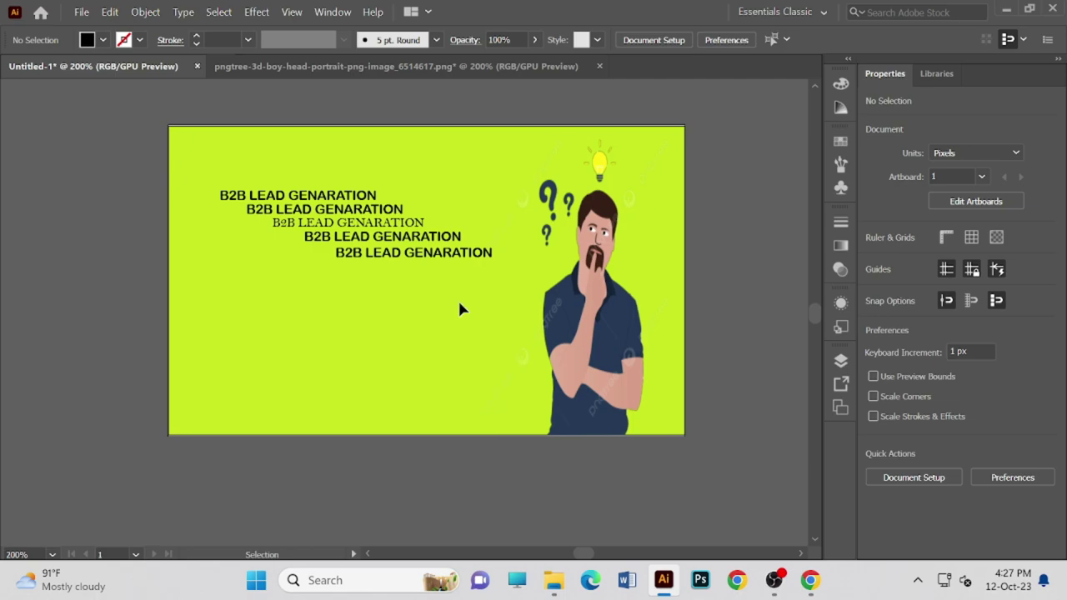
scroll(459, 309, up, 7)
scroll(494, 323, down, 6)
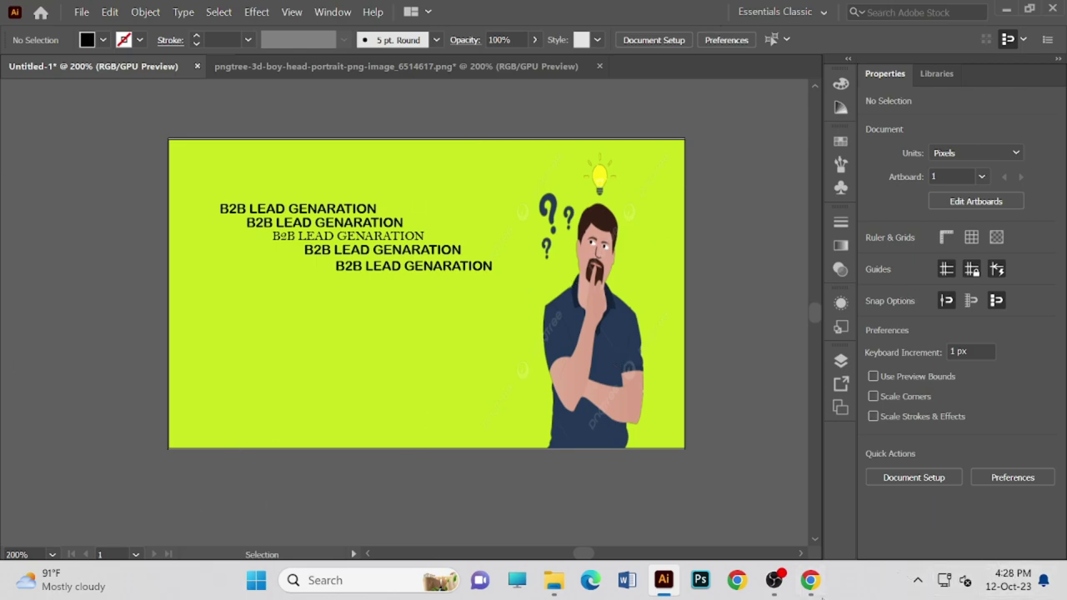
- Open the Fiverr home page in a new Chrome tab
click(821, 586)
scroll(500, 375, up, 4)
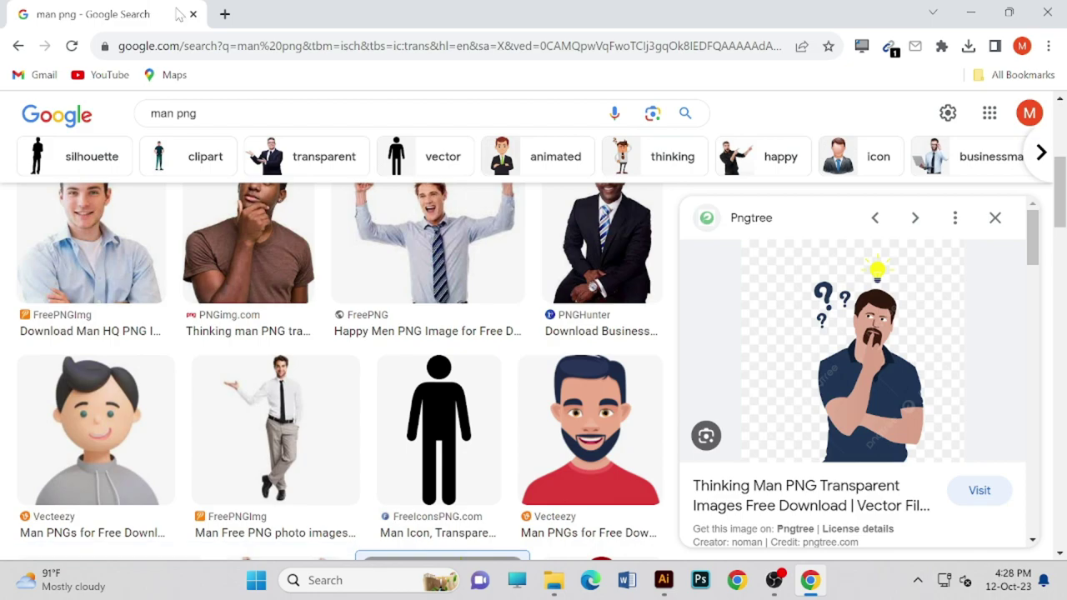
key(alt+Tab)
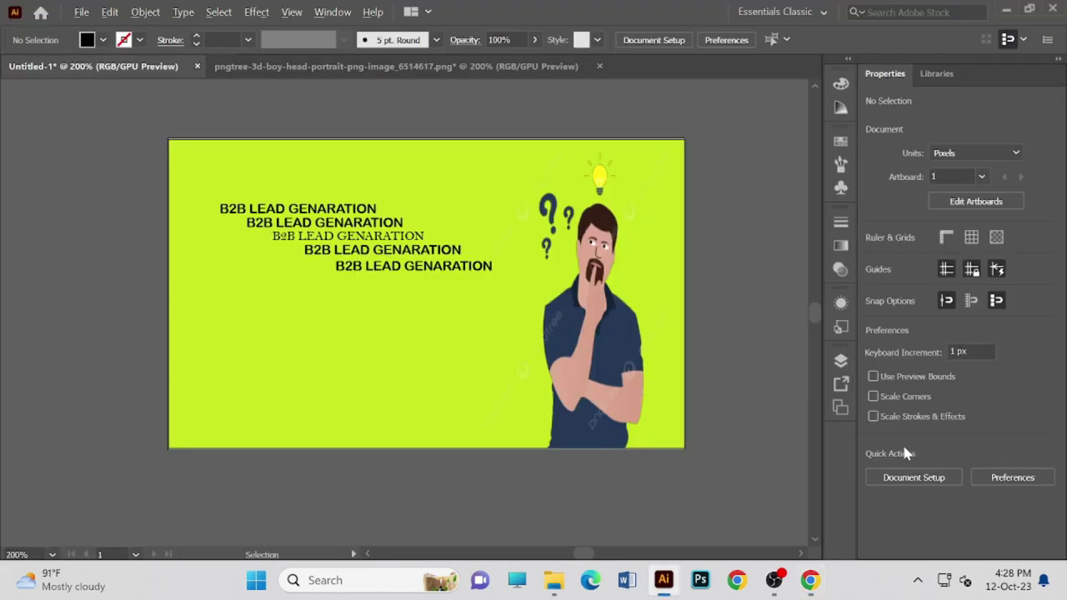
key(alt+Tab)
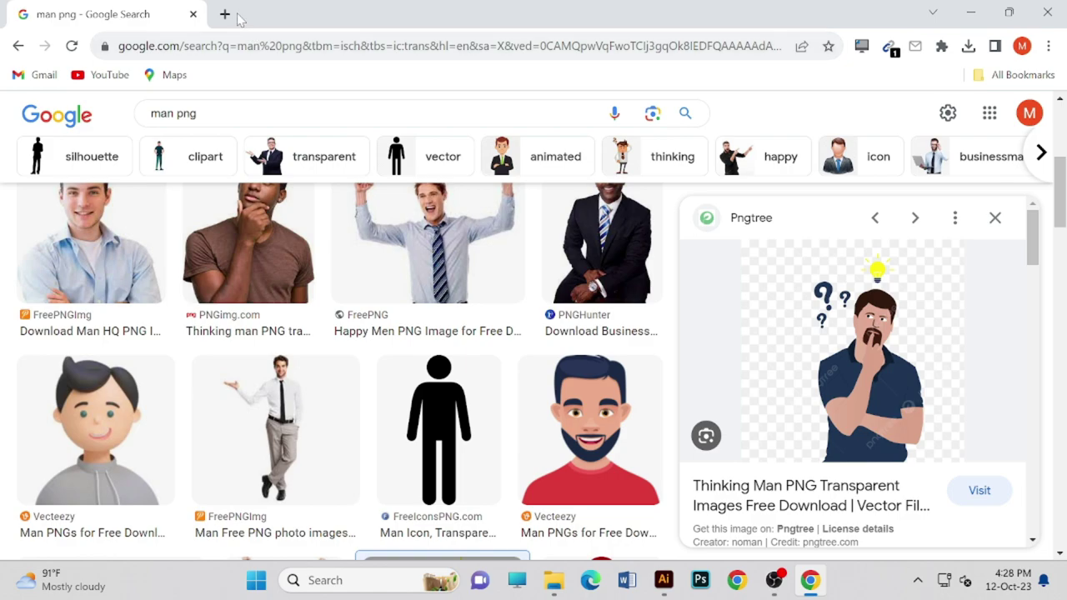
click(224, 14)
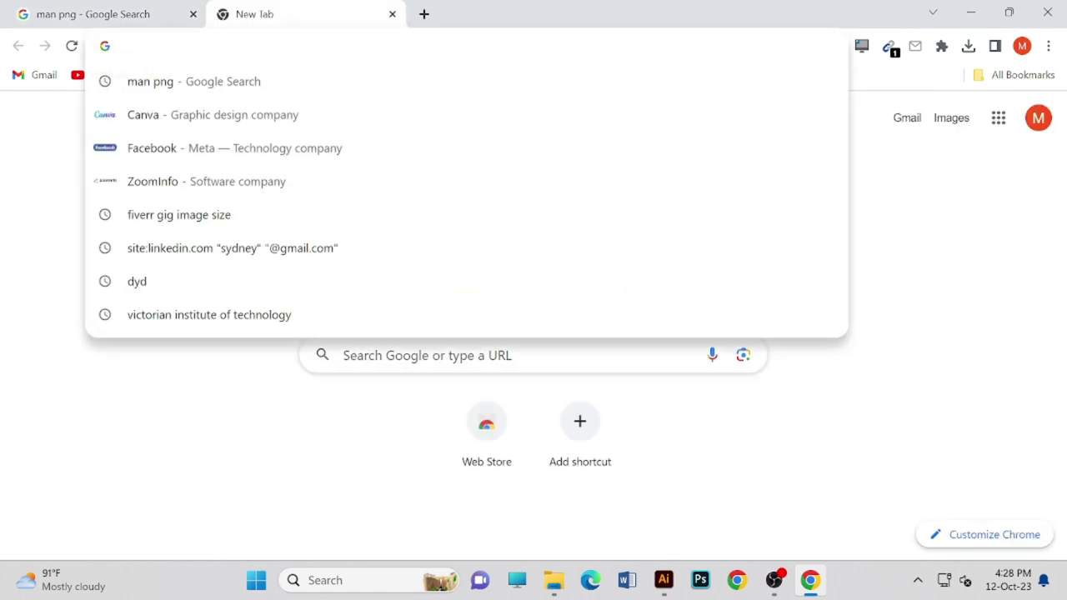
text(fi)
text(verr)
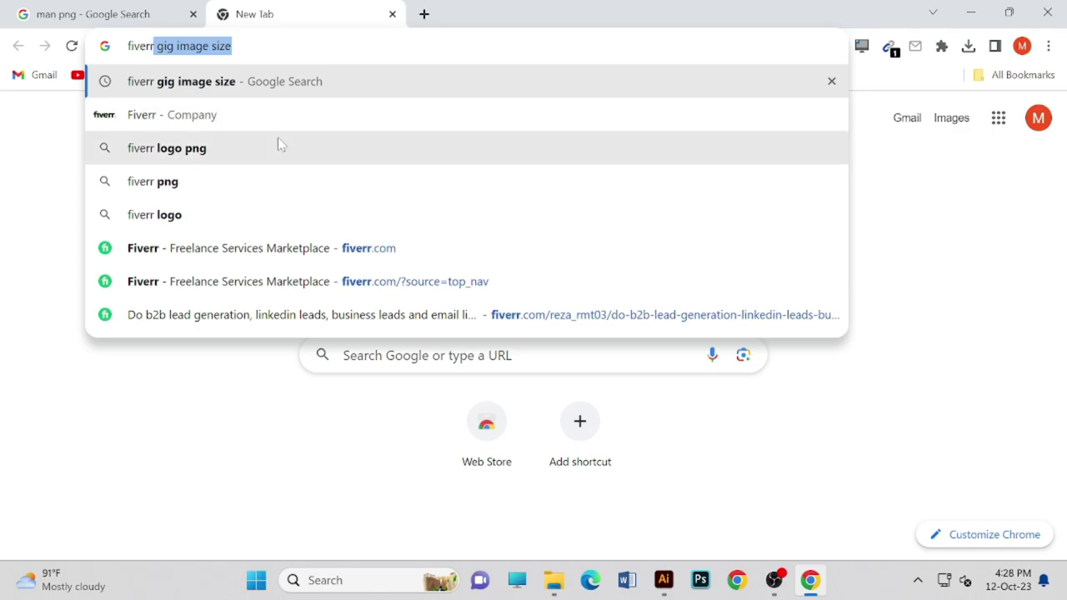
click(167, 249)
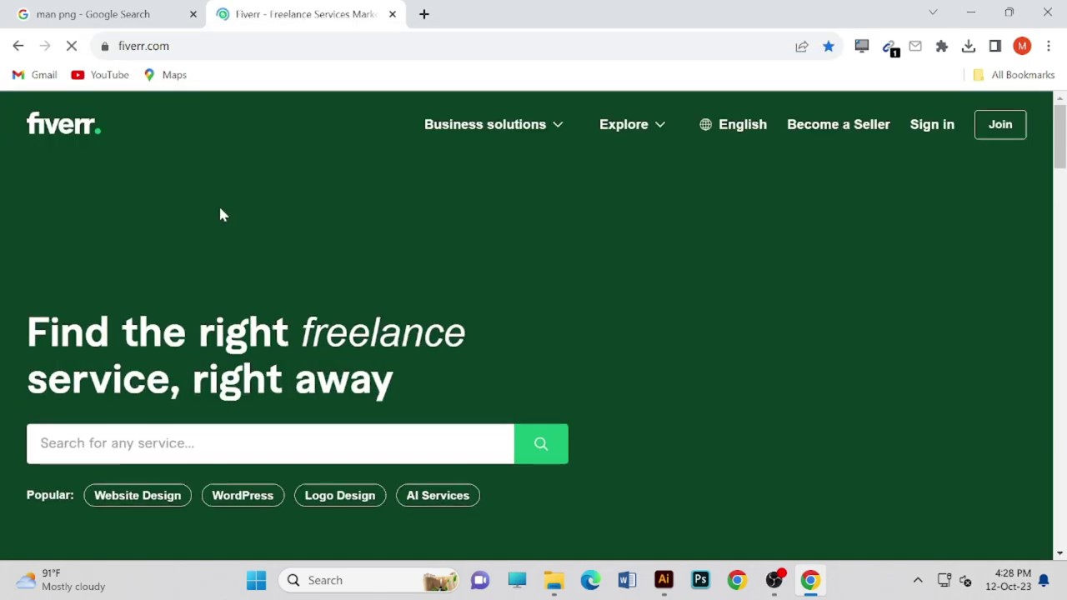
scroll(241, 250, down, 5)
scroll(190, 163, up, 2)
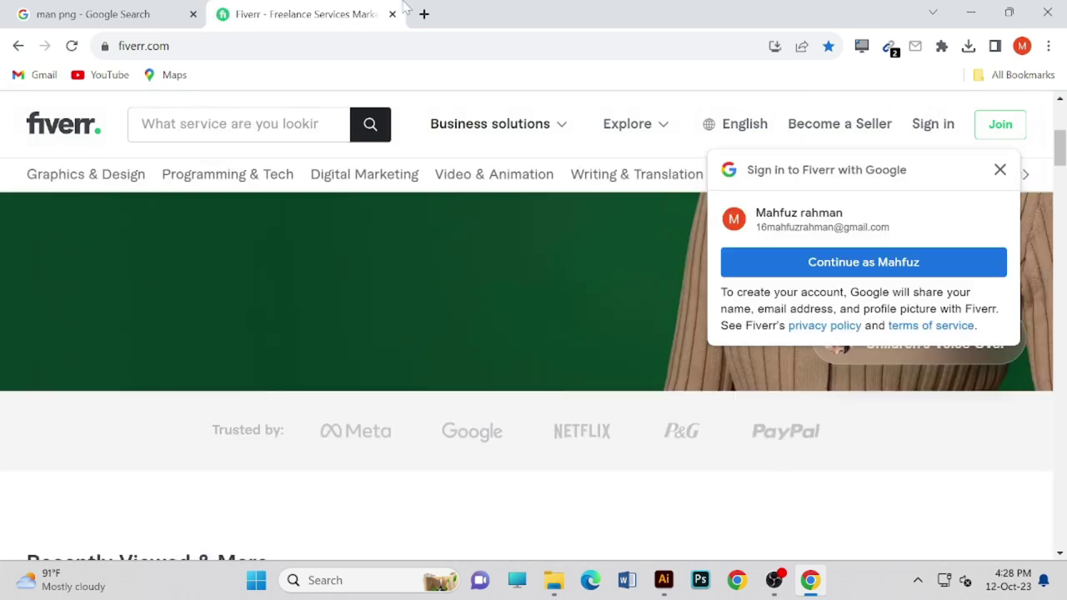
- Search Fiverr for 'b2b lead generation', browse the results, and minimize Chrome
click(142, 124)
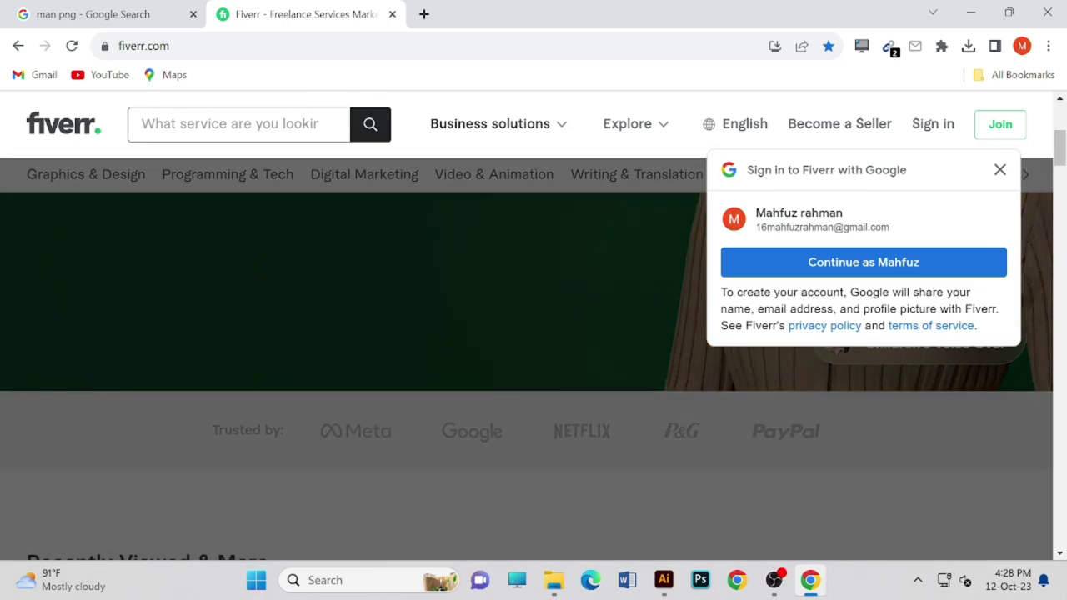
text(b2b)
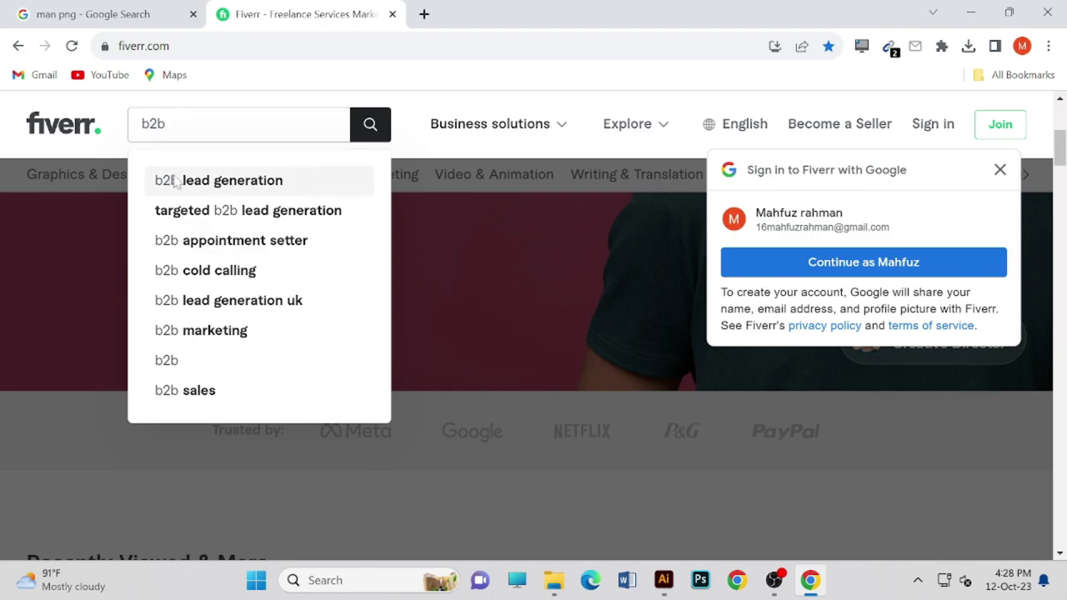
click(175, 182)
scroll(366, 411, down, 3)
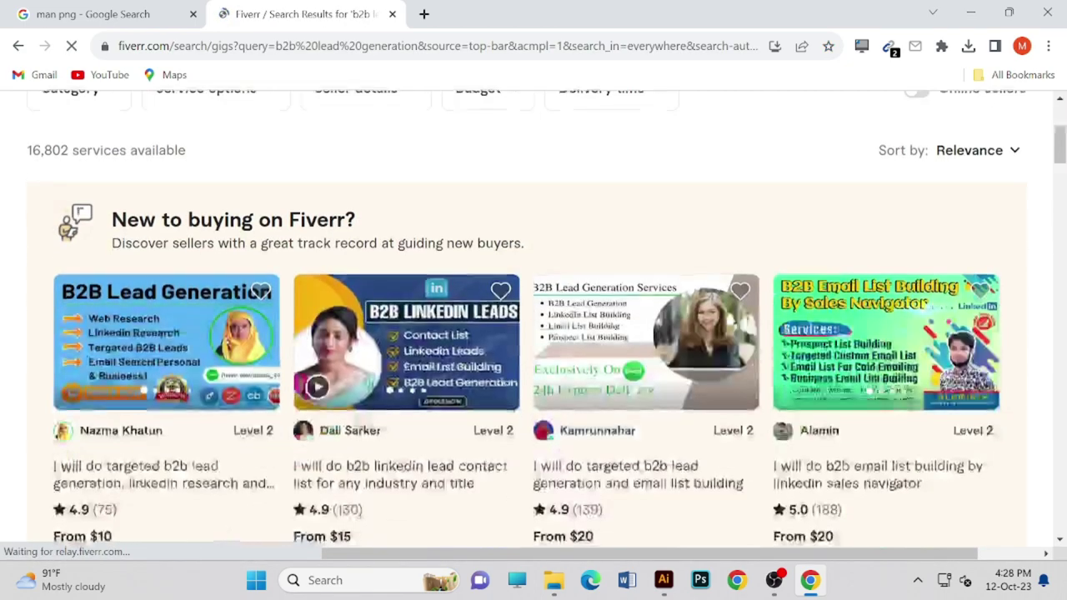
scroll(367, 412, down, 2)
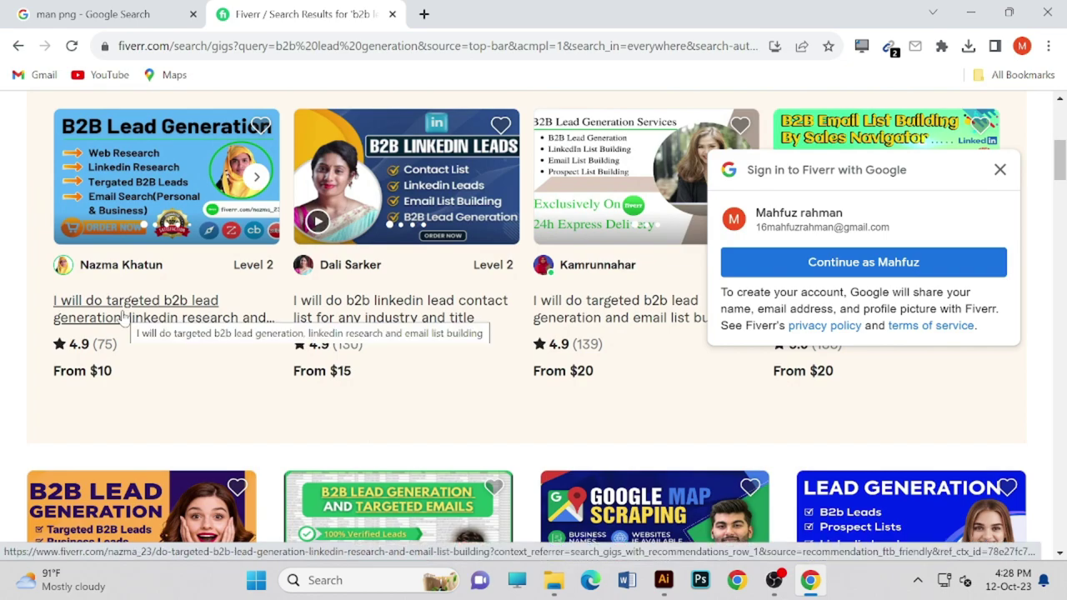
scroll(608, 293, down, 2)
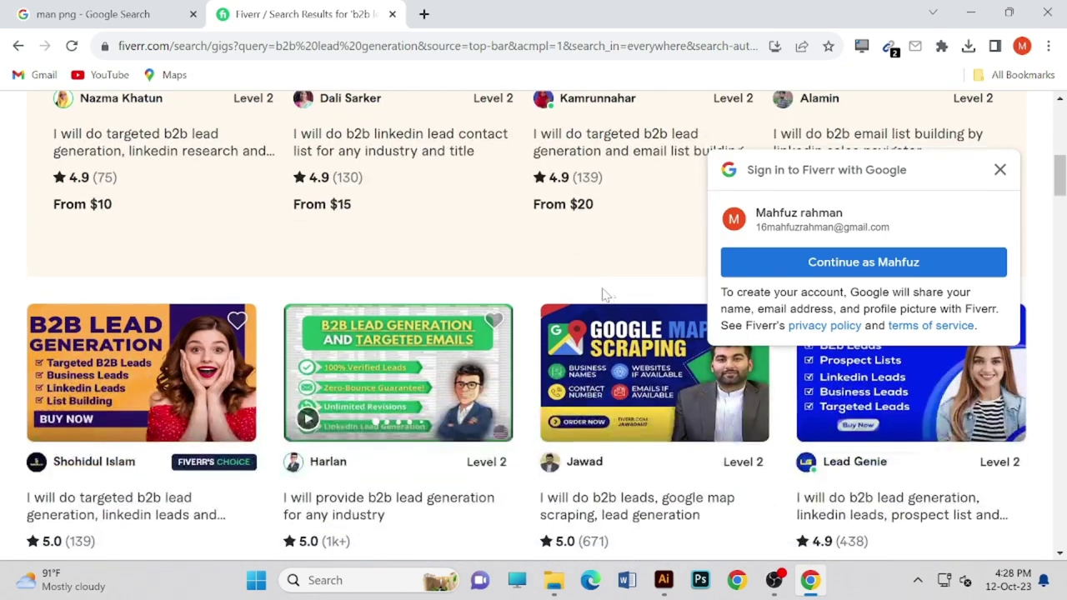
scroll(104, 402, up, 1)
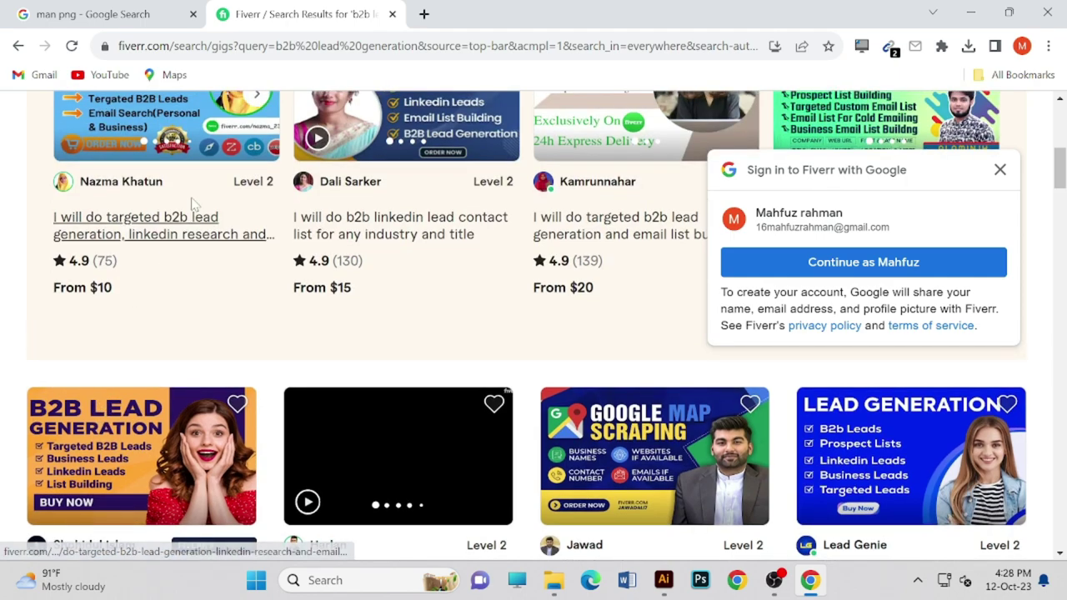
click(970, 12)
- Open New Text Document and review the gig checklist, course, and b2b lead notes
click(1006, 8)
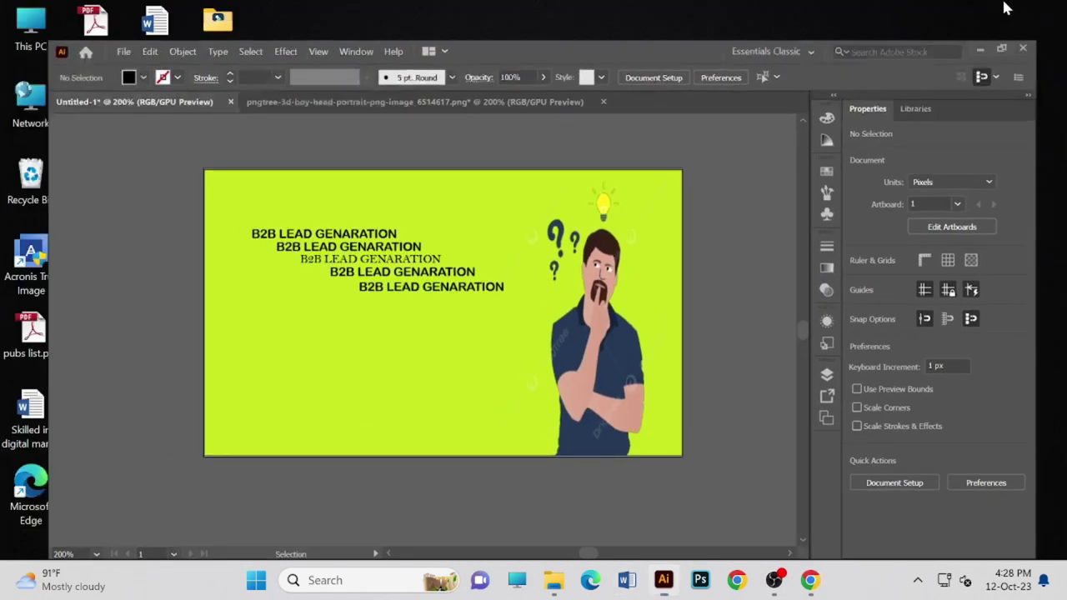
double_click(155, 338)
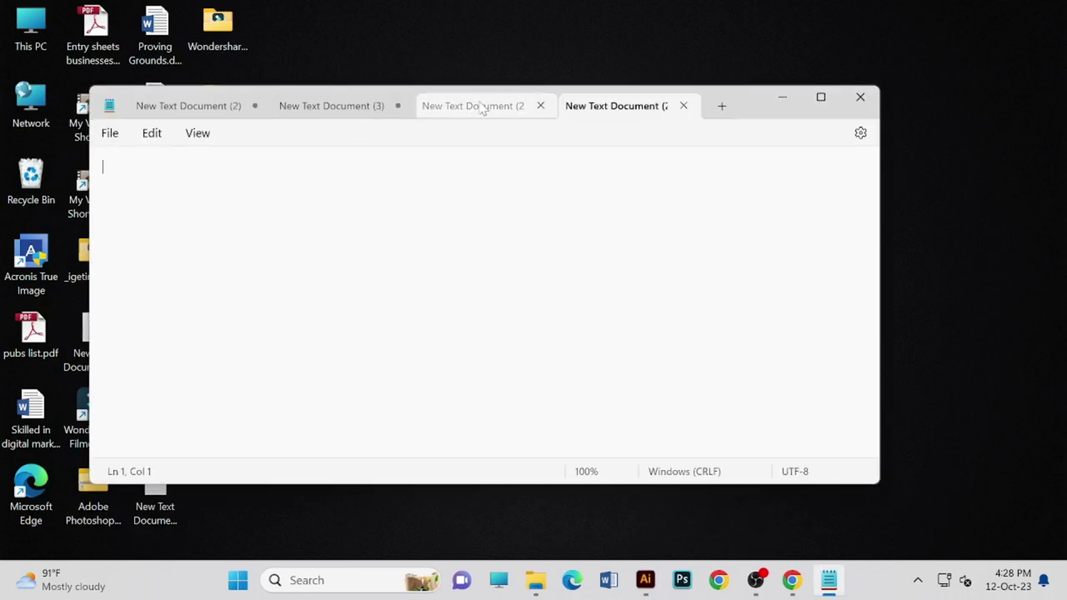
click(481, 106)
click(345, 108)
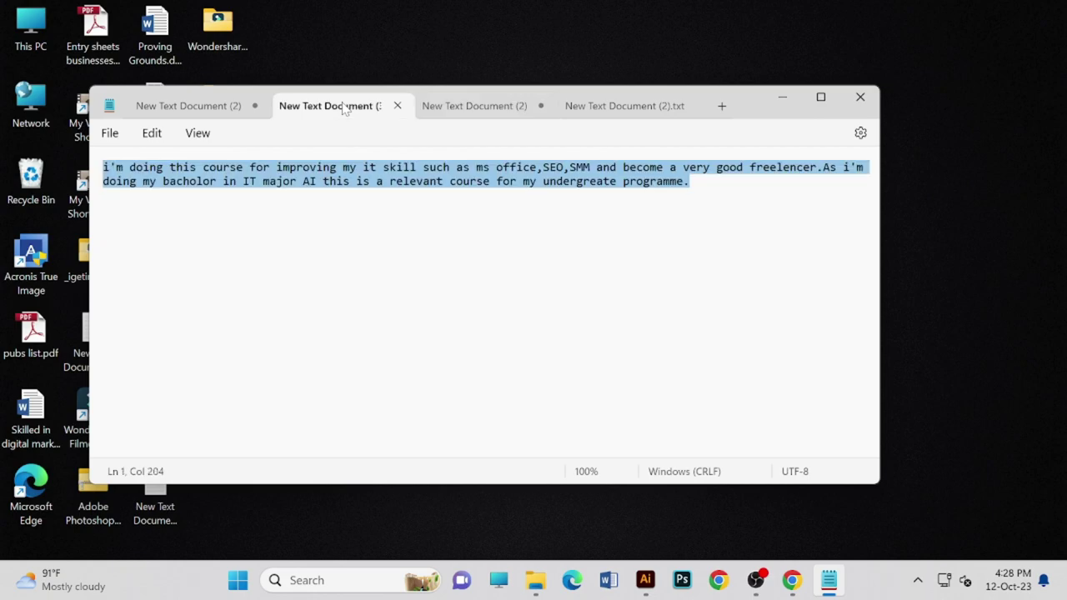
click(202, 115)
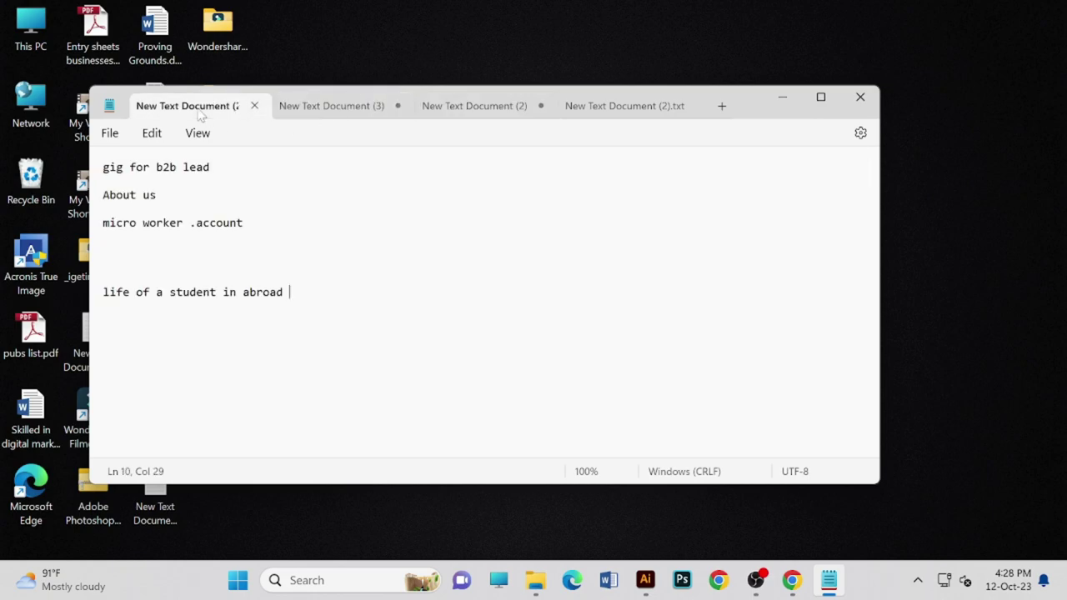
- Close the empty fourth note, minimize Notepad, and launch Word
click(600, 115)
click(683, 105)
key(super+d)
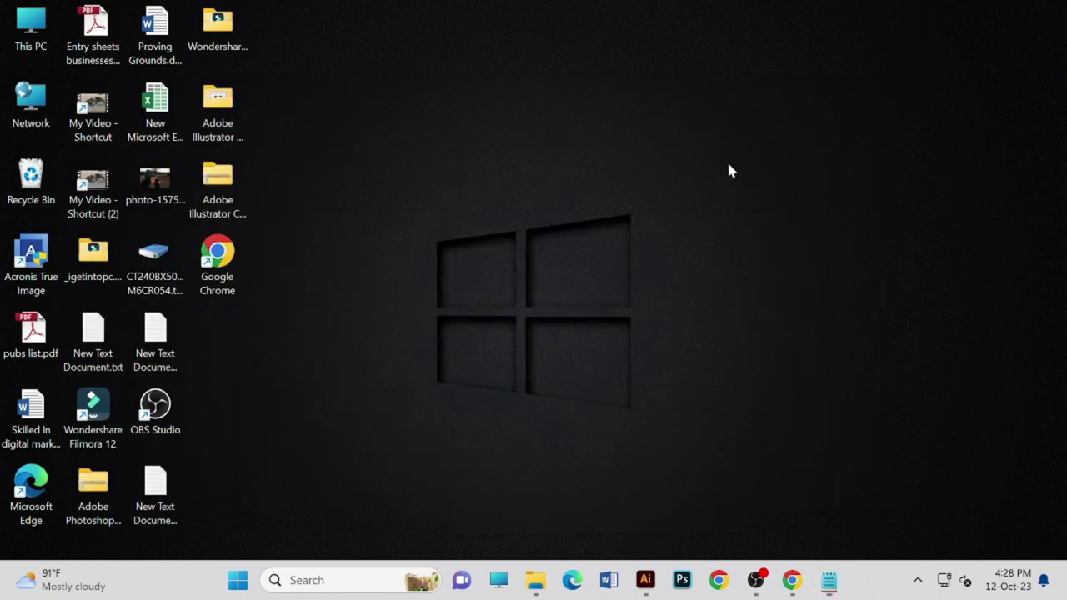
key(super+d)
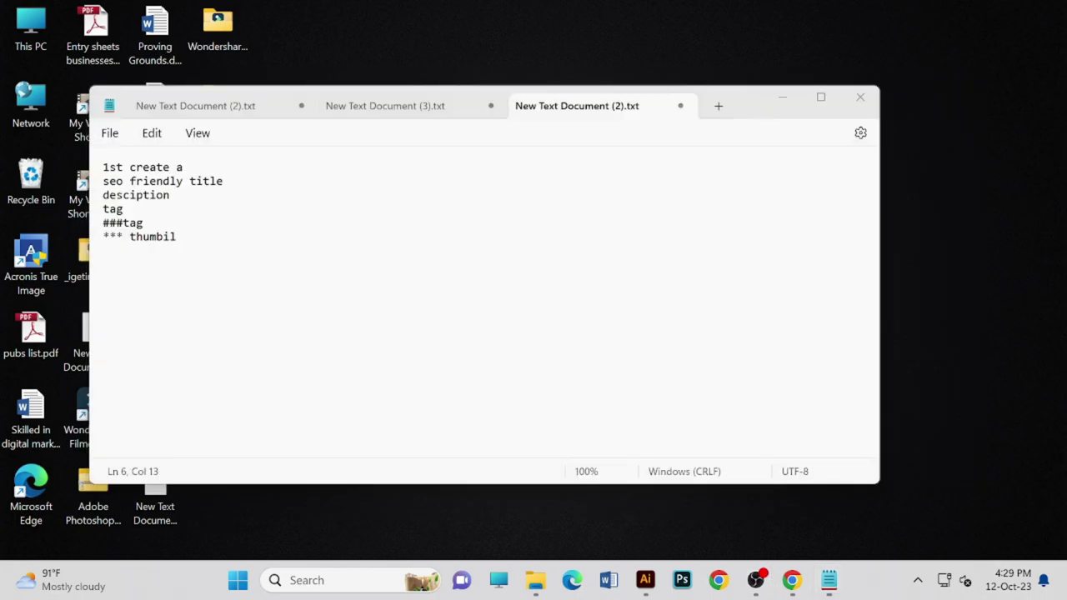
click(781, 98)
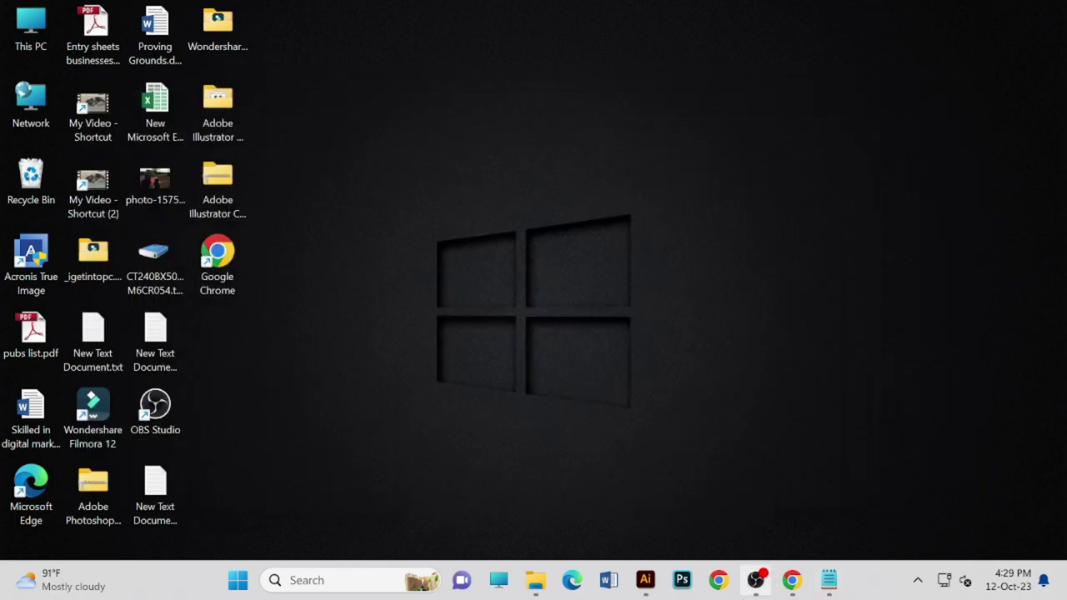
click(608, 580)
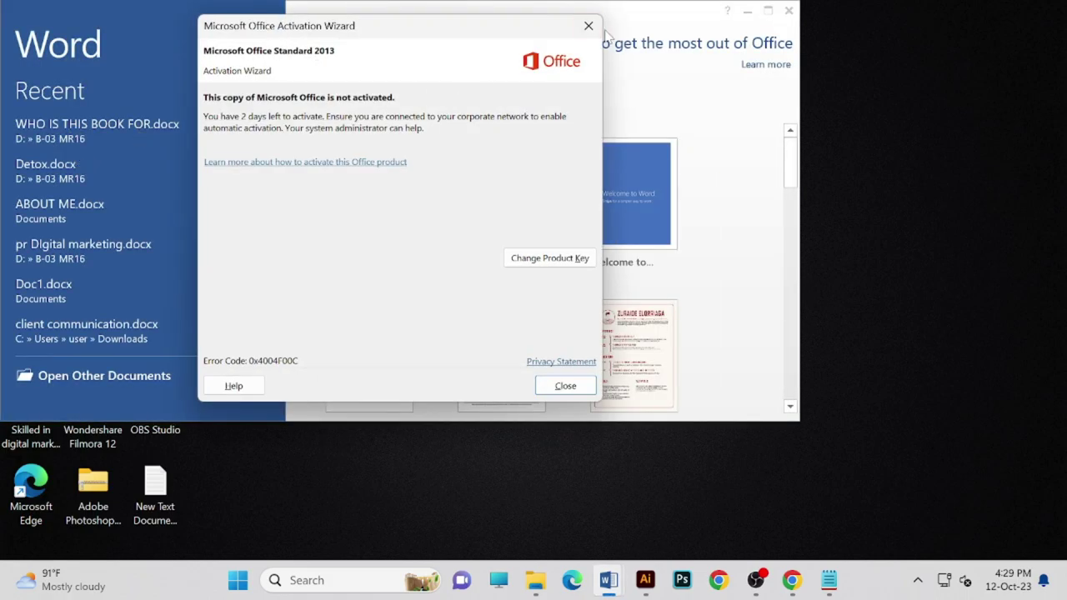
- Dismiss the activation warning and open ABOUT ME.docx from the recent documents
click(587, 25)
click(143, 136)
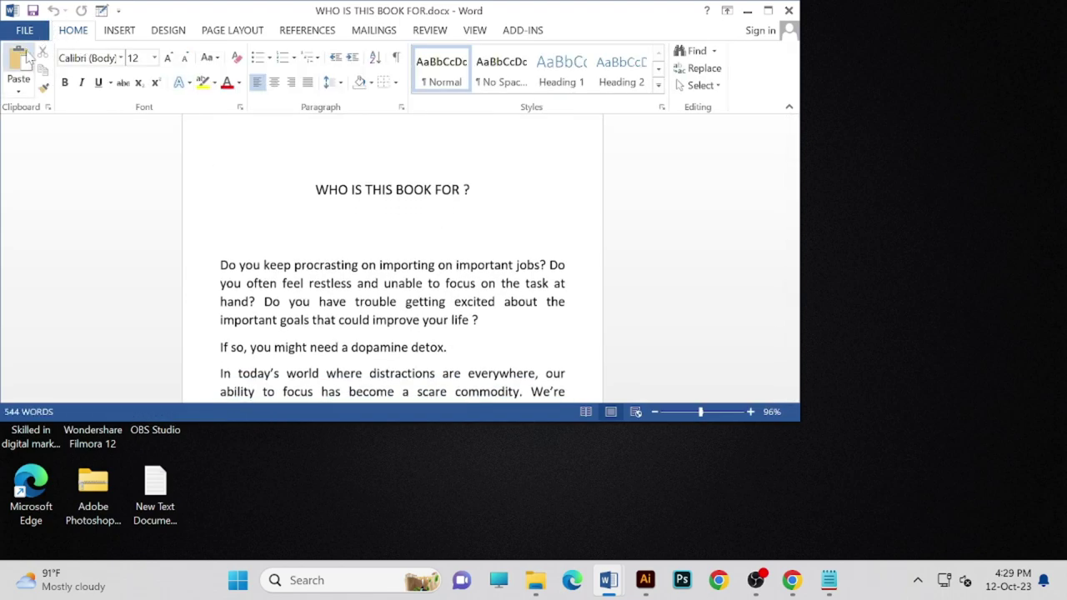
click(33, 29)
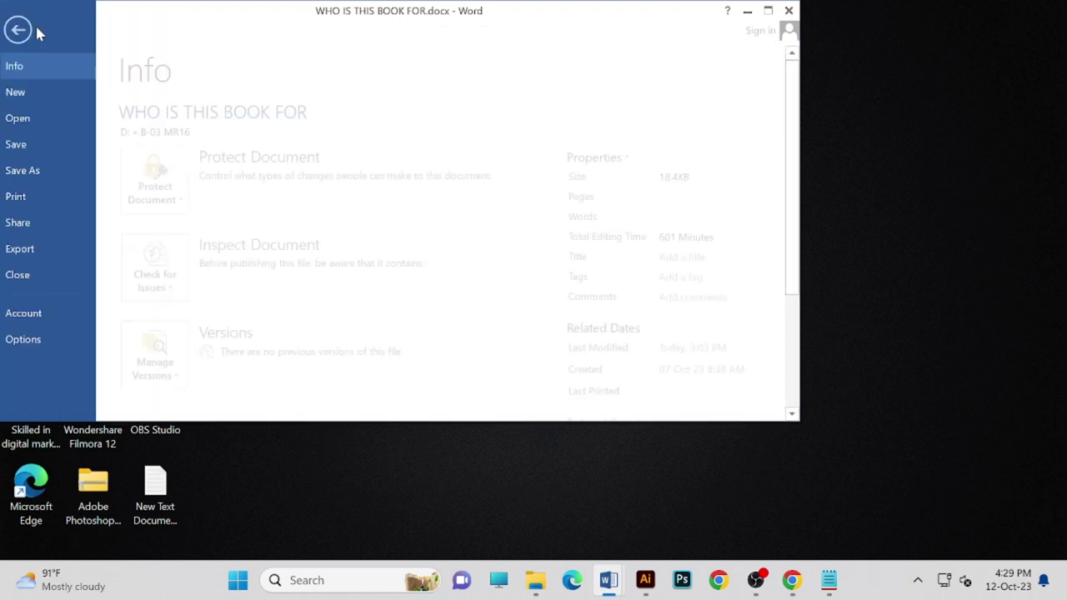
click(44, 123)
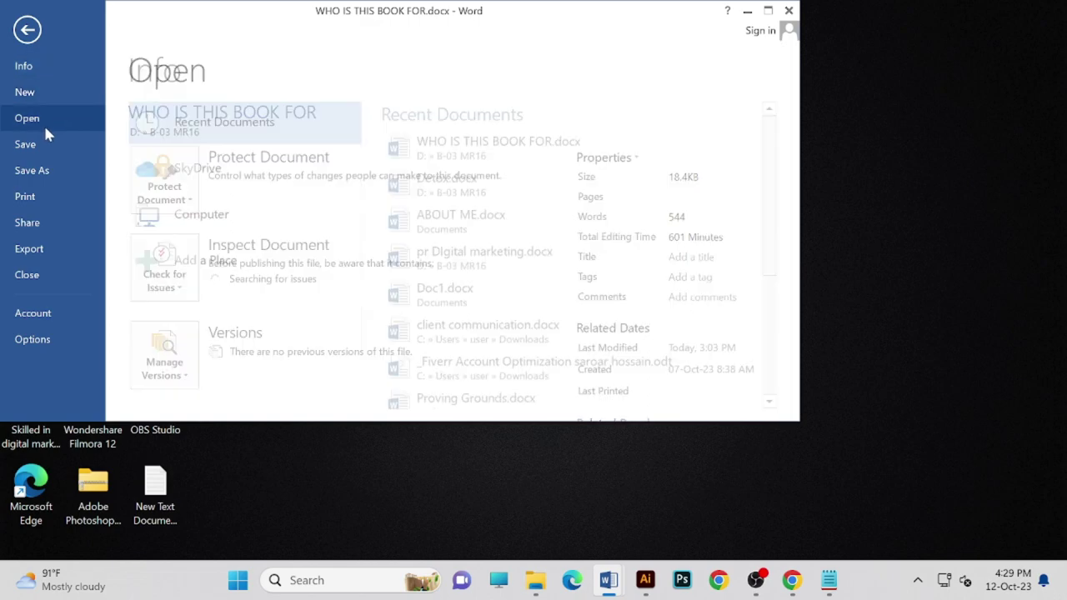
click(479, 233)
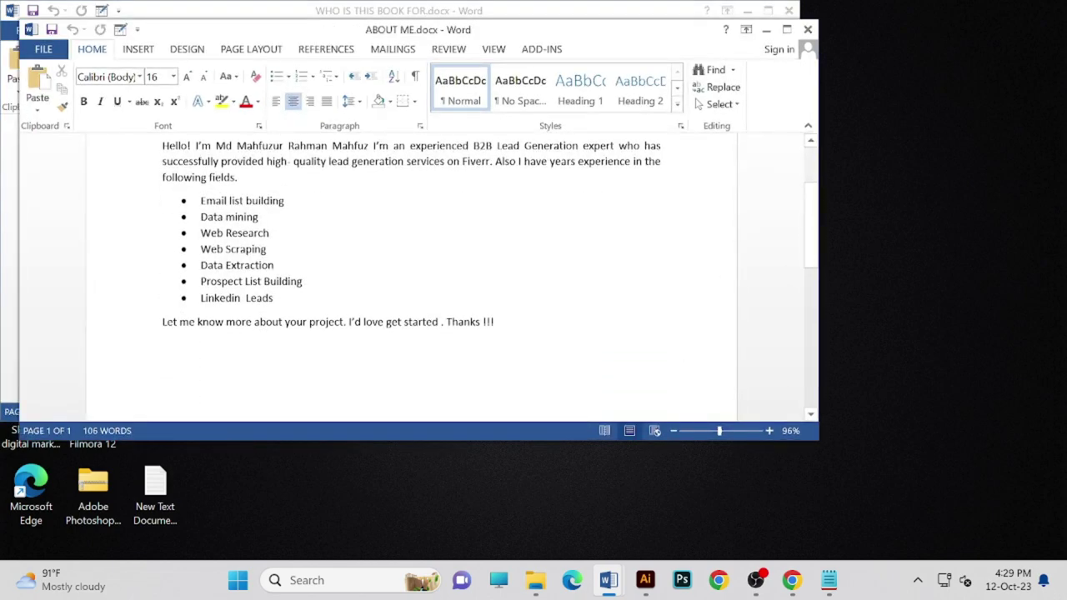
- Select and copy the bullets Email list building through Web Scraping
drag(200, 201, 292, 300)
key(Right)
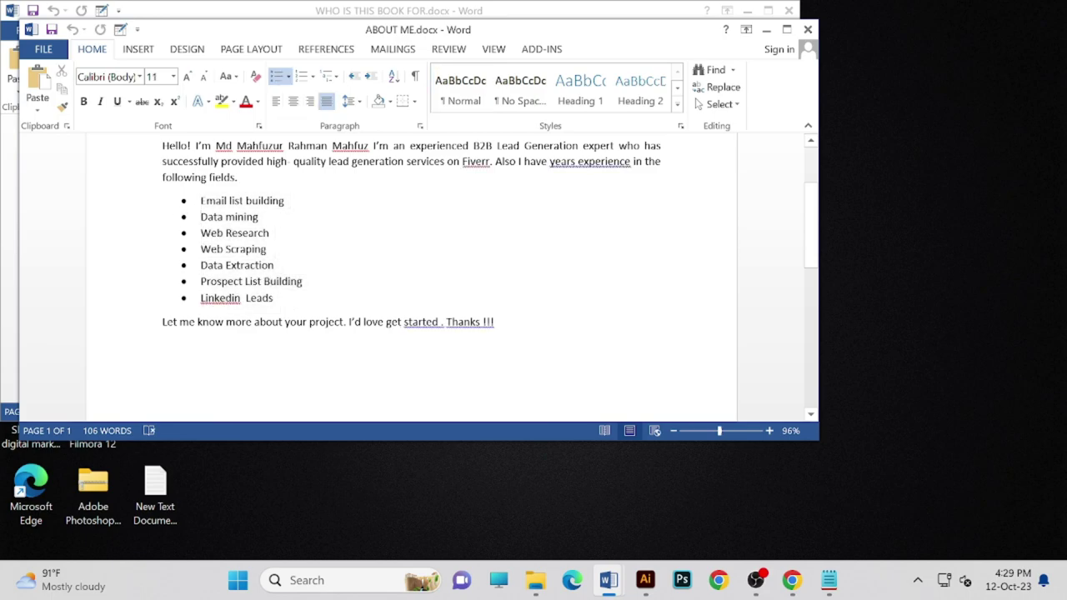
drag(200, 201, 278, 304)
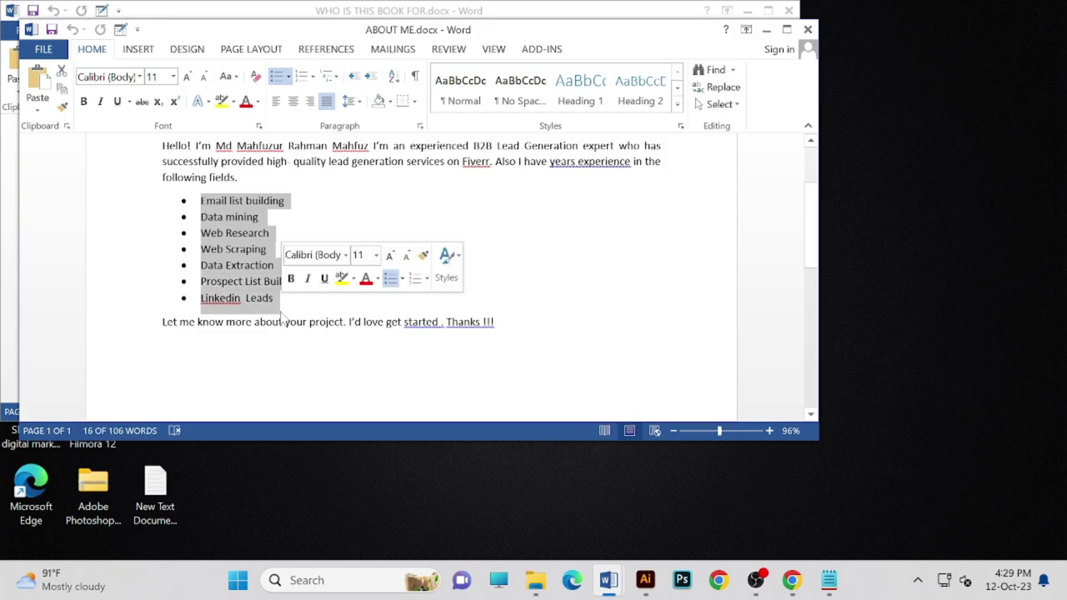
click(347, 236)
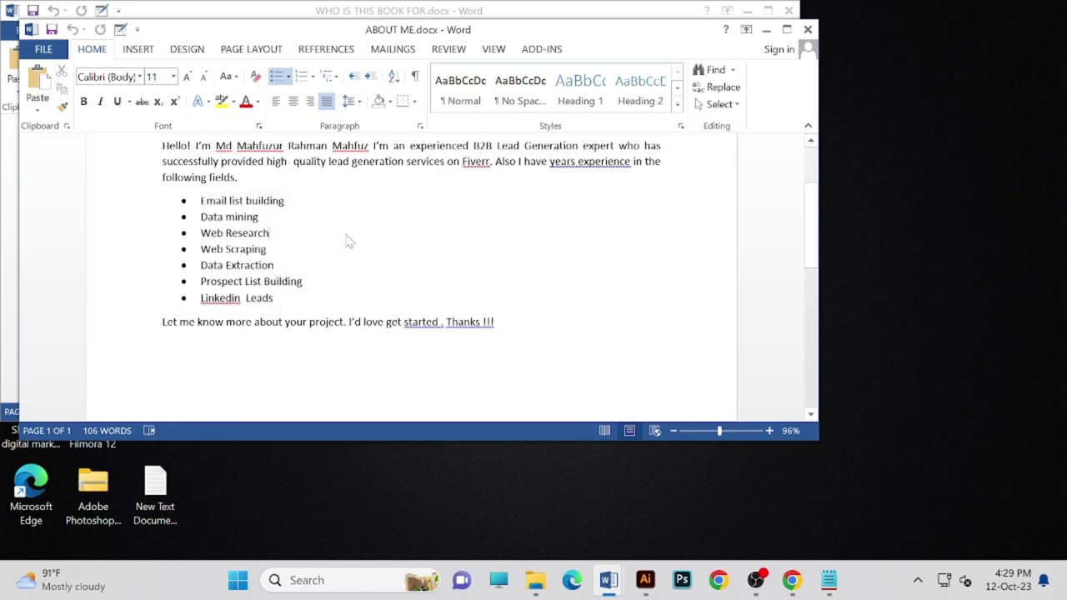
scroll(450, 275, down, 6)
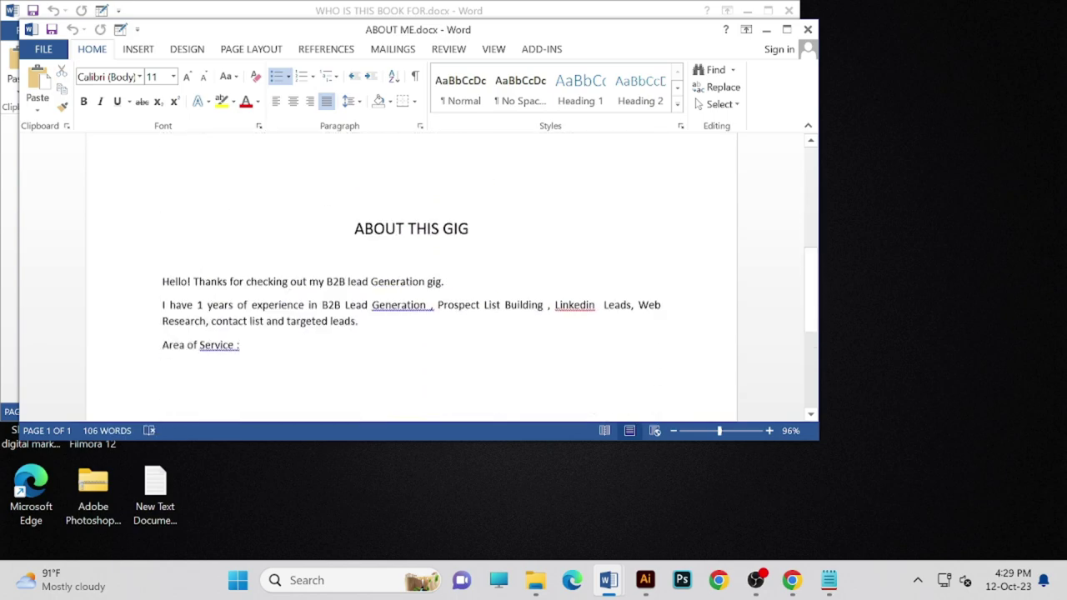
scroll(450, 275, up, 4)
drag(279, 221, 200, 220)
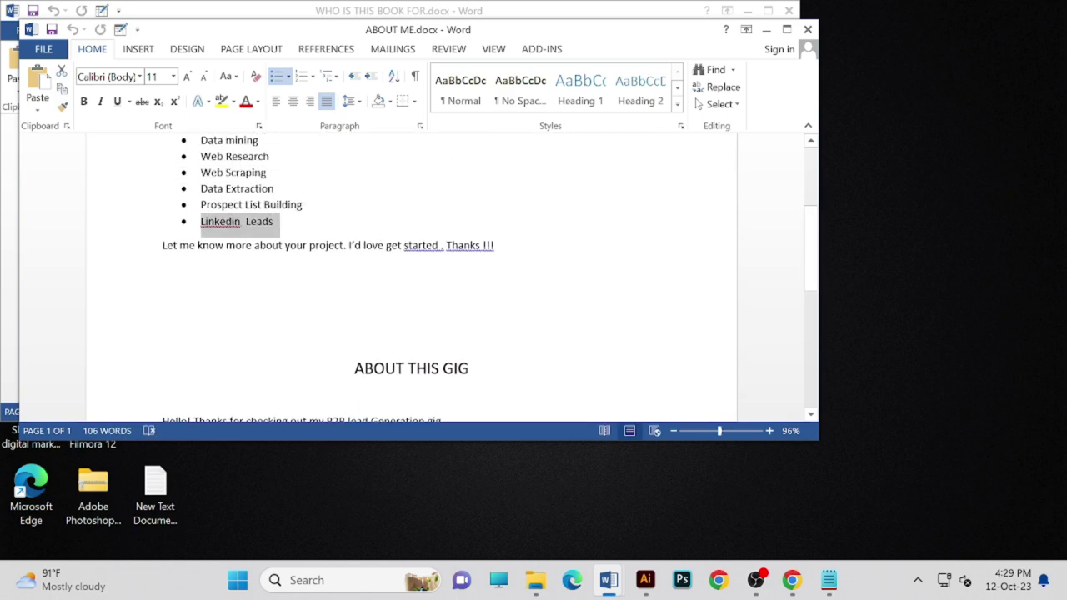
scroll(450, 275, up, 2)
click(275, 297)
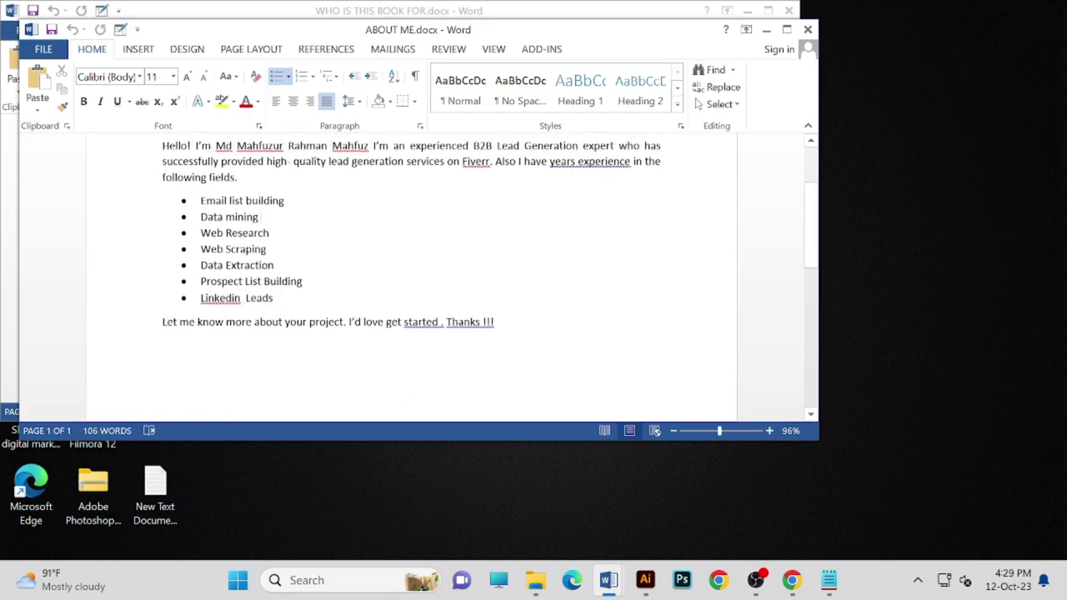
drag(201, 200, 267, 249)
key(ctrl+c)
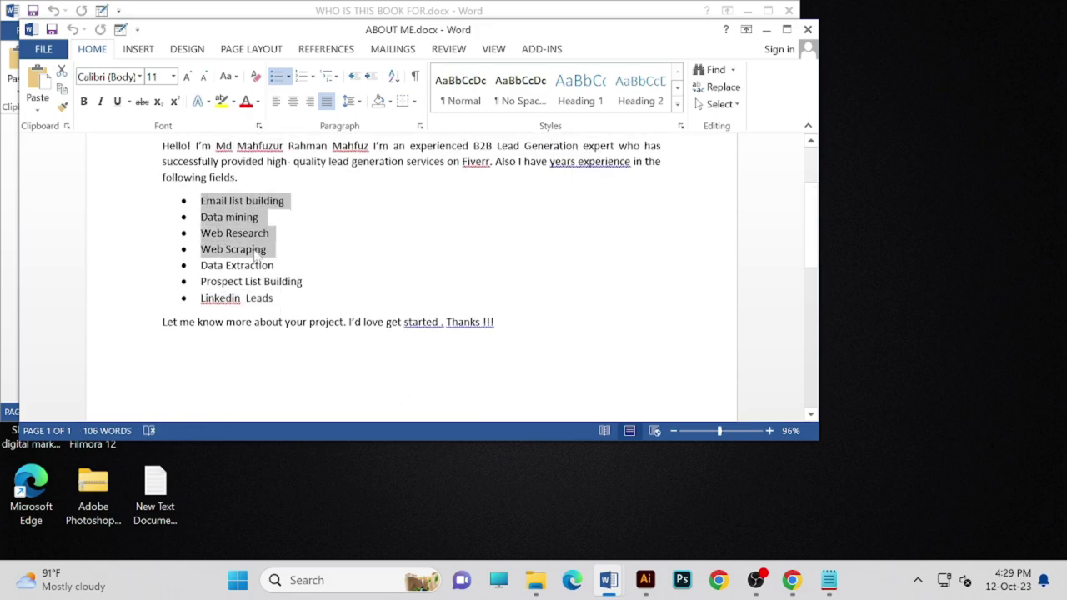
- Close both documents, dismiss the activation notice, and exit Word
click(807, 29)
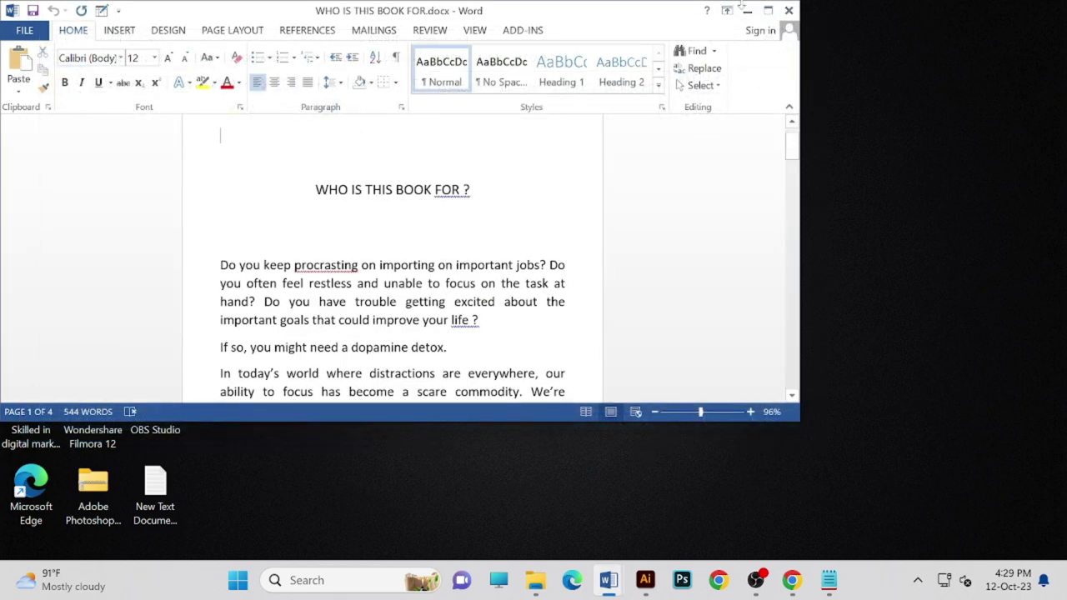
click(789, 10)
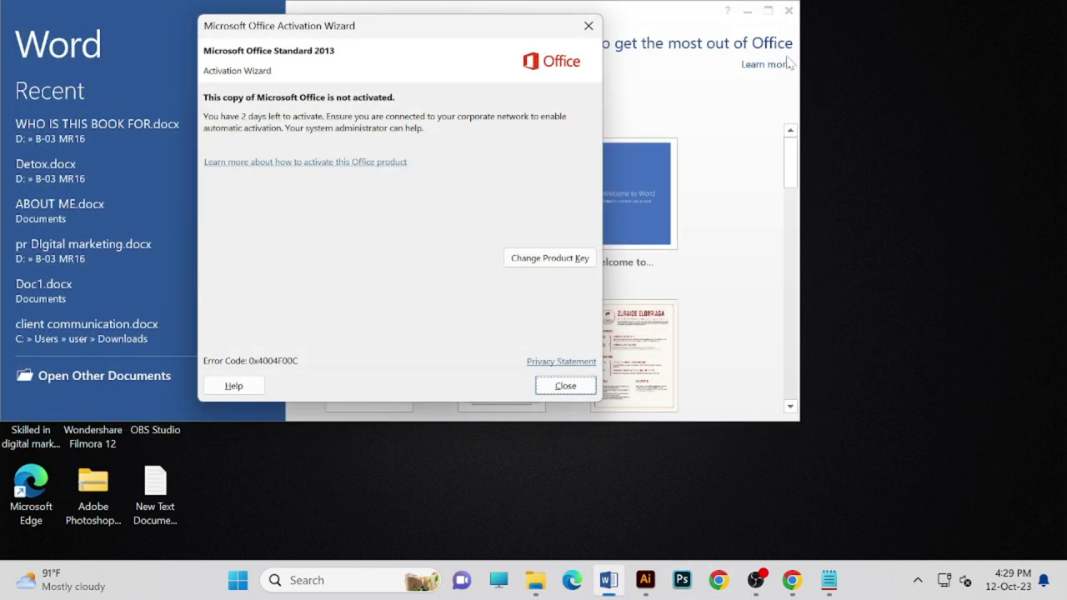
click(588, 27)
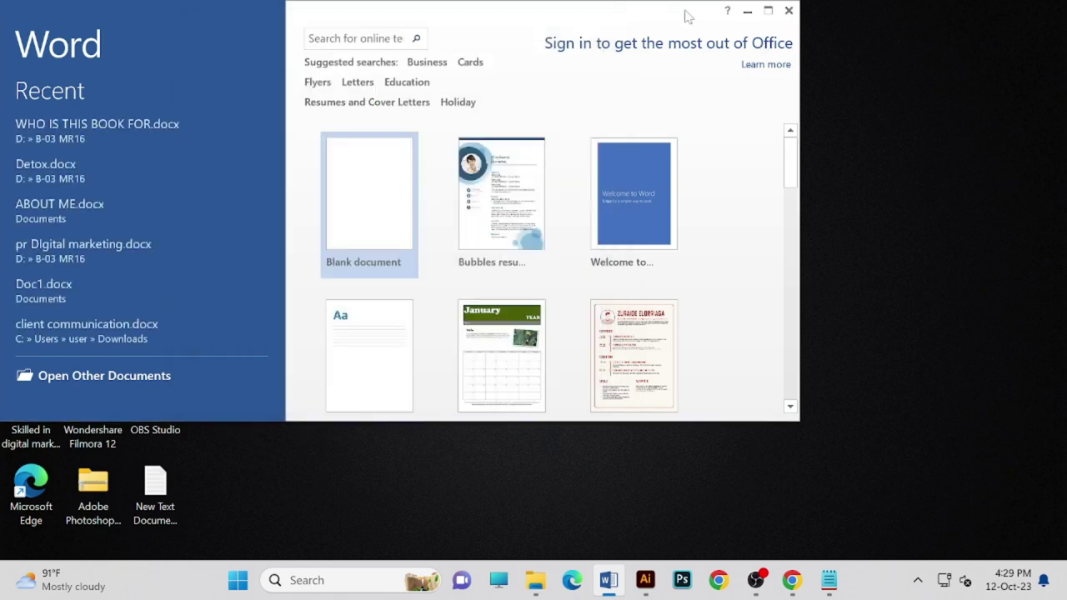
click(788, 10)
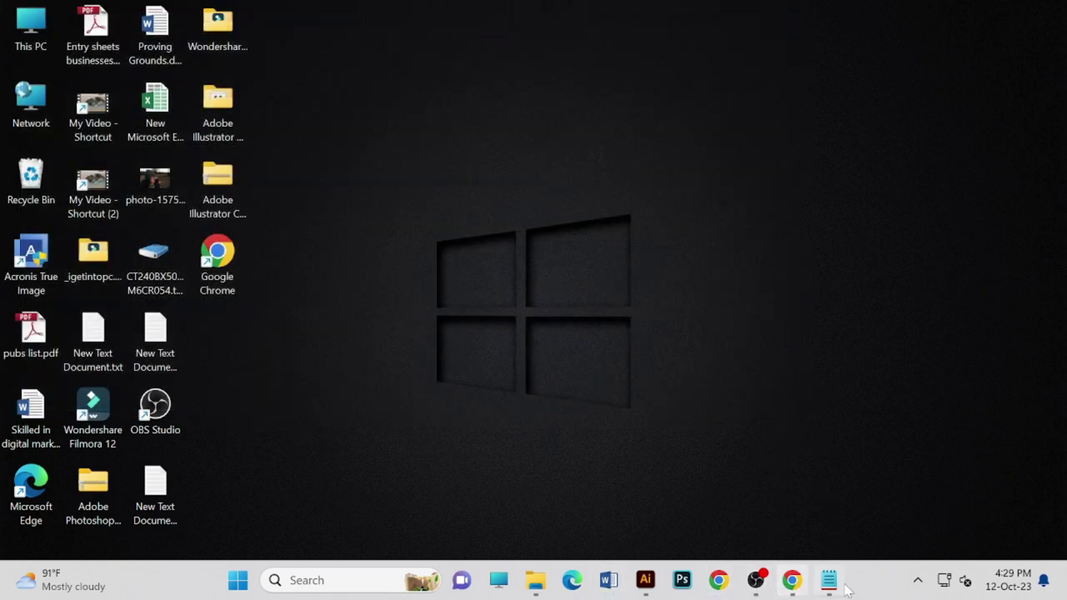
- Return to the B2B artboard in Illustrator and switch to the Essentials workspace
click(645, 580)
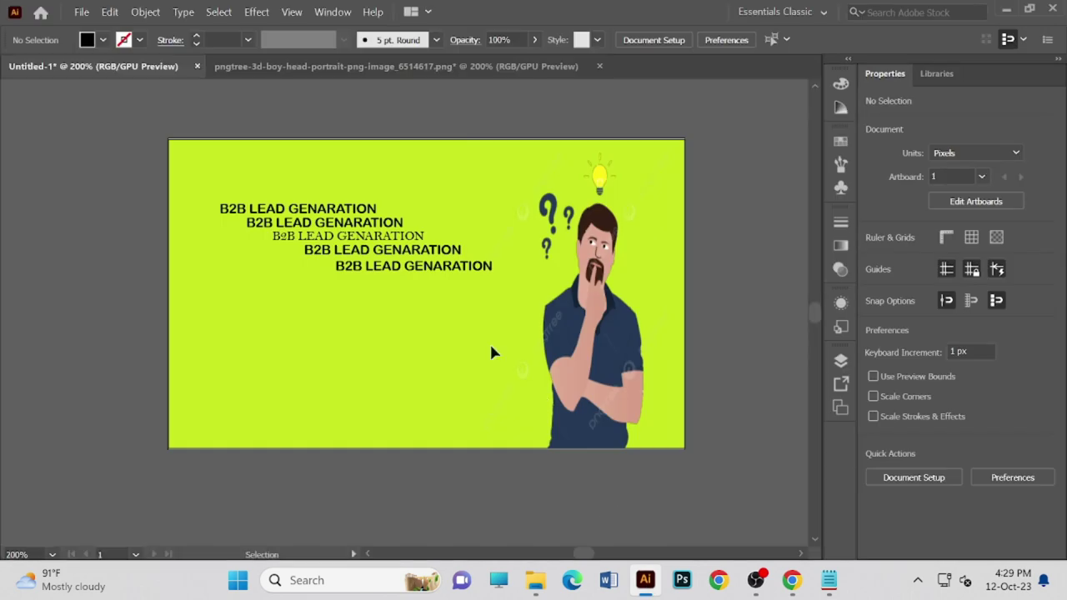
right_click(319, 326)
click(211, 291)
right_click(271, 302)
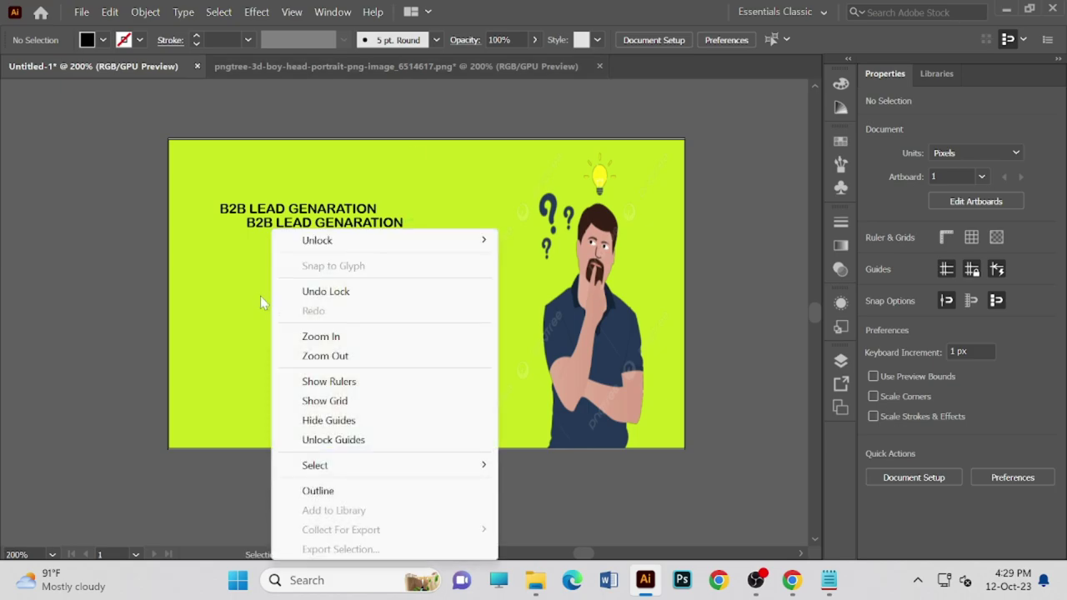
click(256, 303)
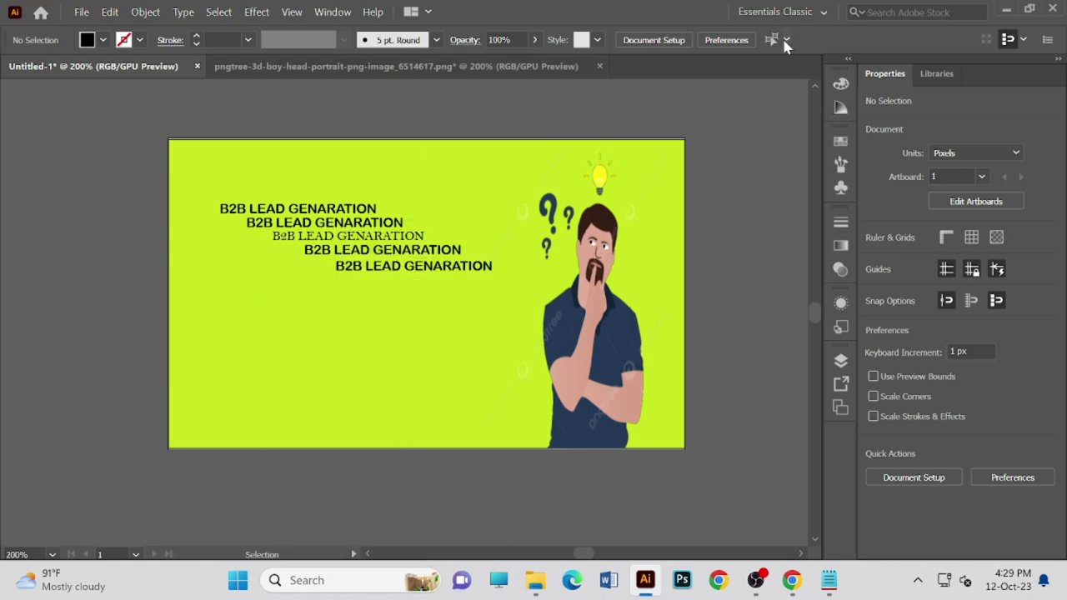
click(804, 12)
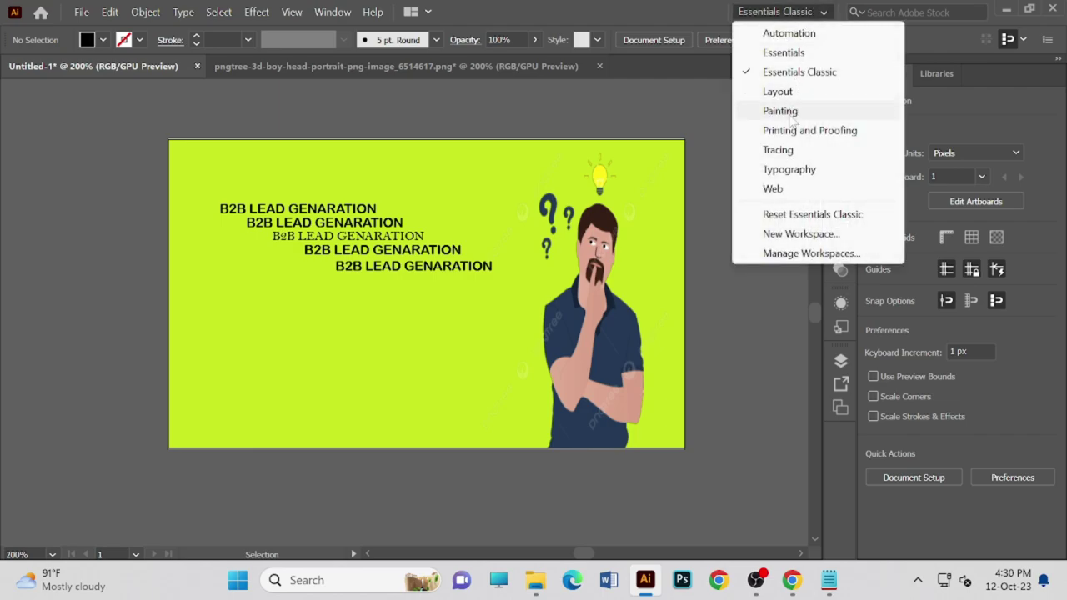
click(783, 53)
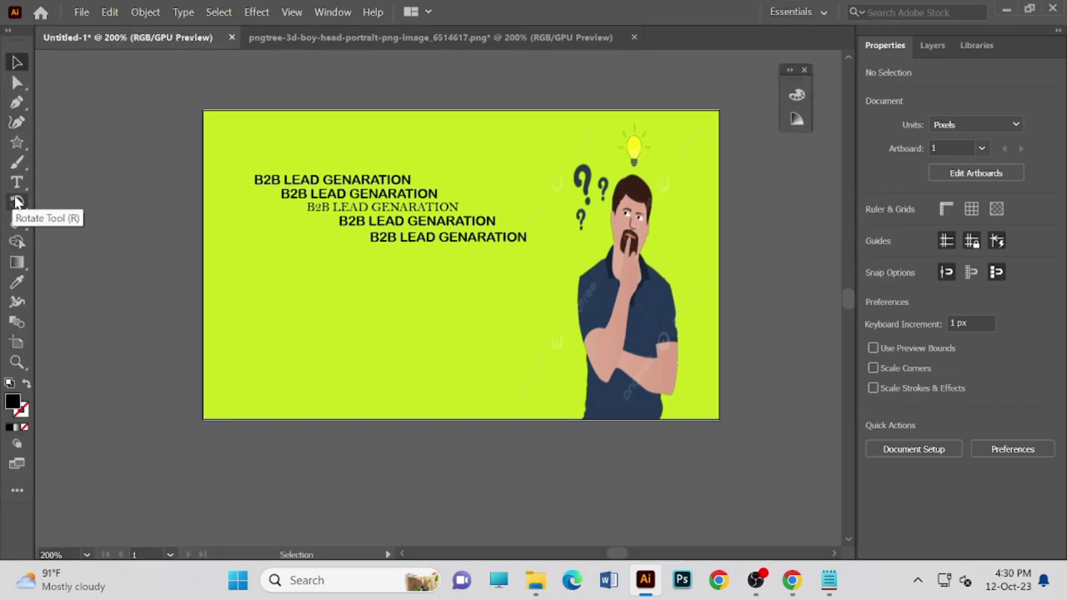
click(17, 182)
- Draw a text area below the headings and paste the four-item service list
drag(259, 259, 511, 350)
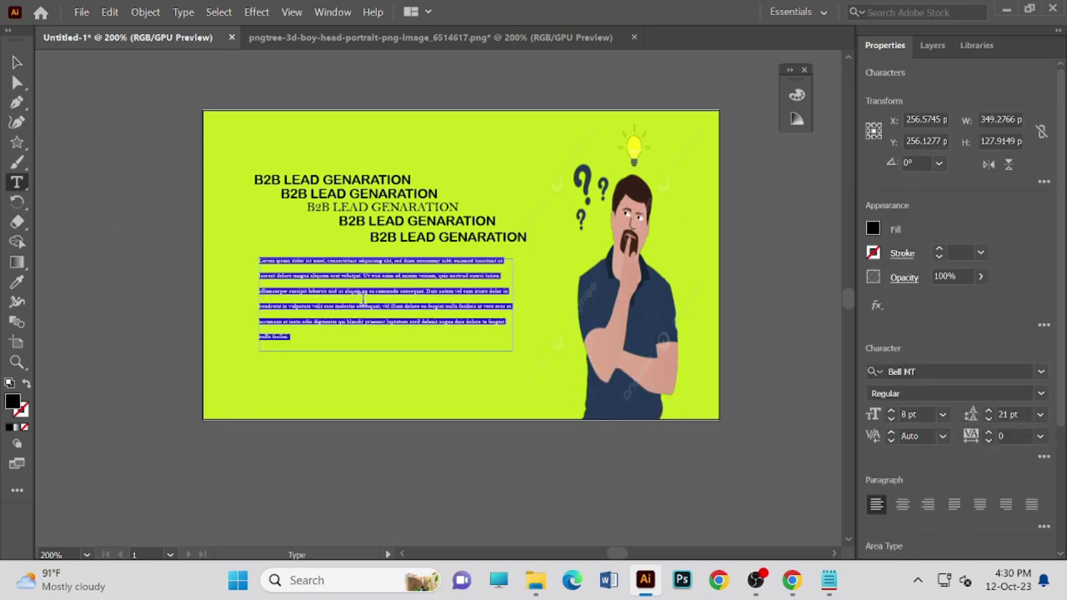
key(ctrl+v)
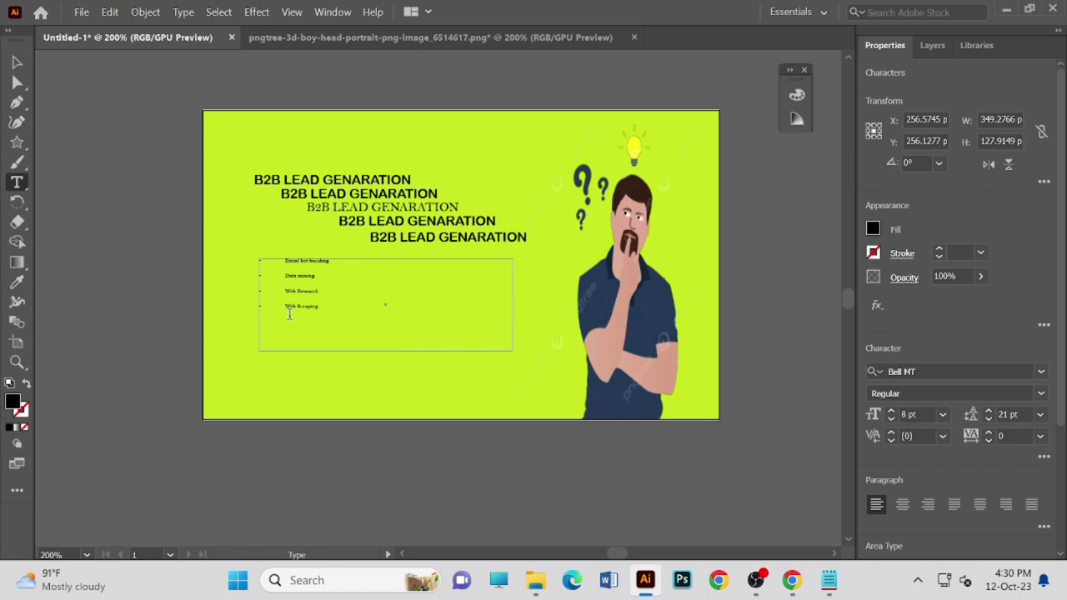
drag(325, 275, 325, 265)
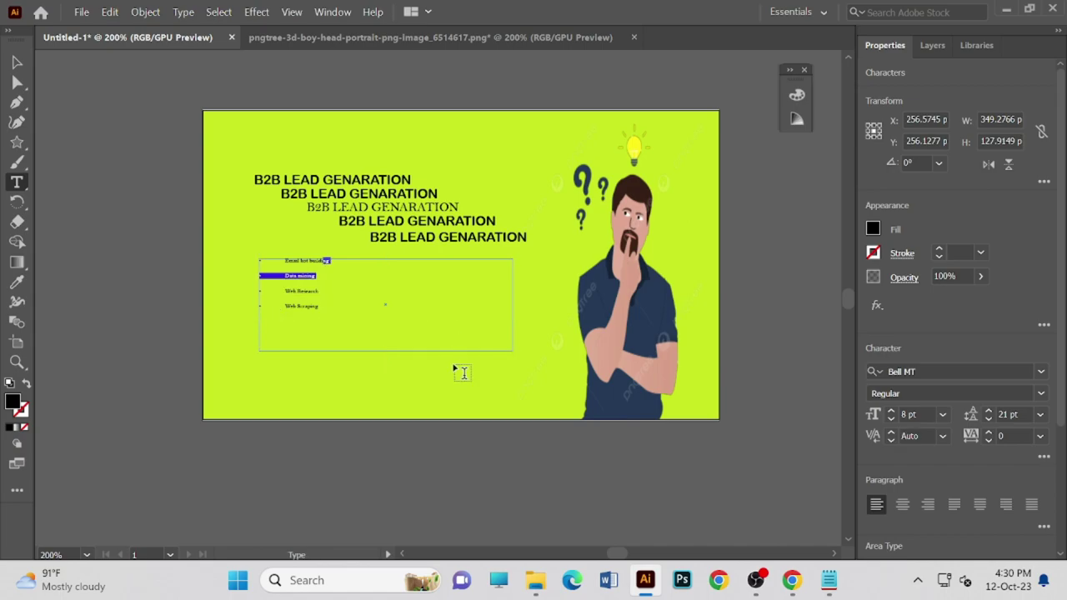
click(397, 349)
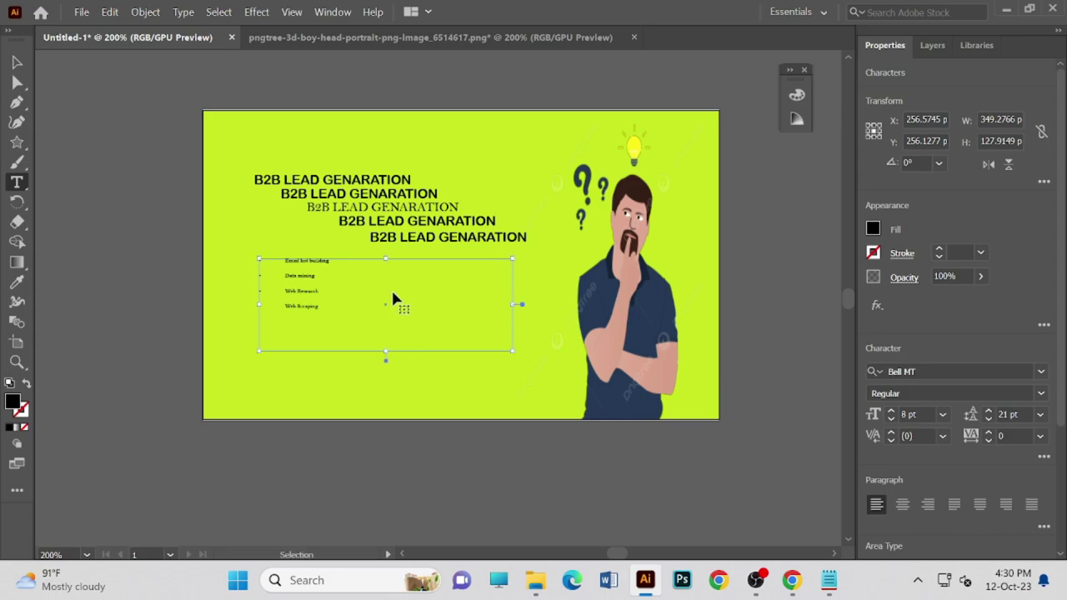
key(ctrl+plus)
key(ctrl+plus)
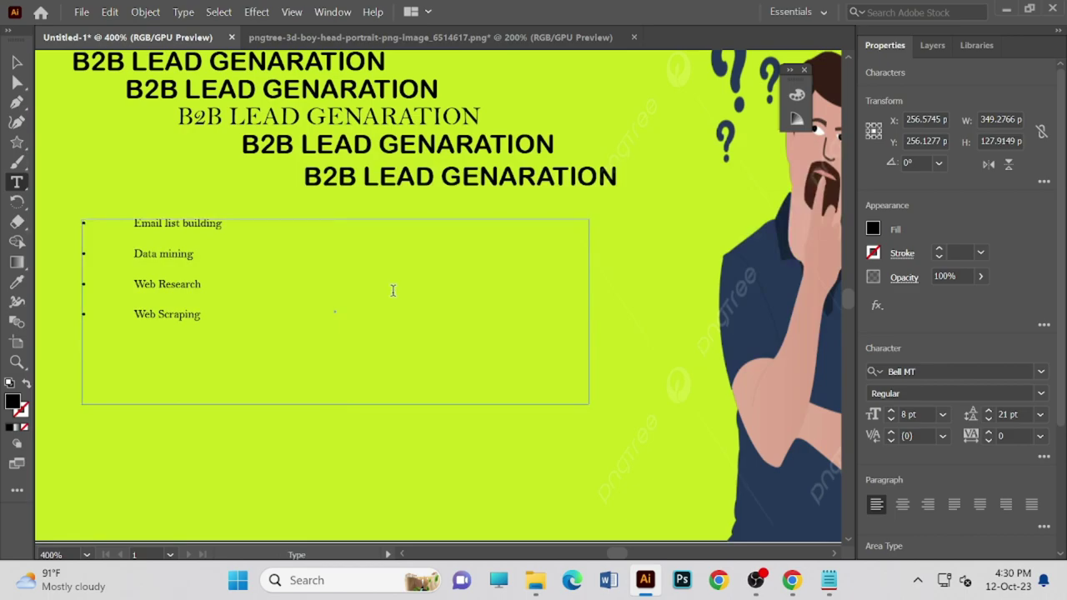
click(347, 415)
click(490, 281)
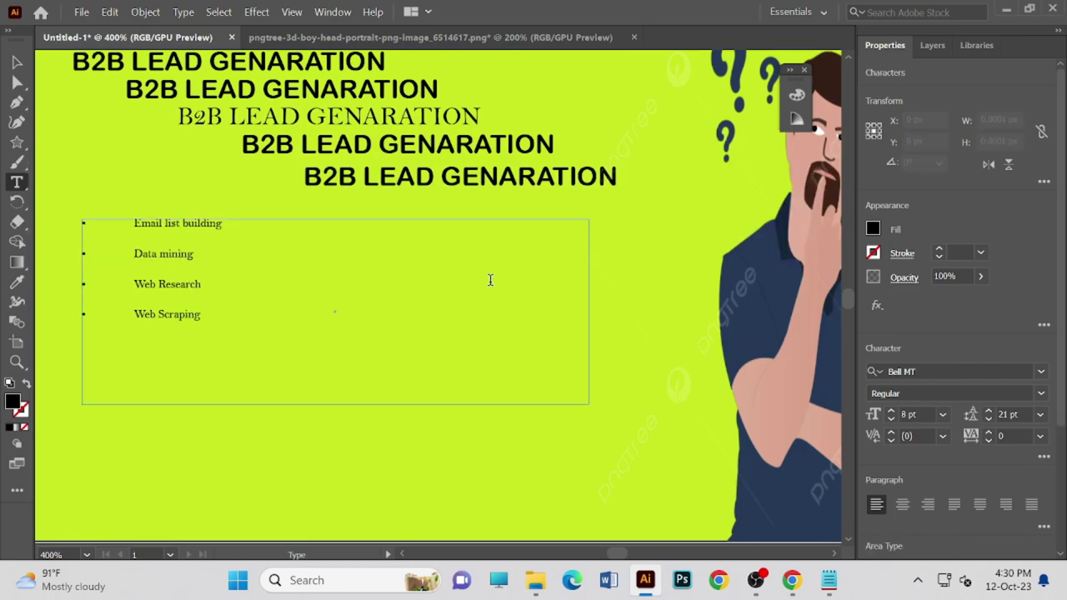
- Trim the list's text frame to 206 × 81 px to fit the four bullets
click(16, 61)
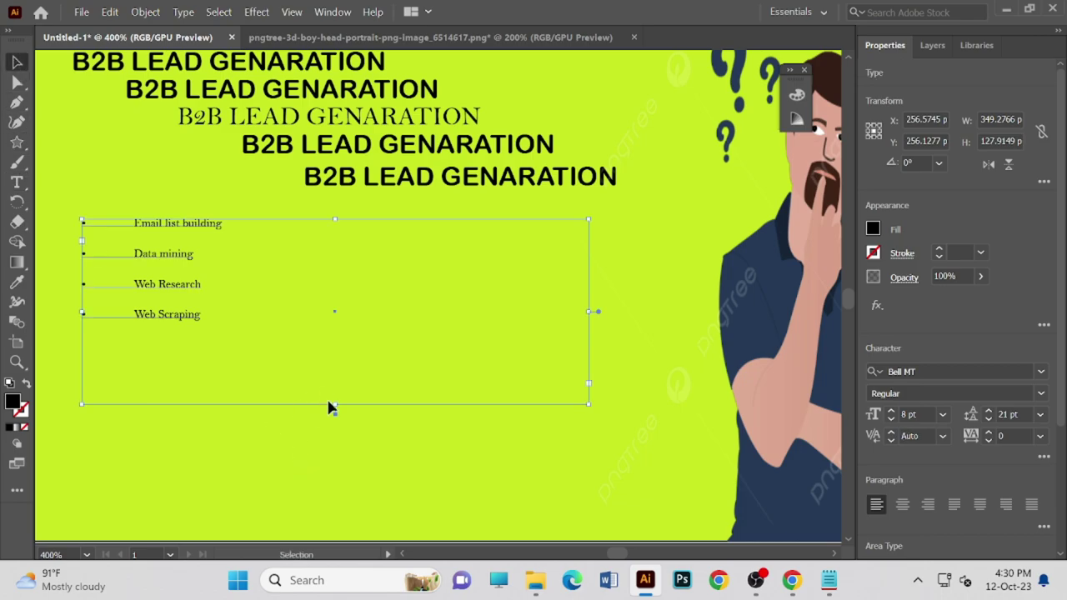
drag(334, 405, 304, 331)
drag(588, 278, 404, 282)
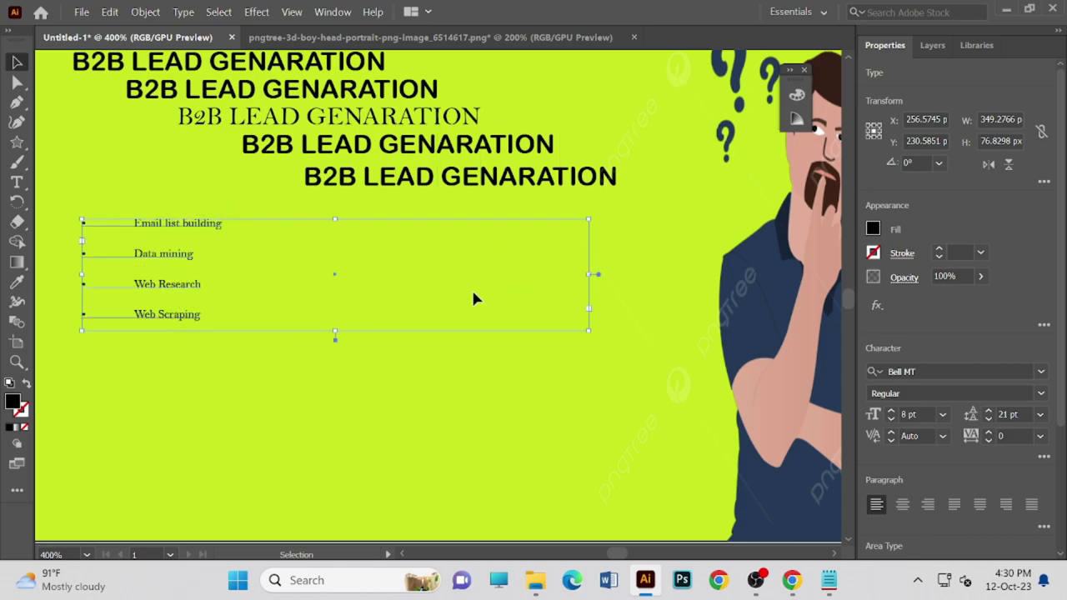
key(ctrl+z)
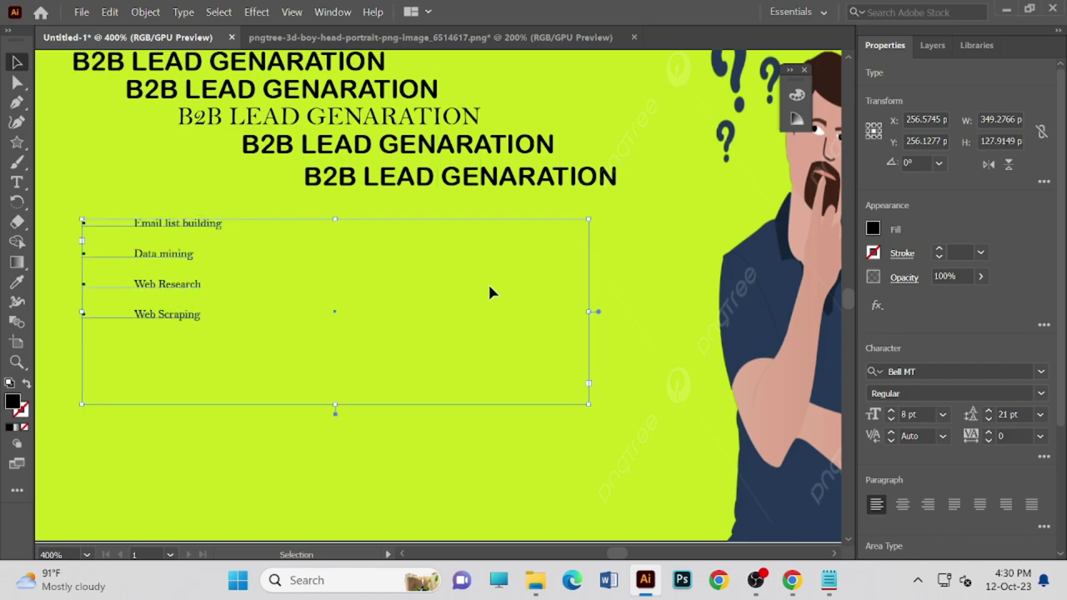
drag(329, 405, 334, 380)
key(ctrl+z)
key(ctrl+z)
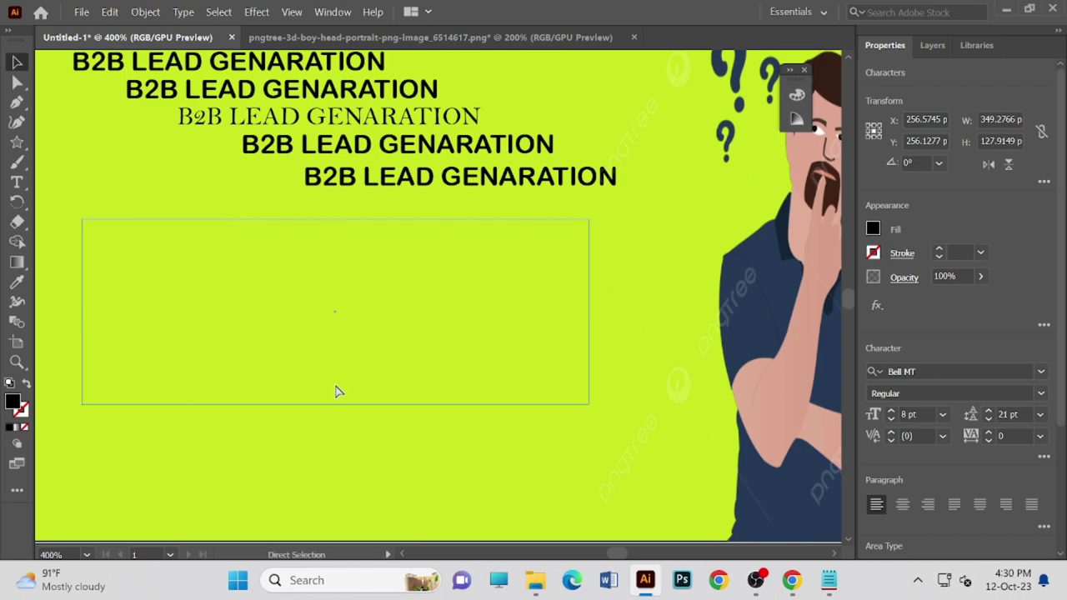
key(ctrl+shift+z)
click(333, 352)
click(154, 285)
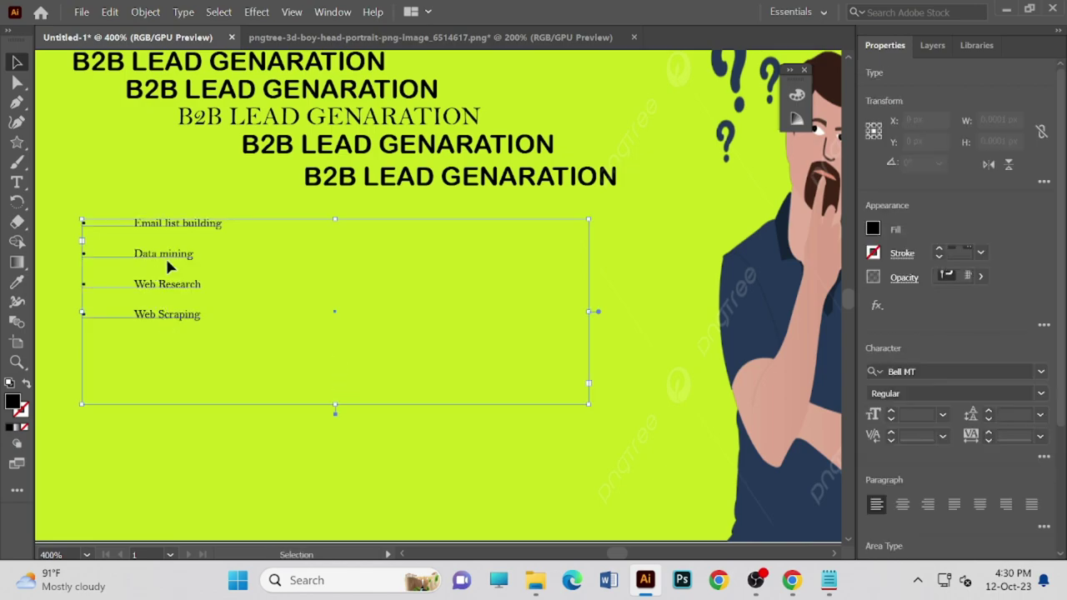
drag(588, 314, 380, 257)
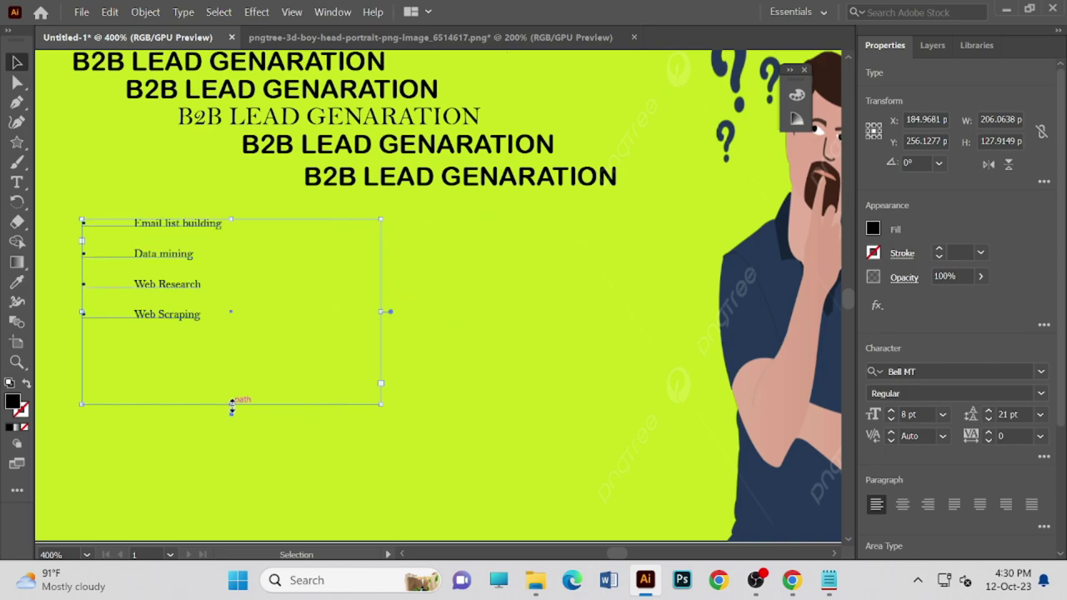
drag(231, 404, 232, 336)
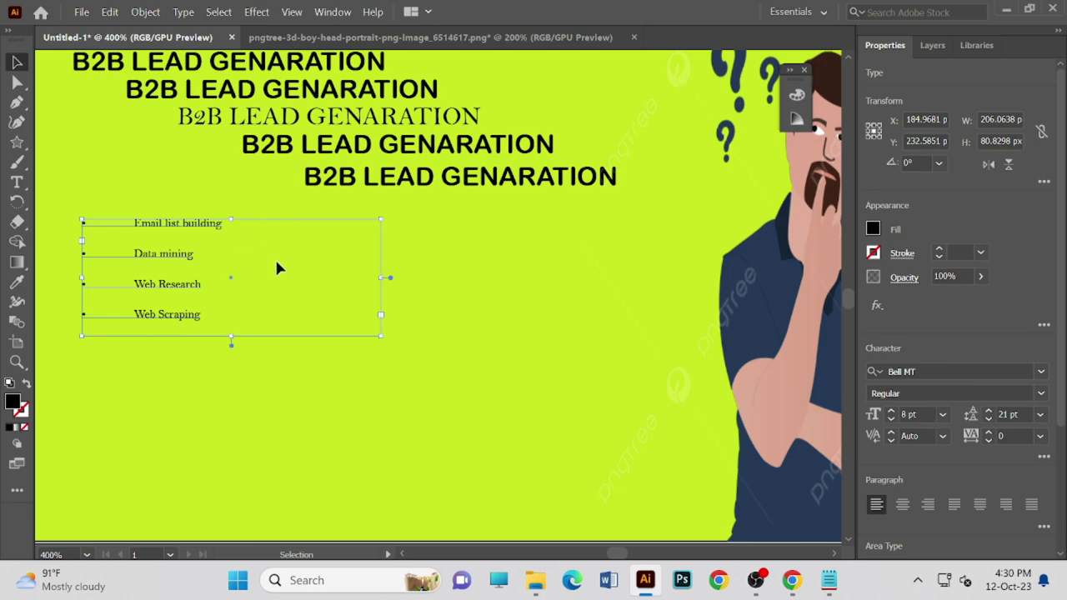
drag(278, 267, 325, 278)
- Change the service list's font to Engravers MT Regular in the Character panel
click(325, 277)
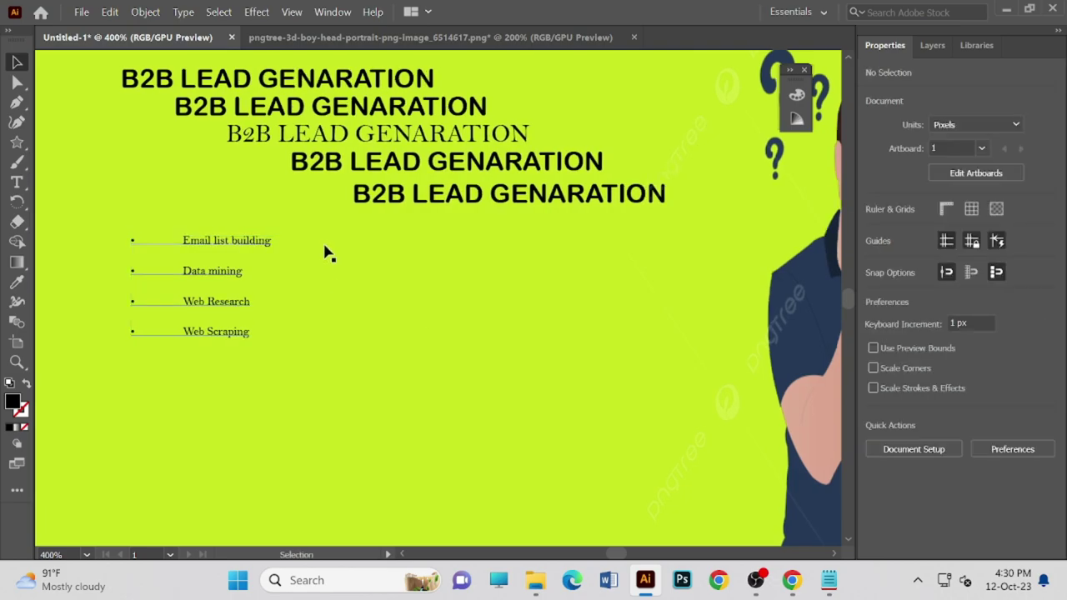
click(320, 247)
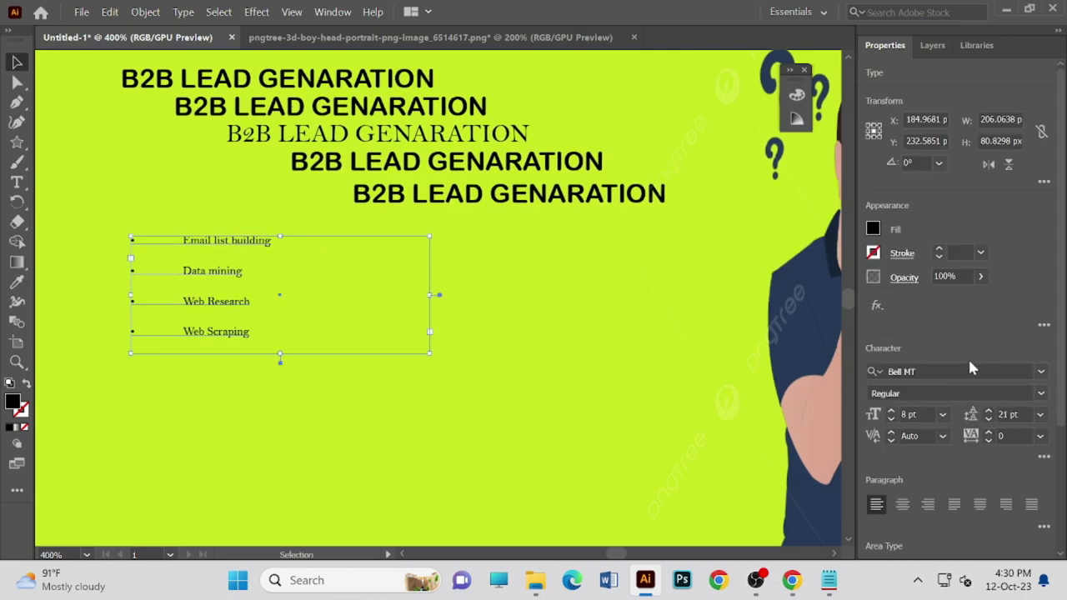
click(967, 370)
click(1040, 372)
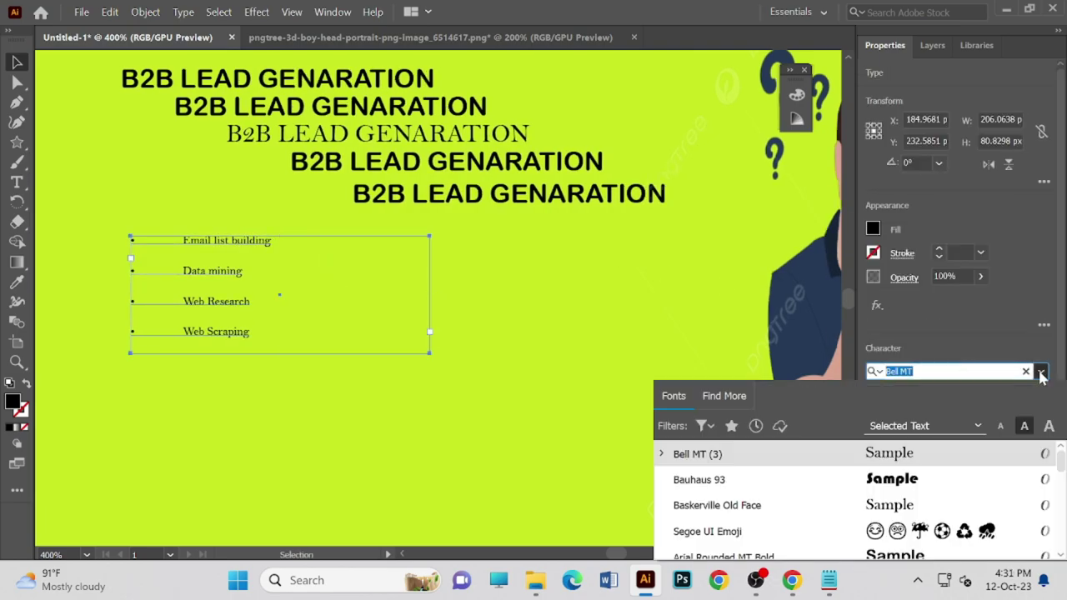
scroll(891, 502, down, 2)
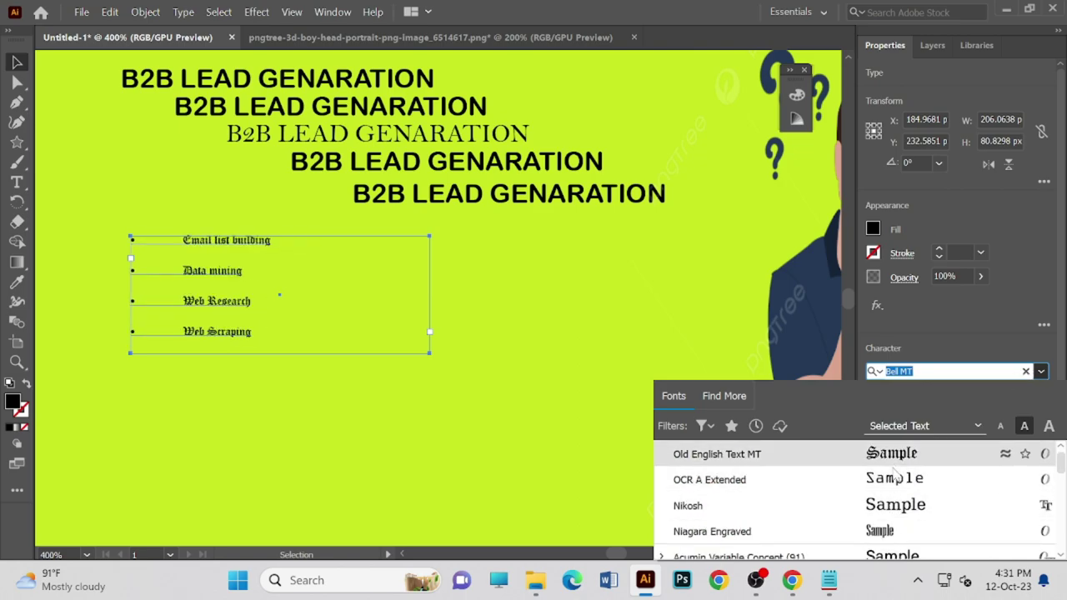
scroll(900, 507, down, 3)
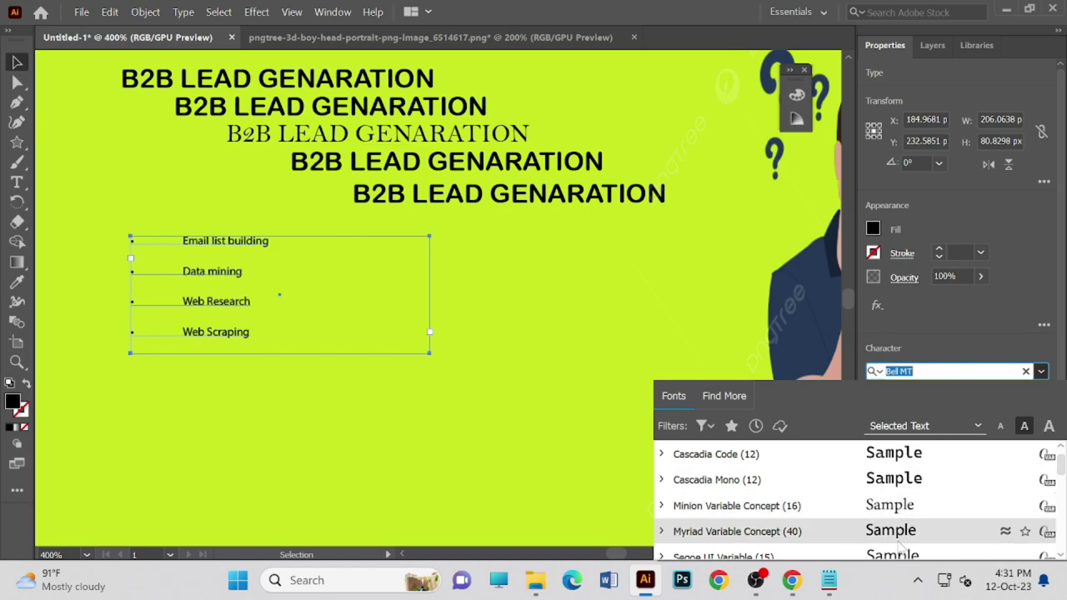
scroll(898, 543, down, 10)
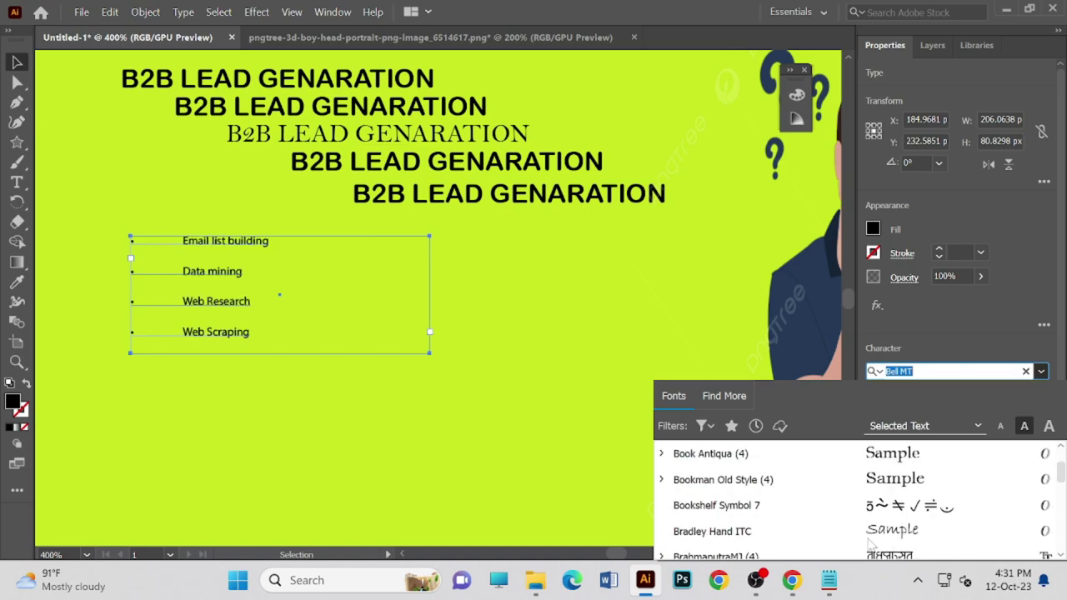
scroll(726, 546, down, 6)
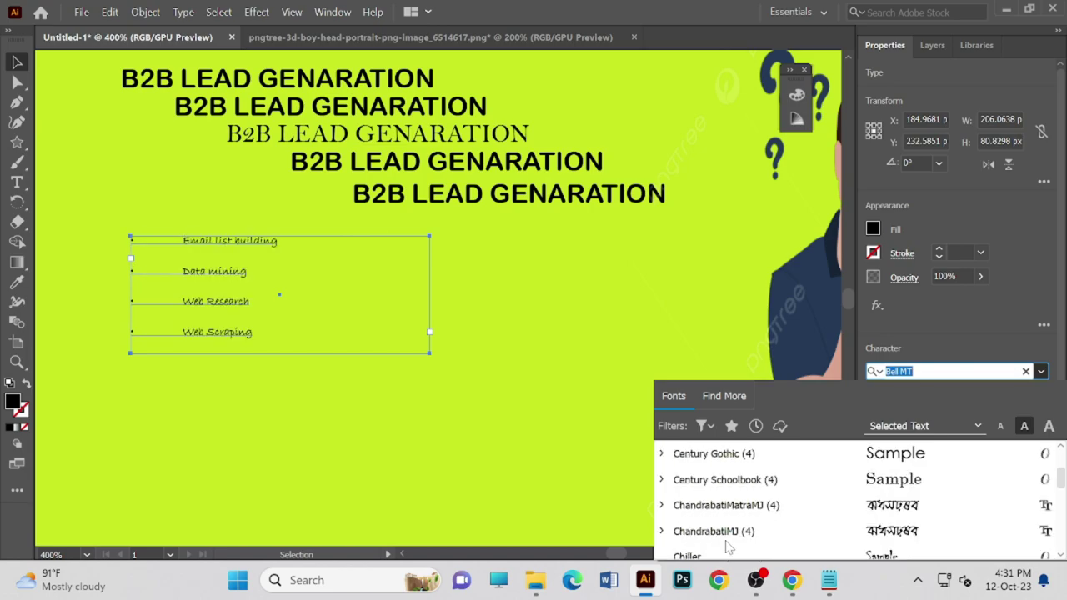
scroll(708, 533, down, 3)
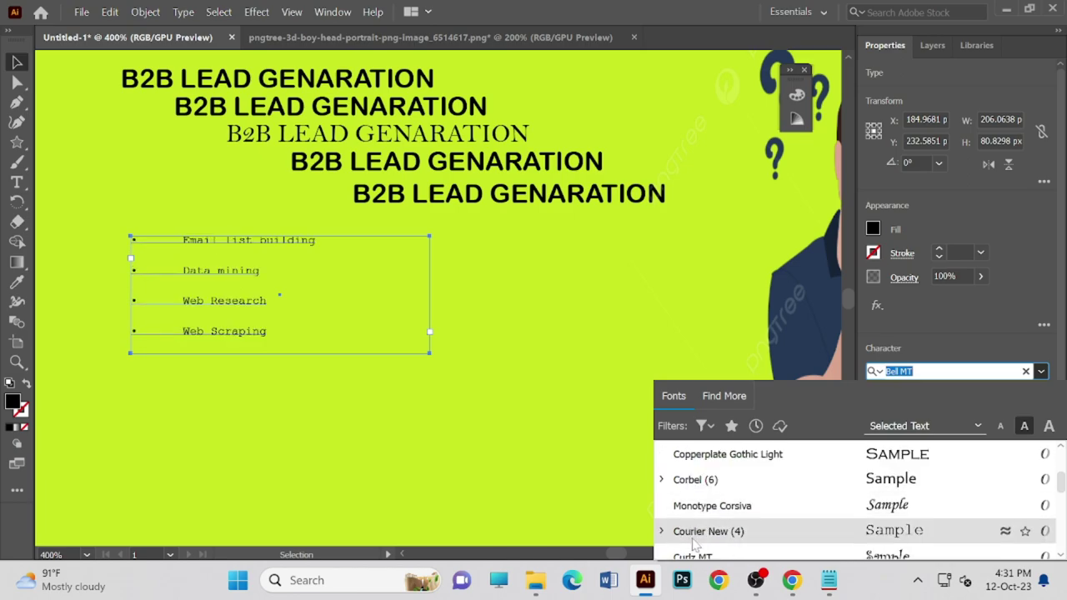
scroll(696, 541, down, 3)
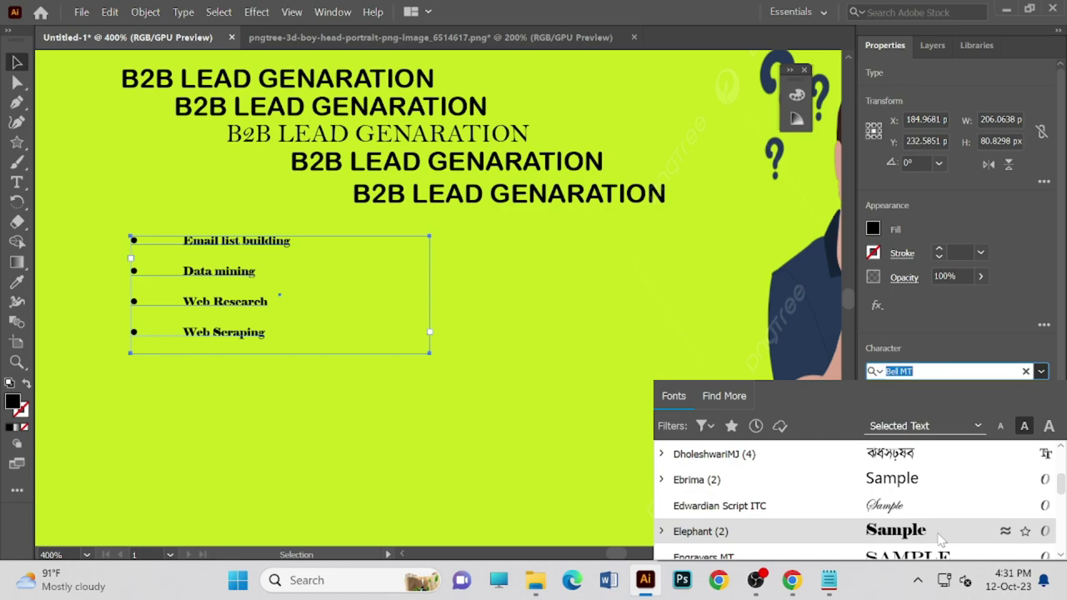
scroll(908, 555, down, 1)
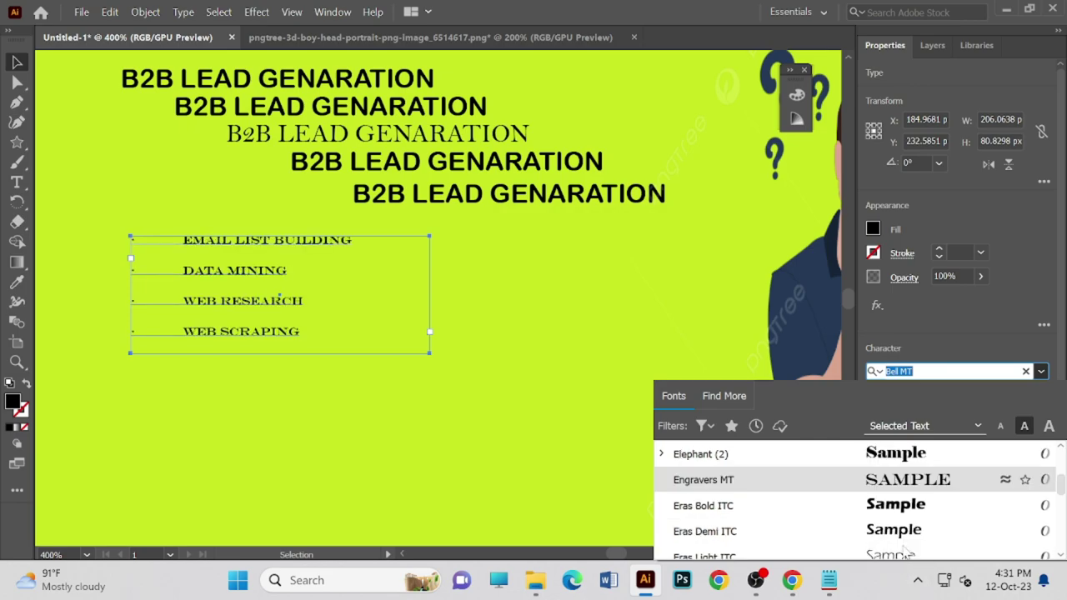
click(934, 482)
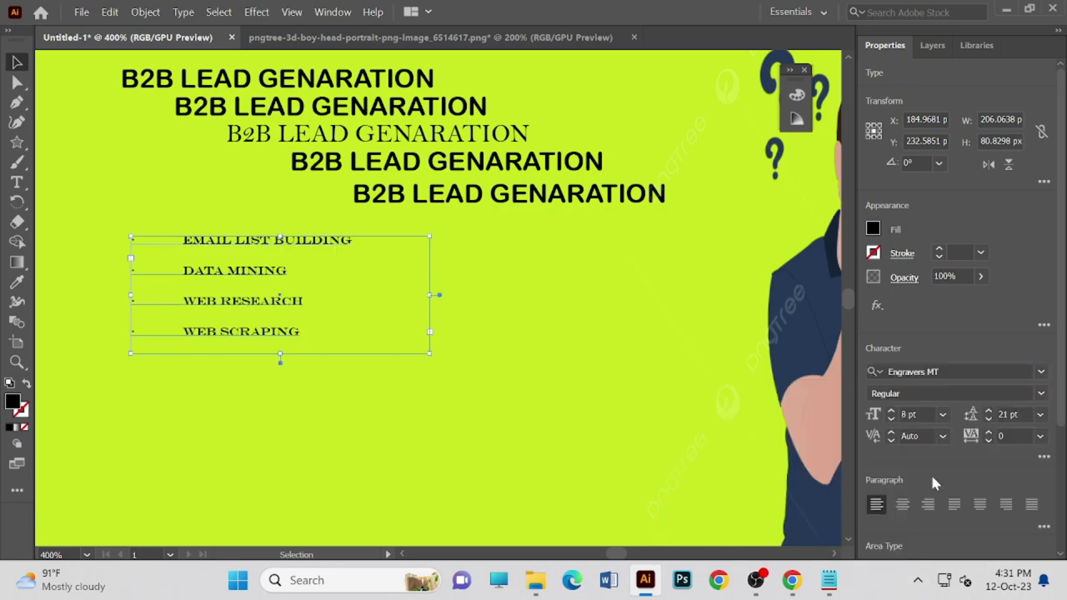
click(941, 414)
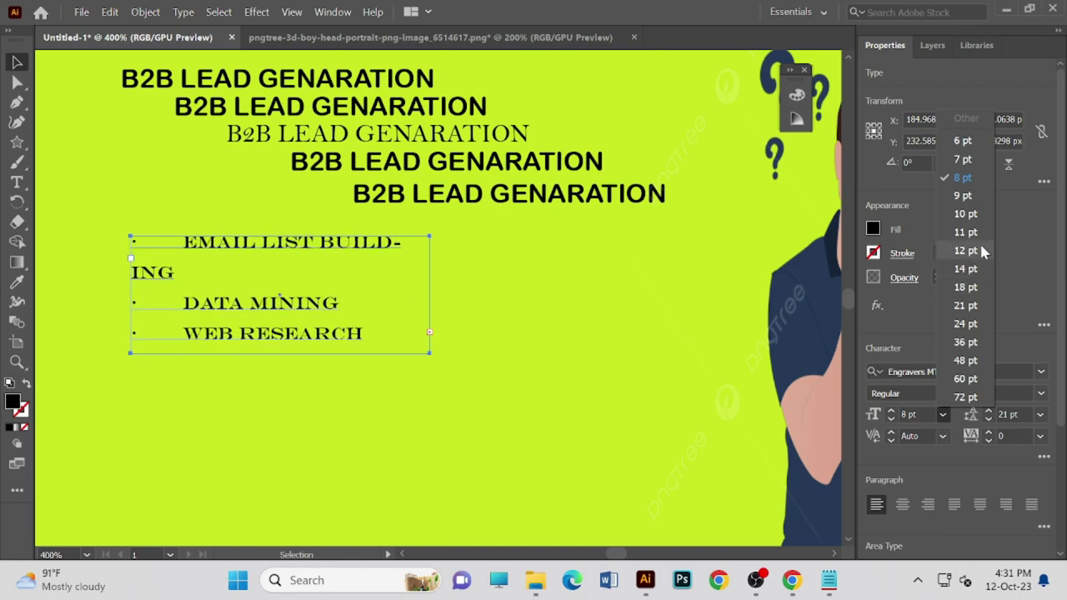
- Set the bulleted service list to 11 pt and fill its text red (C=0 M=100 Y=100 K=0)
click(979, 236)
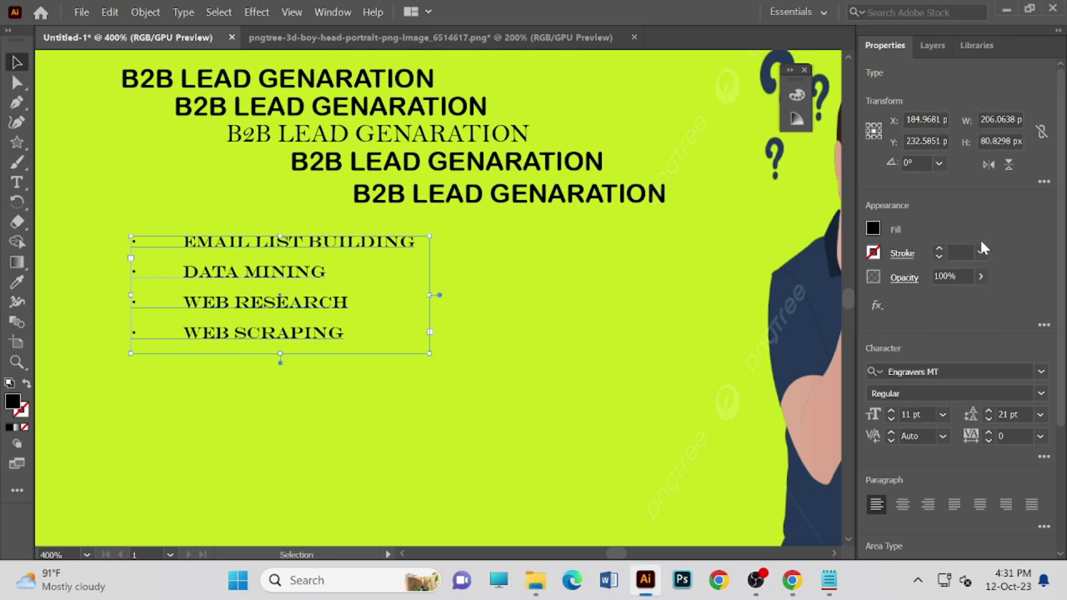
click(872, 229)
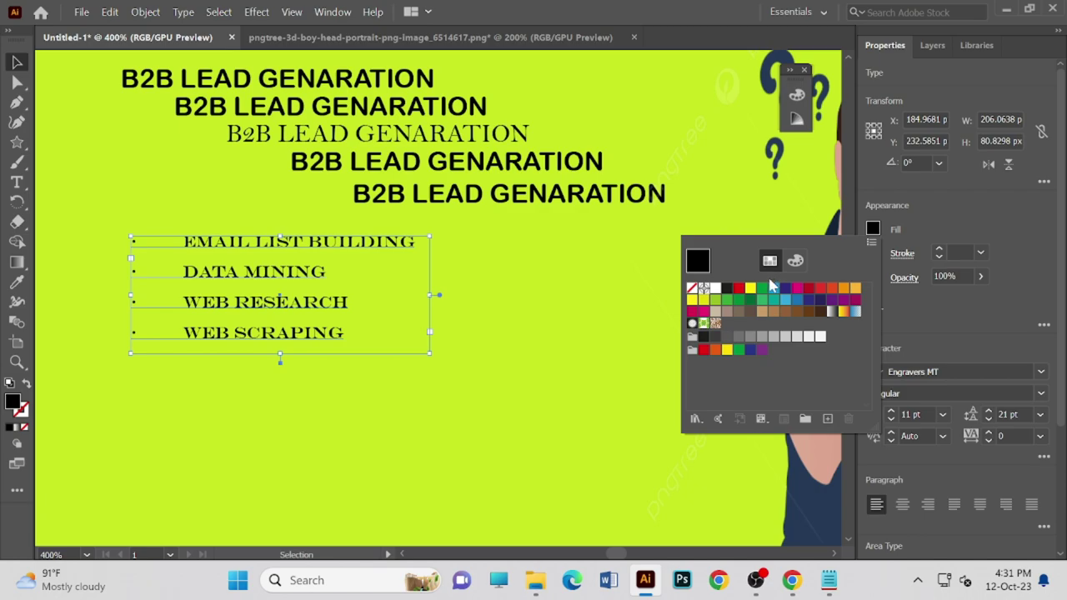
click(762, 289)
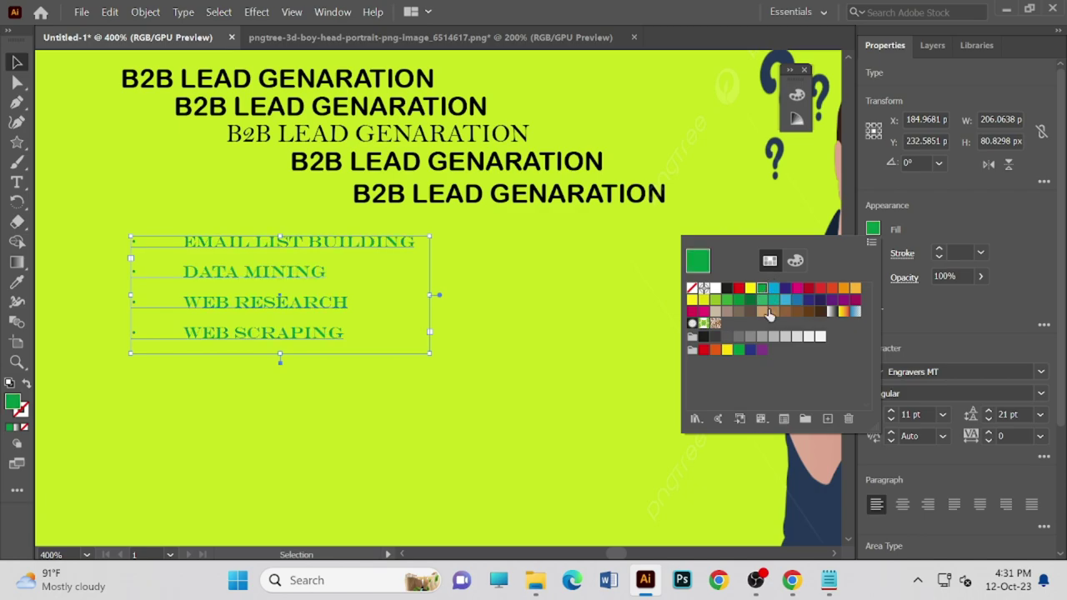
click(843, 310)
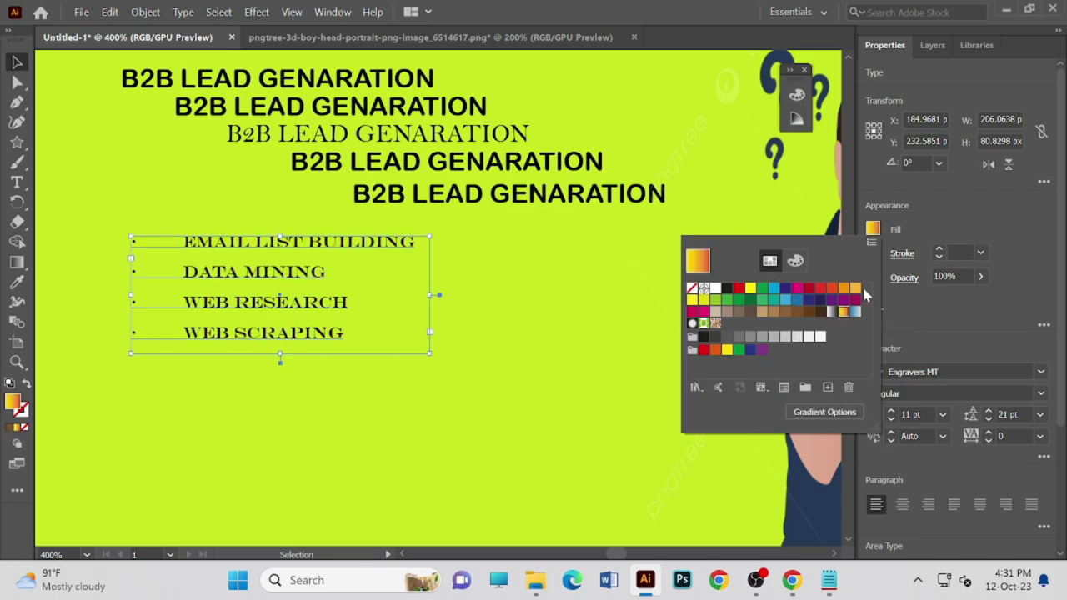
click(854, 300)
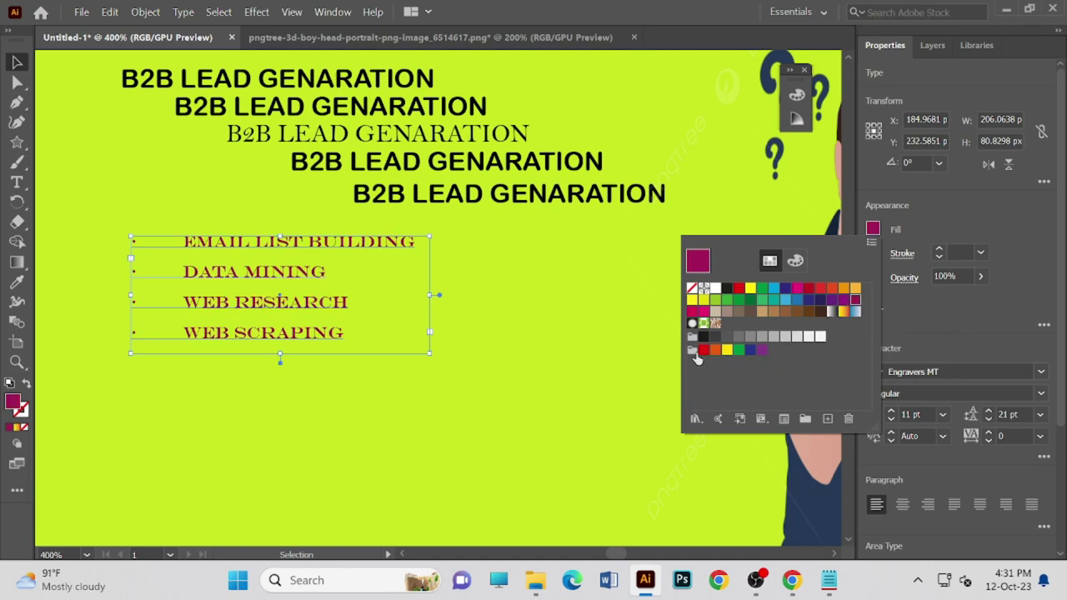
click(693, 350)
click(704, 351)
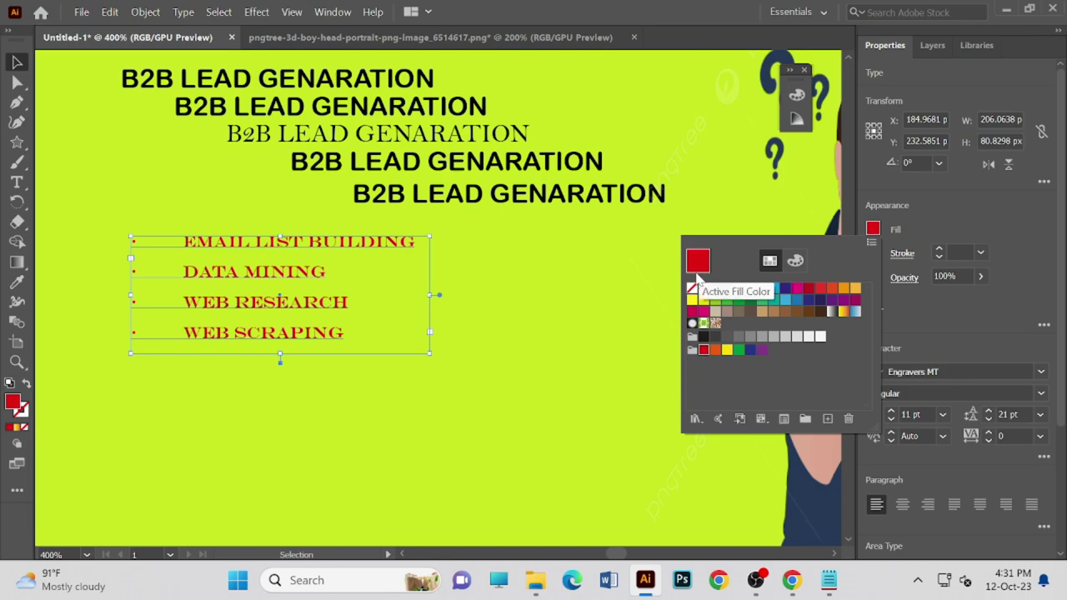
click(457, 294)
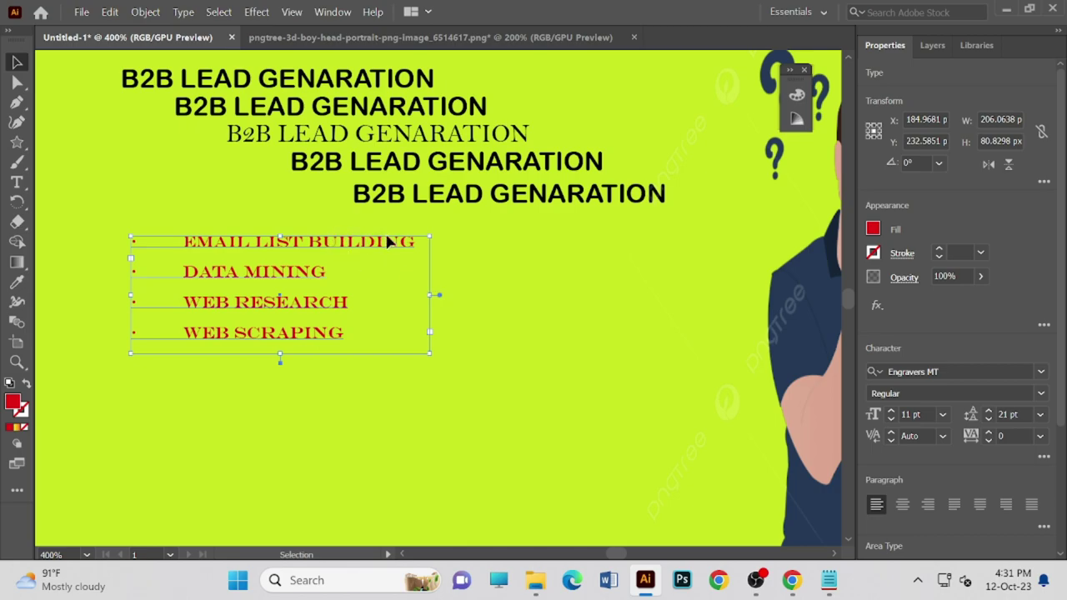
- Drag the red bulleted list into place beneath the staggered B2B LEAD GENARATION headings
scroll(475, 298, up, 1)
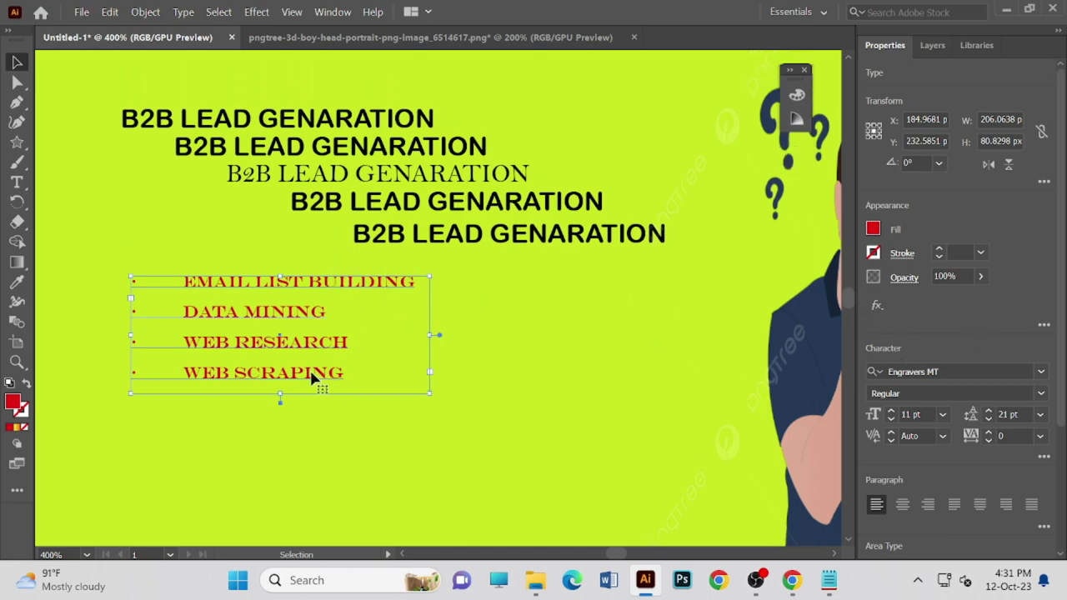
scroll(594, 337, up, 1)
scroll(594, 335, down, 1)
click(592, 327)
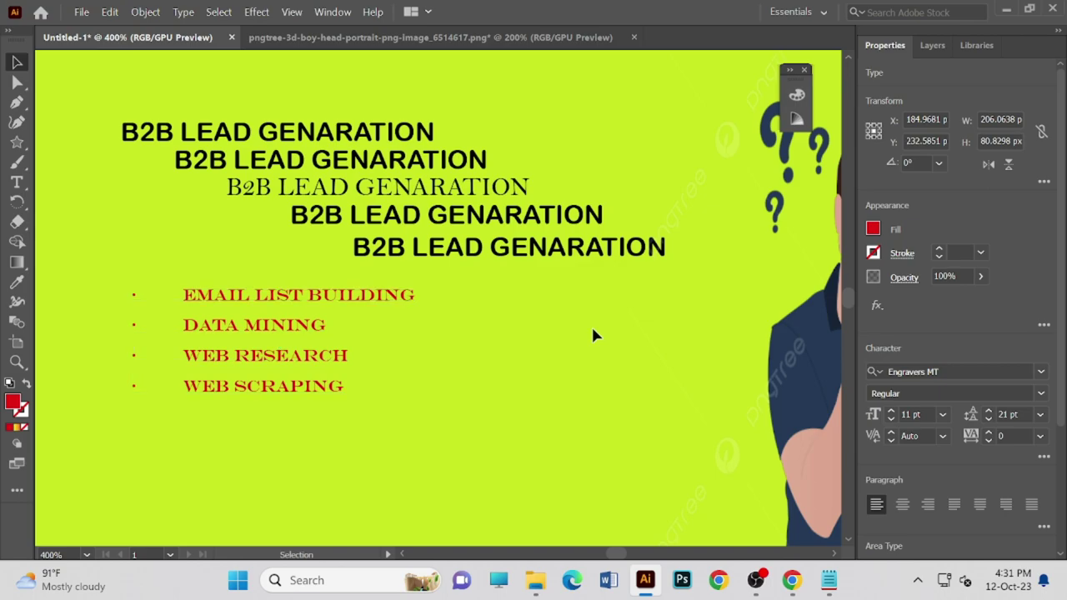
drag(276, 329, 443, 344)
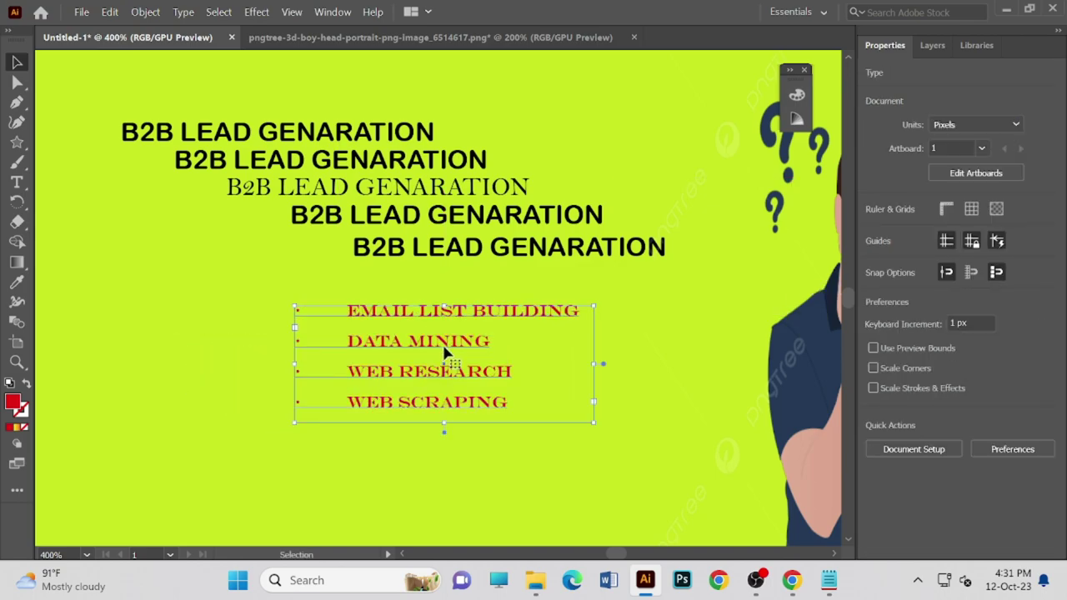
scroll(443, 338, down, 2)
key(ctrl+minus)
key(ctrl+minus)
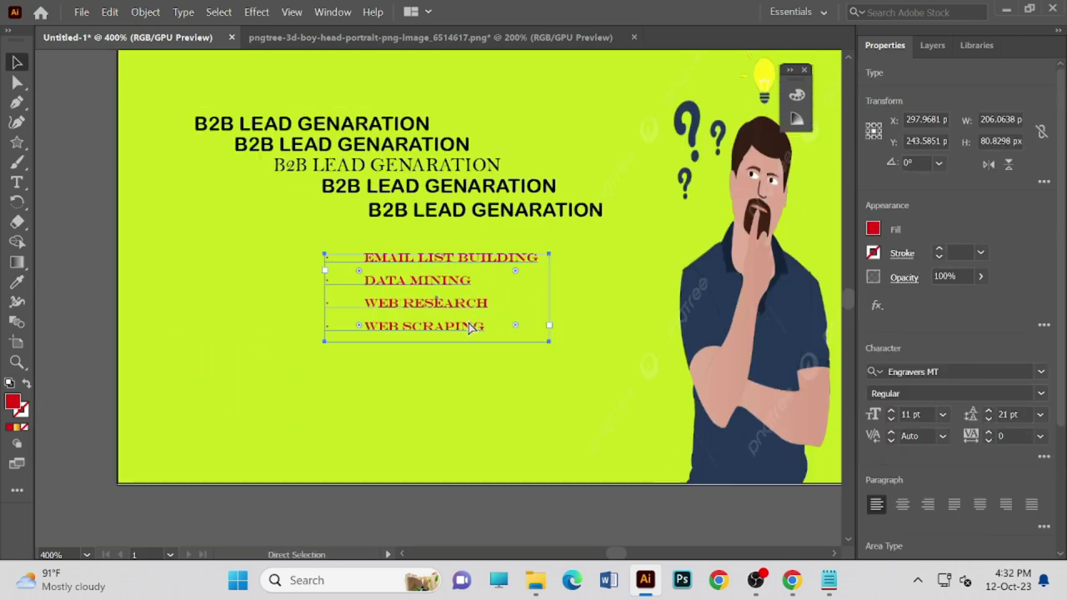
drag(440, 291, 454, 305)
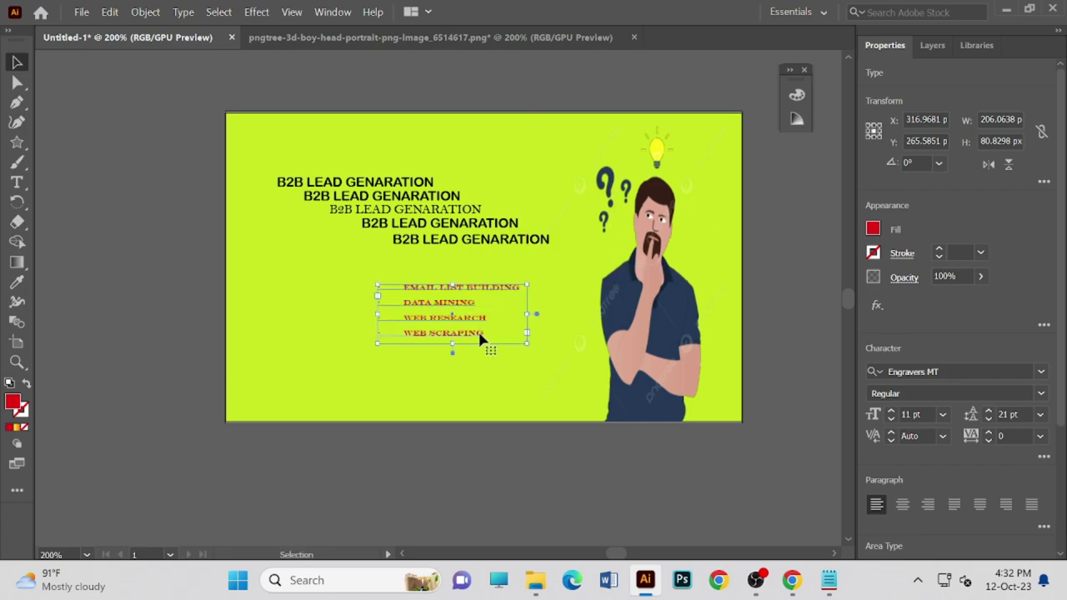
click(489, 379)
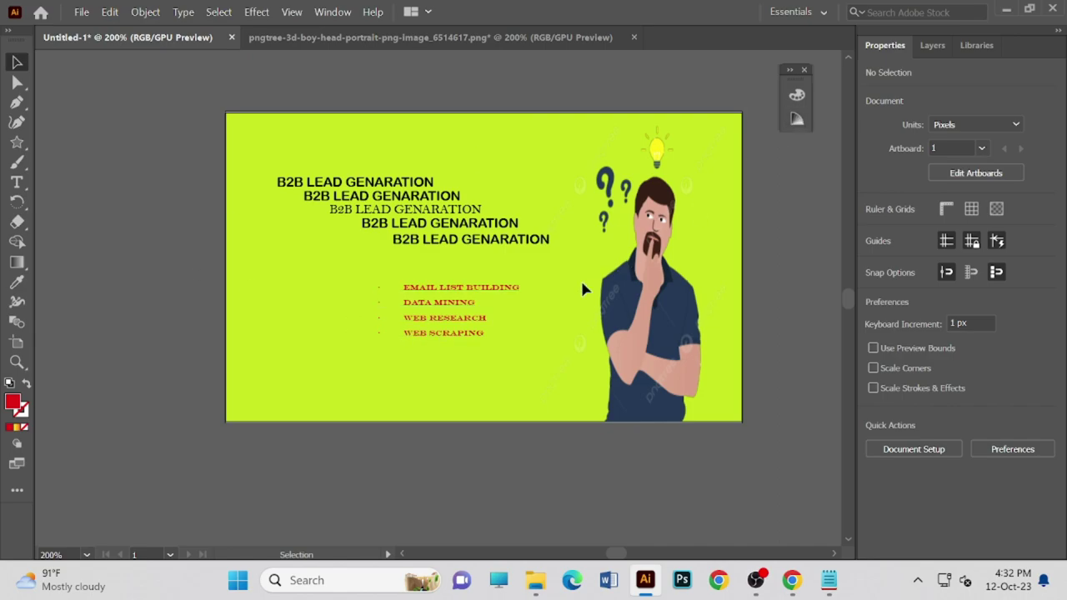
click(491, 313)
- Switch to Media Player showing the Word document recording paused at 0:07:02
key(Delete)
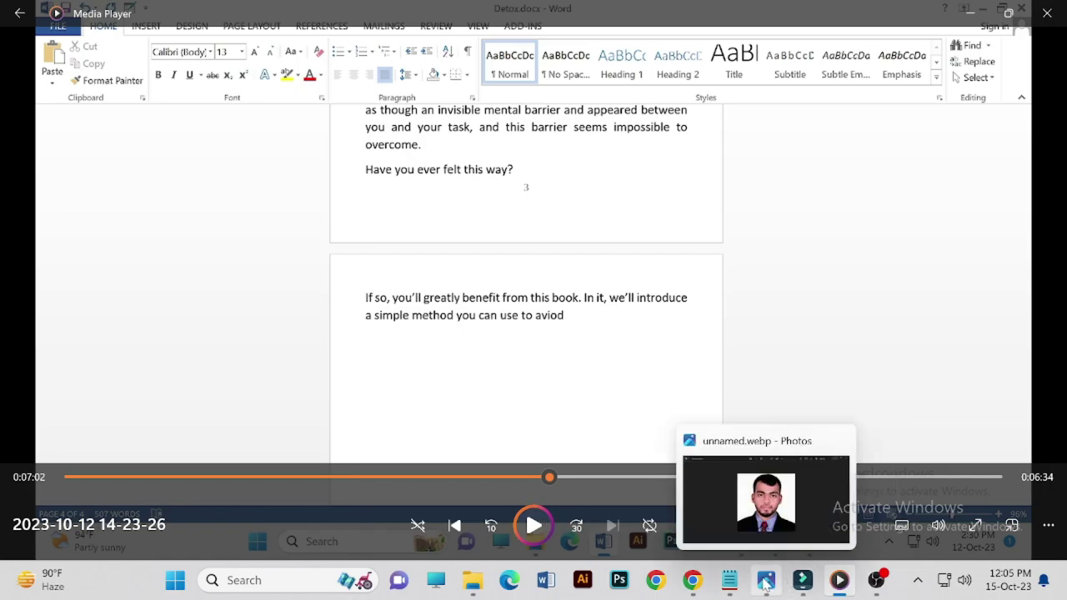
mouse_move(802, 588)
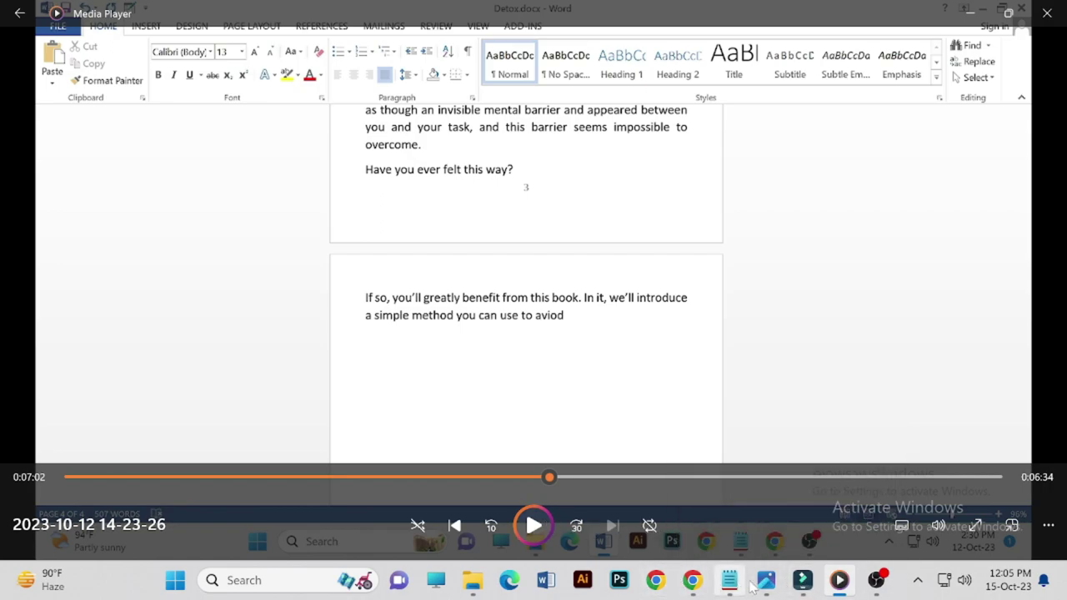
- Restart the 5 Minute Typing Test and type "Don't be sus", fixing typos
click(693, 581)
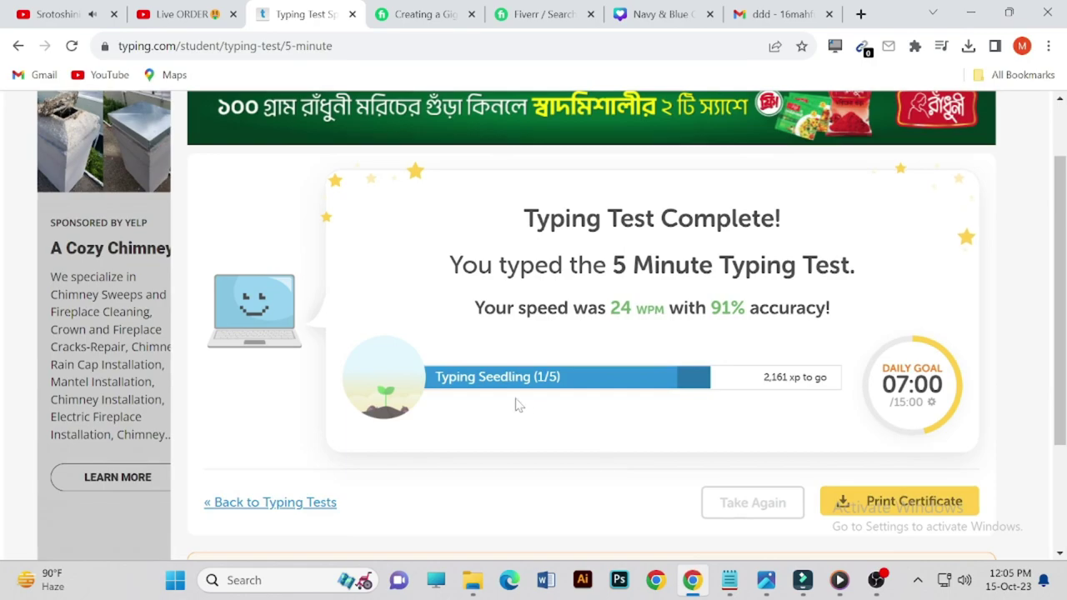
click(763, 510)
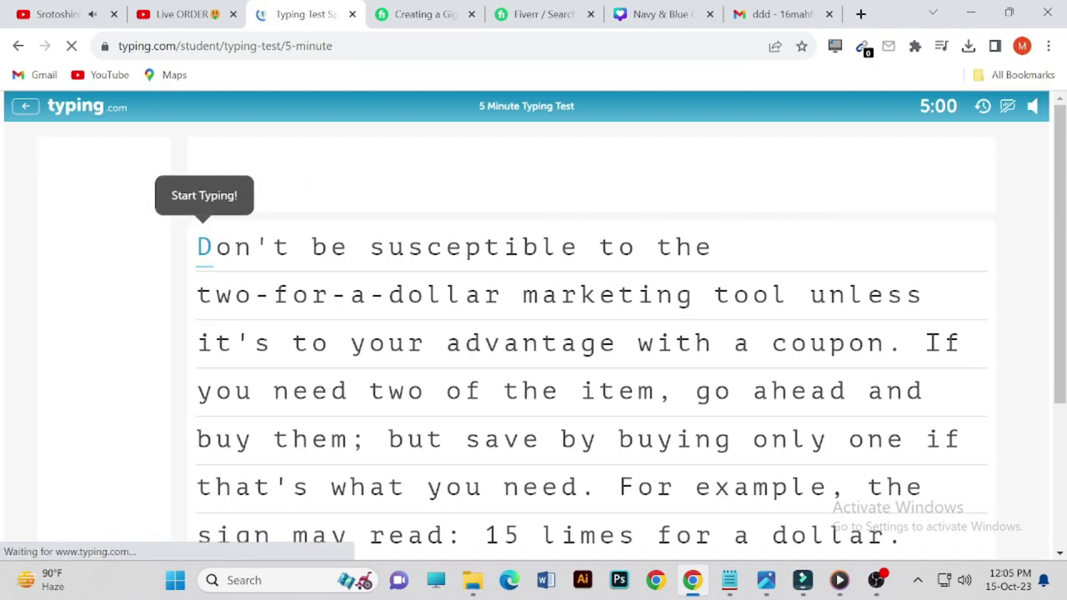
text(D)
key(Caps_Lock)
text(ont)
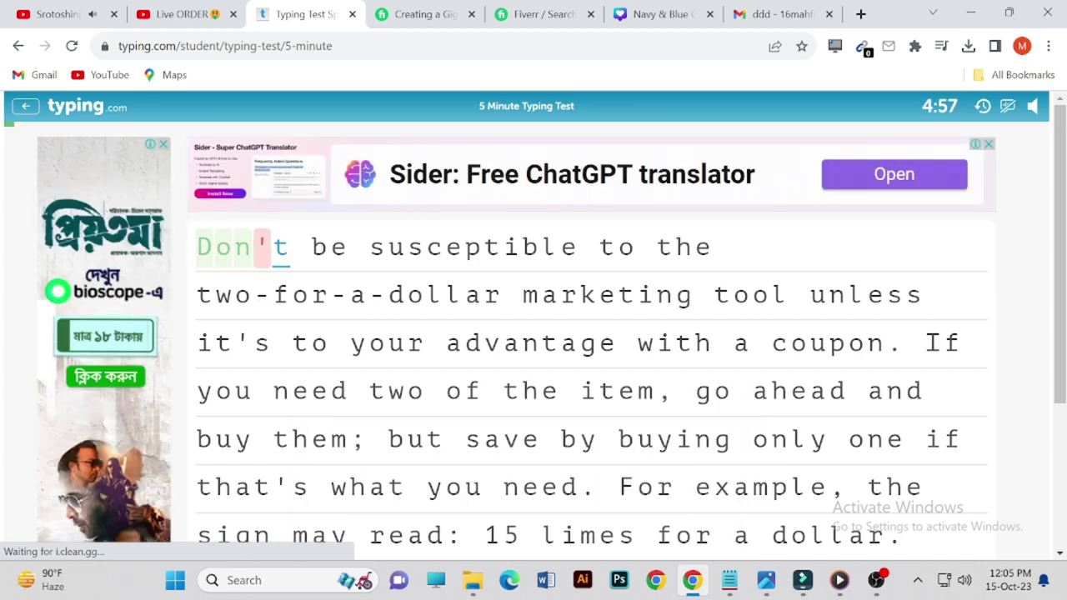
key(BackSpace)
text('t be su)
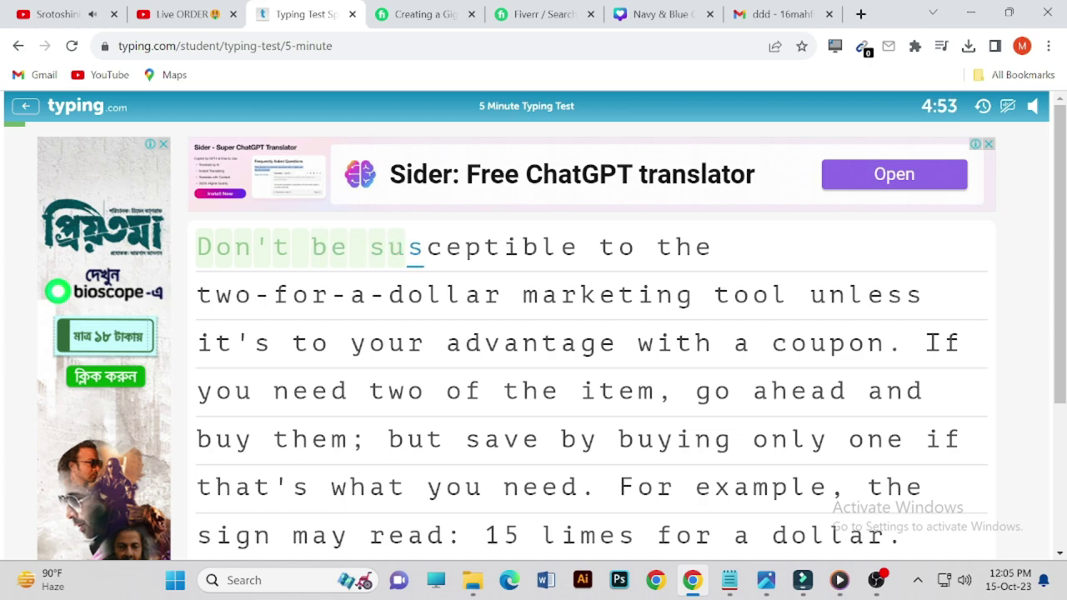
text(sa)
- Continue typing "susceptible to the two-for-a-dollar marketing t", correcting mistakes along the way
key(BackSpace)
text(sc)
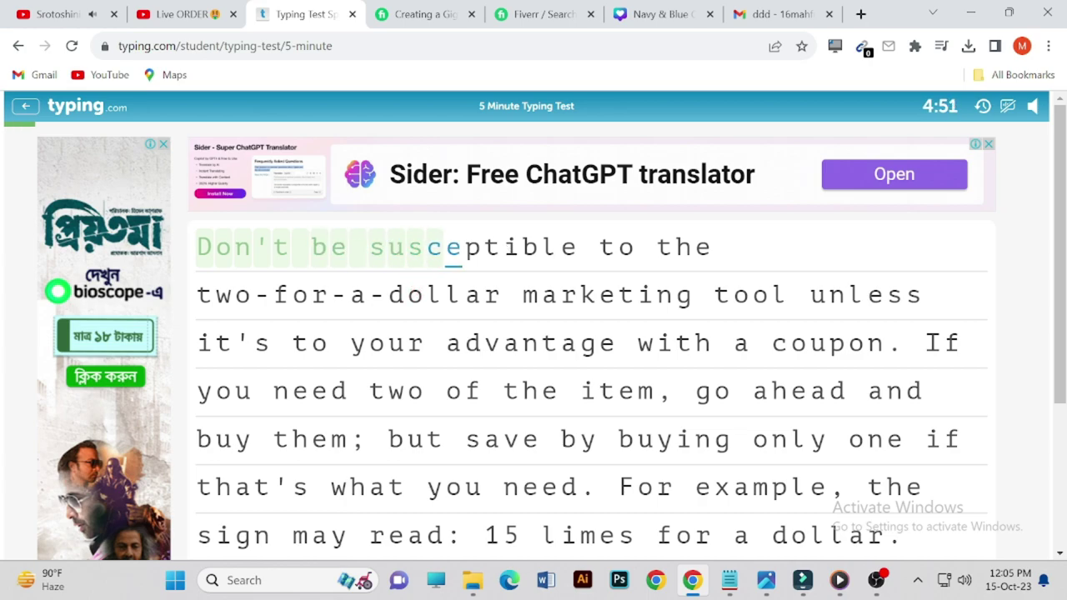
text(ep)
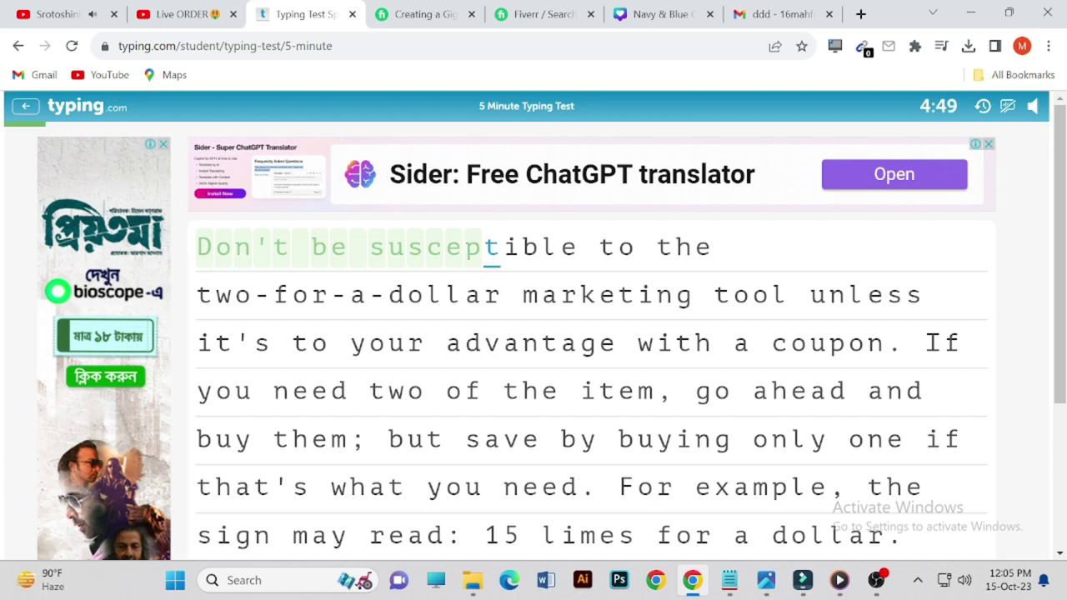
text(tib)
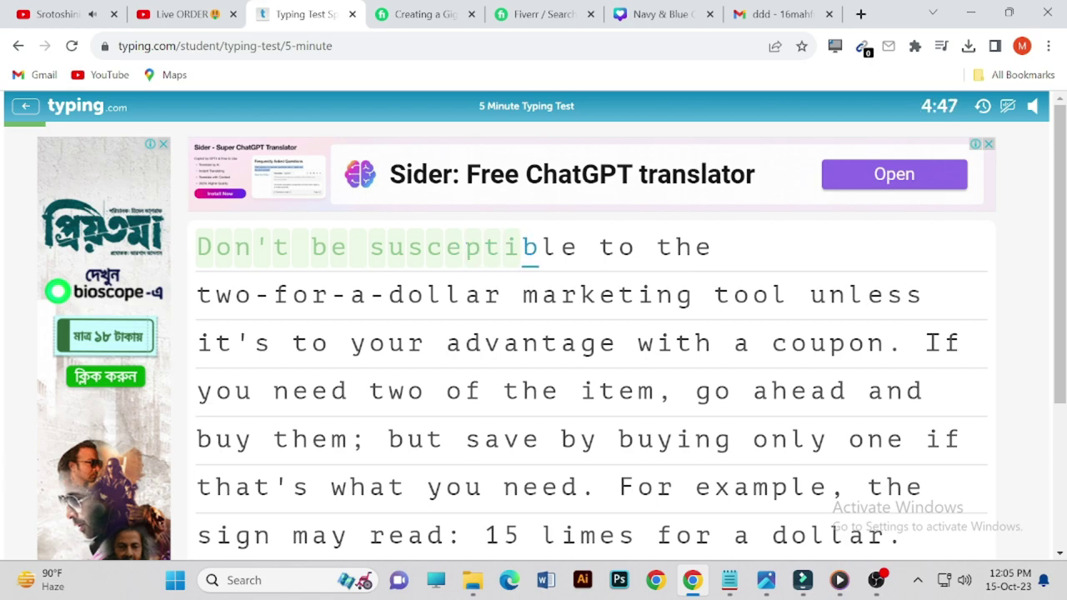
text(le t)
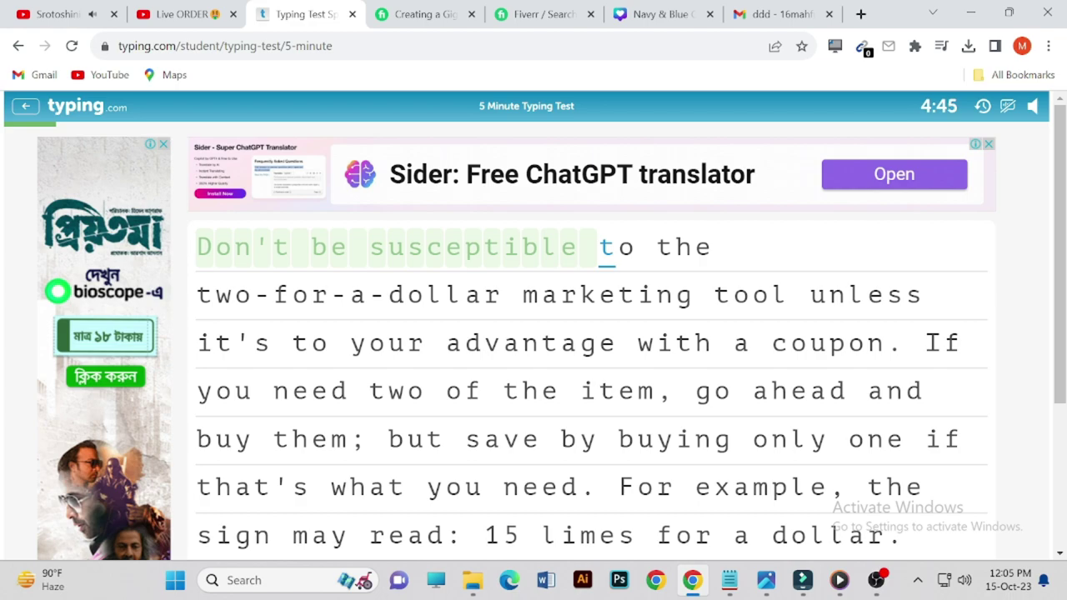
text(o the )
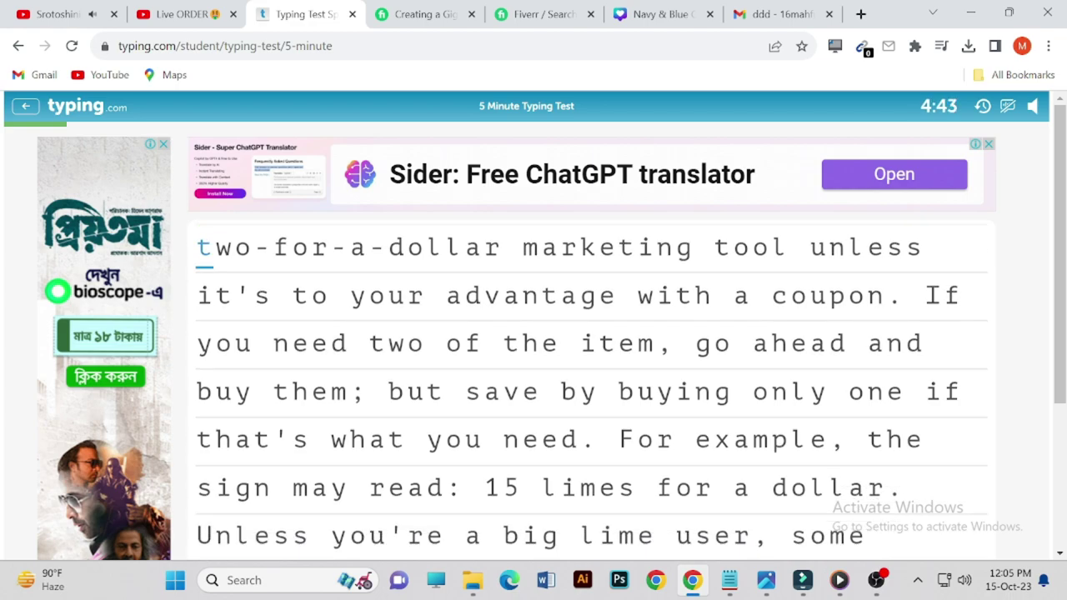
text(two)
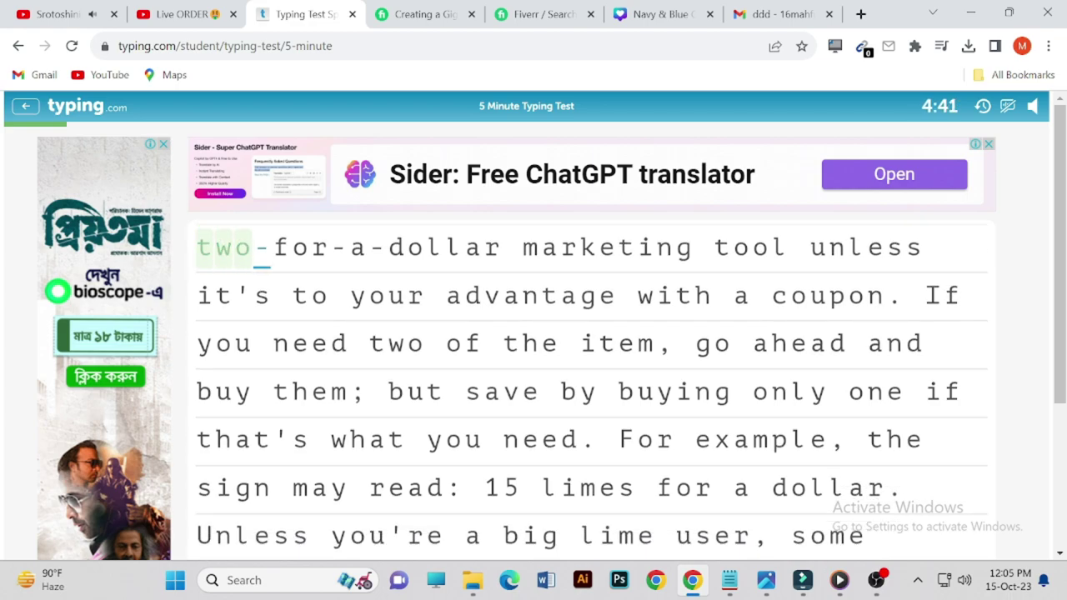
text(--for)
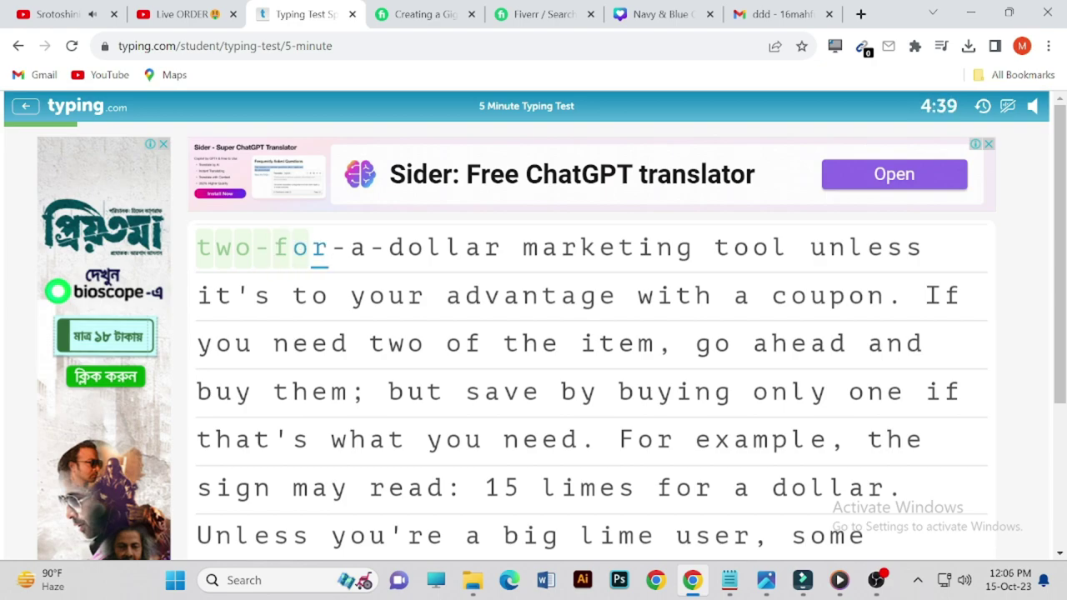
text(a)
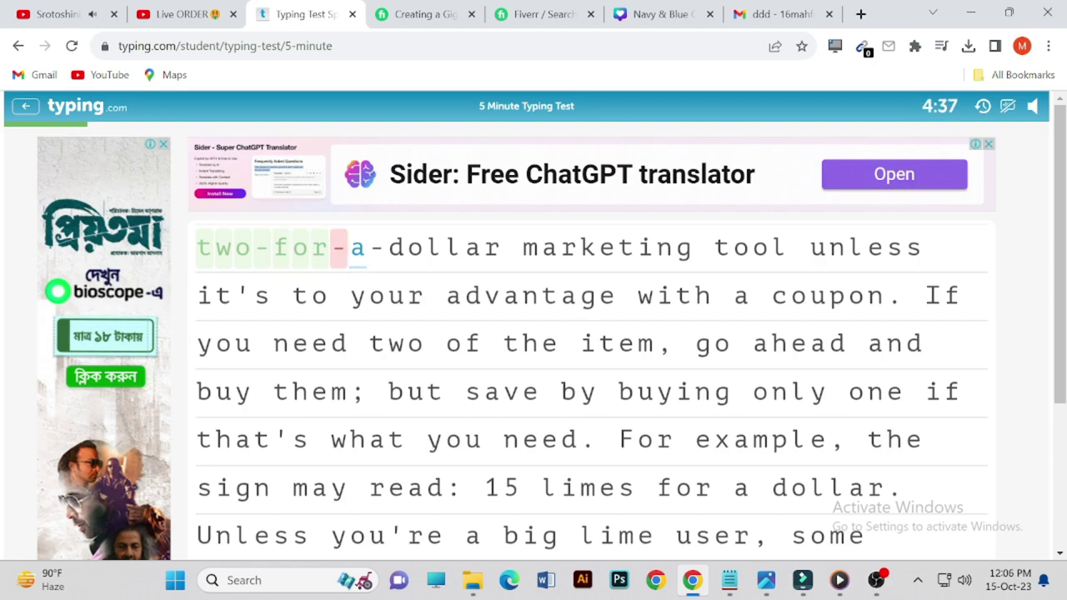
key(BackSpace)
text(-a-)
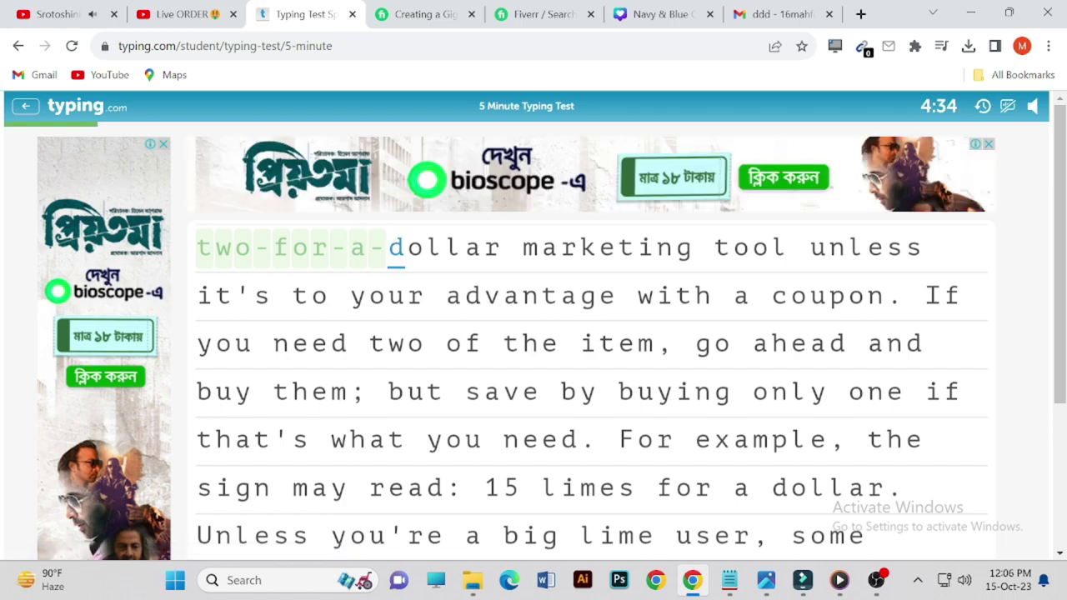
text(do;)
key(BackSpace)
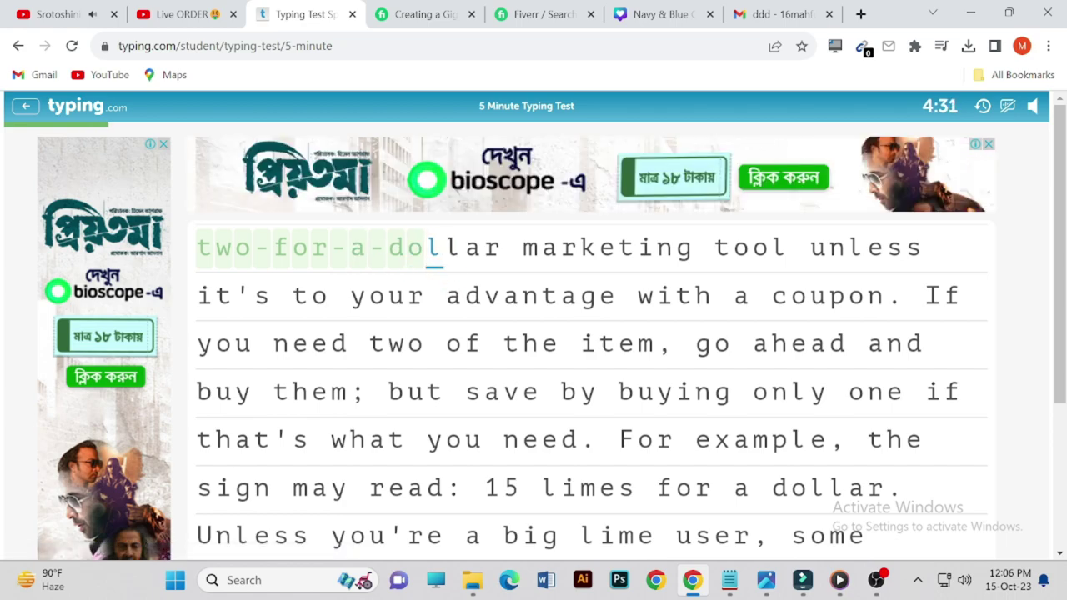
text(llar )
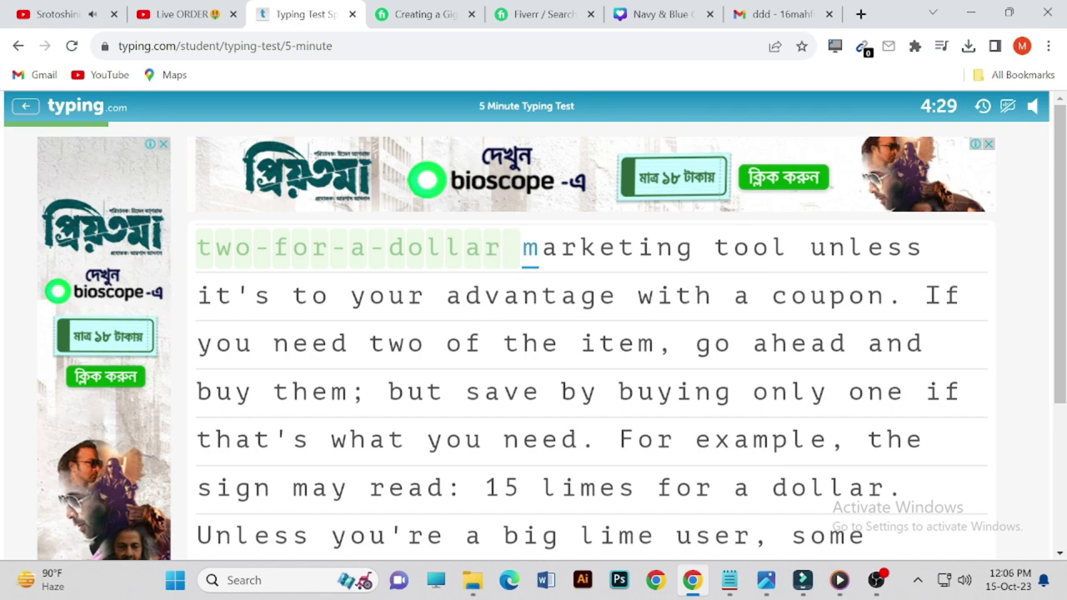
text(marke)
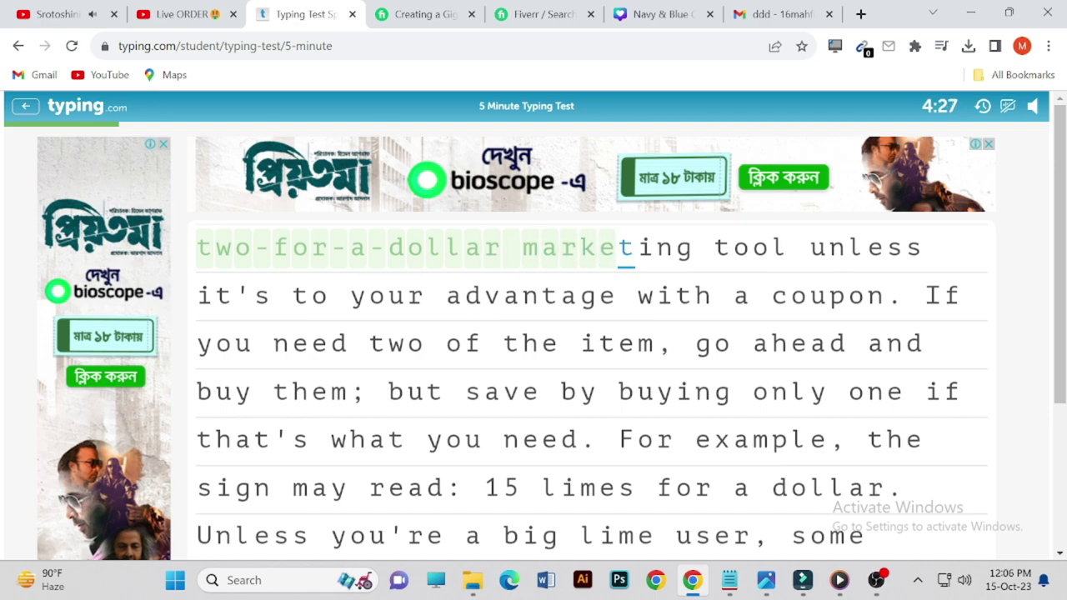
text(ting ti)
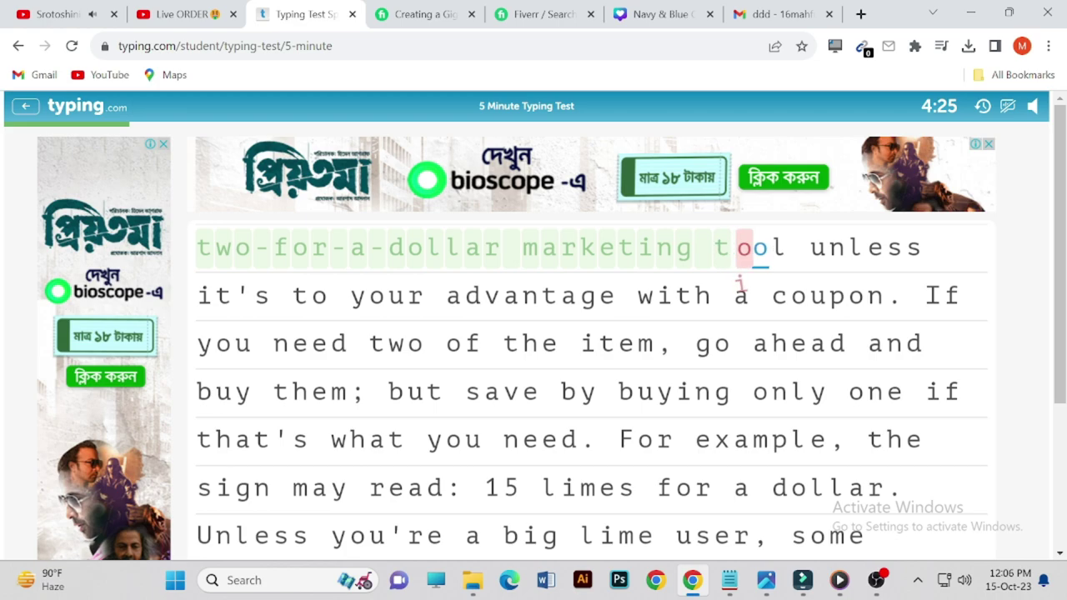
- Finish "tool unless it's to your advantage with a coupon." and type a capital "I"
key(BackSpace)
text(ool )
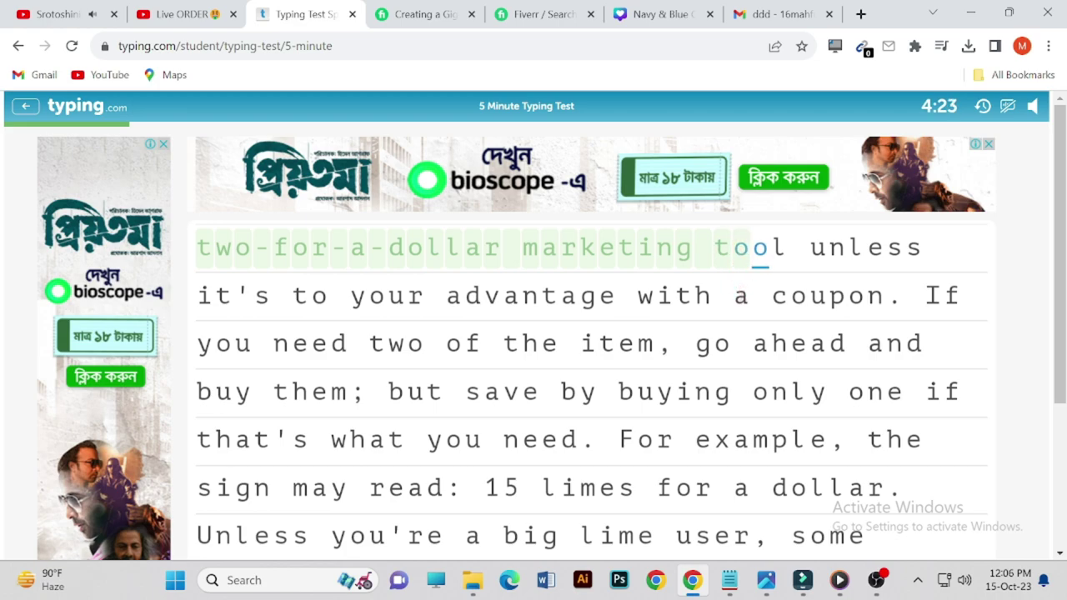
text(unles)
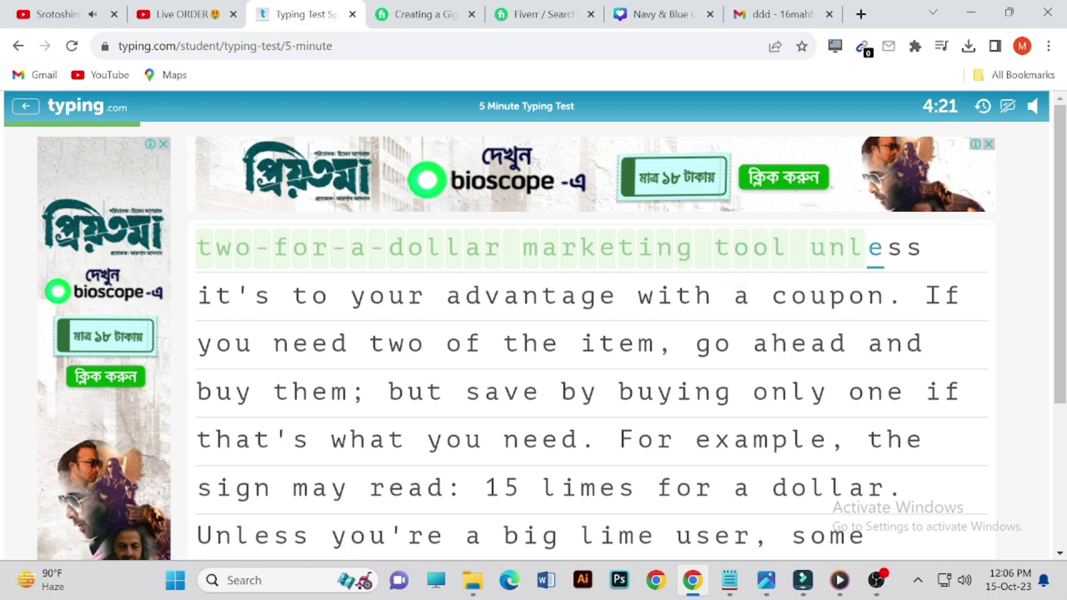
text(s it)
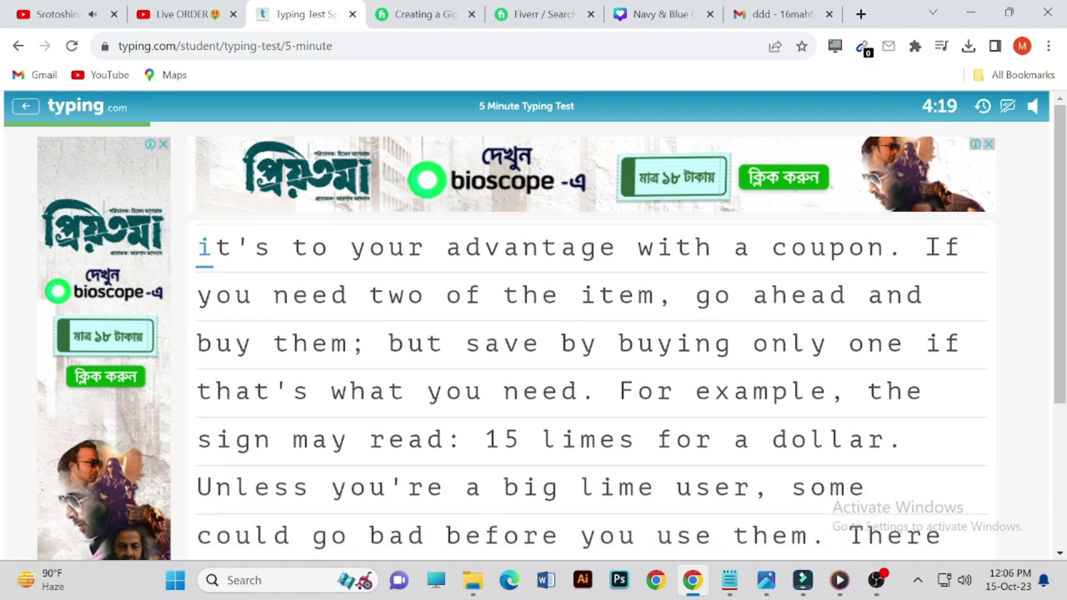
text('s)
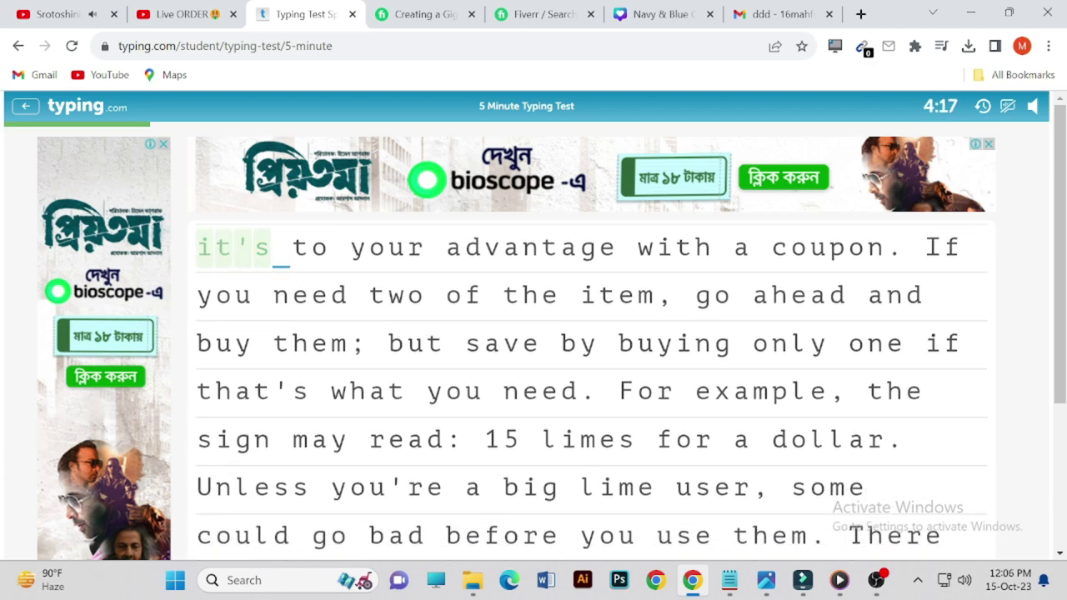
text( to y)
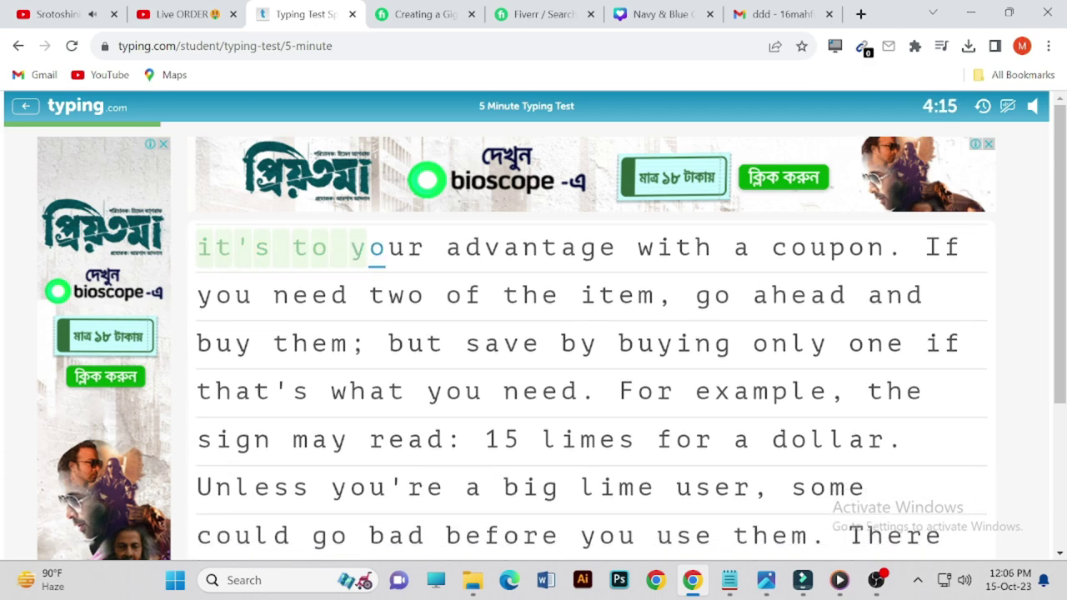
text(our advan)
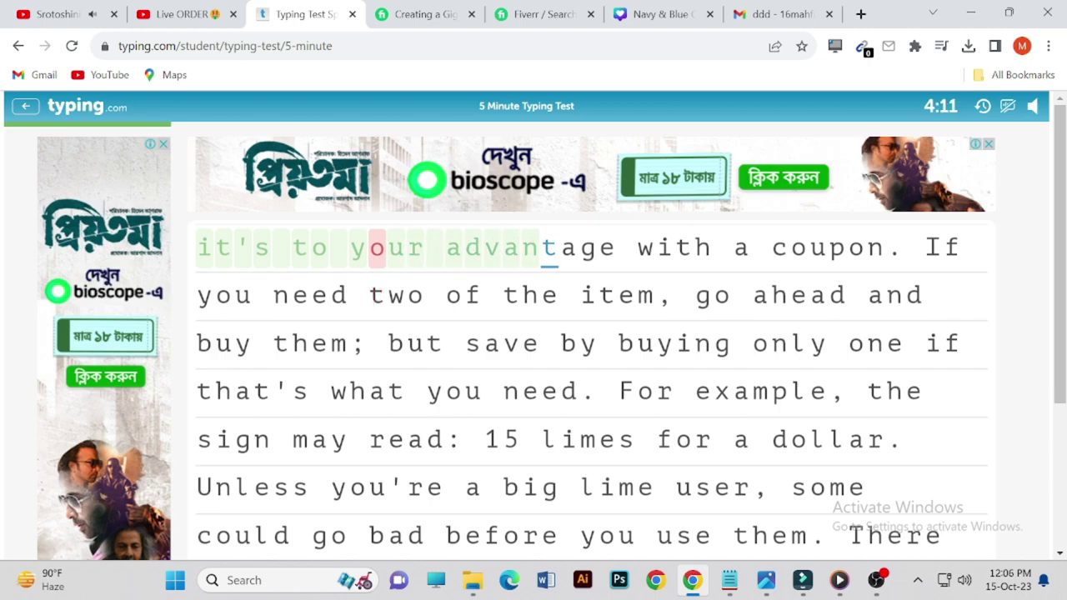
text(tage )
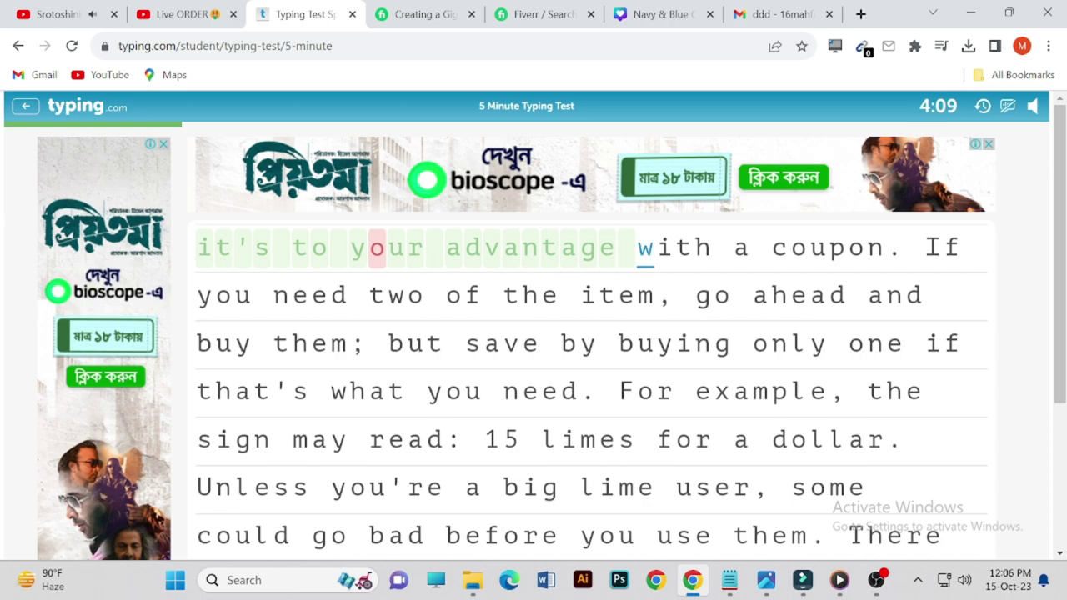
text(with a )
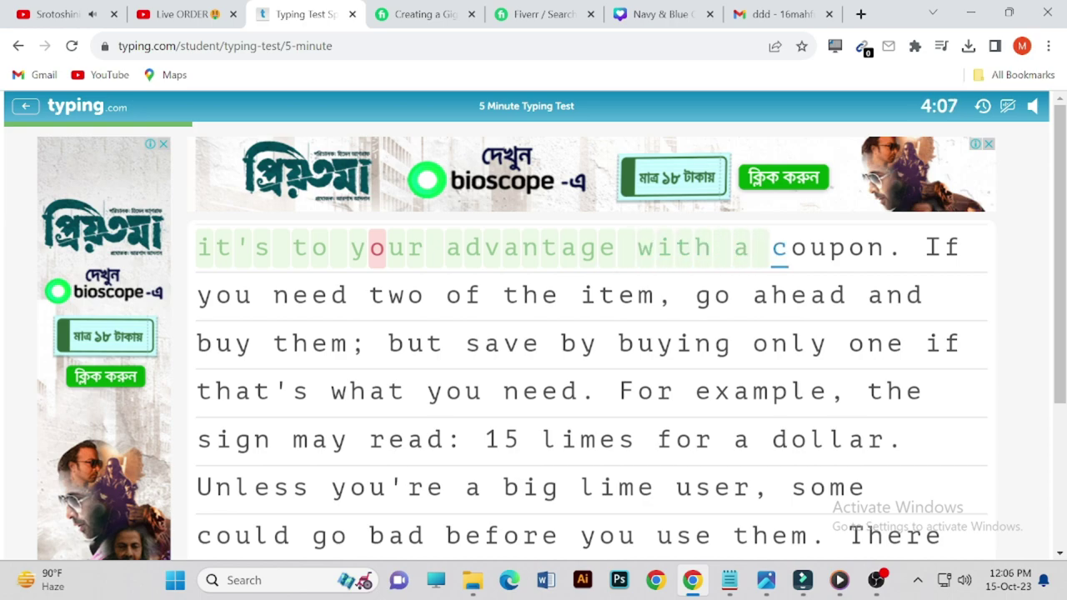
text(coup)
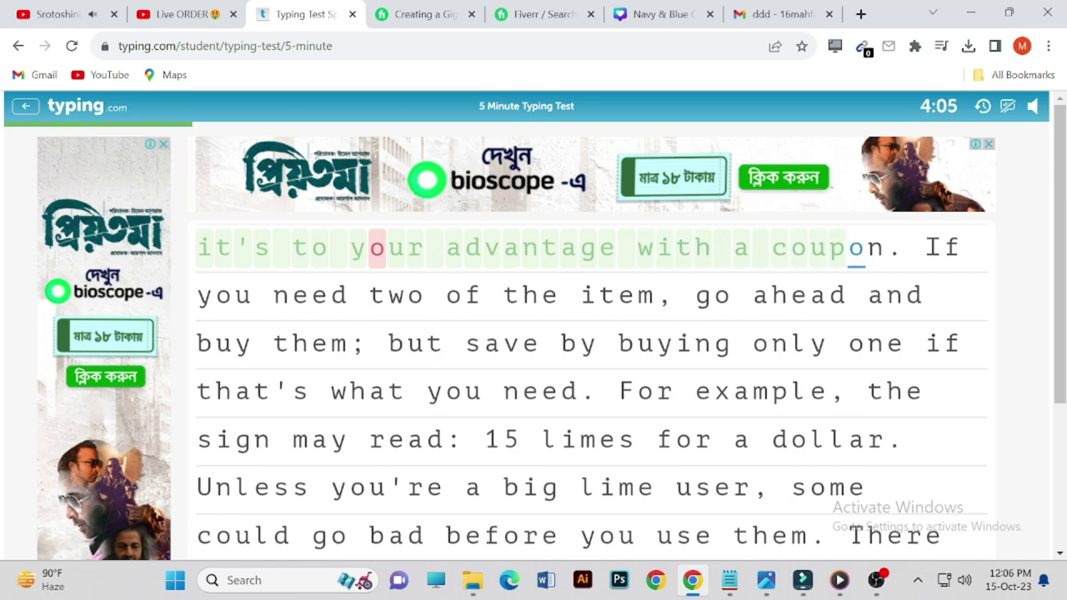
text(on.)
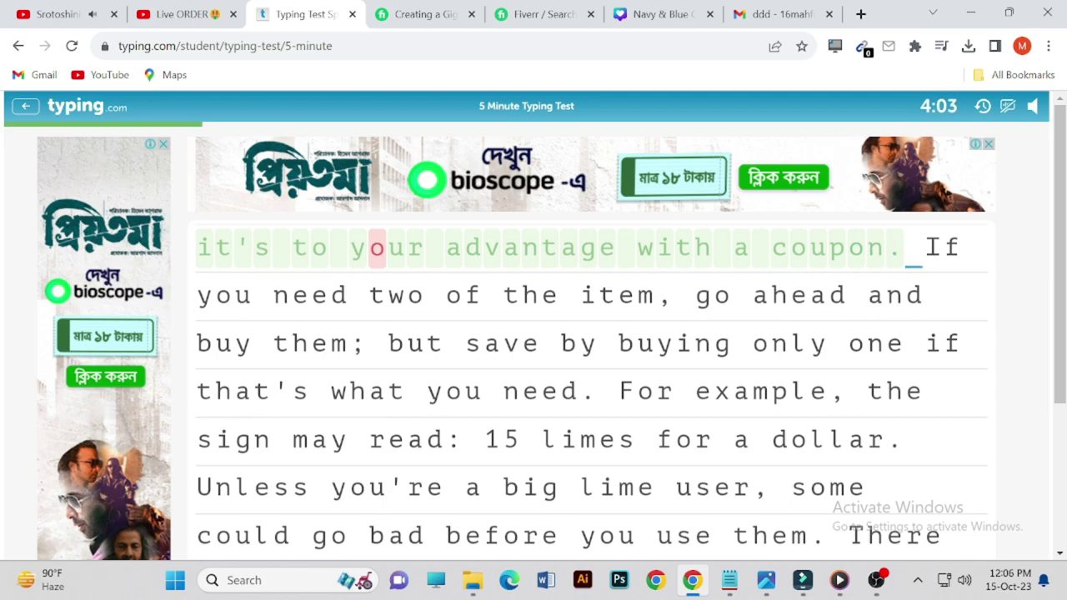
key(Caps_Lock)
text(I)
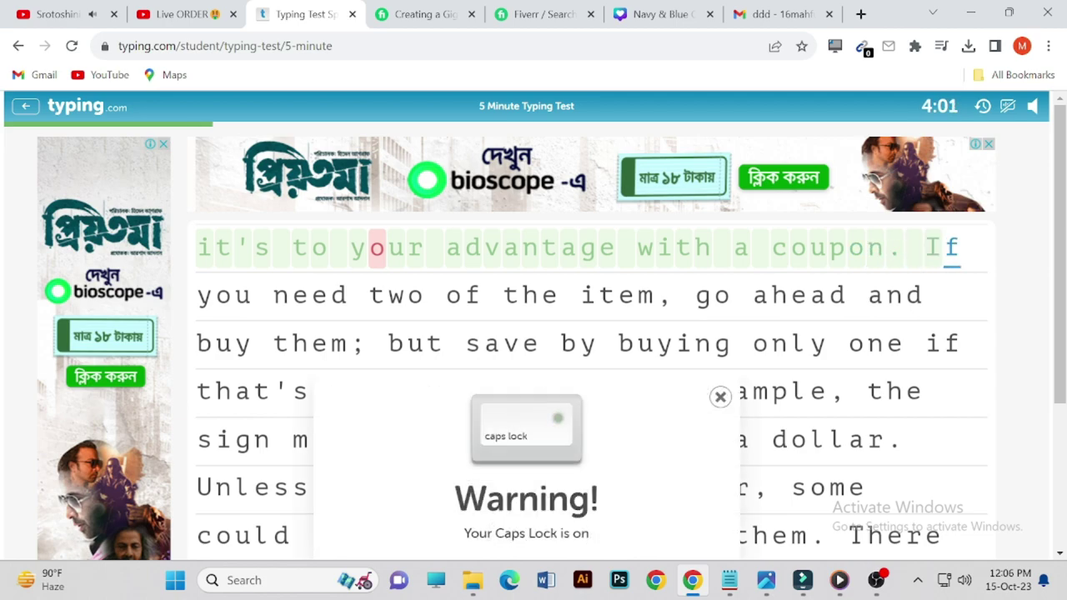